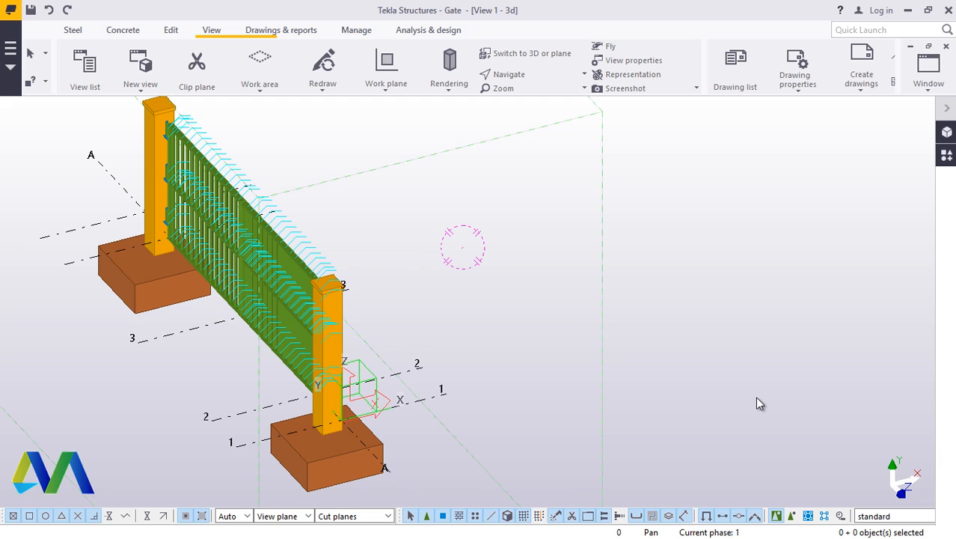
Step: Rotate the 3D view around the gate to examine its posts, panel and footings from different angles
click(524, 77)
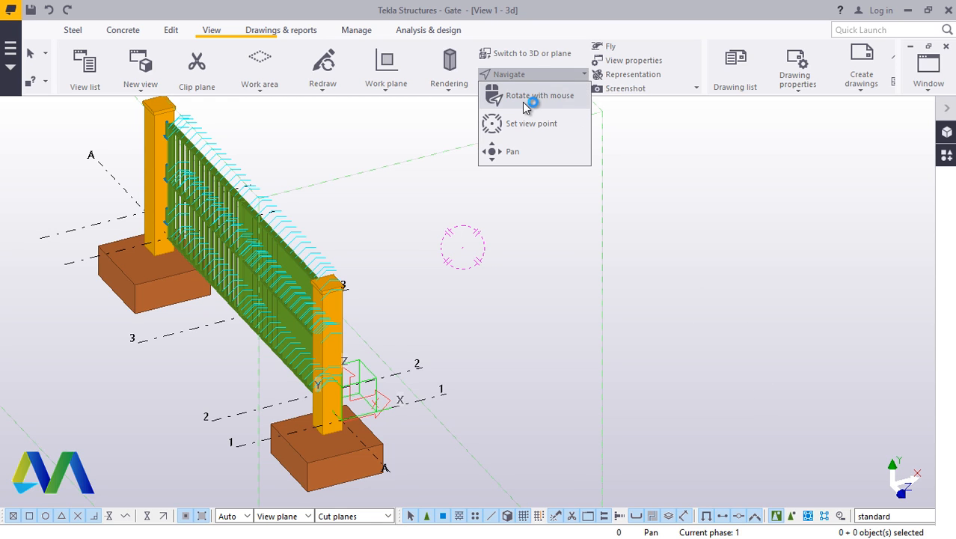
click(526, 99)
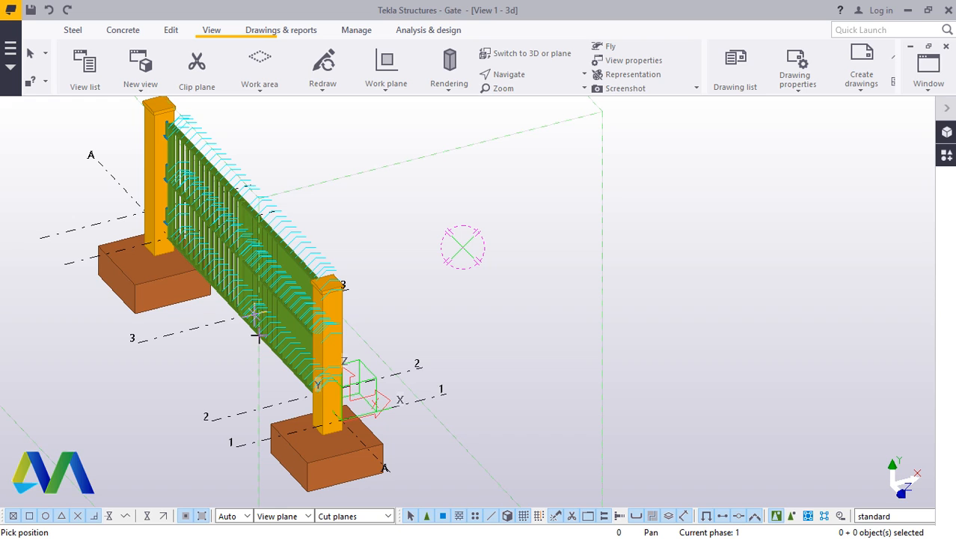
scroll(322, 410, down, 2)
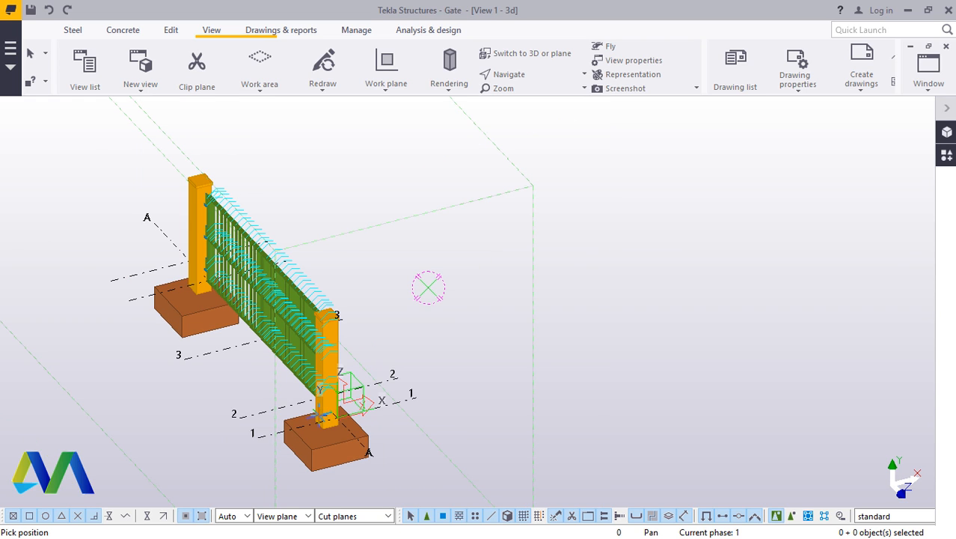
scroll(312, 414, down, 2)
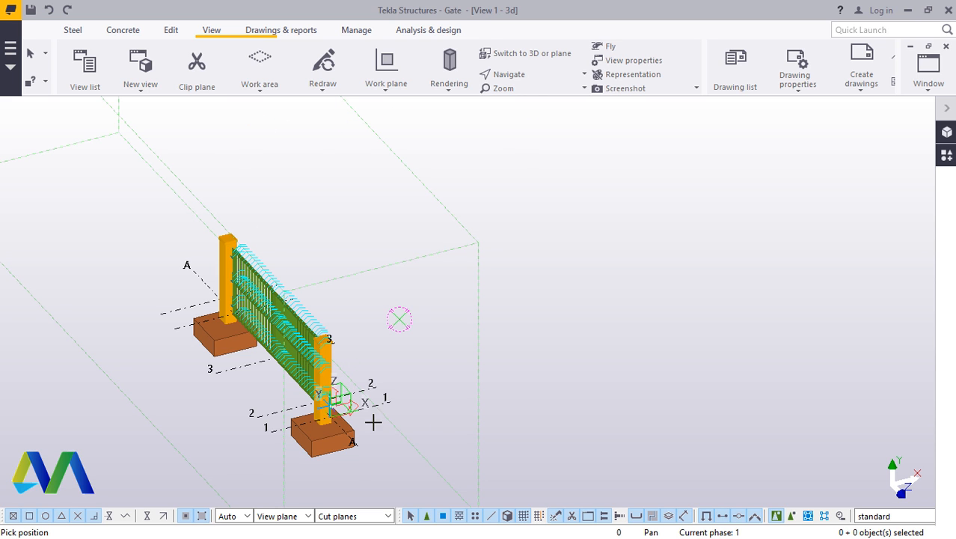
right_click(327, 119)
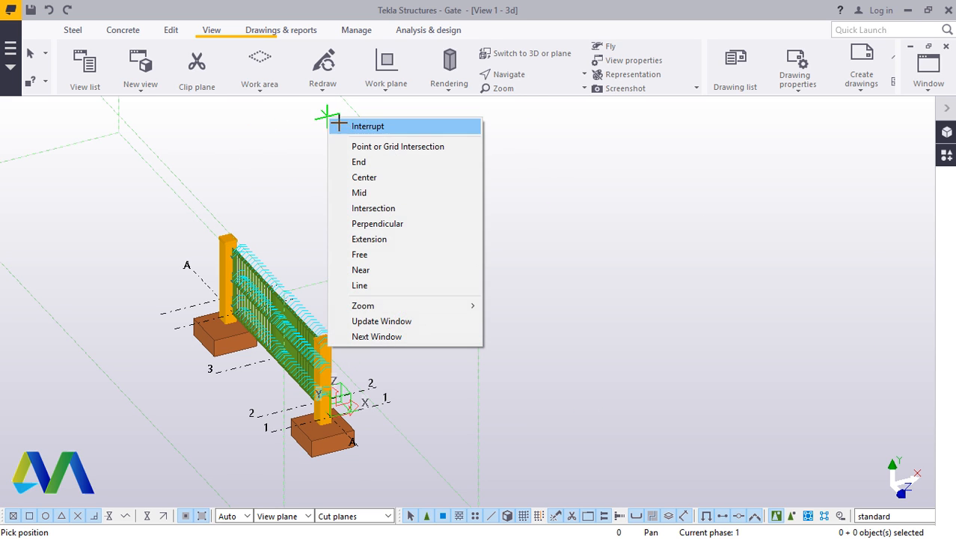
click(346, 127)
scroll(348, 412, up, 1)
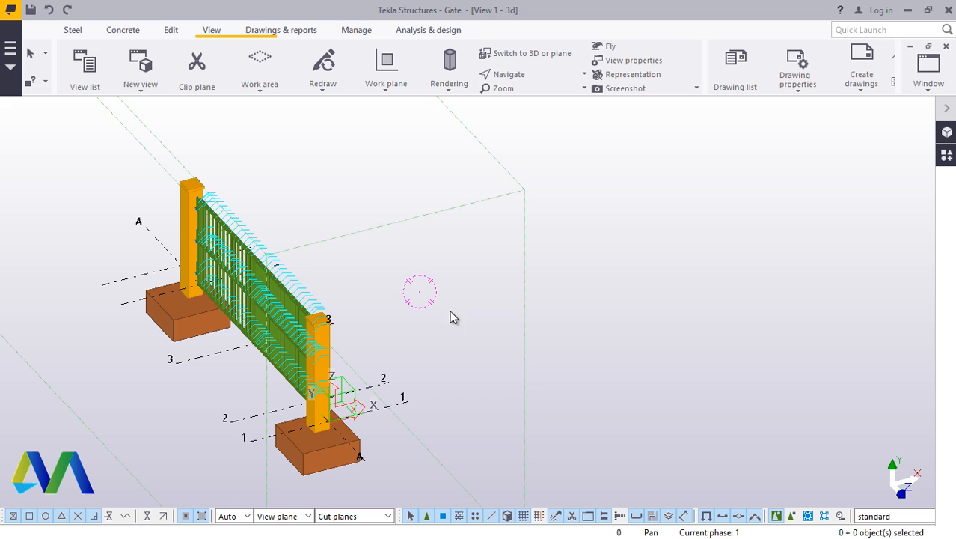
click(523, 76)
click(531, 99)
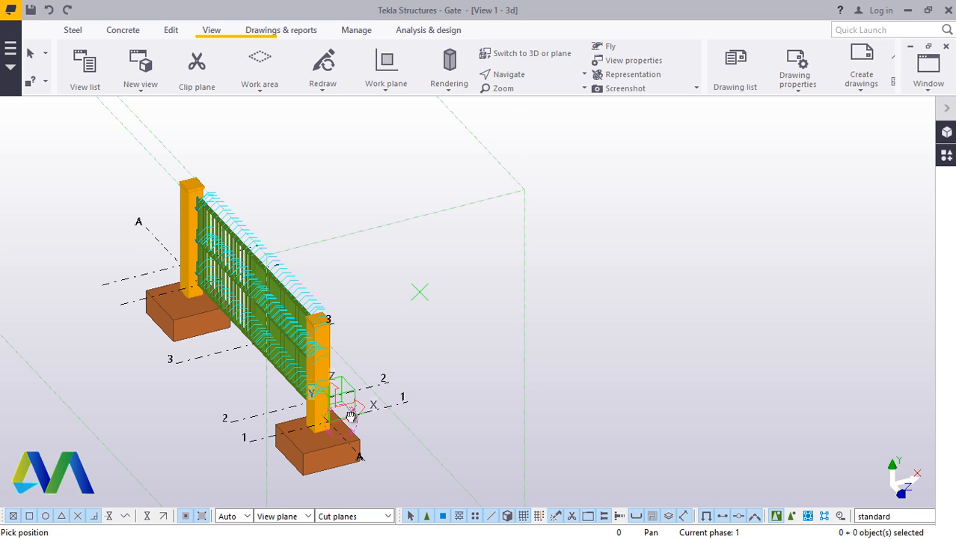
drag(347, 417, 198, 413)
scroll(397, 400, up, 3)
drag(428, 374, 547, 398)
scroll(421, 368, down, 4)
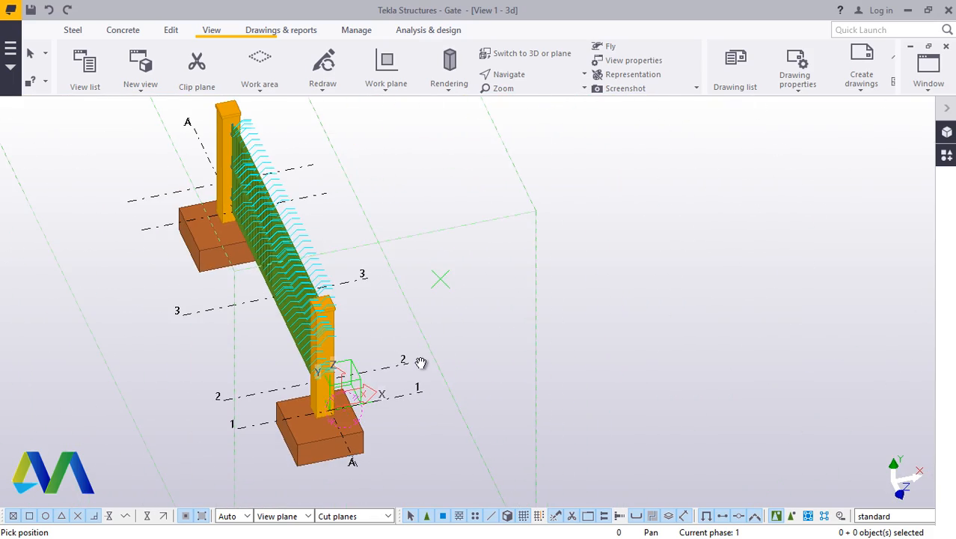
drag(406, 360, 451, 331)
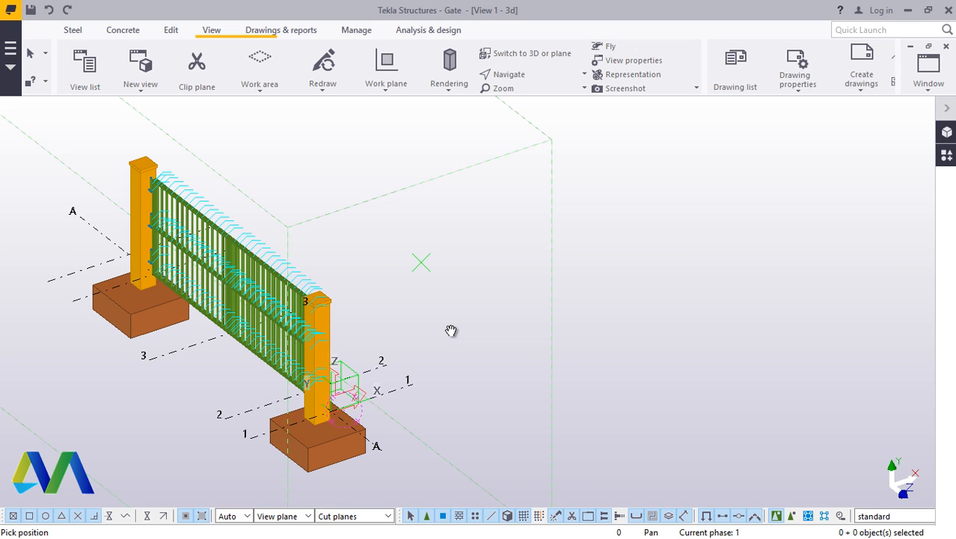
right_click(671, 179)
click(678, 186)
scroll(423, 397, up, 2)
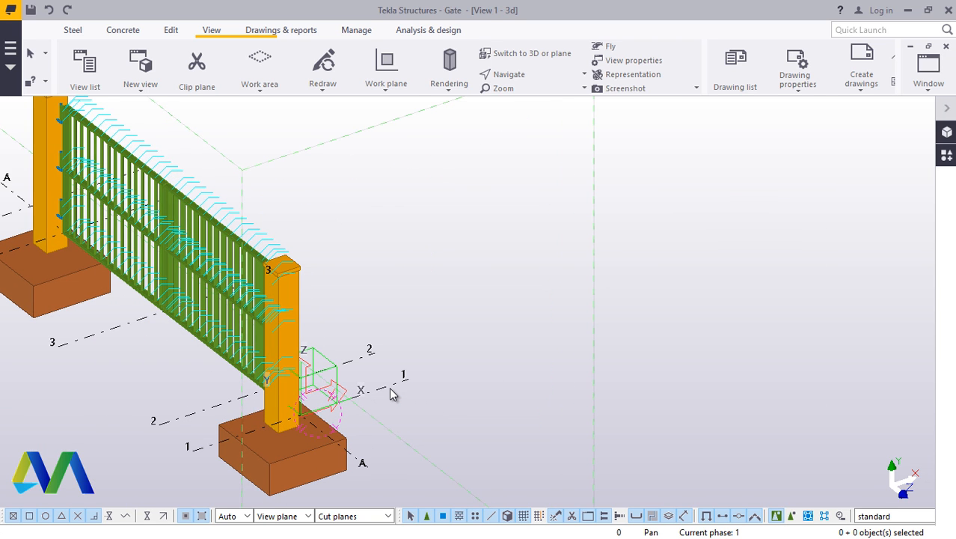
Step: Set the grid's X coordinates to 0.00 15*3000.00 and its Y coordinates to 0.00 1000.00 2*3000.00 1000.00 15*3000.00
double_click(389, 393)
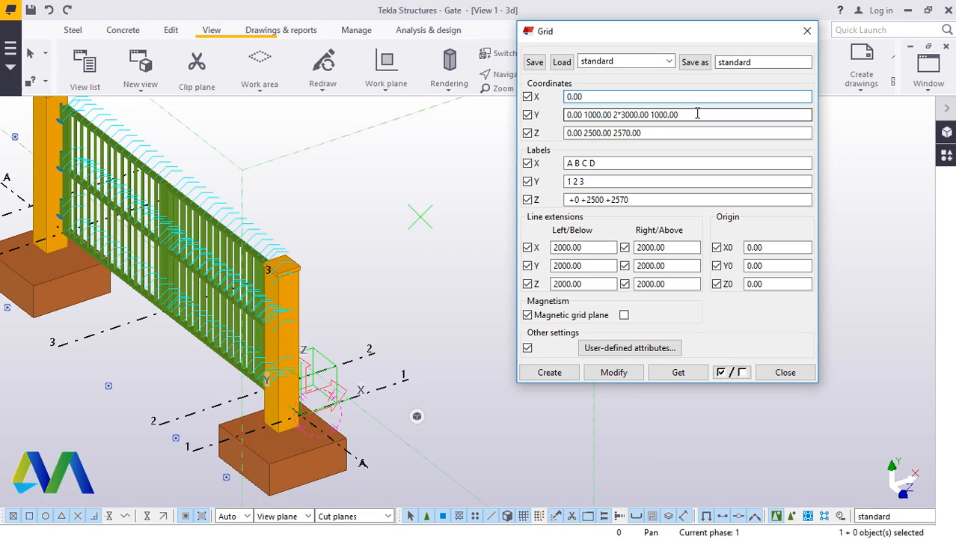
double_click(569, 96)
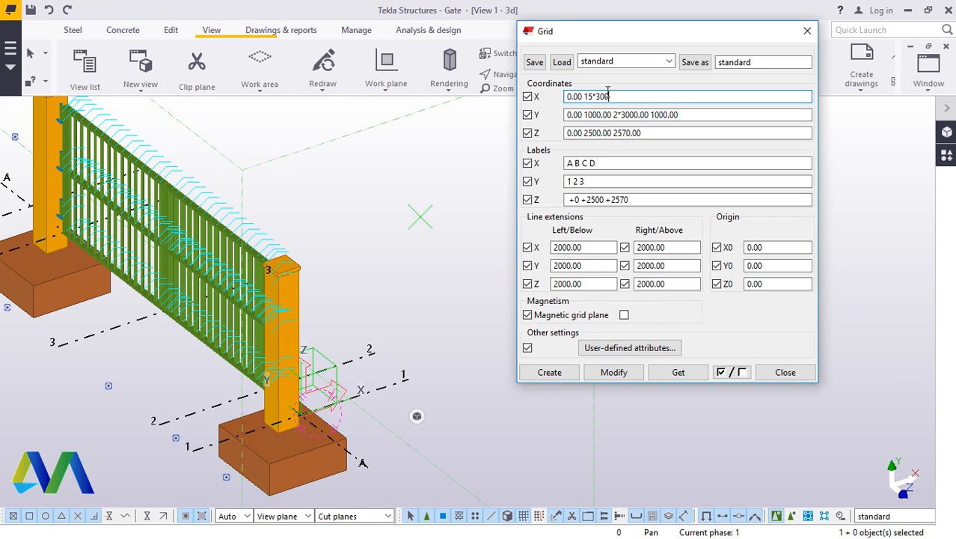
text(0)
click(711, 117)
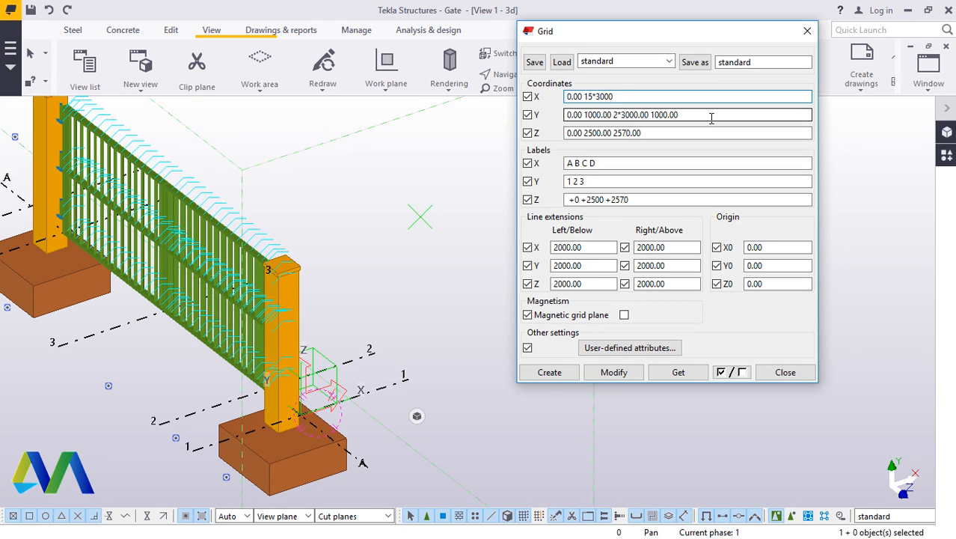
click(711, 117)
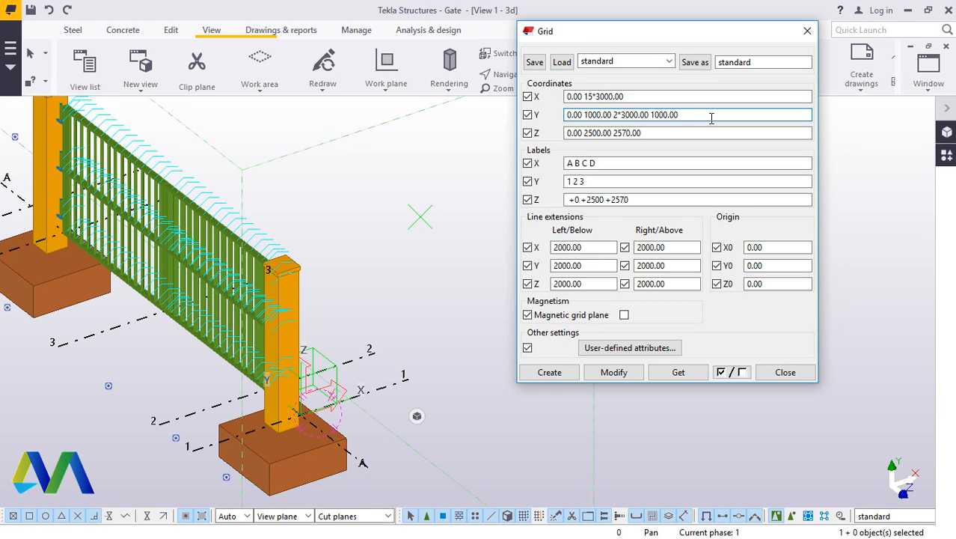
text(15)
text(*3000.00)
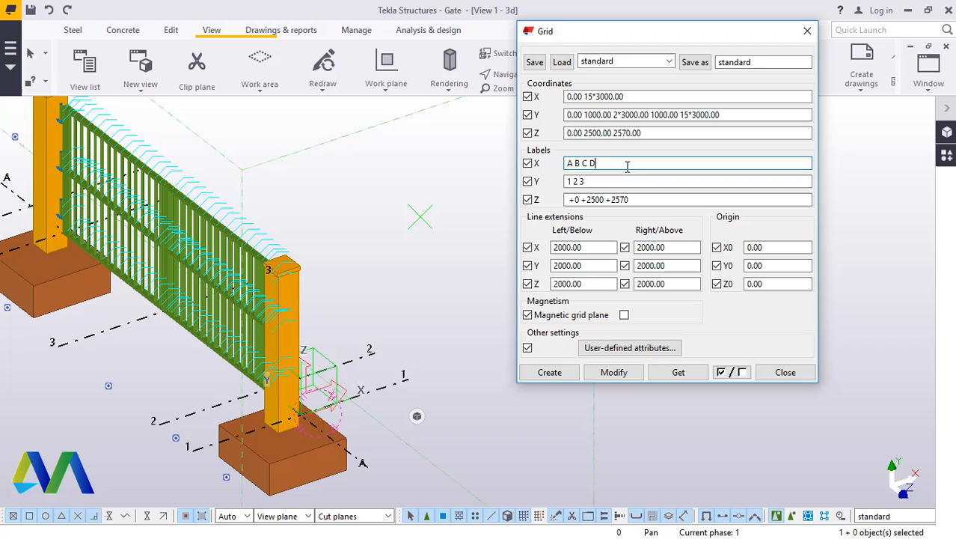
Step: Label the X grid lines A through Q and the Y lines 1 through 15, then 15 18 19 20, and apply the grid changes
click(627, 166)
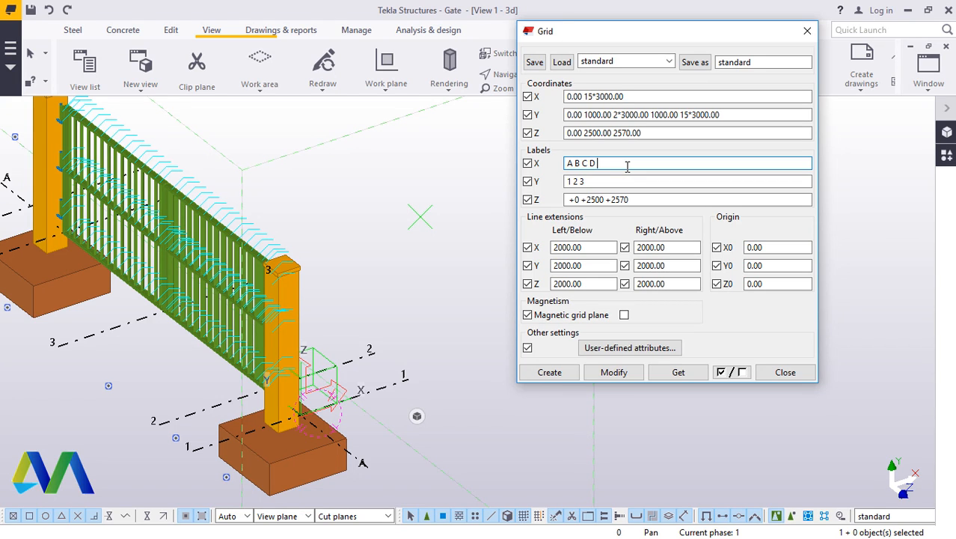
text(E F G H I J K L)
text(M N O P Q)
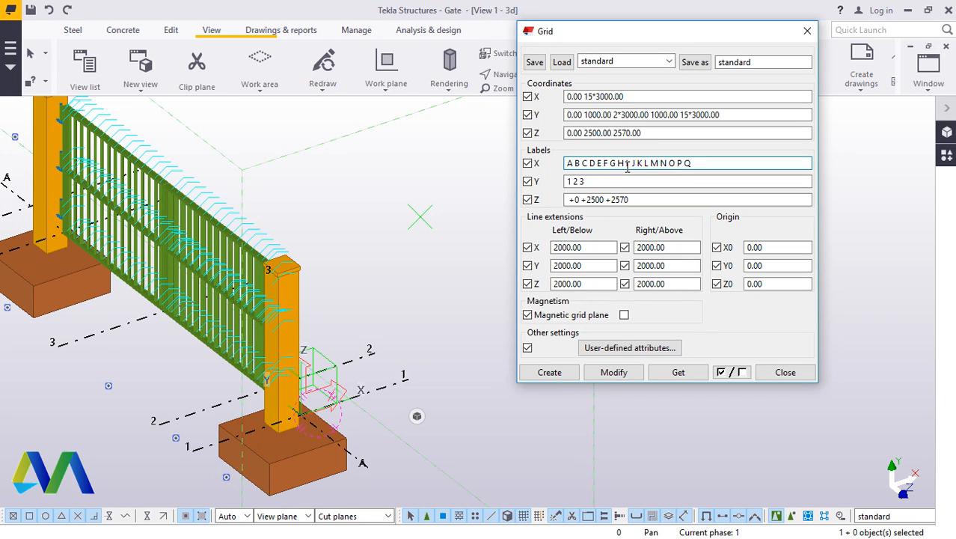
click(607, 180)
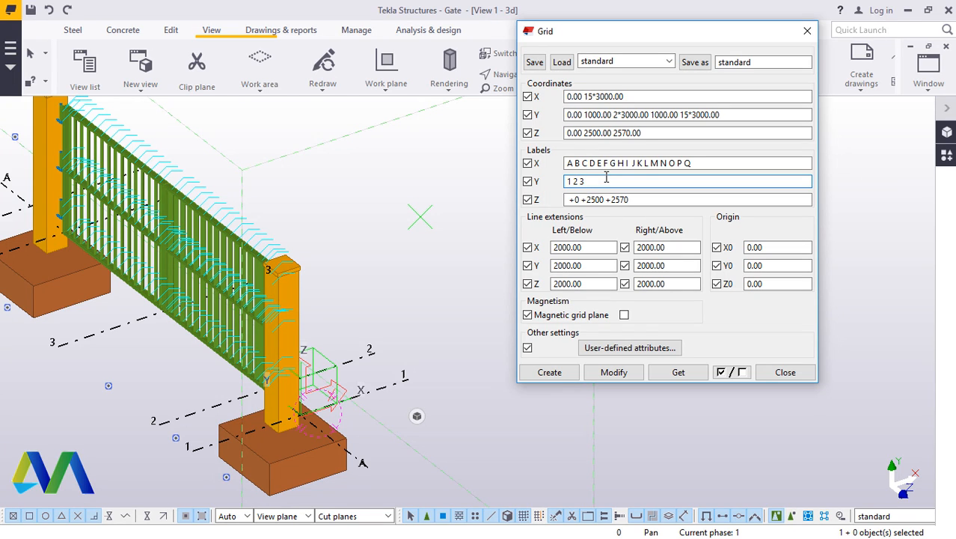
text(4 5 6 7 8 9 10 11 12 13 1)
text(4 15 15 18 19 20)
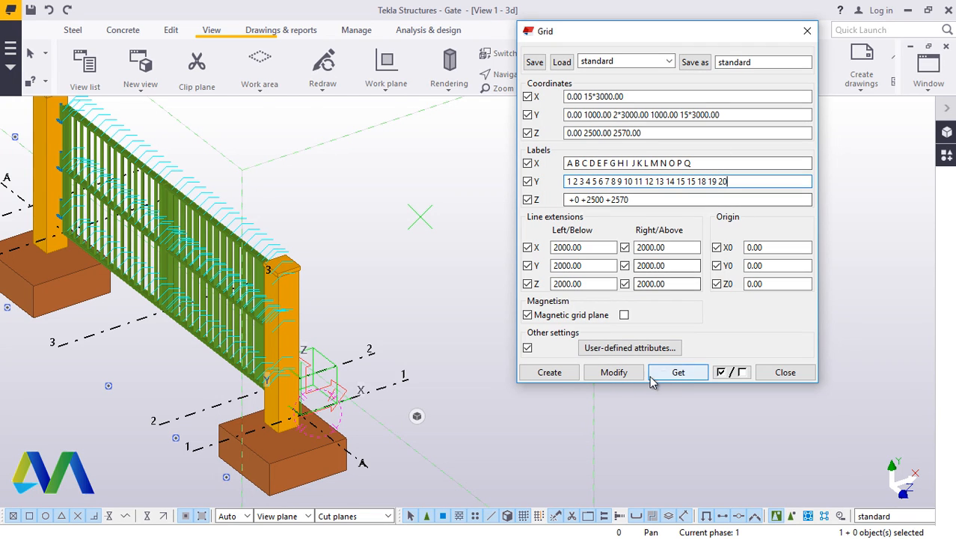
click(614, 378)
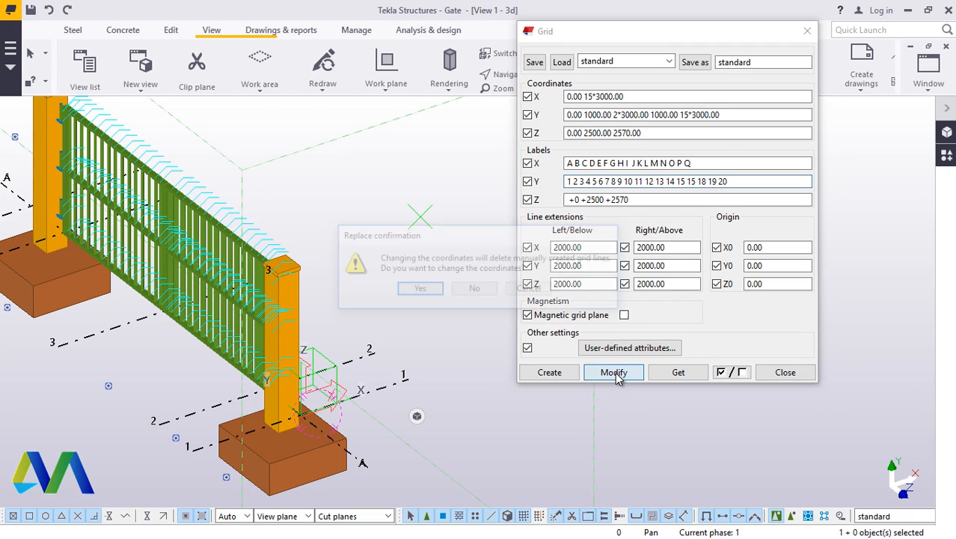
click(426, 294)
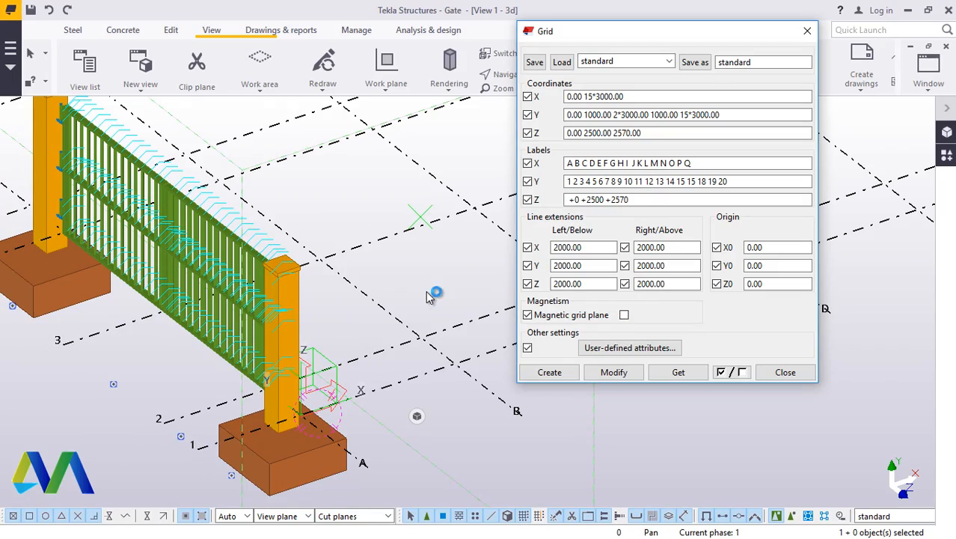
click(783, 373)
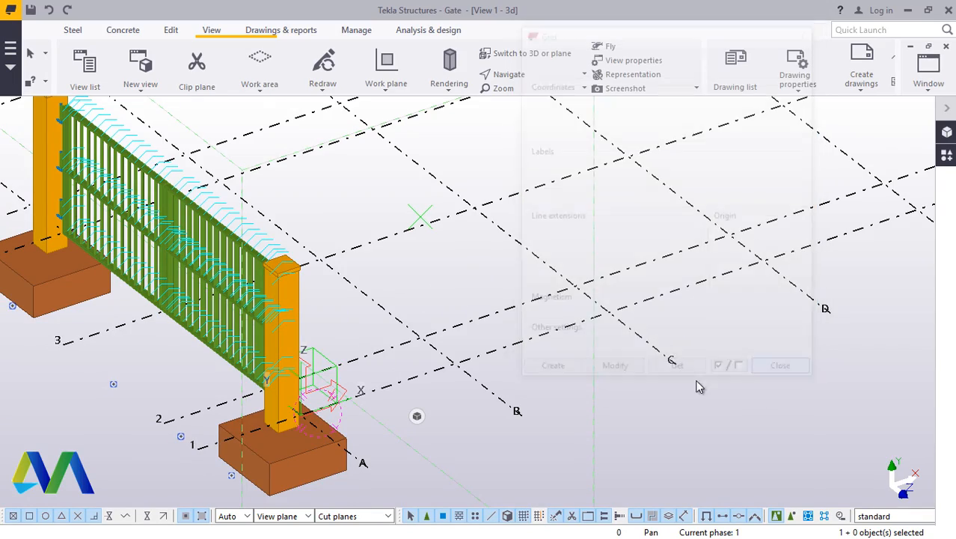
Step: Examine the enlarged grid around the gate, rotating about grid corner A-1 and inspecting the post's footing closely
scroll(524, 396, down, 10)
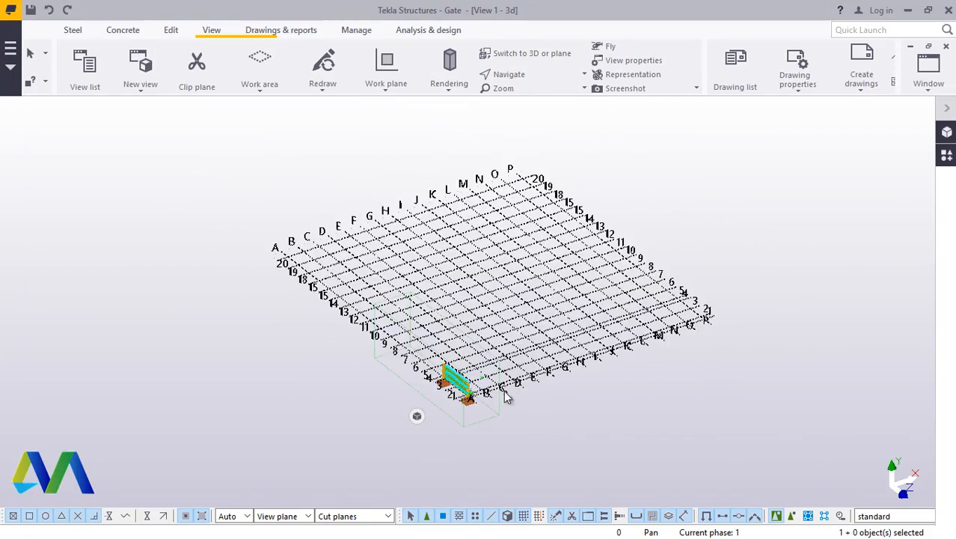
scroll(549, 319, up, 4)
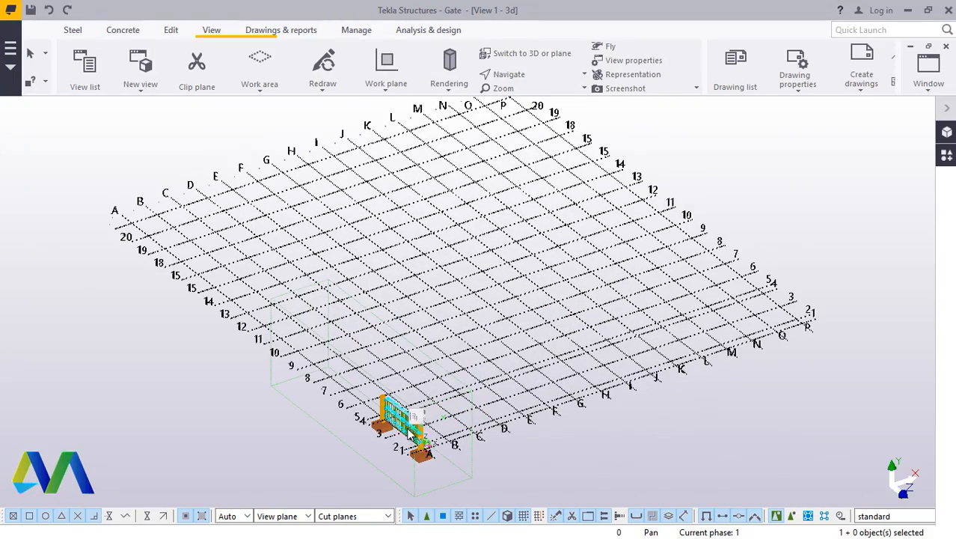
scroll(409, 434, up, 8)
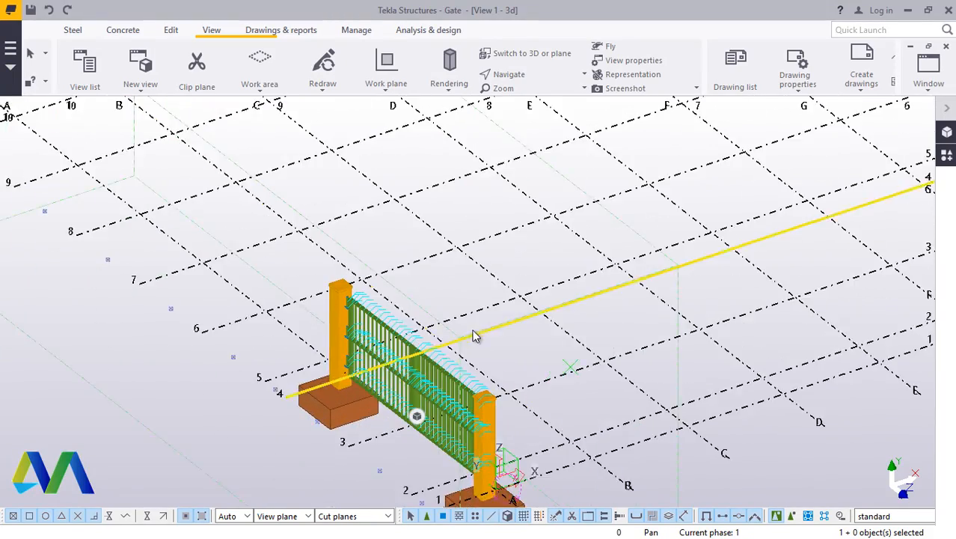
scroll(409, 426, down, 8)
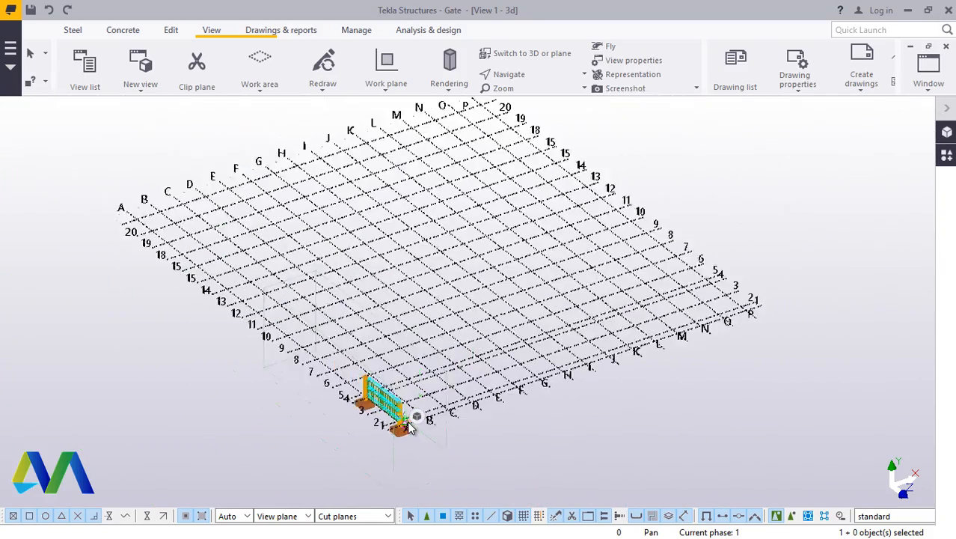
scroll(407, 427, down, 1)
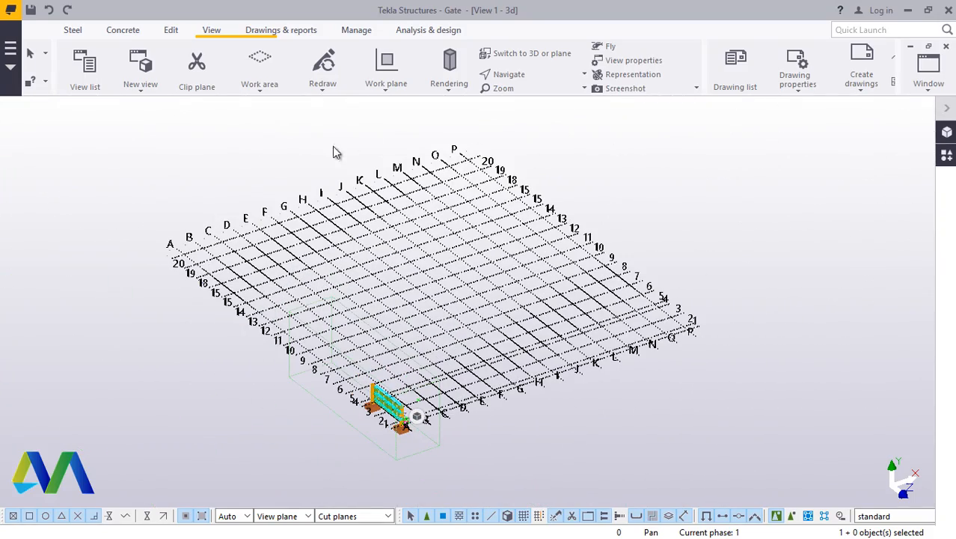
scroll(256, 288, up, 4)
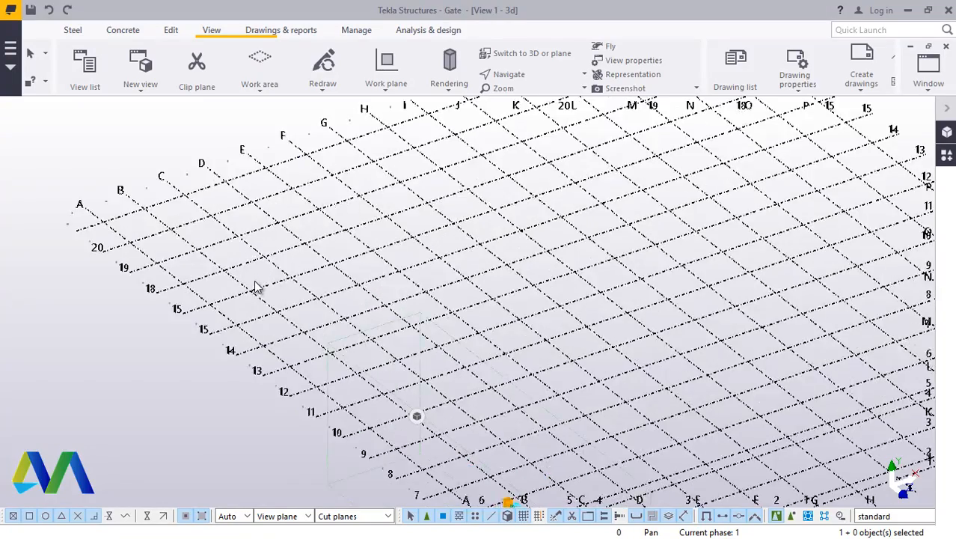
scroll(256, 288, down, 3)
click(530, 77)
click(523, 124)
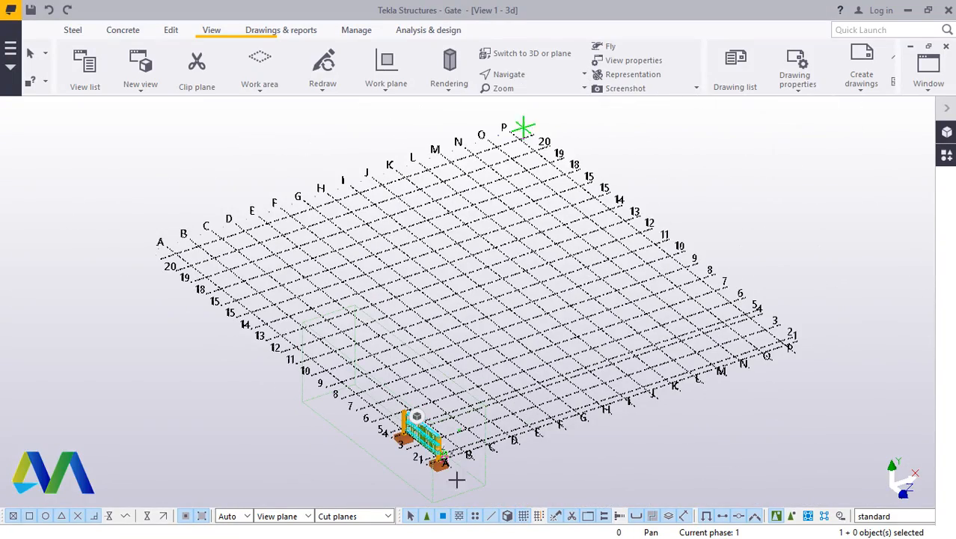
click(451, 454)
ctrl+middle_drag(456, 461, 484, 470)
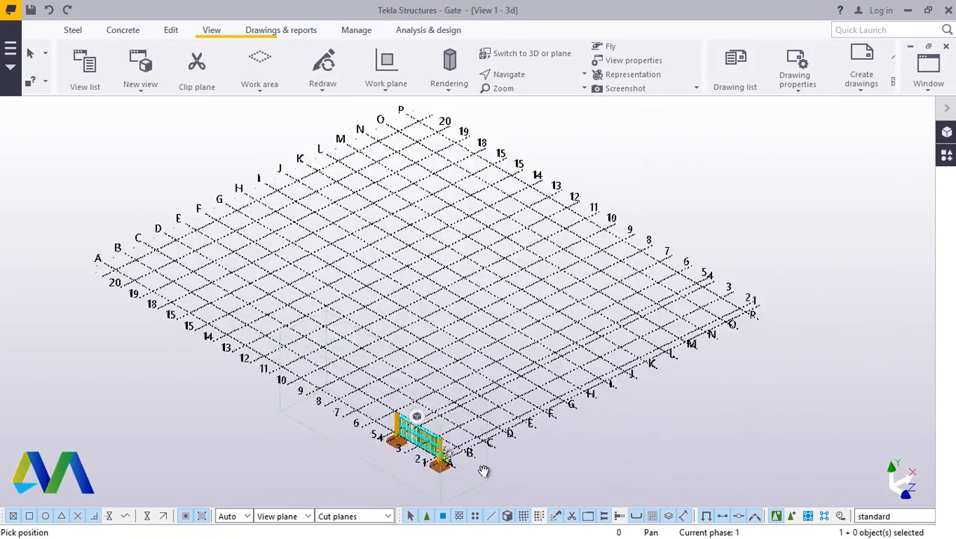
scroll(484, 471, up, 10)
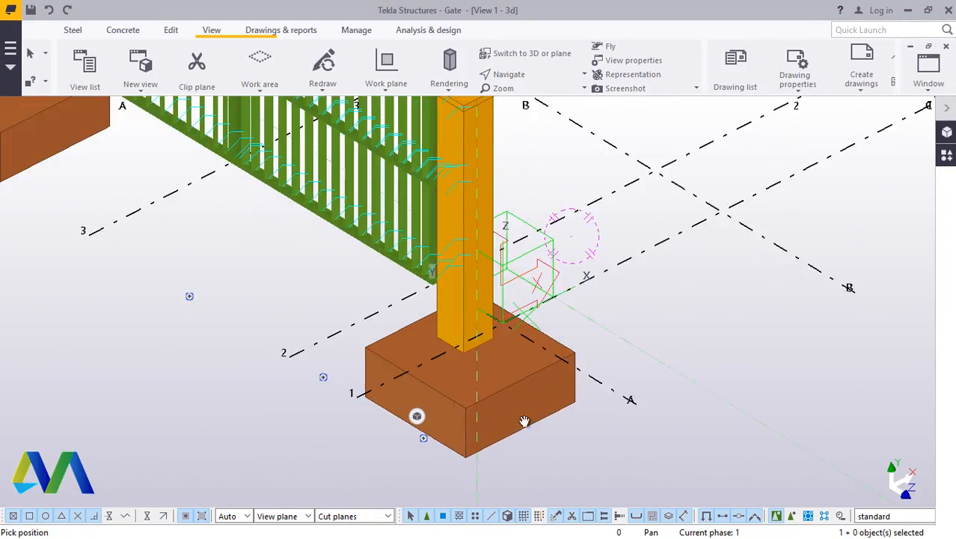
ctrl+middle_drag(524, 422, 692, 330)
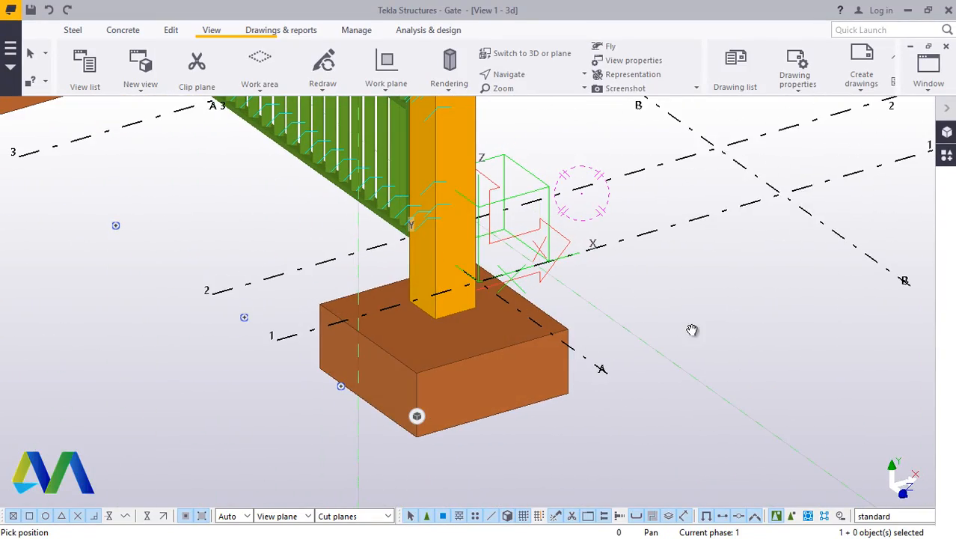
right_click(693, 330)
click(719, 109)
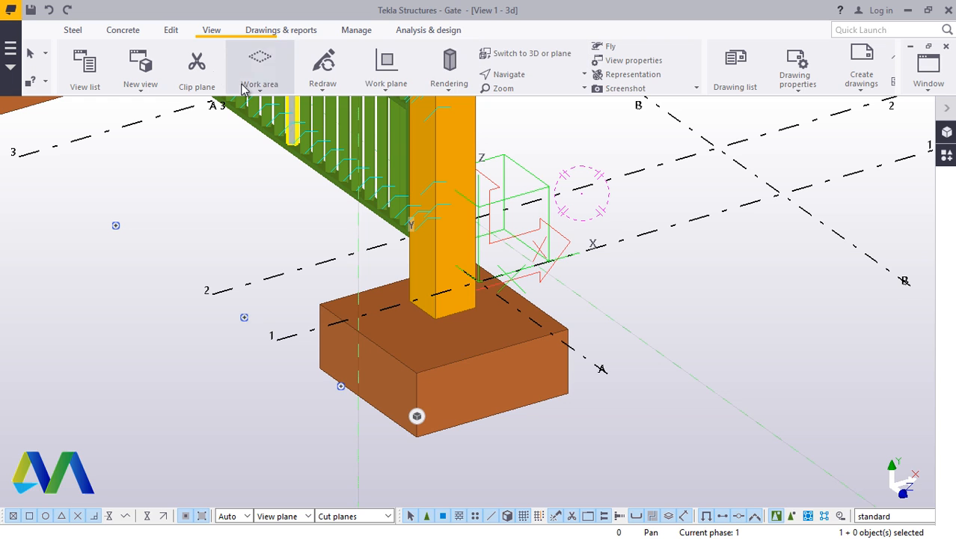
Step: Measure the free distance between the ends of grid lines A and B near the gate
click(171, 34)
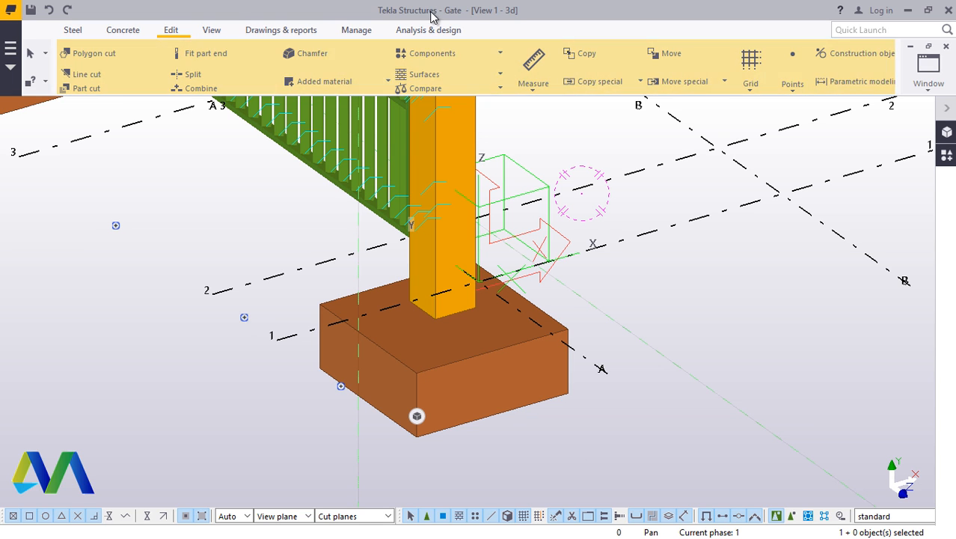
click(534, 87)
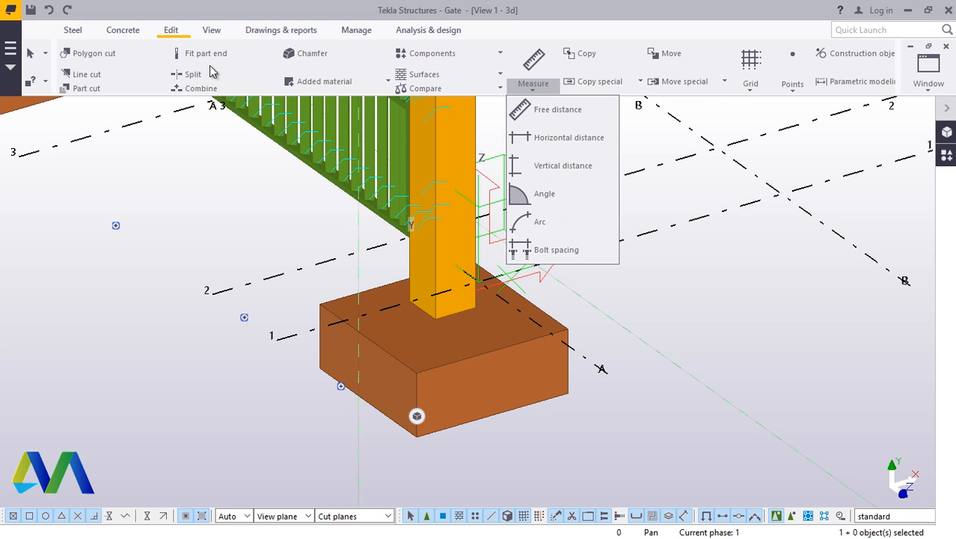
click(546, 110)
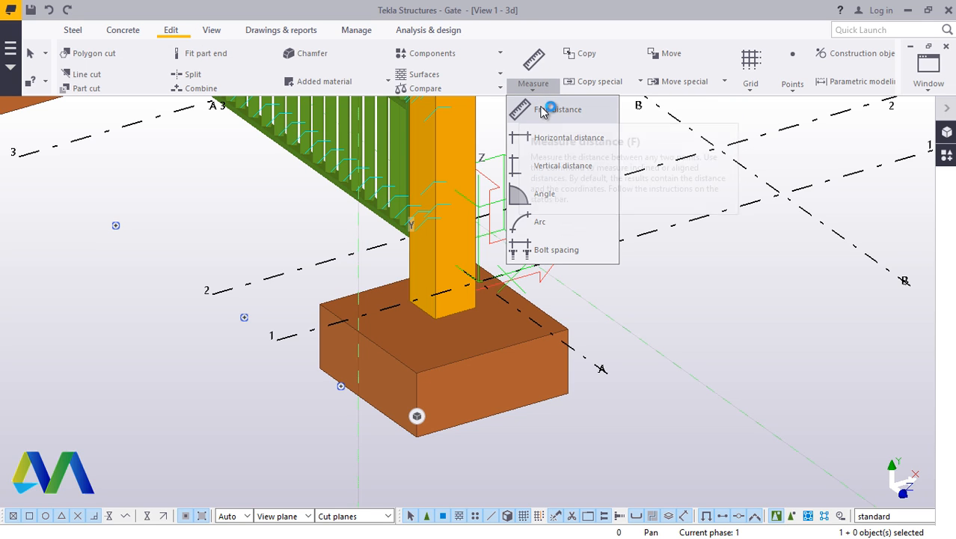
click(606, 372)
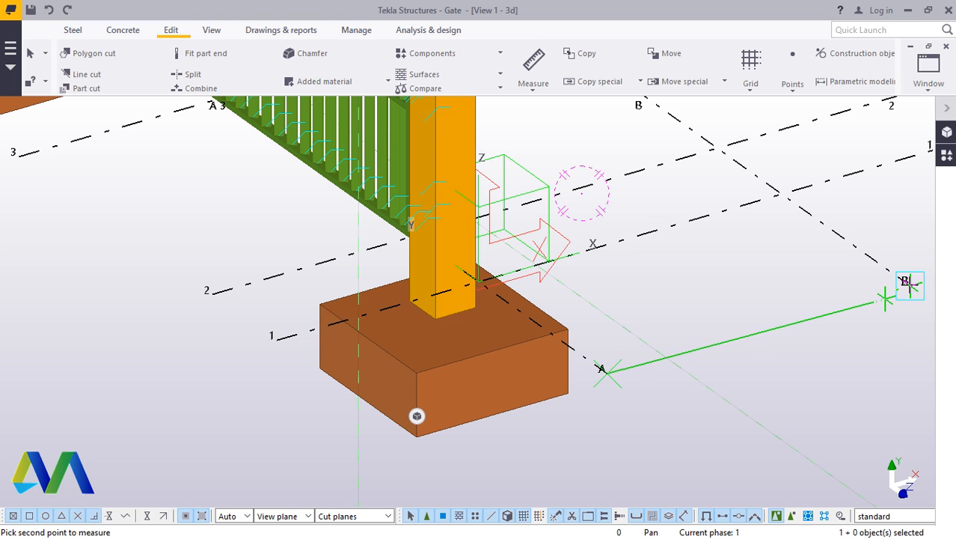
click(908, 283)
right_click(109, 403)
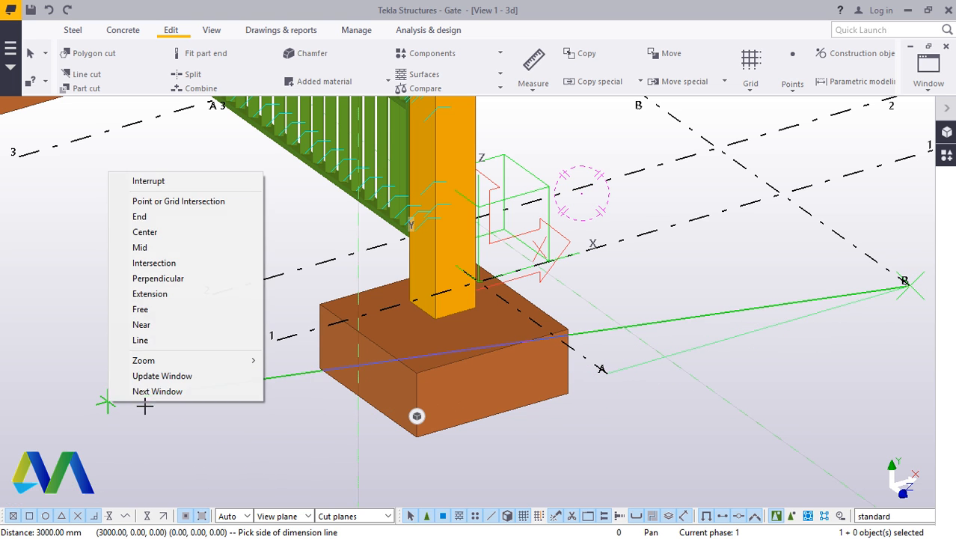
click(145, 182)
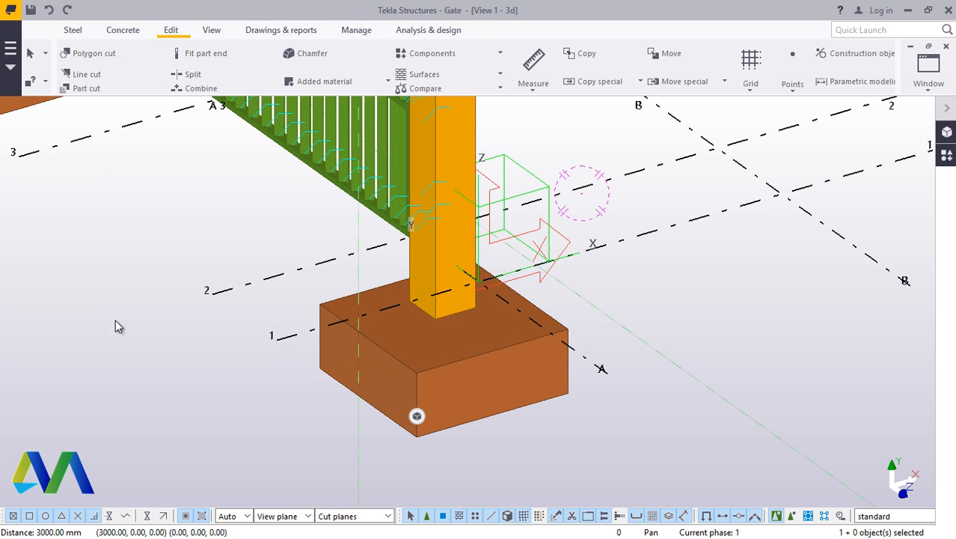
Step: Set a rotation point beside the front gate post and rotate the 3D view to examine the grid around A-1
scroll(164, 351, down, 5)
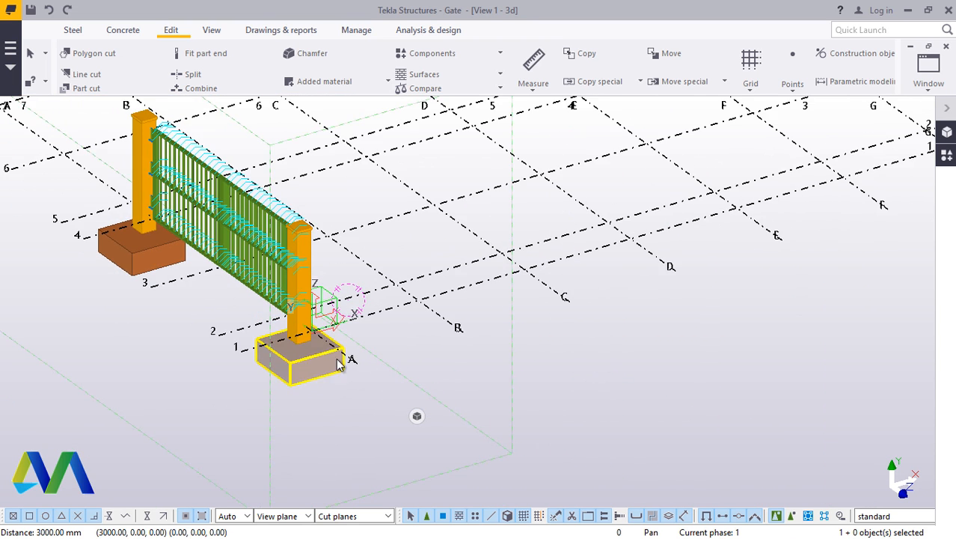
scroll(377, 279, up, 2)
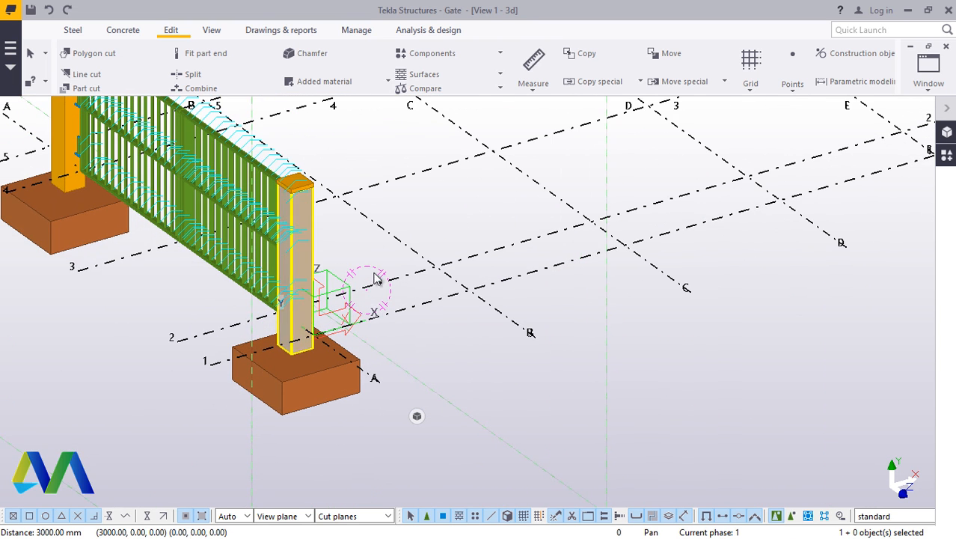
click(212, 30)
click(510, 74)
click(520, 122)
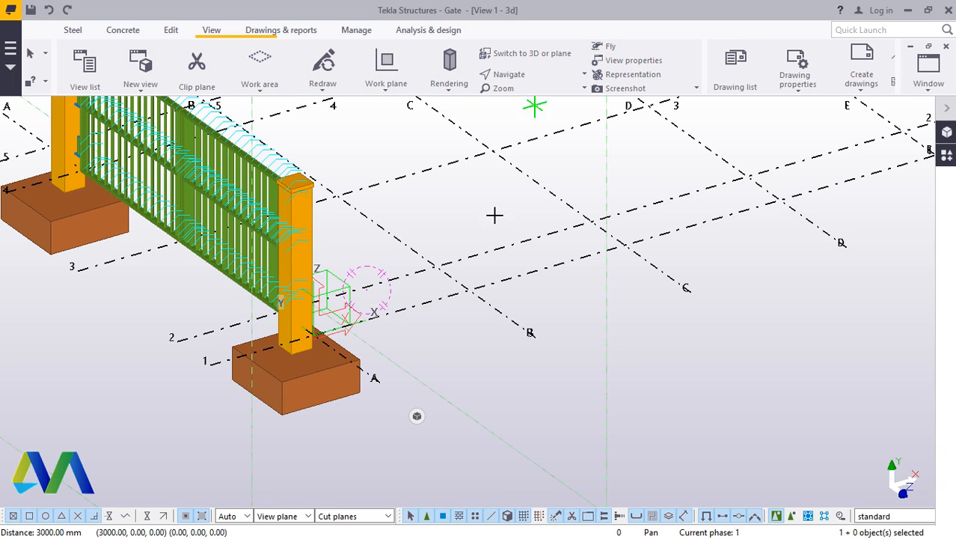
click(354, 335)
ctrl+middle_drag(362, 342, 222, 325)
scroll(349, 334, up, 2)
ctrl+middle_drag(373, 341, 481, 336)
scroll(333, 313, up, 3)
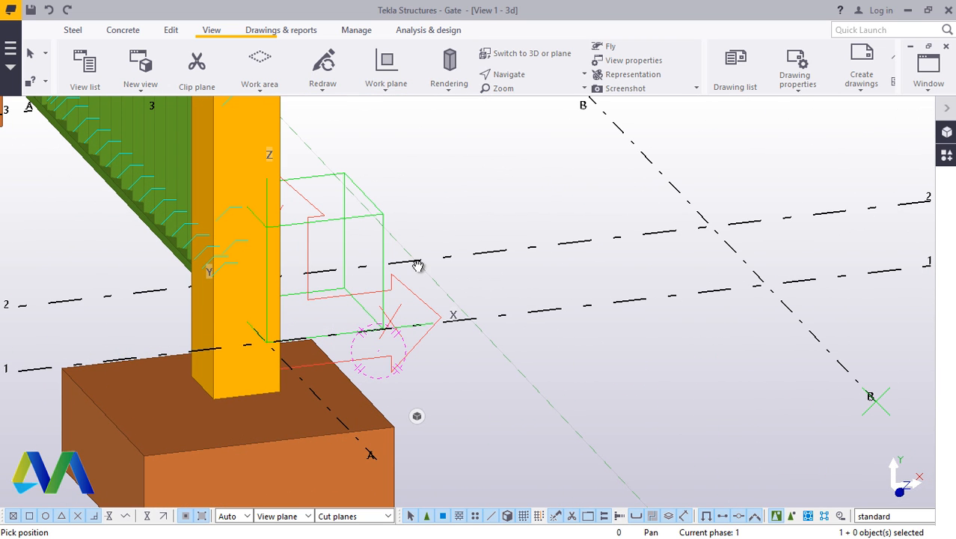
right_click(455, 170)
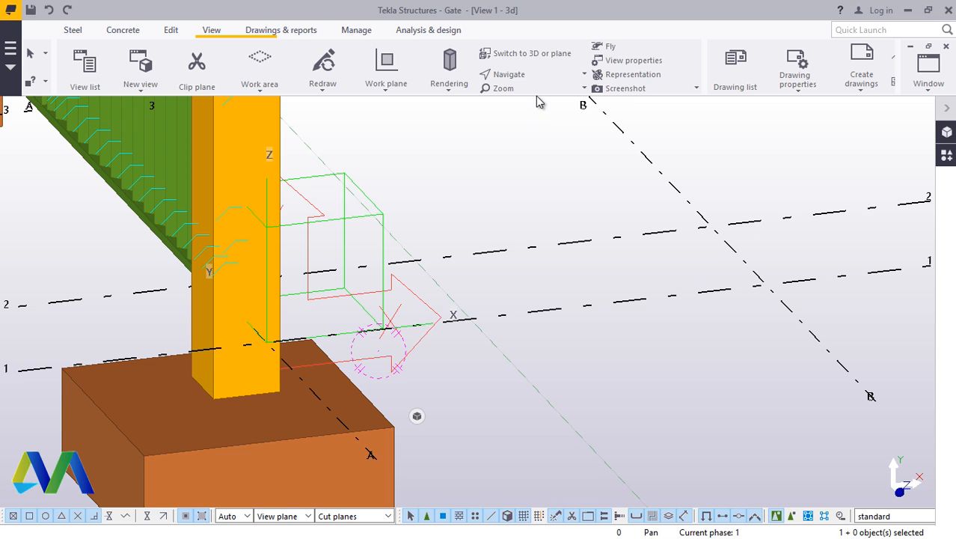
Step: Set the work plane at the intersection of grid lines B and 1
click(387, 84)
click(395, 119)
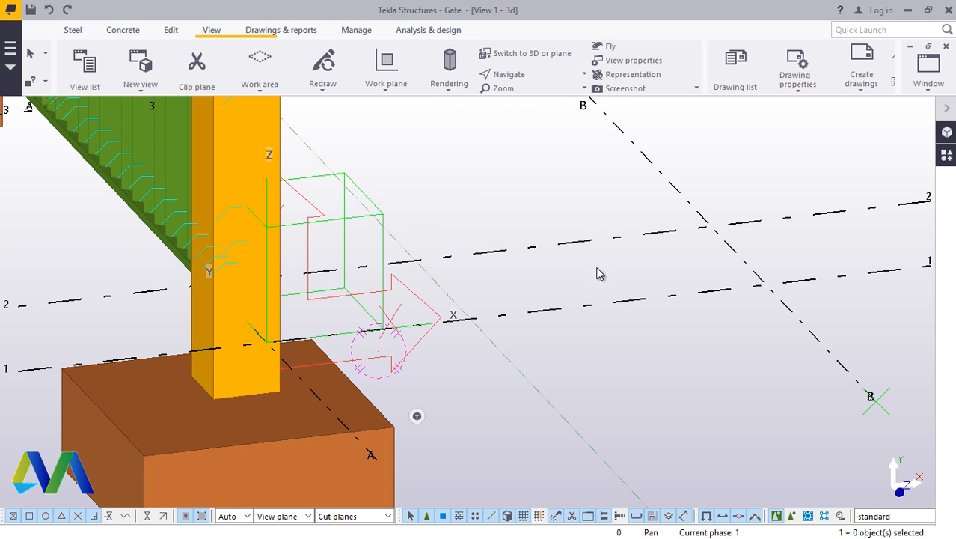
click(759, 284)
right_click(777, 195)
click(816, 202)
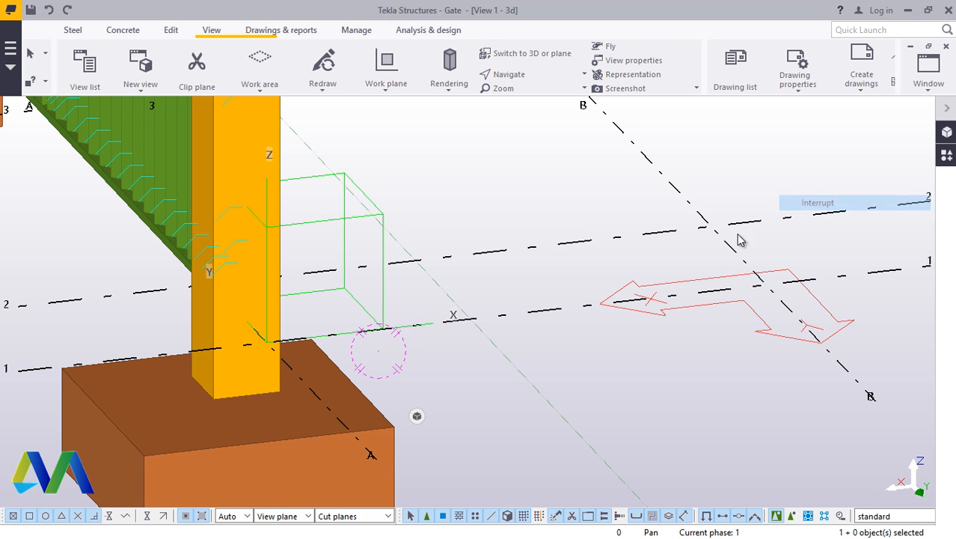
Step: Rotate the 3D view around the front post to inspect the work plane's position relative to the gate
click(522, 77)
click(538, 96)
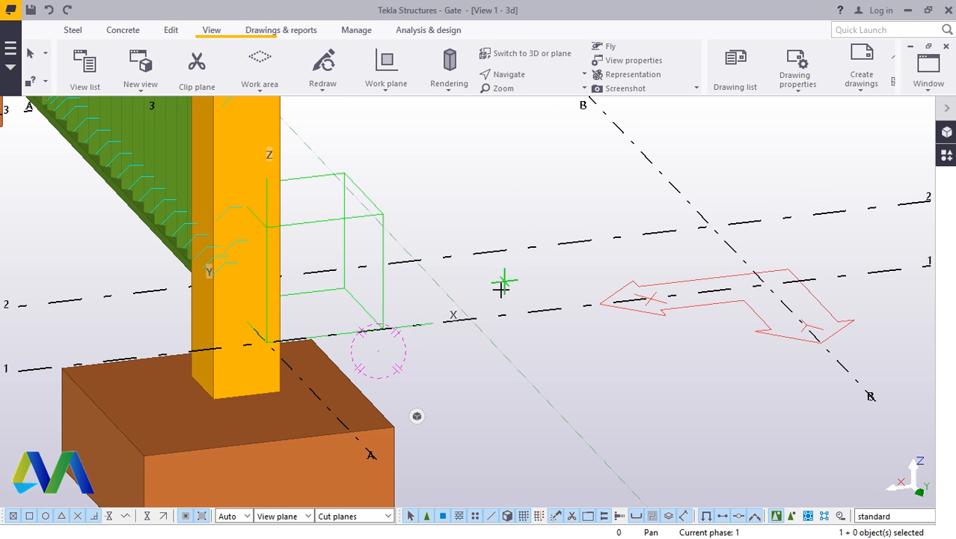
ctrl+middle_drag(496, 298, 388, 316)
scroll(448, 295, down, 3)
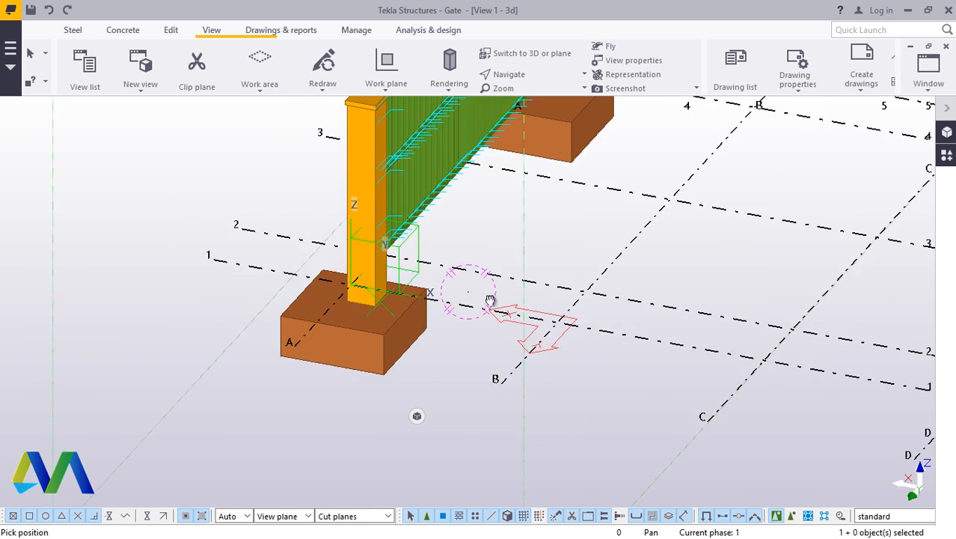
ctrl+middle_drag(491, 301, 504, 244)
right_click(451, 207)
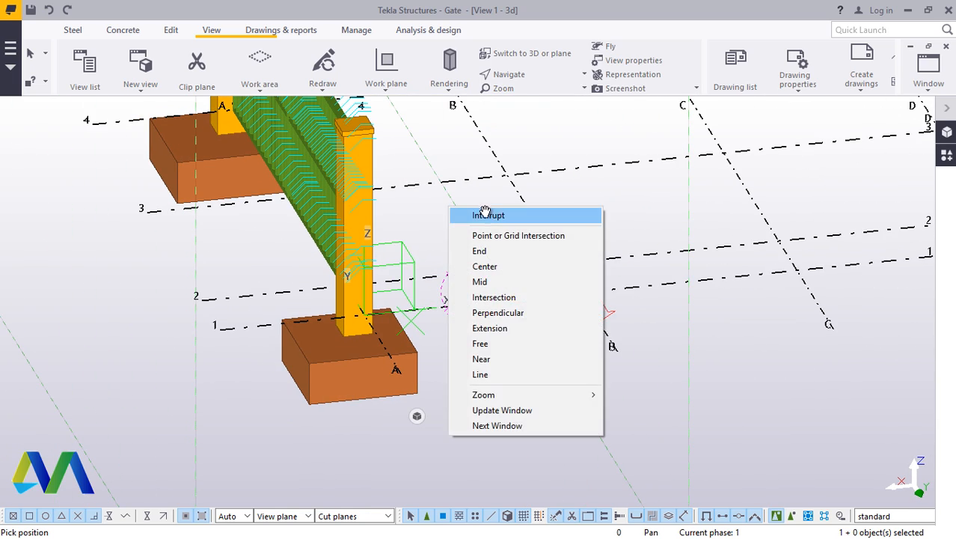
click(485, 213)
Step: Copy the front gate post with its cap and footing 3000 mm from grid line A to grid line B
scroll(465, 293, up, 3)
click(418, 416)
scroll(349, 361, up, 1)
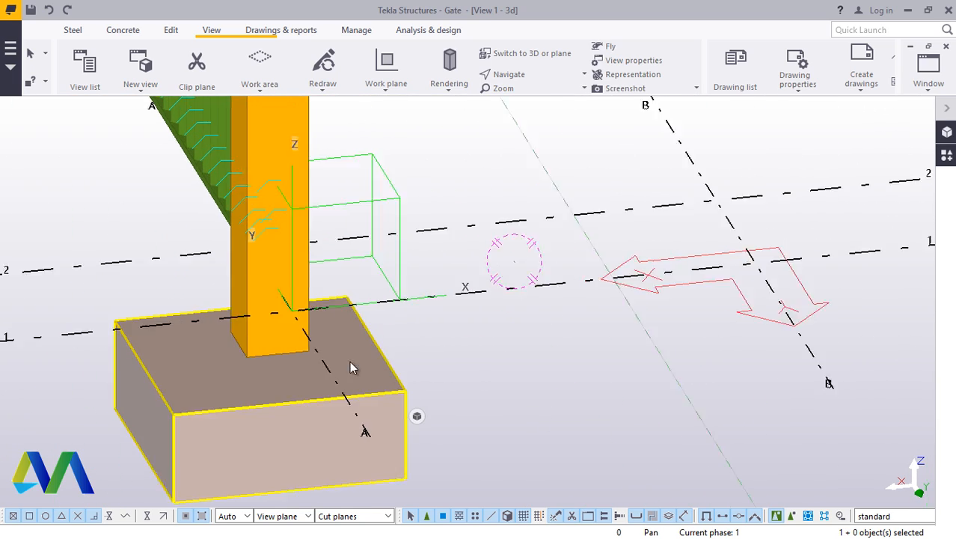
scroll(371, 369, down, 5)
scroll(370, 274, up, 3)
scroll(336, 235, up, 2)
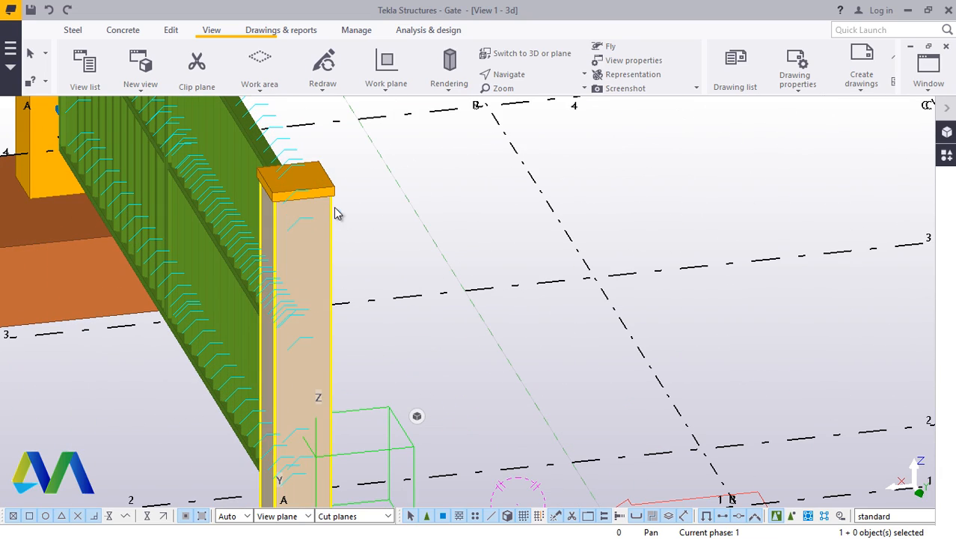
shift+click(317, 272)
scroll(389, 215, down, 3)
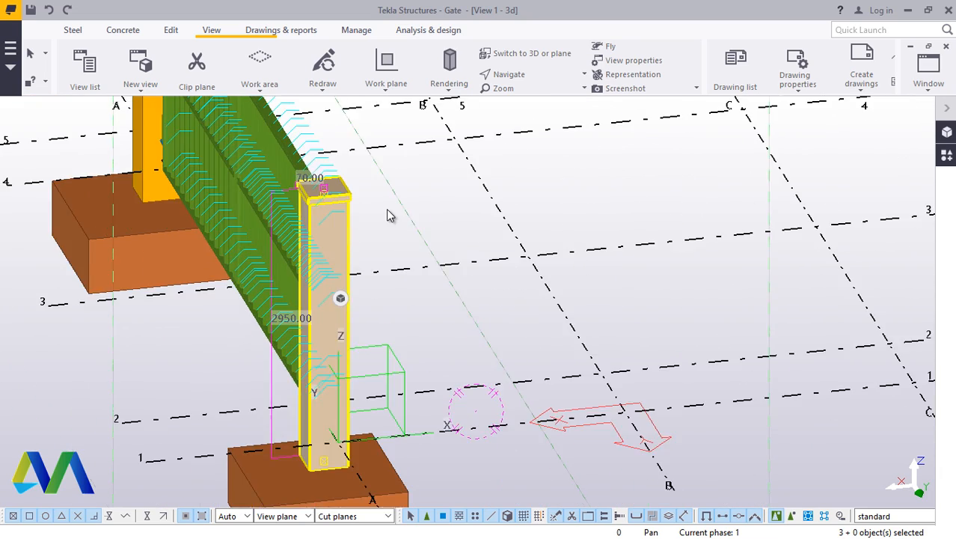
scroll(375, 388, up, 4)
right_click(493, 356)
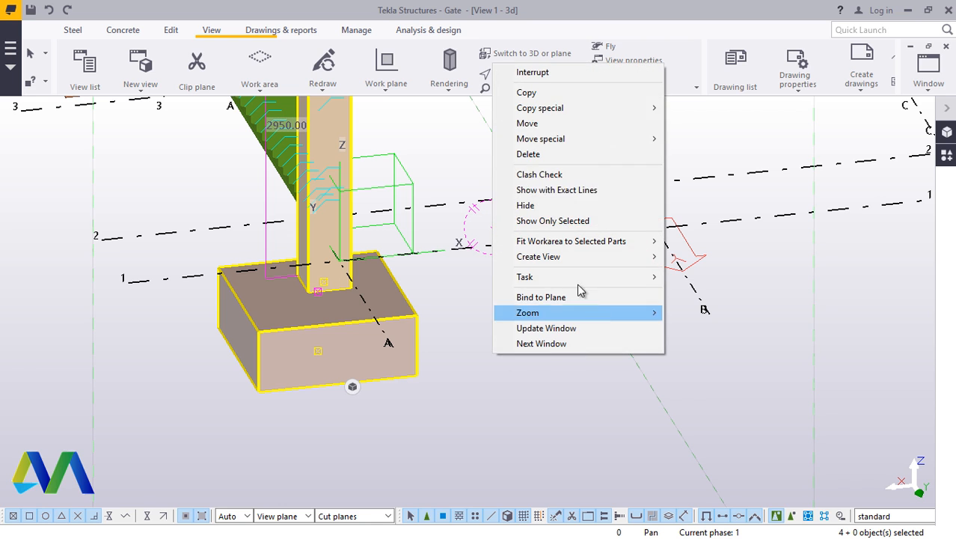
click(524, 92)
scroll(394, 372, up, 3)
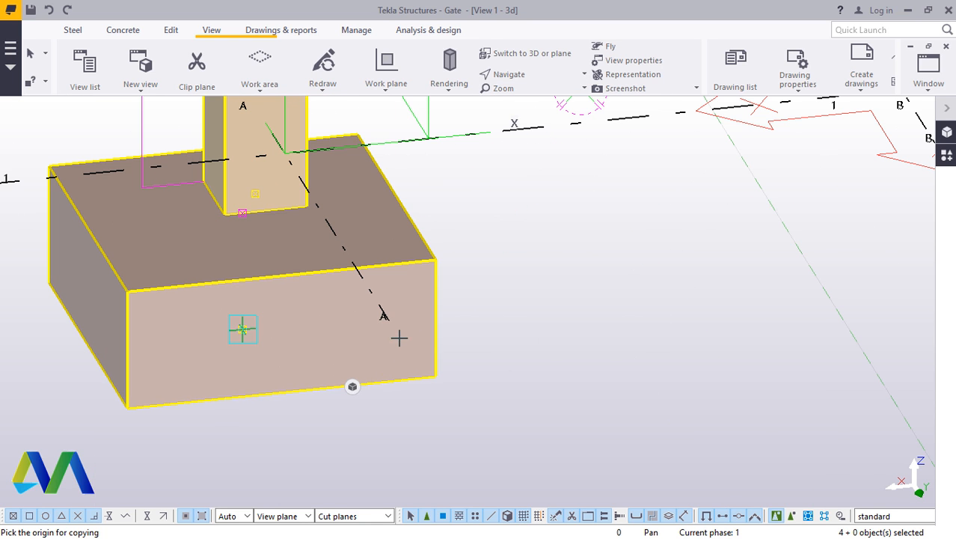
scroll(349, 353, down, 3)
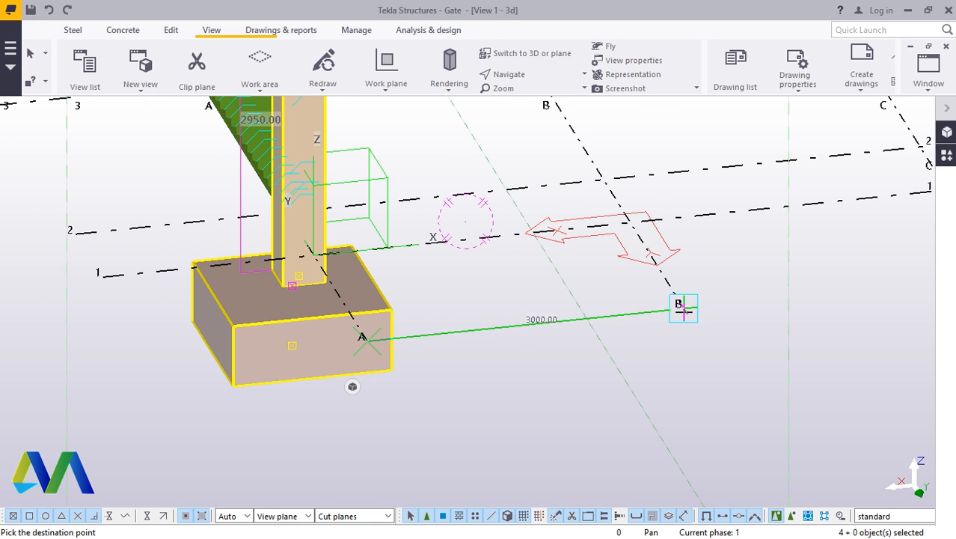
click(678, 306)
right_click(781, 326)
click(820, 100)
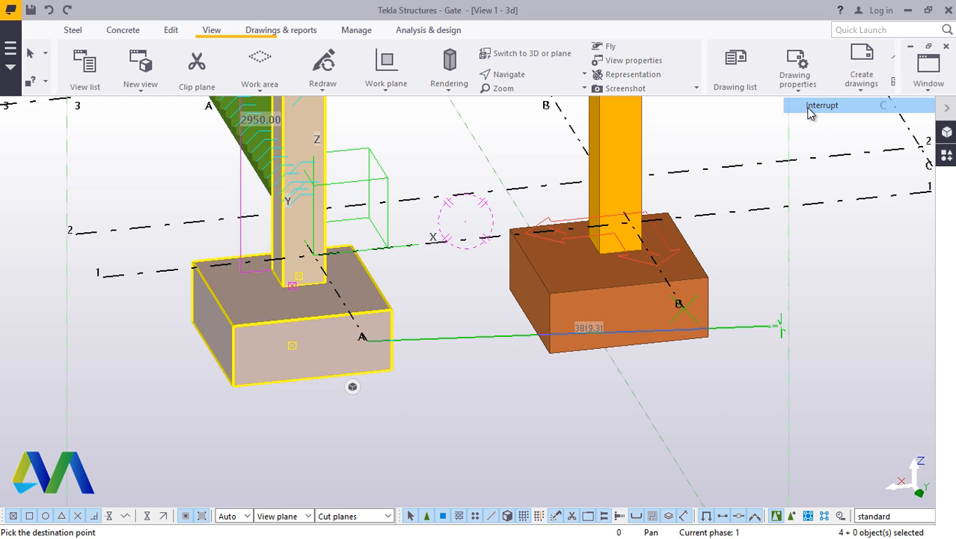
Step: Rotate the view around the copied post and inspect the caps of the two front posts closely
click(533, 71)
click(517, 90)
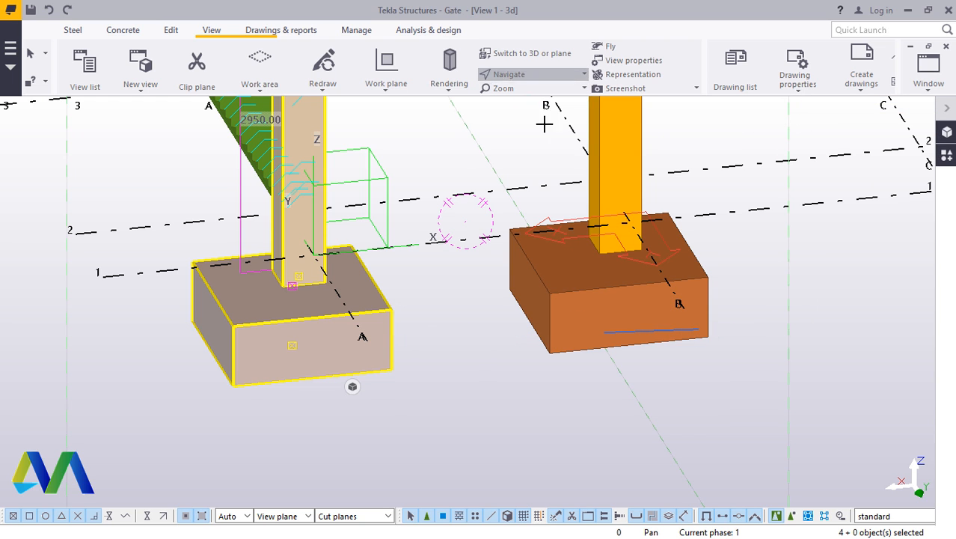
drag(609, 240, 606, 270)
scroll(516, 389, down, 3)
right_click(592, 256)
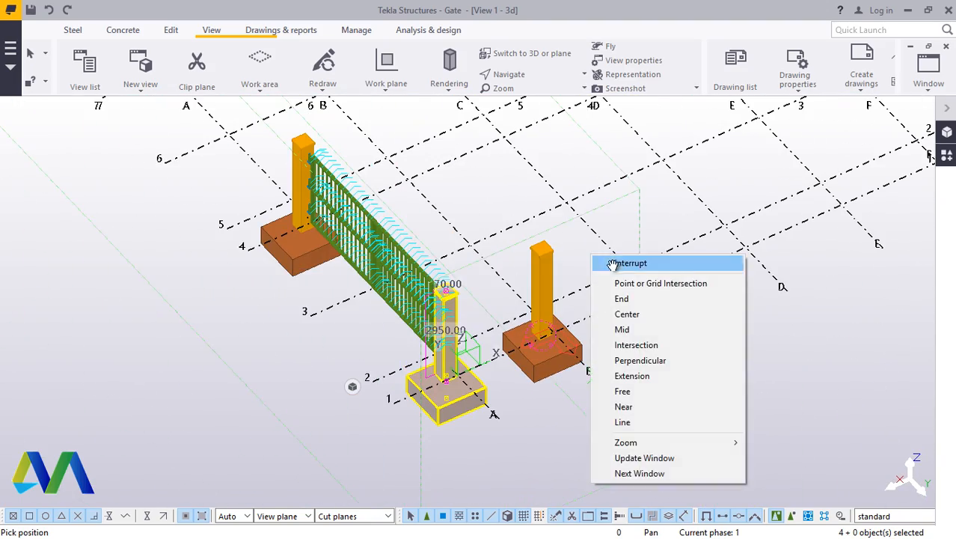
click(615, 263)
click(649, 207)
scroll(476, 282, up, 6)
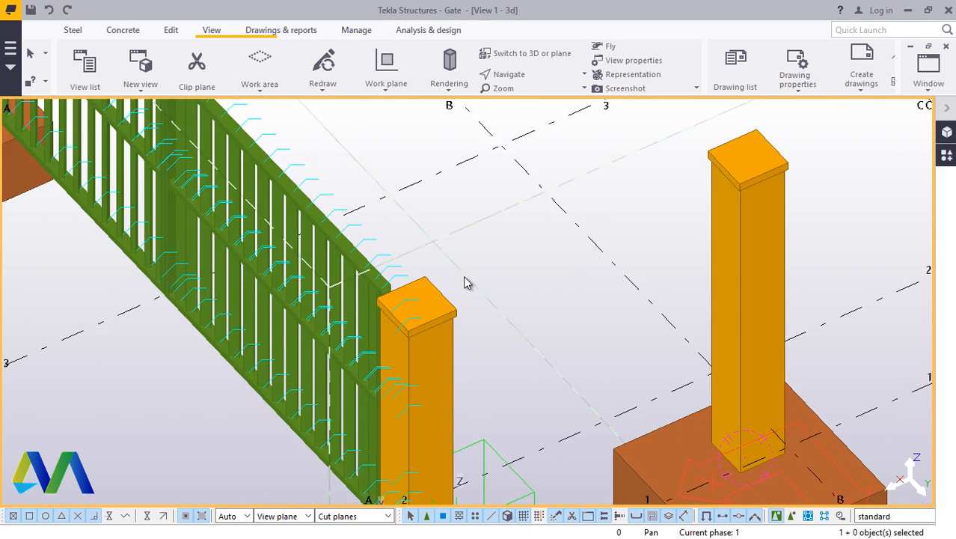
right_click(538, 213)
click(448, 199)
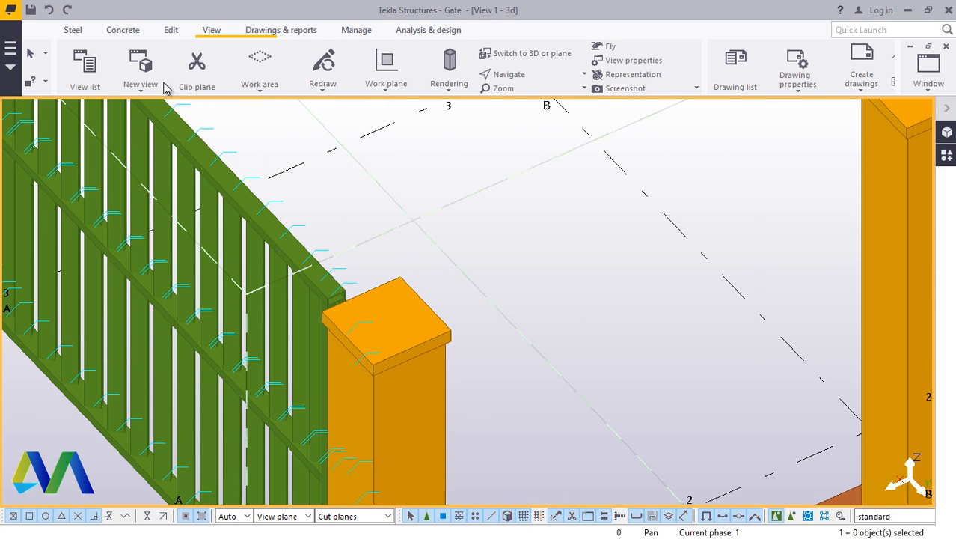
Step: Create a 2560 mm steel beam between the facing cap-edge midpoints of the gate post and the copied post
scroll(149, 86, up, 3)
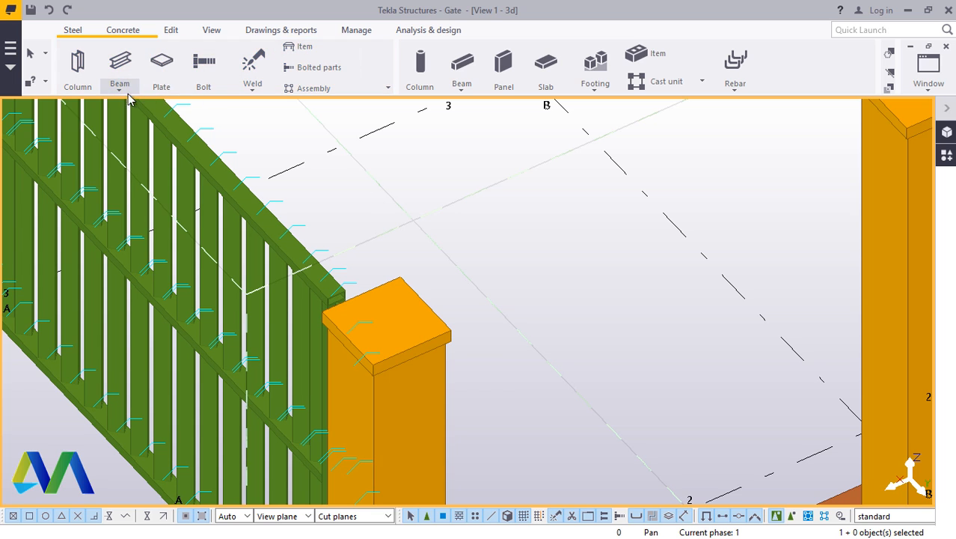
click(128, 93)
click(146, 107)
scroll(425, 284, up, 4)
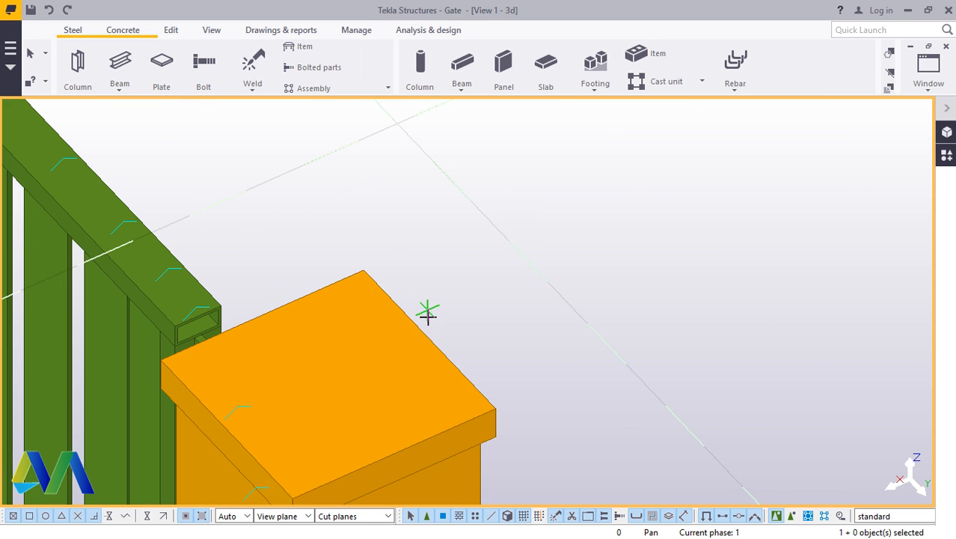
click(427, 346)
scroll(404, 349, down, 5)
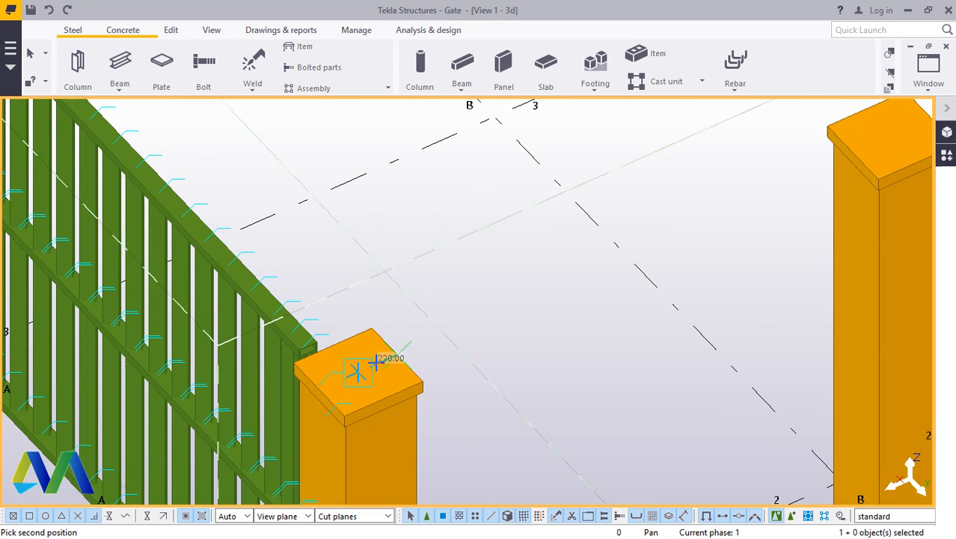
scroll(683, 213, up, 4)
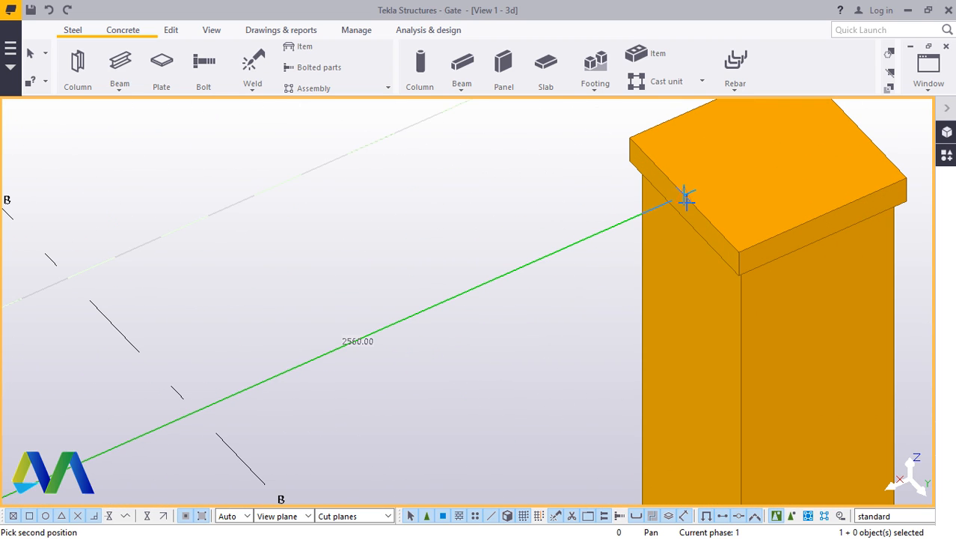
click(684, 197)
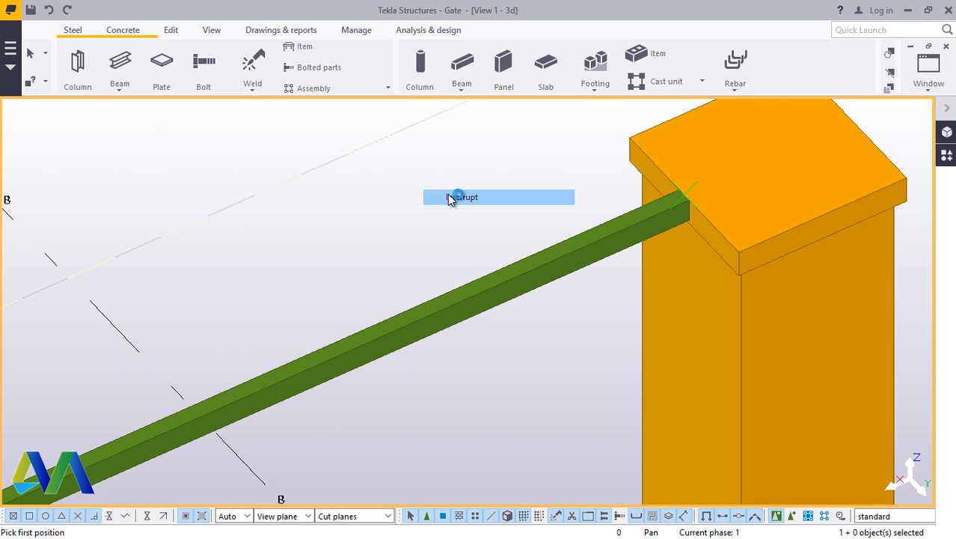
key(Escape)
Step: Choose RHS60*40*3.0 from the RHS 60 profiles for the horizontal beam between the two posts and apply its properties
scroll(544, 271, down, 2)
double_click(544, 271)
scroll(544, 262, down, 2)
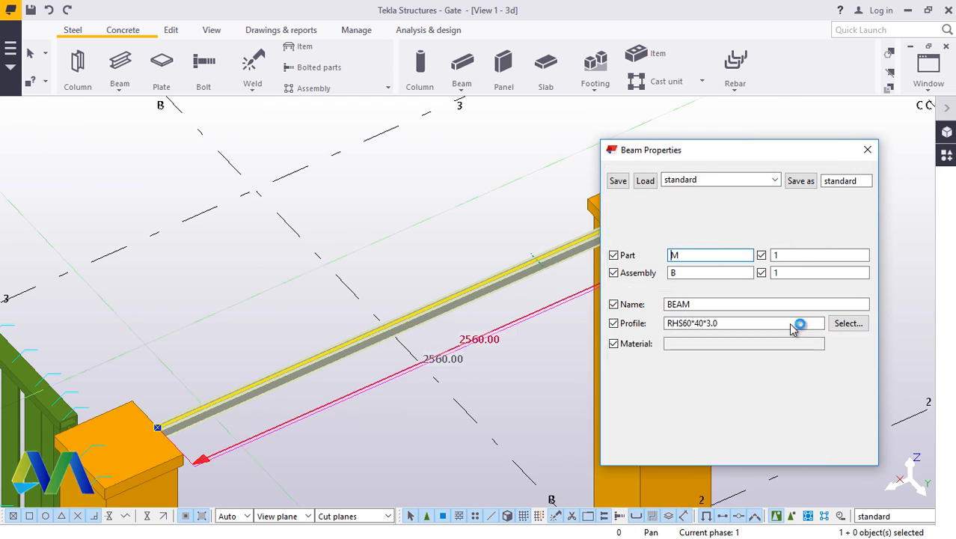
click(846, 324)
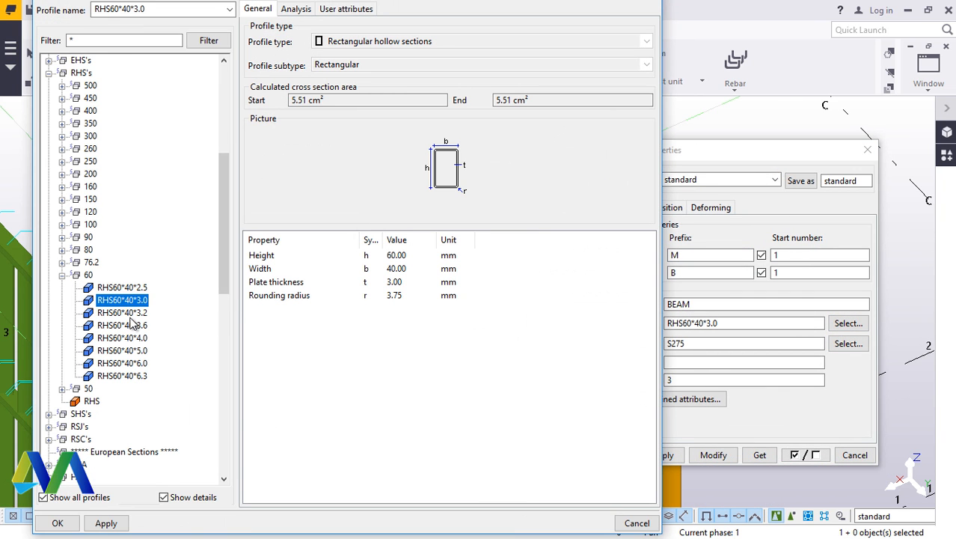
click(62, 275)
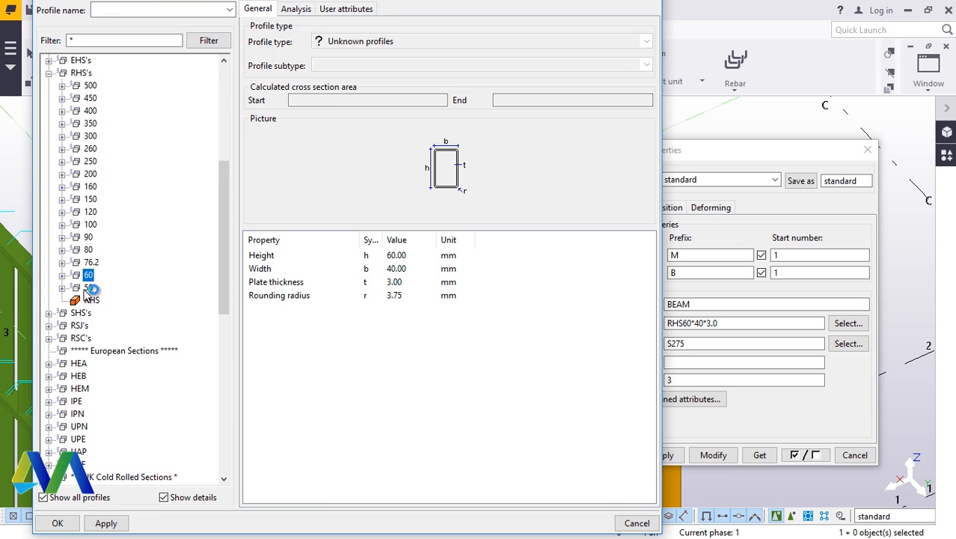
scroll(97, 247, up, 3)
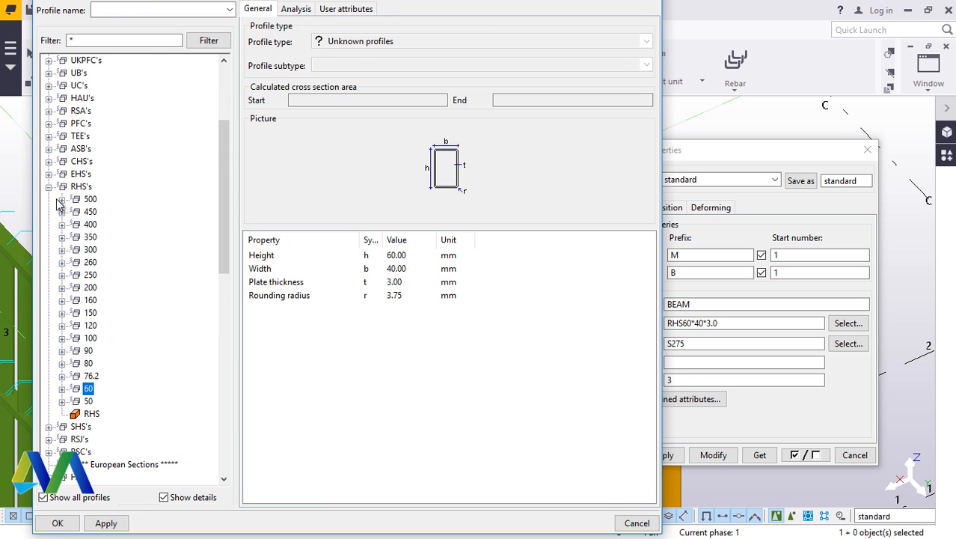
click(63, 390)
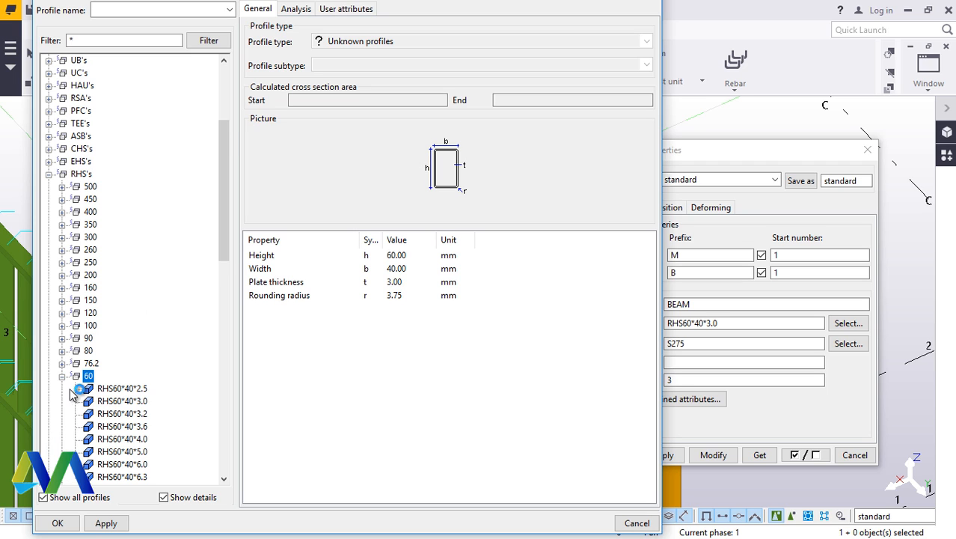
click(132, 405)
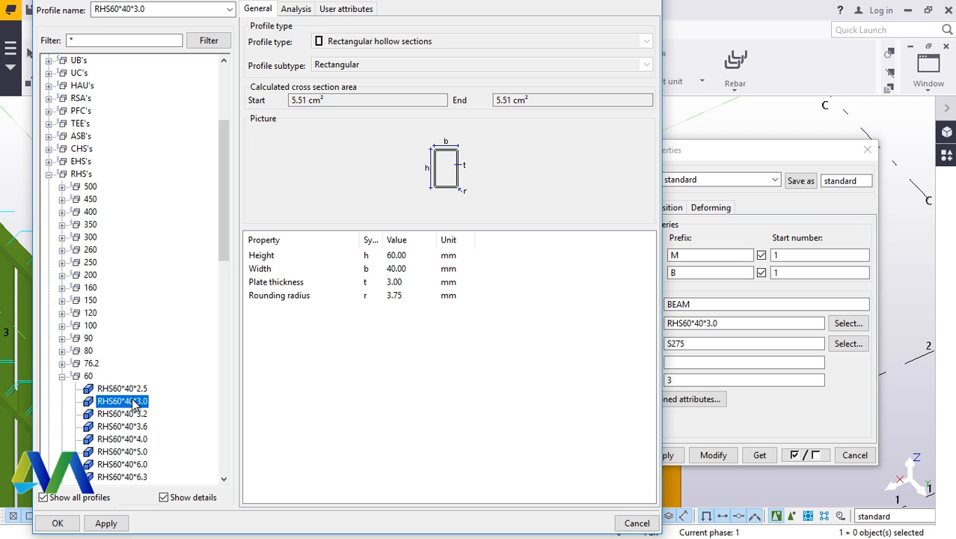
click(59, 524)
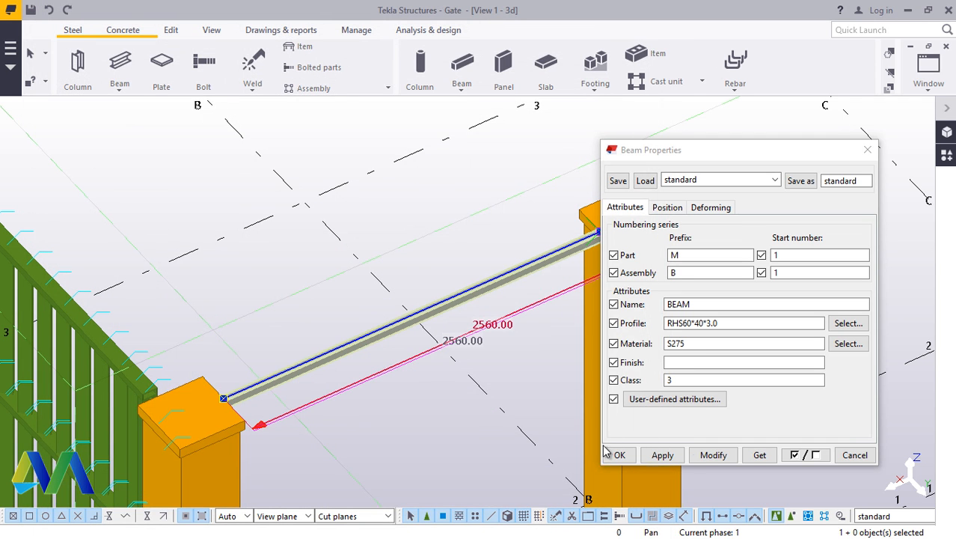
click(681, 458)
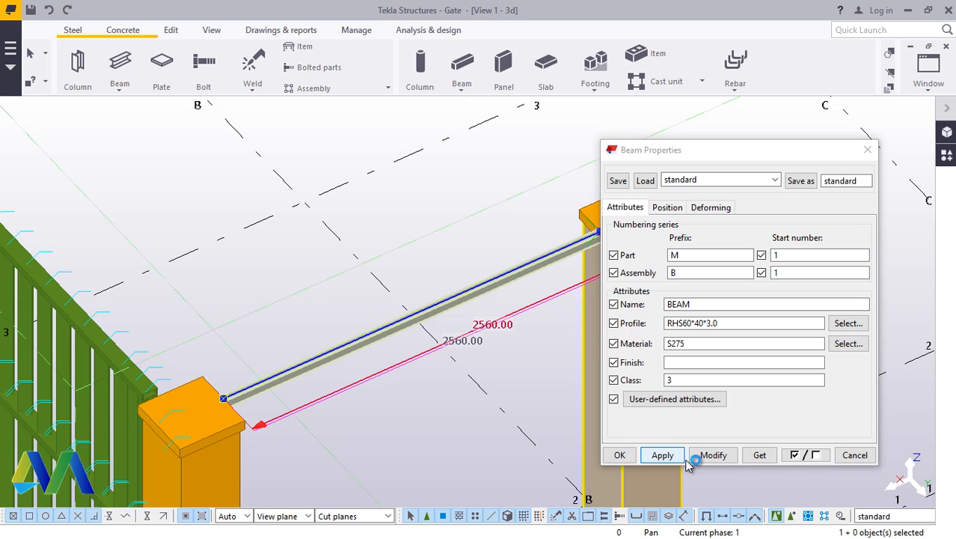
click(619, 455)
Step: Rotate the view around the beam's end at the copied post and inspect how both beam ends meet the post caps
scroll(573, 226, up, 5)
scroll(647, 231, up, 2)
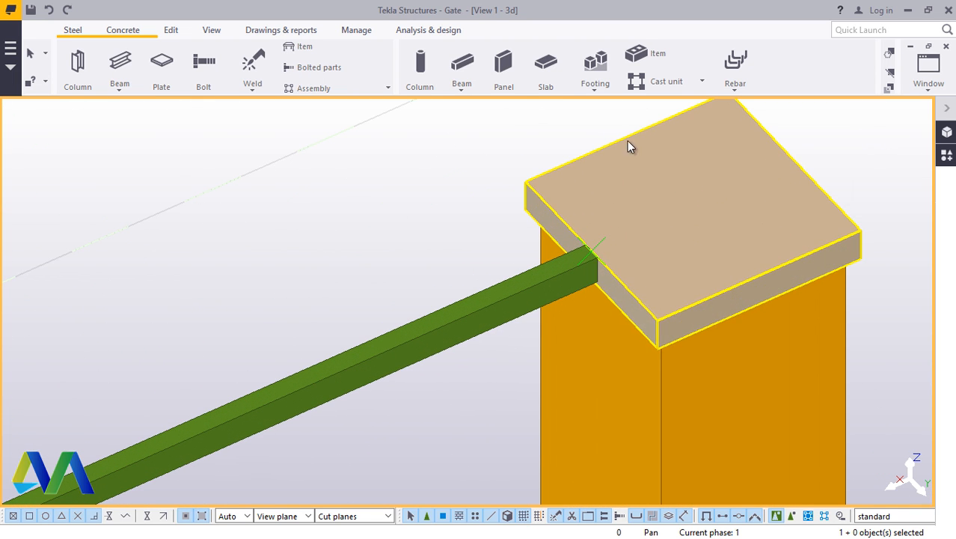
click(627, 141)
click(211, 30)
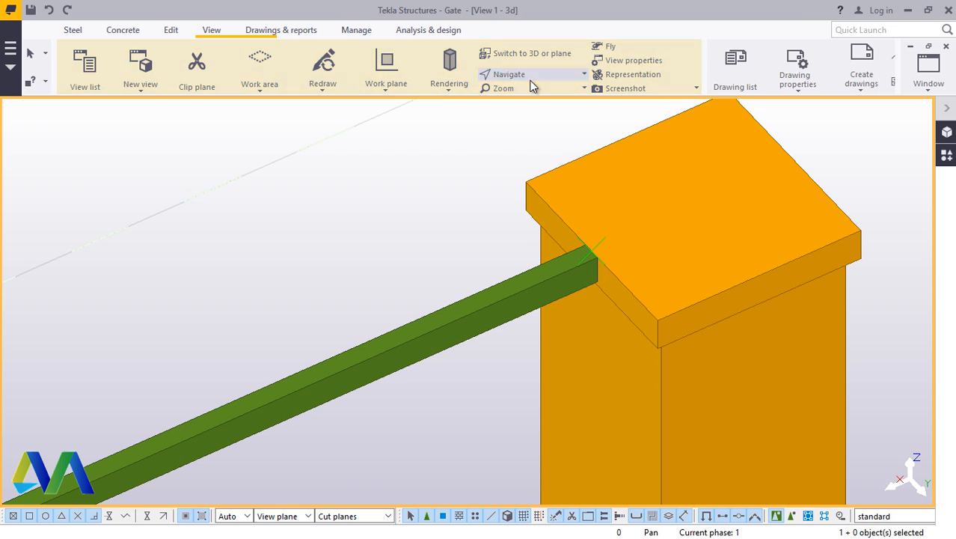
click(524, 75)
click(535, 122)
drag(596, 273, 408, 224)
scroll(666, 364, down, 5)
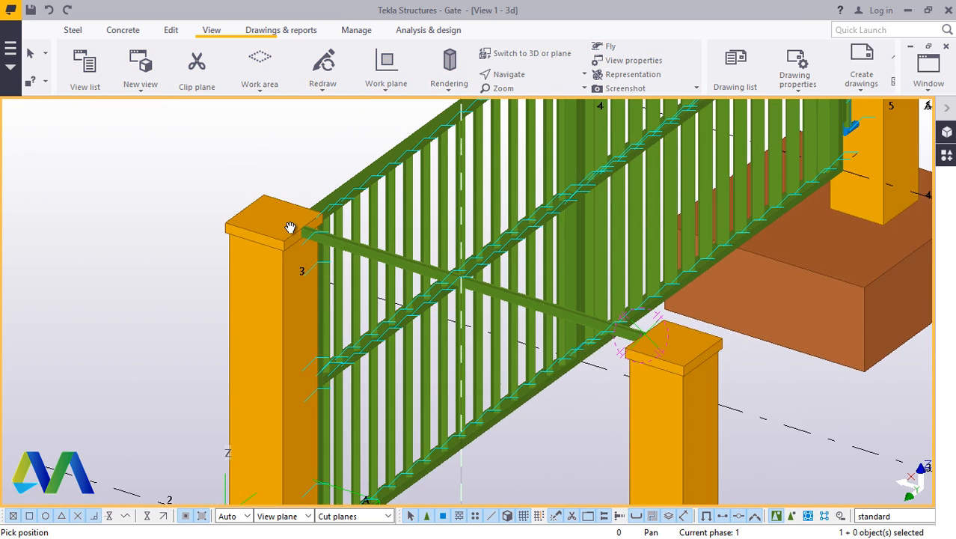
scroll(293, 223, up, 8)
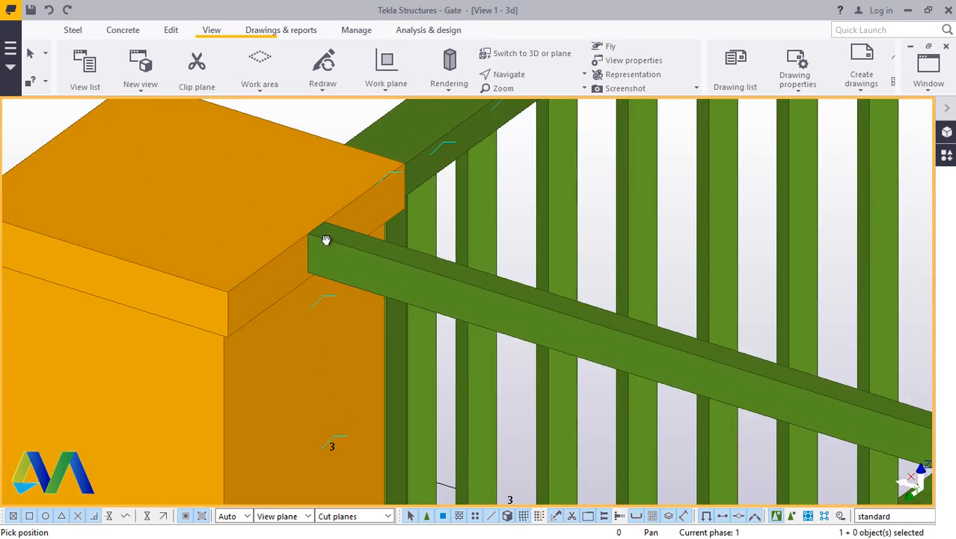
ctrl+middle_drag(325, 239, 450, 284)
scroll(410, 352, down, 8)
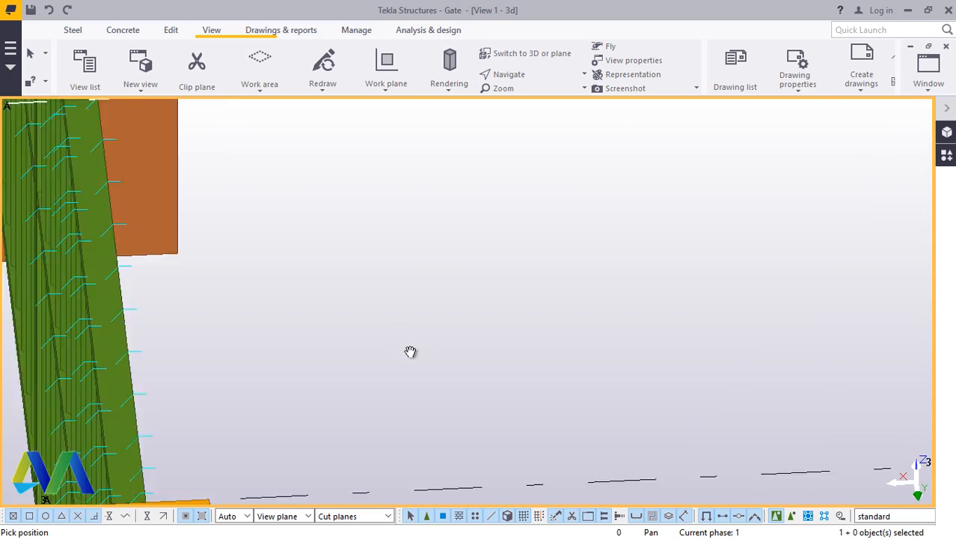
ctrl+middle_drag(573, 398, 674, 369)
scroll(572, 387, up, 10)
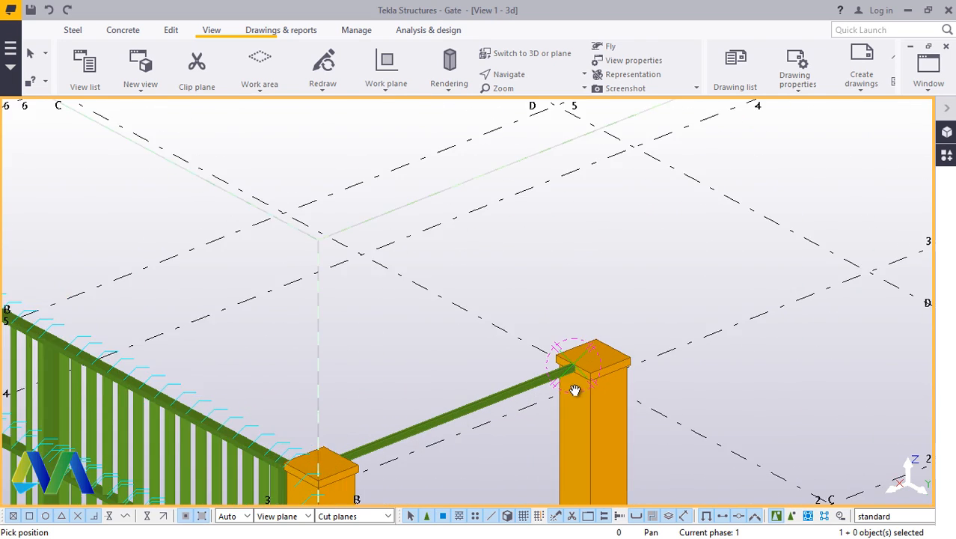
scroll(564, 341, up, 3)
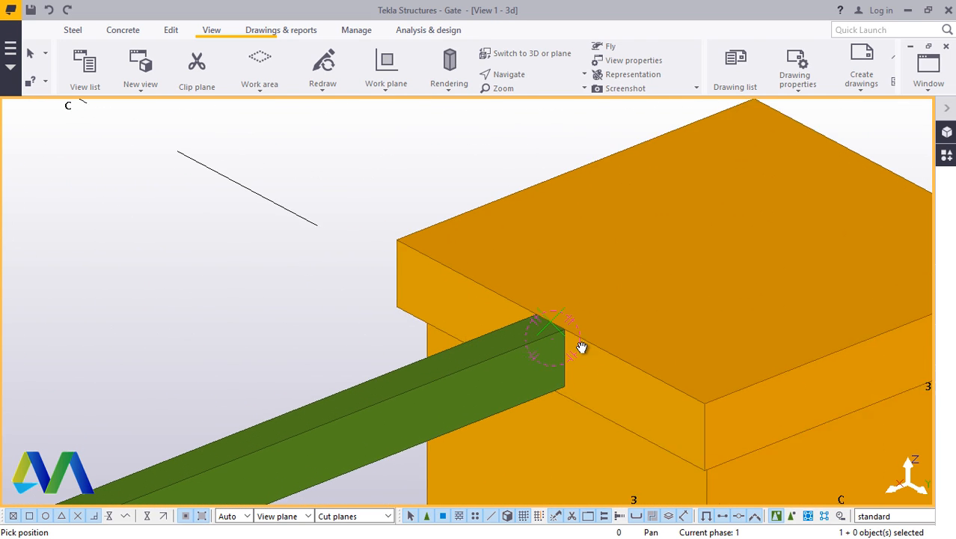
right_click(248, 168)
click(290, 175)
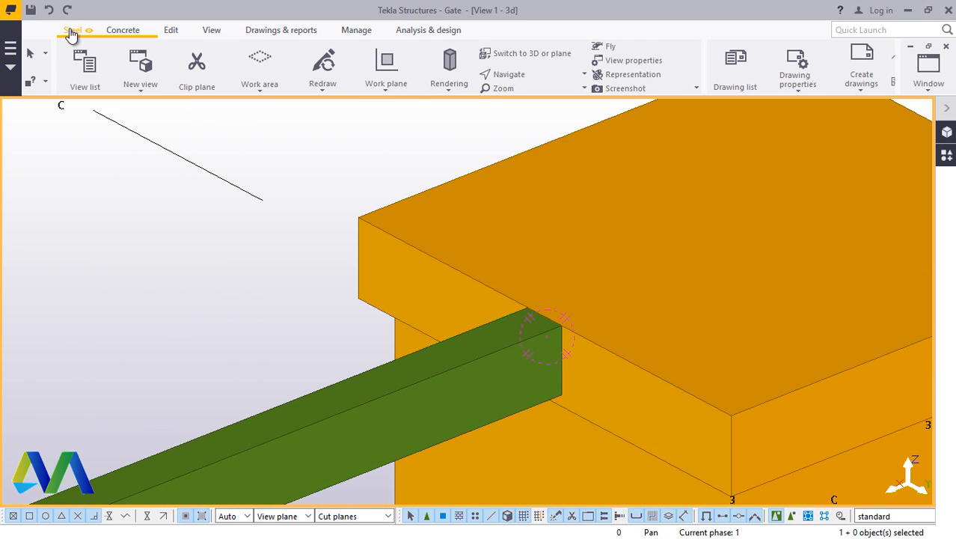
Step: Create a vertical steel beam 2560 mm long, rising from the lower corner of the horizontal beam's end at the copied post
click(71, 31)
click(119, 88)
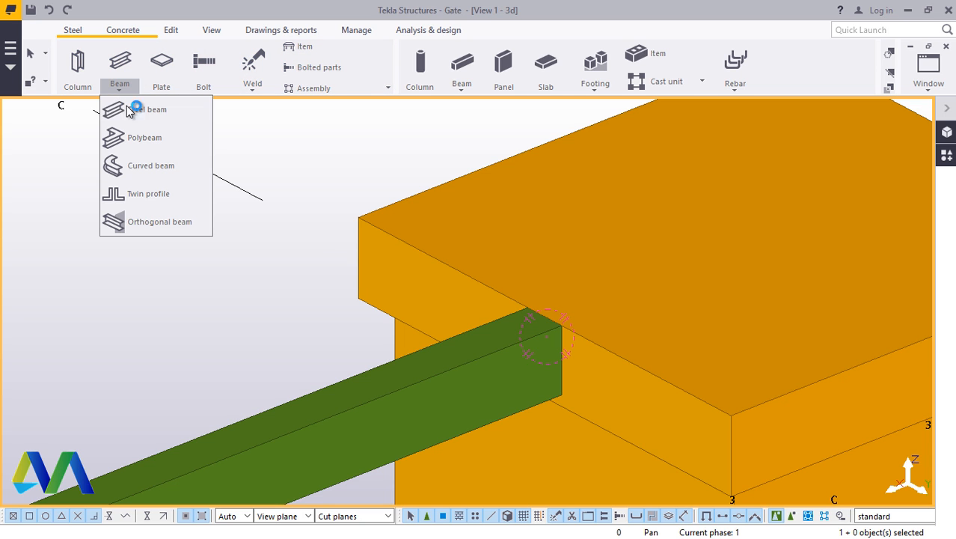
click(139, 111)
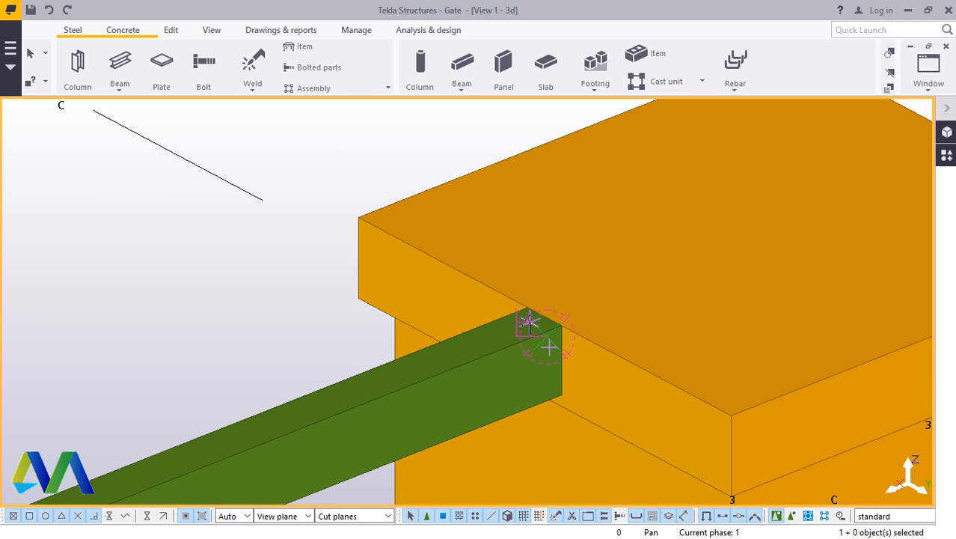
scroll(549, 341, up, 2)
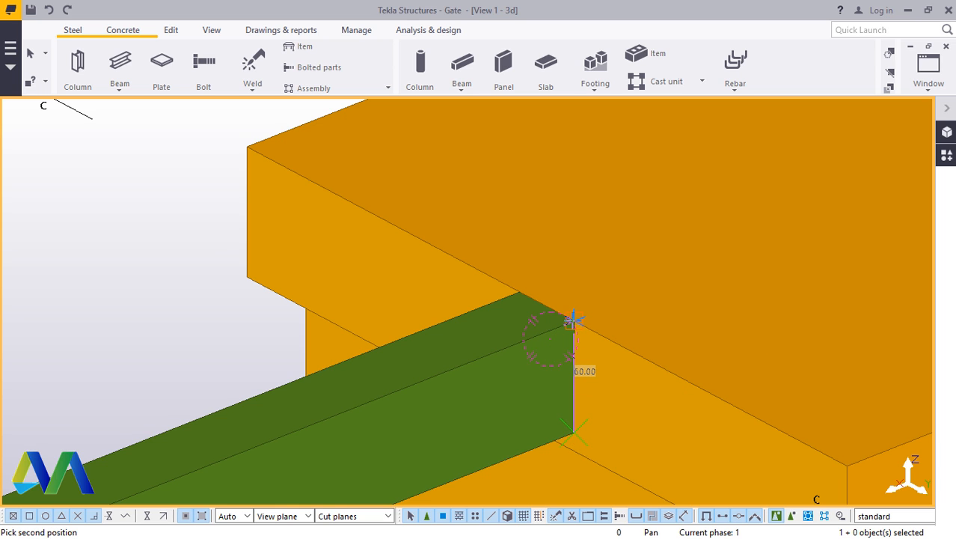
scroll(572, 320, up, 2)
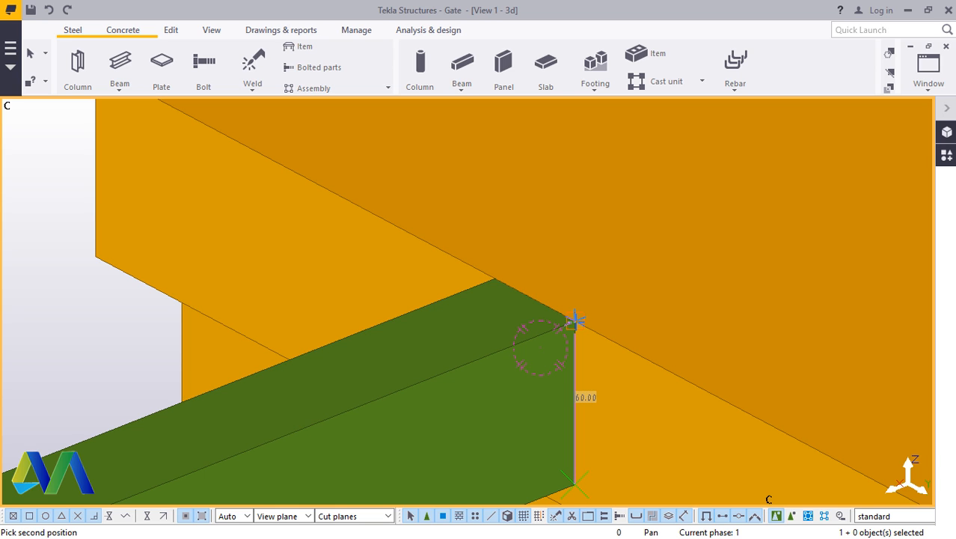
text(2560)
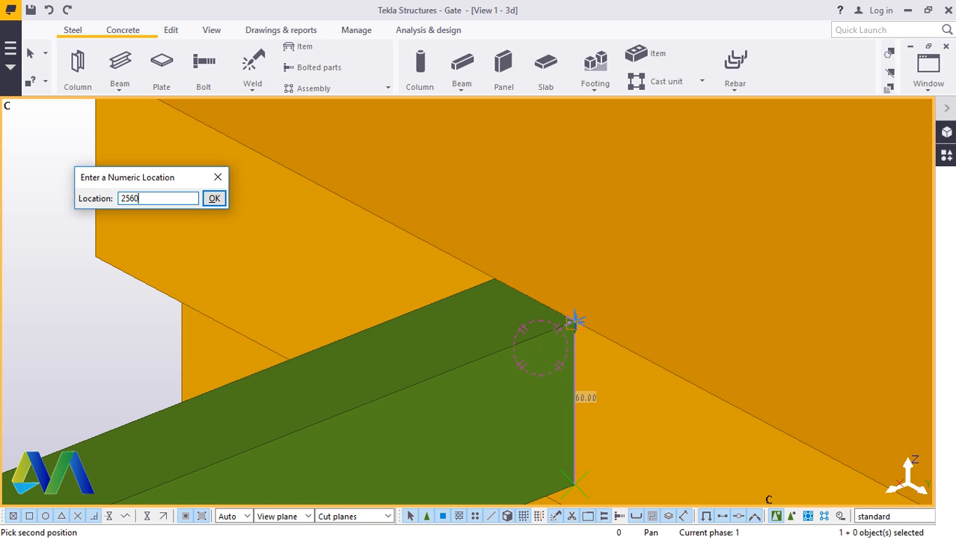
key(Return)
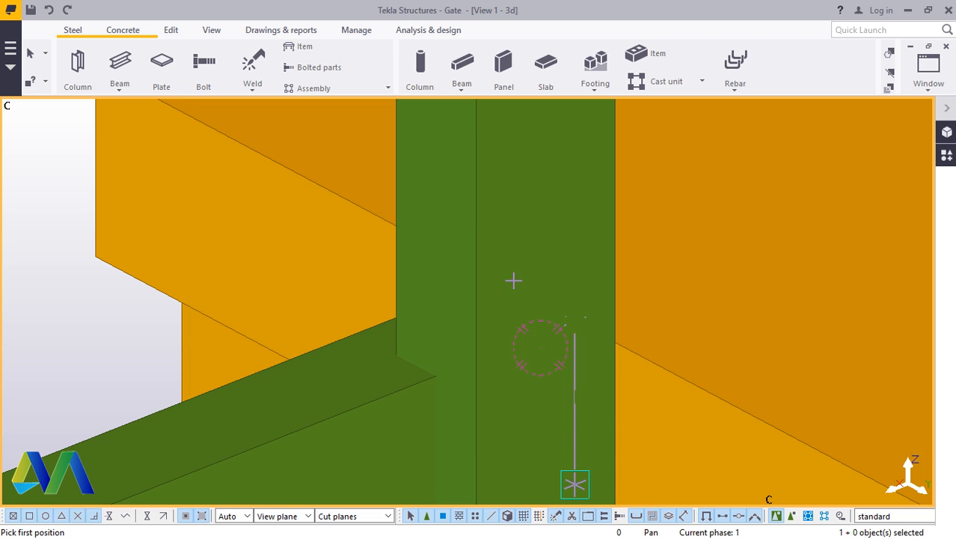
right_click(513, 281)
click(532, 286)
scroll(513, 280, down, 4)
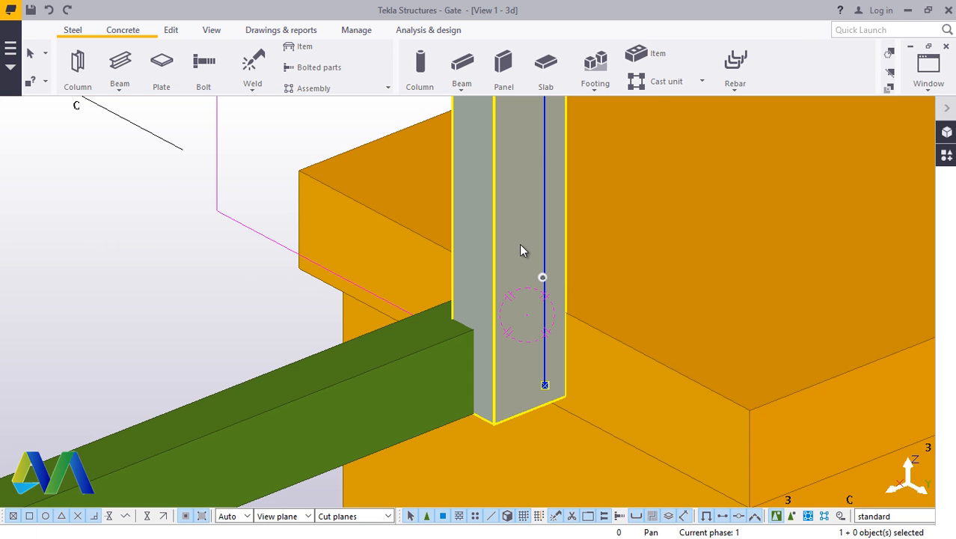
double_click(522, 251)
click(724, 169)
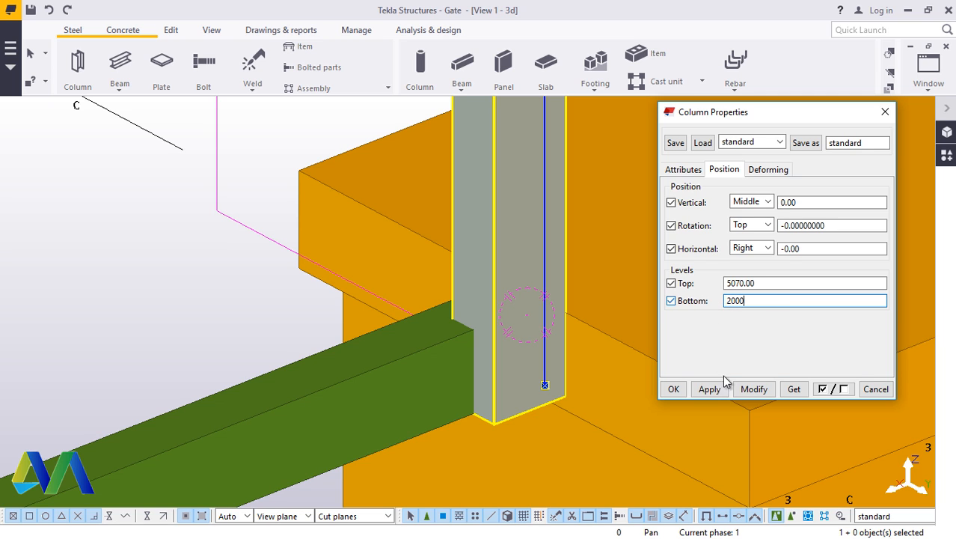
click(876, 389)
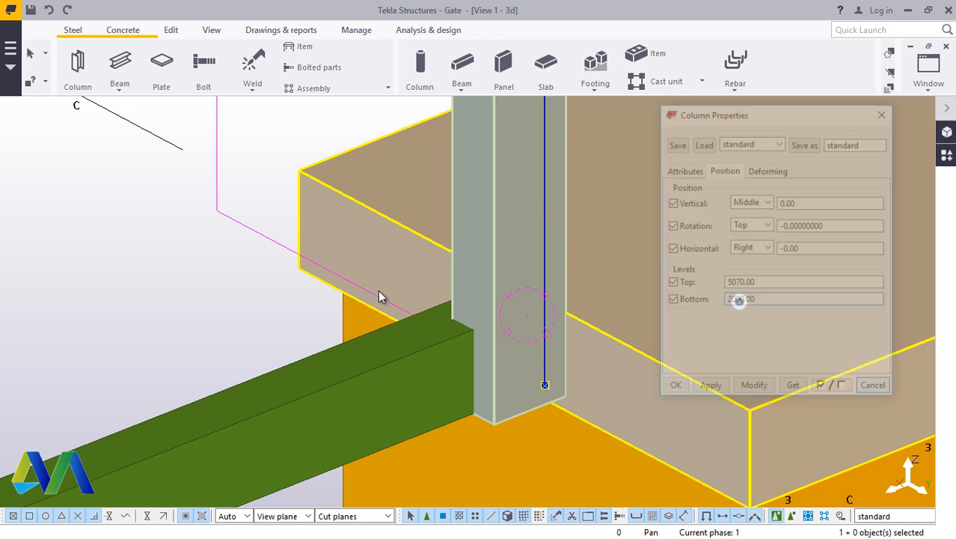
click(451, 332)
Step: Set the vertical steel member's Vertical position to Up after trying Down, and apply the change to the member
double_click(496, 189)
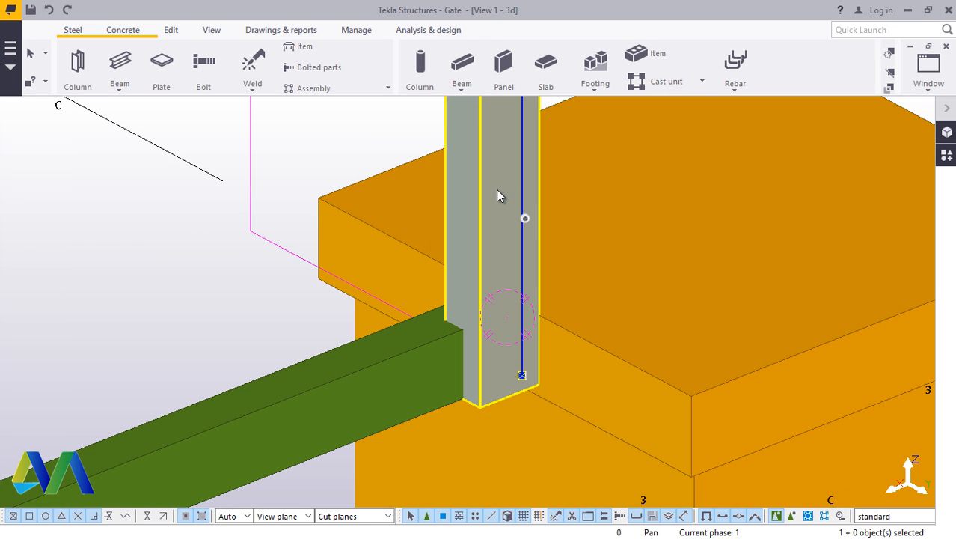
click(737, 170)
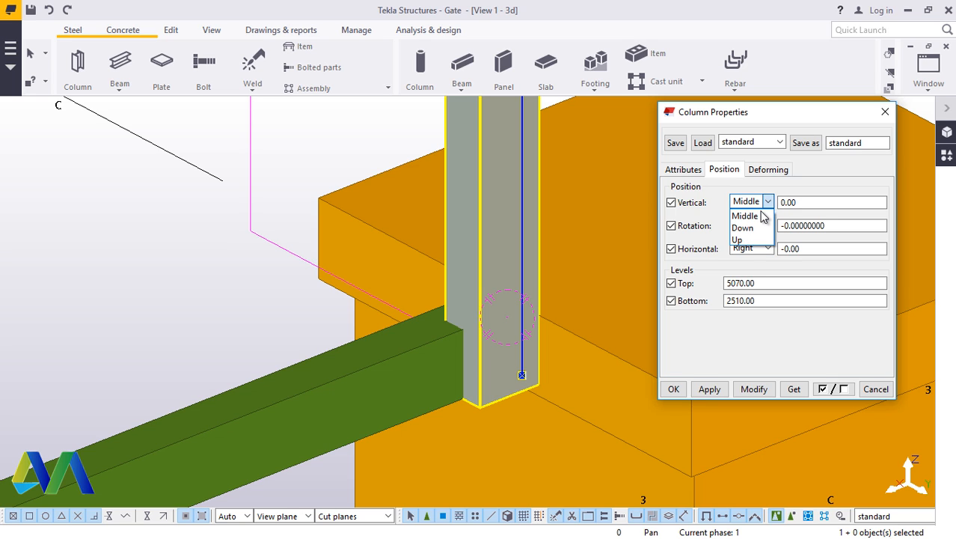
click(758, 234)
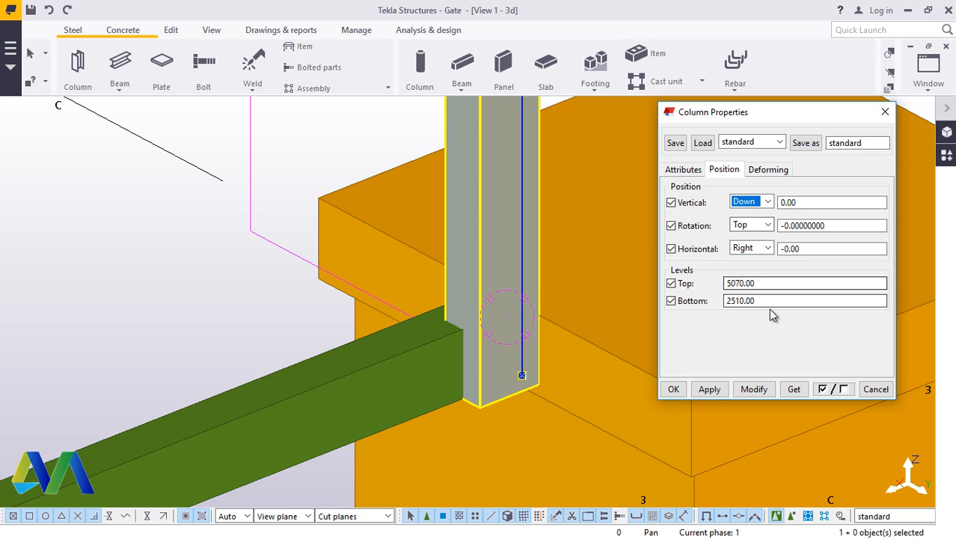
click(754, 392)
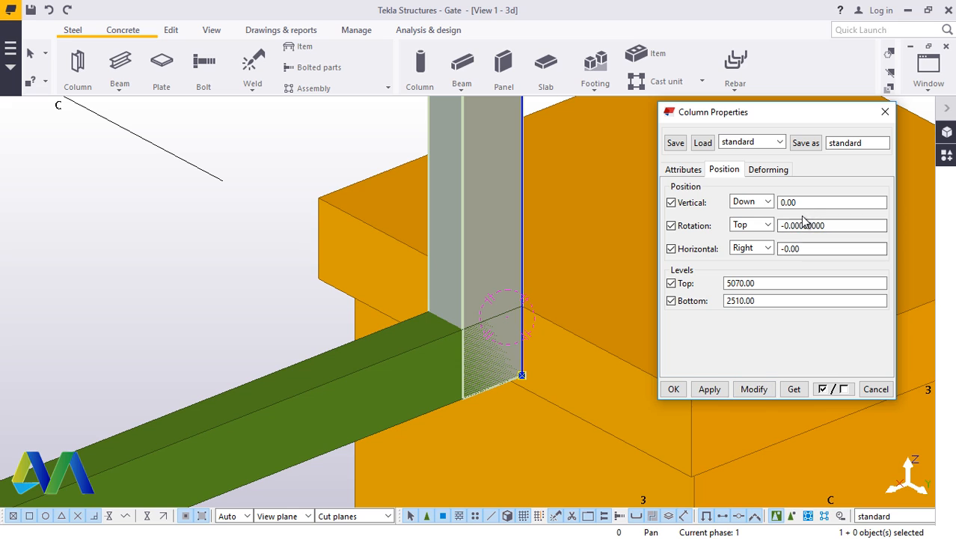
click(768, 202)
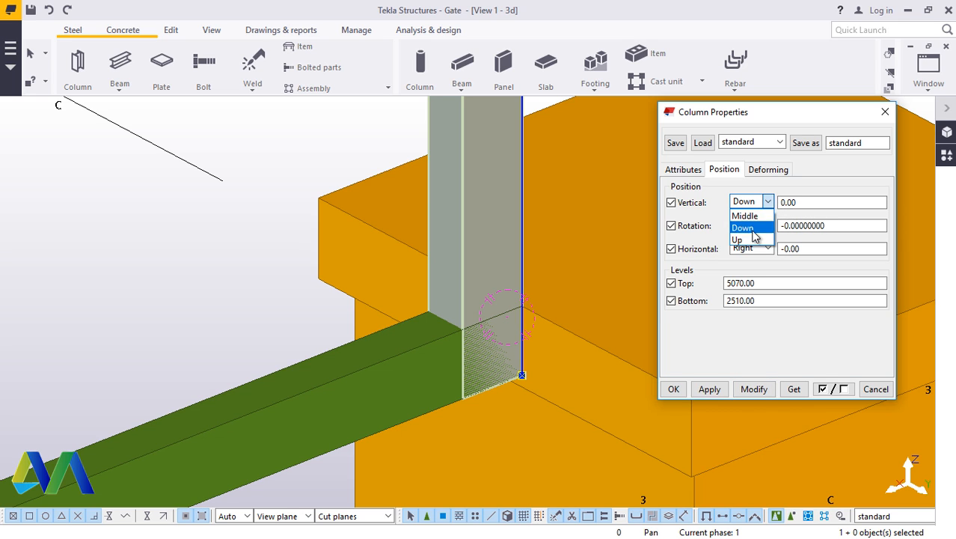
click(749, 244)
click(752, 390)
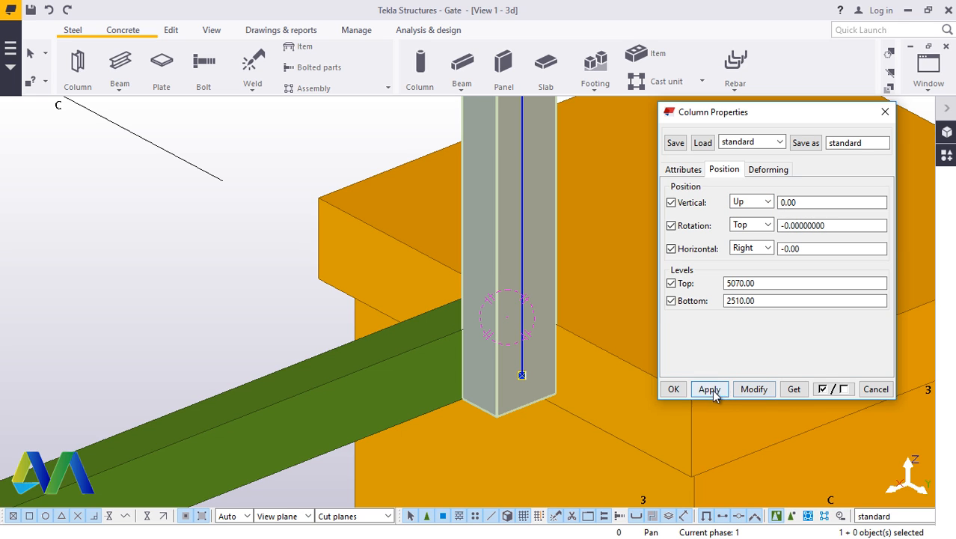
click(675, 391)
Step: Move the vertical steel member down from its top corner to the horizontal beam's upper corner at the copied post
scroll(369, 423, down, 8)
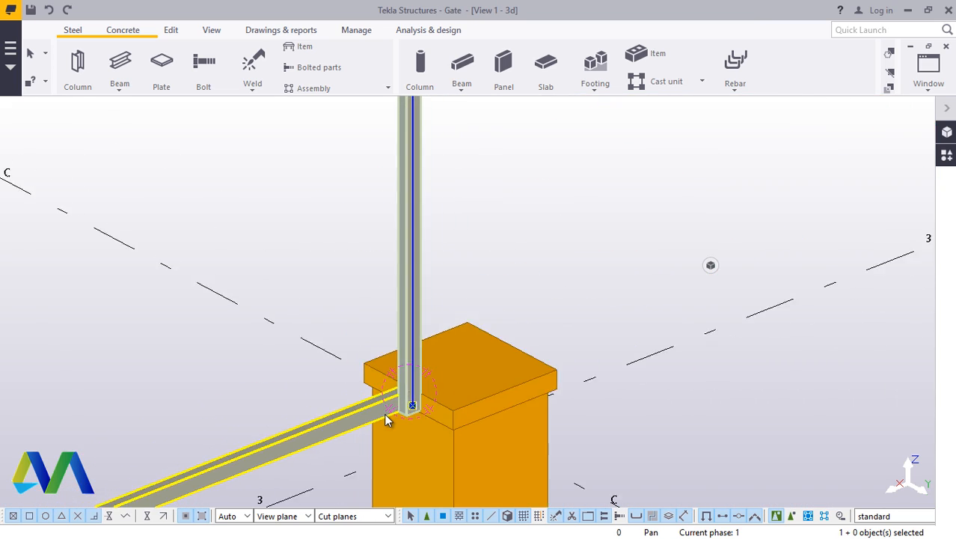
scroll(398, 402, down, 5)
scroll(417, 213, up, 9)
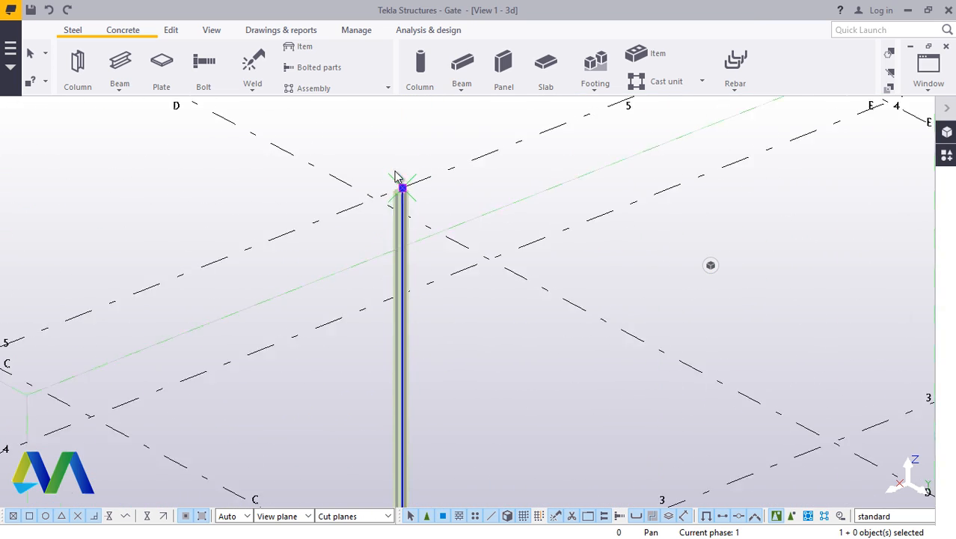
scroll(385, 177, up, 2)
right_click(361, 146)
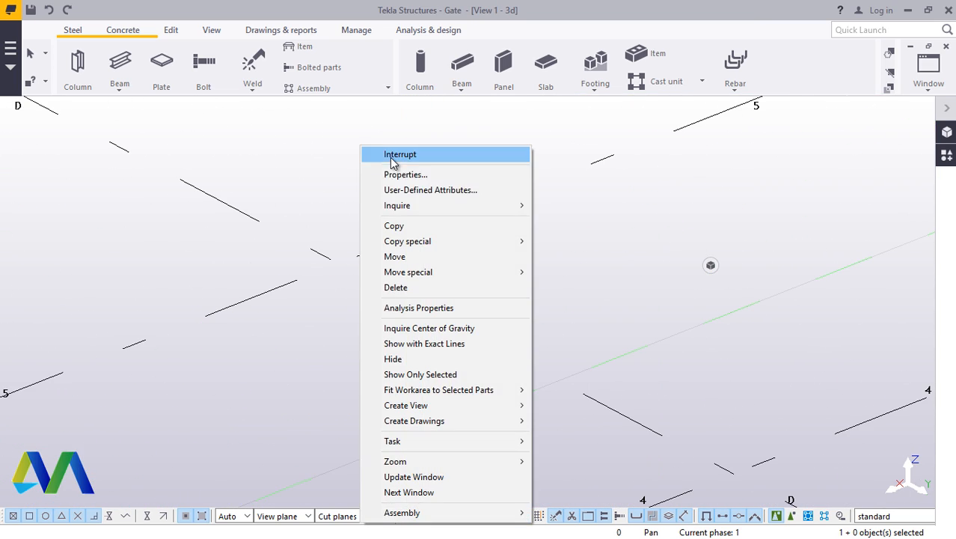
click(405, 257)
scroll(417, 241, up, 10)
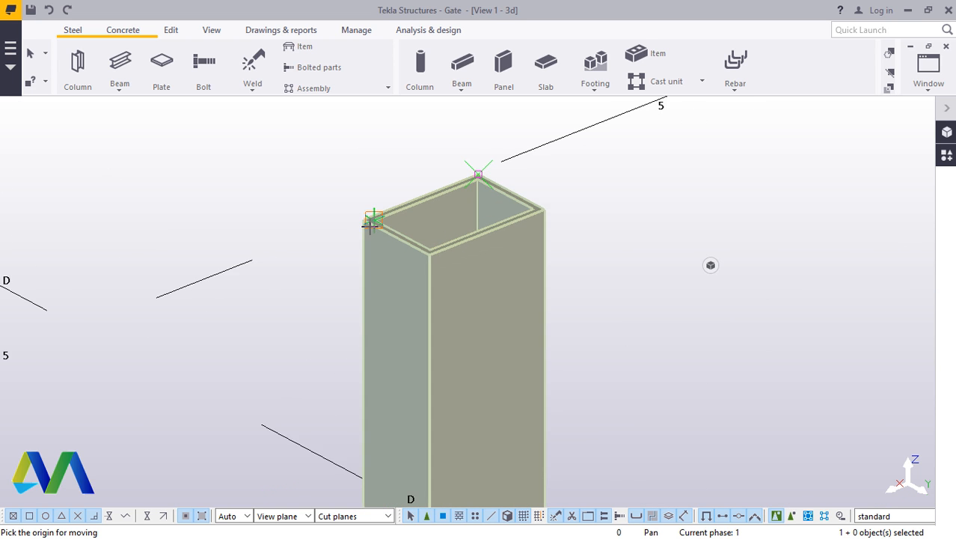
click(357, 215)
scroll(392, 188, down, 10)
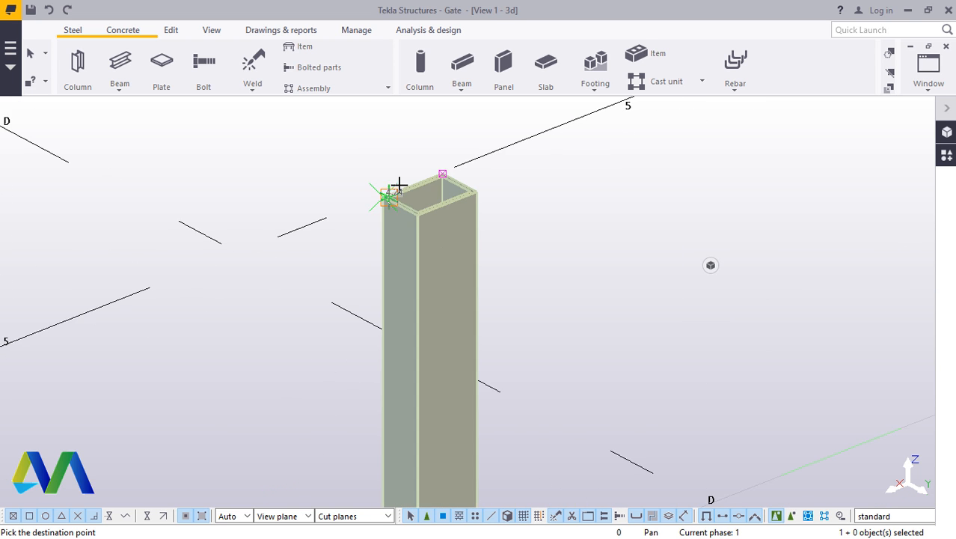
scroll(405, 180, down, 4)
scroll(404, 389, up, 10)
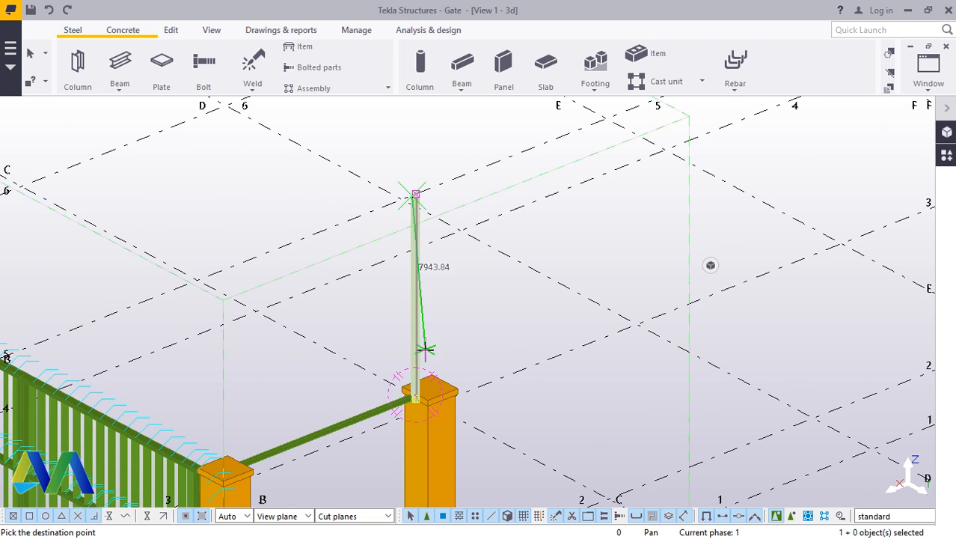
scroll(401, 404, up, 8)
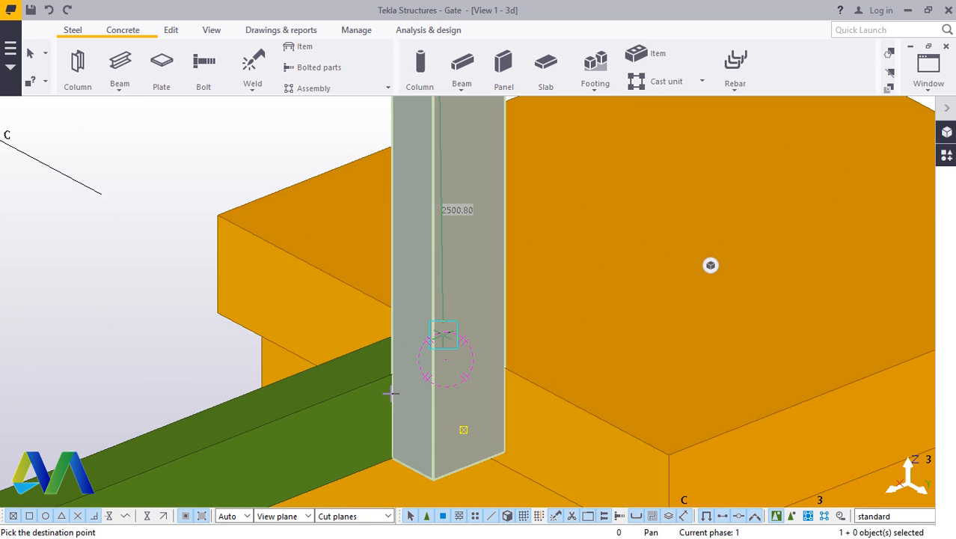
click(390, 364)
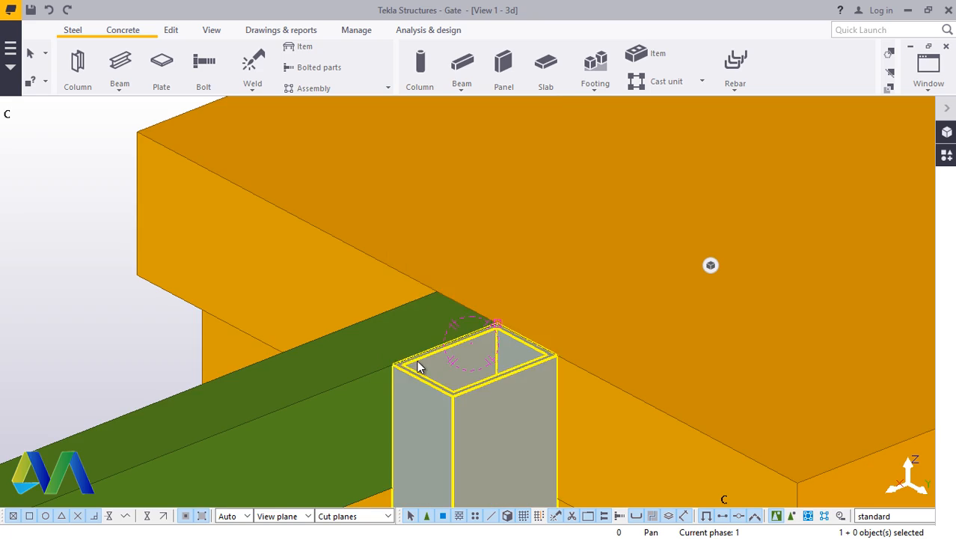
scroll(416, 360, down, 3)
click(169, 338)
Step: Rotate the view around the vertical member and examine how it meets the horizontal beam and the copied post's cap
scroll(422, 279, down, 6)
scroll(449, 279, down, 10)
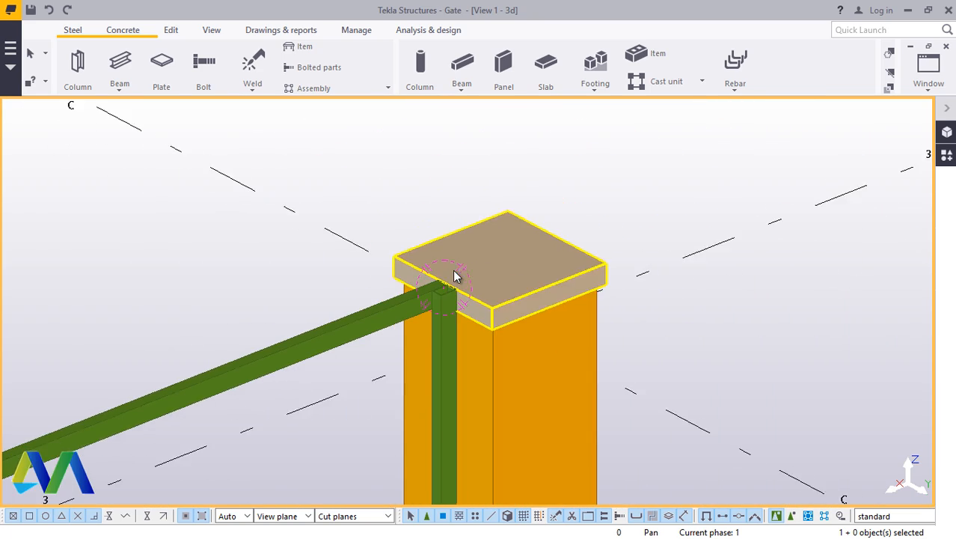
scroll(446, 406, up, 8)
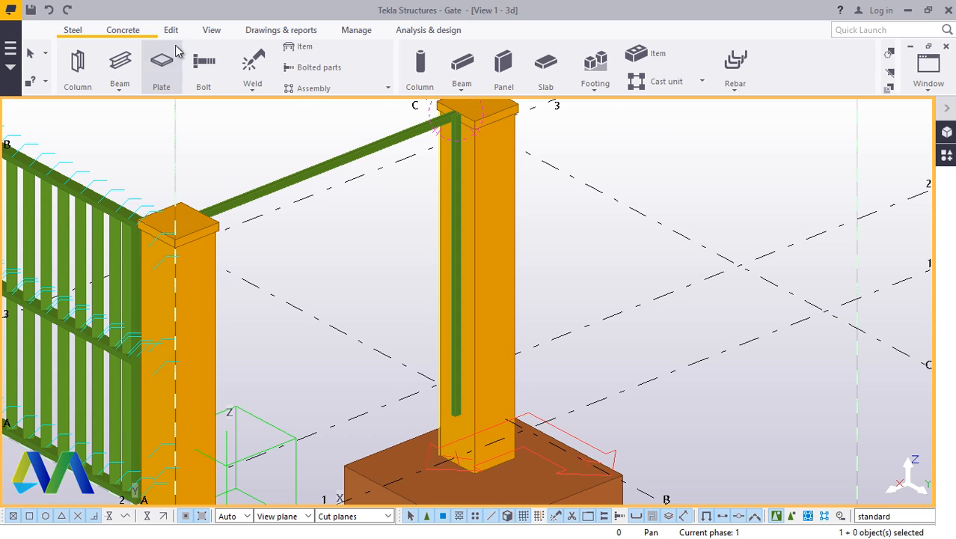
click(211, 30)
click(533, 74)
click(541, 96)
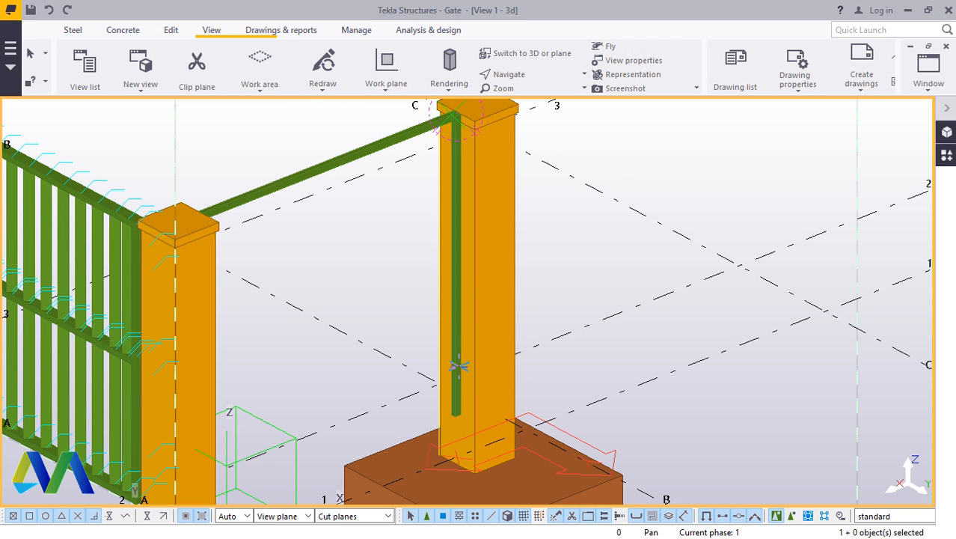
drag(435, 342, 544, 488)
scroll(461, 424, down, 3)
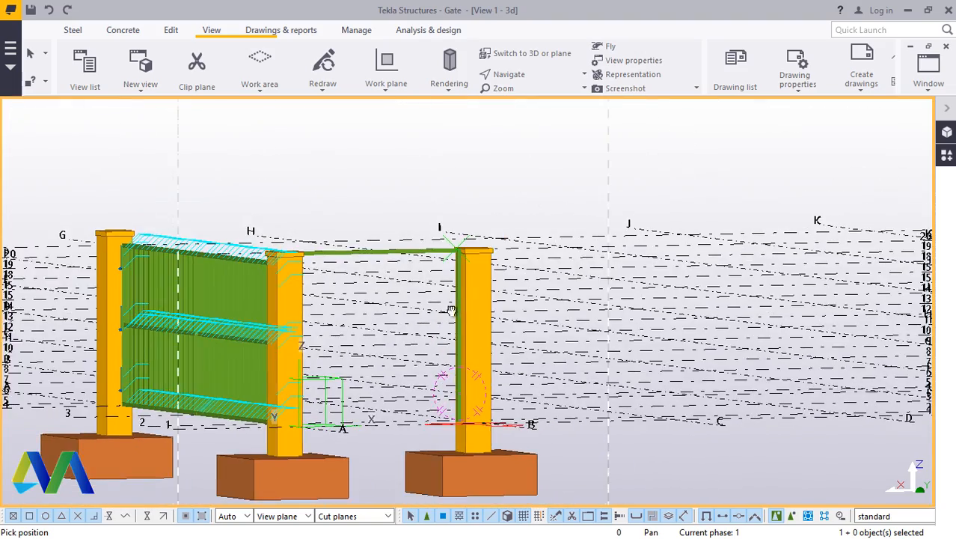
ctrl+middle_drag(452, 311, 444, 406)
scroll(462, 300, up, 2)
scroll(461, 293, up, 4)
ctrl+middle_drag(481, 238, 567, 227)
scroll(479, 187, up, 4)
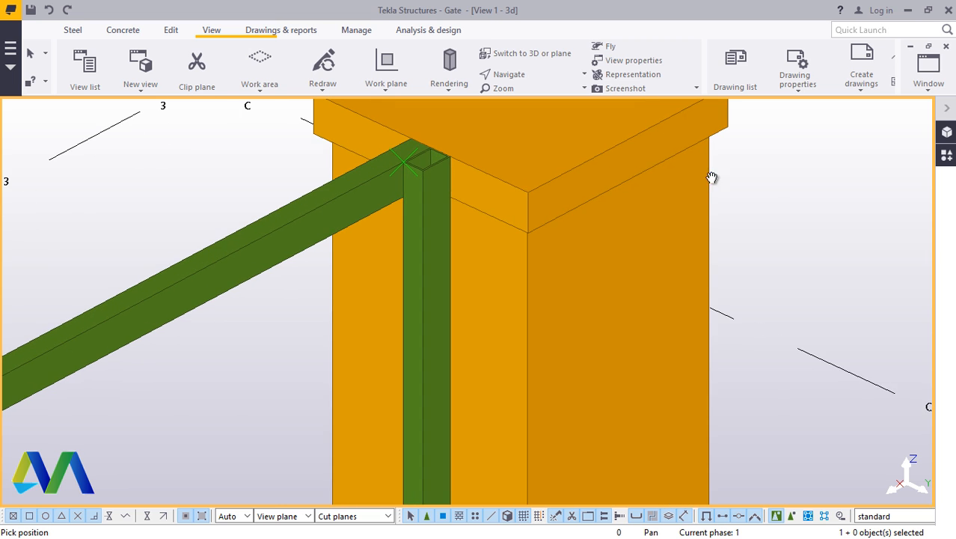
right_click(773, 182)
click(815, 193)
scroll(370, 162, up, 2)
scroll(526, 233, down, 3)
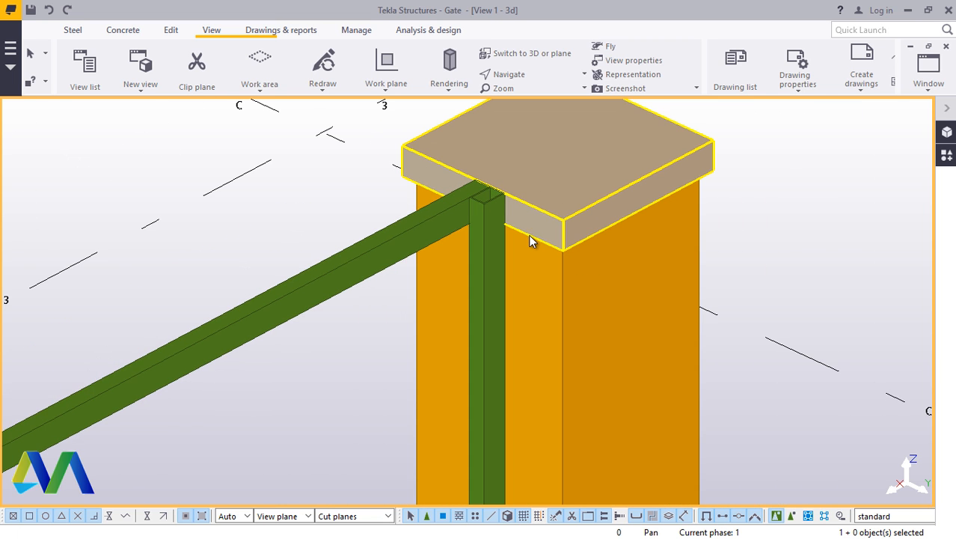
scroll(536, 234, up, 1)
scroll(479, 213, up, 2)
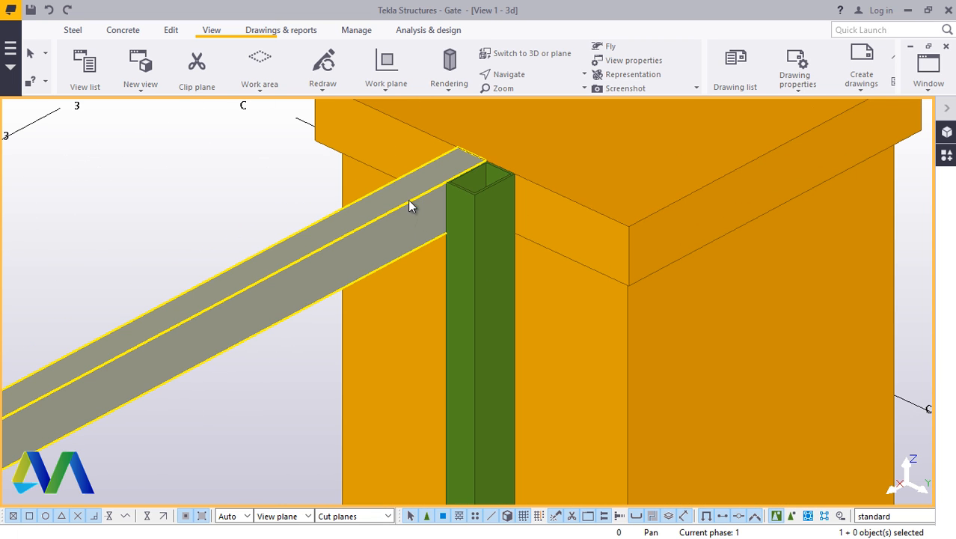
scroll(432, 208, down, 1)
scroll(456, 190, up, 3)
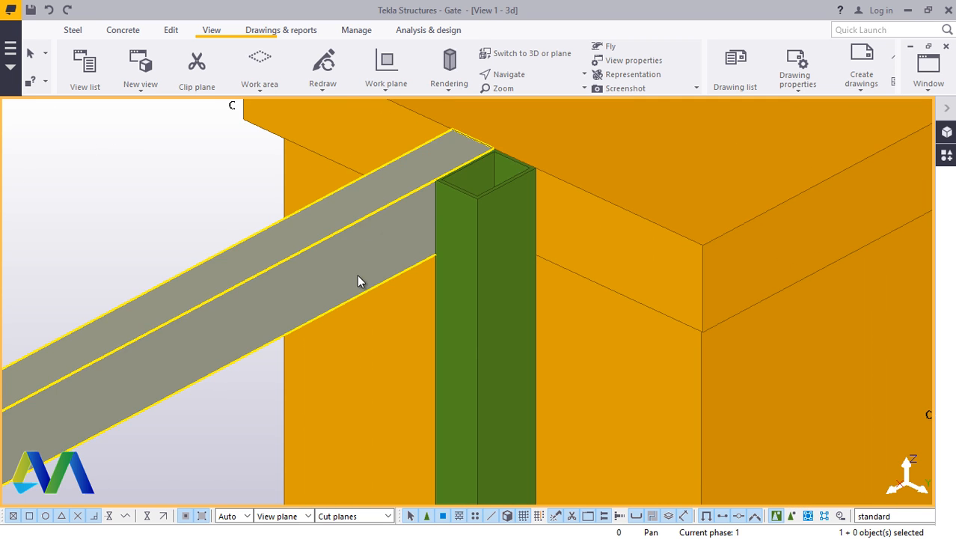
scroll(357, 274, down, 6)
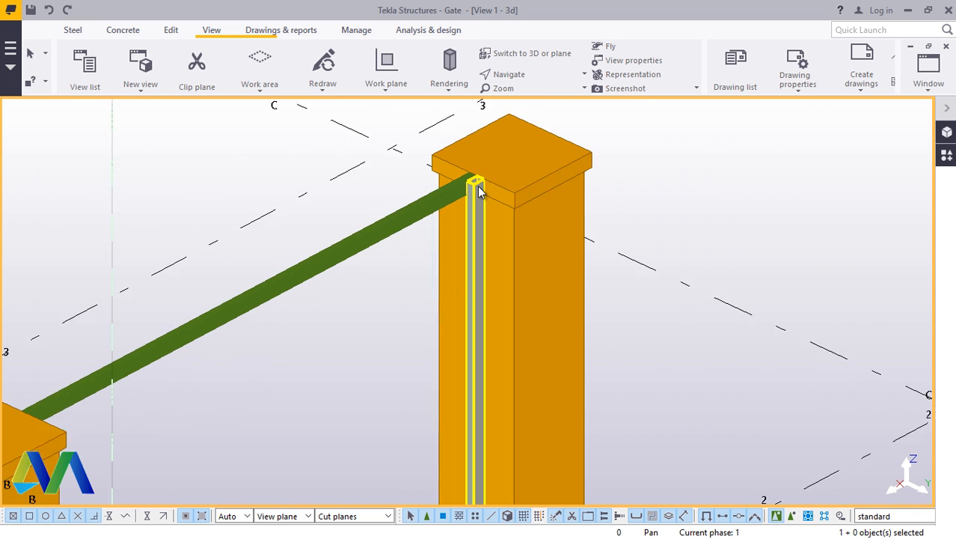
scroll(465, 202, up, 4)
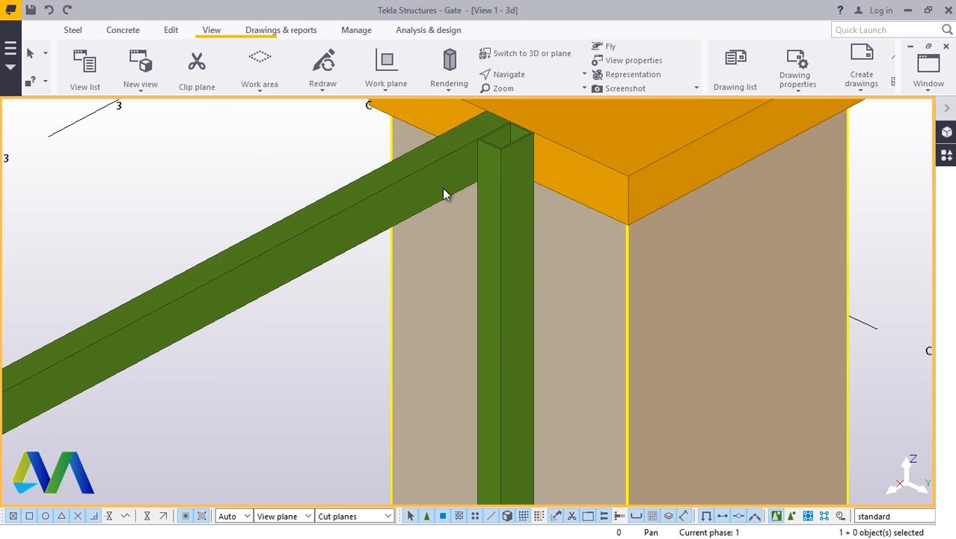
Step: Move the horizontal beam 600 mm down, starting from its upper corner at the original post
click(429, 188)
right_click(428, 188)
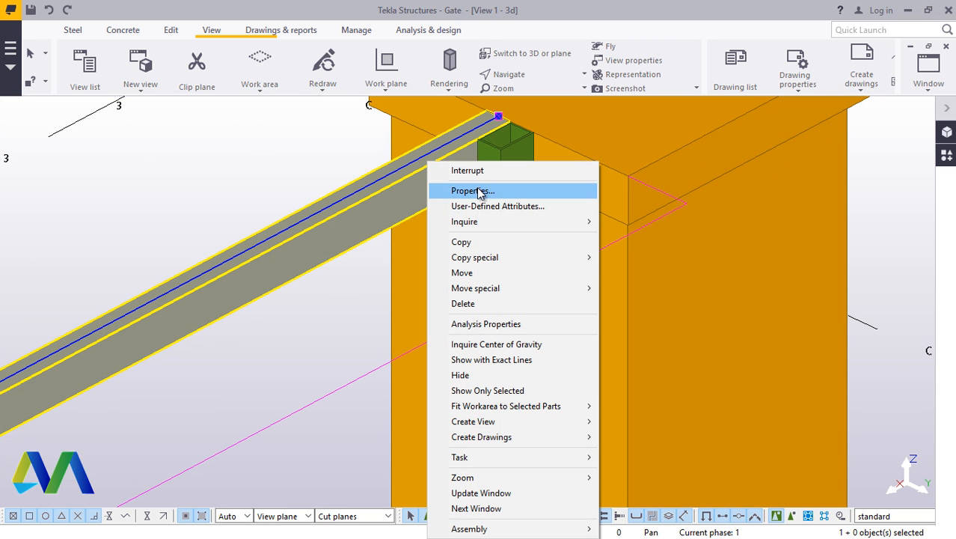
click(462, 272)
scroll(455, 215, up, 3)
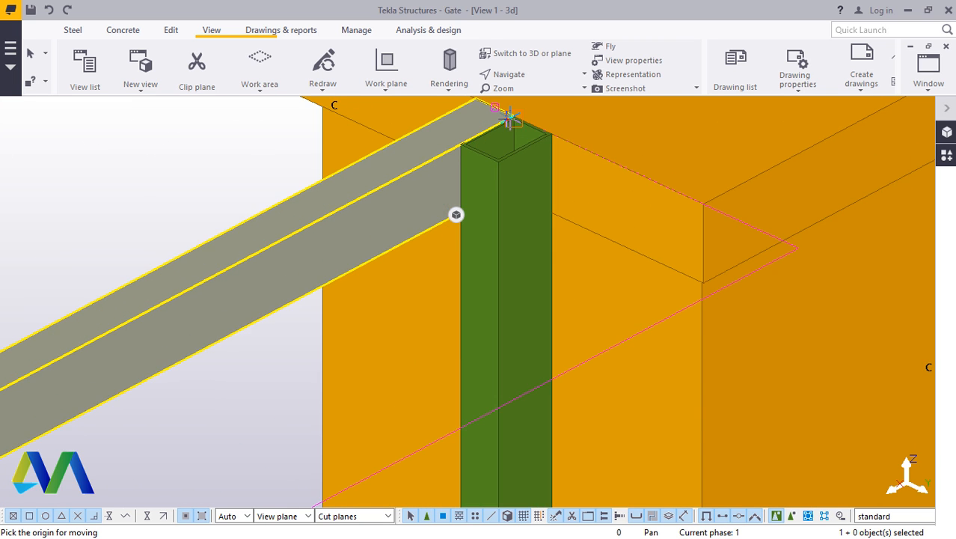
scroll(456, 215, down, 3)
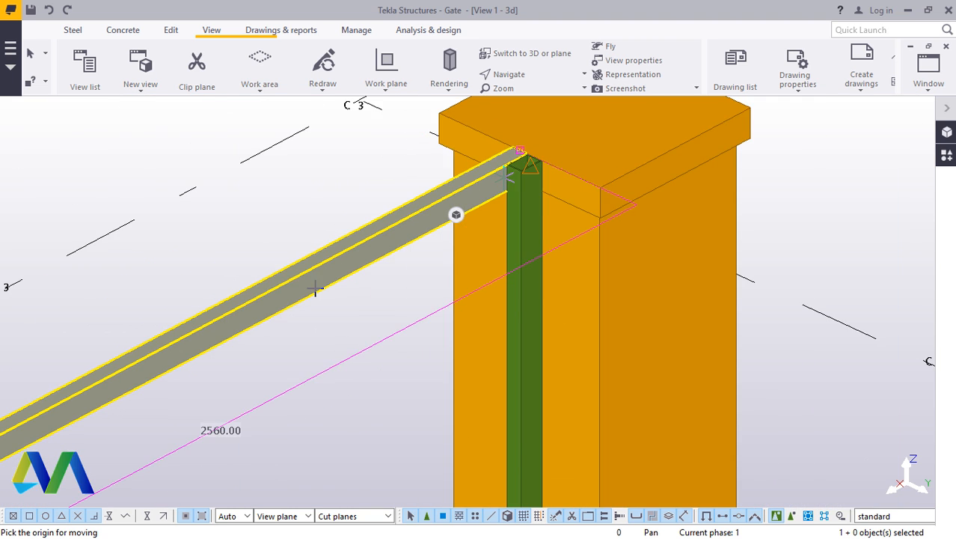
scroll(456, 215, up, 3)
scroll(456, 215, down, 5)
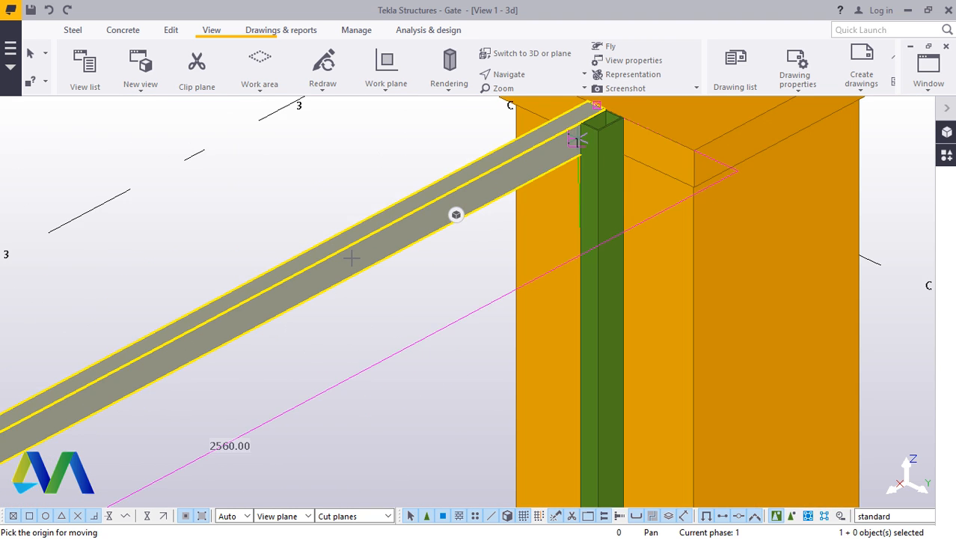
scroll(216, 359, up, 5)
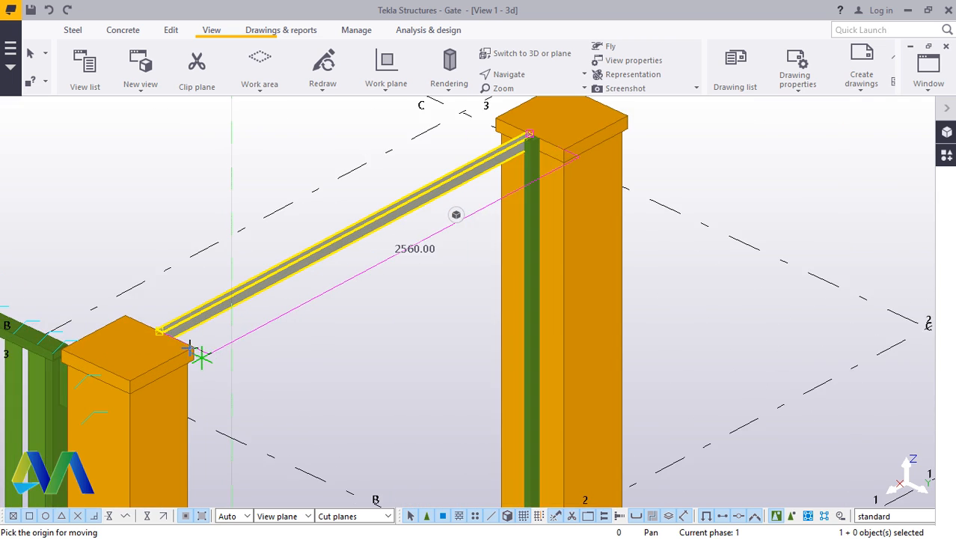
click(509, 78)
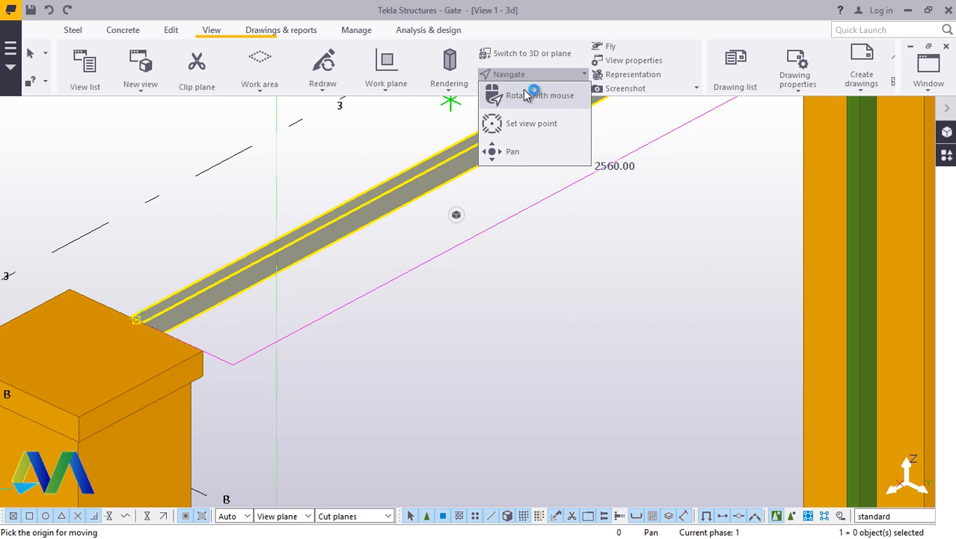
click(528, 122)
drag(160, 336, 166, 171)
right_click(166, 173)
click(200, 182)
scroll(171, 284, up, 5)
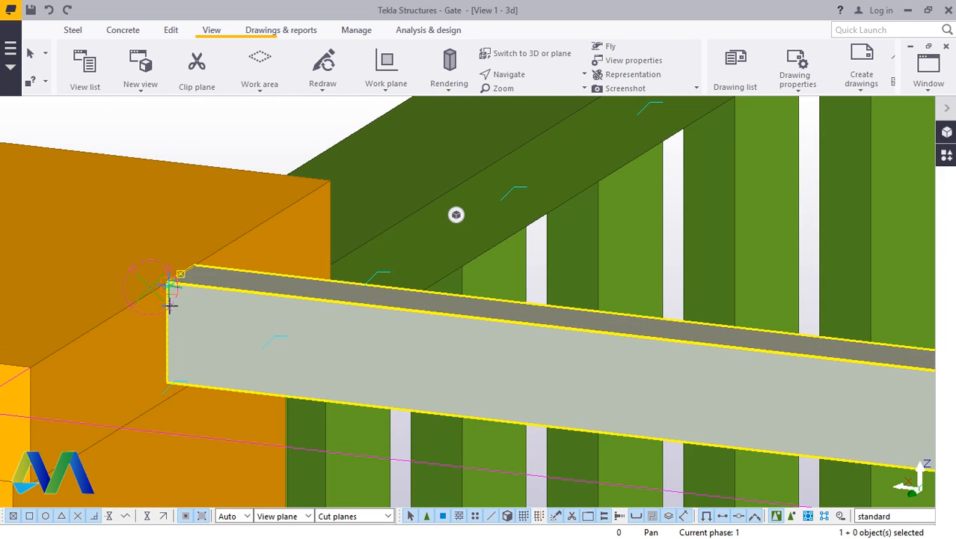
scroll(166, 263, up, 5)
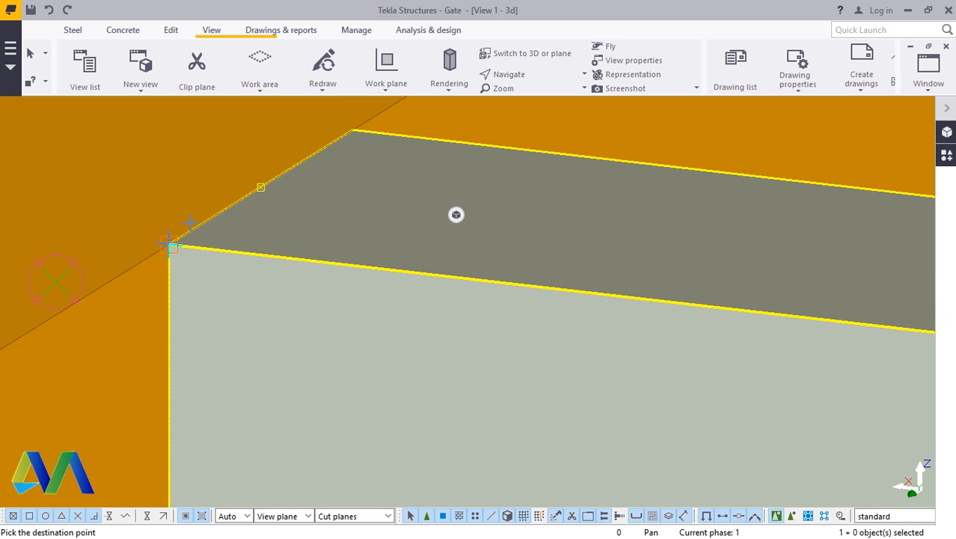
scroll(170, 245, down, 5)
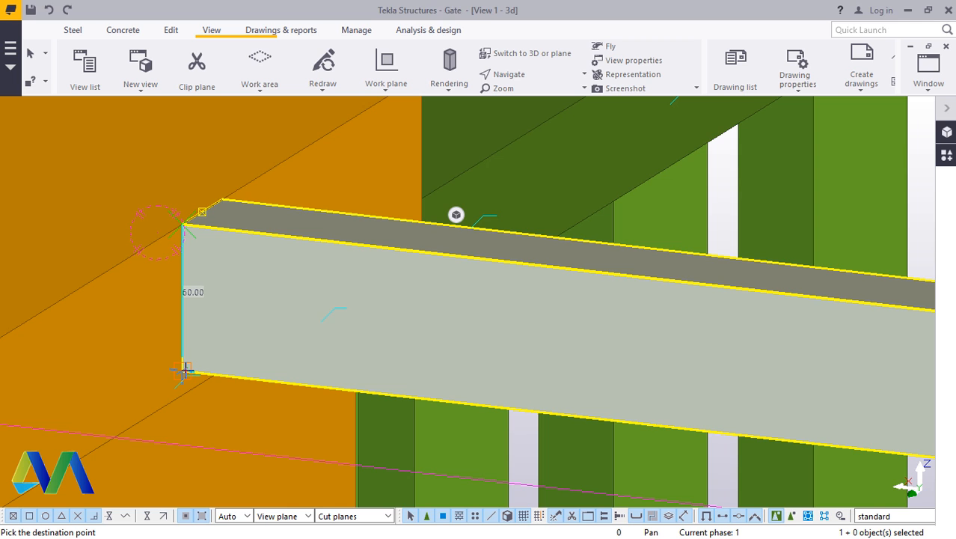
text(600)
key(Return)
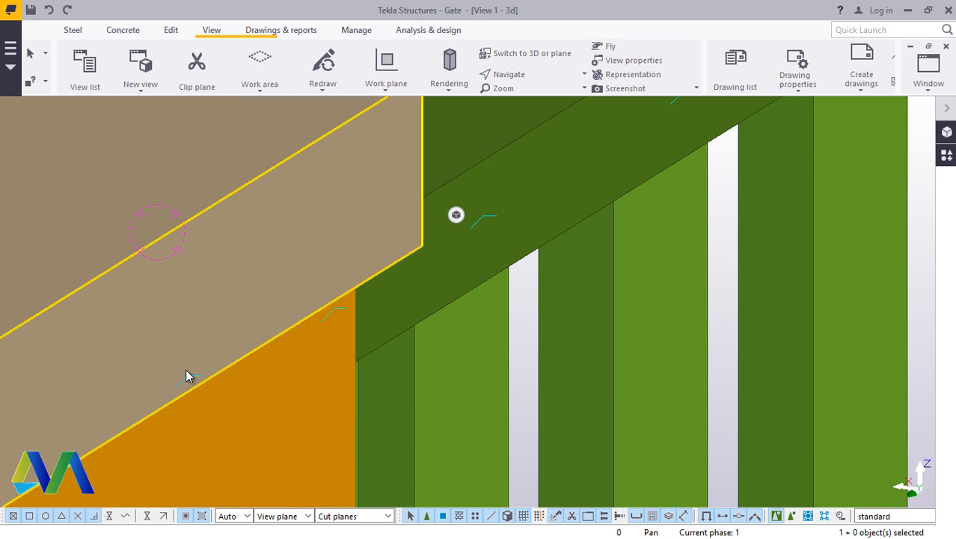
Step: Undo the horizontal beam's 600 mm move and bring its end at the copied post into view
scroll(187, 375, down, 8)
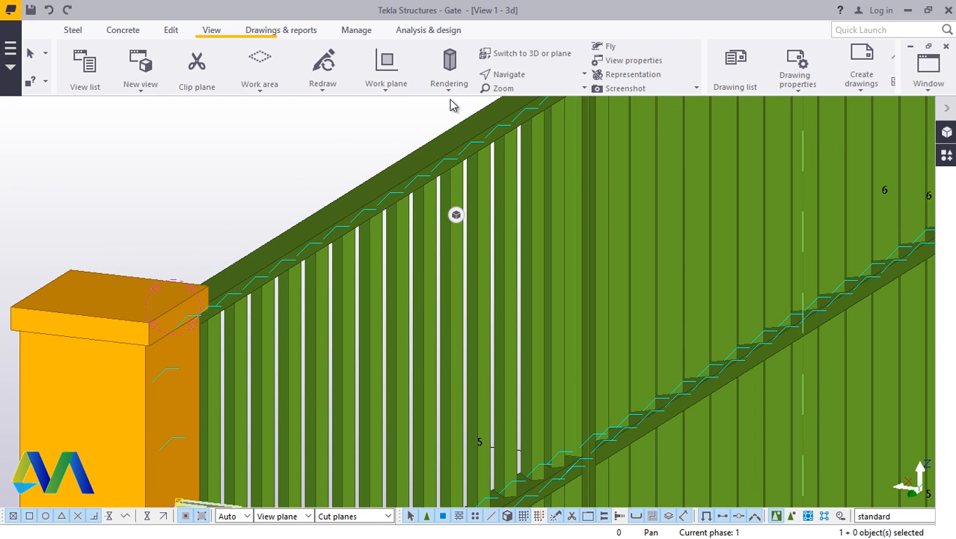
click(517, 82)
click(534, 98)
scroll(455, 215, down, 5)
ctrl+middle_drag(426, 387, 347, 397)
click(51, 11)
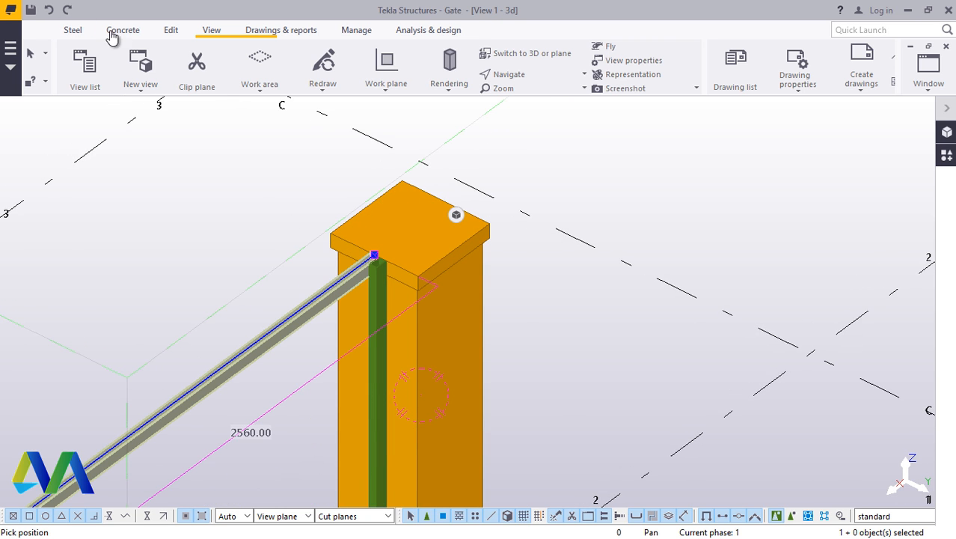
scroll(381, 253, up, 3)
right_click(688, 166)
click(725, 174)
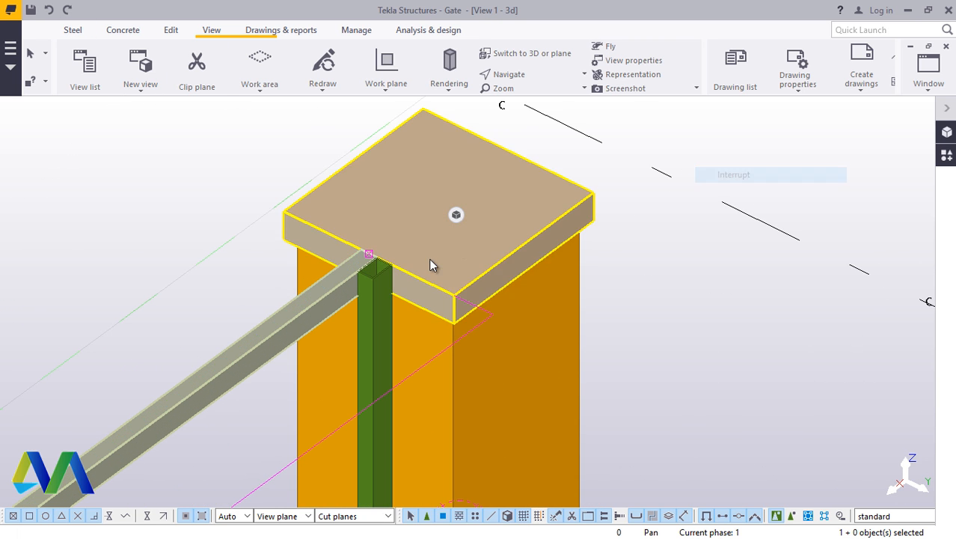
Step: Move the horizontal beam 300 mm down, starting from its upper corner where it meets the vertical member
scroll(404, 270, up, 3)
scroll(329, 278, up, 2)
click(344, 299)
scroll(423, 271, down, 3)
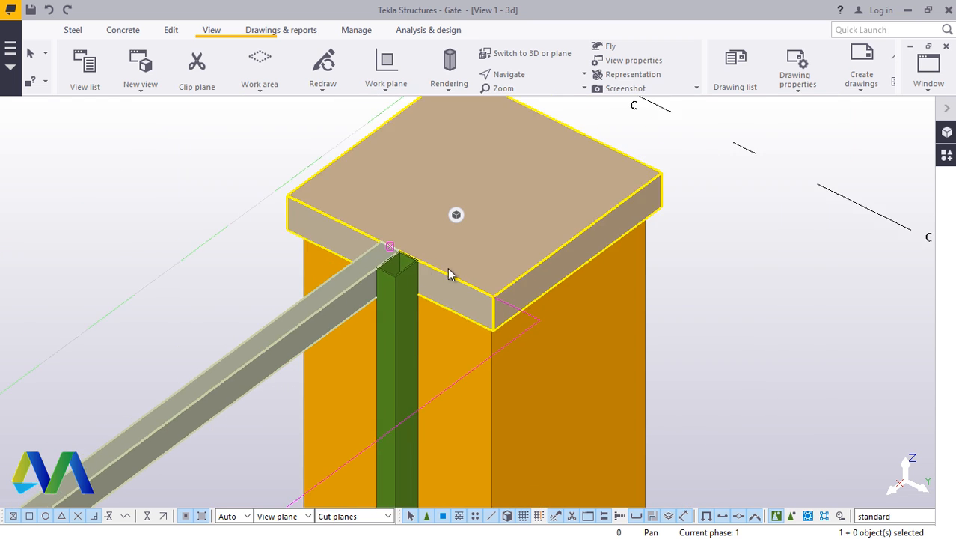
scroll(442, 277, up, 1)
scroll(380, 299, up, 2)
right_click(360, 271)
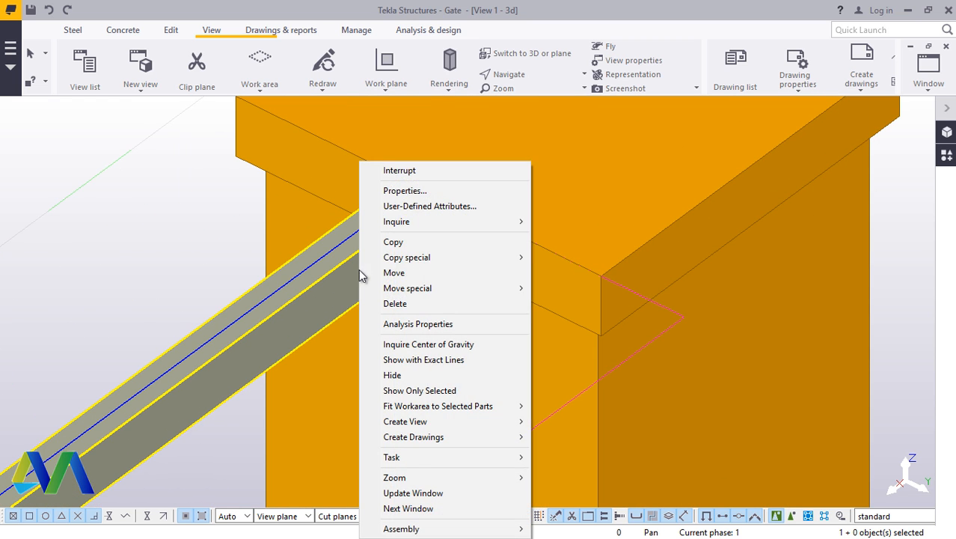
click(406, 273)
scroll(389, 299, up, 4)
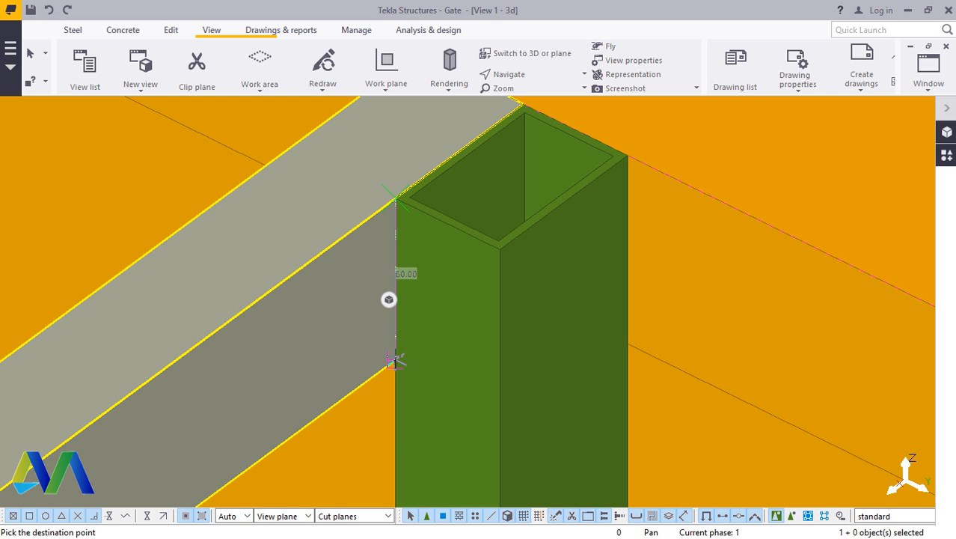
text(300)
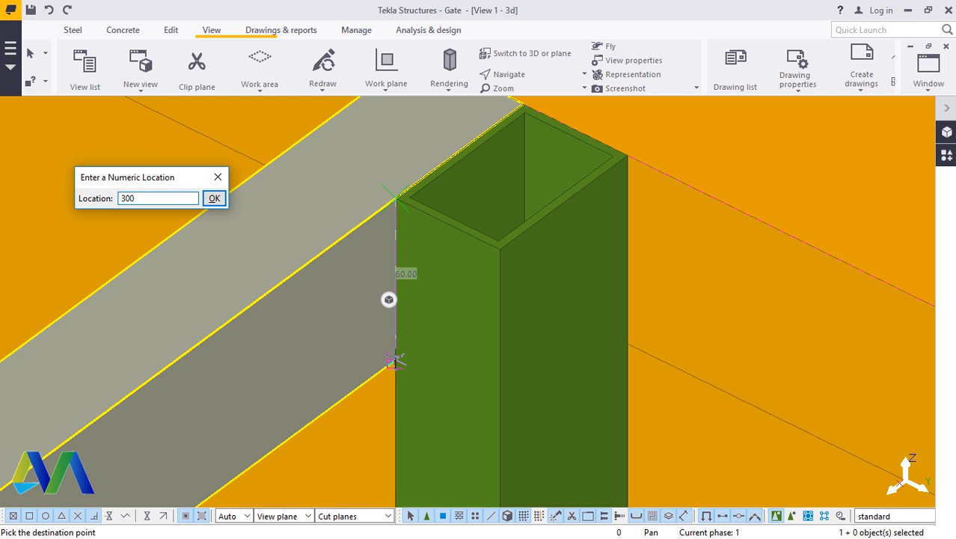
key(Return)
scroll(399, 356, down, 10)
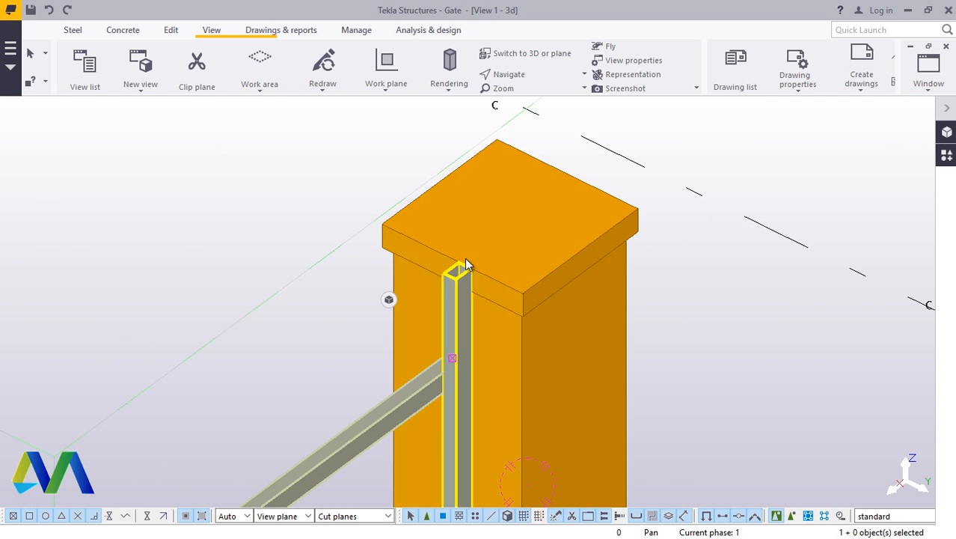
right_click(738, 187)
click(686, 165)
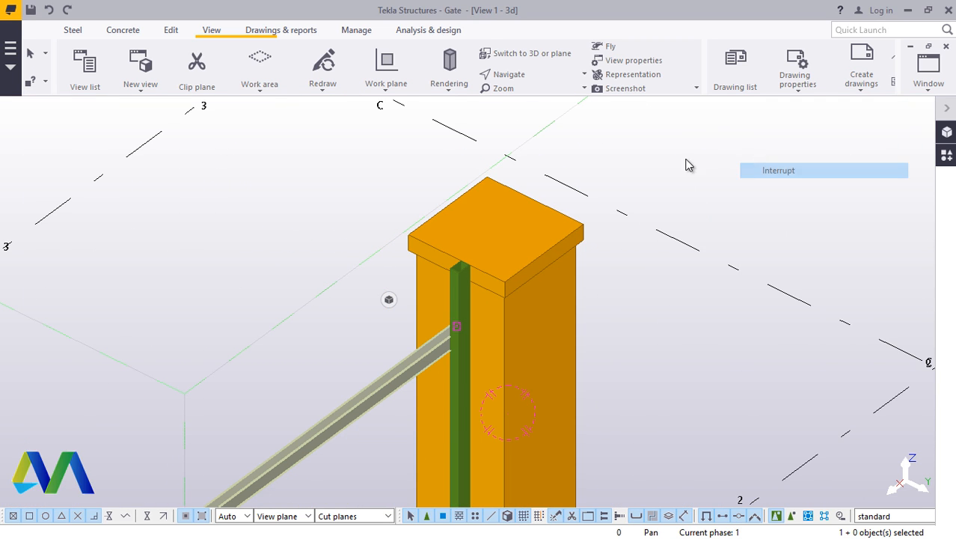
Step: Move the vertical member 200 mm along the horizontal beam, away from the copied post
click(515, 76)
click(532, 96)
mouse_move(457, 344)
mouse_down()
mouse_move(380, 240)
mouse_move(508, 237)
mouse_move(724, 271)
mouse_move(331, 335)
mouse_move(500, 319)
mouse_move(473, 340)
mouse_up()
scroll(470, 313, up, 3)
right_click(854, 188)
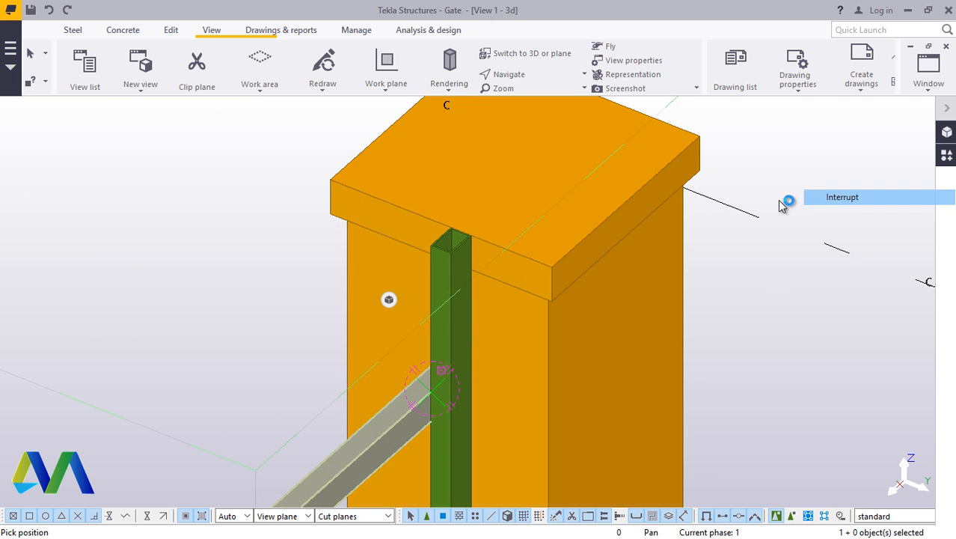
click(793, 198)
scroll(417, 267, up, 3)
click(501, 260)
right_click(498, 260)
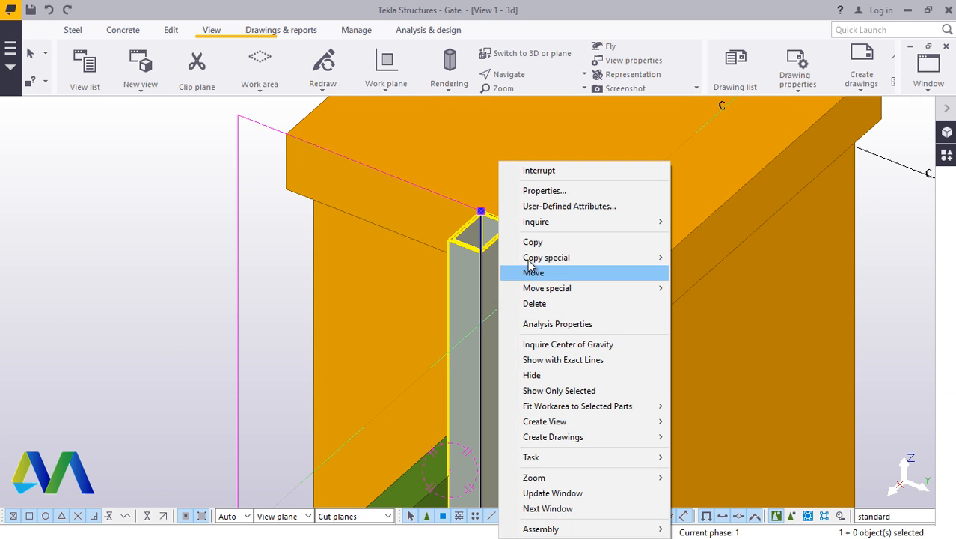
click(523, 271)
scroll(523, 226, up, 2)
scroll(522, 226, up, 2)
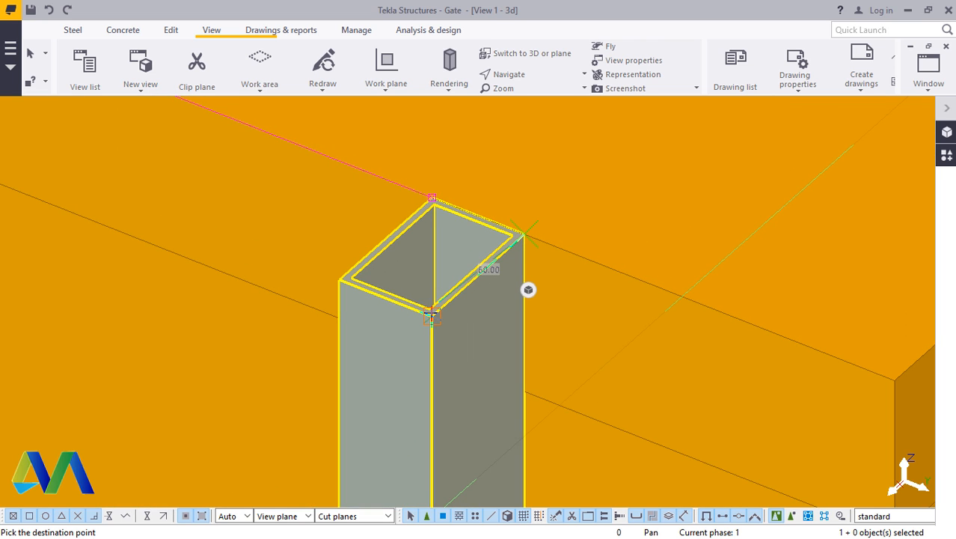
scroll(432, 316, up, 2)
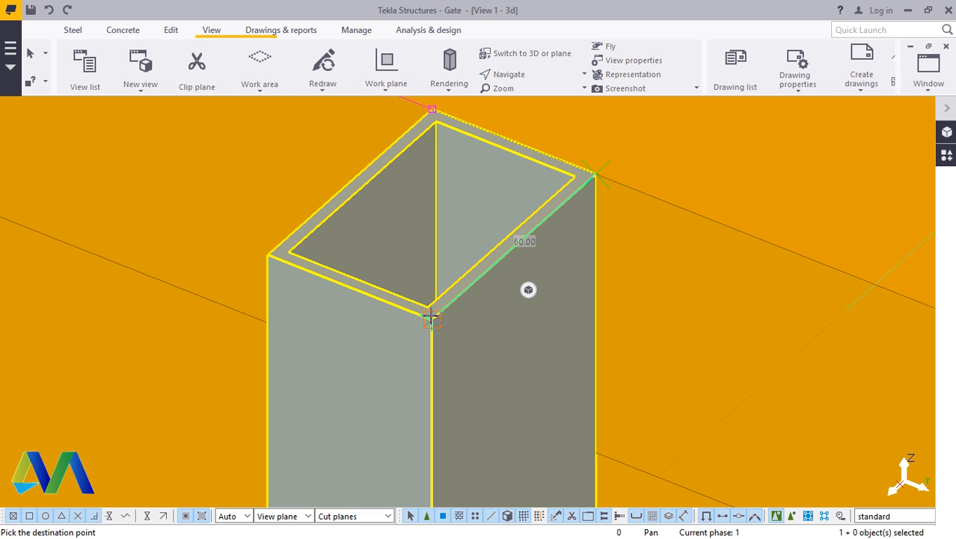
text(25)
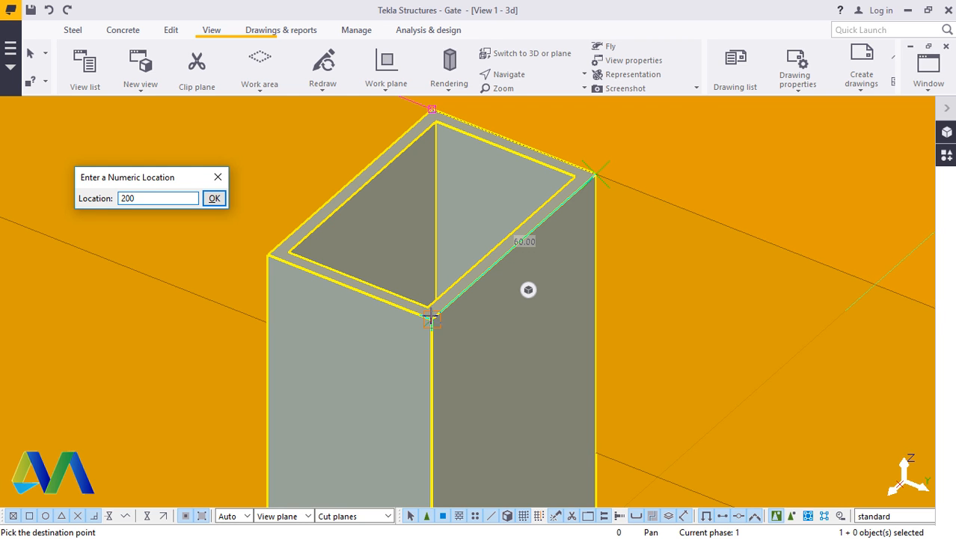
key(Return)
scroll(468, 266, down, 9)
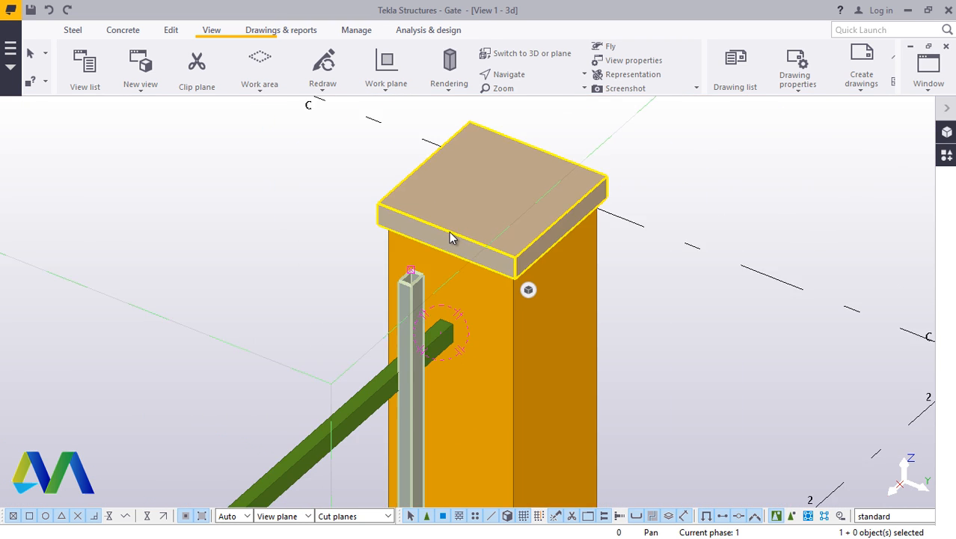
scroll(449, 232, down, 2)
click(661, 160)
Step: Rotate the view around the vertical member and examine its distance from the copied post and the beam's end
click(522, 79)
click(513, 121)
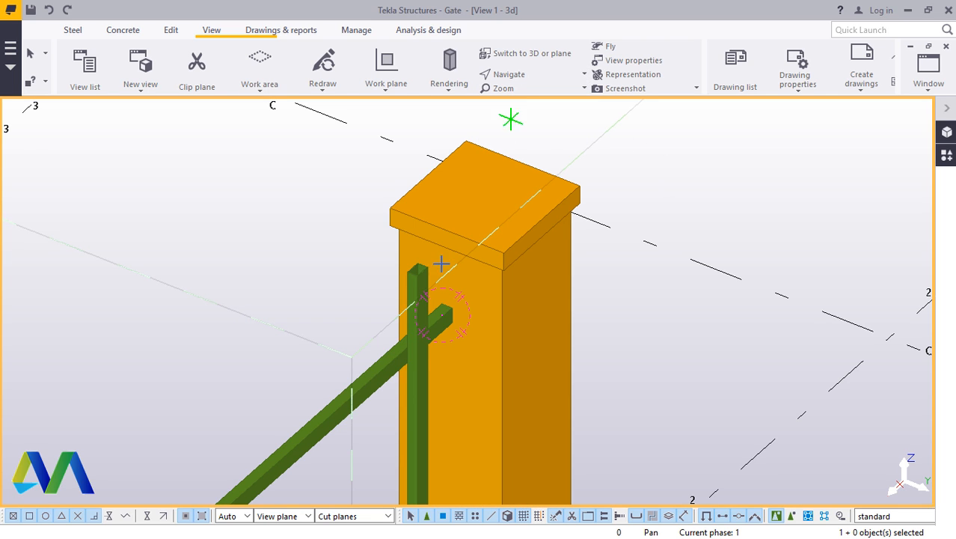
ctrl+middle_drag(433, 337, 301, 280)
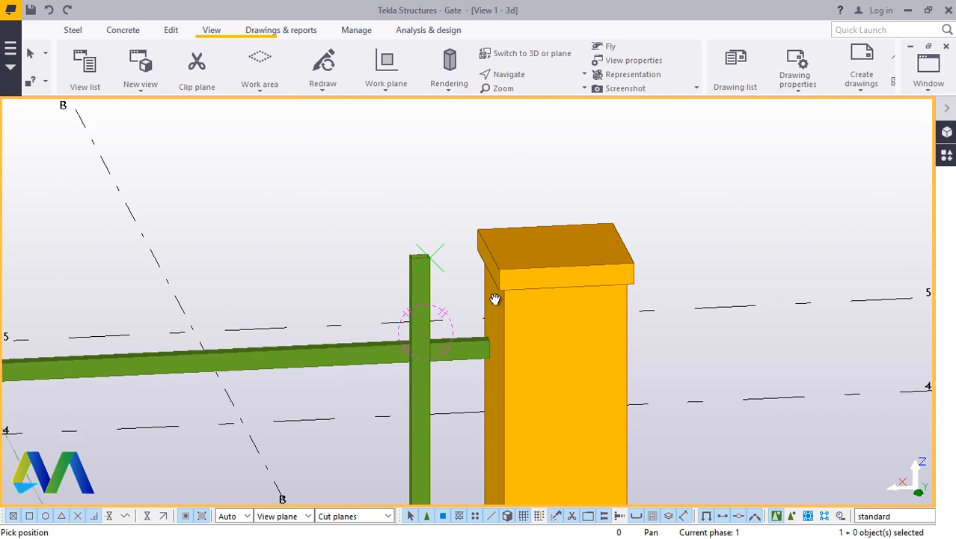
scroll(500, 293, down, 3)
ctrl+middle_drag(499, 293, 432, 320)
scroll(419, 255, up, 10)
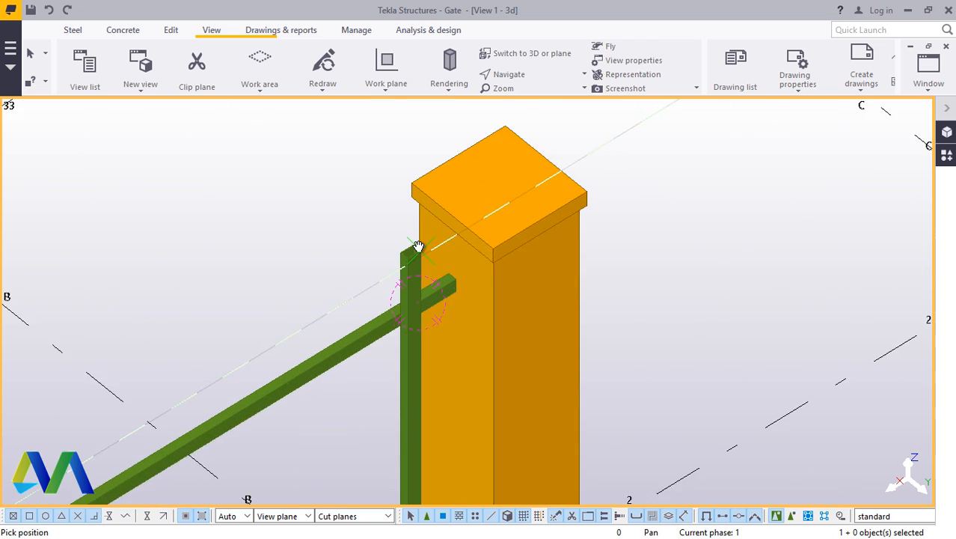
scroll(409, 259, up, 3)
right_click(199, 178)
click(261, 188)
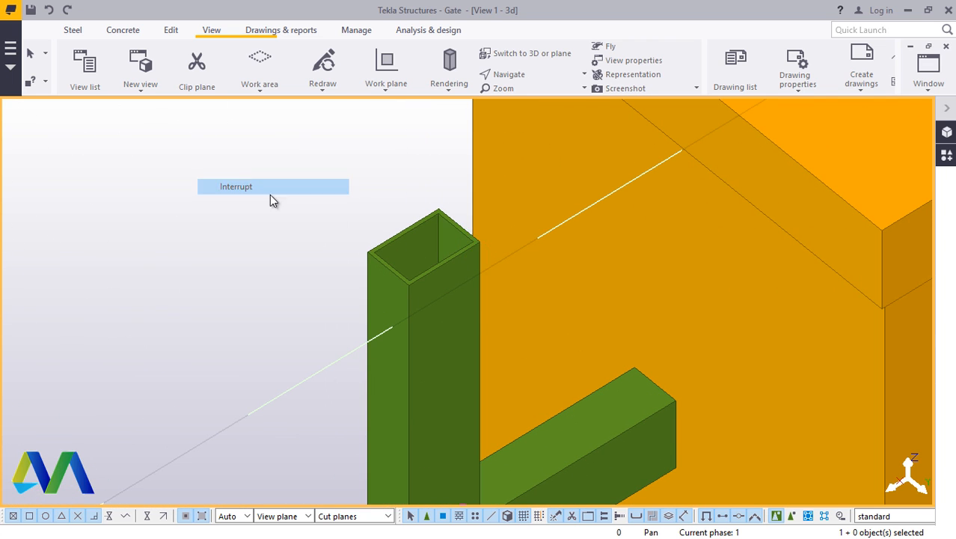
Step: Move the vertical member 100 mm back along the horizontal beam toward the copied post
scroll(416, 243, up, 2)
right_click(416, 245)
click(471, 271)
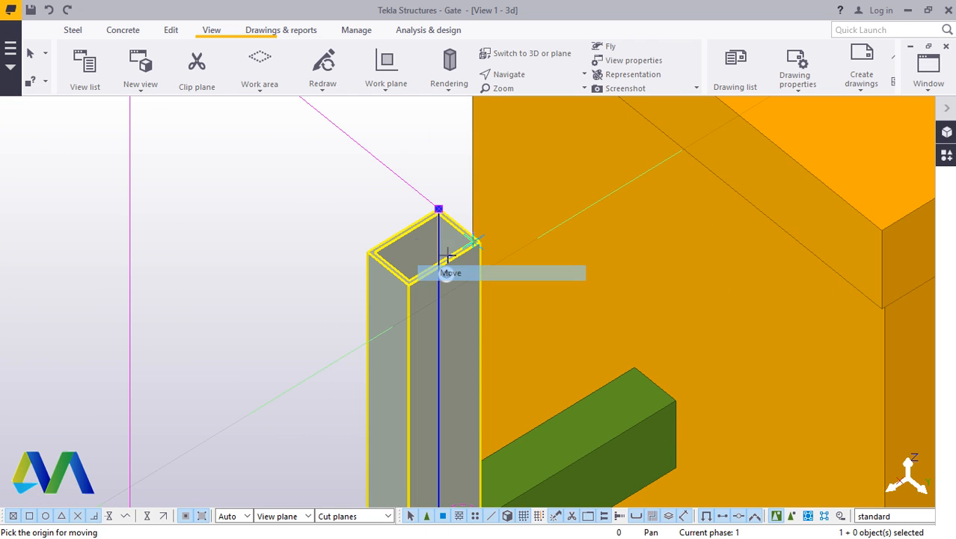
scroll(416, 232, up, 2)
scroll(410, 223, up, 3)
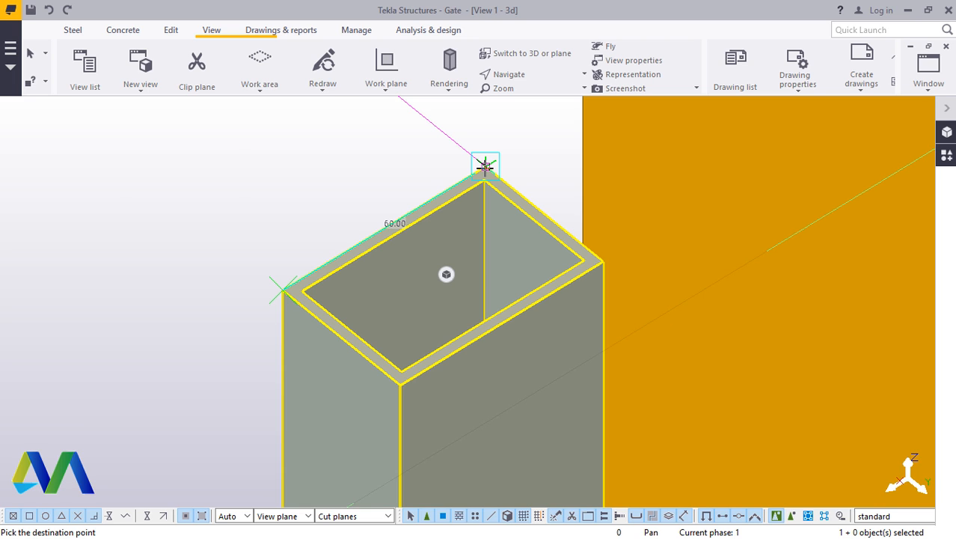
text(100)
key(Return)
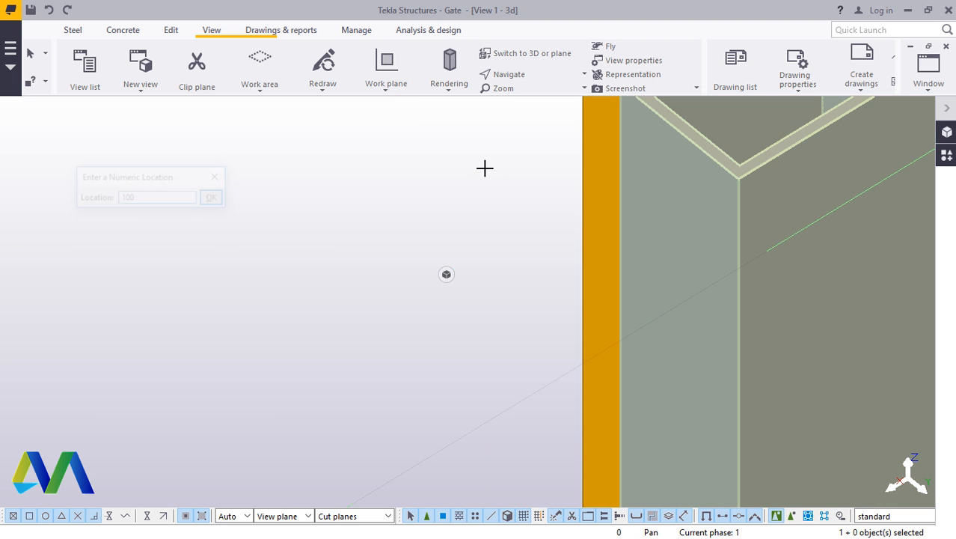
scroll(606, 262, down, 8)
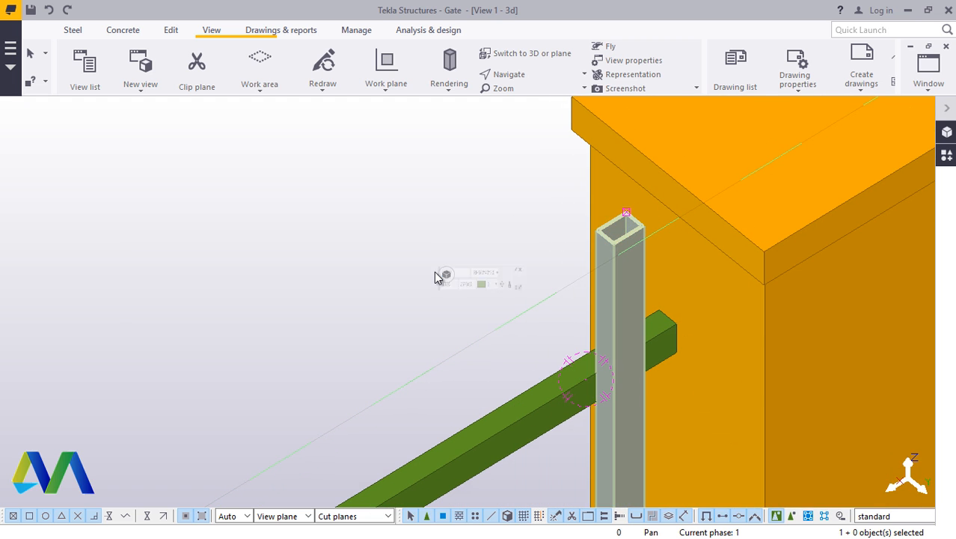
click(334, 272)
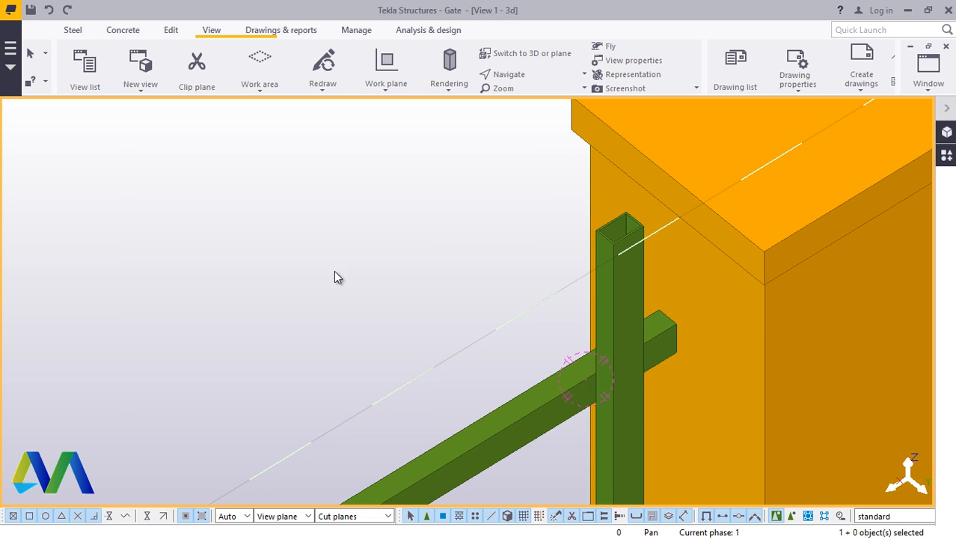
Step: Add one dividing point on the vertical member's long top edge, between its two outer corners
click(526, 73)
ctrl+middle_drag(615, 320, 302, 195)
right_click(302, 195)
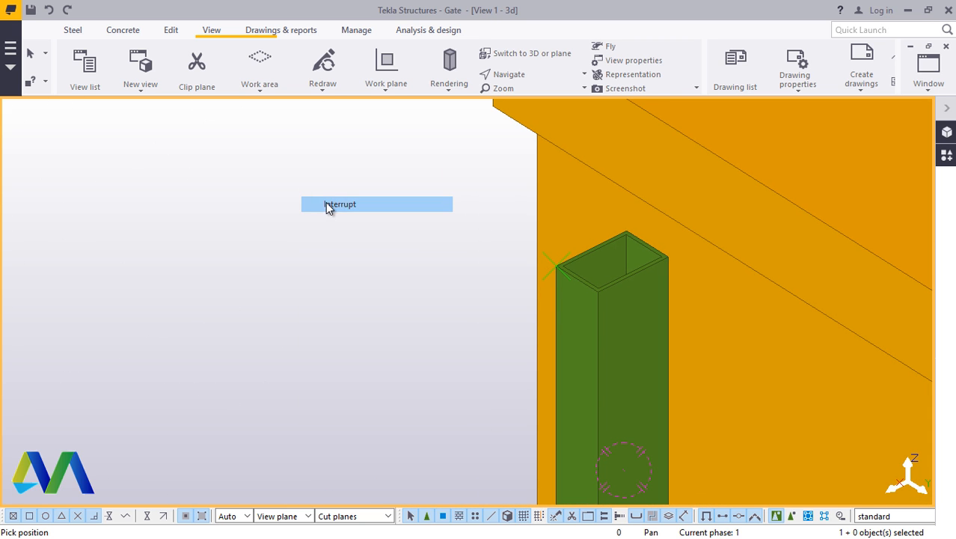
click(326, 207)
click(171, 35)
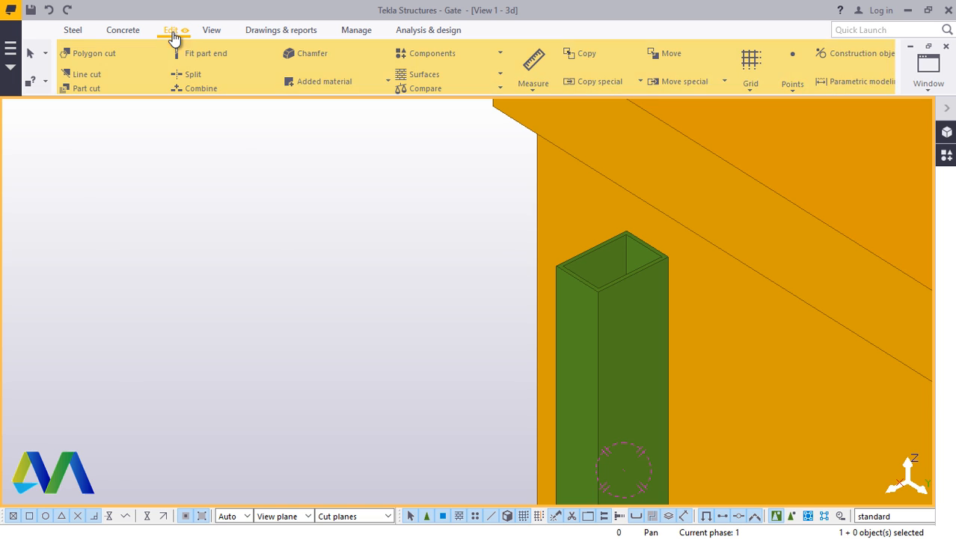
click(793, 90)
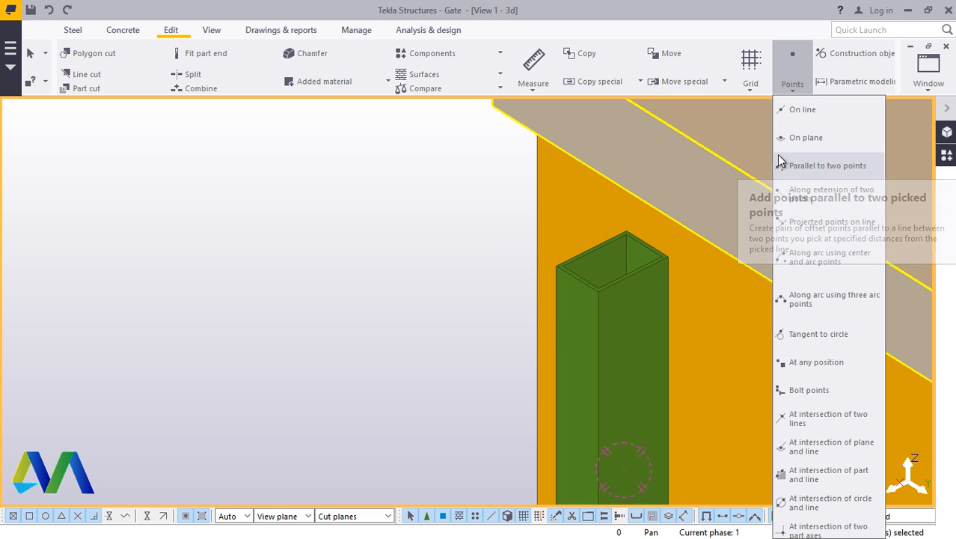
click(805, 112)
scroll(675, 267, up, 4)
scroll(666, 269, up, 2)
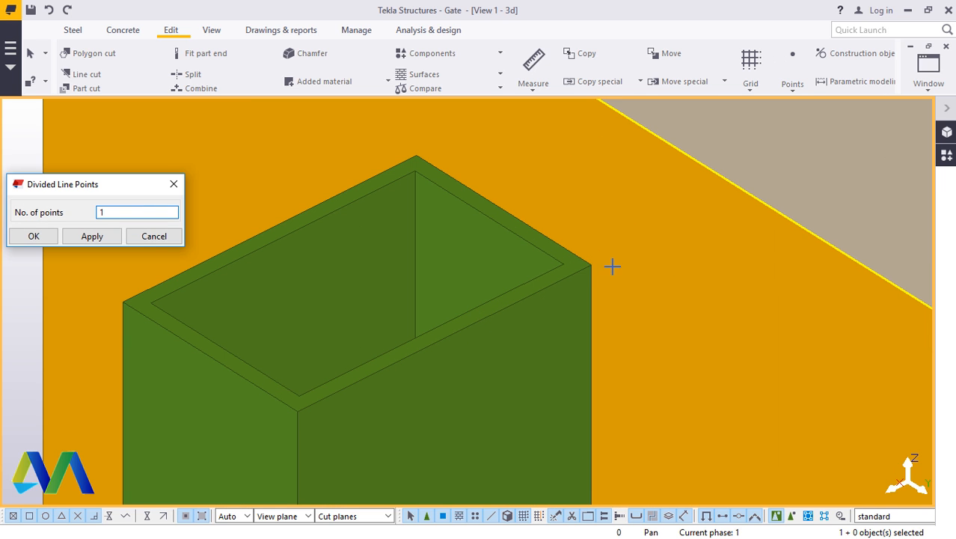
click(590, 265)
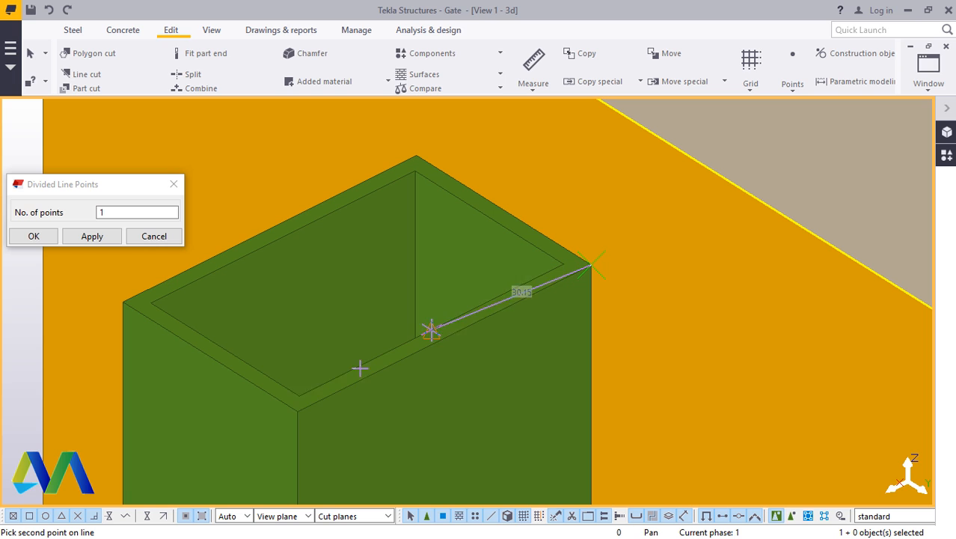
click(297, 412)
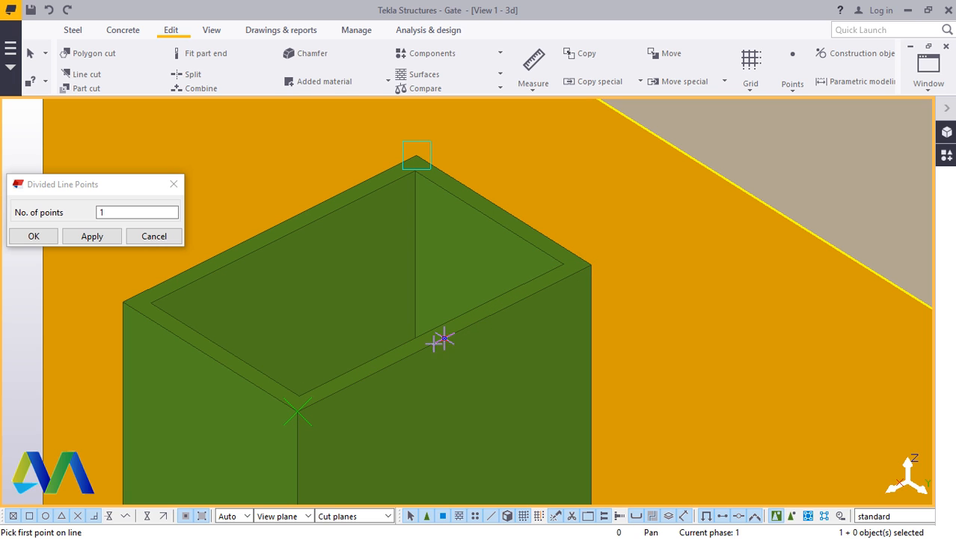
click(82, 239)
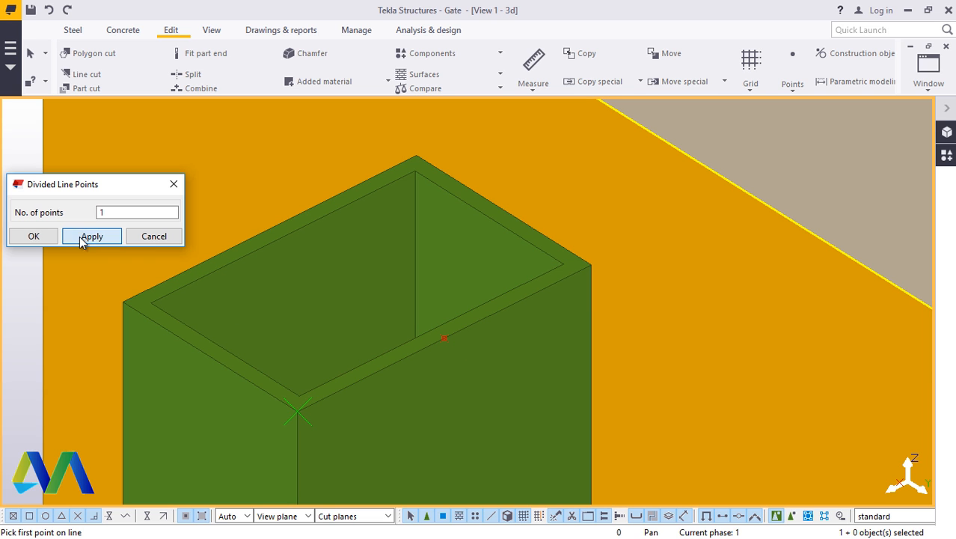
click(48, 236)
scroll(280, 256, down, 2)
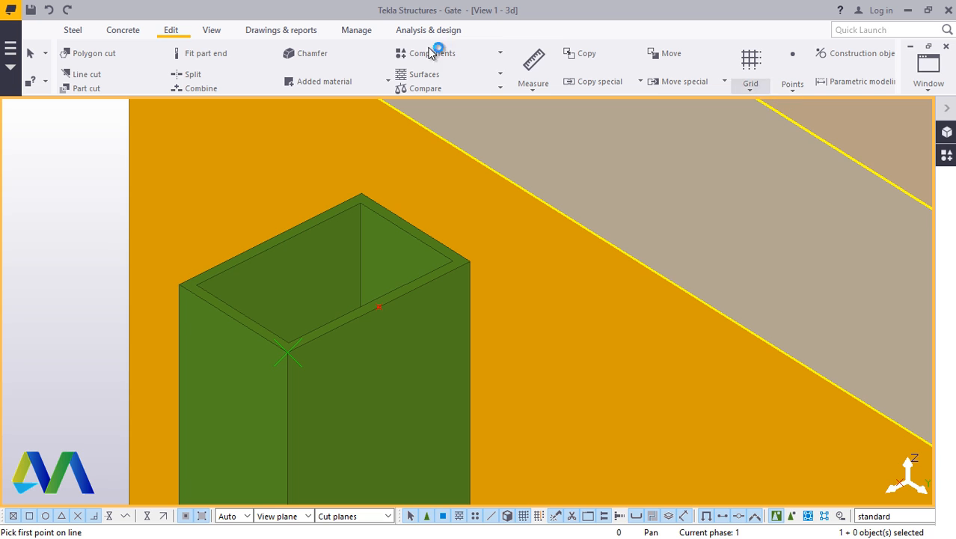
Step: Add a point at each of the two corners of the same long top edge on the vertical member
click(791, 91)
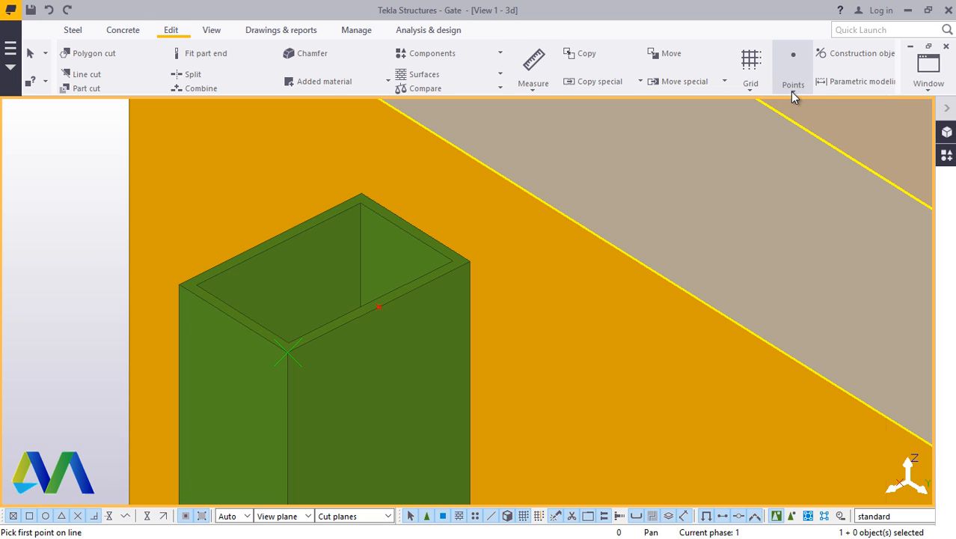
click(814, 364)
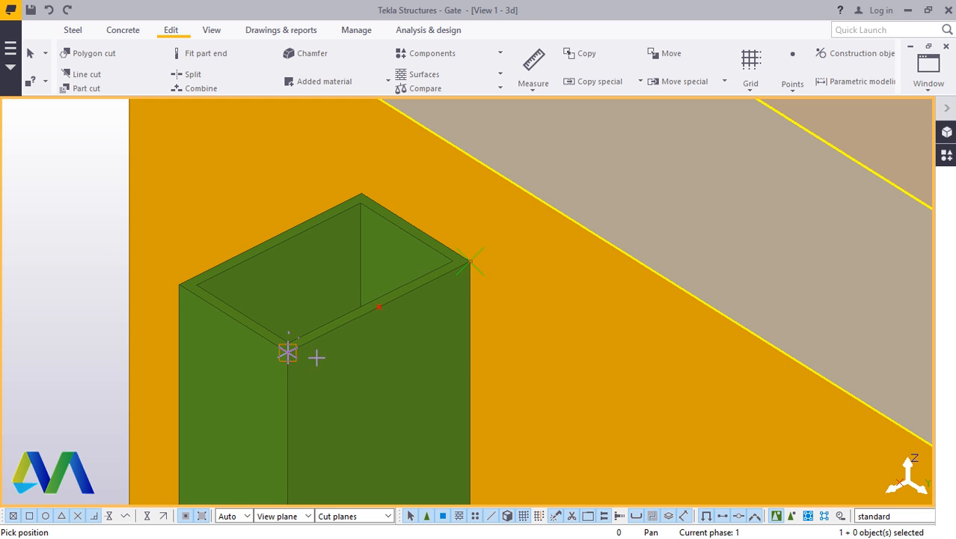
right_click(360, 358)
click(429, 136)
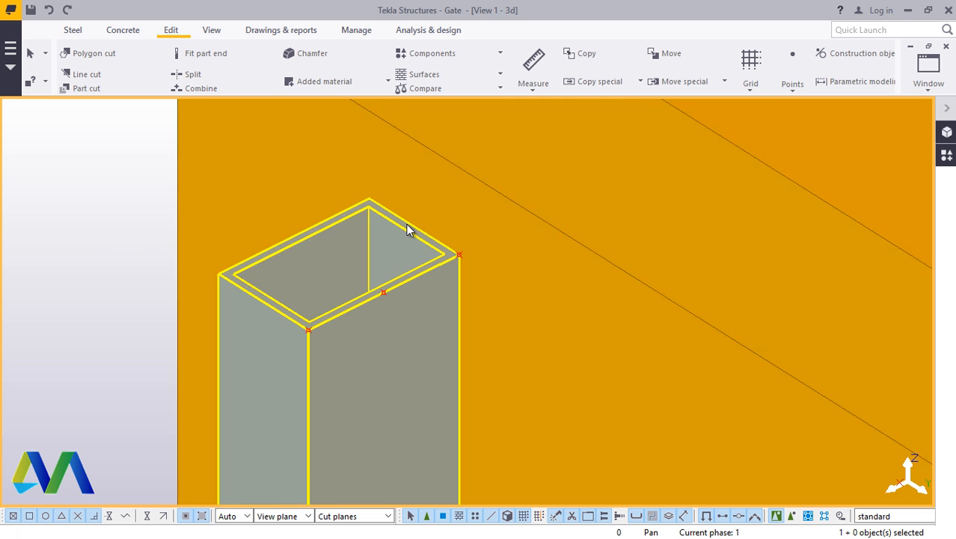
scroll(424, 269, down, 2)
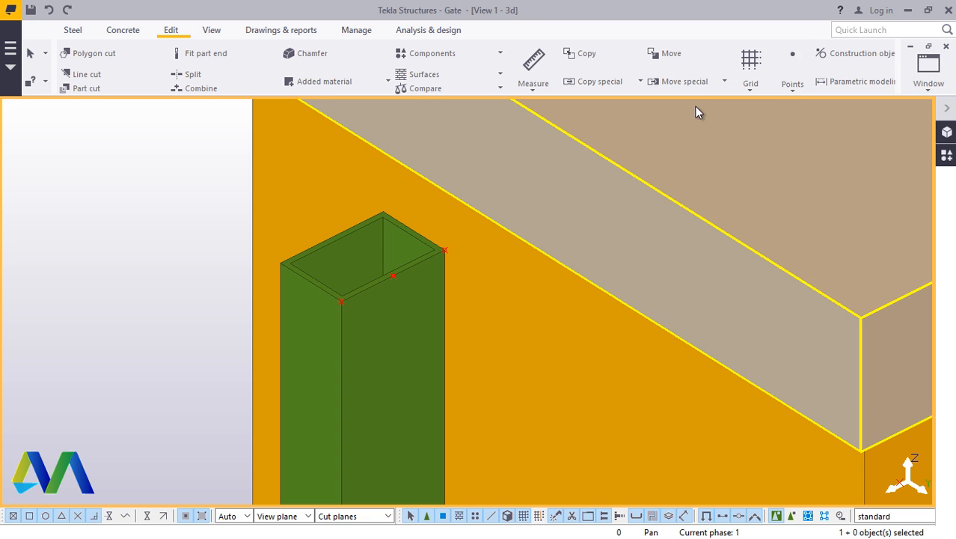
Step: Copy the two corner points on the long top edge 175 mm straight down the vertical member
click(449, 250)
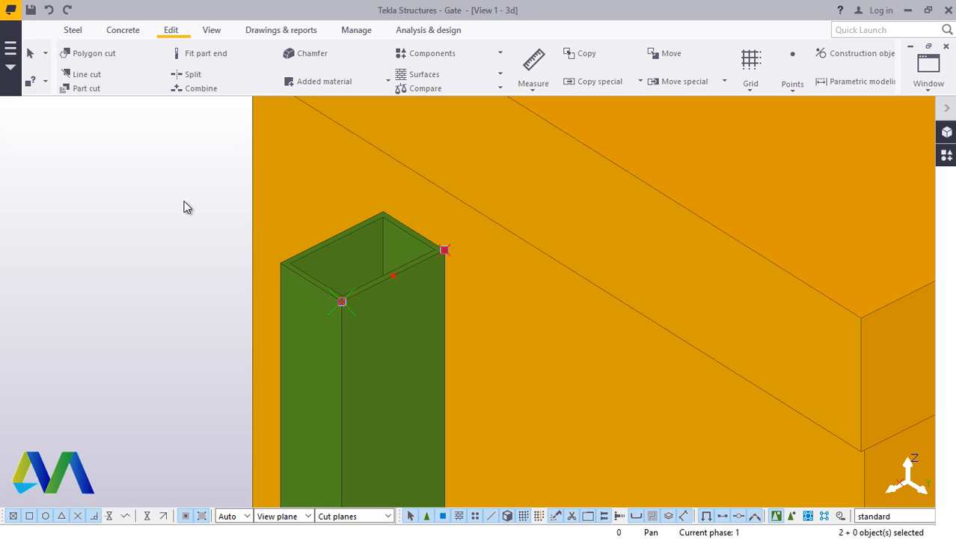
right_click(157, 196)
click(190, 222)
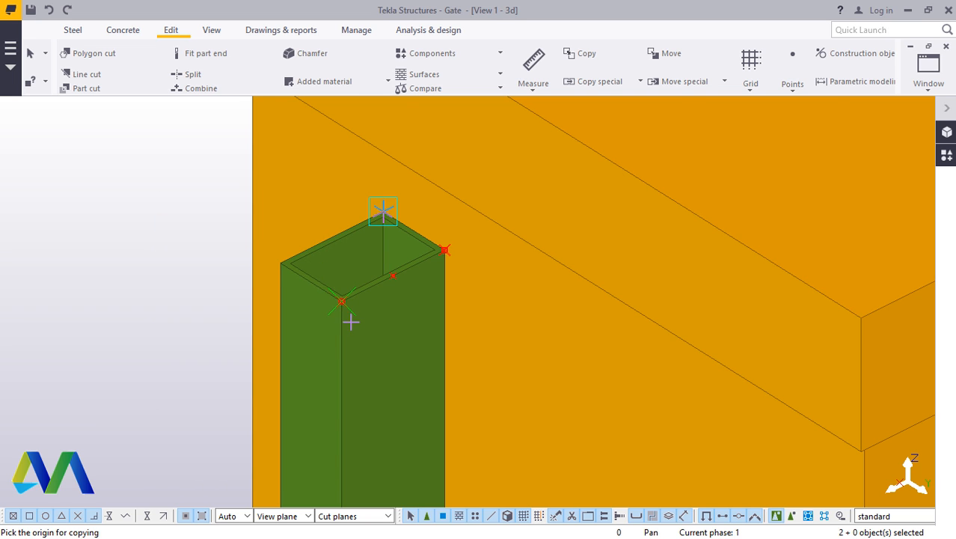
scroll(351, 321, up, 2)
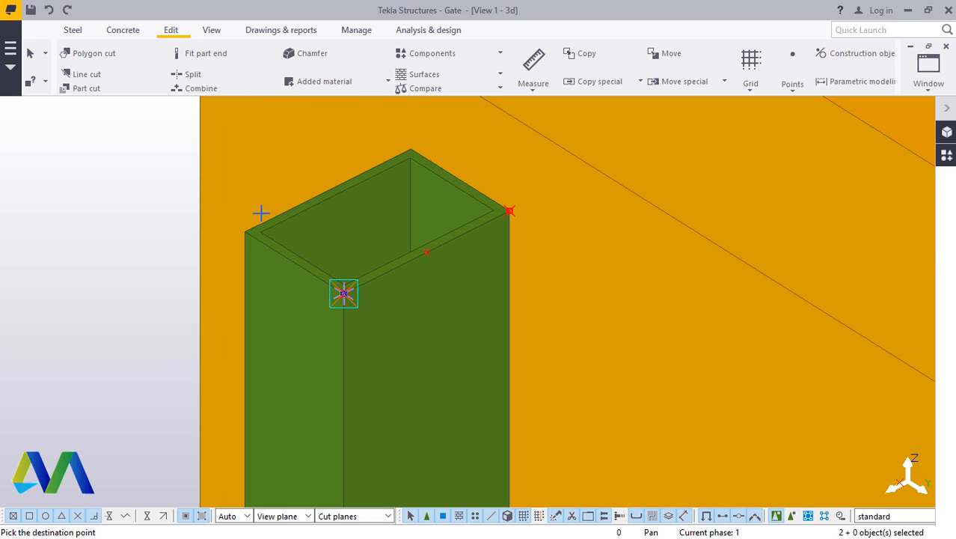
scroll(261, 213, down, 6)
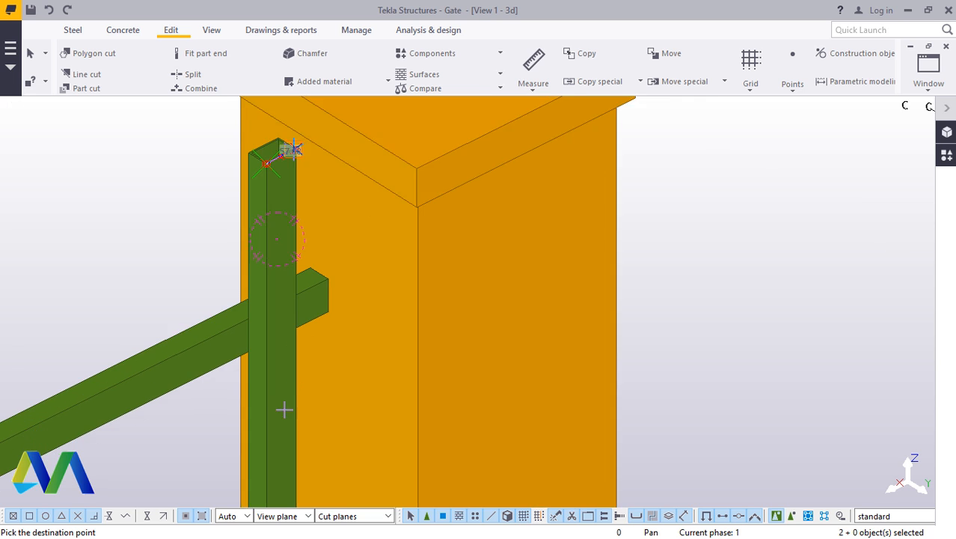
scroll(285, 408, up, 1)
scroll(269, 338, down, 3)
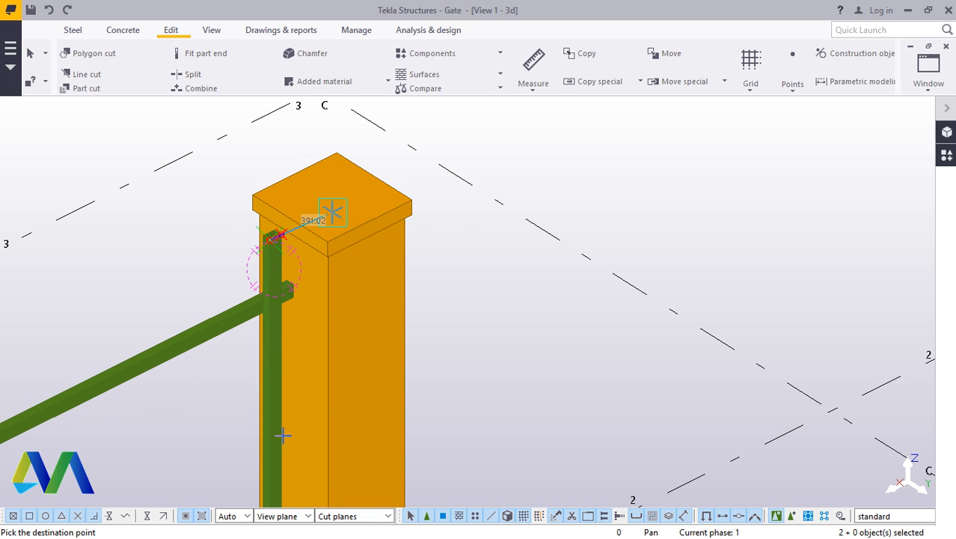
scroll(267, 447, up, 5)
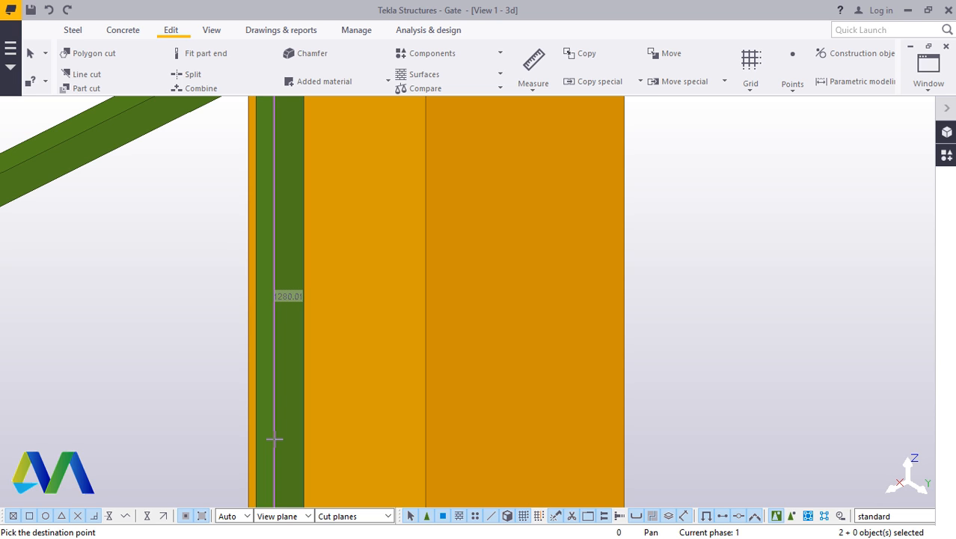
text(175)
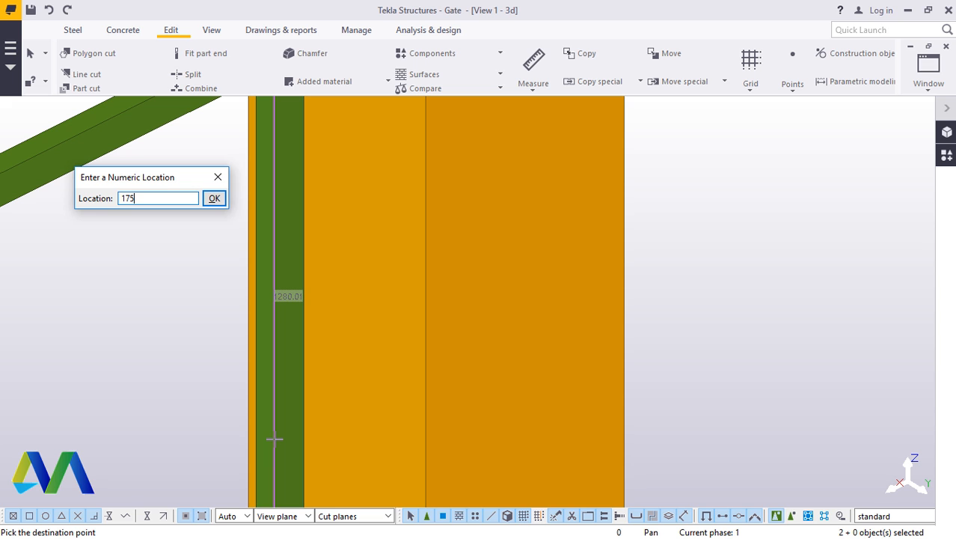
key(Return)
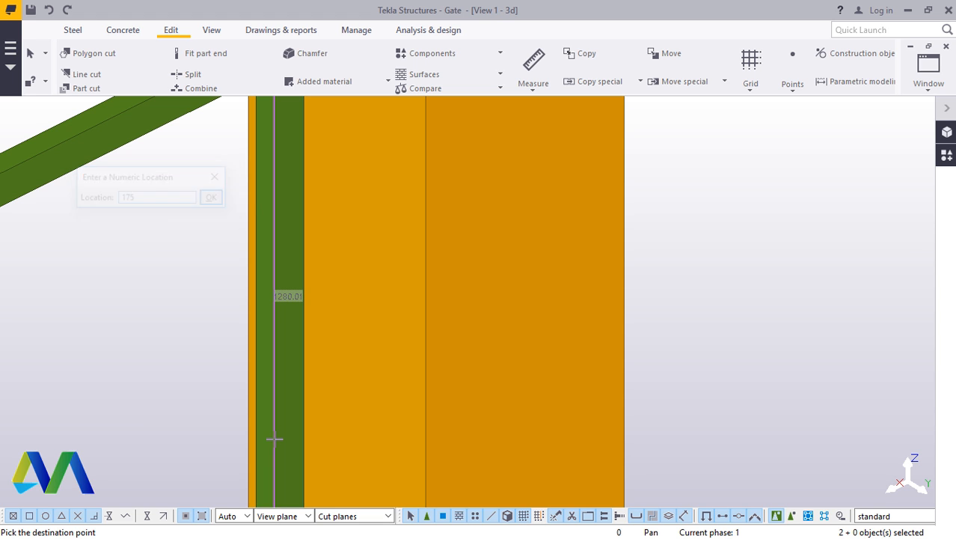
scroll(351, 460, down, 5)
scroll(351, 215, up, 3)
scroll(332, 200, up, 6)
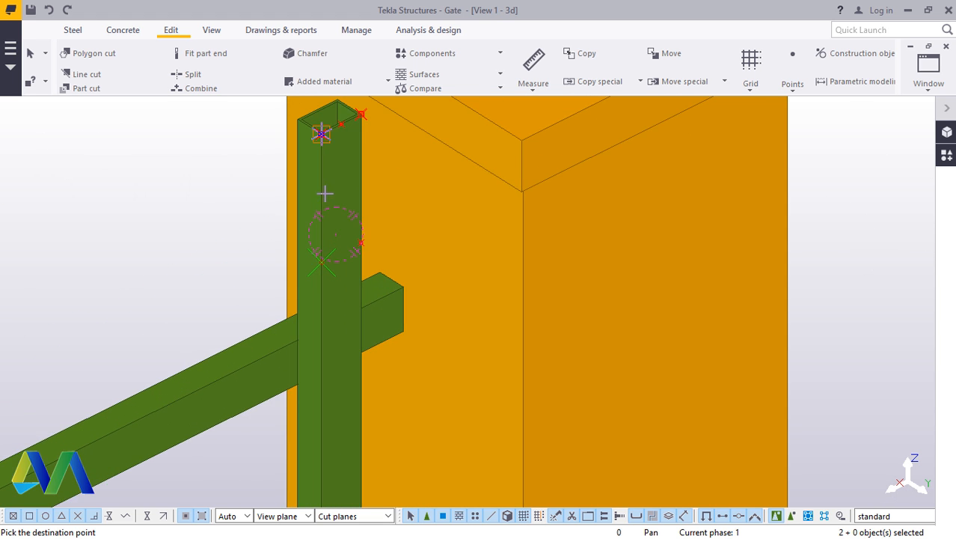
right_click(195, 194)
click(212, 205)
Step: Add one dividing point on the vertical member's near edge, between its top corner point and the copied point below
scroll(308, 340, down, 1)
scroll(308, 341, down, 3)
scroll(325, 166, up, 8)
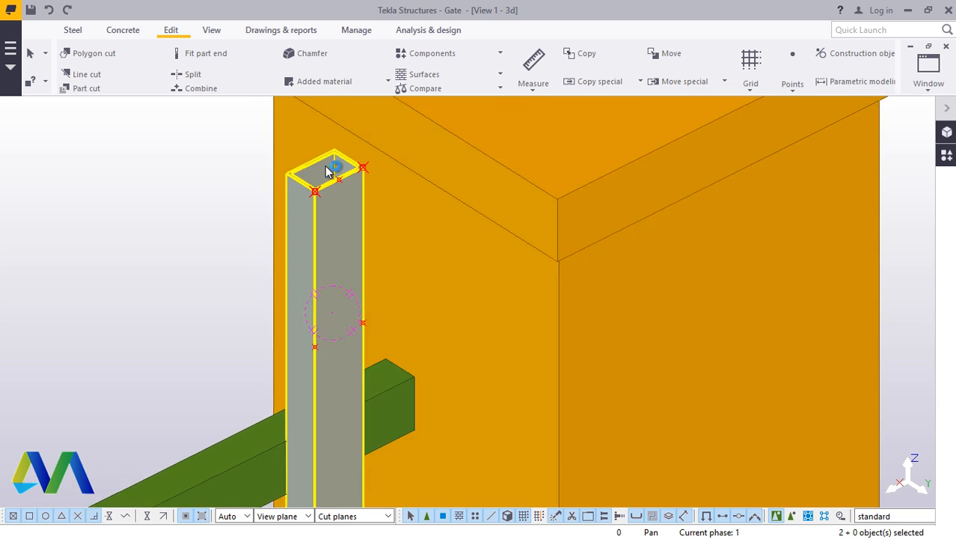
scroll(306, 234, down, 3)
click(316, 214)
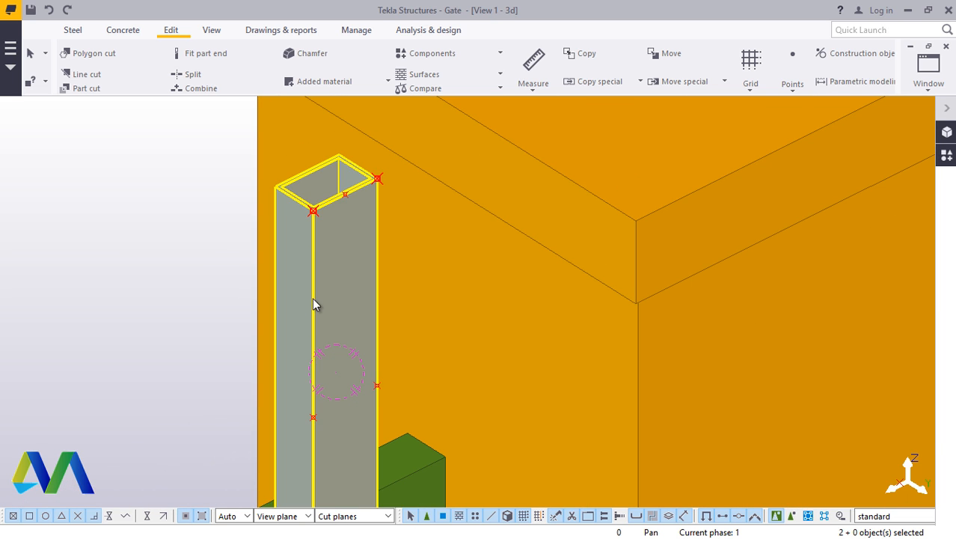
click(787, 89)
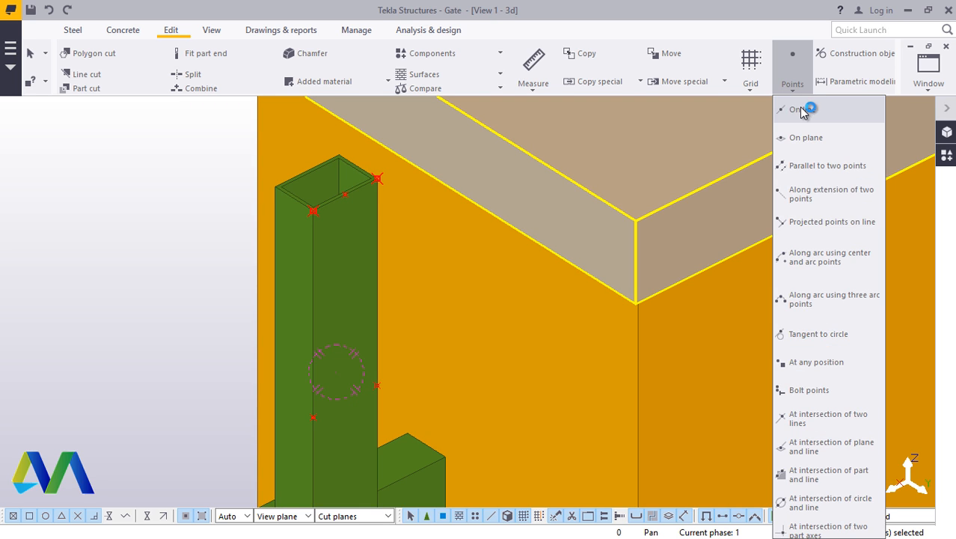
click(807, 107)
scroll(313, 213, up, 5)
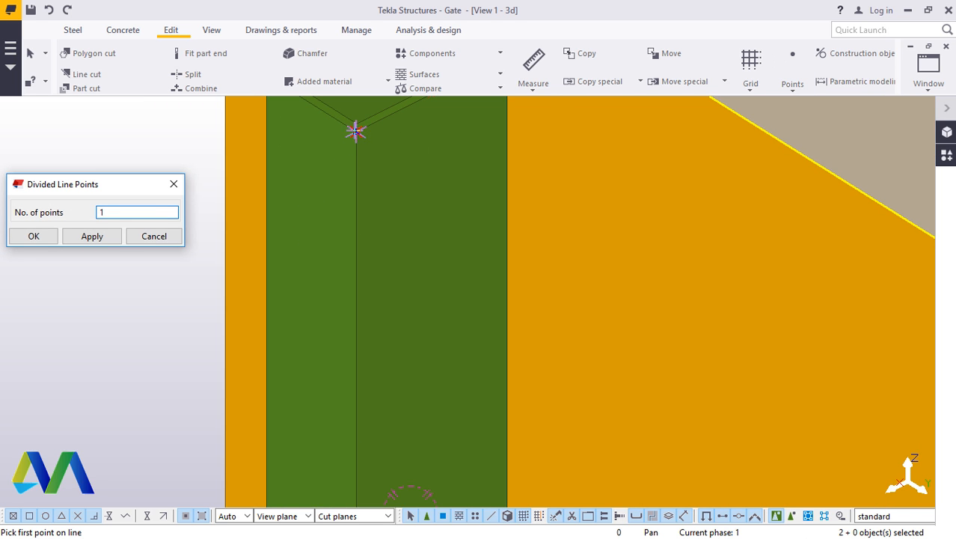
click(357, 132)
scroll(322, 209, down, 4)
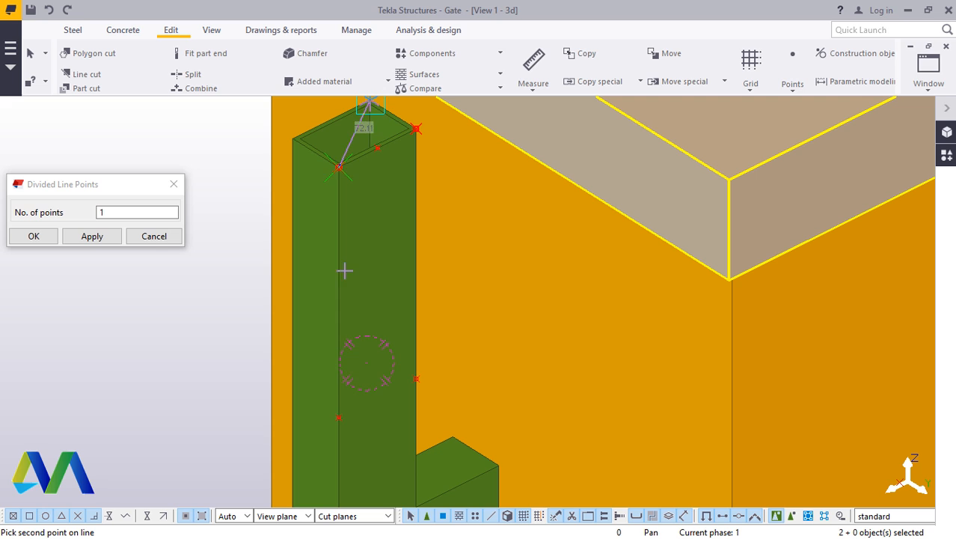
click(339, 417)
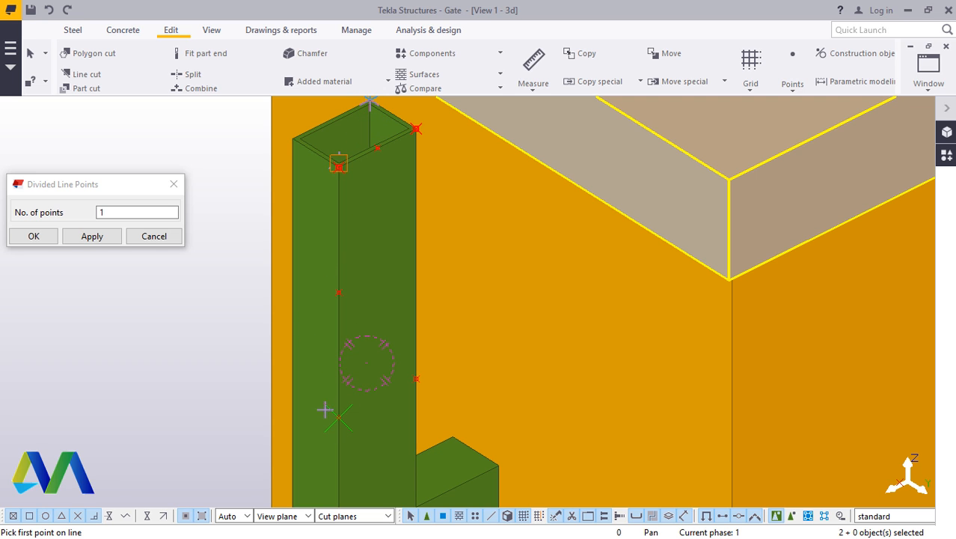
click(34, 236)
right_click(97, 168)
click(145, 187)
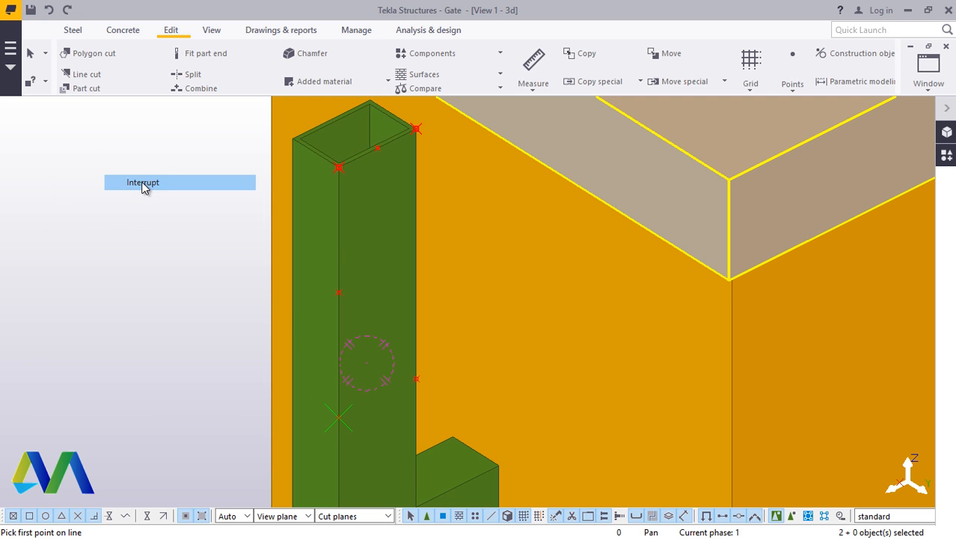
Step: Copy the new dividing point across the face to the opposite vertical edge, using the two top corners as origin and destination
scroll(277, 297, up, 1)
scroll(278, 298, down, 2)
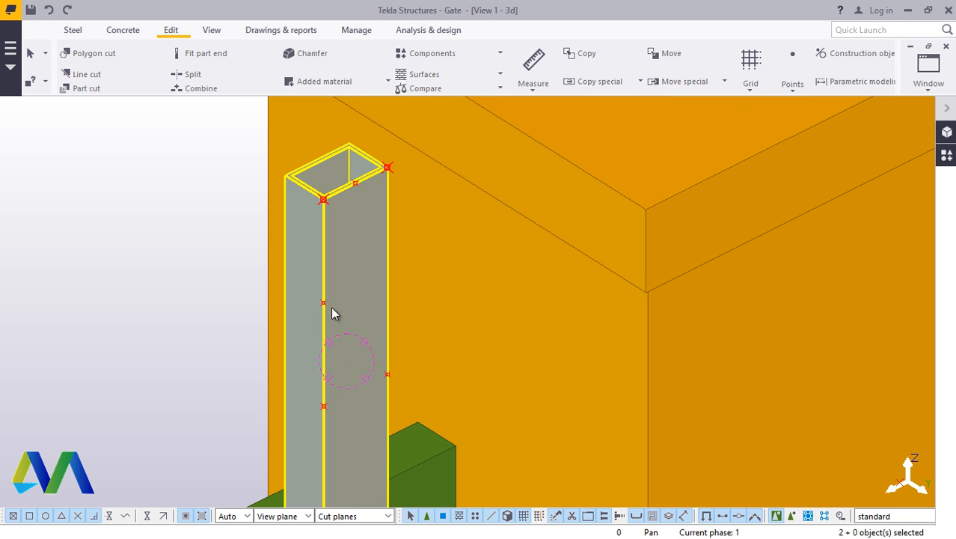
right_click(125, 225)
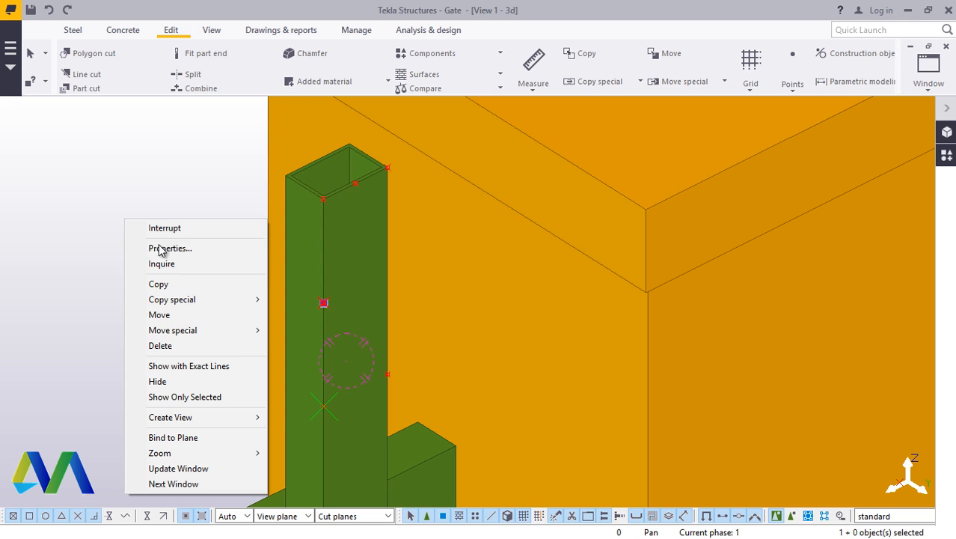
click(158, 283)
scroll(326, 205, up, 4)
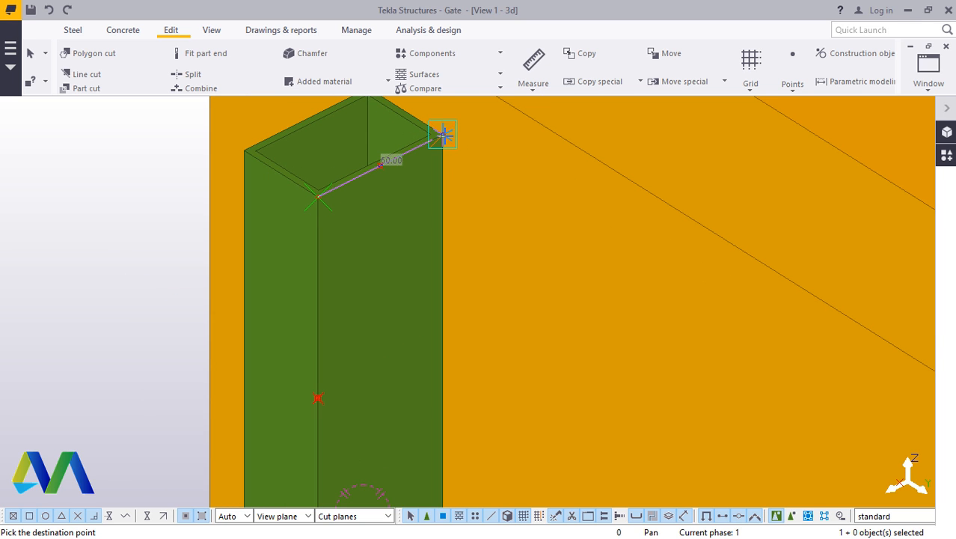
right_click(146, 188)
click(205, 202)
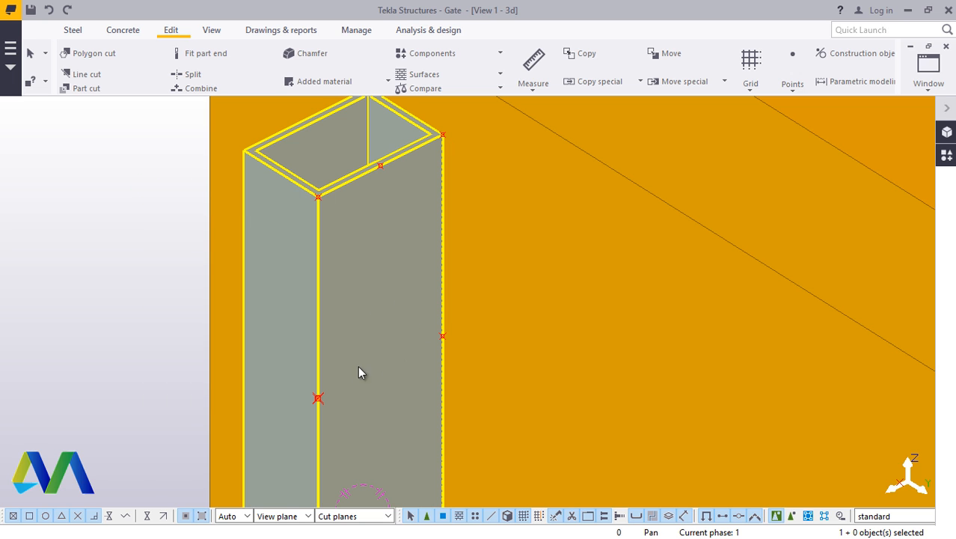
Step: Try to copy the middle point of the long top edge a short distance toward the corner nearest the post
scroll(321, 396, down, 5)
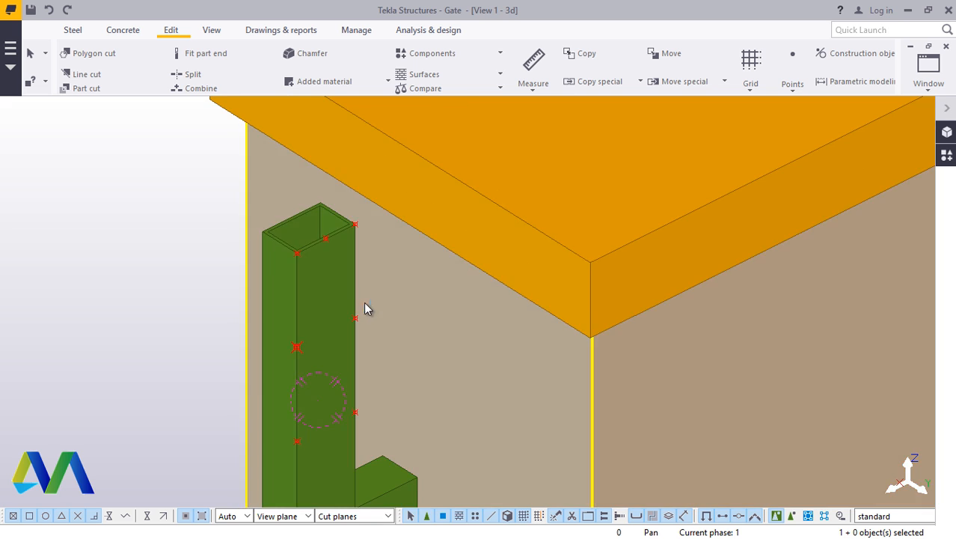
scroll(364, 302, down, 3)
scroll(345, 336, up, 5)
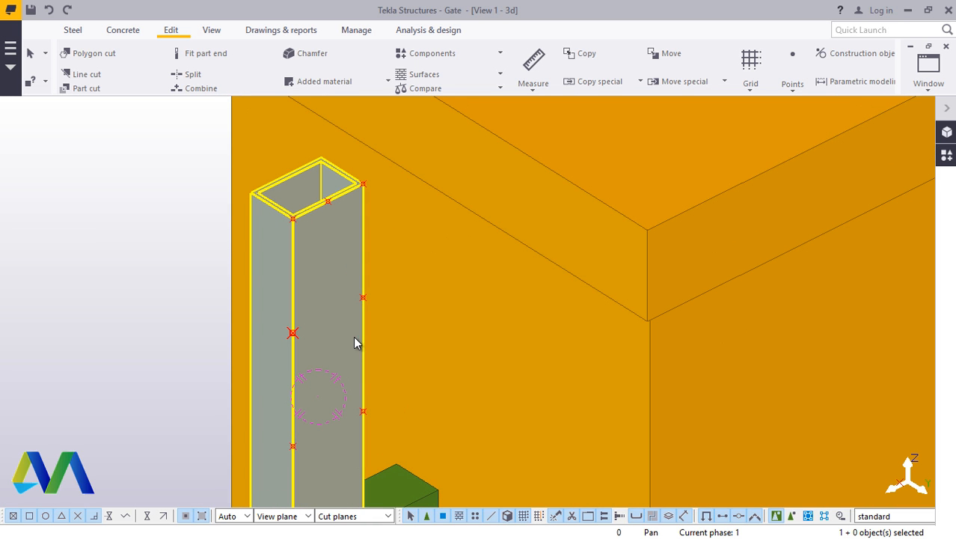
scroll(341, 206, up, 5)
scroll(322, 196, up, 3)
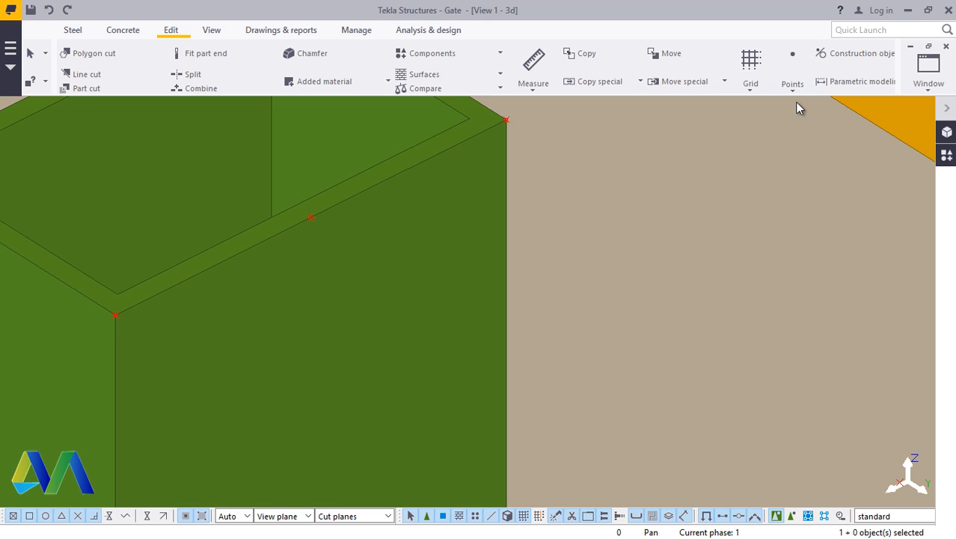
click(793, 91)
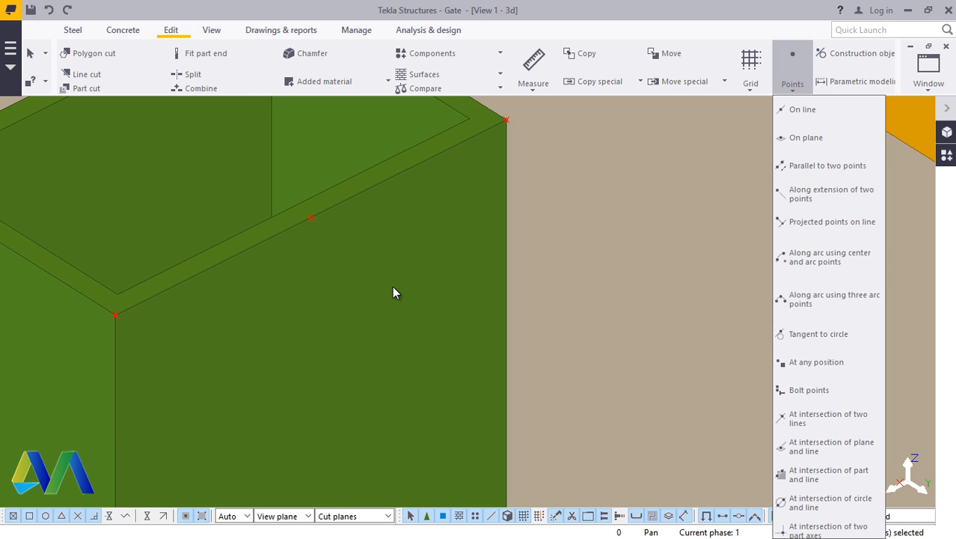
click(309, 221)
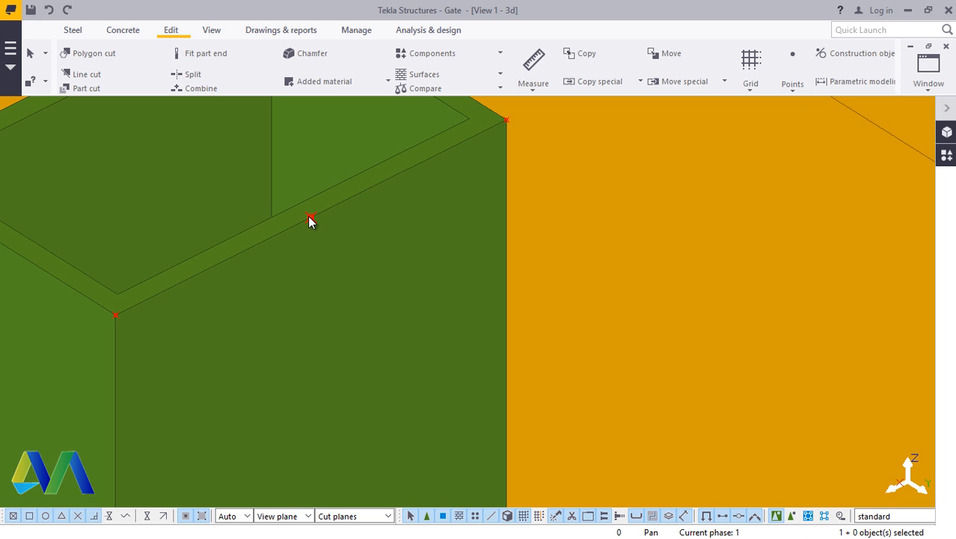
right_click(311, 217)
click(350, 282)
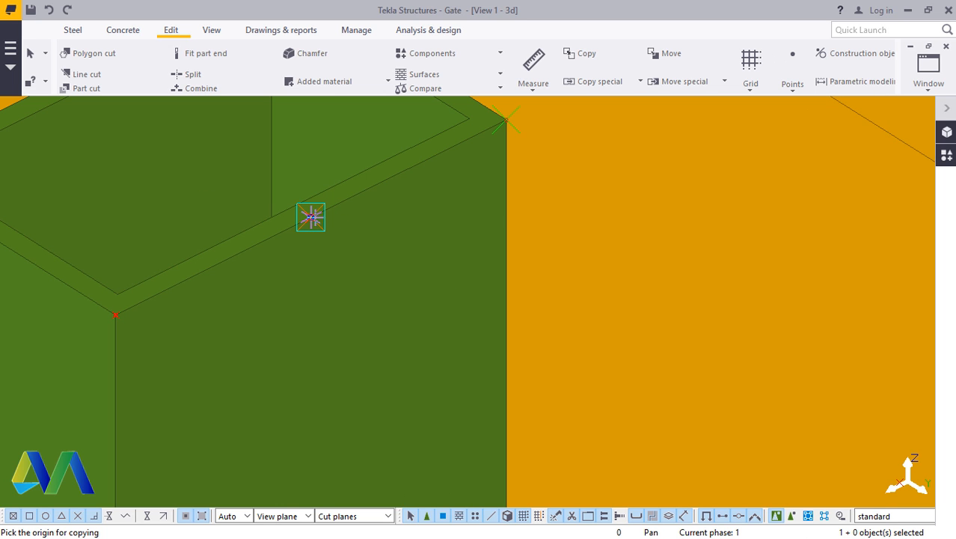
click(310, 217)
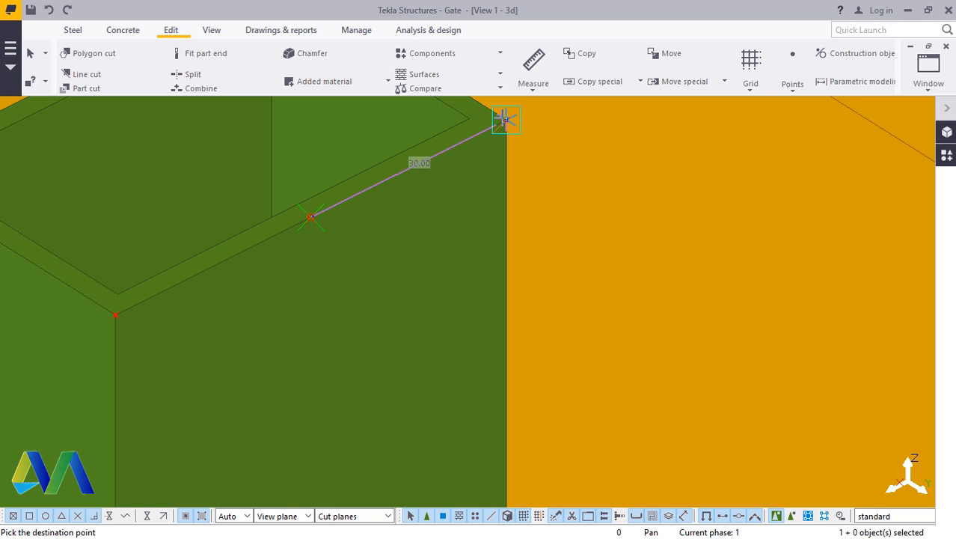
text(1)
key(Return)
scroll(295, 215, up, 2)
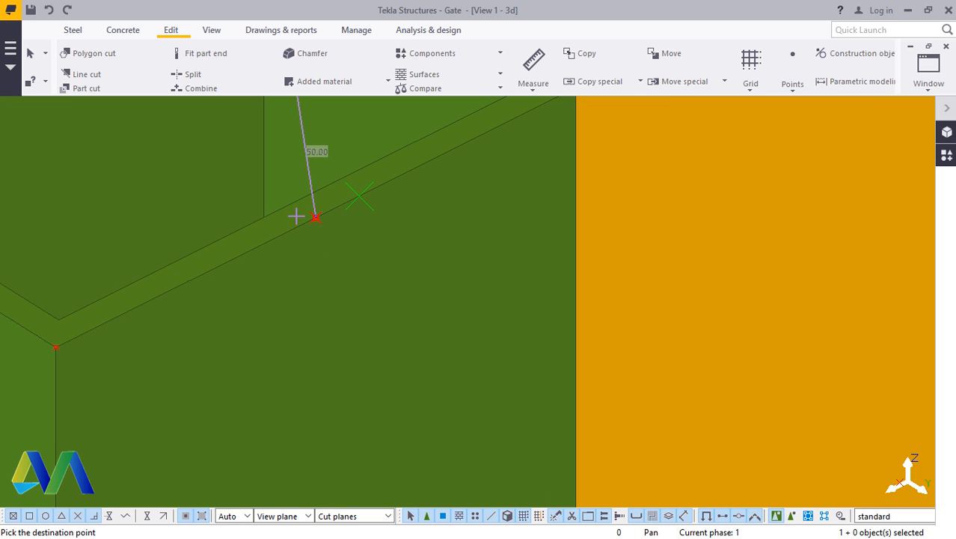
right_click(352, 248)
click(378, 256)
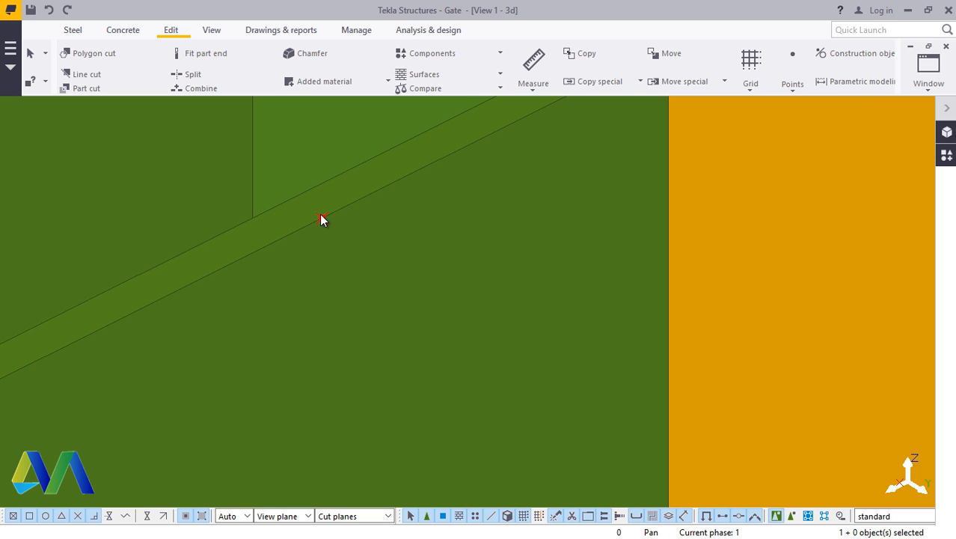
Step: Copy the middle point of the long top edge 5 mm along that edge toward the corner nearest the post
right_click(321, 222)
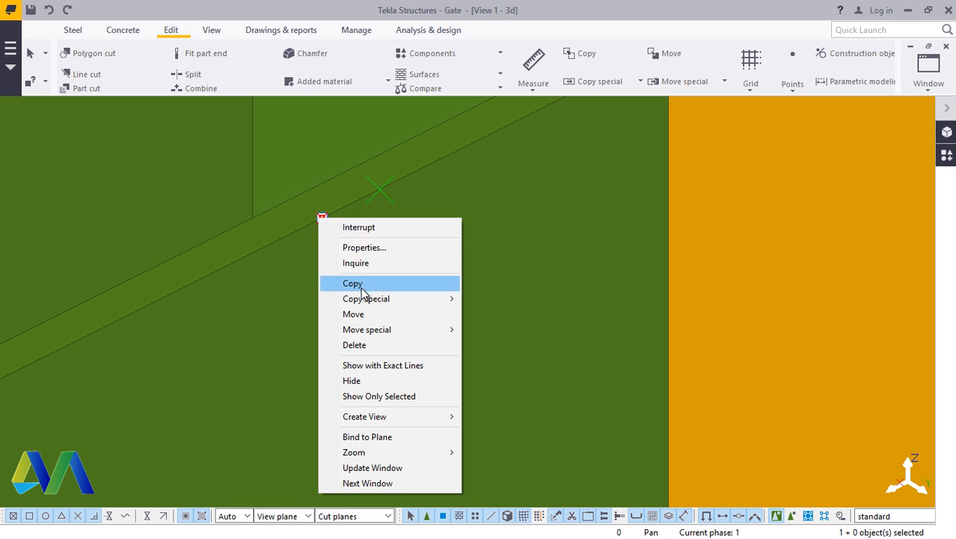
click(358, 282)
click(322, 219)
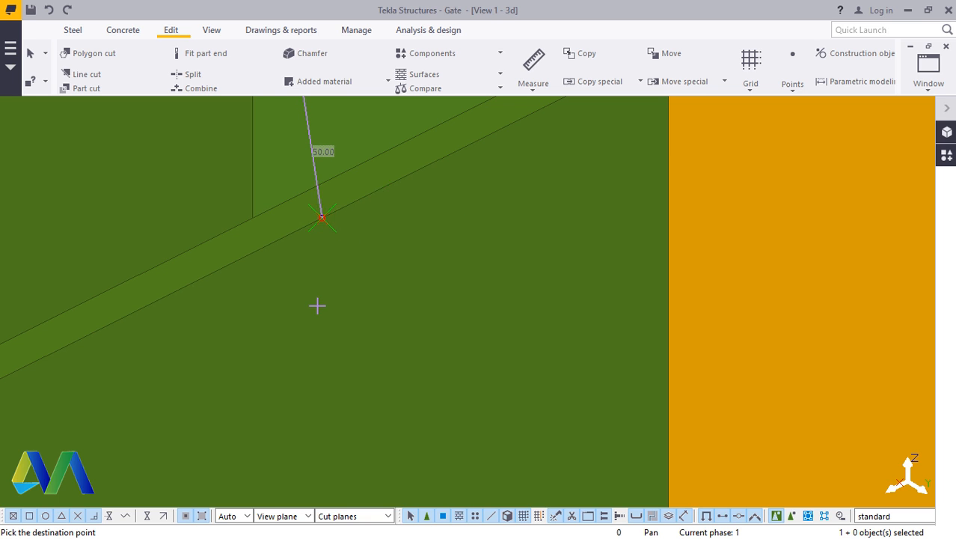
scroll(316, 305, down, 2)
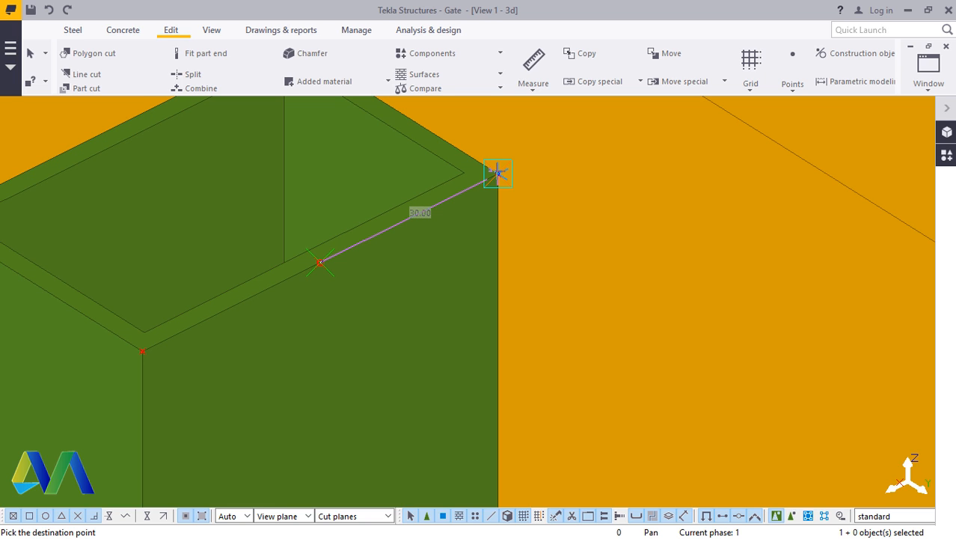
text(5)
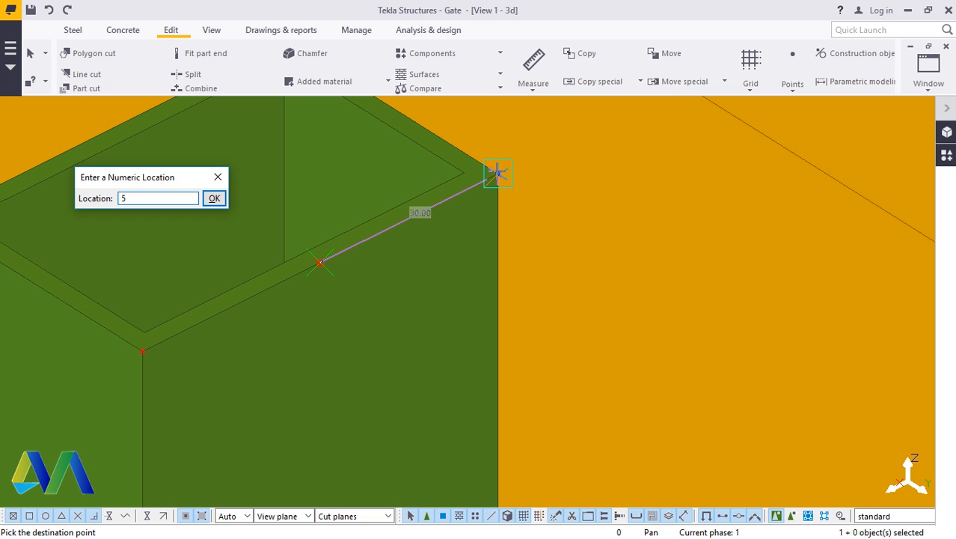
key(Return)
scroll(416, 270, down, 6)
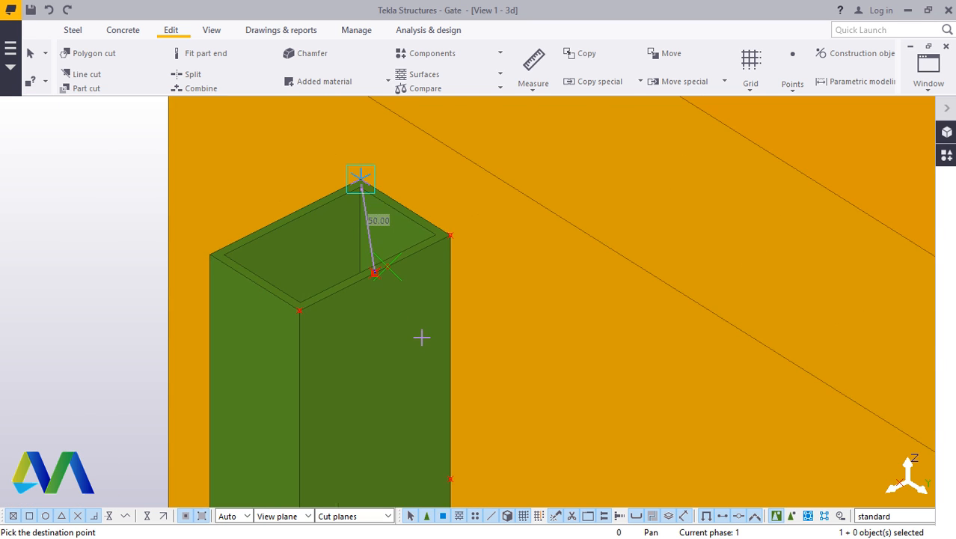
right_click(219, 251)
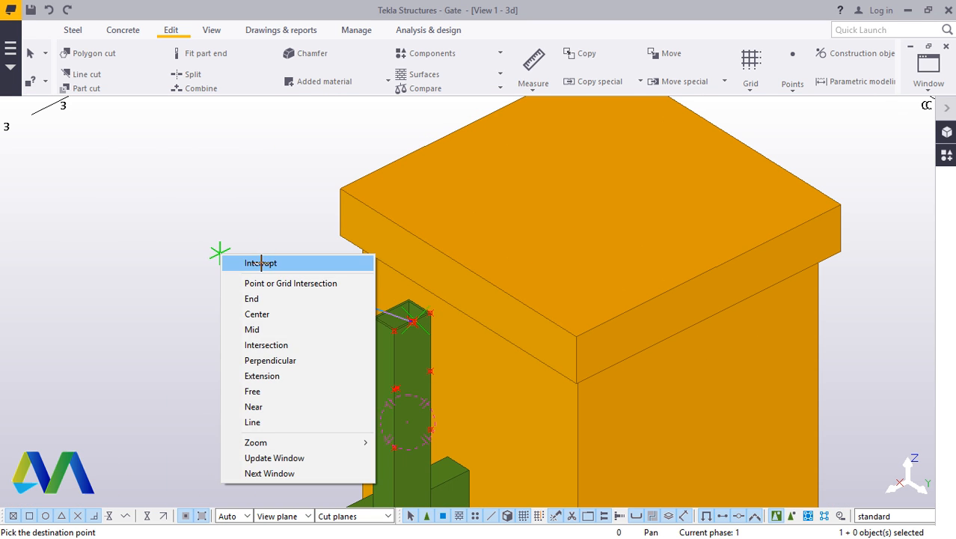
Step: Copy the middle point of the long top edge 5 mm toward the near corner, using the existing offset point as origin and the middle point as destination
click(239, 260)
scroll(419, 322, up, 5)
scroll(397, 314, up, 6)
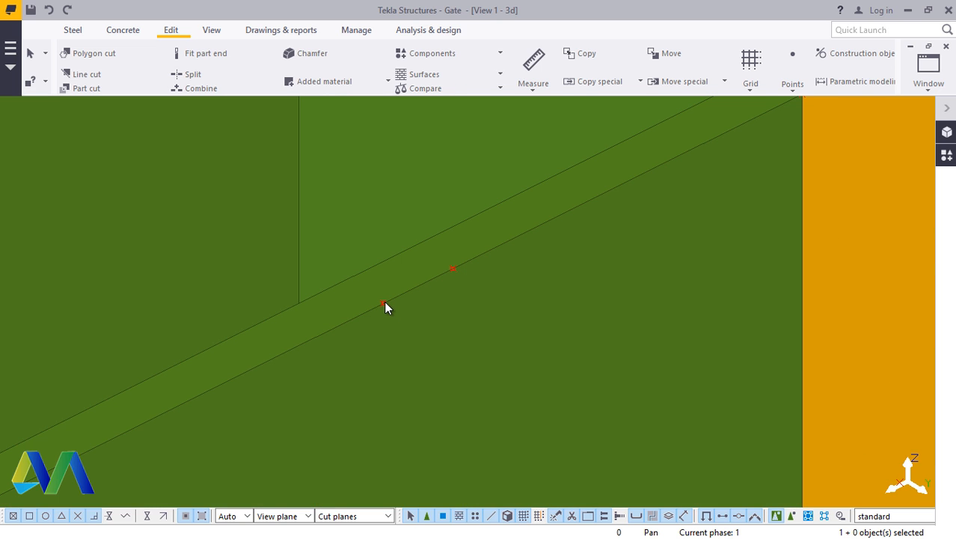
click(384, 302)
right_click(384, 301)
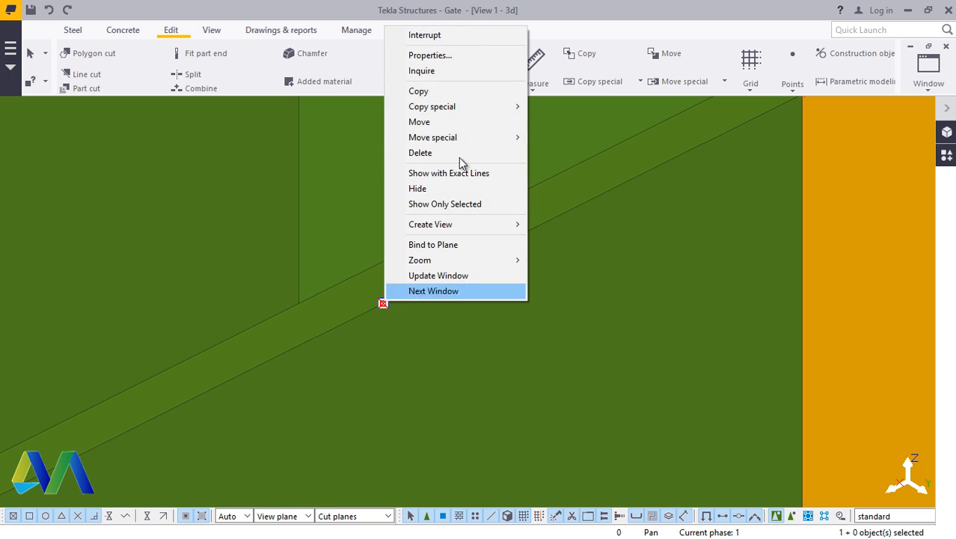
click(435, 91)
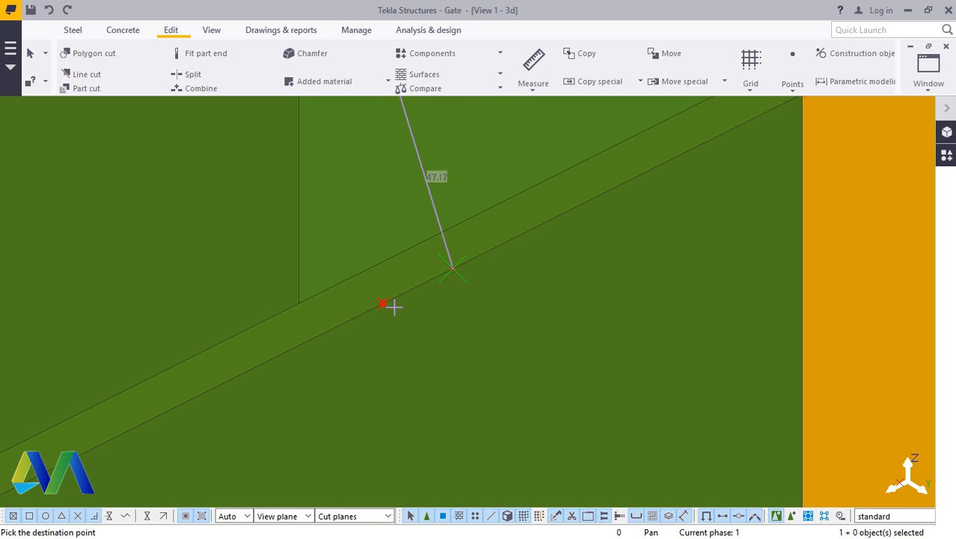
scroll(383, 303, down, 6)
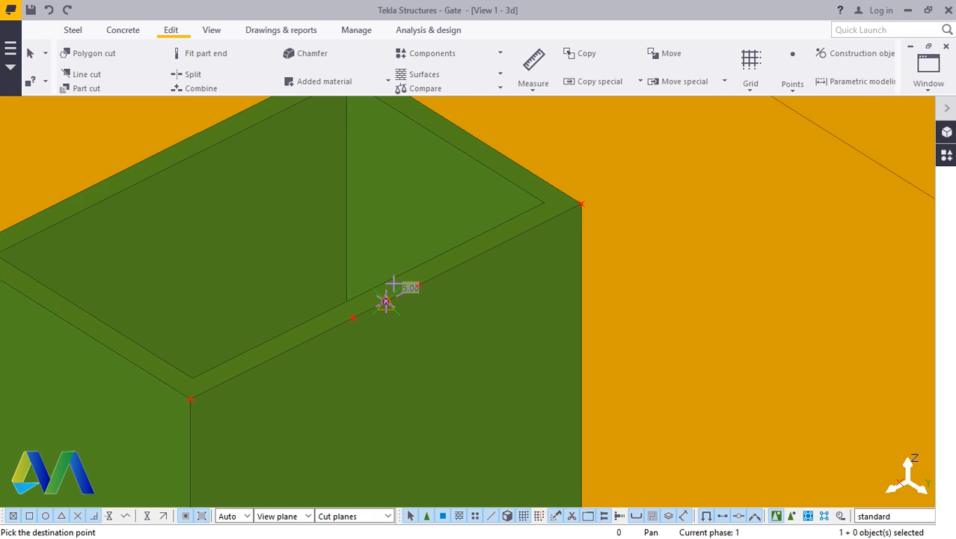
right_click(141, 185)
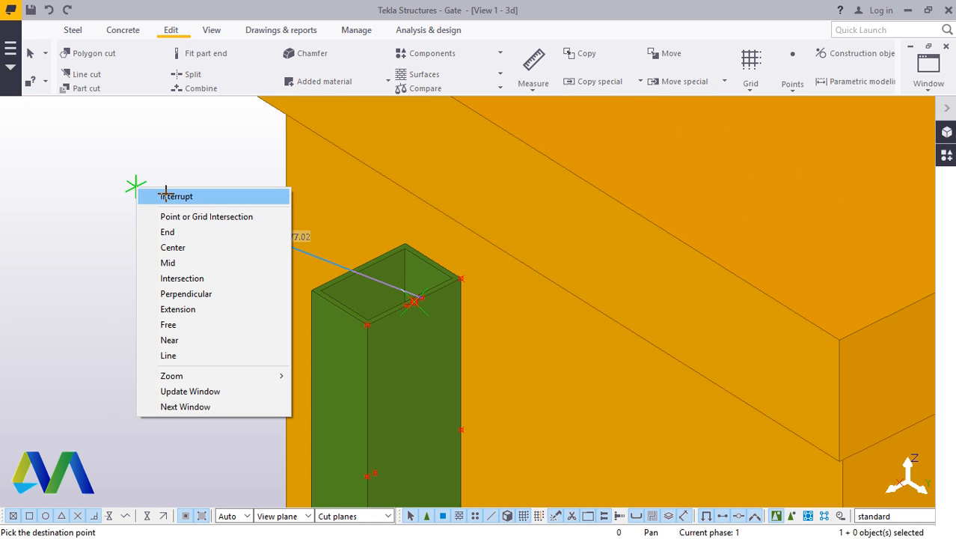
click(160, 196)
scroll(369, 276, up, 3)
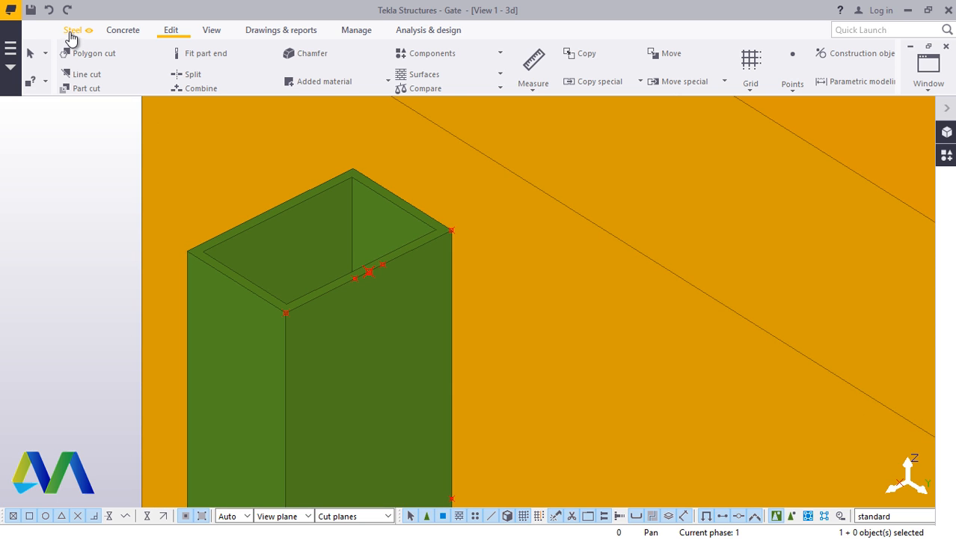
click(73, 30)
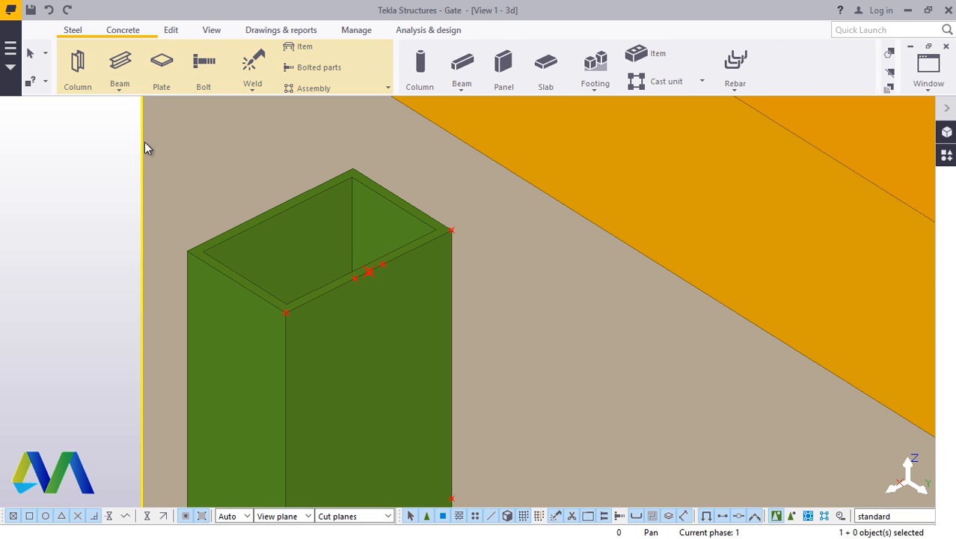
click(179, 90)
scroll(358, 282, up, 5)
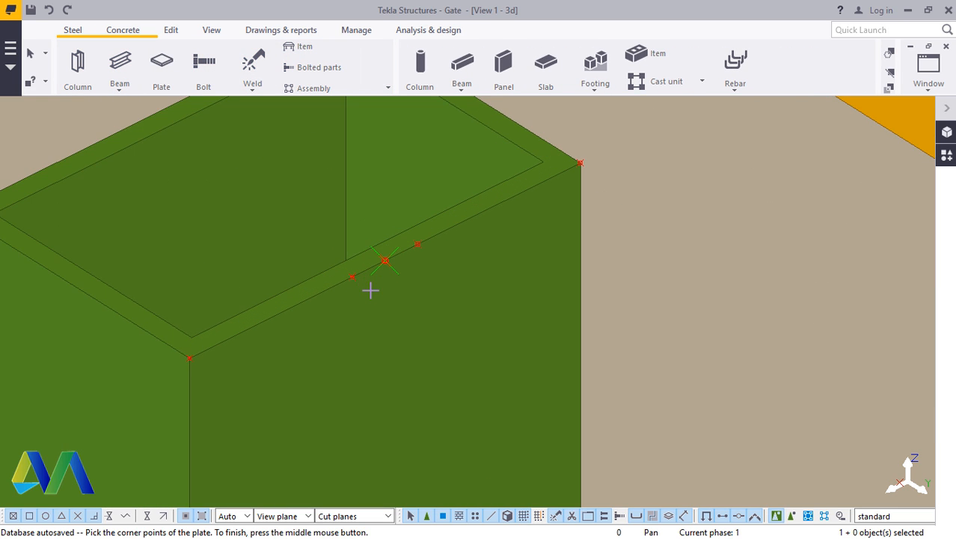
scroll(348, 273, down, 5)
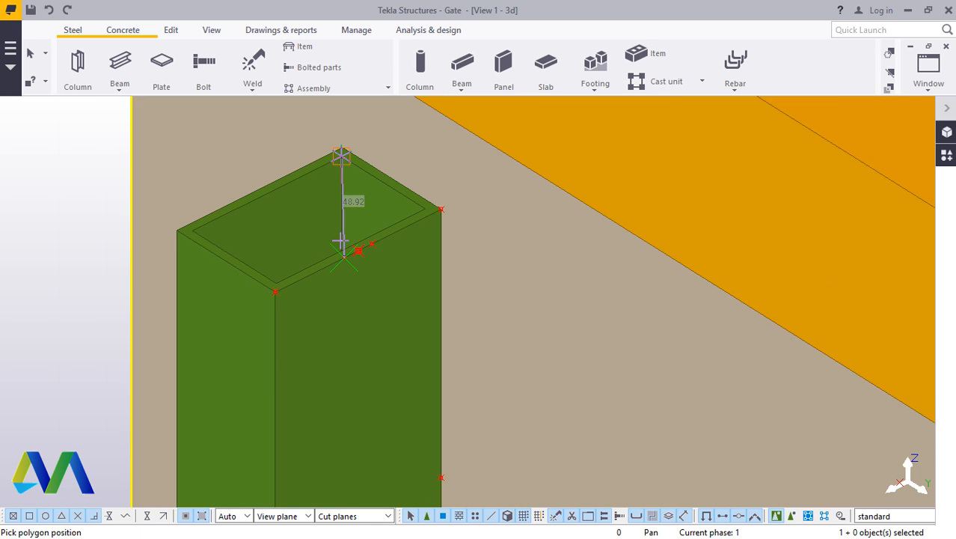
scroll(323, 314, down, 3)
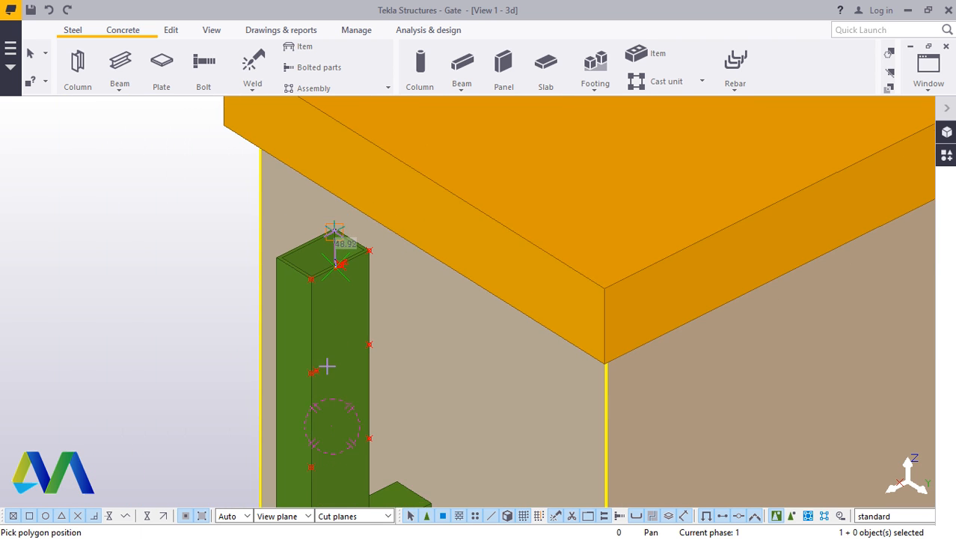
scroll(327, 365, up, 6)
scroll(308, 379, up, 3)
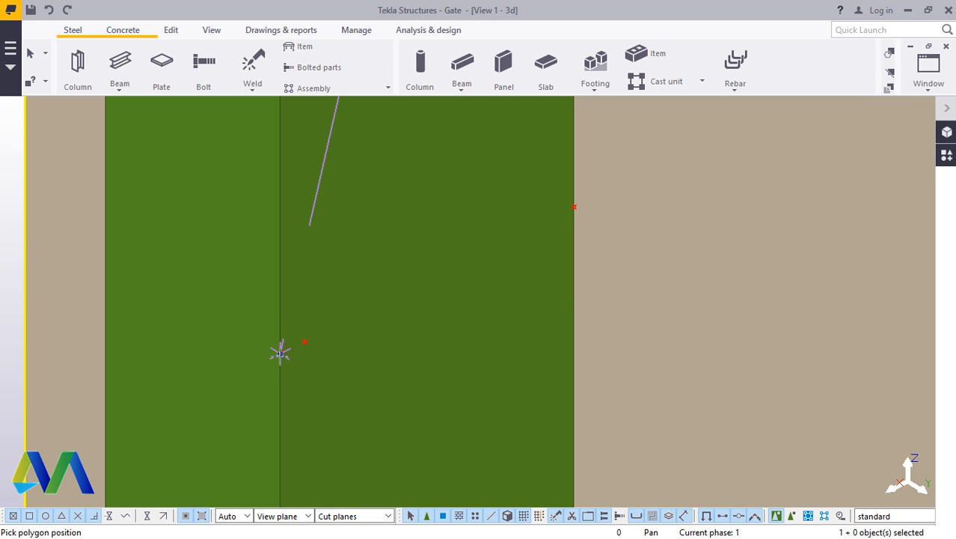
scroll(303, 326, down, 1)
scroll(303, 326, down, 3)
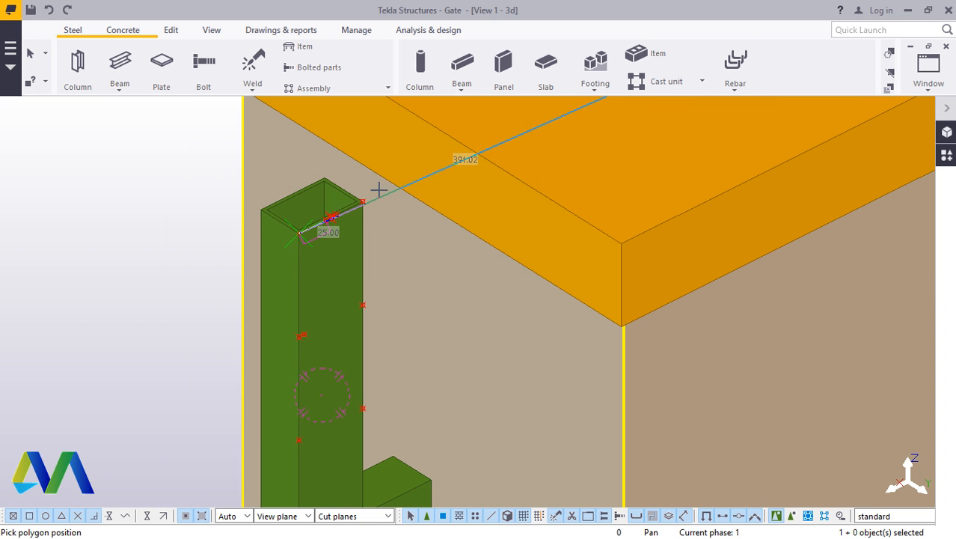
right_click(139, 209)
click(176, 219)
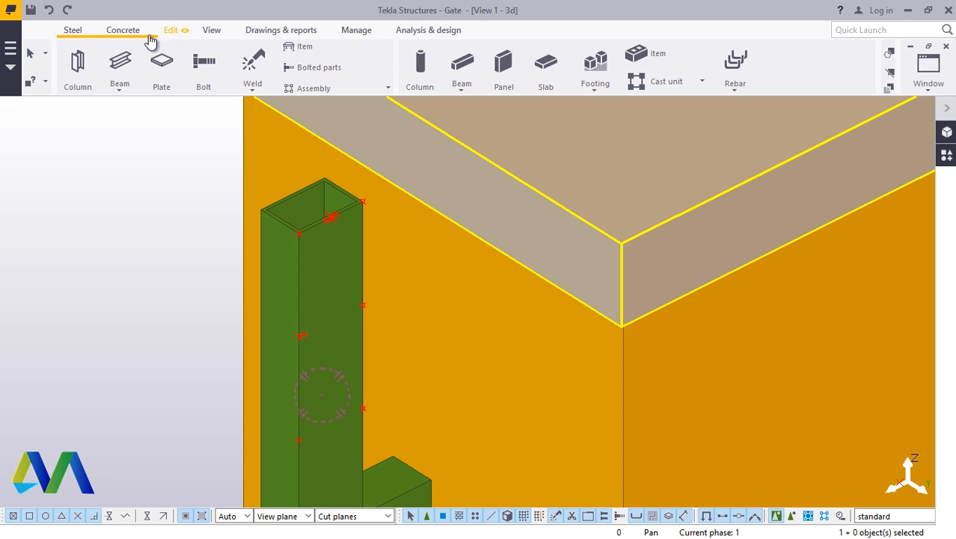
Step: Start a contour plate at the top-edge offset point nearer the near corner, adding corners at the two lower points on the near vertical edge
click(162, 64)
scroll(331, 240, up, 2)
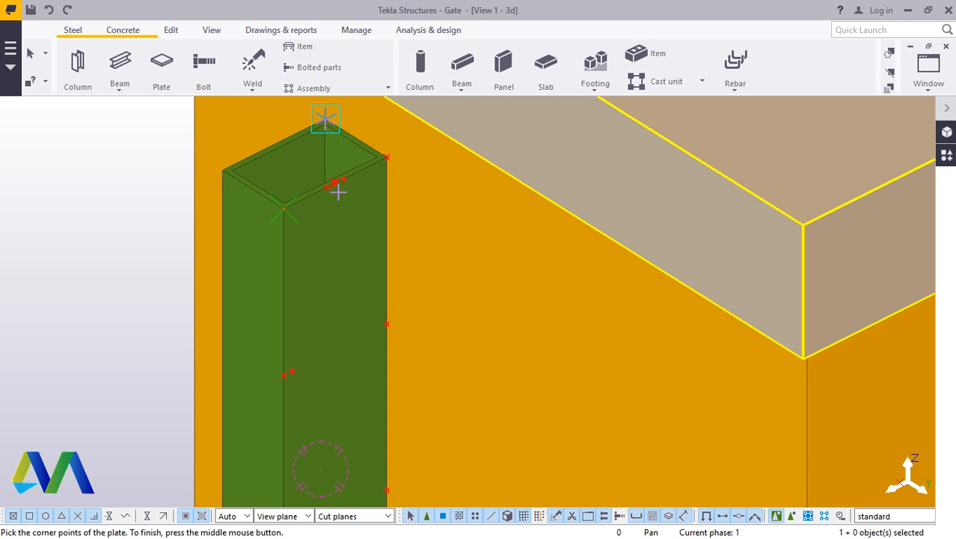
scroll(338, 193, up, 4)
click(295, 182)
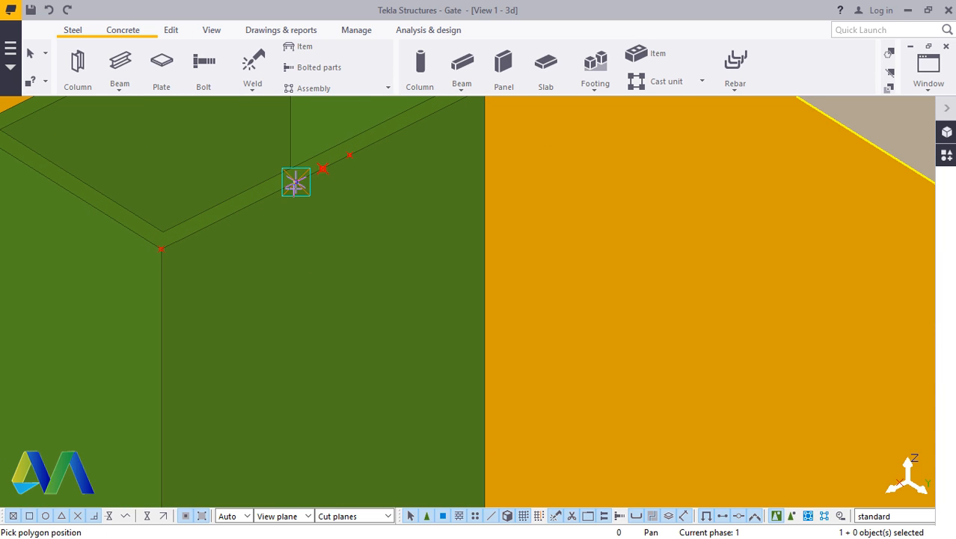
scroll(296, 182, down, 5)
scroll(273, 357, up, 4)
scroll(249, 367, up, 4)
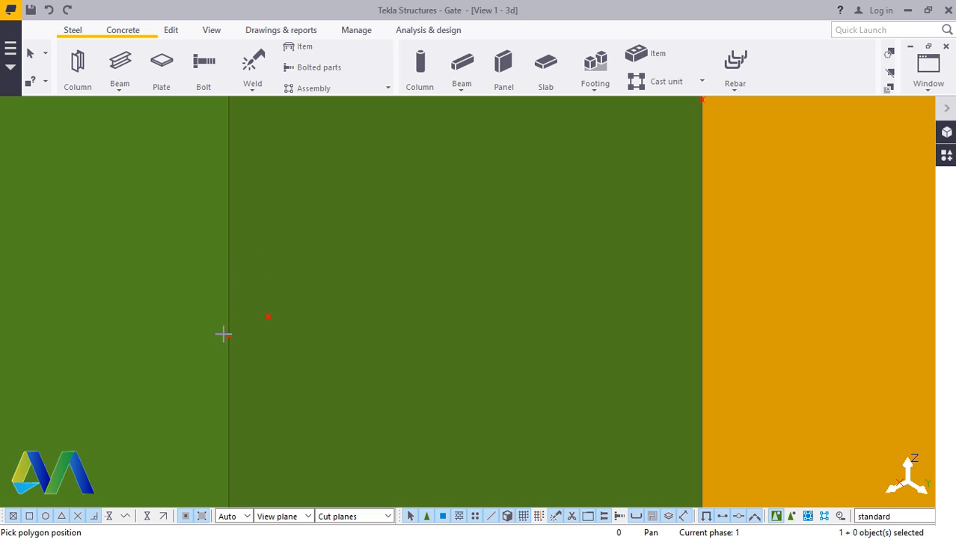
scroll(223, 335, down, 3)
click(241, 331)
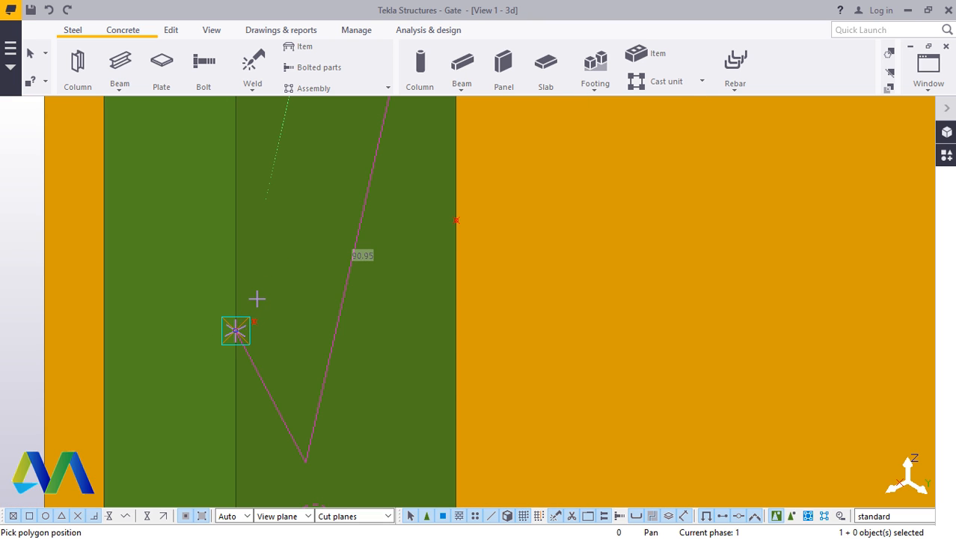
scroll(256, 291, down, 6)
scroll(273, 359, up, 4)
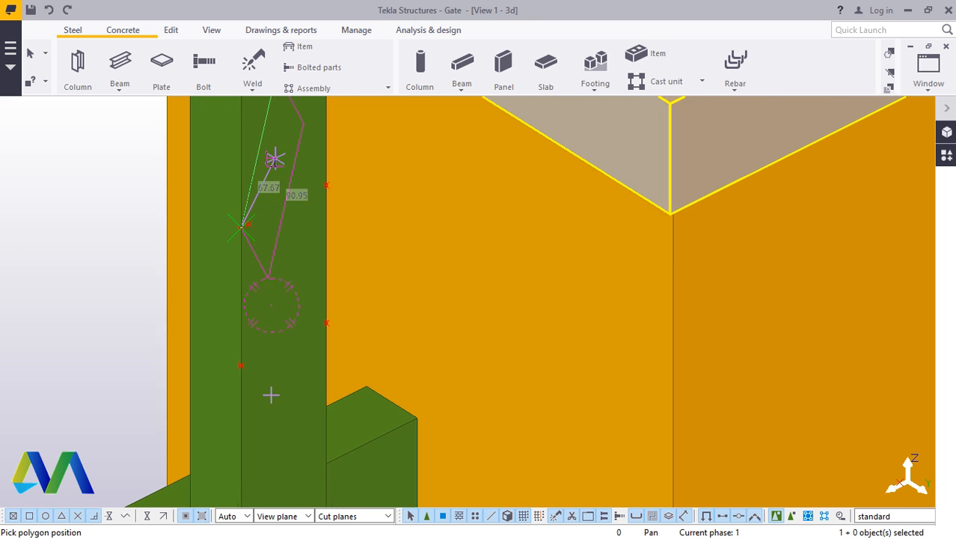
click(238, 360)
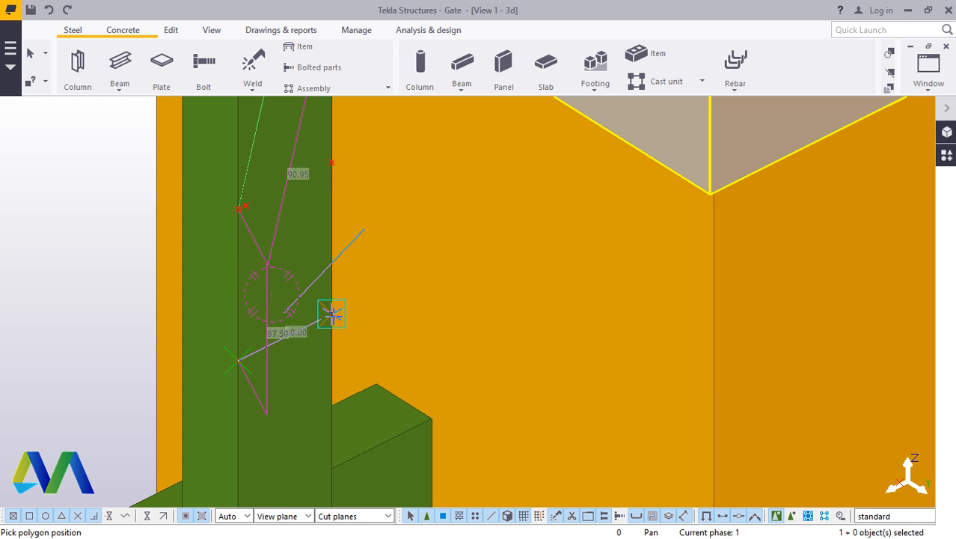
Step: Continue the plate outline through the two points on the opposite vertical edge and the other top-edge offset point, and close it at the start
click(332, 315)
scroll(329, 318, down, 2)
scroll(337, 218, up, 4)
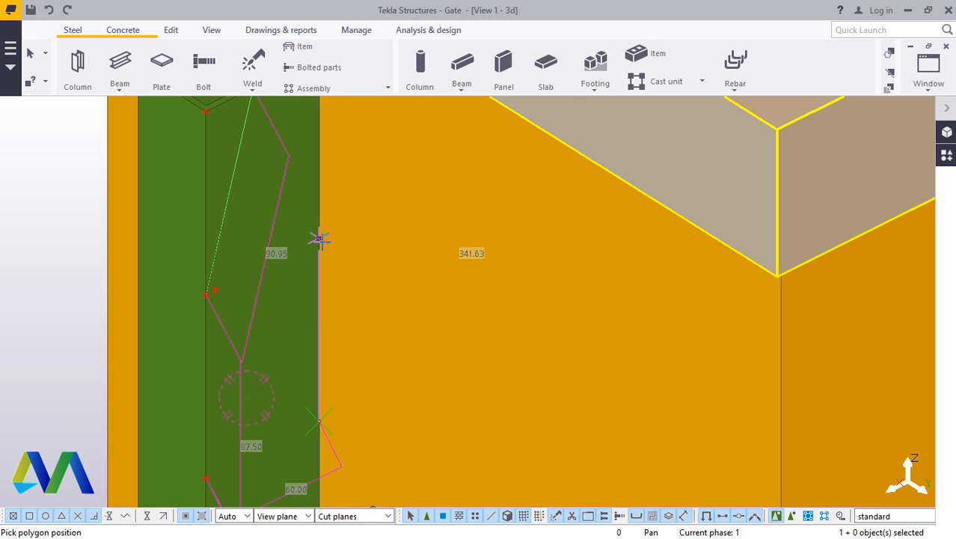
scroll(299, 316, down, 2)
scroll(276, 142, up, 4)
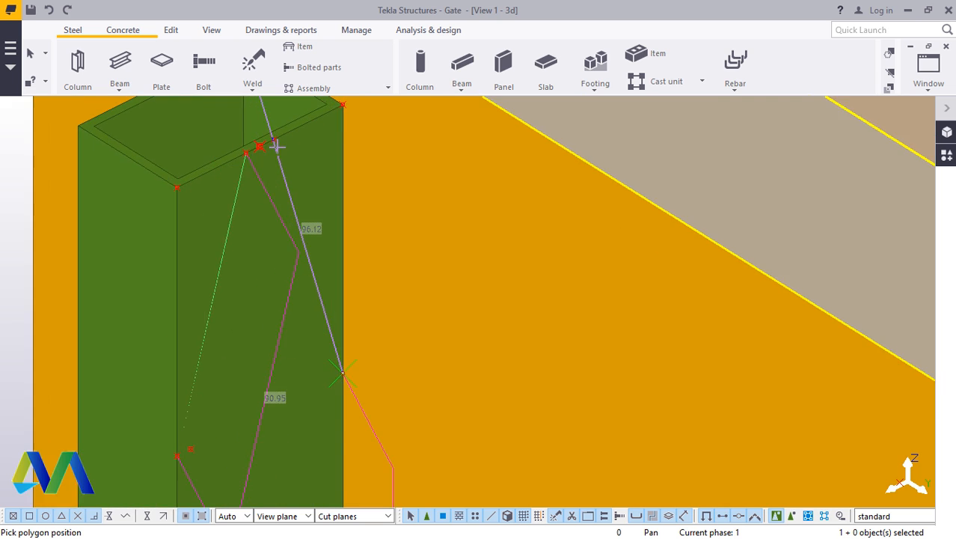
scroll(276, 146, up, 4)
click(273, 142)
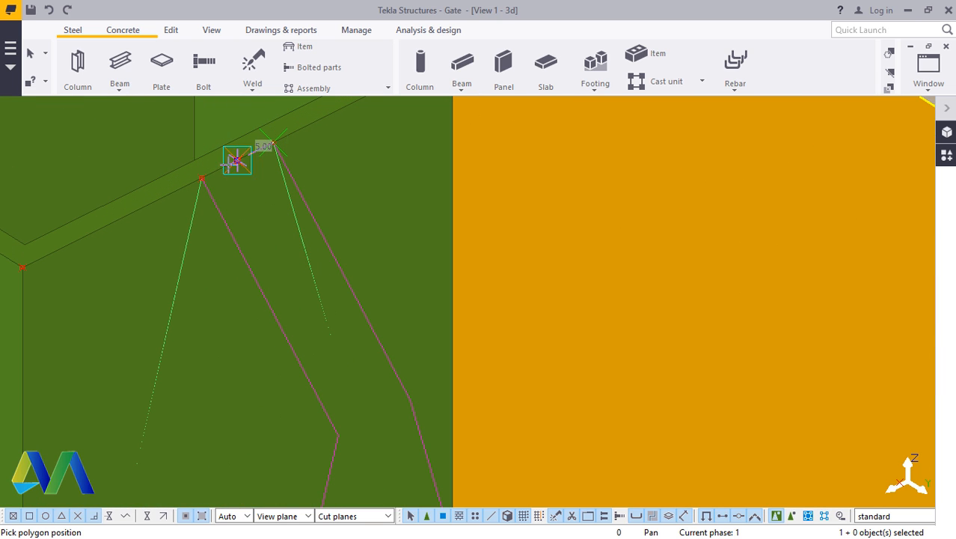
click(202, 184)
scroll(247, 190, down, 6)
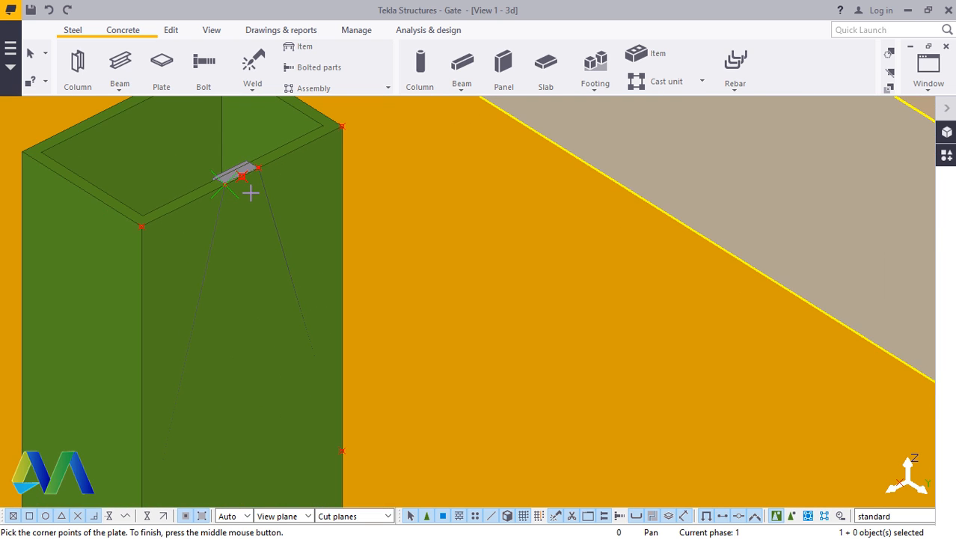
Step: Set the new contour plate's depth position to Behind, keeping profile PLT4, and apply the change to the plate
scroll(265, 210, up, 7)
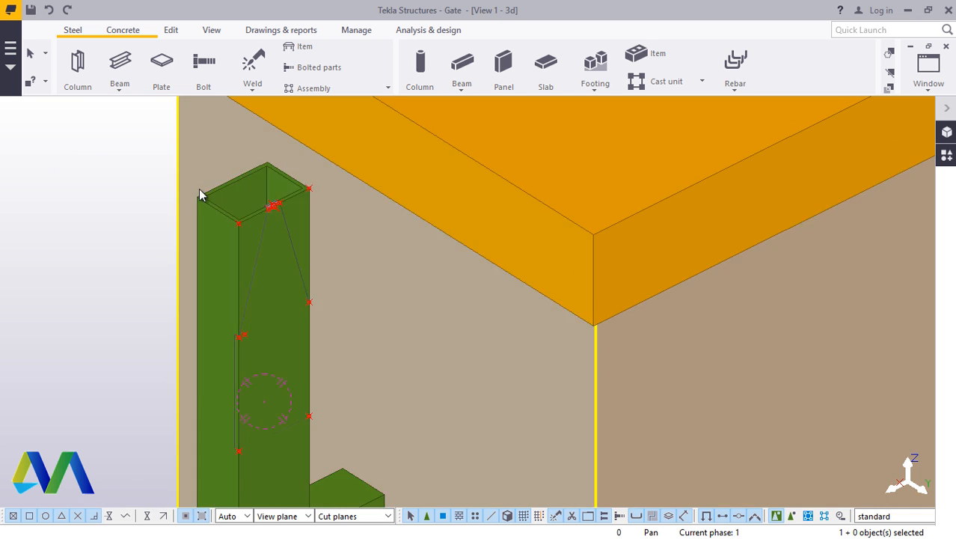
scroll(214, 222, up, 6)
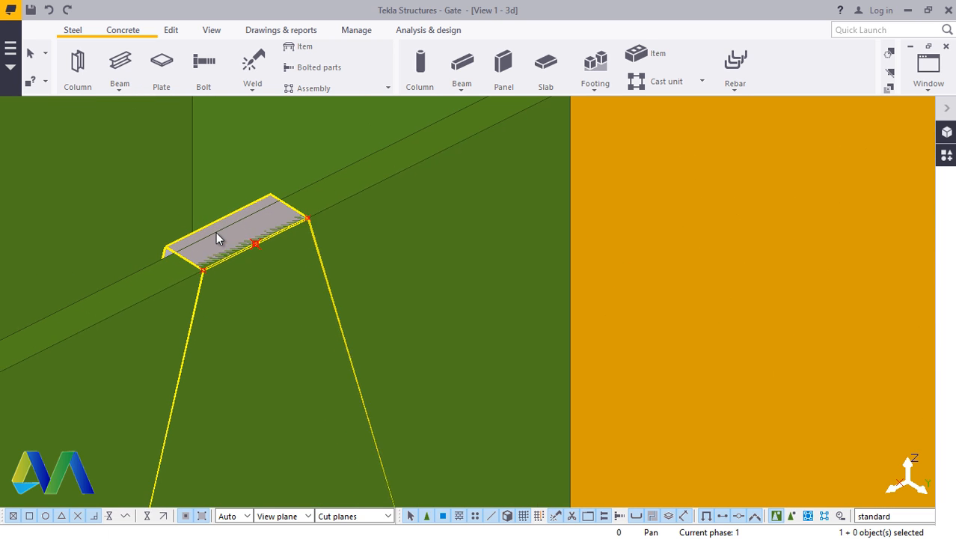
double_click(214, 221)
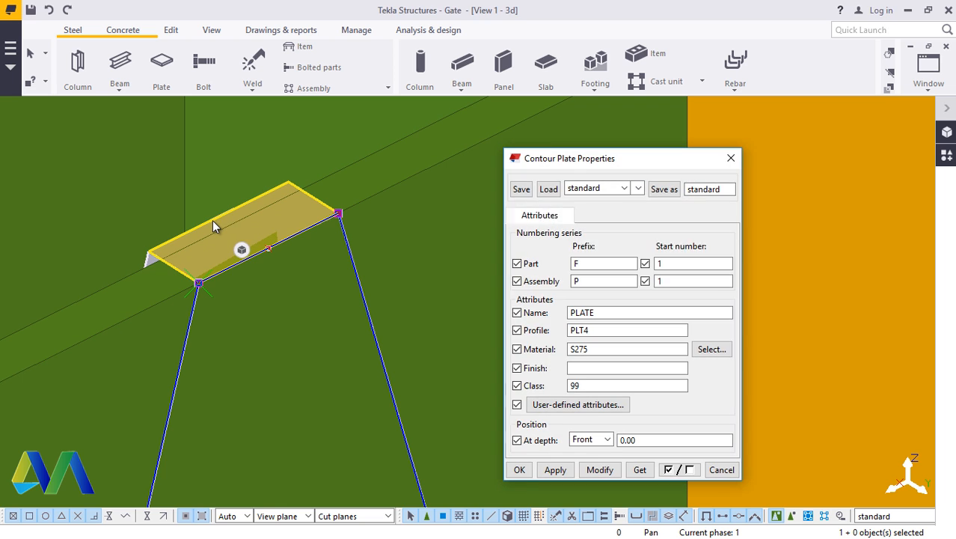
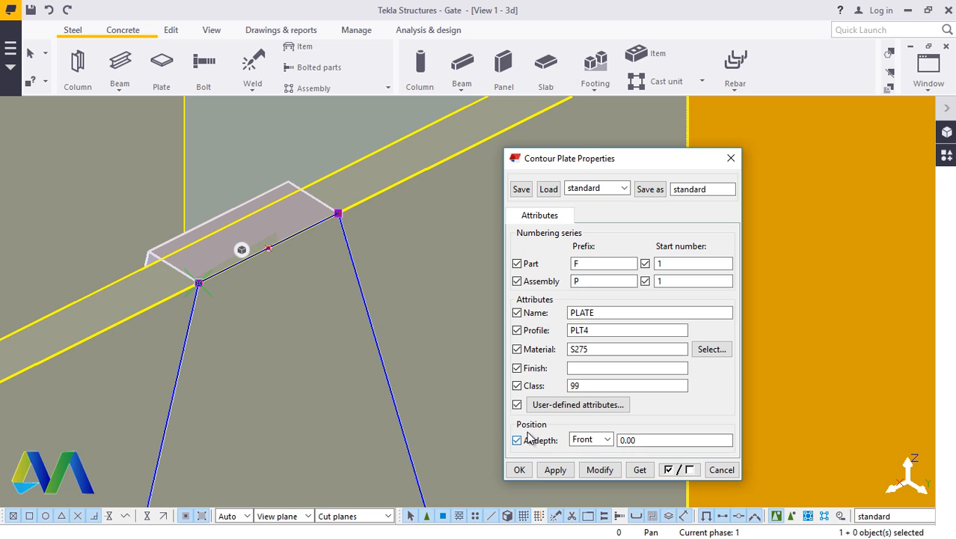
click(608, 440)
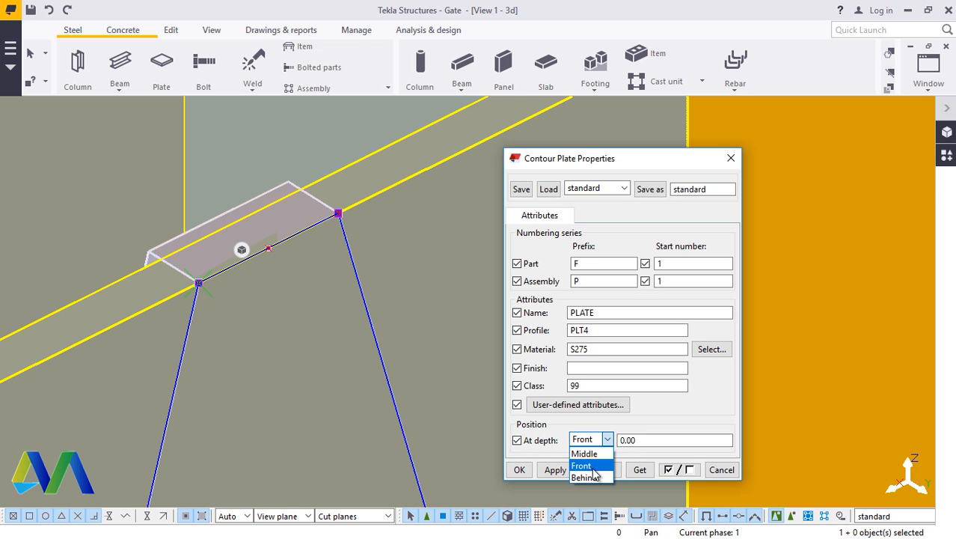
click(591, 477)
click(600, 470)
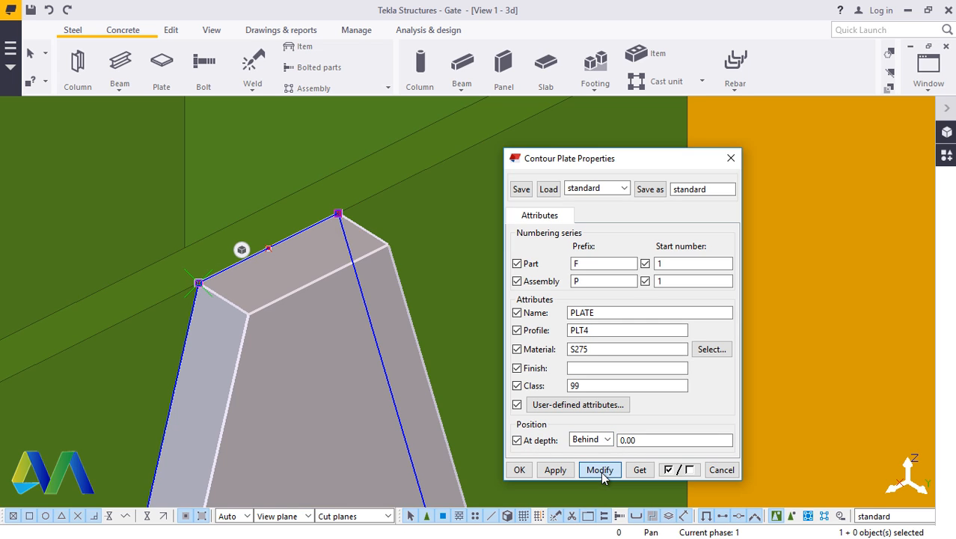
click(557, 471)
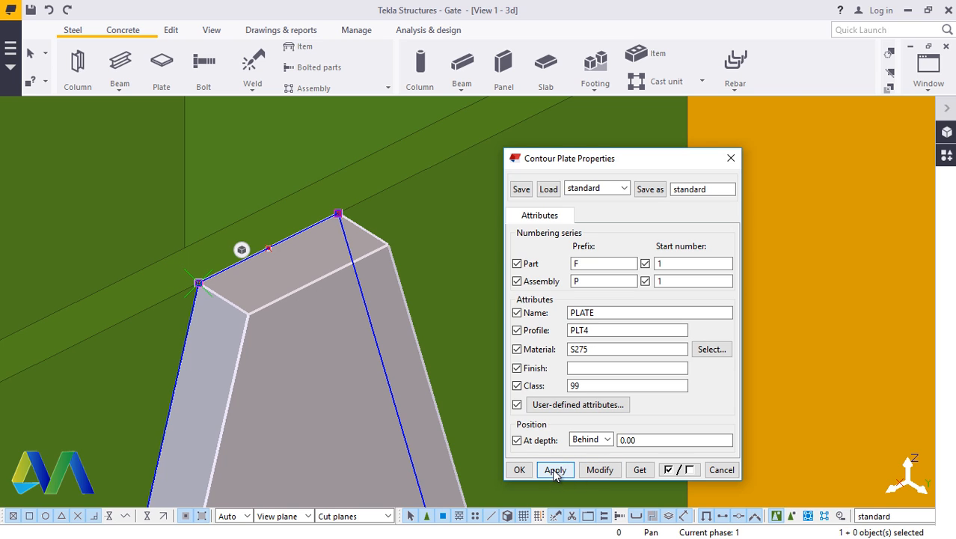
click(591, 329)
click(518, 470)
Step: Move the tapered plate from the midpoint of its bottom thickness edge to the midpoint of the hollow post's short top edge
scroll(438, 348, down, 10)
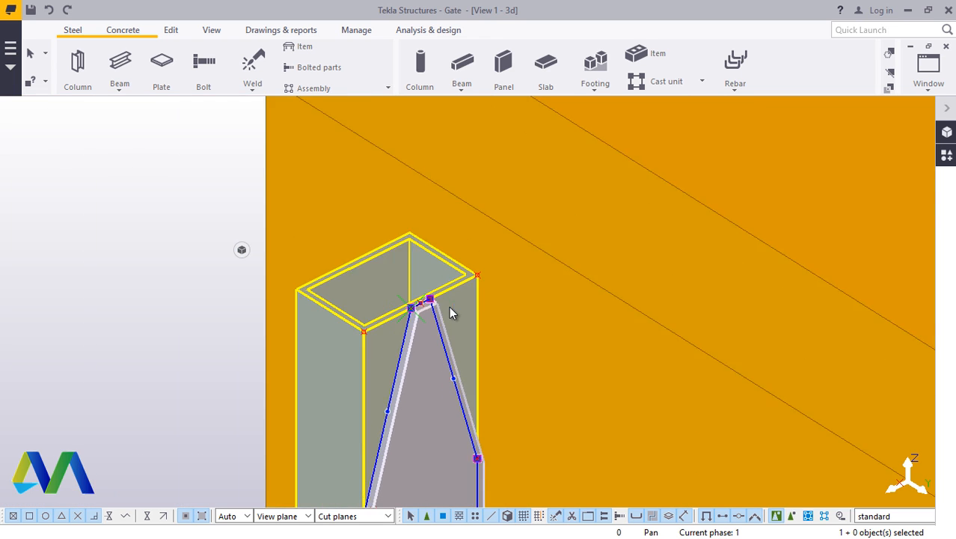
right_click(198, 237)
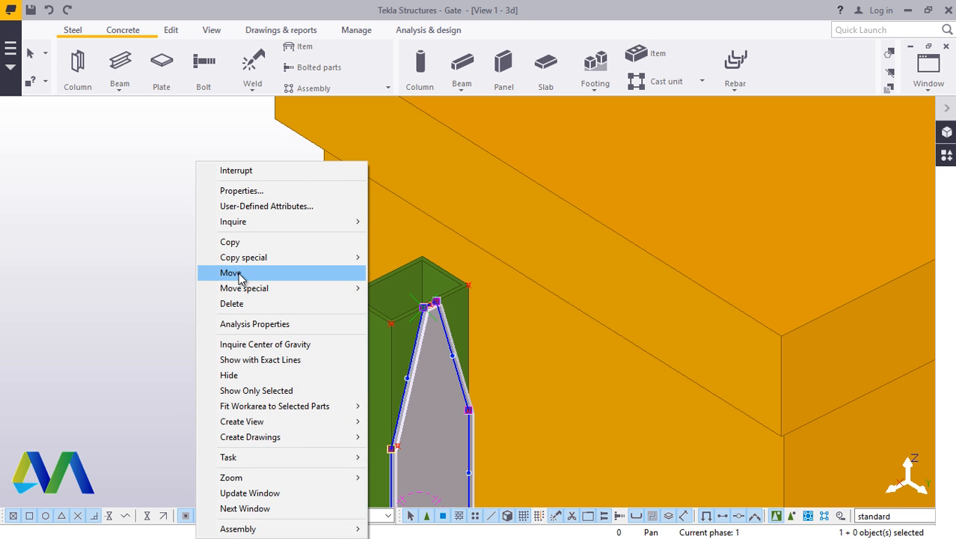
click(240, 273)
scroll(288, 251, up, 8)
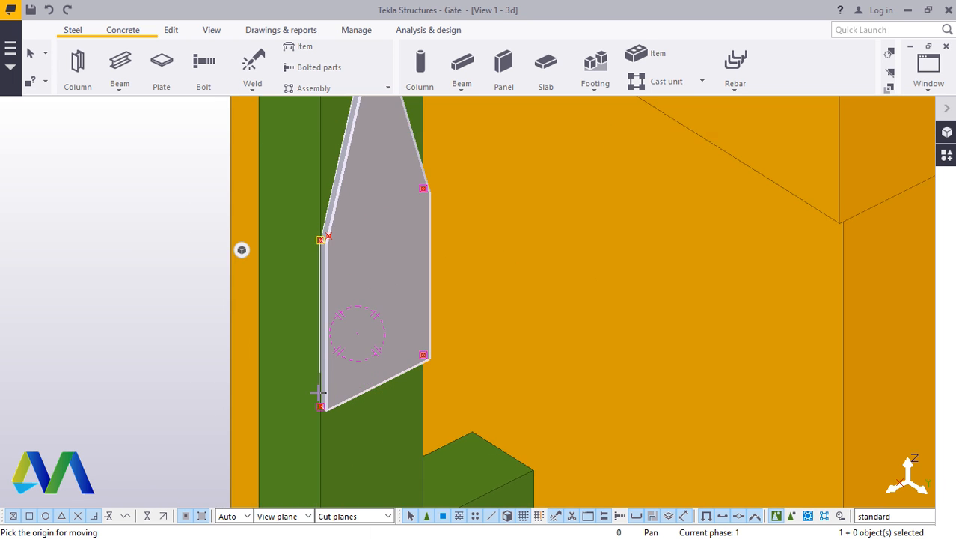
scroll(320, 419, up, 6)
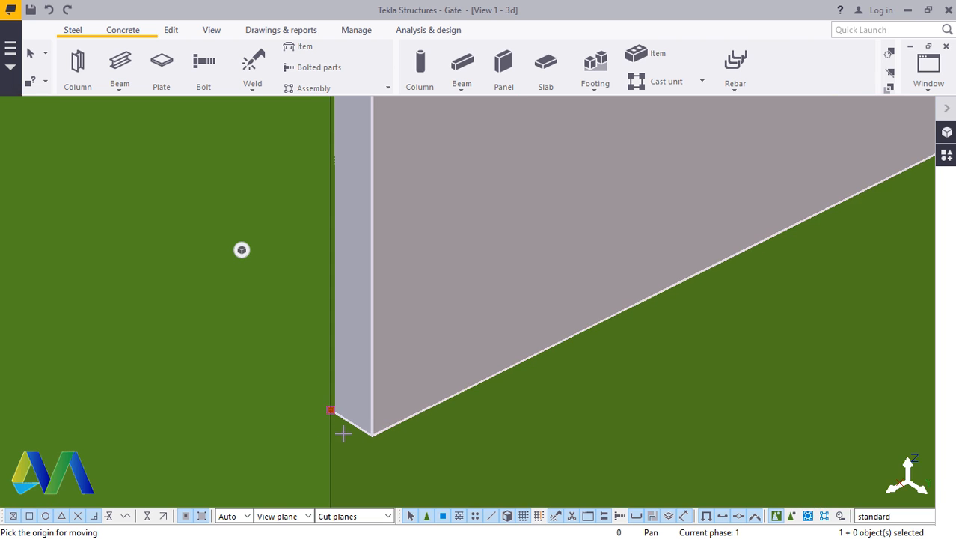
scroll(341, 439, down, 6)
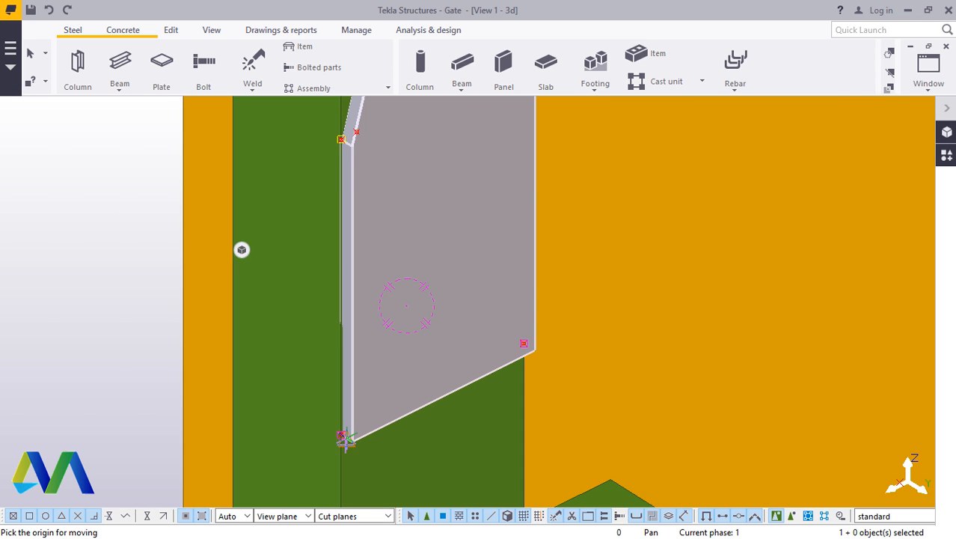
scroll(363, 202, up, 8)
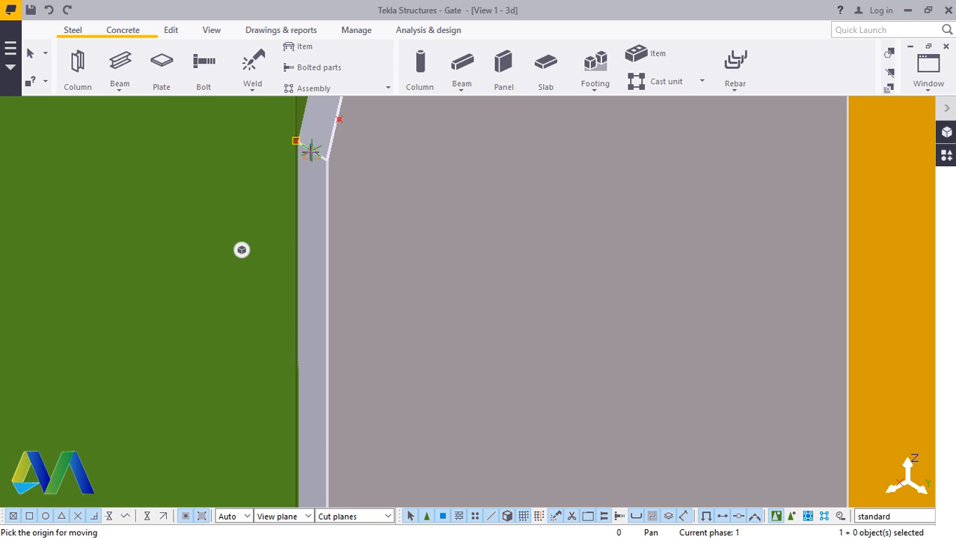
scroll(309, 148, up, 2)
scroll(283, 214, down, 3)
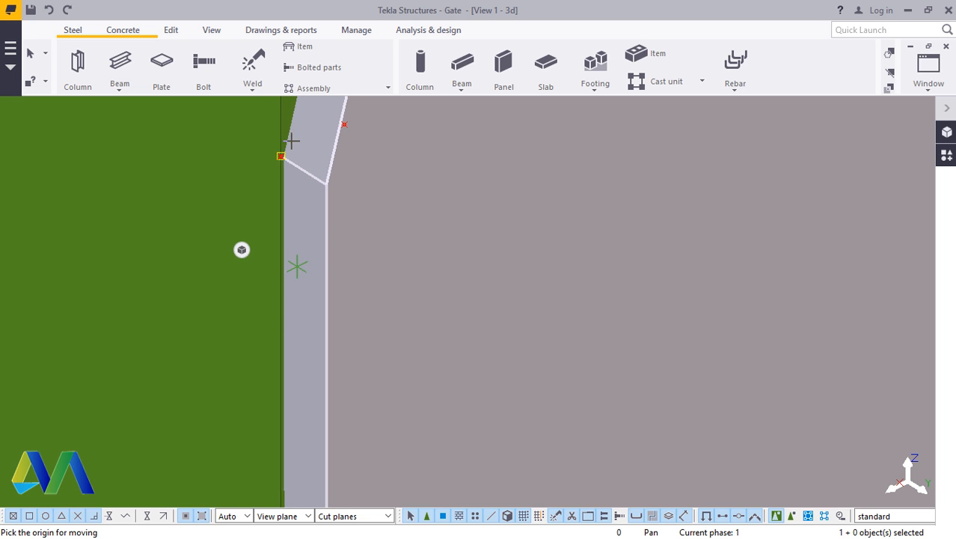
scroll(278, 171, up, 7)
scroll(292, 291, down, 6)
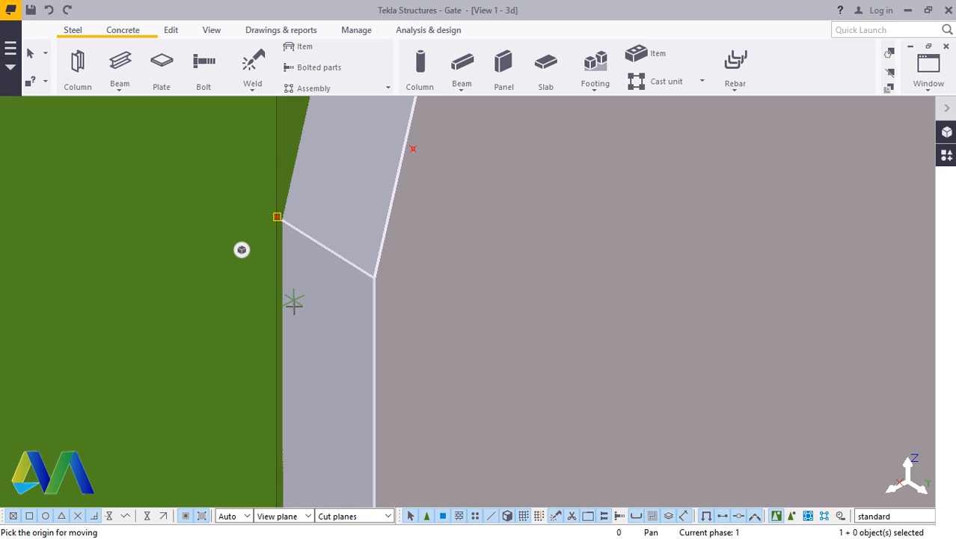
scroll(320, 325, down, 4)
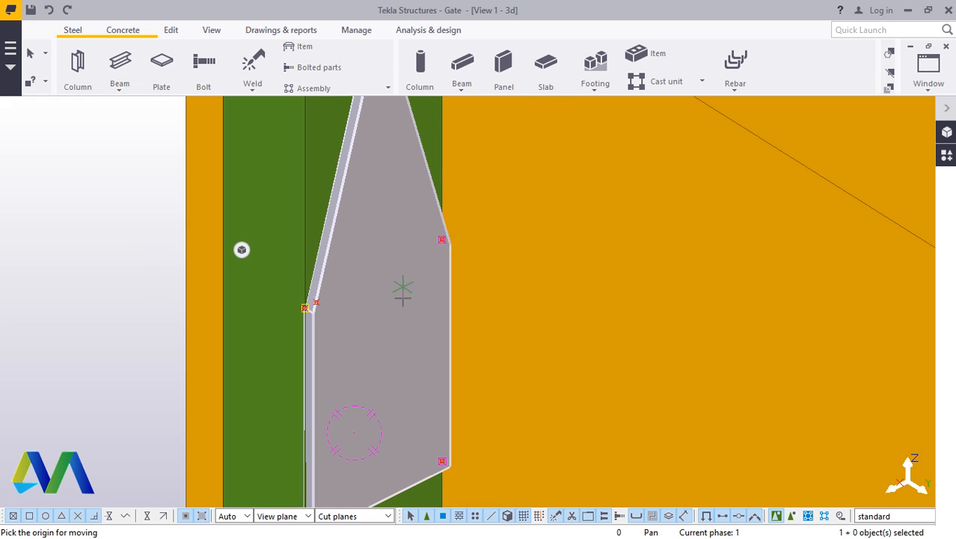
scroll(329, 473, up, 8)
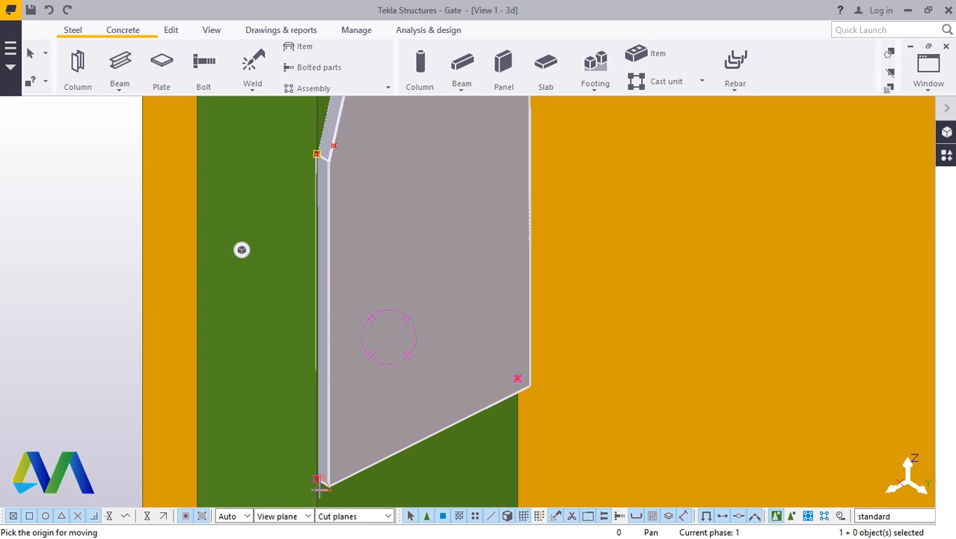
scroll(332, 476, down, 1)
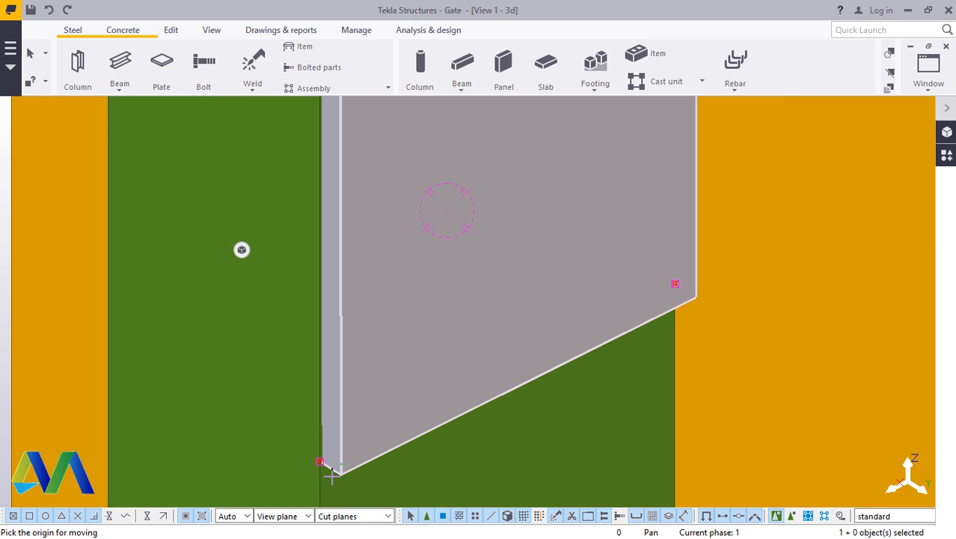
scroll(330, 469, down, 5)
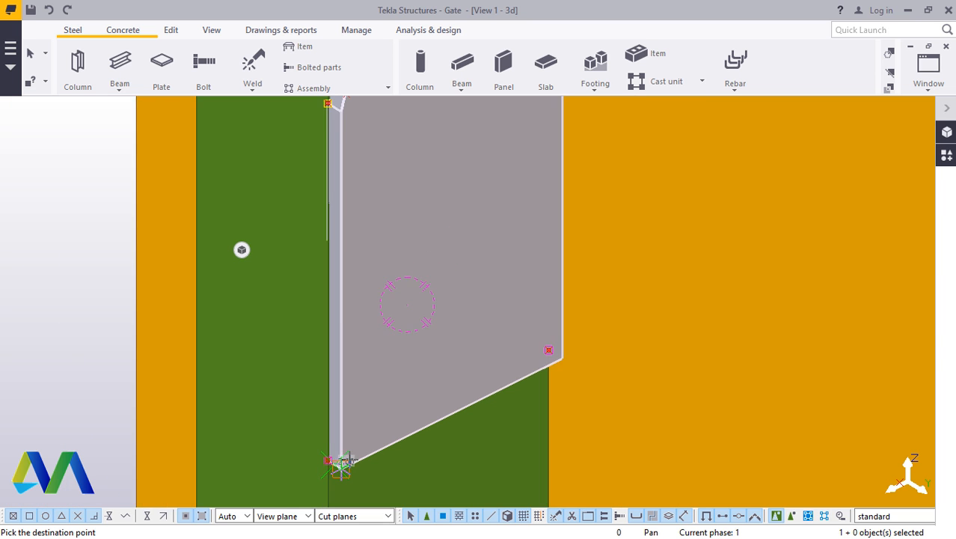
scroll(310, 205, up, 4)
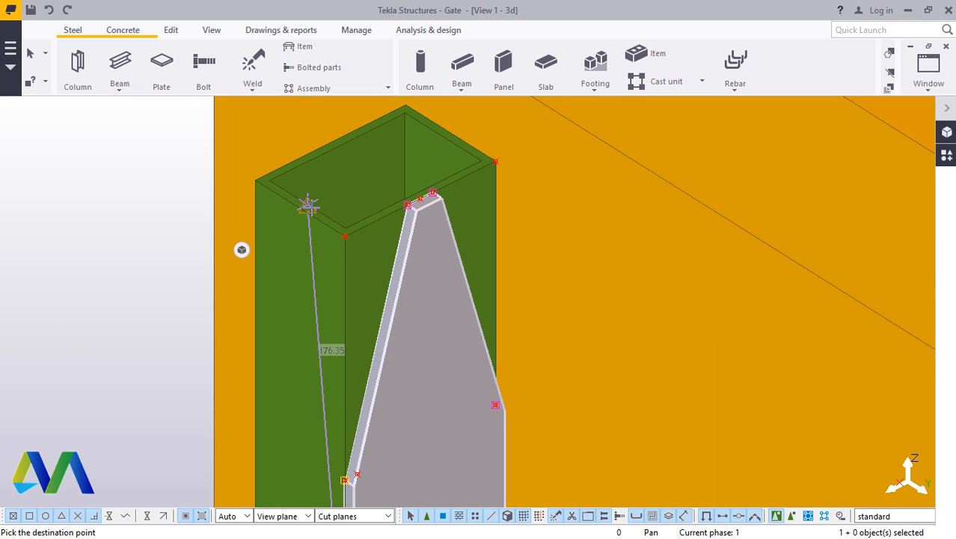
scroll(351, 261, down, 2)
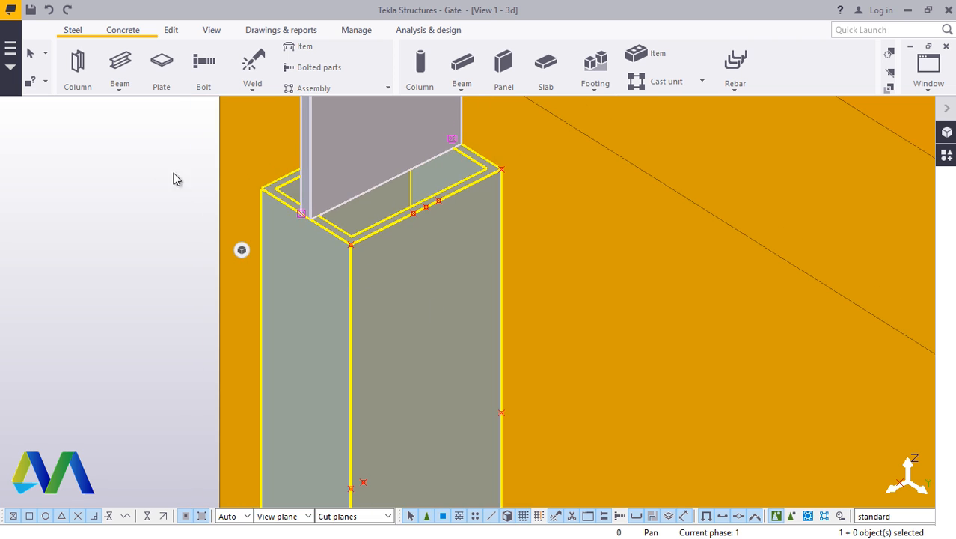
click(126, 157)
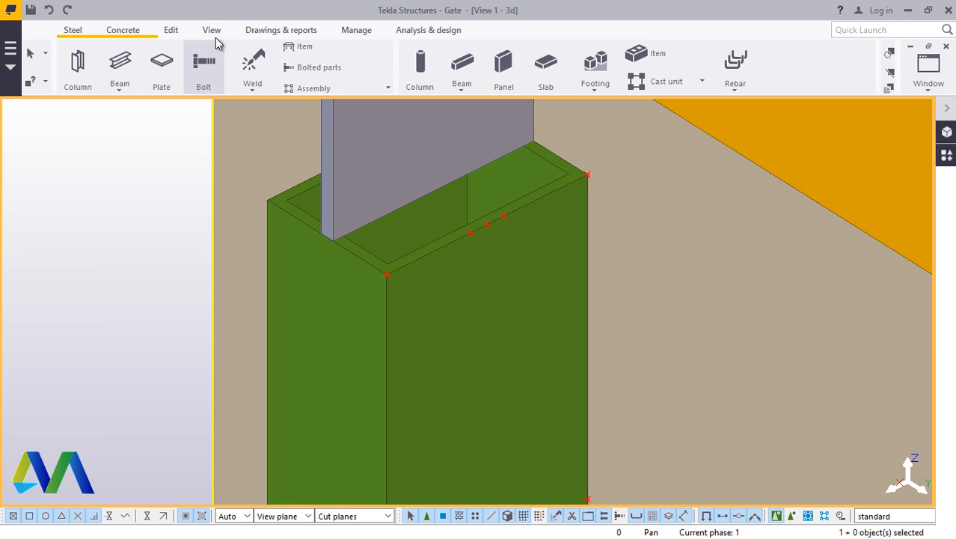
Step: Start a rotated copy of the raised tapered plate, with one copy at 90 degrees around a line
click(214, 30)
click(500, 74)
click(513, 121)
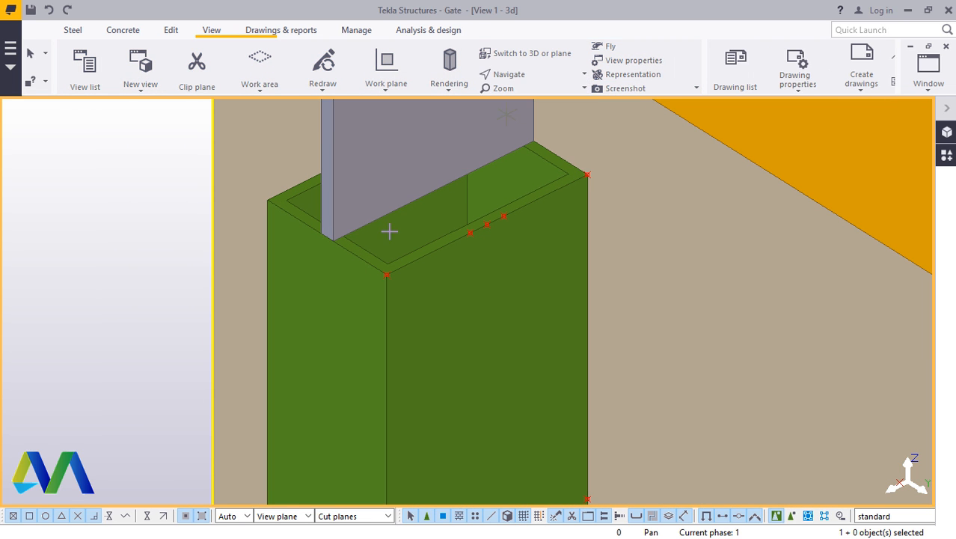
drag(330, 235, 443, 337)
right_click(181, 190)
click(230, 202)
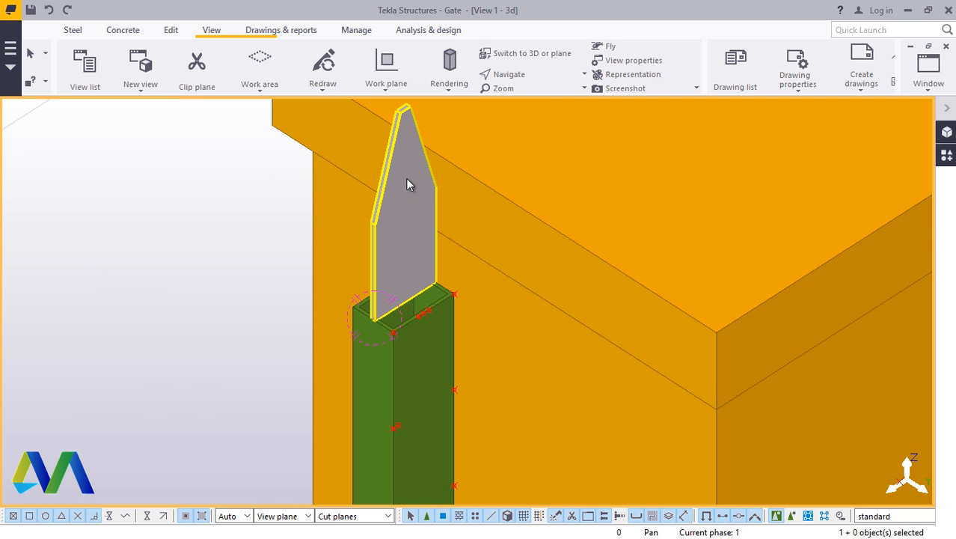
click(408, 180)
right_click(202, 185)
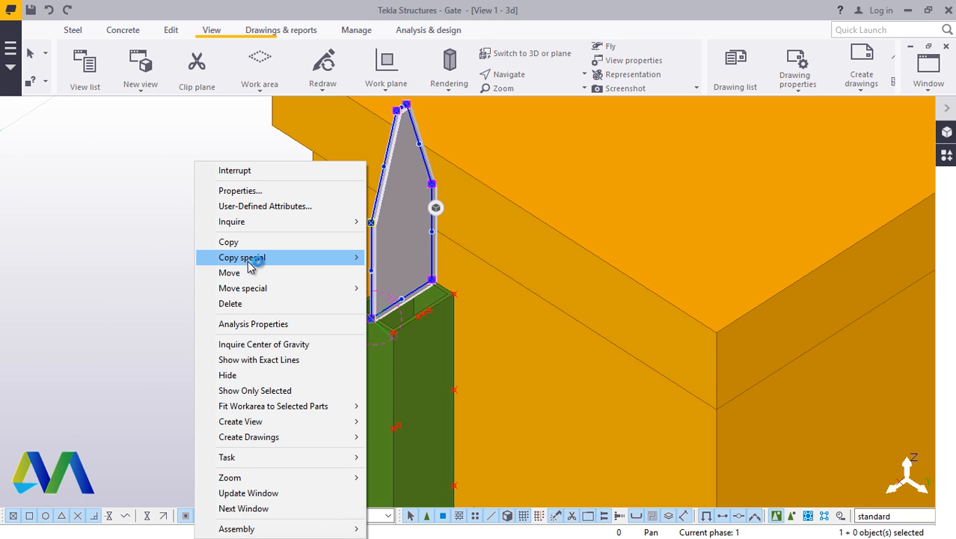
mouse_move(250, 264)
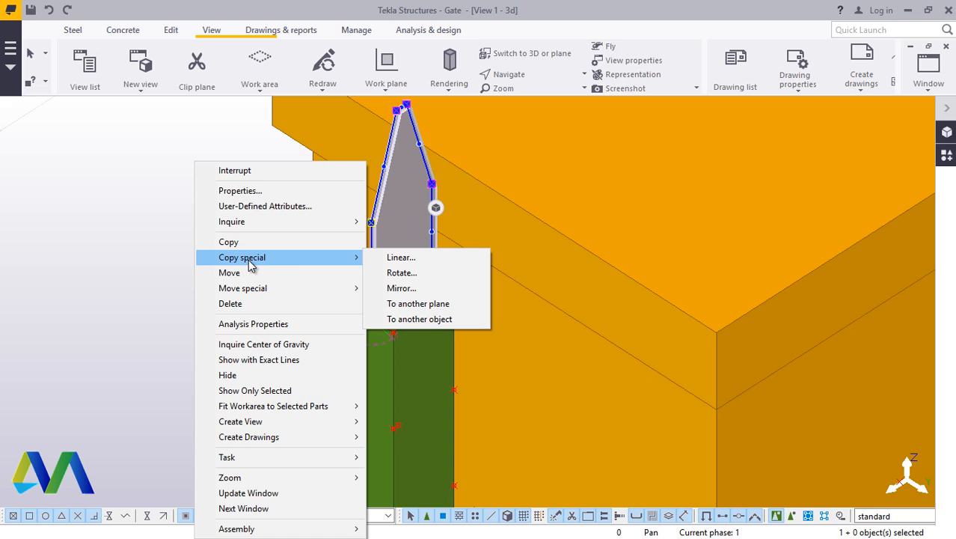
click(410, 276)
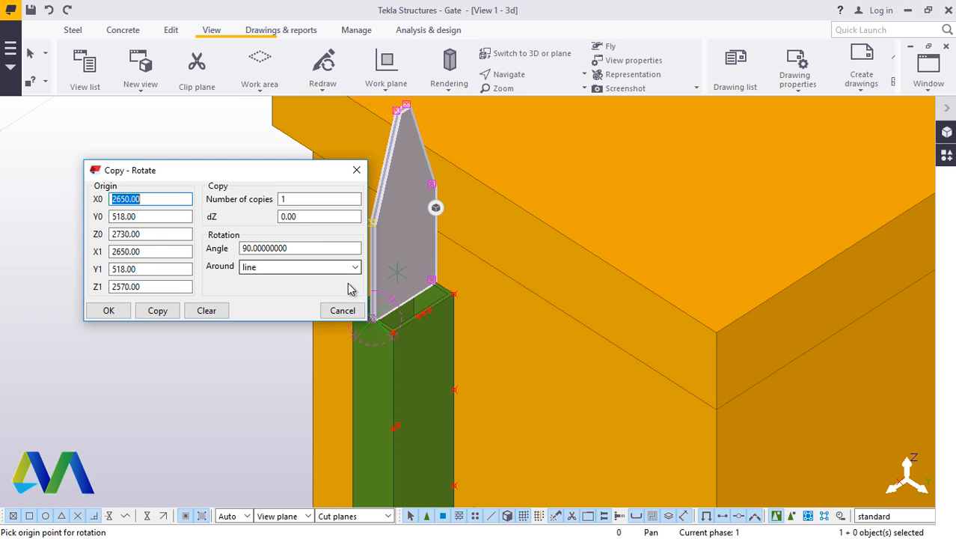
click(354, 268)
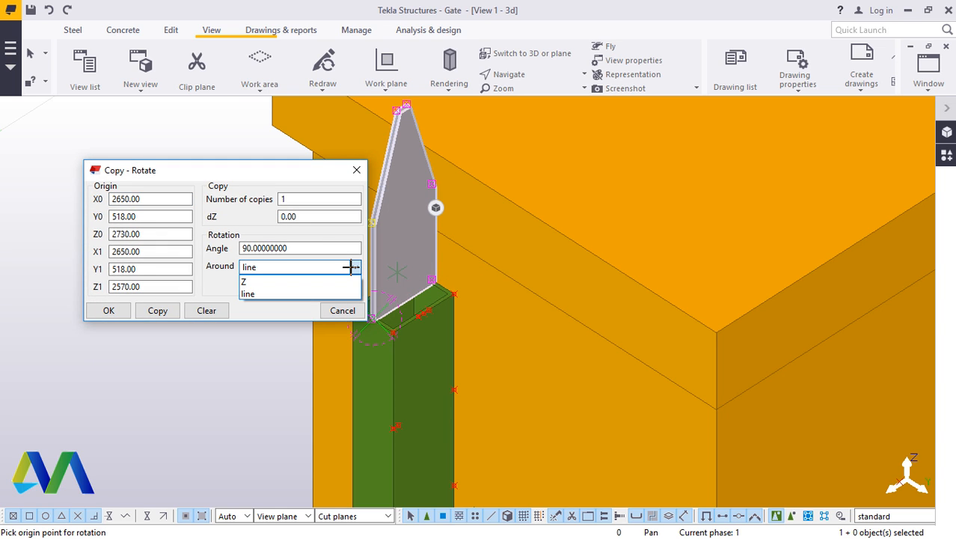
click(292, 293)
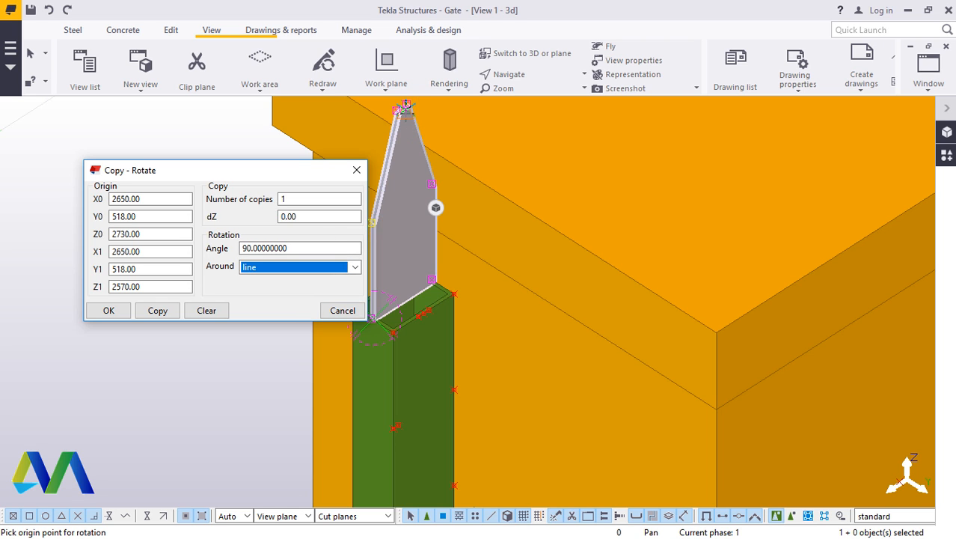
Step: Define the rotation axis through the middle of the plate's top and bottom edges and create the crossing copy
scroll(436, 207, up, 6)
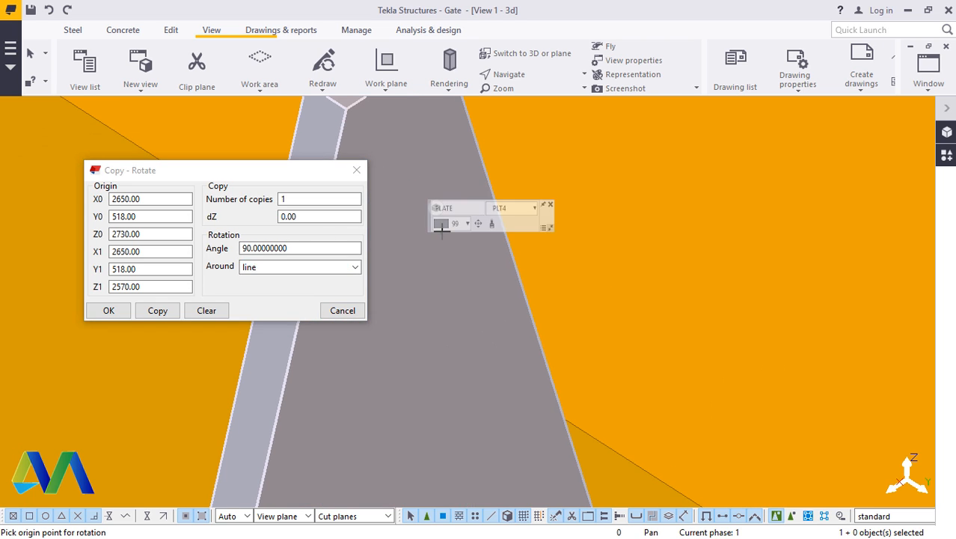
scroll(441, 230, down, 1)
click(401, 110)
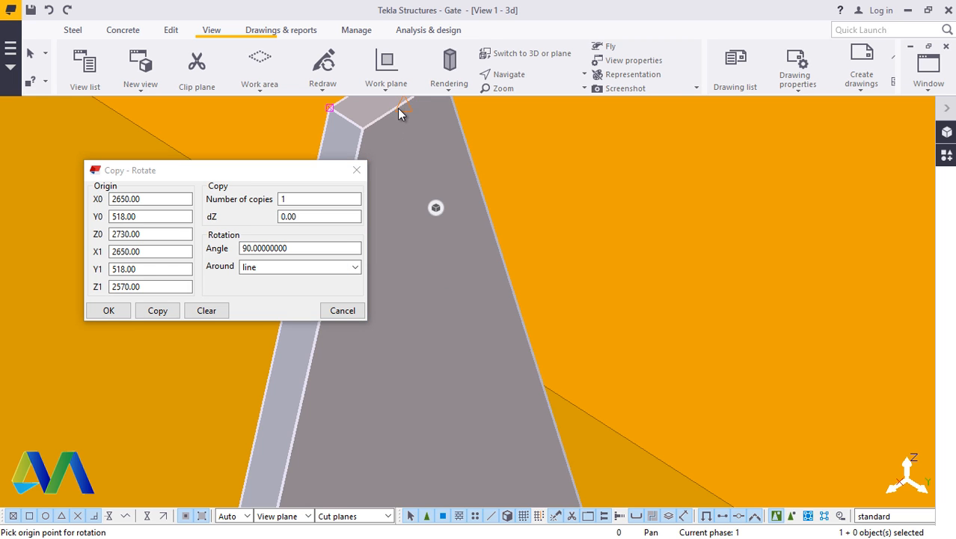
scroll(409, 251, down, 5)
scroll(408, 458, up, 5)
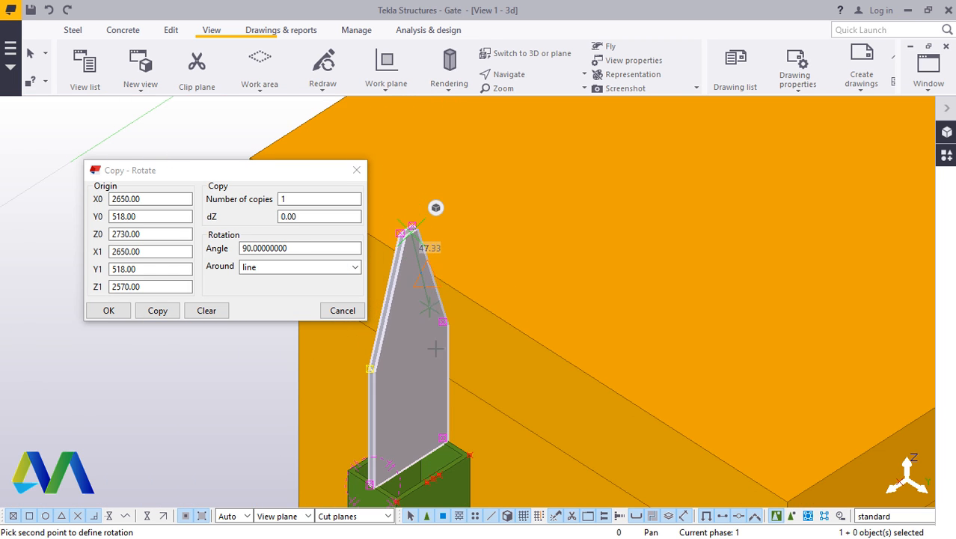
scroll(408, 458, up, 1)
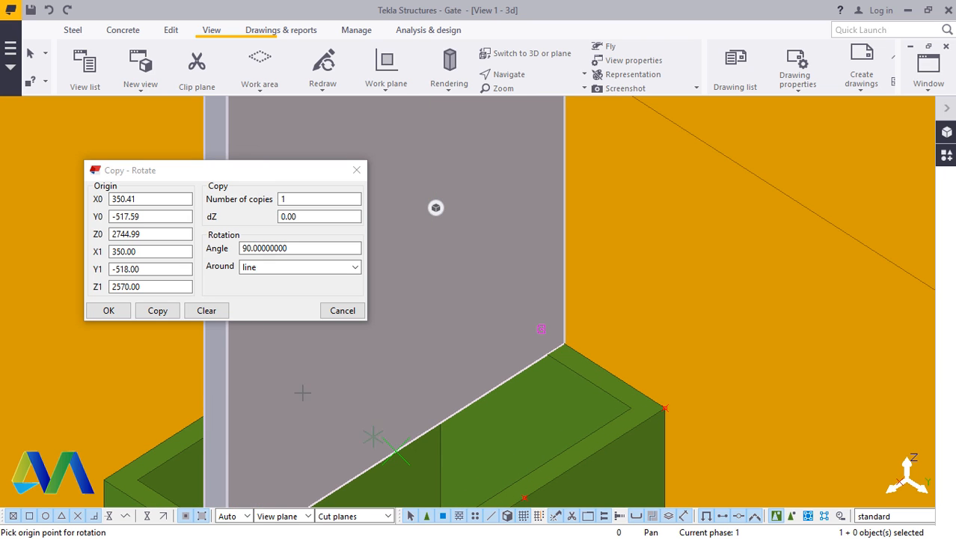
click(158, 312)
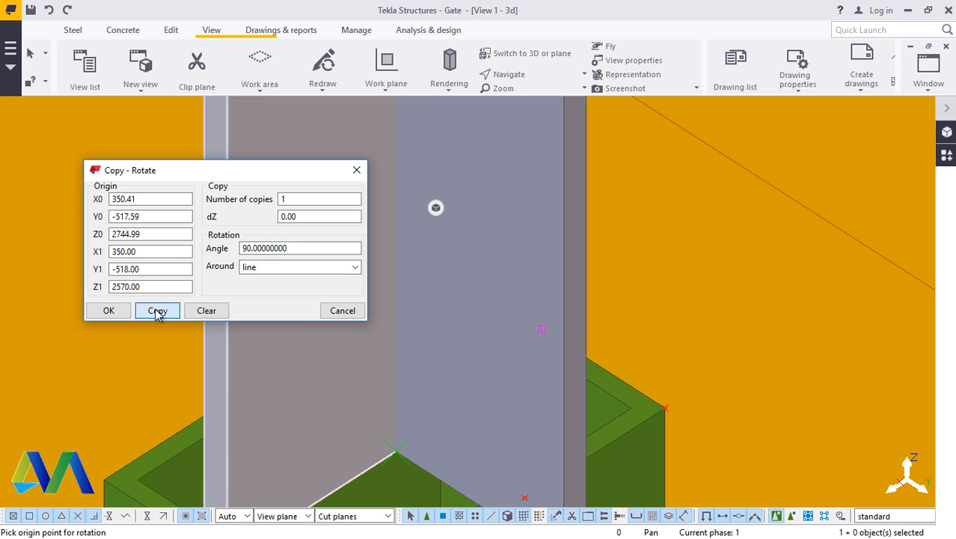
click(107, 313)
Step: End the rotated copy command and examine how the two crossed plates intersect at their tips
scroll(310, 325, down, 5)
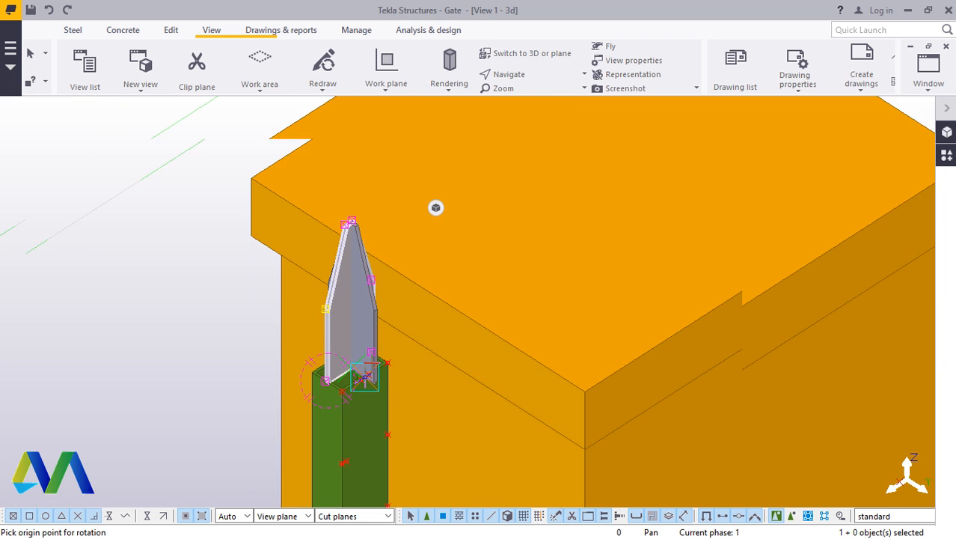
scroll(352, 224, up, 8)
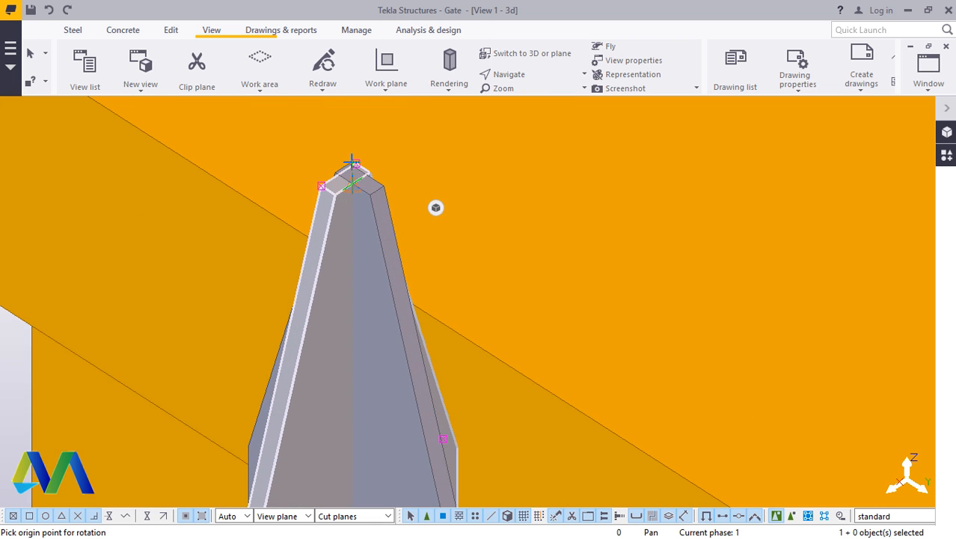
scroll(351, 161, up, 3)
scroll(367, 285, down, 4)
scroll(339, 193, up, 5)
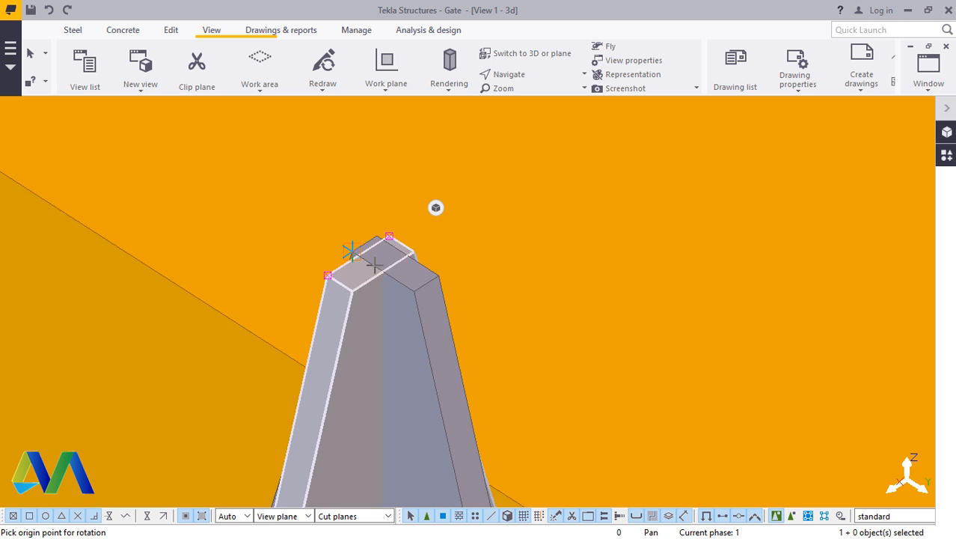
scroll(395, 258, up, 4)
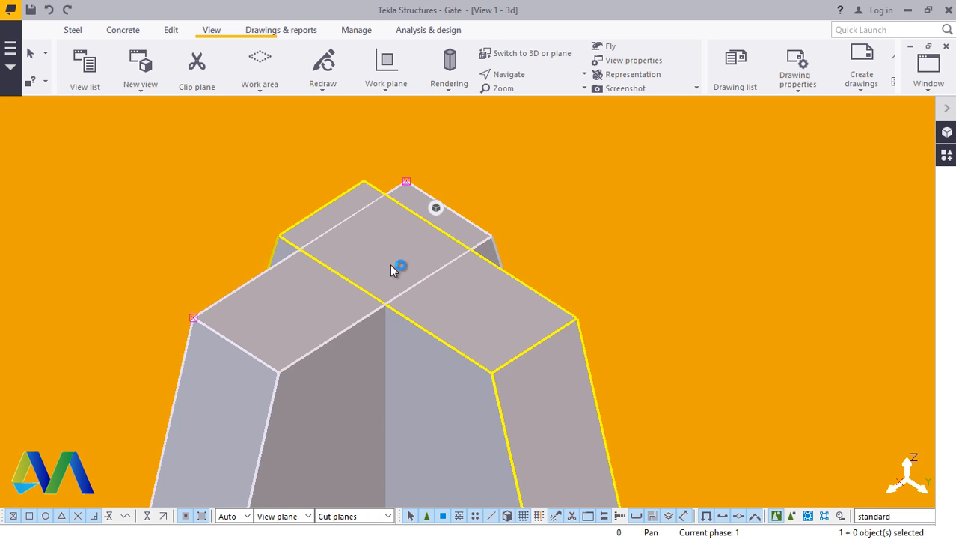
scroll(374, 310, down, 5)
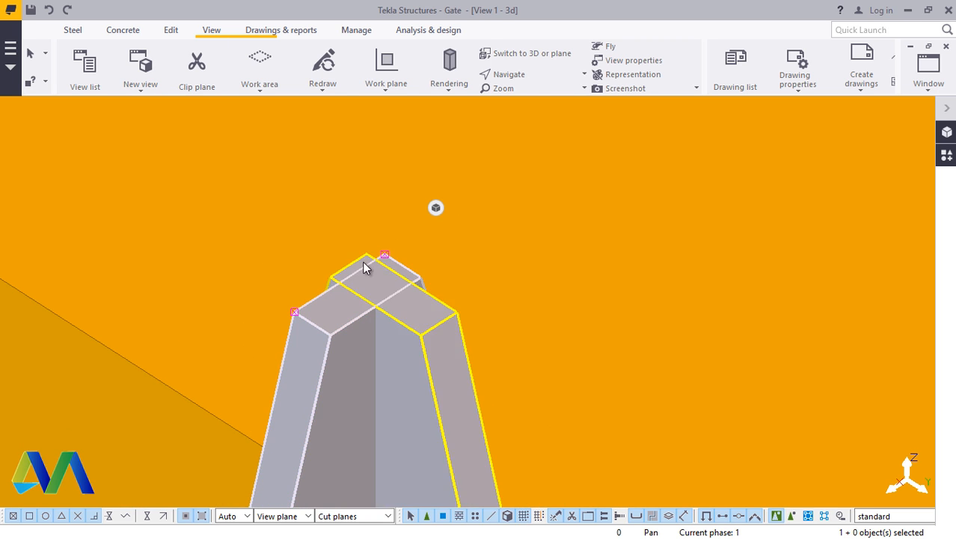
scroll(365, 267, down, 2)
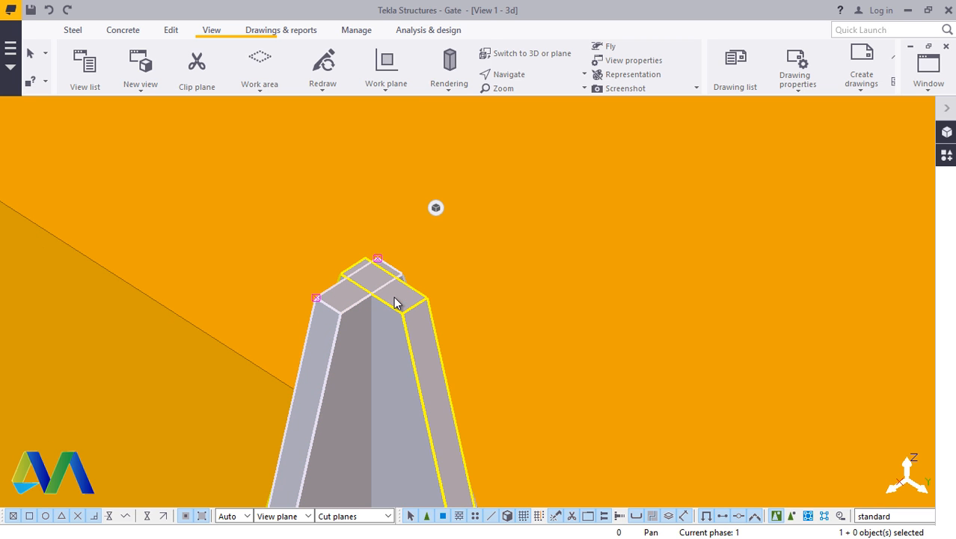
scroll(421, 336, down, 4)
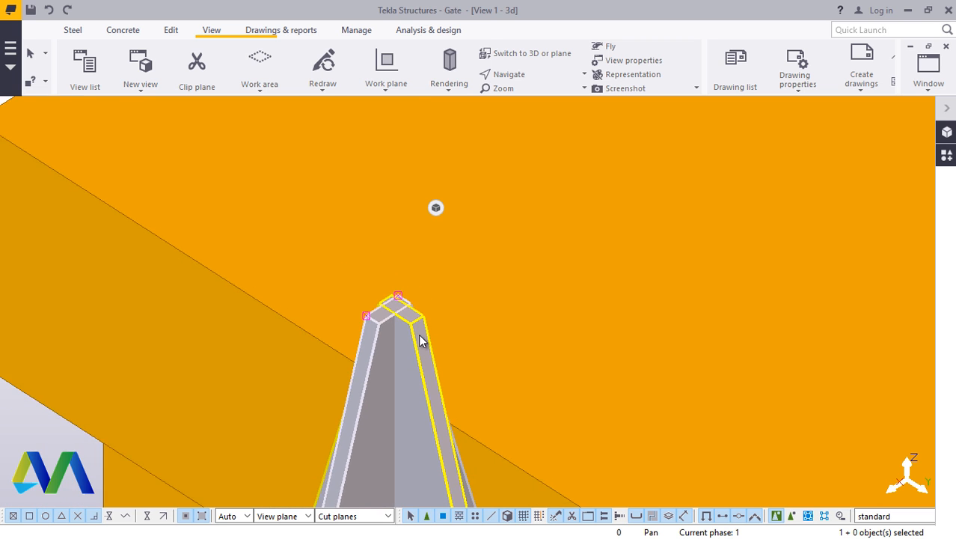
scroll(410, 325, up, 2)
scroll(410, 325, up, 3)
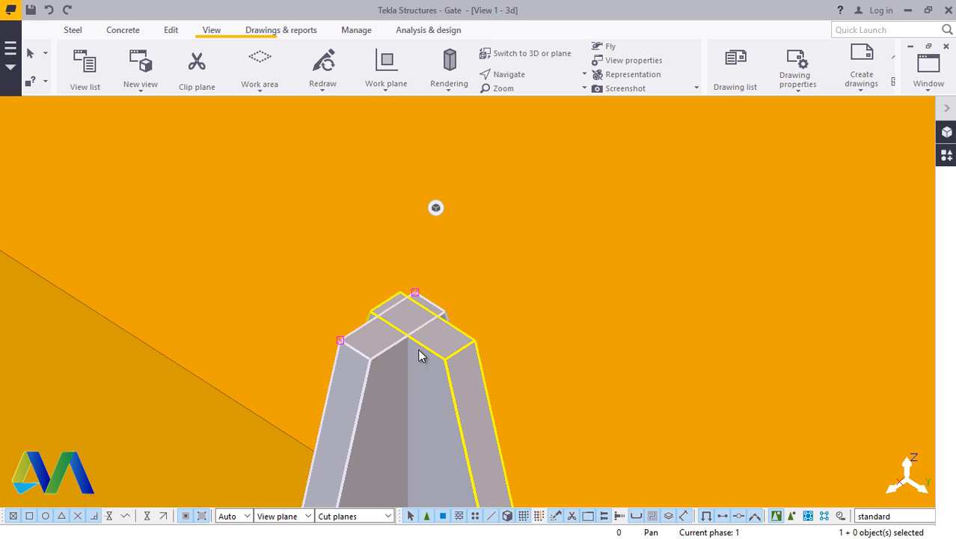
Step: Add one point on the line between the midpoints of the rotated plate's short tip edges
scroll(418, 348, down, 5)
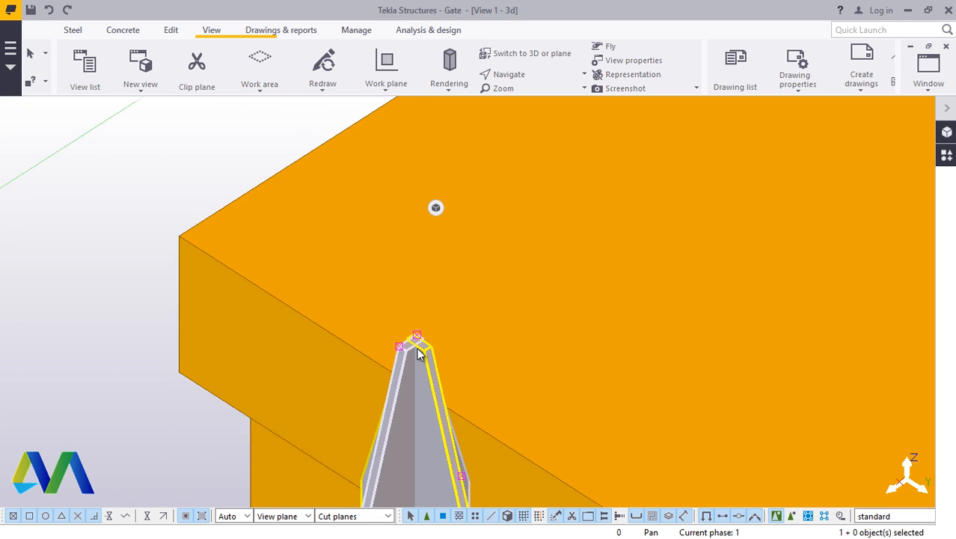
scroll(418, 348, down, 1)
scroll(421, 350, up, 4)
scroll(428, 356, down, 3)
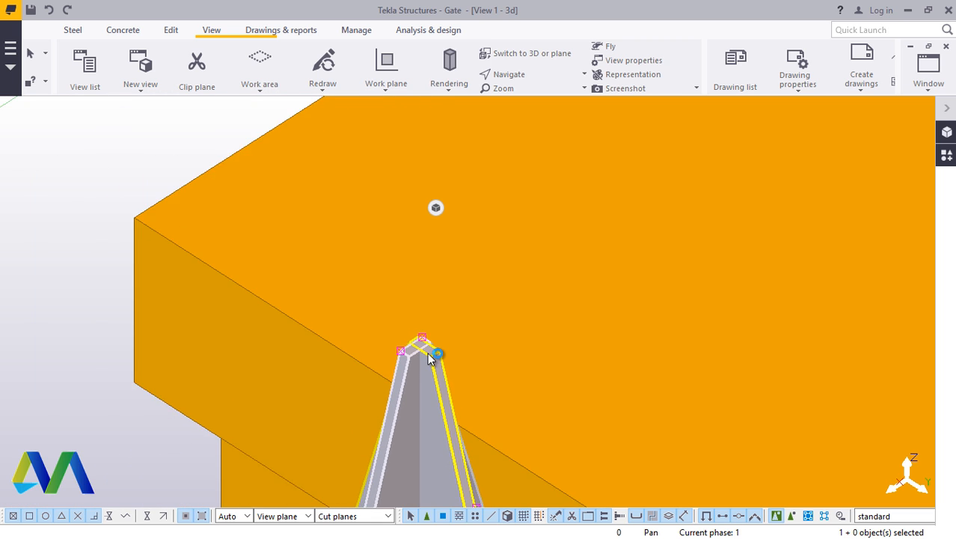
scroll(431, 358, up, 5)
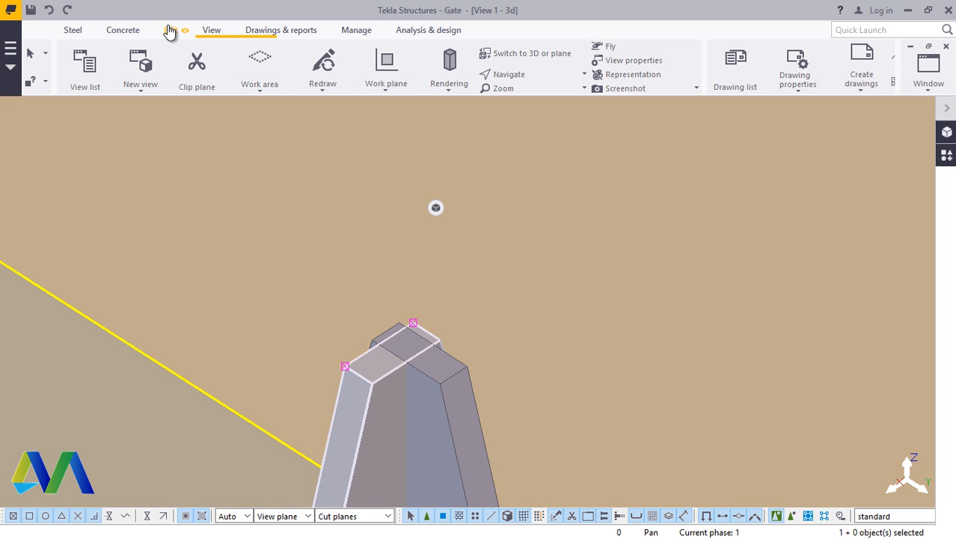
click(170, 30)
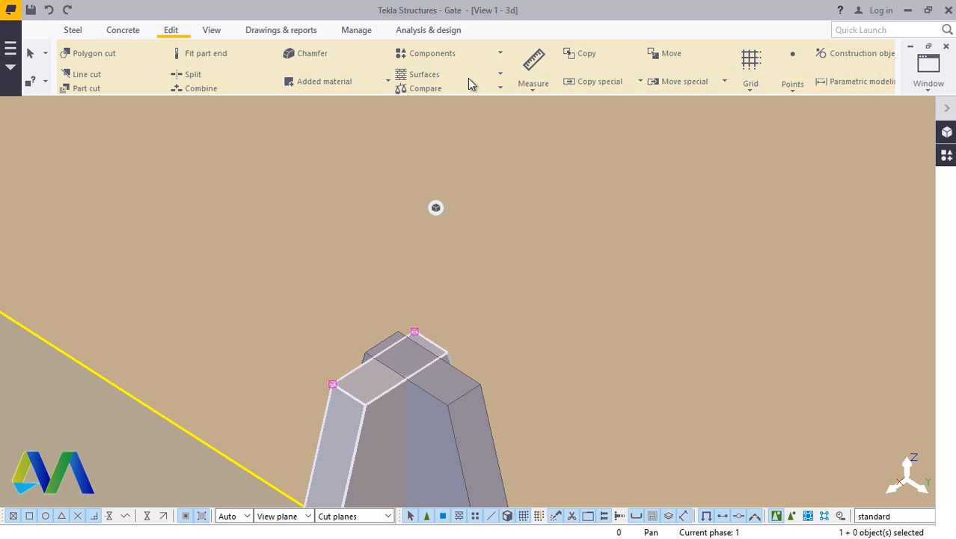
click(789, 92)
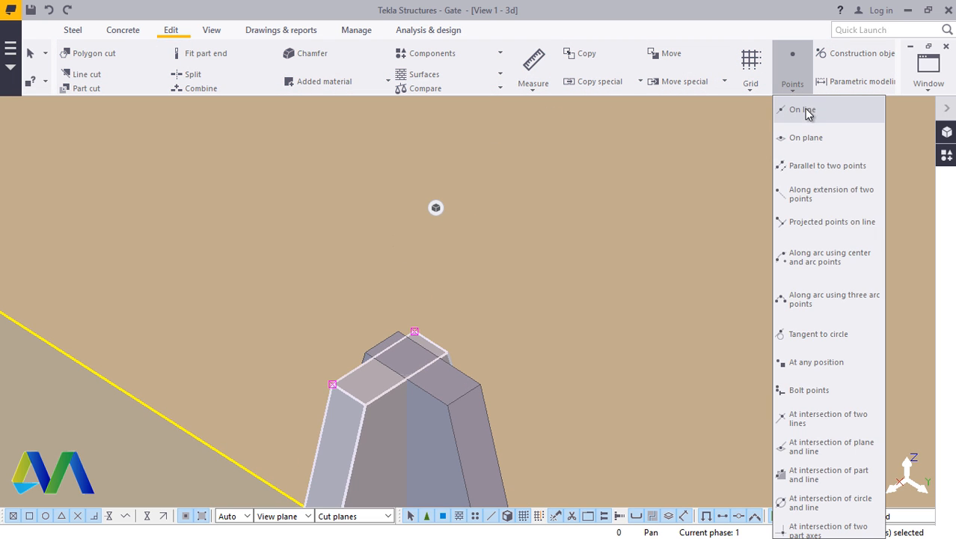
click(795, 107)
scroll(412, 368, up, 5)
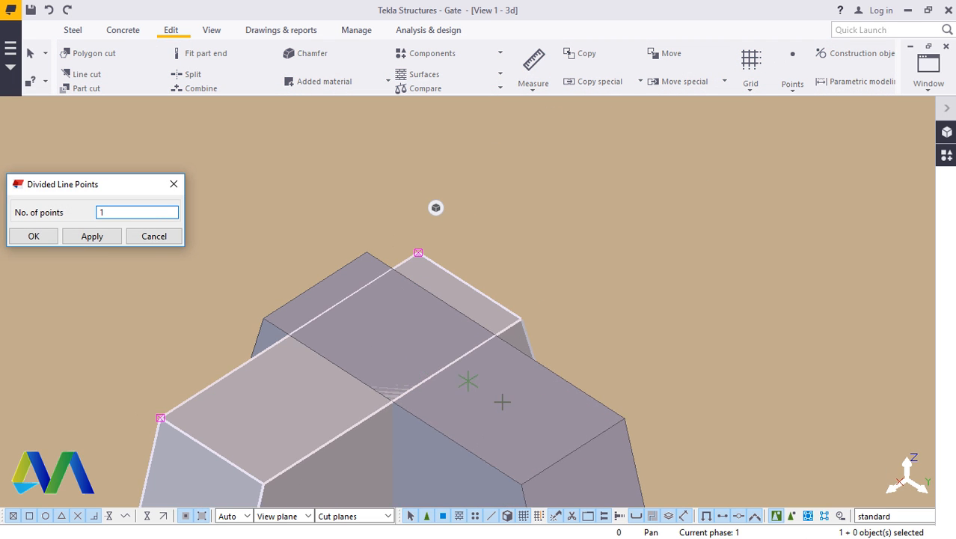
right_click(316, 284)
click(344, 293)
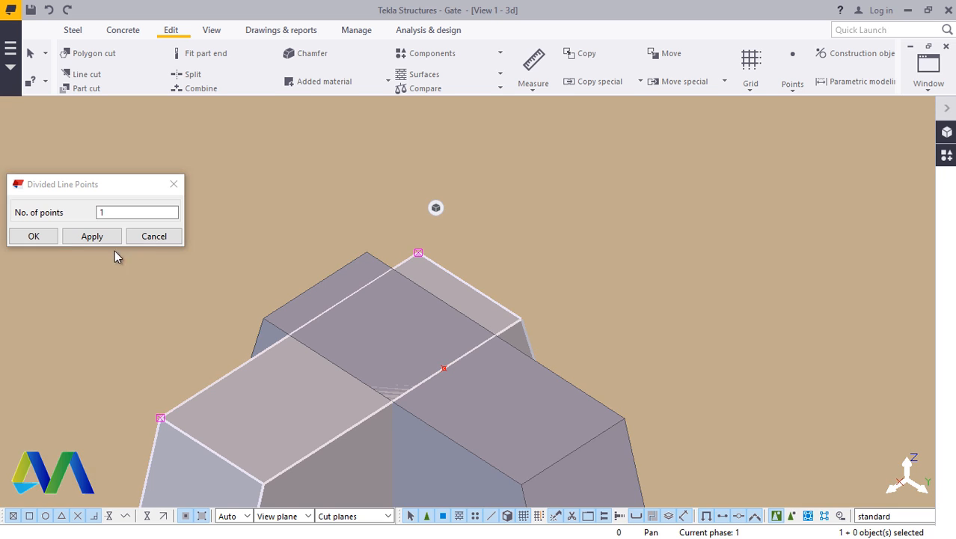
click(33, 237)
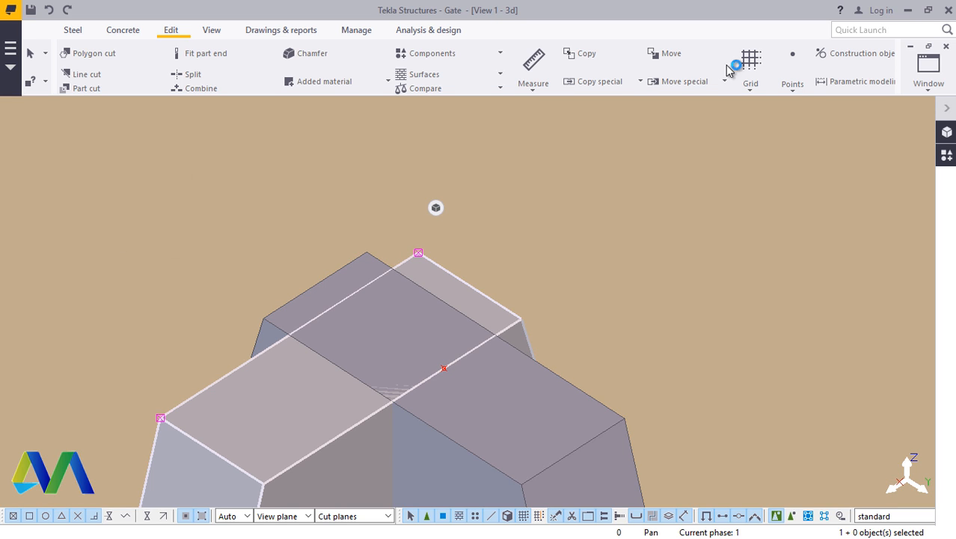
Step: Add one point on the line between the midpoints of the original tapered plate's short tip edges, and end the command
click(793, 86)
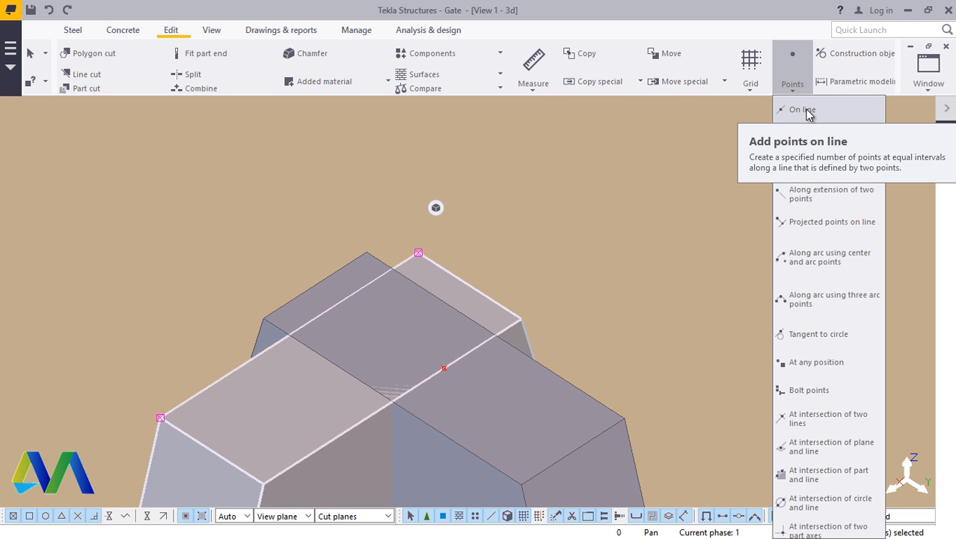
click(801, 110)
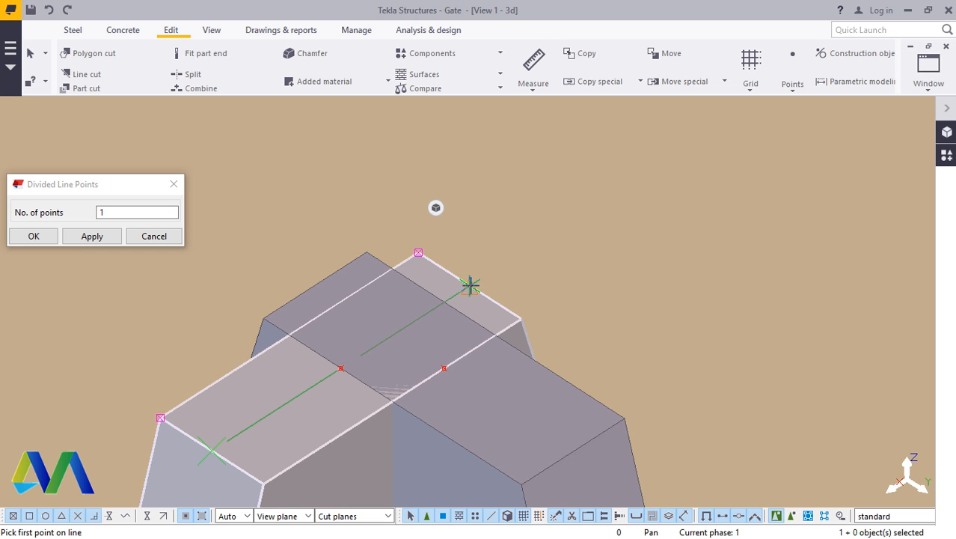
click(34, 235)
scroll(207, 278, down, 5)
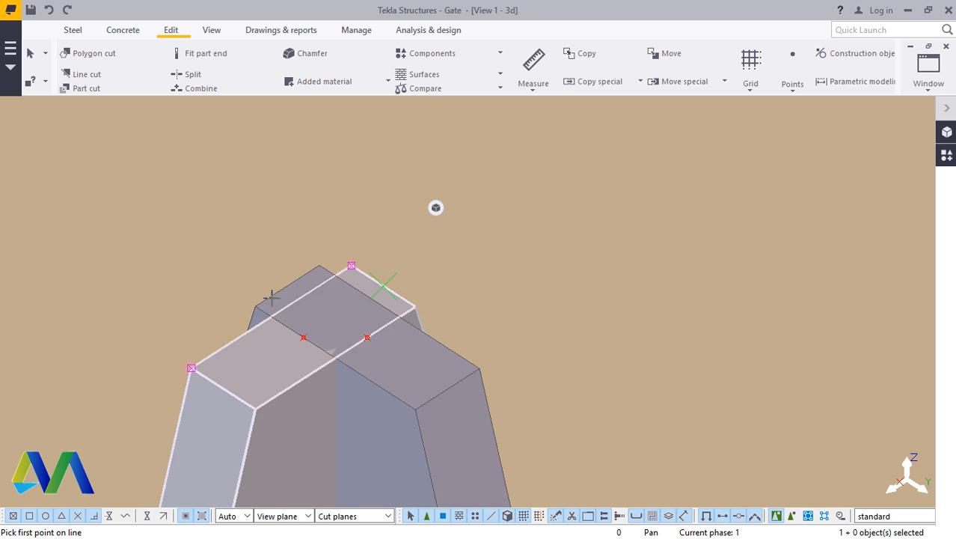
scroll(365, 346, down, 5)
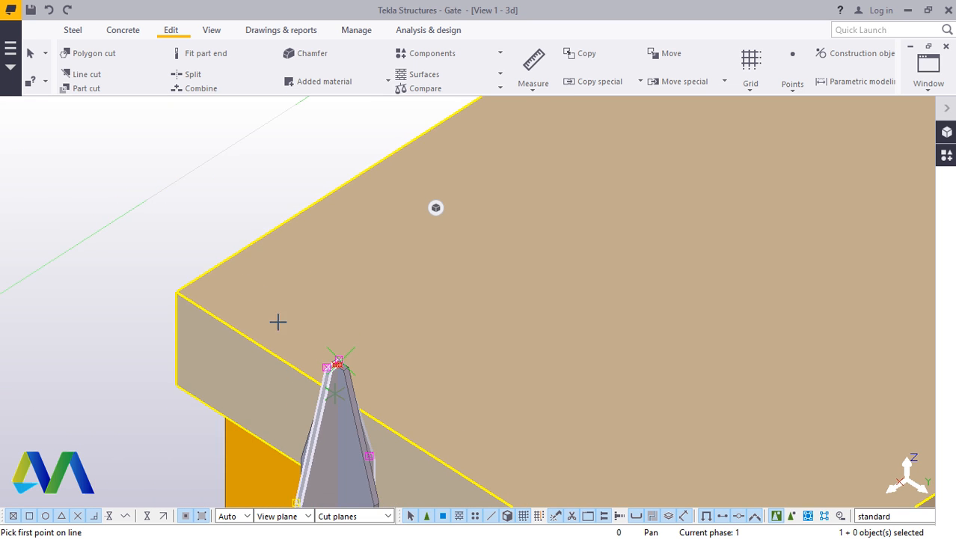
right_click(107, 172)
click(127, 185)
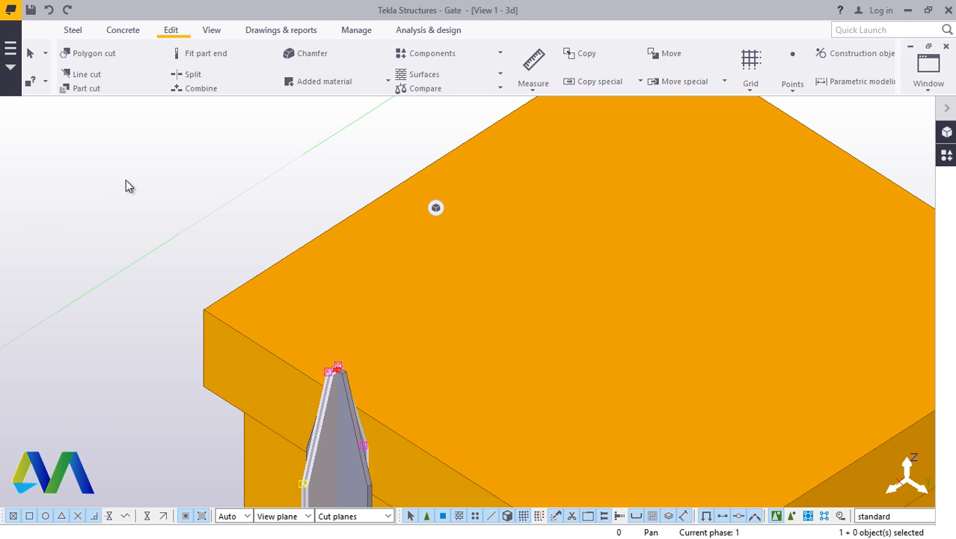
Step: Move the rotated plate from its tip centre point to the tip centre point of the original plate
scroll(346, 355, up, 3)
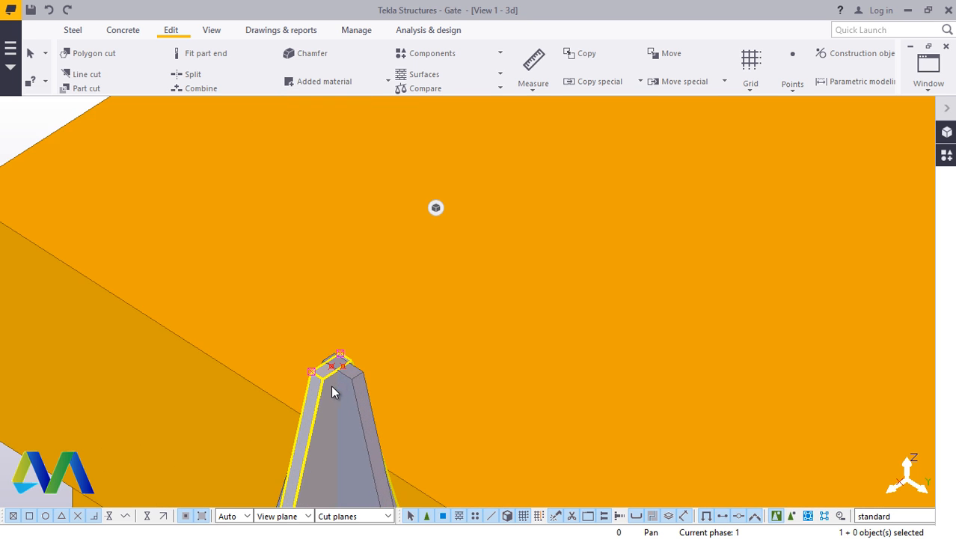
scroll(333, 374, up, 5)
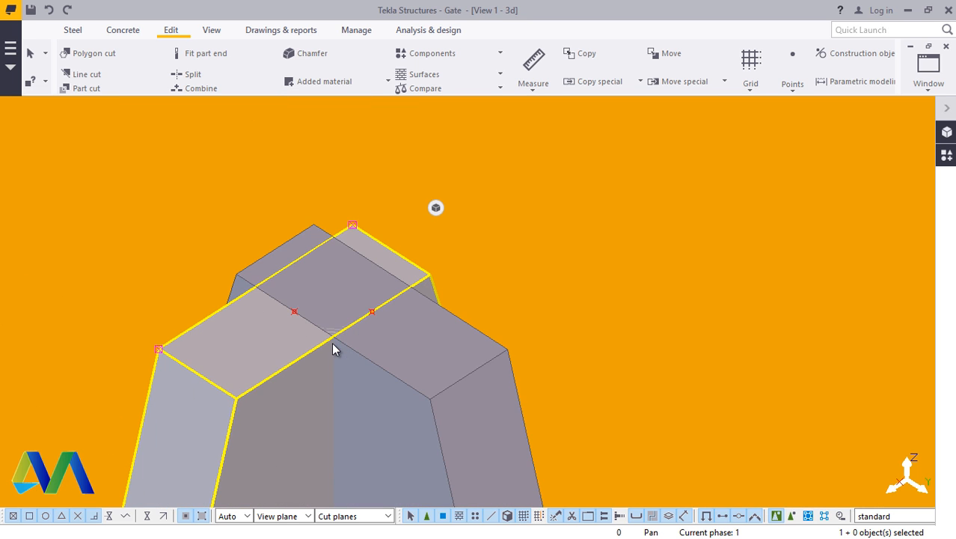
scroll(300, 318, up, 2)
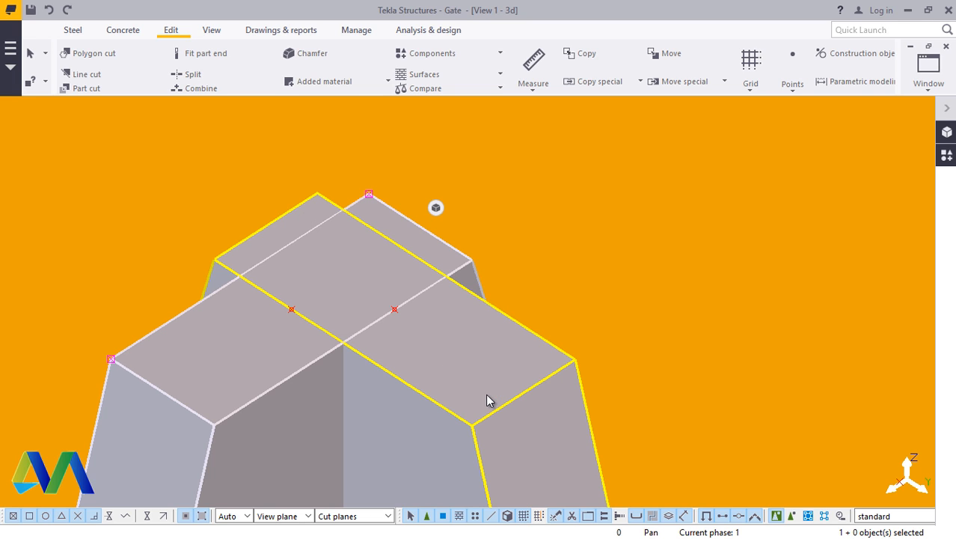
click(485, 353)
right_click(487, 352)
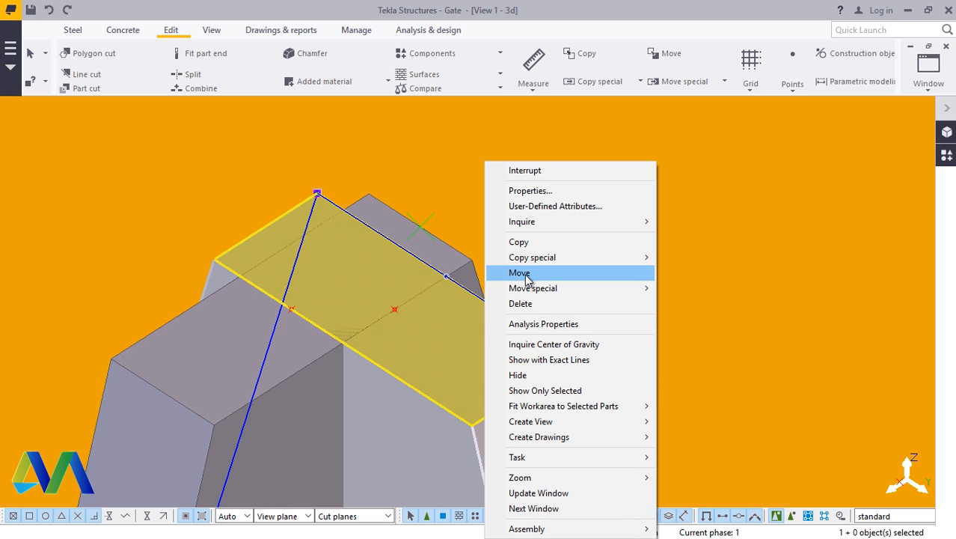
click(521, 273)
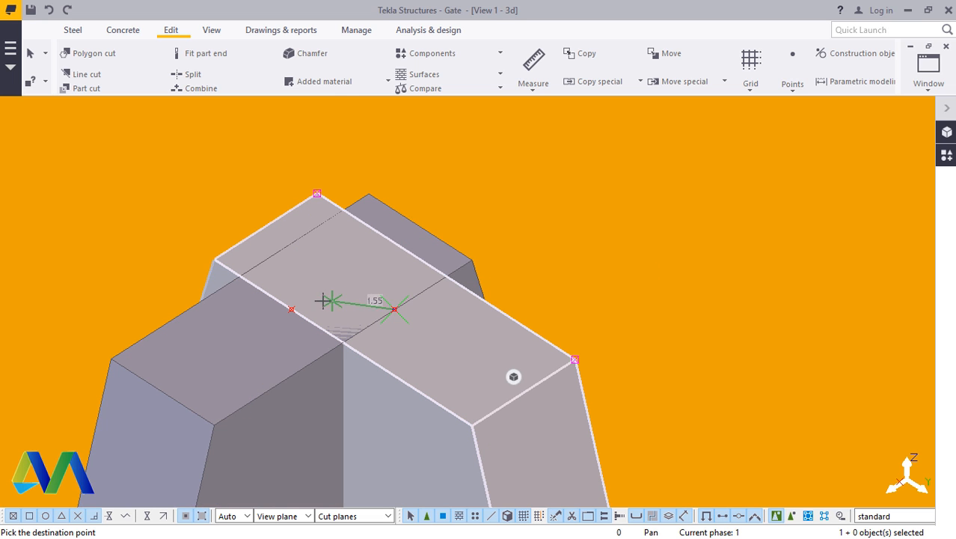
scroll(347, 301, down, 6)
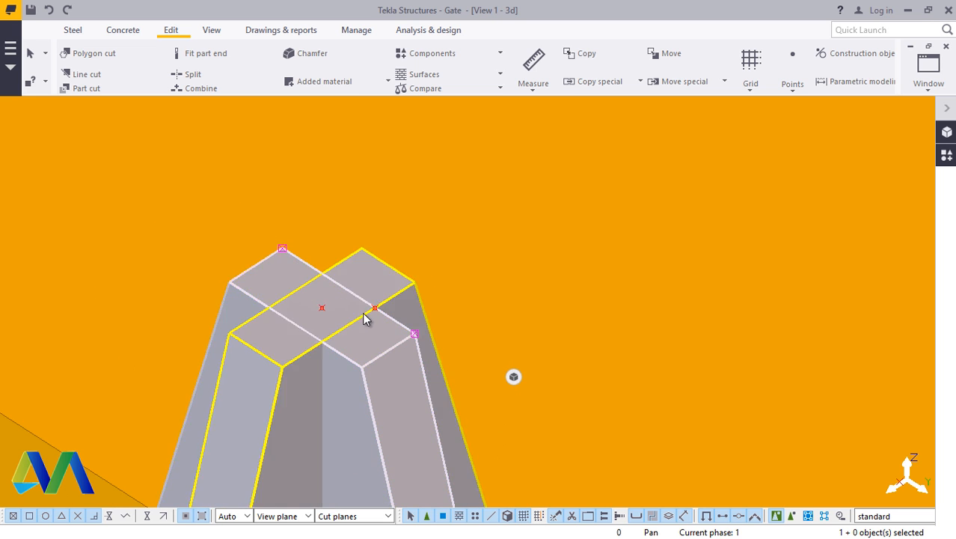
scroll(401, 350, down, 4)
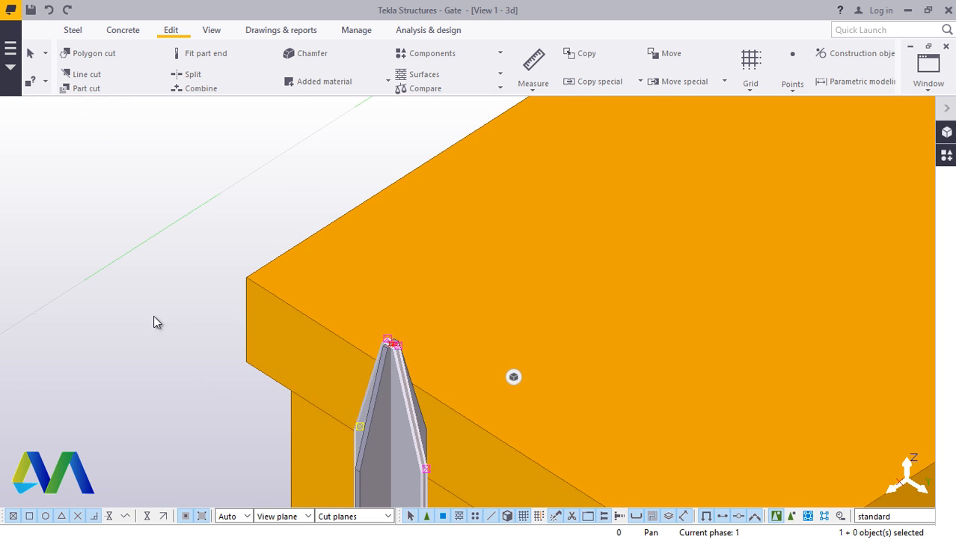
Step: Inspect the centred crossing at the plate tips and redraw the view to clear the temporary points
click(153, 317)
scroll(375, 330, up, 4)
scroll(404, 364, up, 3)
scroll(425, 358, down, 5)
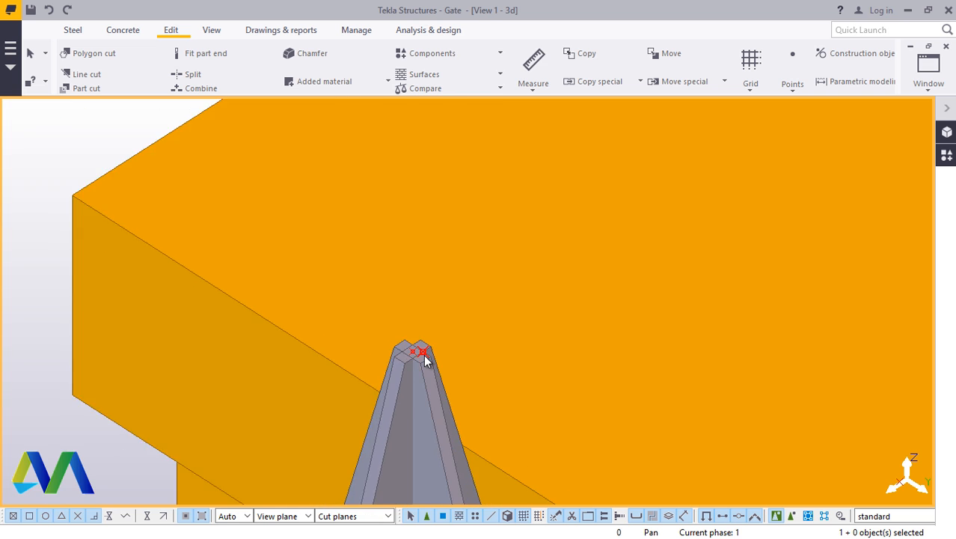
scroll(422, 357, up, 3)
scroll(423, 358, up, 2)
scroll(421, 348, down, 3)
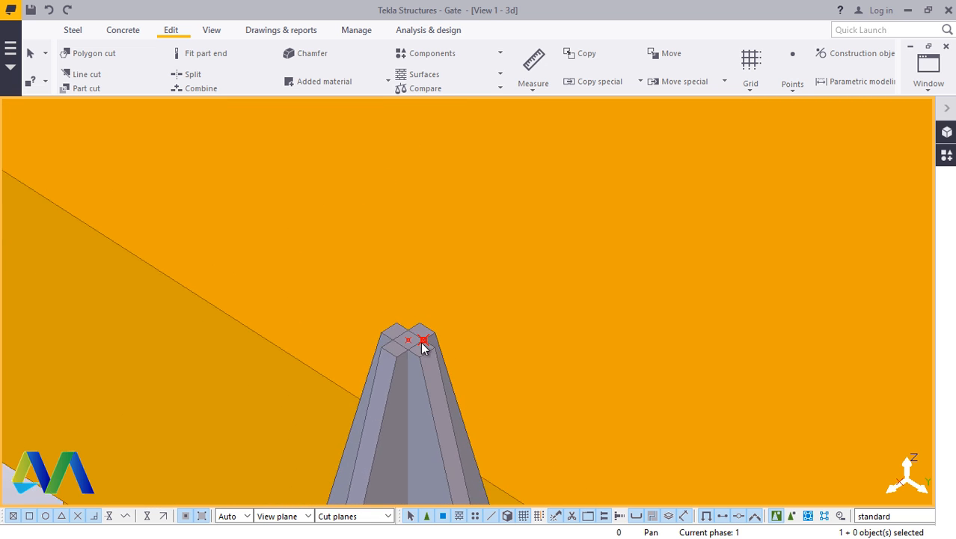
scroll(407, 350, up, 4)
scroll(421, 328, up, 1)
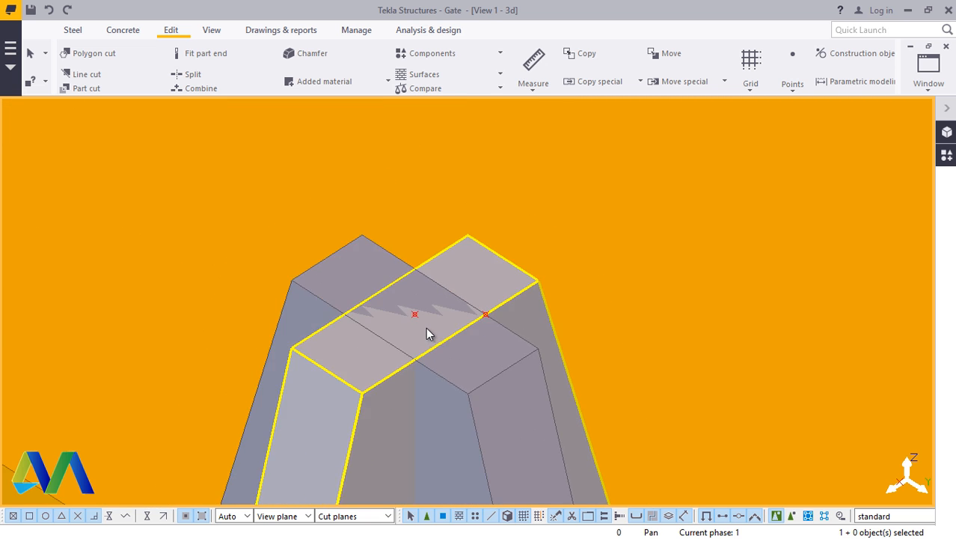
scroll(425, 327, down, 4)
scroll(427, 330, down, 2)
right_click(87, 176)
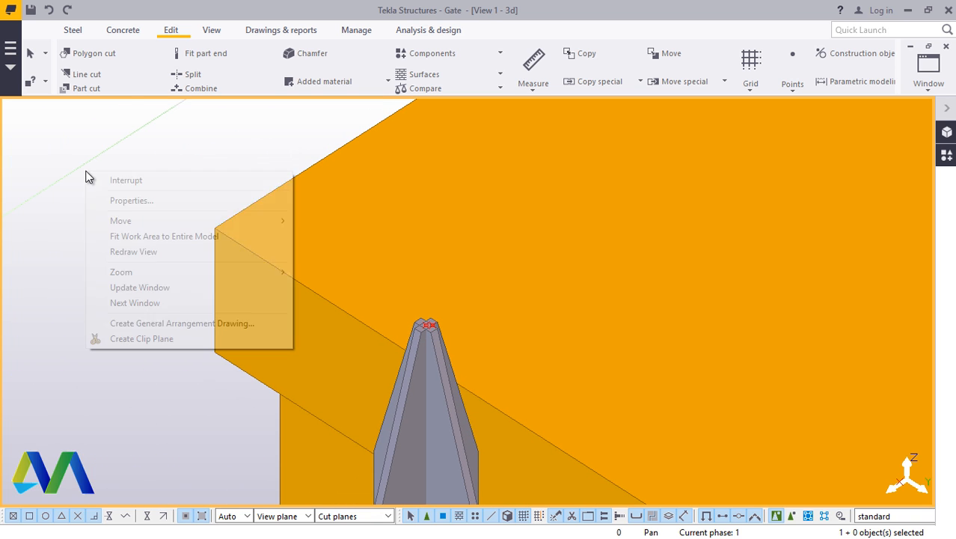
click(193, 255)
Step: Rotate the view to examine the crossed plates from their tips down to the top of the hollow post
scroll(434, 330, up, 5)
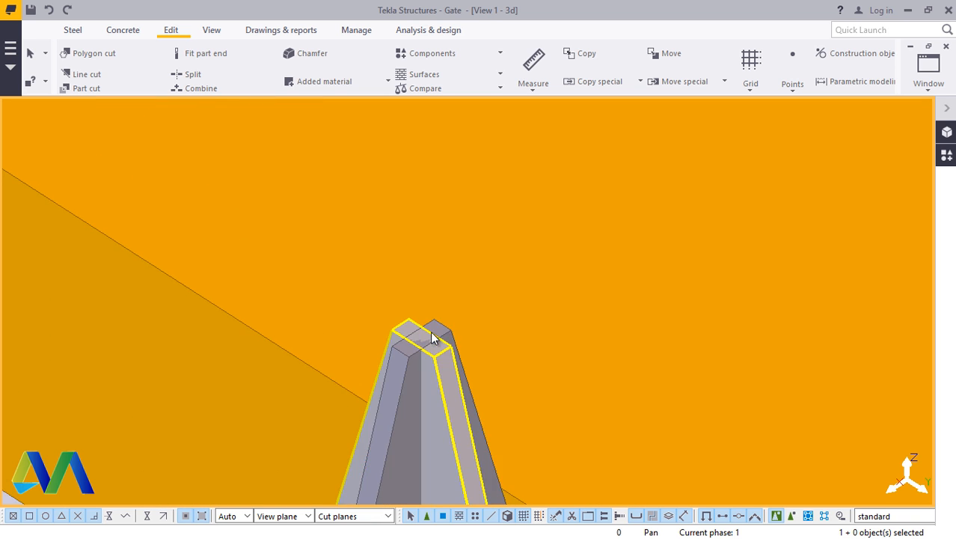
scroll(432, 319, up, 1)
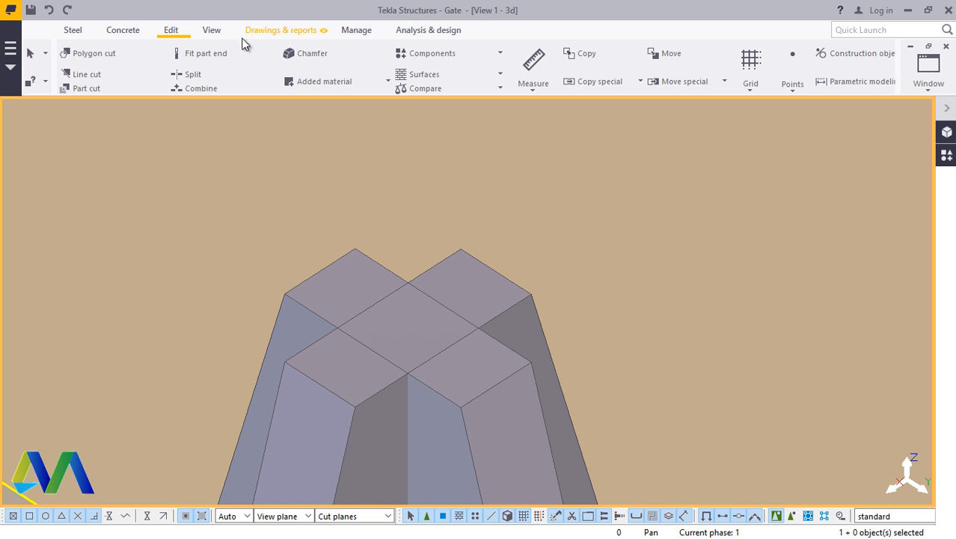
click(214, 33)
click(528, 77)
click(523, 103)
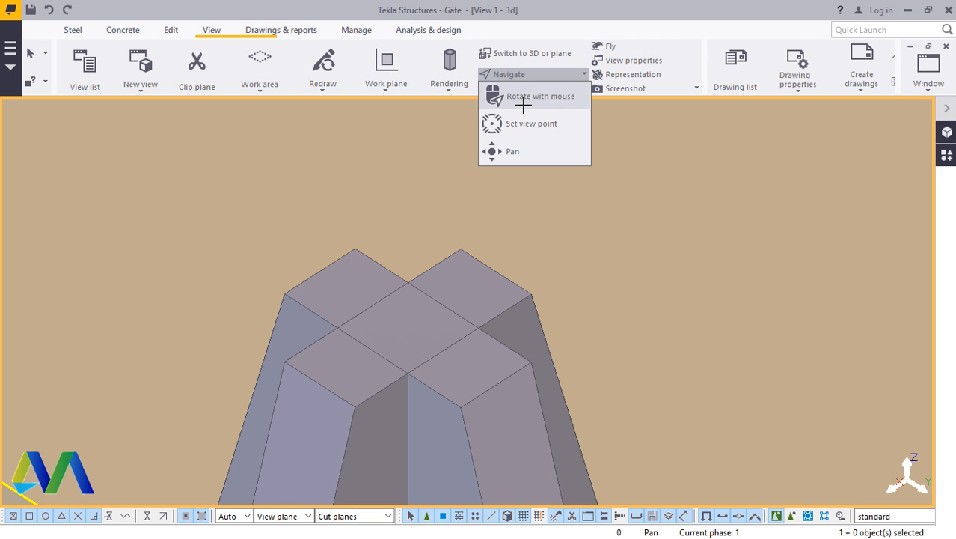
drag(428, 327, 389, 299)
right_click(141, 198)
click(174, 210)
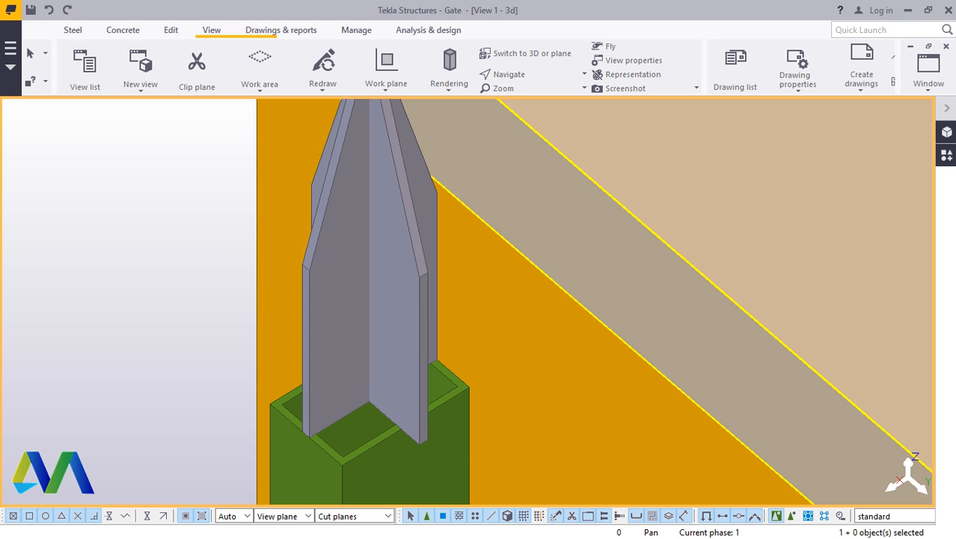
Step: Add a Cap plate detail to the hollow post, positioned at the front corner of its top end
click(946, 156)
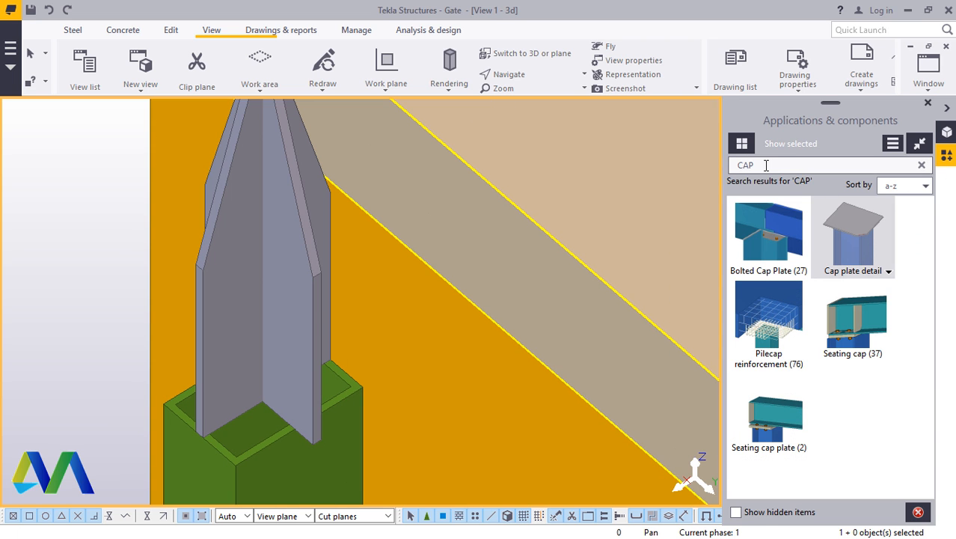
click(760, 166)
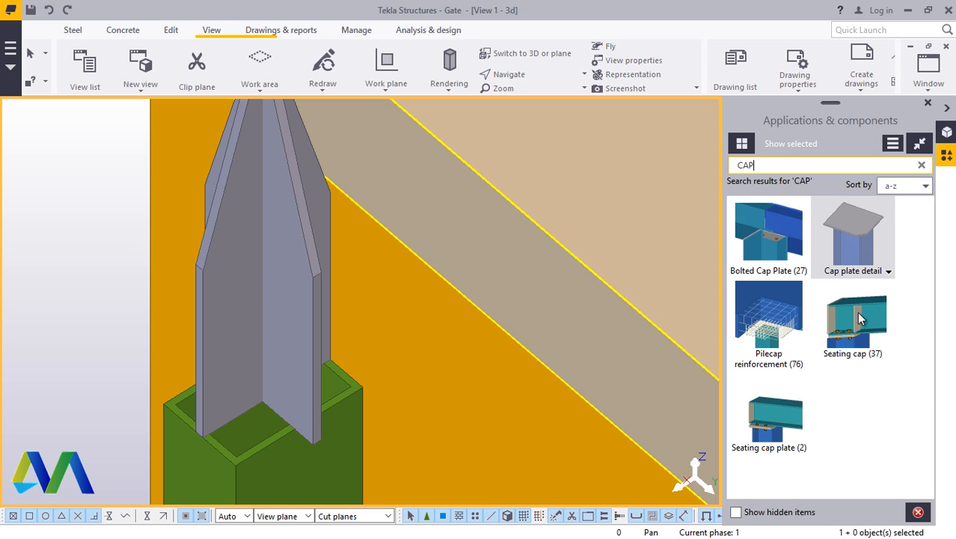
double_click(857, 249)
scroll(286, 405, up, 5)
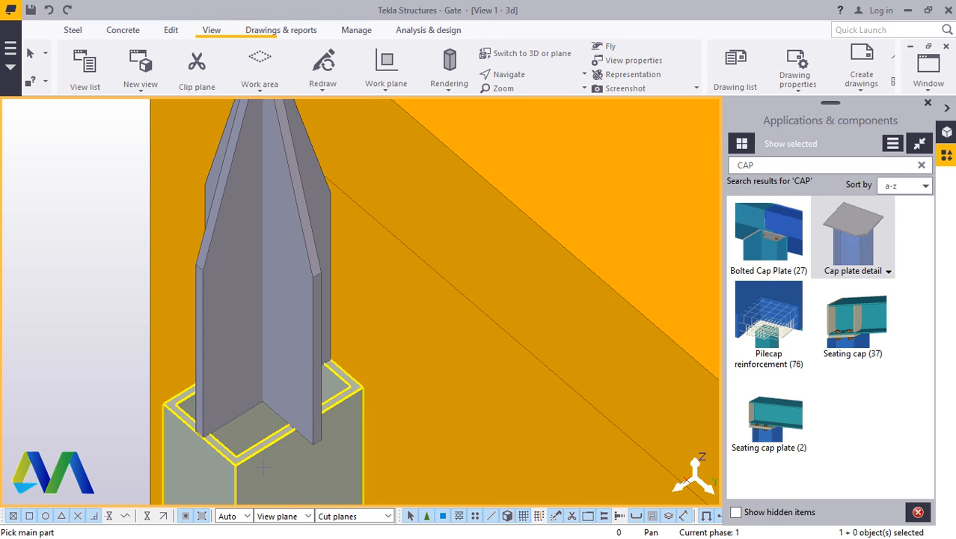
scroll(286, 404, down, 3)
scroll(260, 438, up, 3)
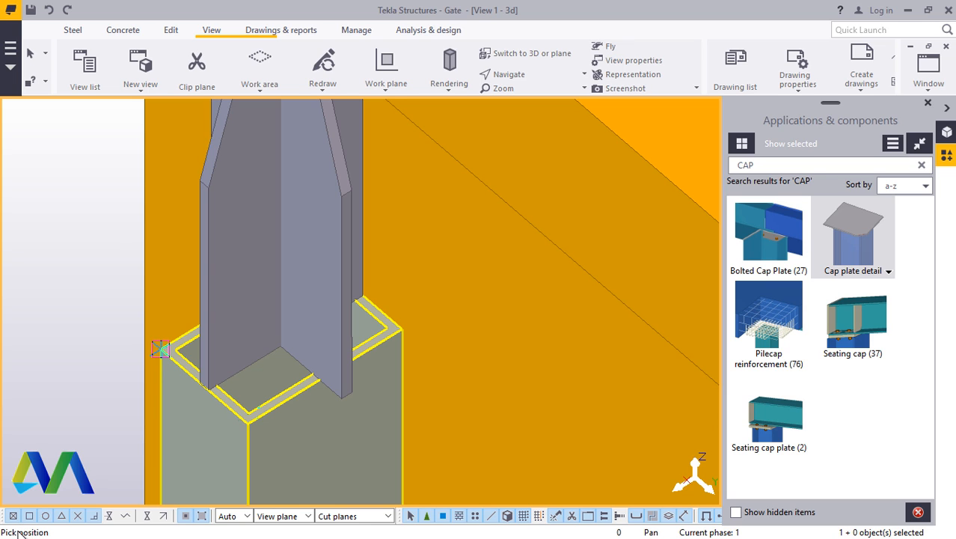
scroll(234, 430, up, 2)
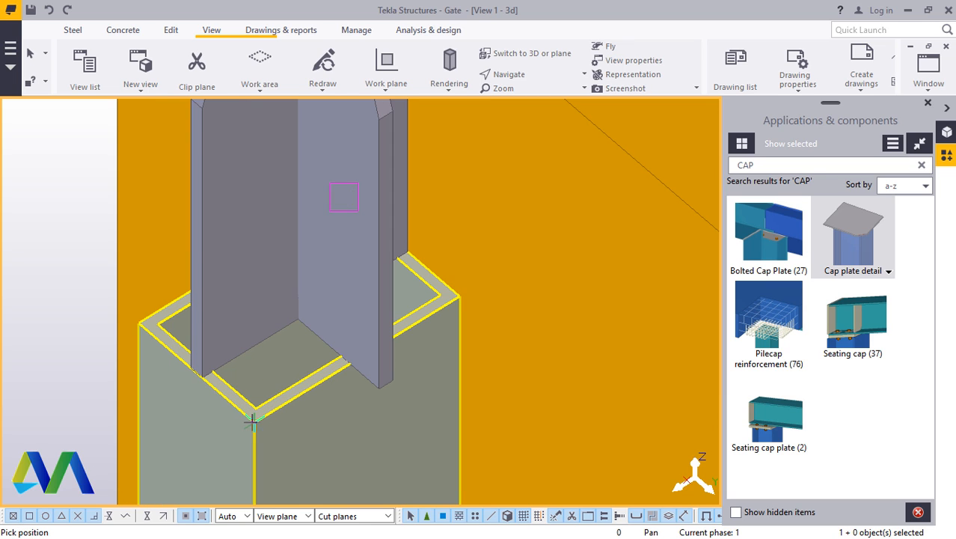
click(254, 422)
scroll(254, 415, down, 5)
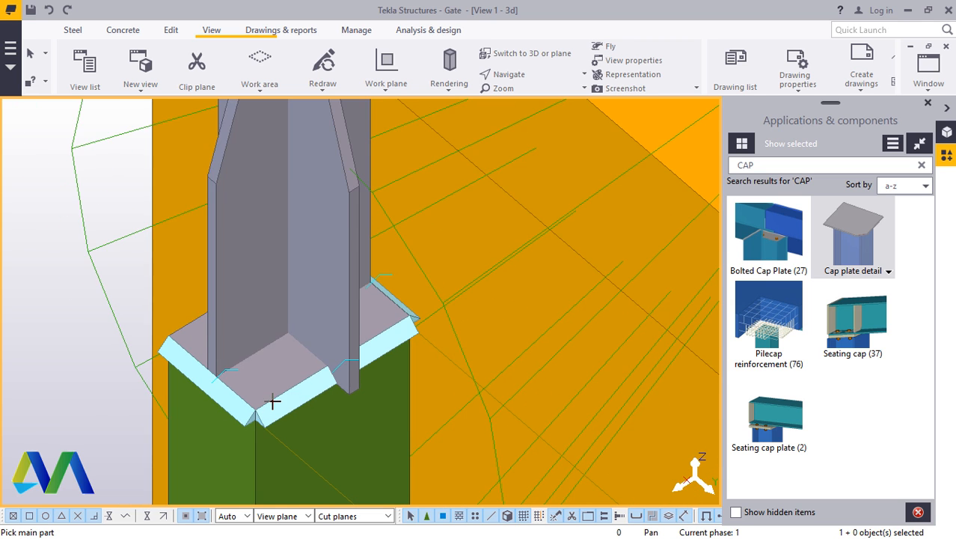
right_click(100, 306)
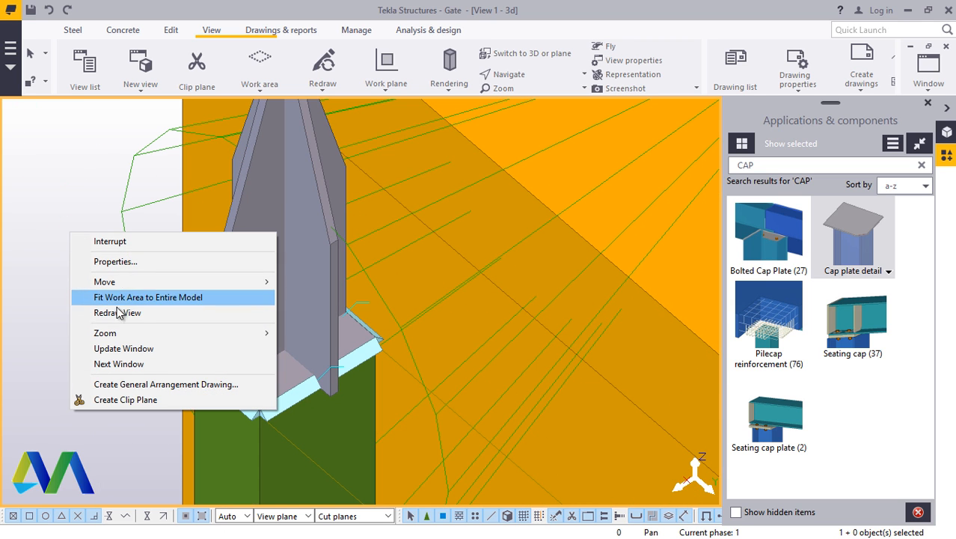
Step: Redraw the view and examine the cap plate where the crossed plates meet the top of the hollow post
click(123, 313)
scroll(267, 395, up, 4)
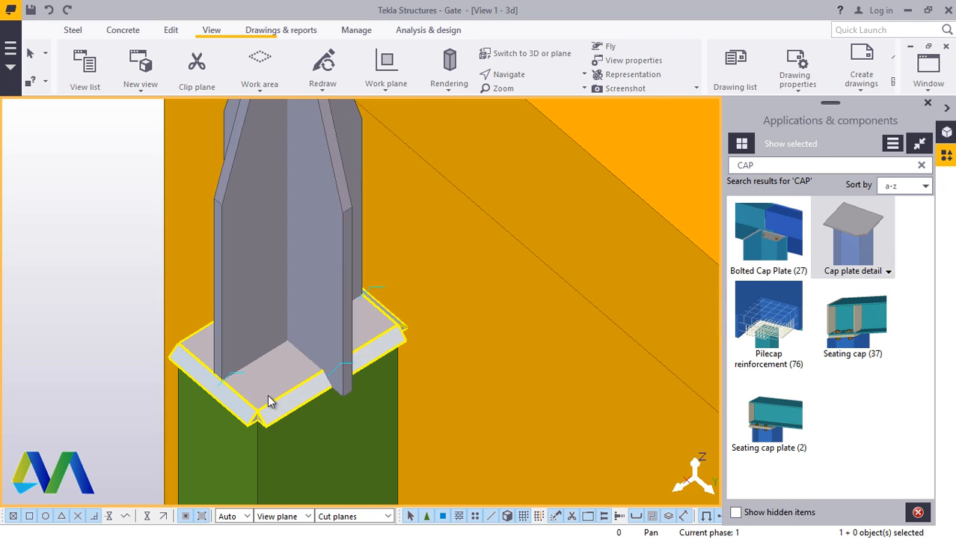
scroll(289, 411, up, 4)
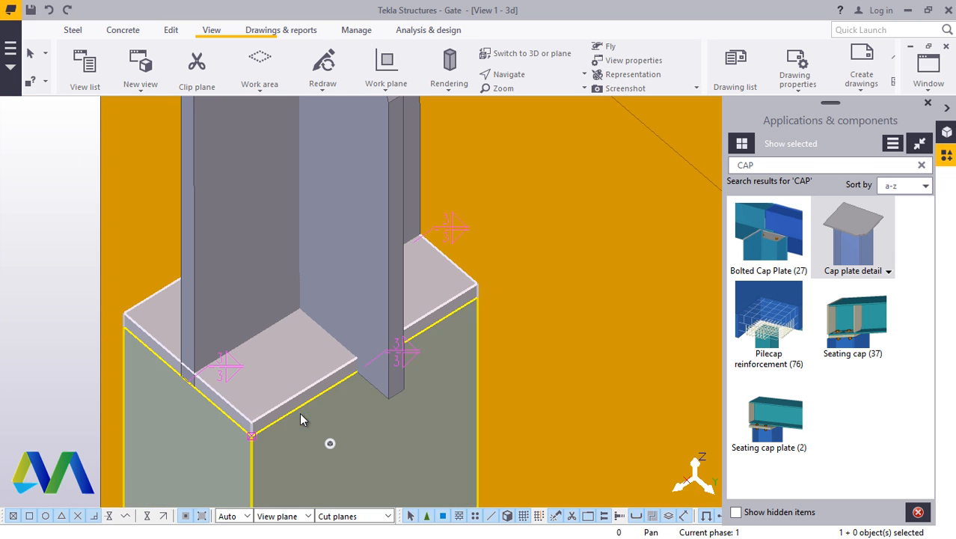
scroll(315, 405, down, 5)
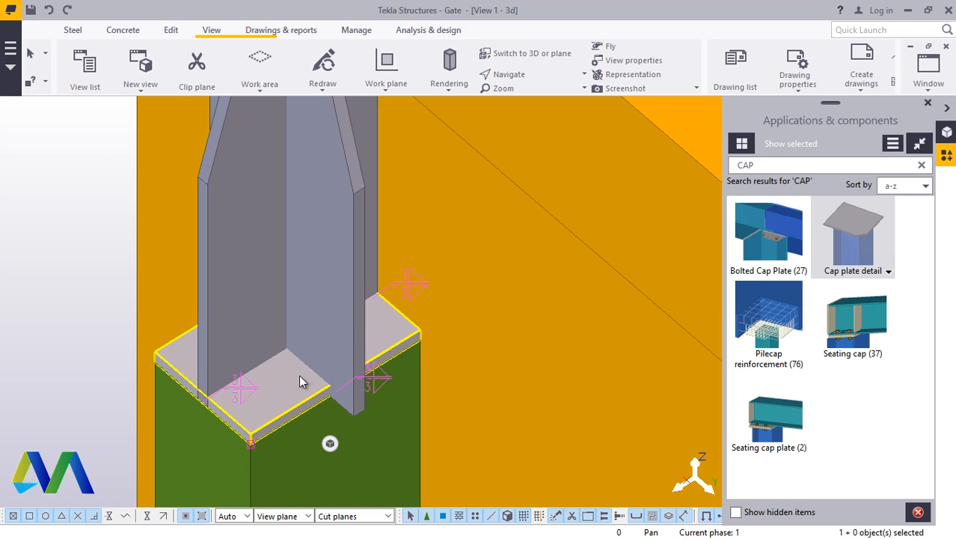
Step: Apply a thickness of 4.00 to the cap plate in the cap plate detail's part properties
double_click(277, 402)
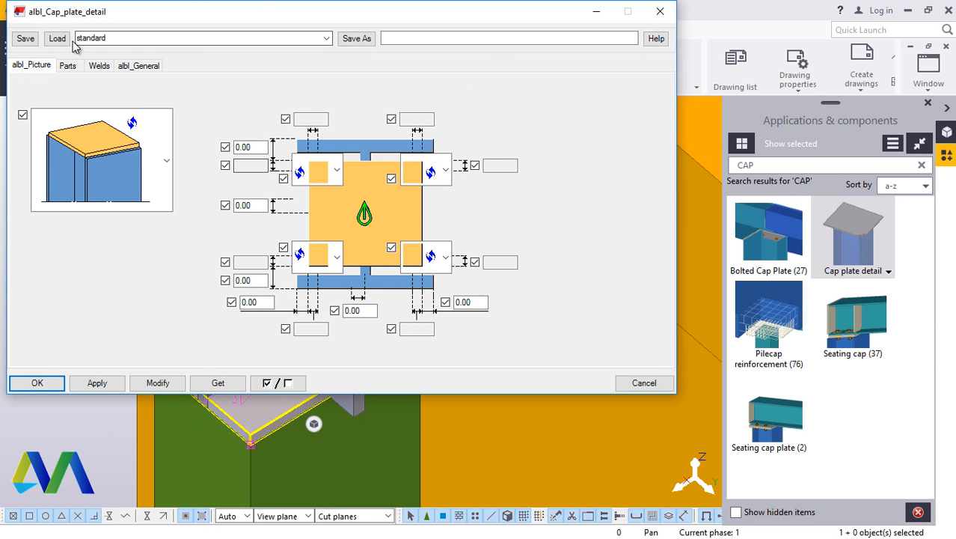
click(69, 66)
click(99, 99)
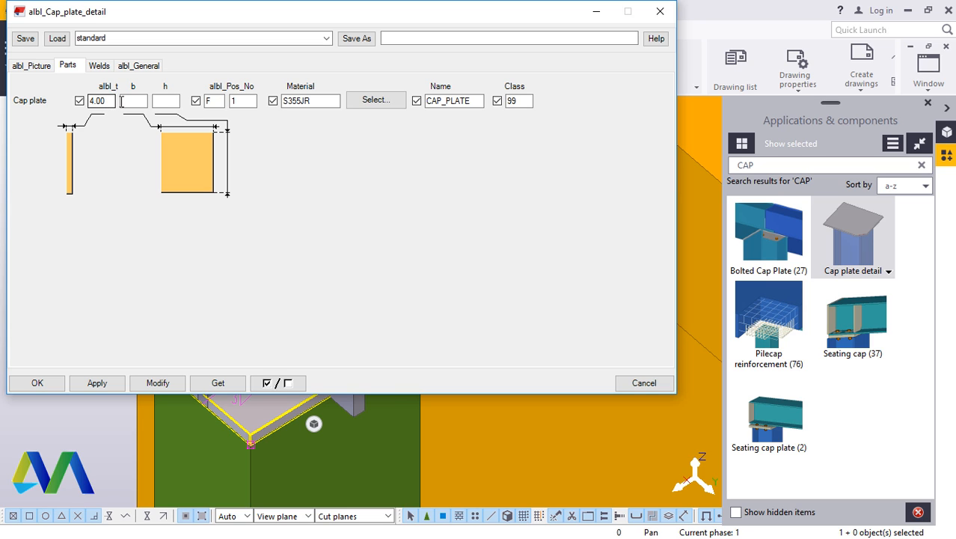
click(101, 386)
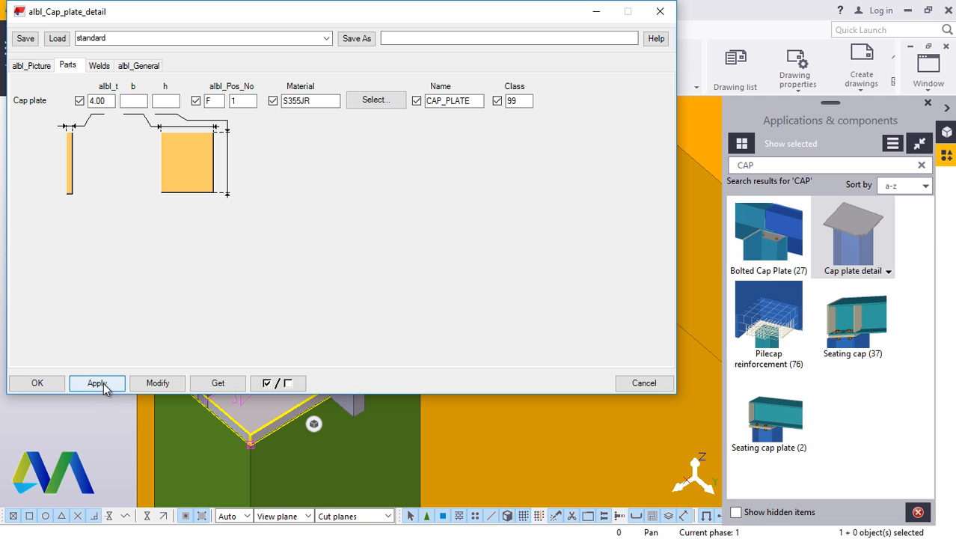
click(51, 386)
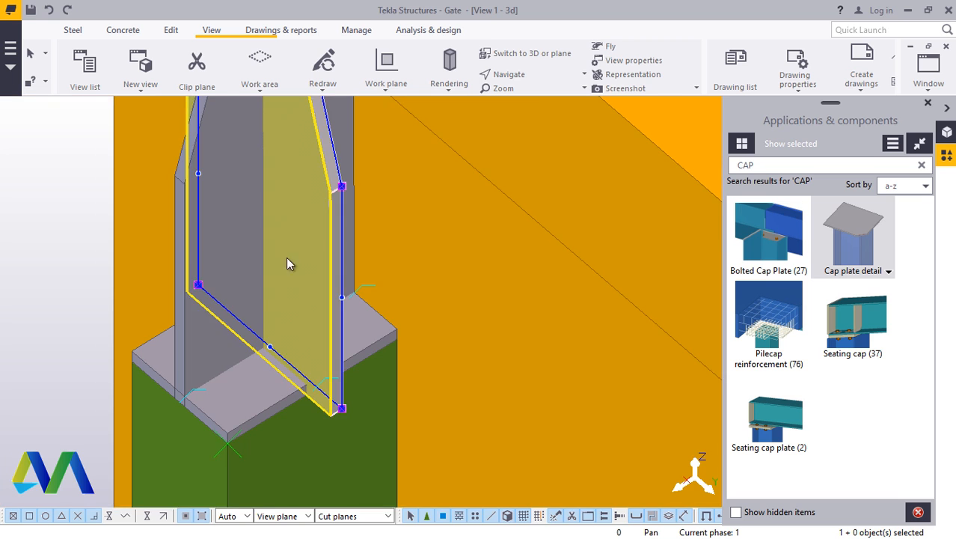
Step: Move both crossed plates together from a plate's bottom corner on the post up to the corresponding point on the cap plate's top edge
scroll(286, 257, down, 3)
scroll(266, 208, up, 2)
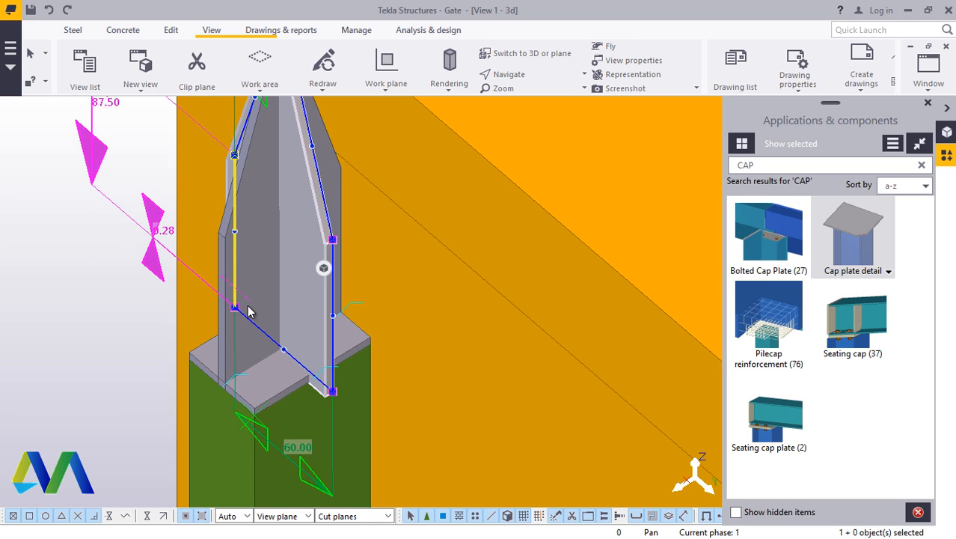
shift+click(213, 340)
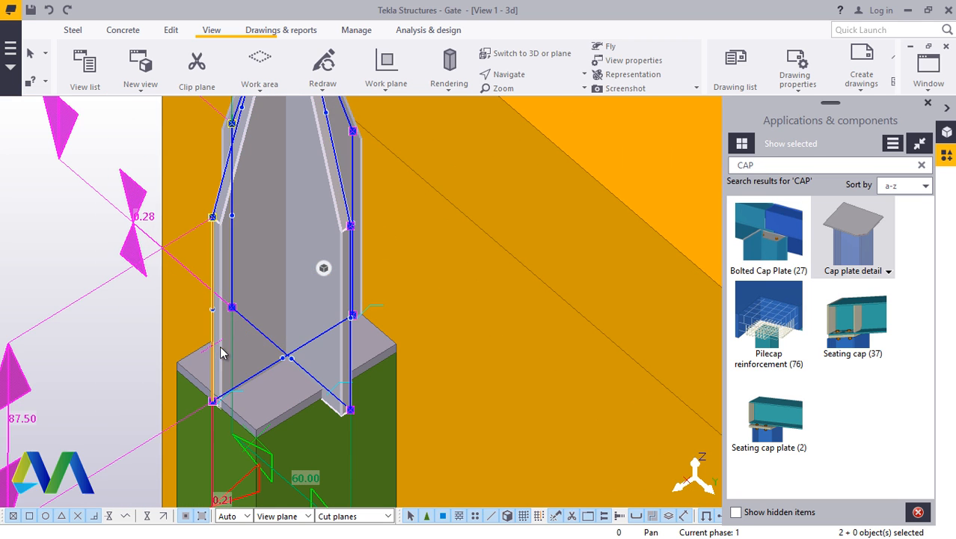
right_click(61, 288)
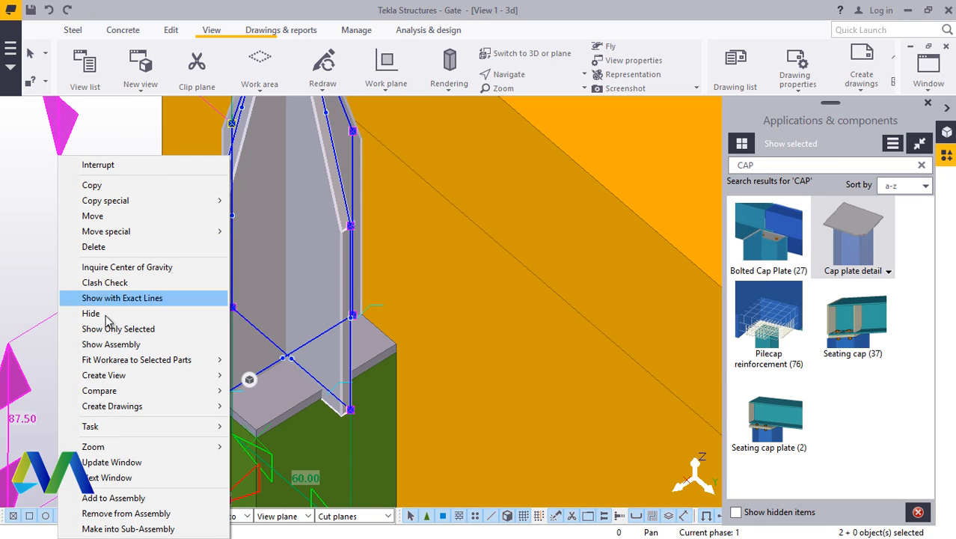
click(95, 215)
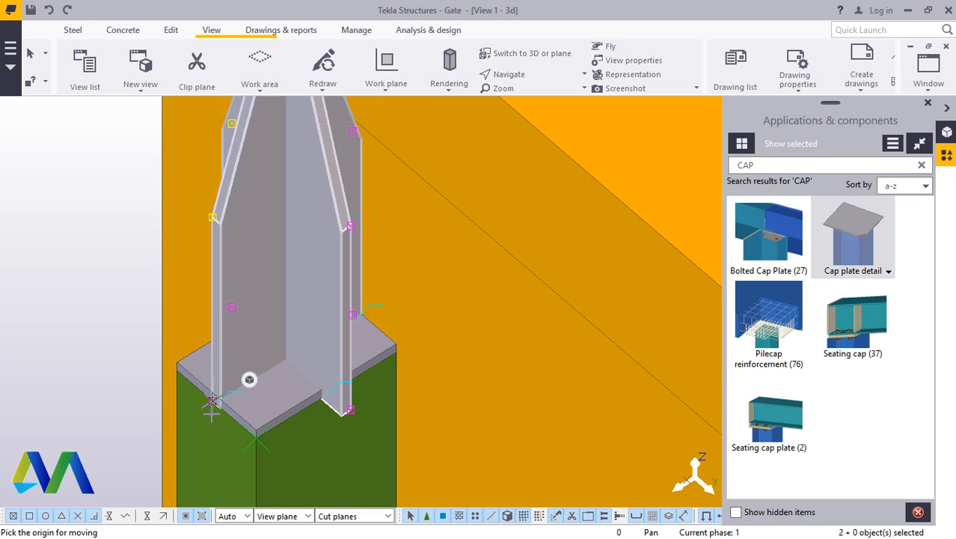
scroll(224, 408, up, 2)
scroll(235, 418, up, 4)
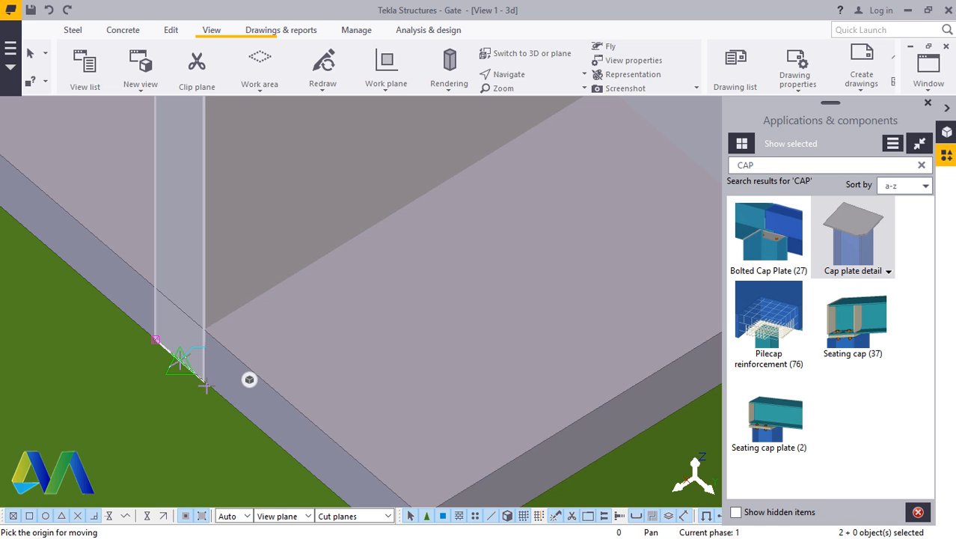
scroll(205, 386, up, 2)
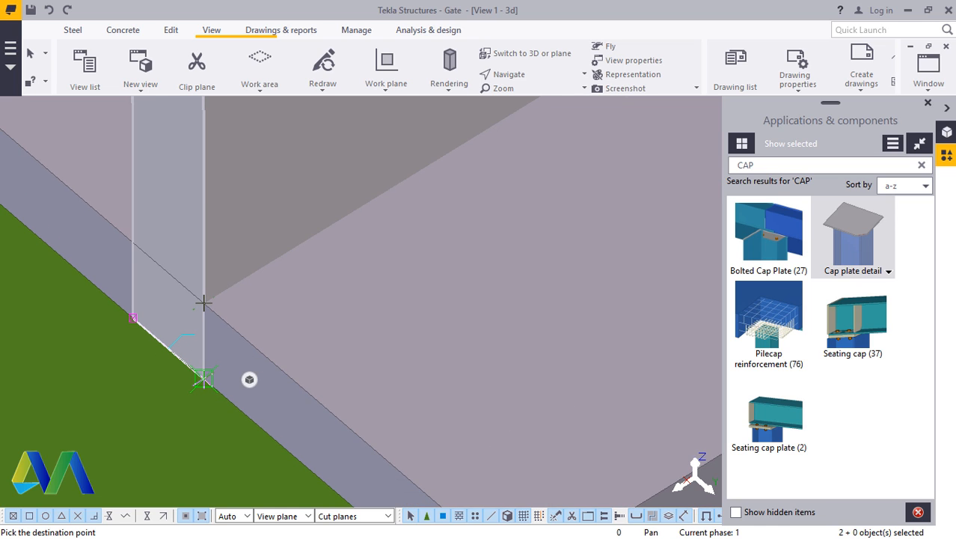
click(205, 302)
scroll(229, 314, down, 5)
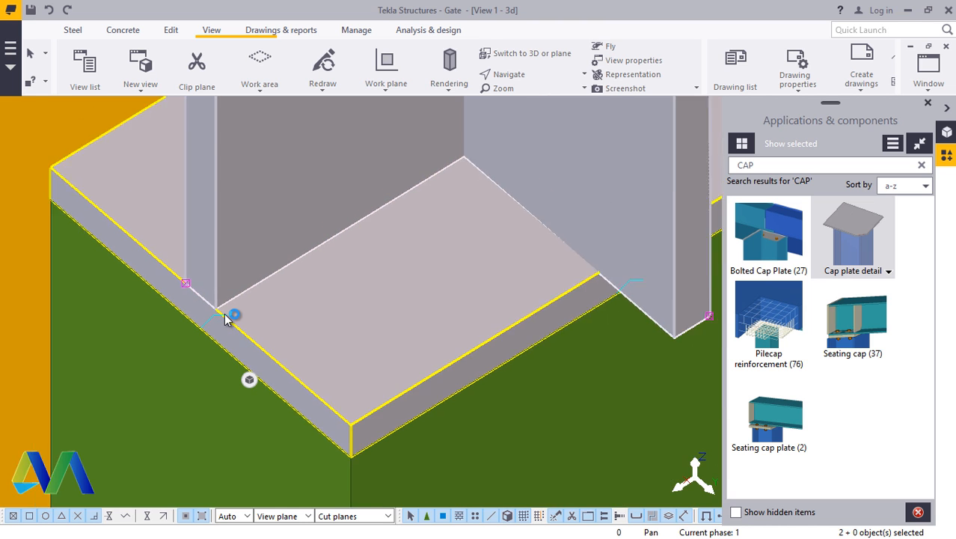
Step: Rotate the view and examine how the two crossed plates overlap at their tips
click(533, 75)
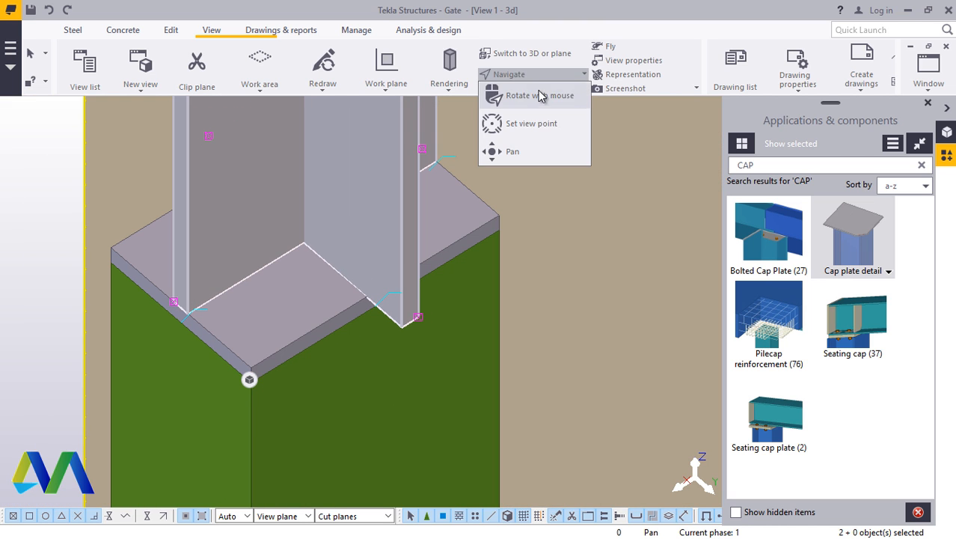
click(539, 96)
drag(328, 307, 392, 324)
ctrl+middle_drag(392, 324, 399, 187)
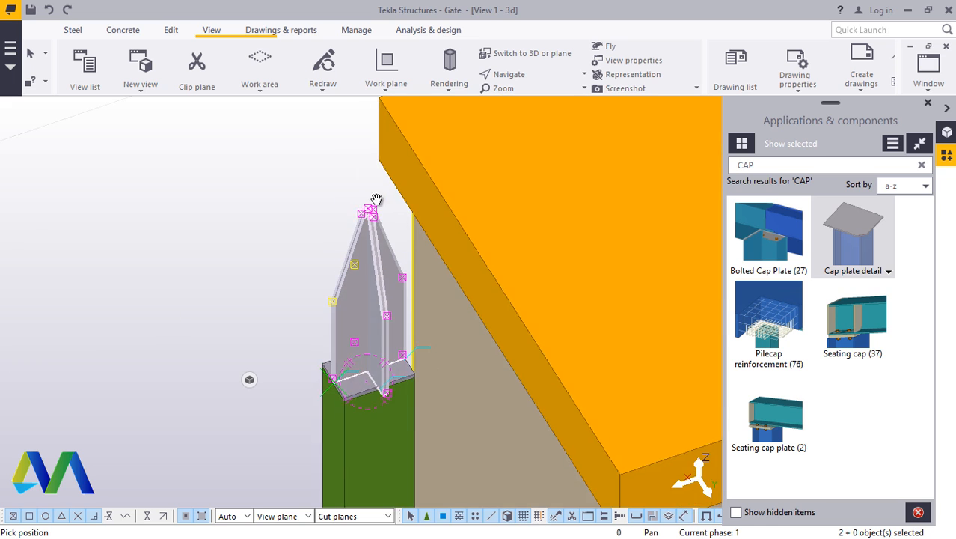
scroll(371, 199, up, 5)
scroll(344, 211, up, 2)
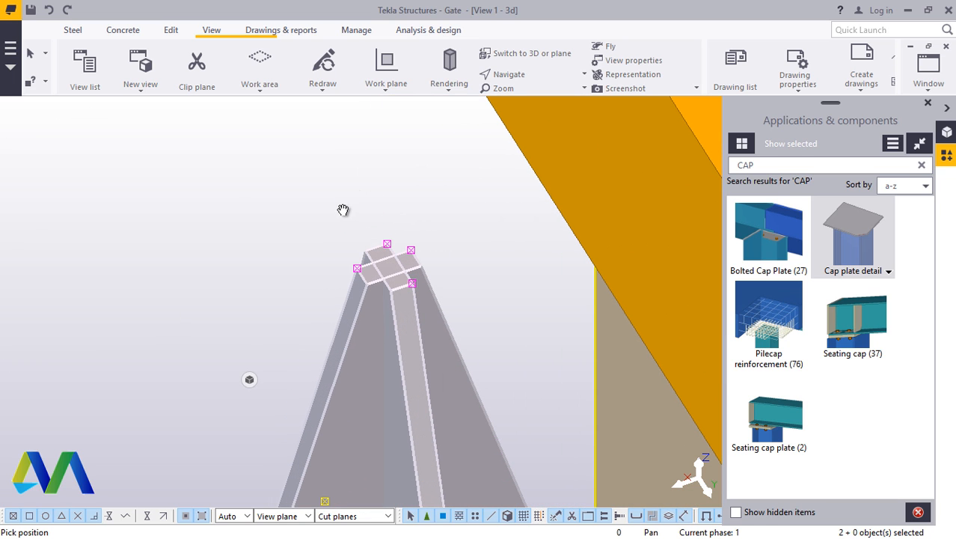
right_click(208, 187)
click(241, 194)
click(365, 172)
scroll(398, 243, up, 4)
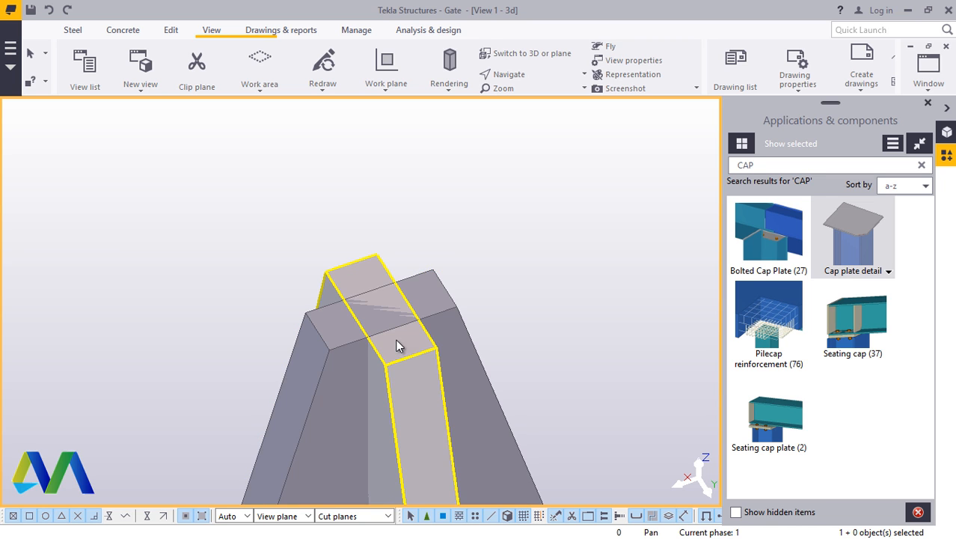
scroll(397, 338, up, 4)
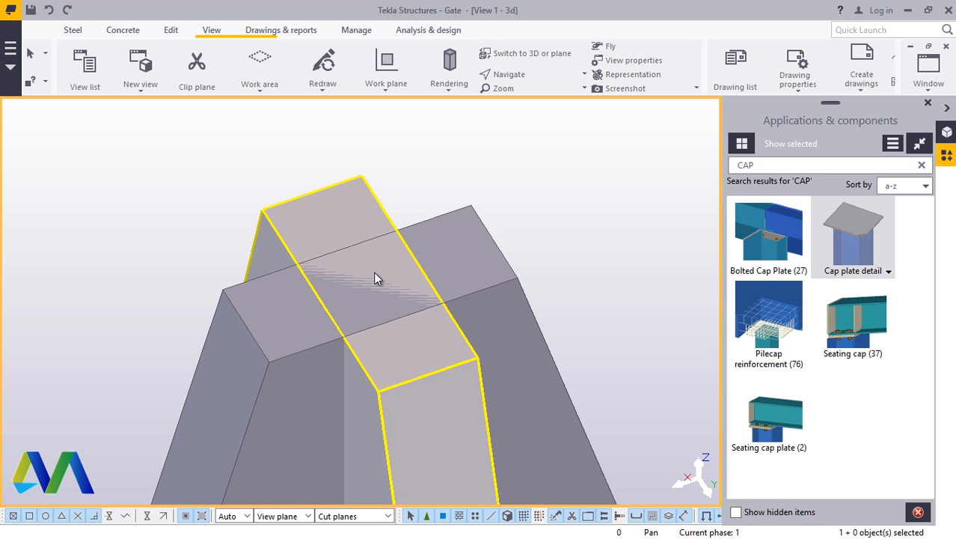
ctrl+middle_drag(380, 289, 361, 333)
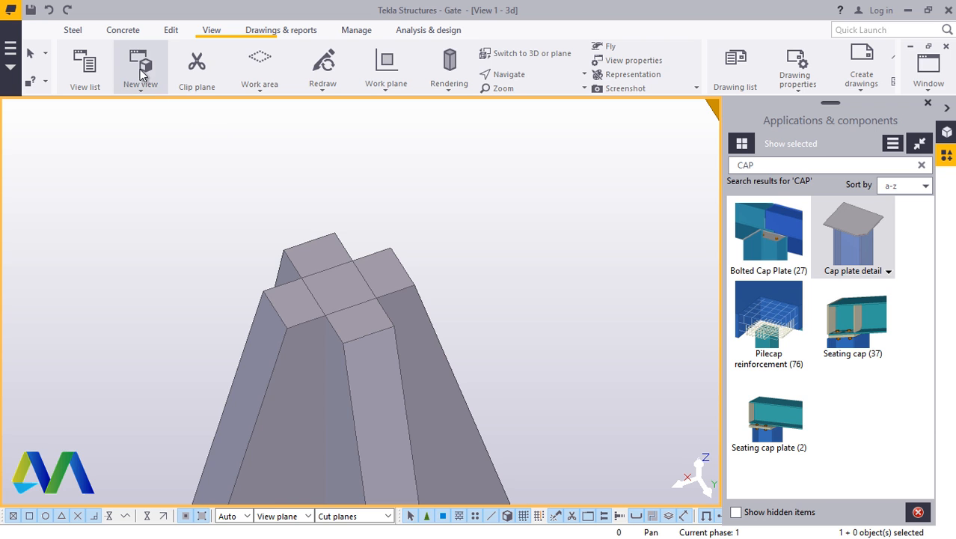
Step: Make a part cut in one of the crossed plates, using the other plate as the cutting part
click(172, 32)
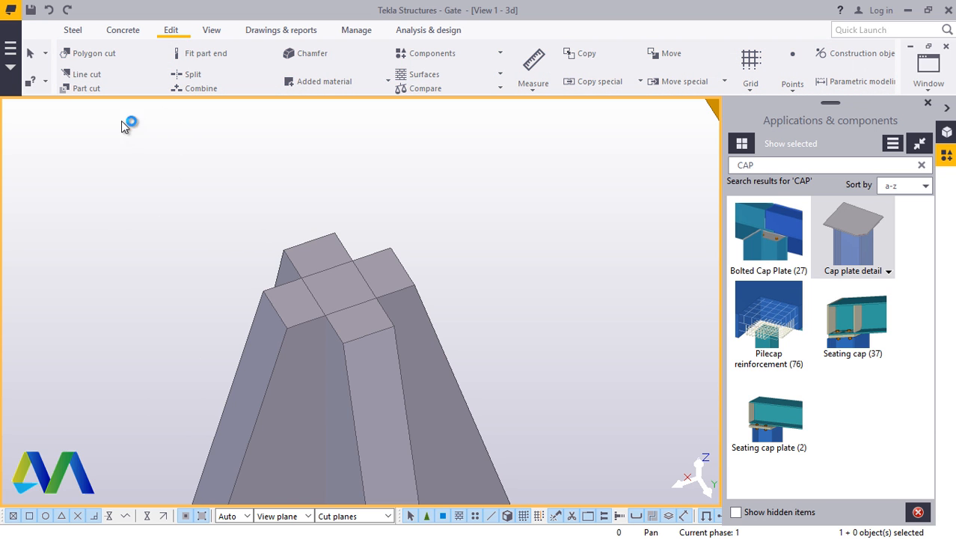
click(86, 89)
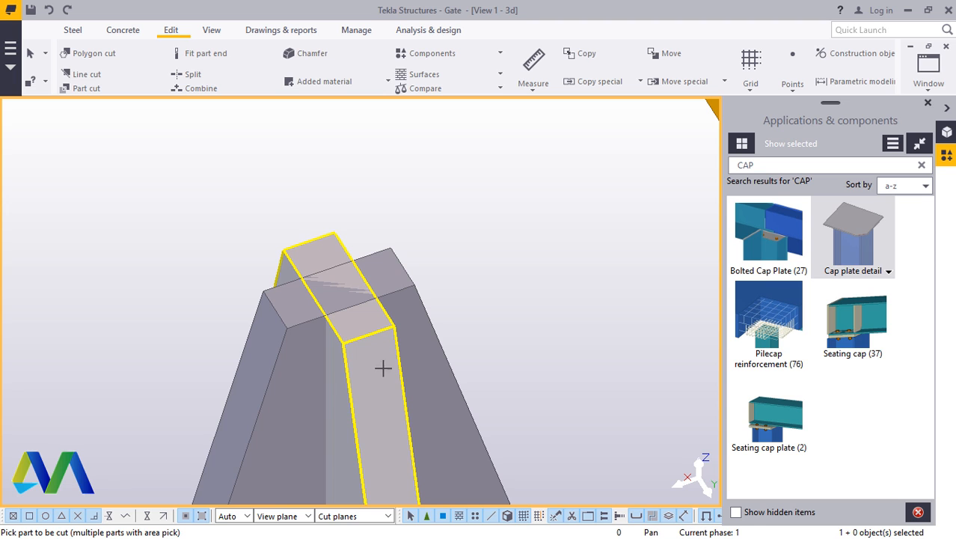
click(404, 277)
right_click(449, 190)
click(471, 194)
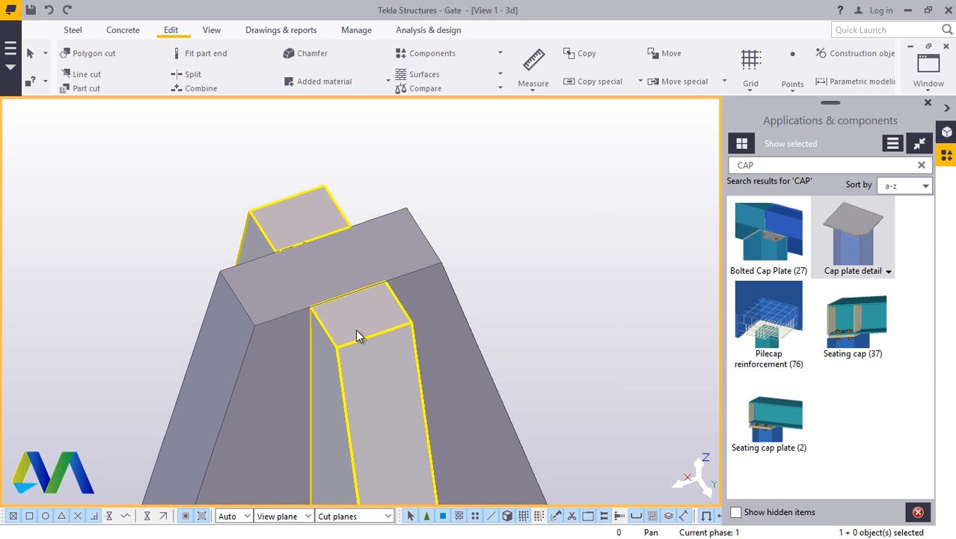
Step: Rotate around the plate tips to examine the part cut from the opposite side
ctrl+middle_drag(357, 335, 492, 154)
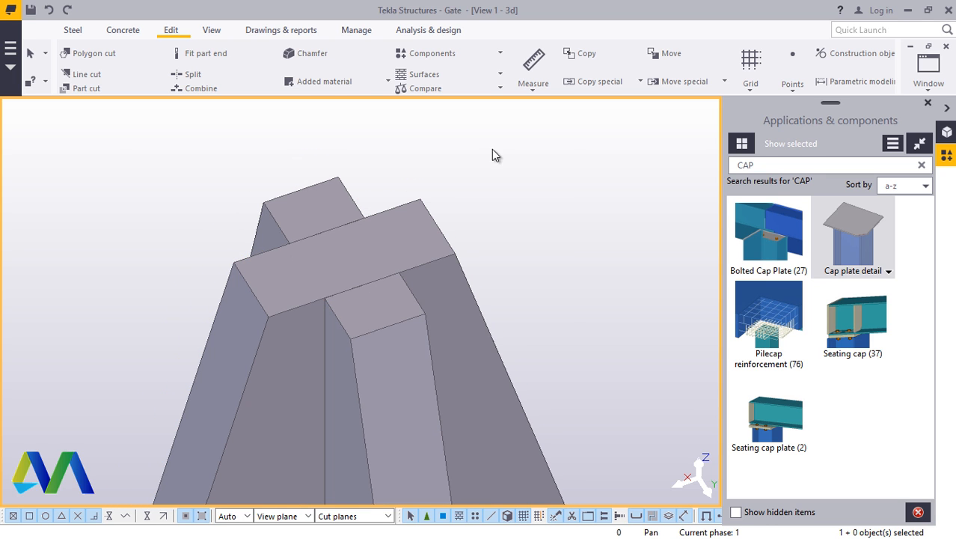
click(217, 32)
click(512, 75)
click(533, 94)
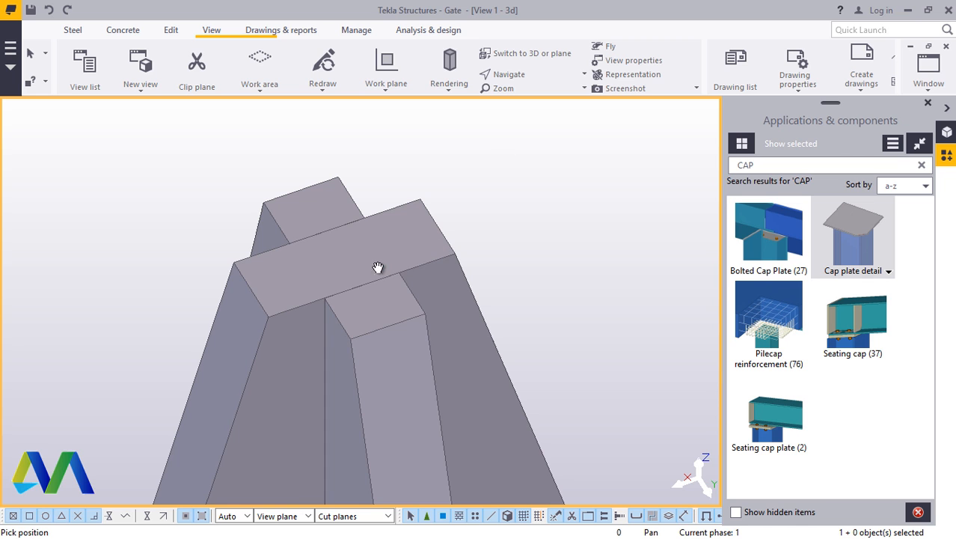
drag(390, 263, 598, 229)
scroll(453, 278, down, 5)
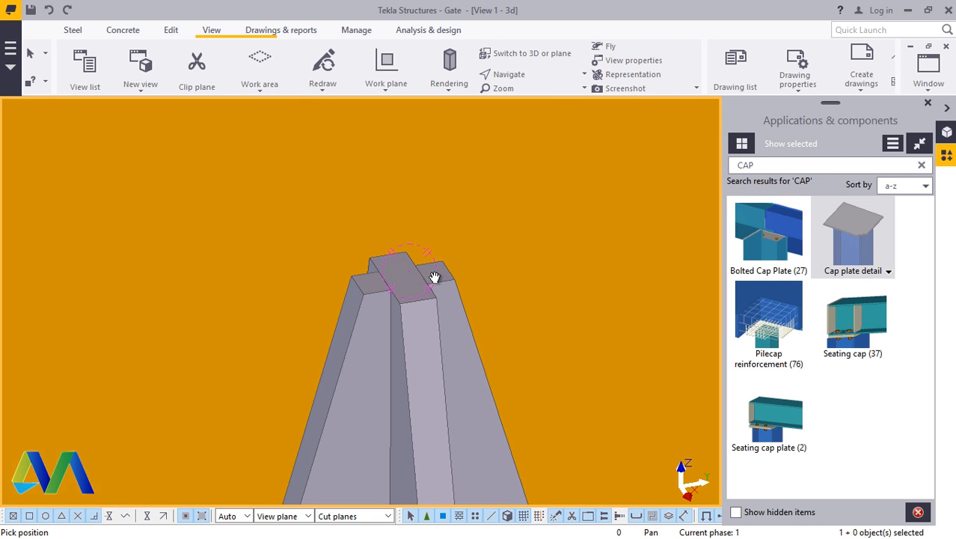
Step: Examine the pointed spearhead on the vertical green post and where the post crosses the top rail beside the pillar
scroll(351, 277, down, 6)
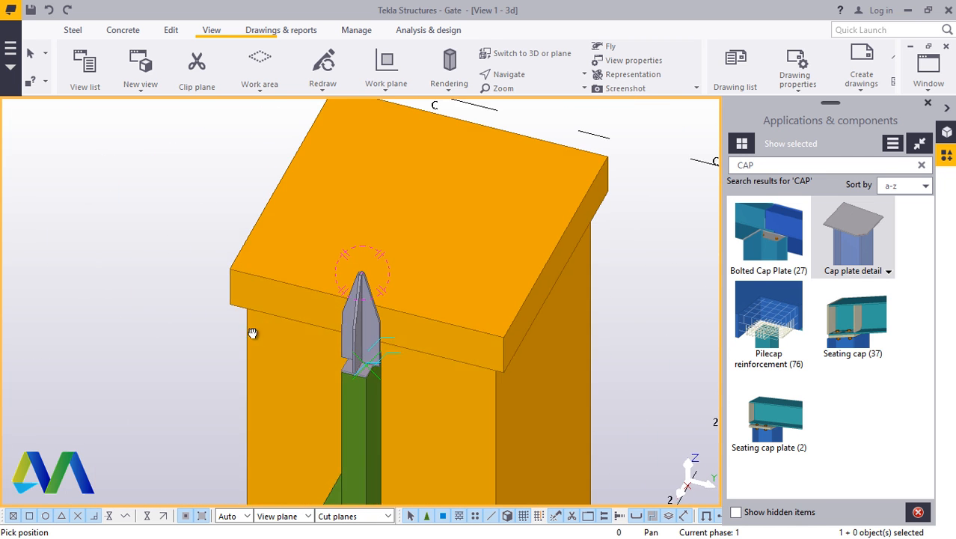
scroll(427, 271, down, 3)
mouse_move(400, 320)
mouse_down()
mouse_move(350, 338)
mouse_move(346, 352)
mouse_up()
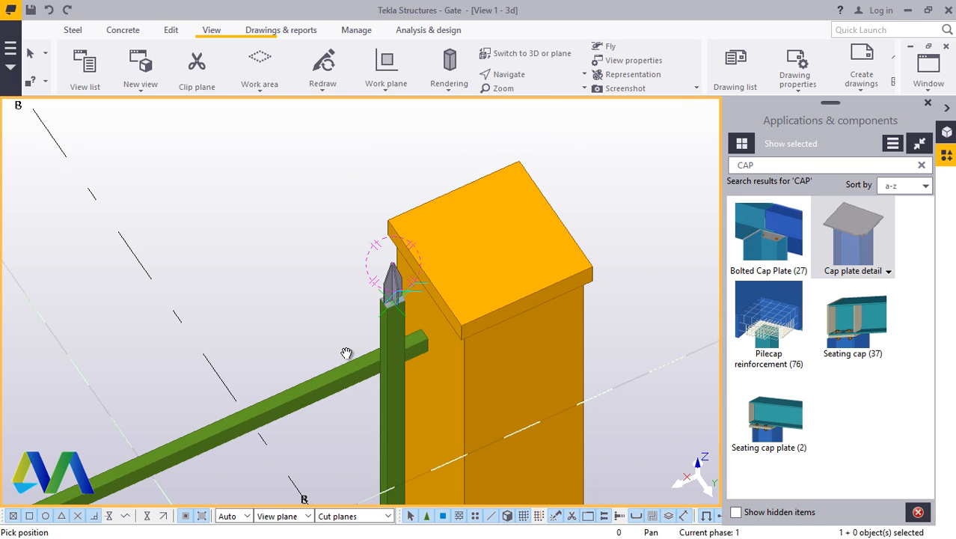
scroll(385, 374, up, 2)
scroll(385, 374, up, 5)
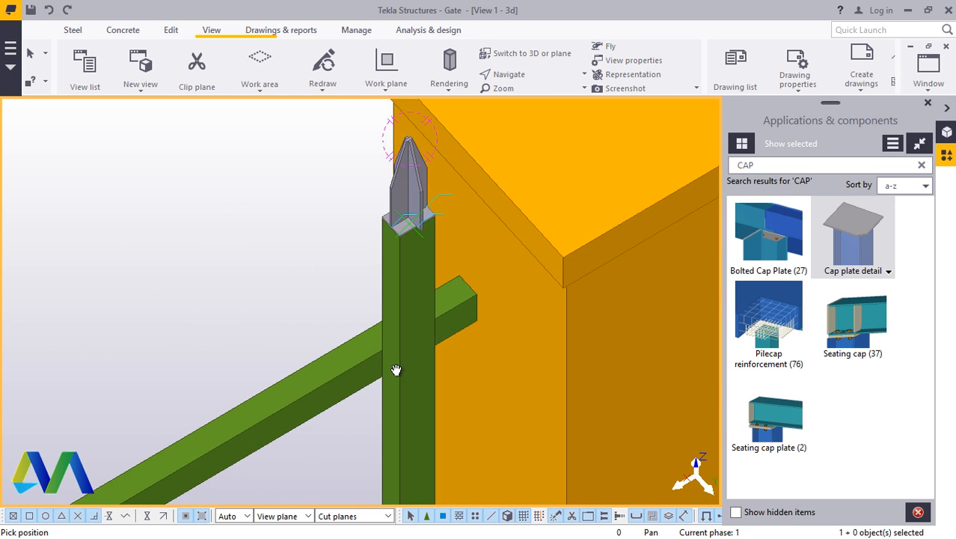
scroll(387, 359, up, 6)
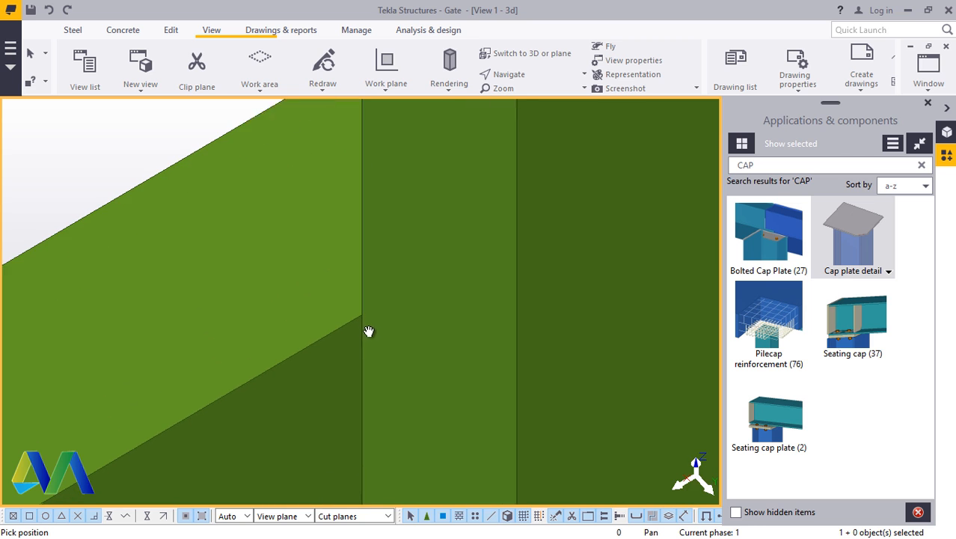
right_click(383, 280)
click(413, 288)
scroll(416, 368, down, 6)
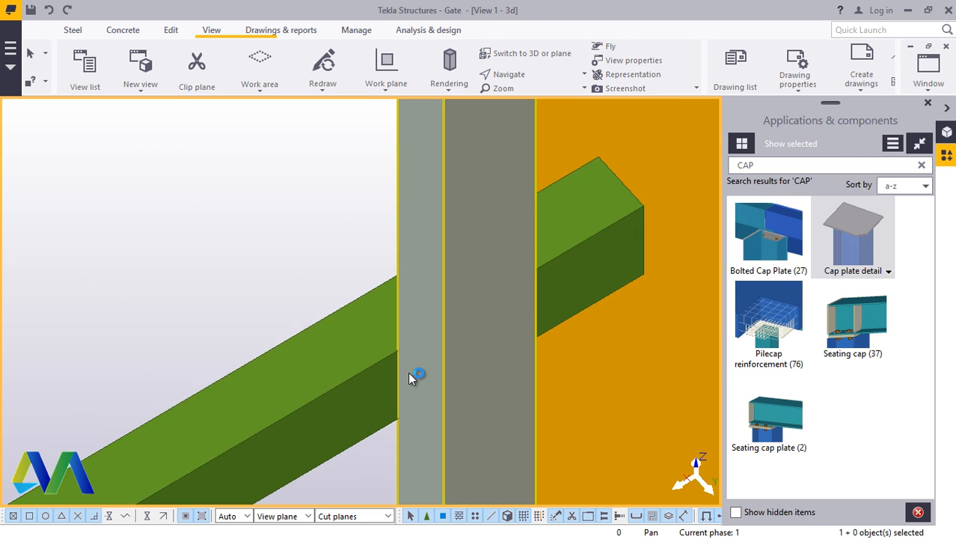
scroll(416, 367, down, 6)
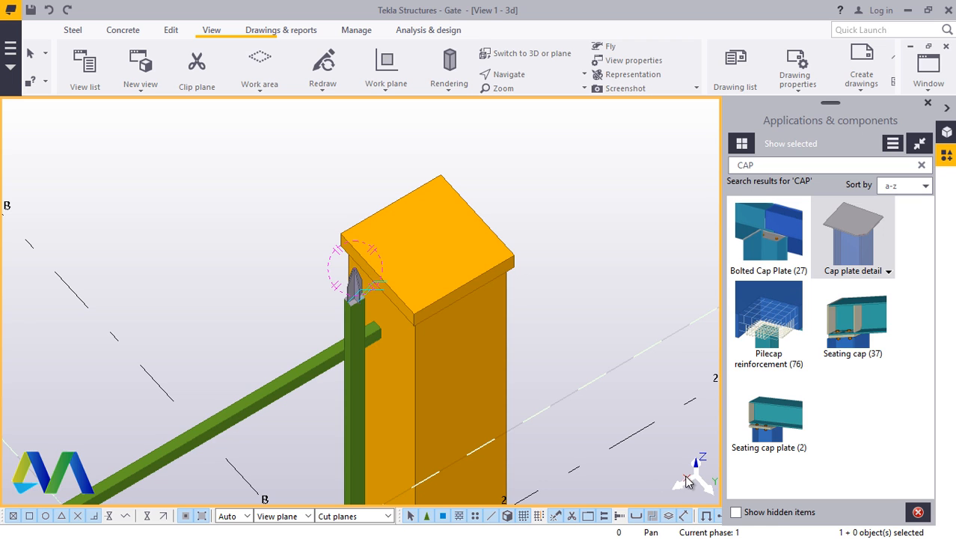
scroll(367, 283, up, 5)
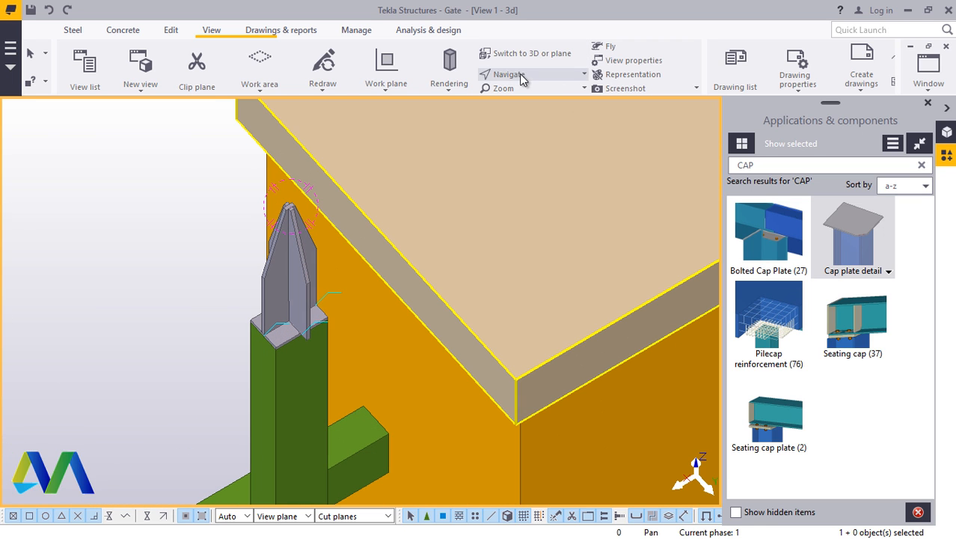
Step: Select the vertical post with its spearhead parts to check them from another angle, and clear the selection
click(522, 76)
click(526, 100)
drag(348, 330, 258, 300)
right_click(218, 182)
click(247, 195)
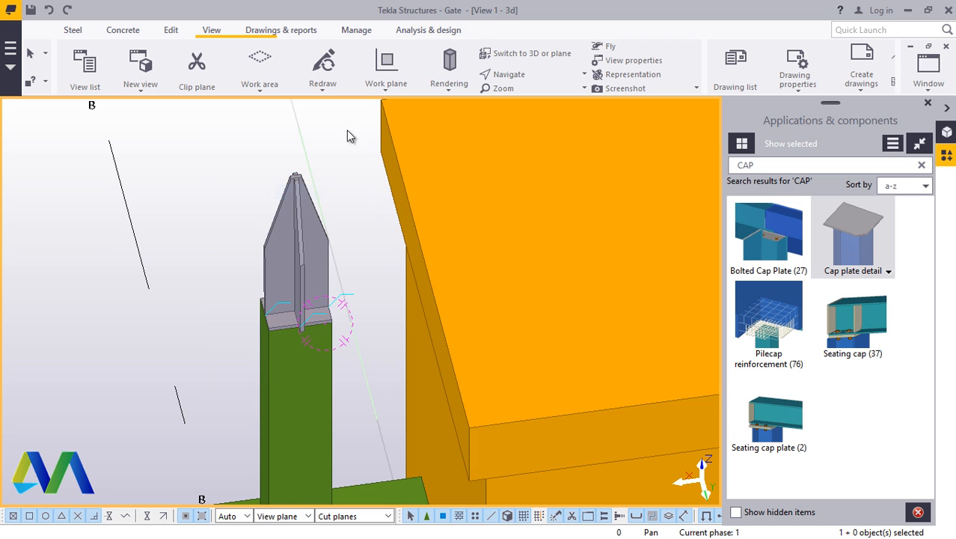
click(261, 345)
scroll(348, 250, down, 5)
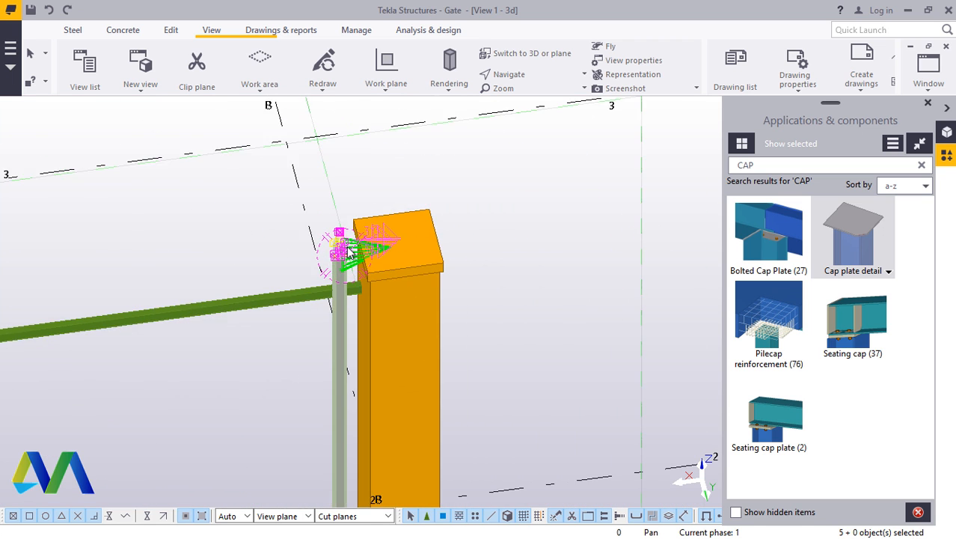
scroll(348, 251, down, 3)
scroll(346, 251, up, 8)
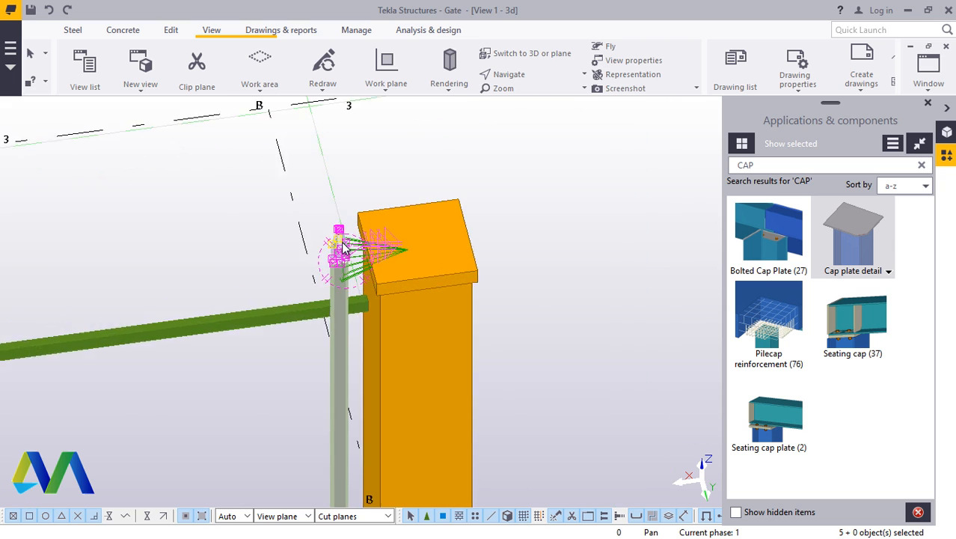
click(310, 135)
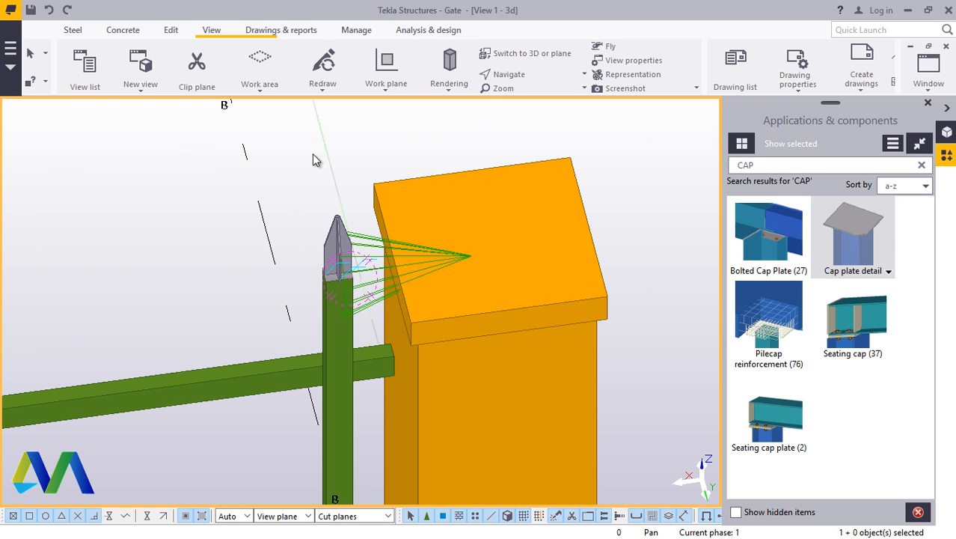
Step: Set the bottom level of the vertical RHS60*40*3.0 post beside the pillar to 600
click(518, 74)
click(521, 100)
scroll(347, 385, down, 10)
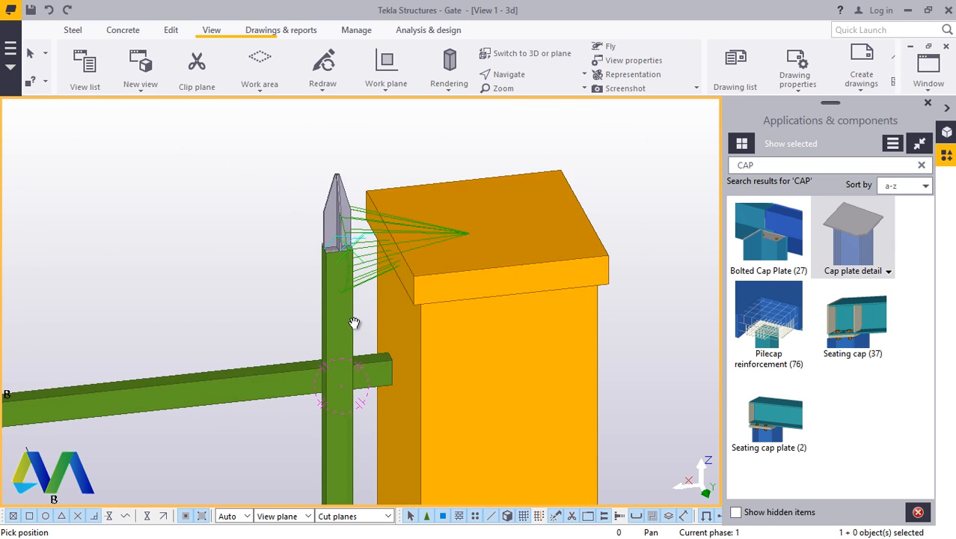
drag(387, 360, 411, 383)
scroll(412, 383, up, 6)
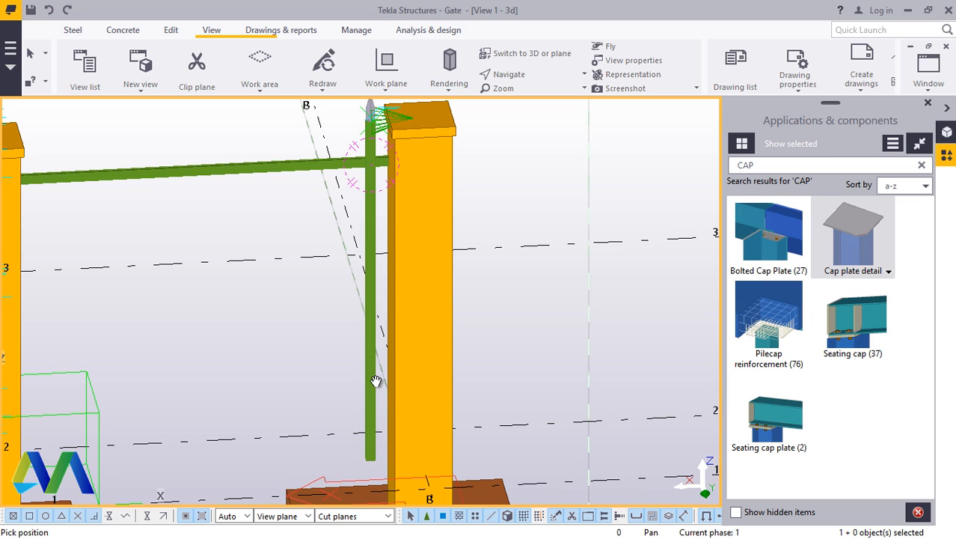
right_click(551, 236)
click(557, 242)
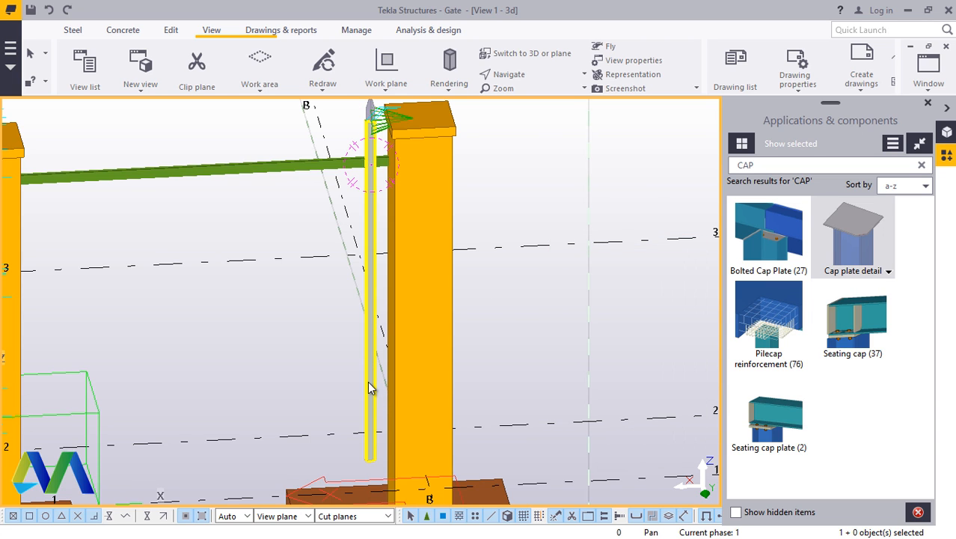
double_click(373, 241)
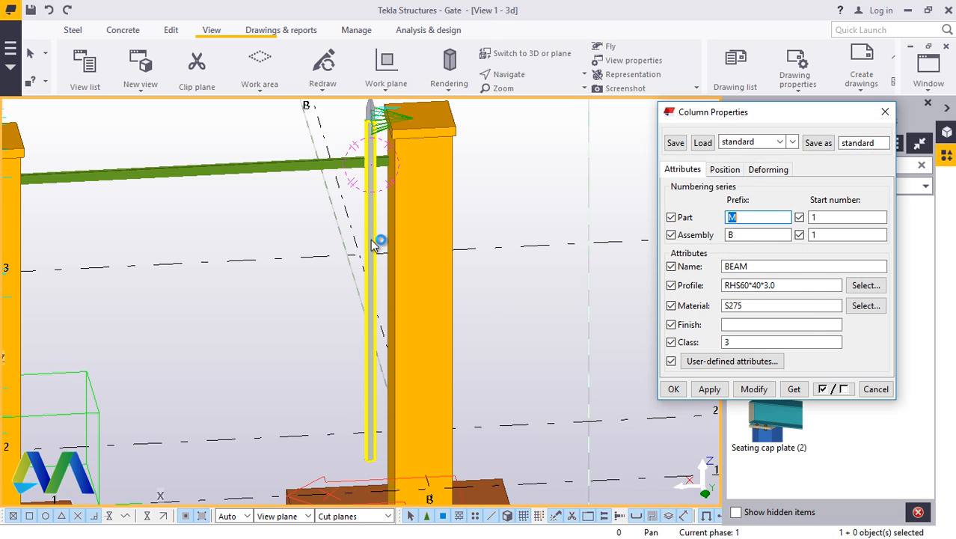
click(724, 169)
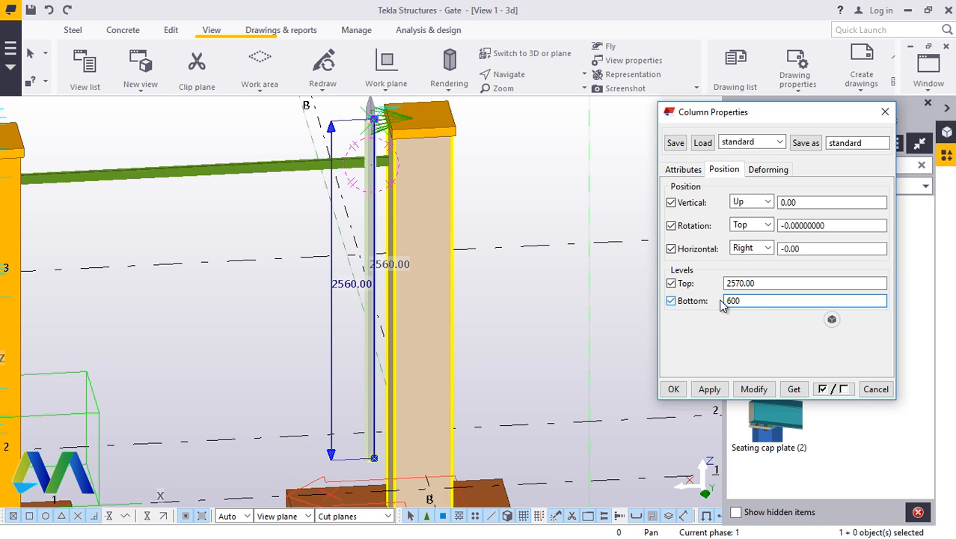
click(755, 389)
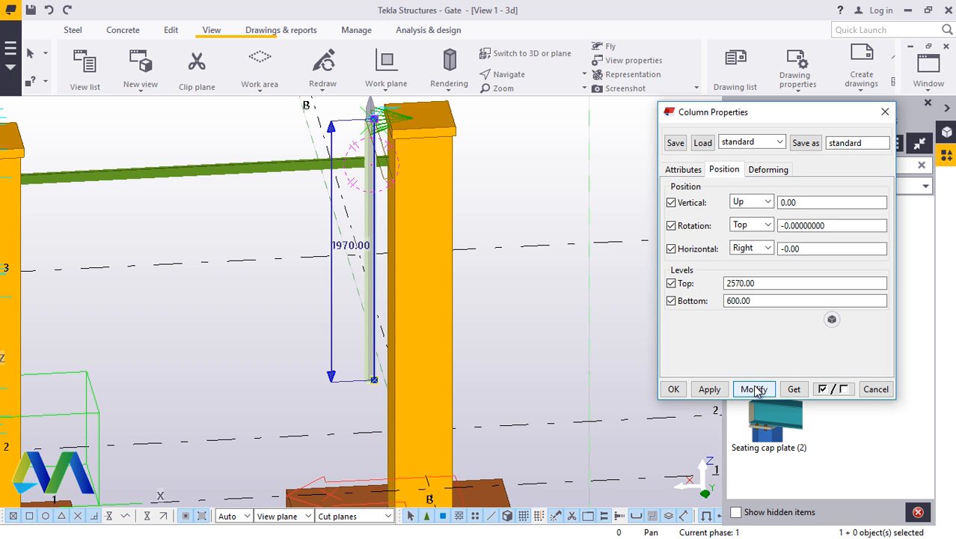
click(673, 389)
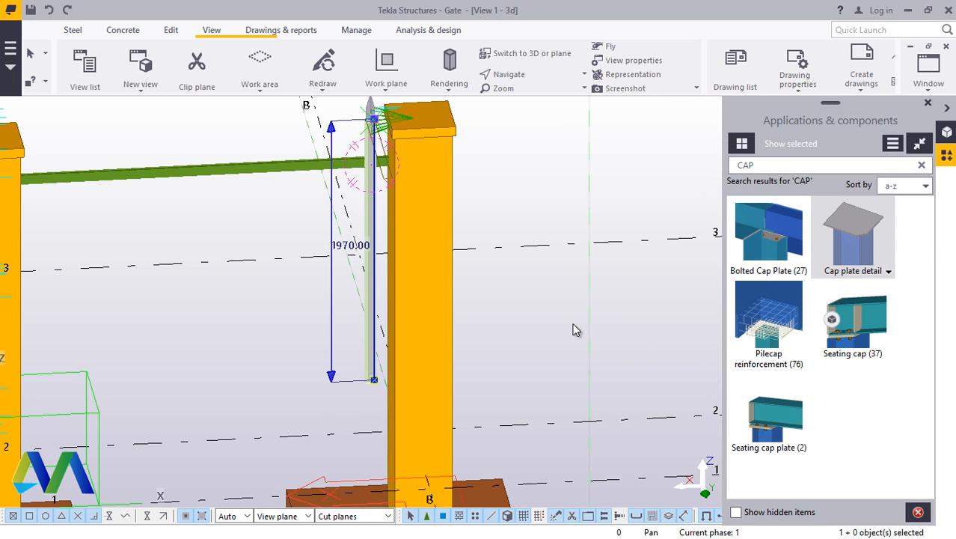
Step: Set the bottom level of the vertical post beside the pillar to 700
click(523, 74)
click(508, 92)
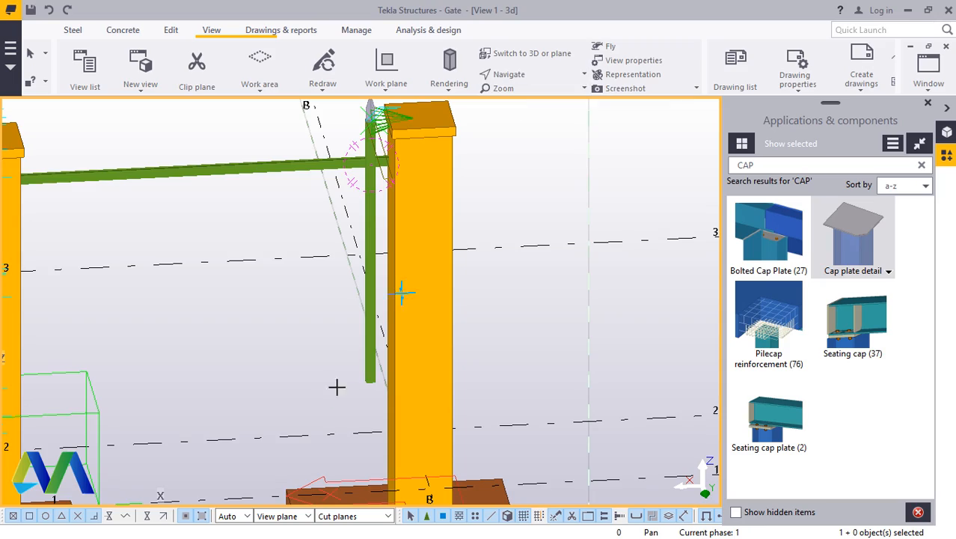
drag(378, 376, 433, 270)
ctrl+middle_drag(433, 270, 508, 343)
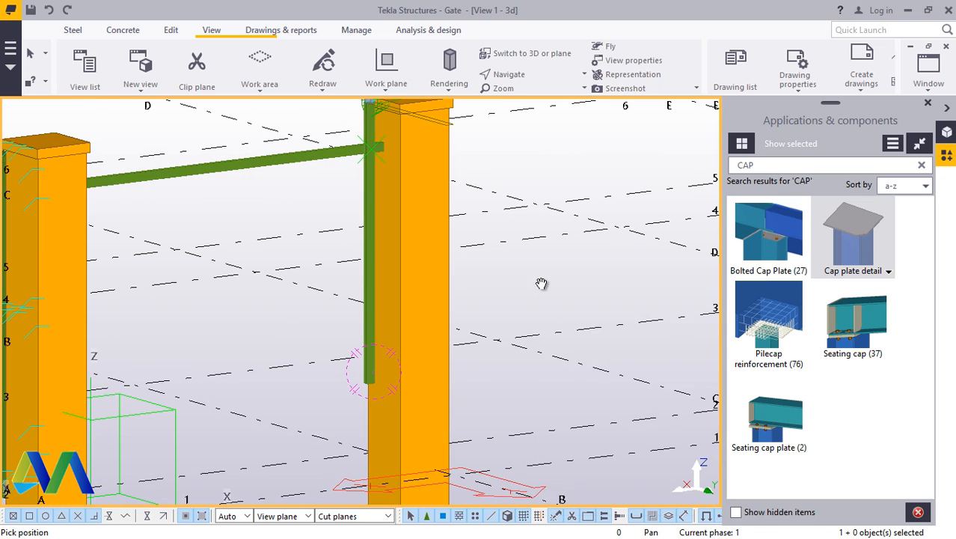
right_click(540, 283)
click(544, 291)
scroll(338, 361, up, 2)
scroll(338, 364, up, 1)
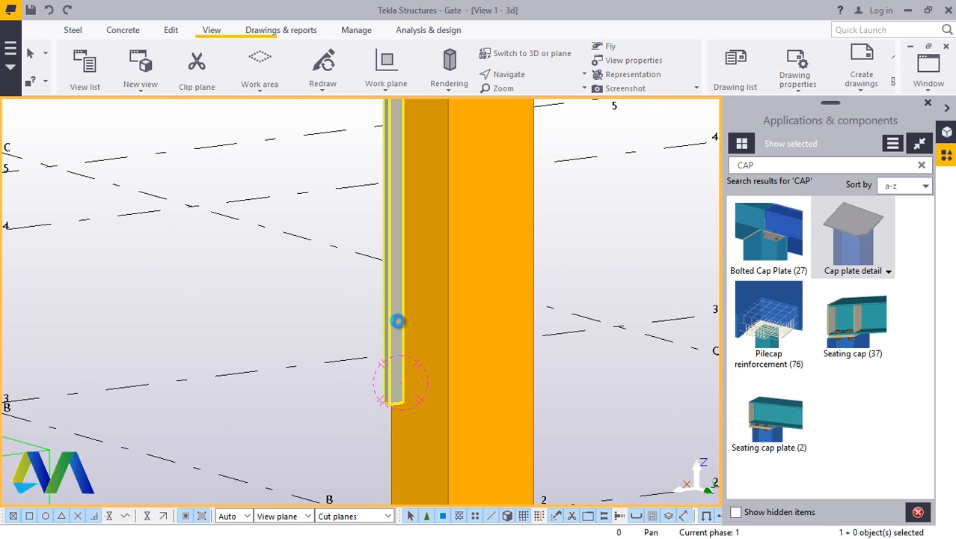
double_click(397, 320)
click(723, 169)
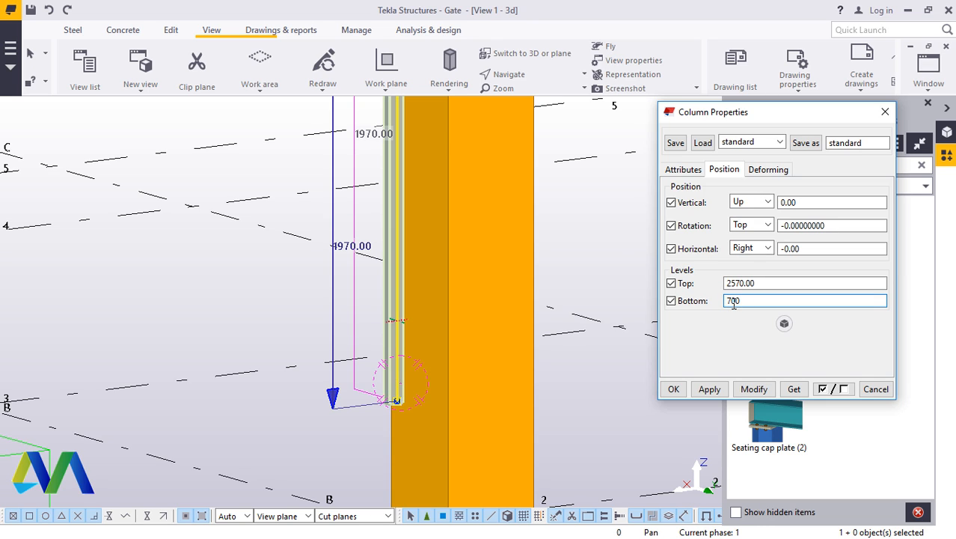
click(756, 389)
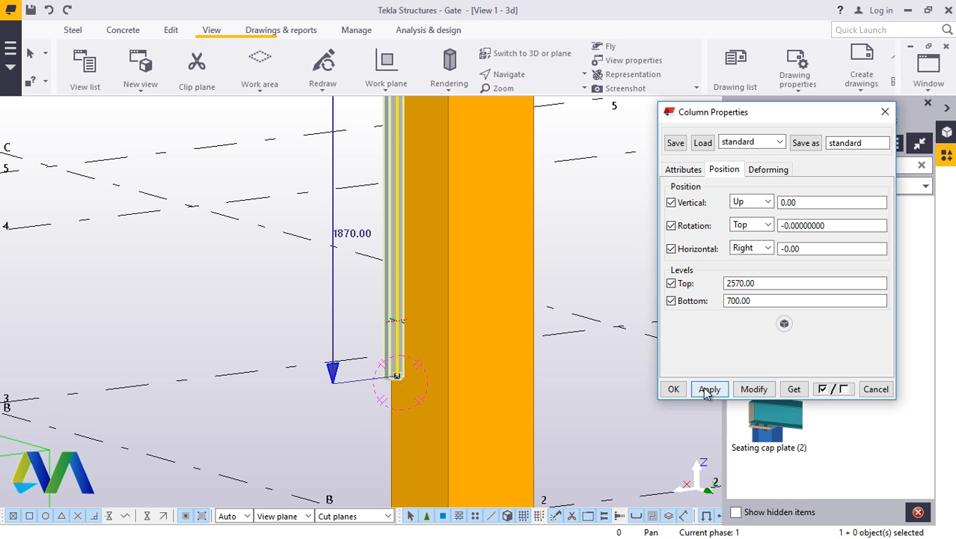
click(674, 390)
Step: Close the Applications & components catalog and clear the temporary graphics around the spearhead from the model view
scroll(588, 403, down, 5)
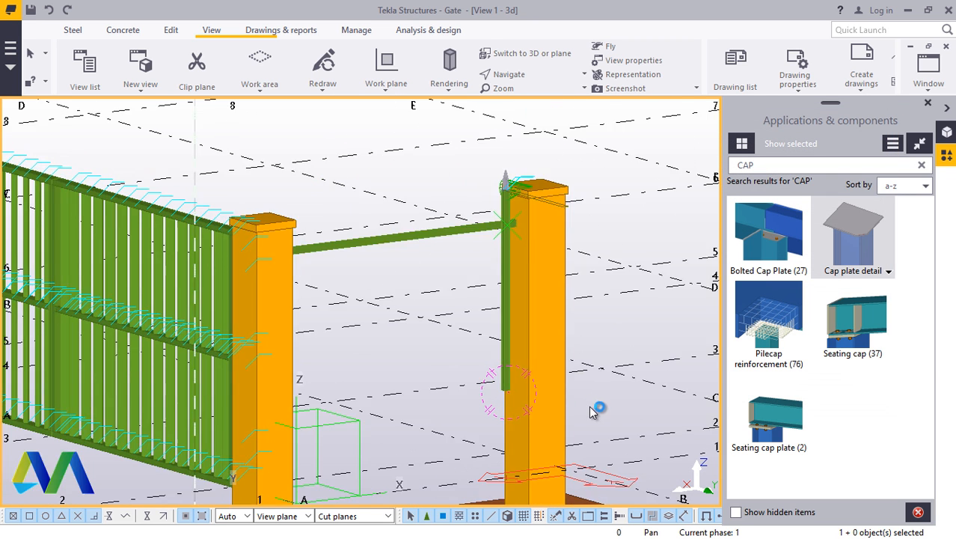
click(521, 77)
click(527, 123)
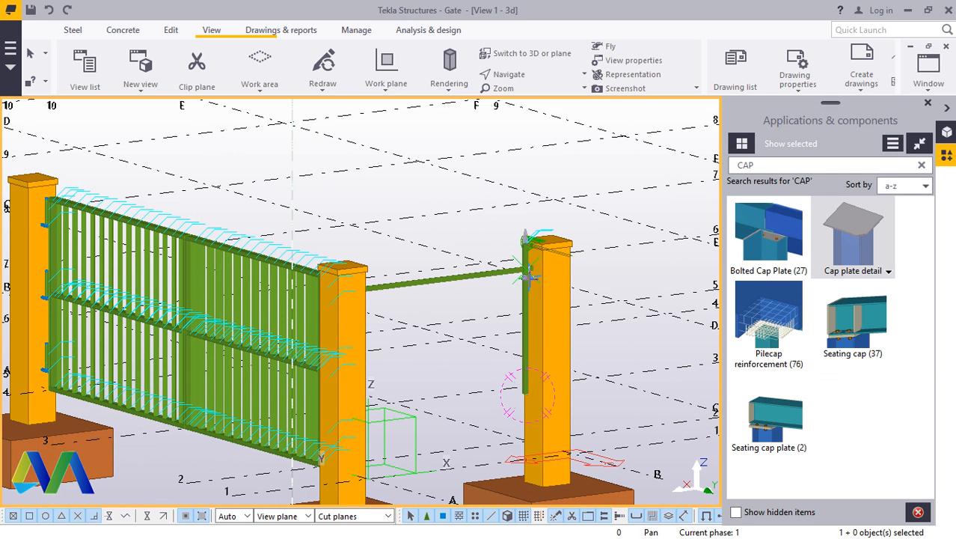
drag(481, 292, 788, 245)
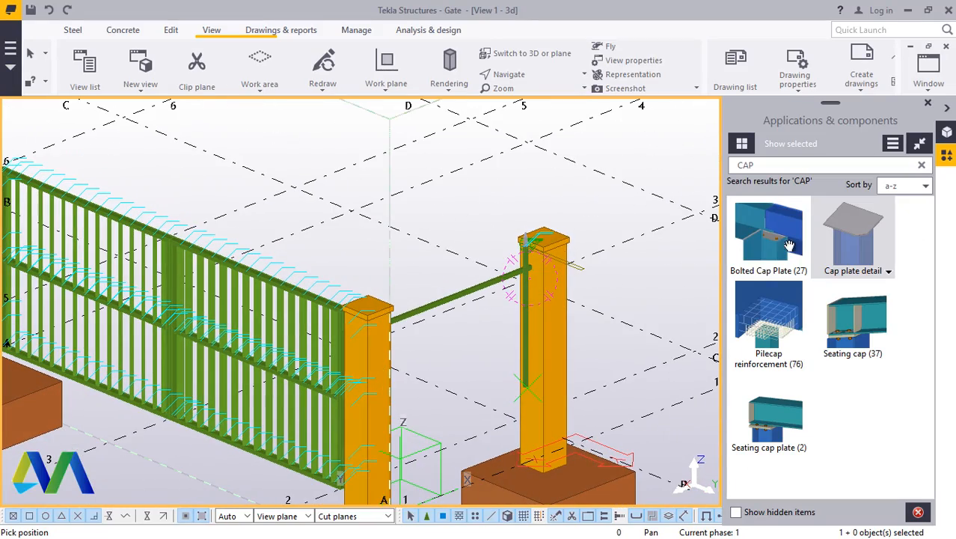
click(928, 105)
scroll(629, 228, up, 8)
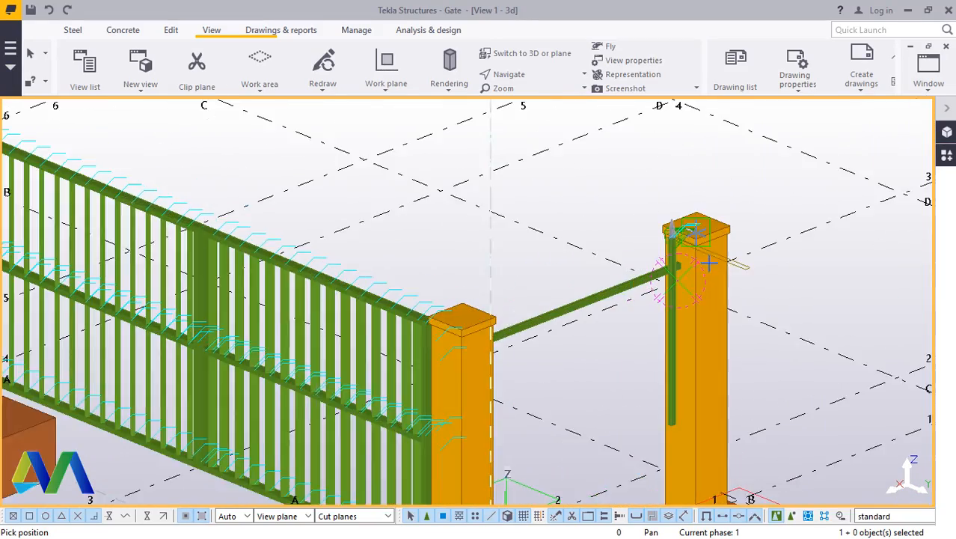
scroll(599, 209, up, 2)
right_click(418, 175)
click(438, 180)
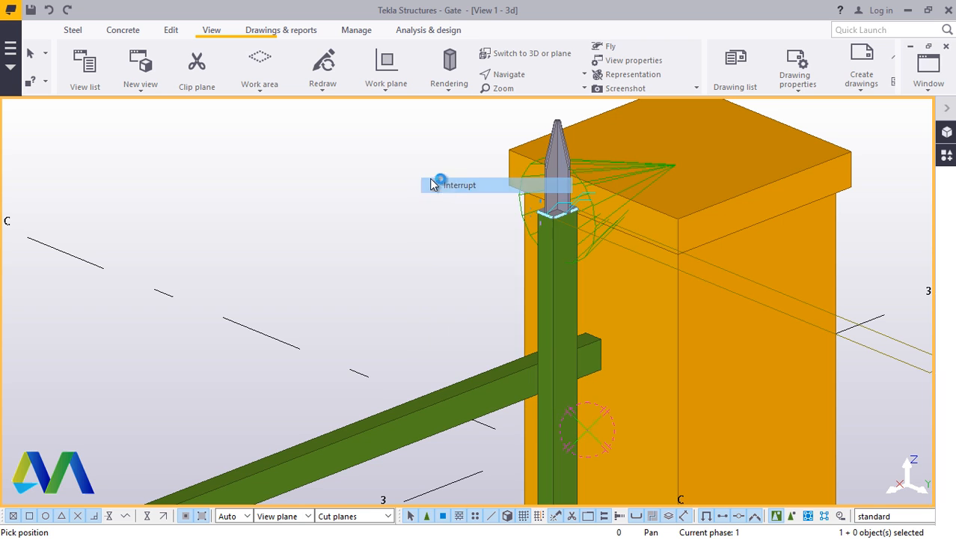
right_click(415, 172)
click(465, 251)
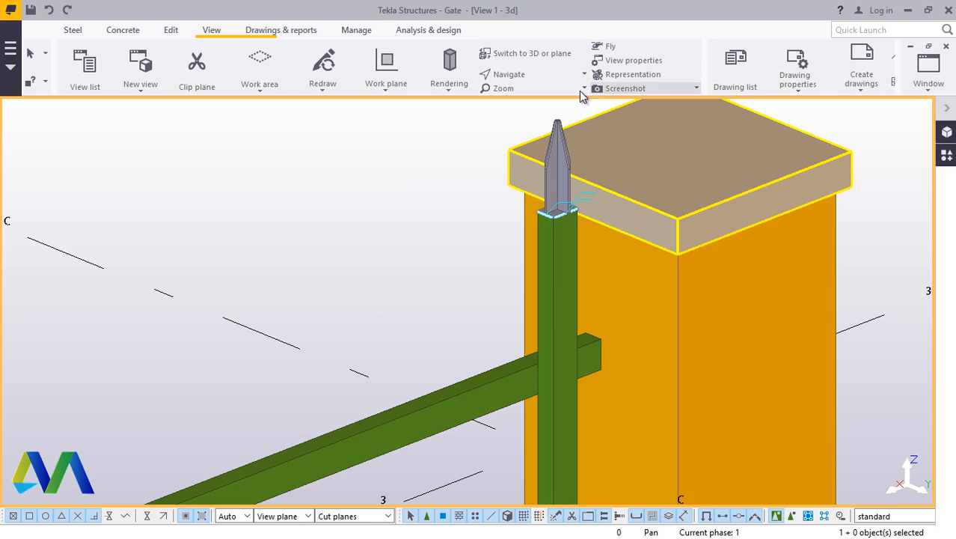
Step: Place a point where the rail's front top edge meets the vertical post on the side away from the pillar
click(511, 74)
click(527, 96)
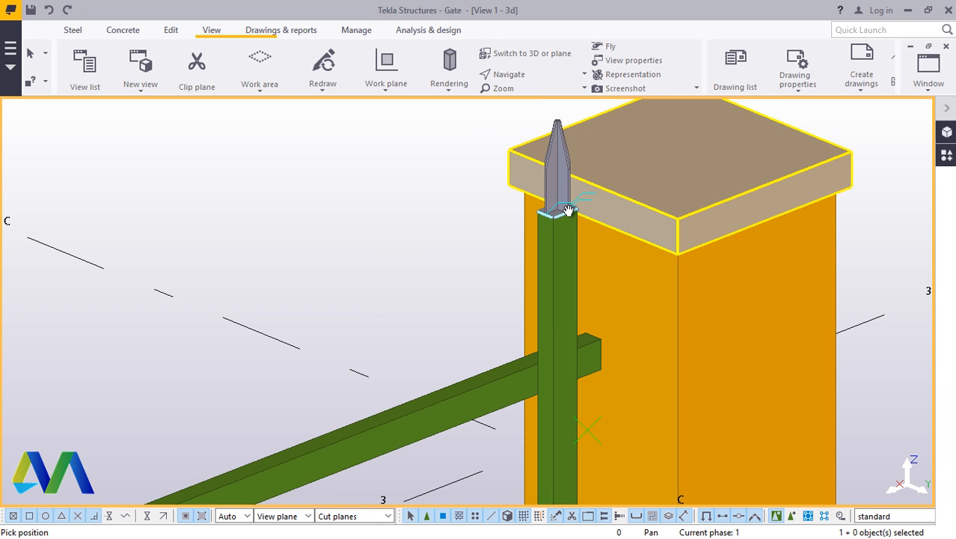
drag(568, 211, 505, 273)
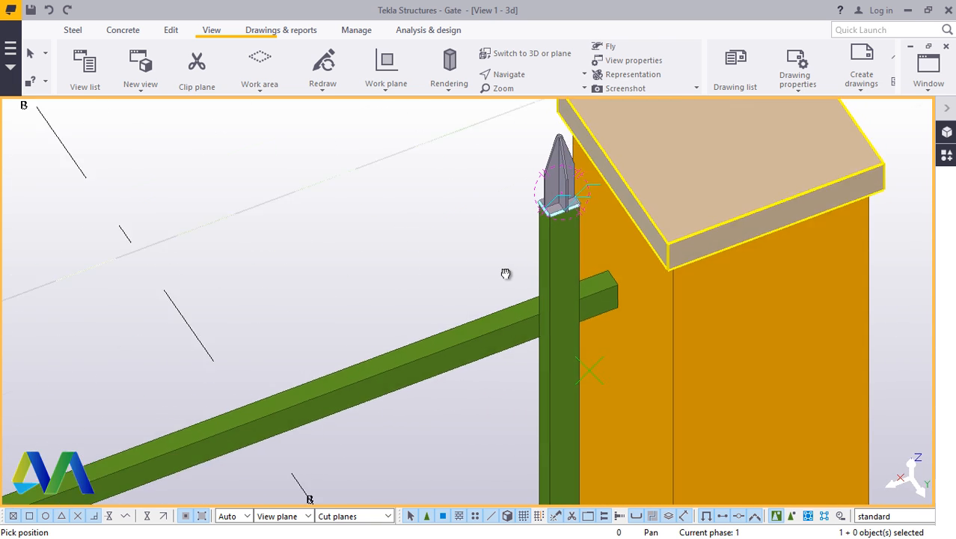
scroll(487, 265, up, 5)
right_click(444, 152)
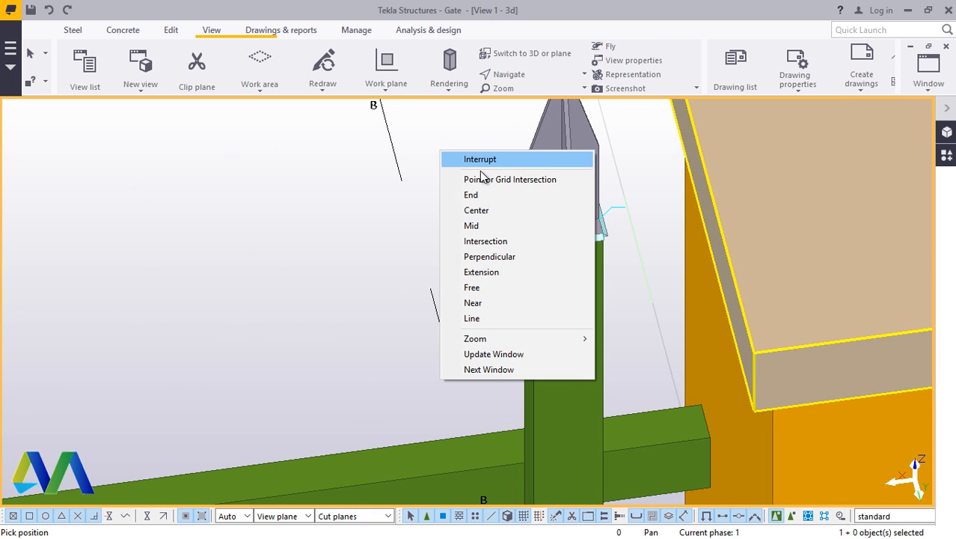
click(480, 159)
scroll(576, 262, down, 2)
scroll(503, 450, up, 5)
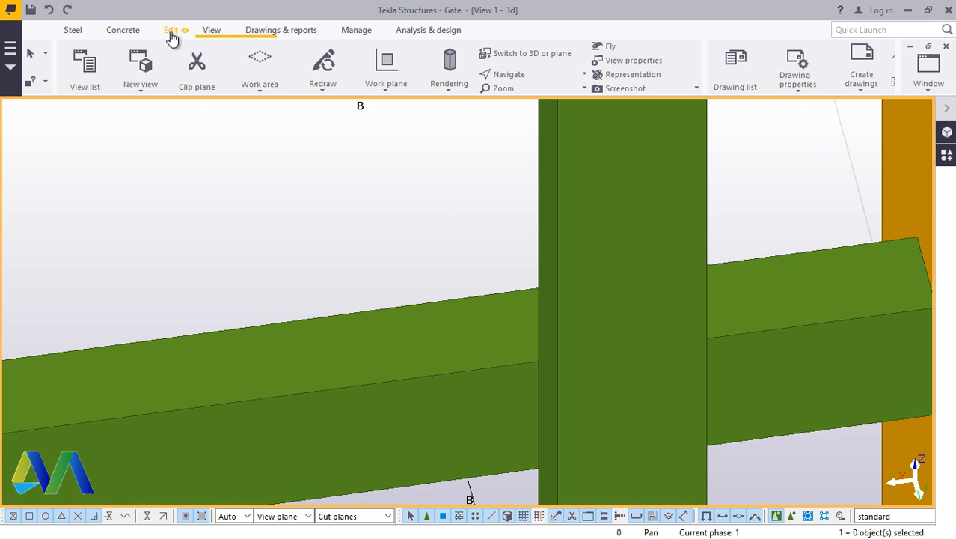
click(171, 31)
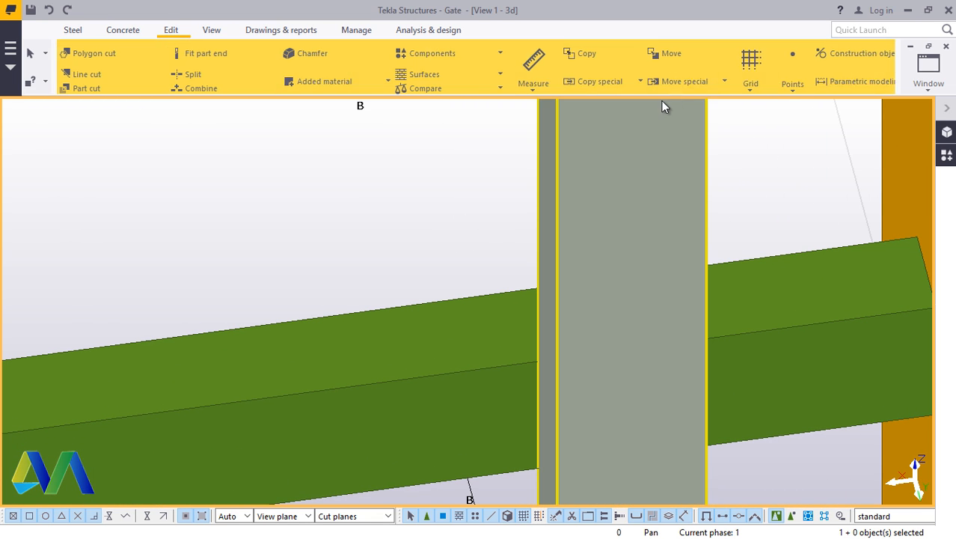
click(792, 88)
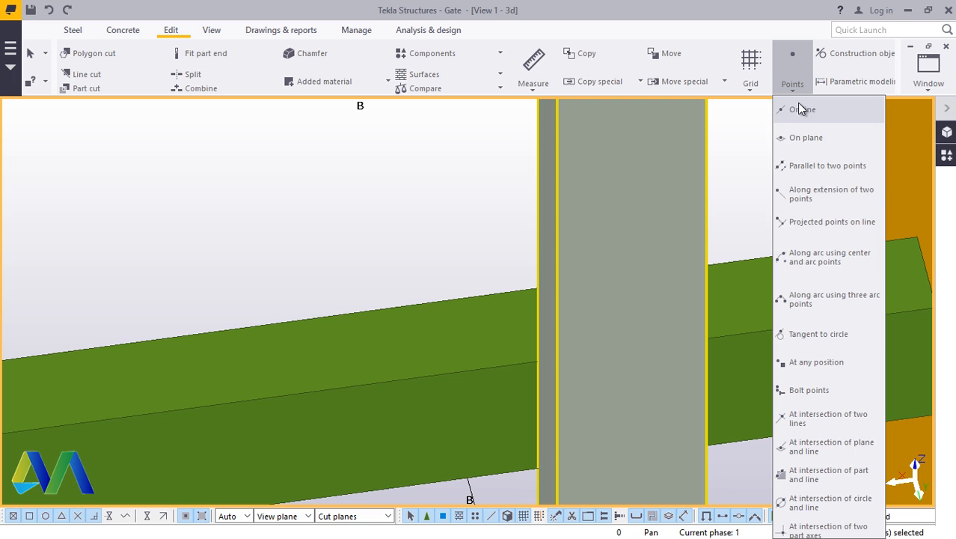
click(814, 362)
scroll(558, 367, up, 4)
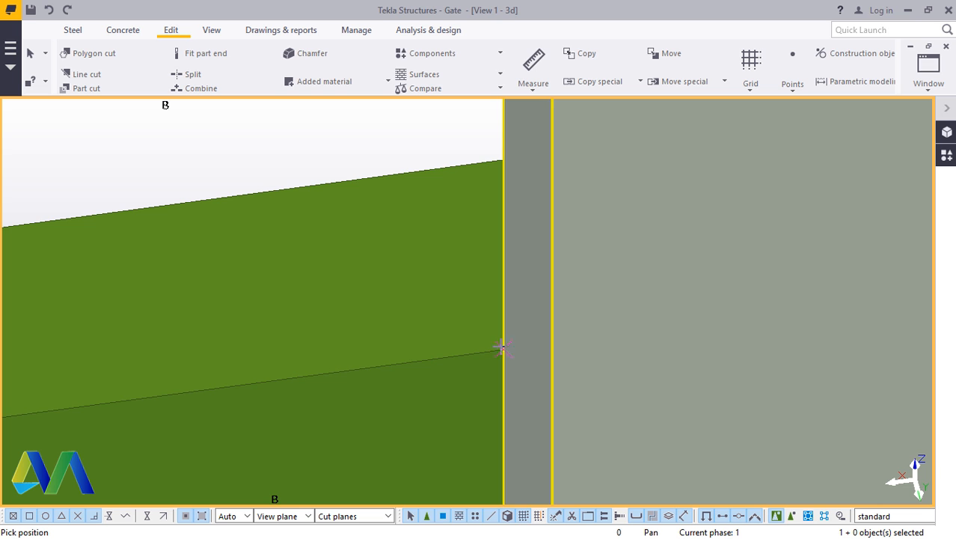
scroll(535, 372, down, 5)
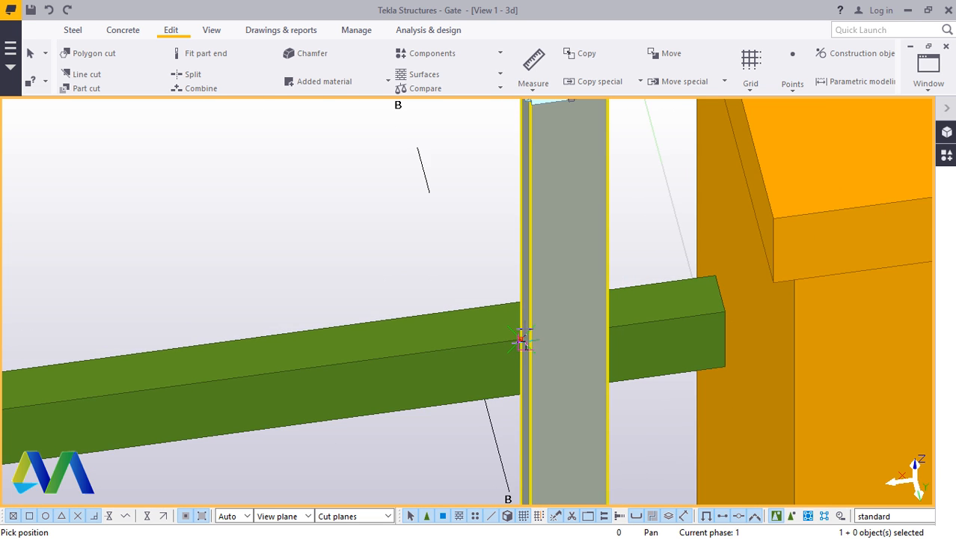
right_click(331, 157)
click(378, 175)
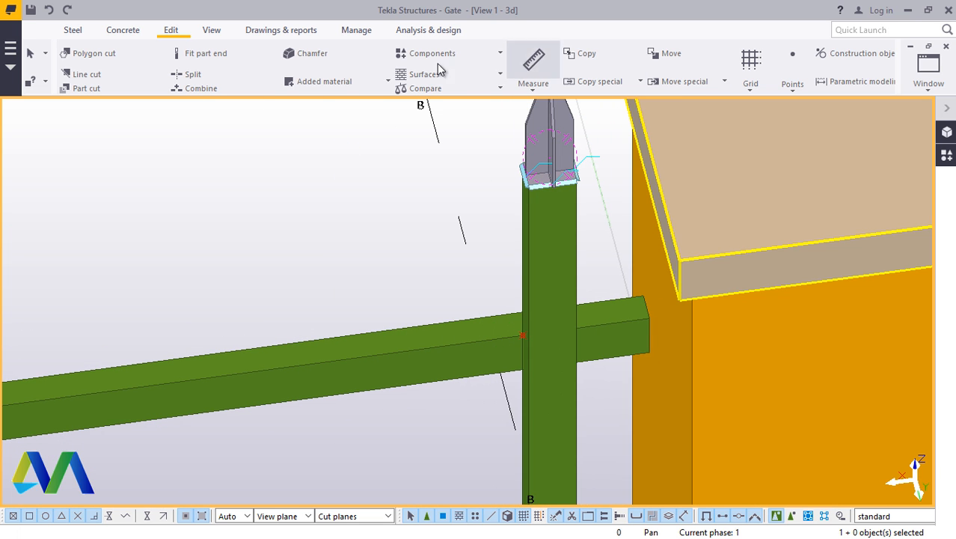
Step: Place a point where the rail's front top edge meets the vertical post on the side facing the pillar
click(214, 31)
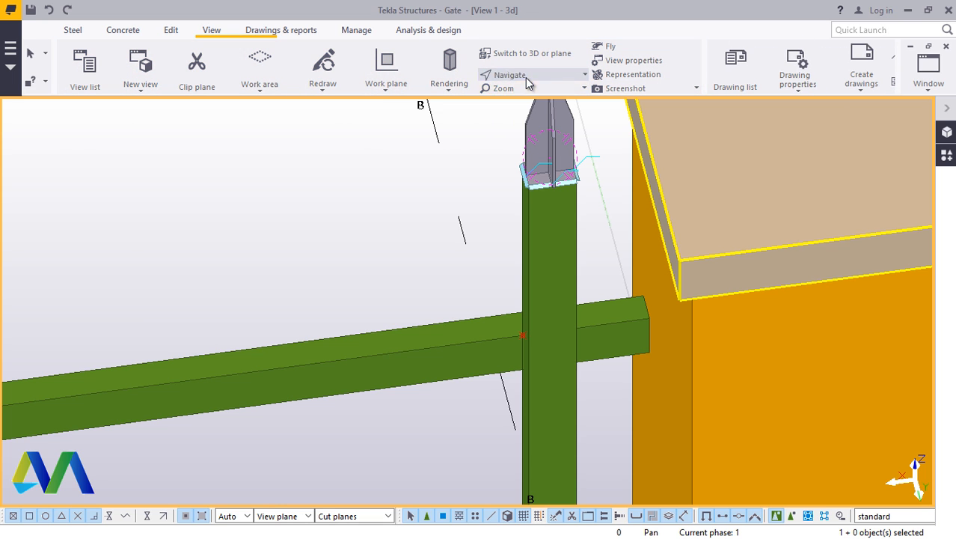
click(526, 75)
click(536, 99)
drag(561, 349, 486, 320)
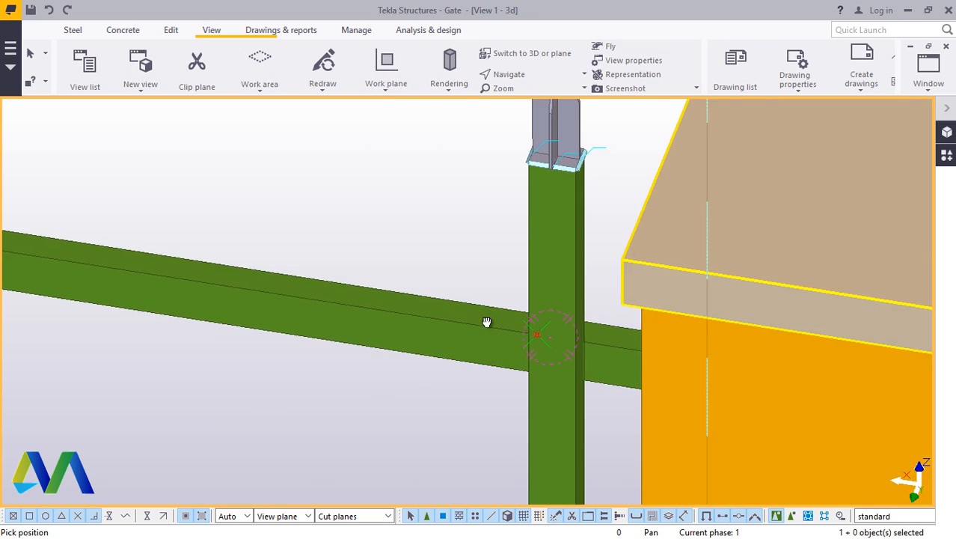
scroll(547, 336, up, 8)
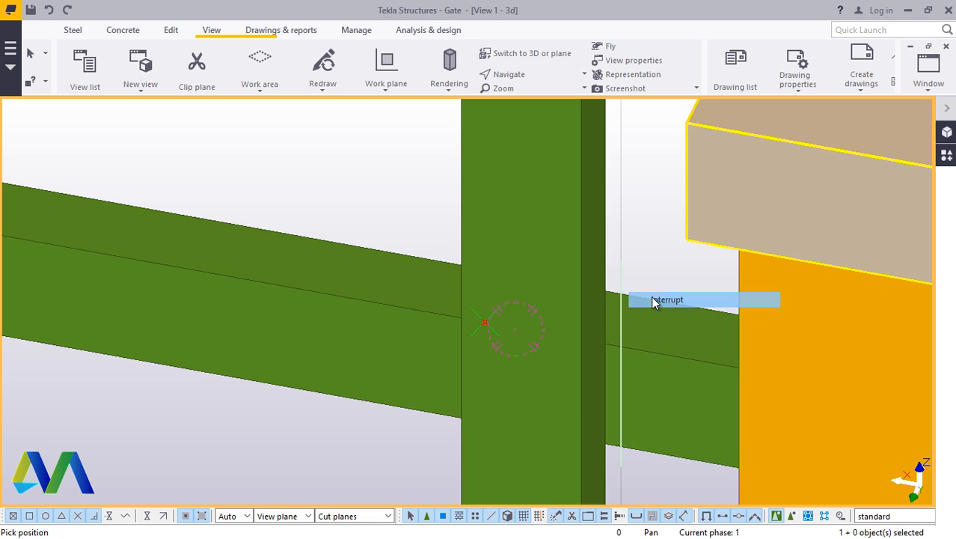
click(170, 33)
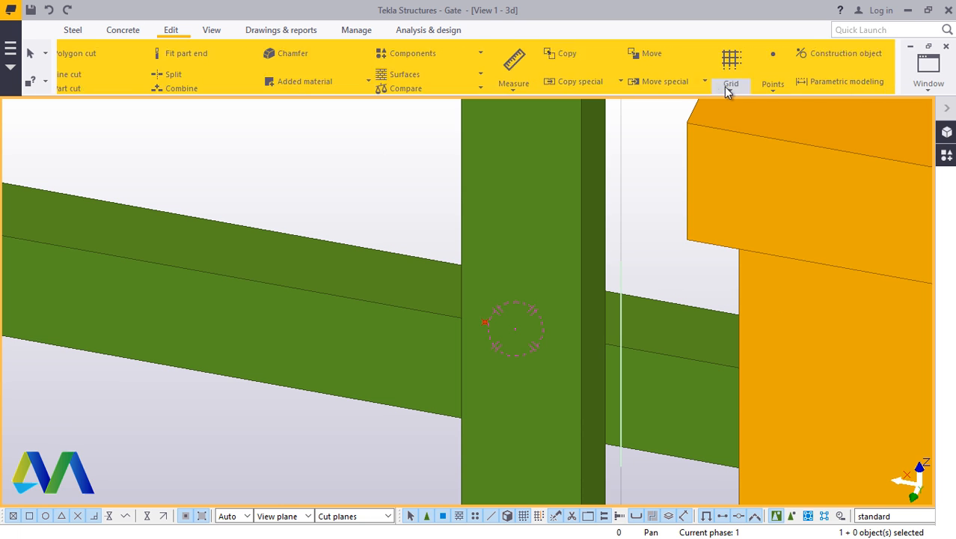
click(791, 88)
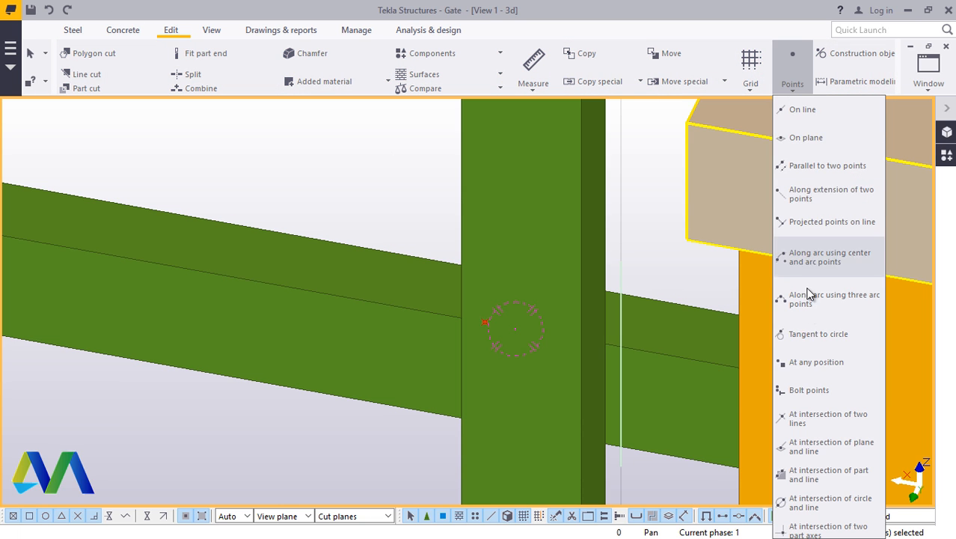
click(812, 361)
scroll(547, 337, up, 5)
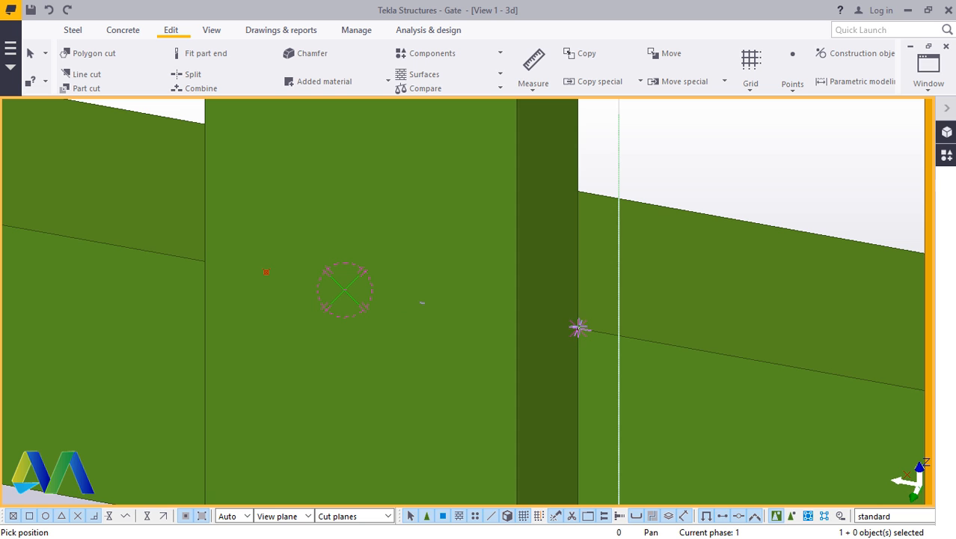
right_click(703, 134)
click(711, 145)
scroll(662, 217, down, 4)
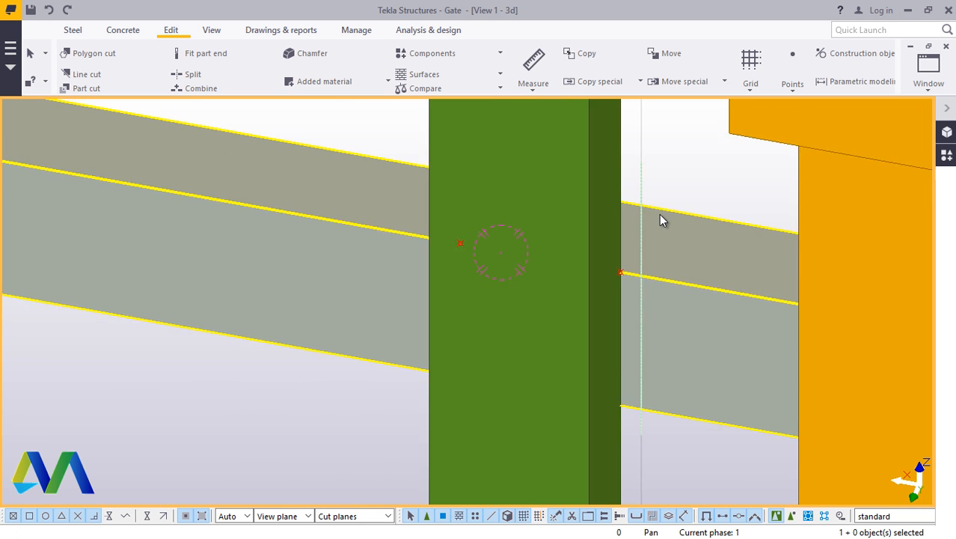
Step: Place another point on the post's front corner edge nearest the pillar, at the rail crossing
scroll(640, 260, up, 2)
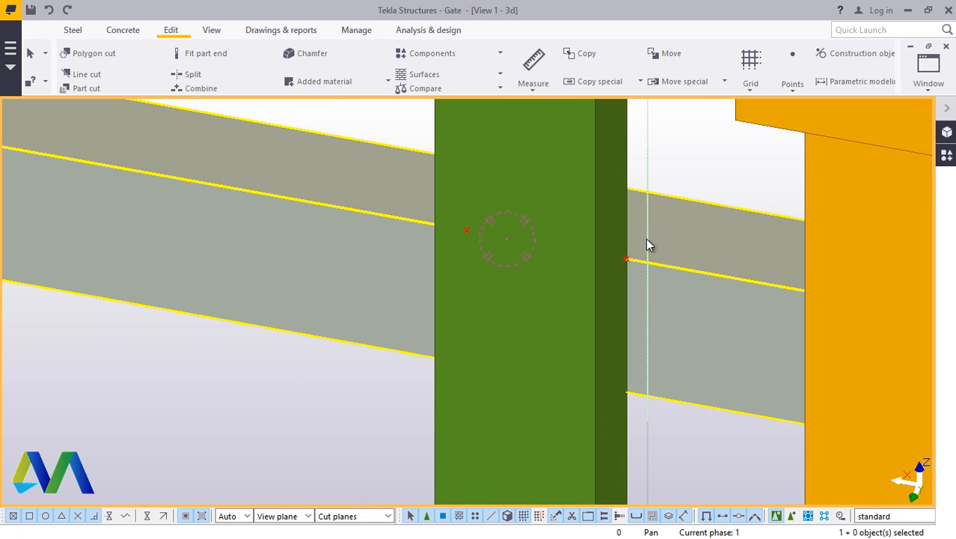
click(792, 88)
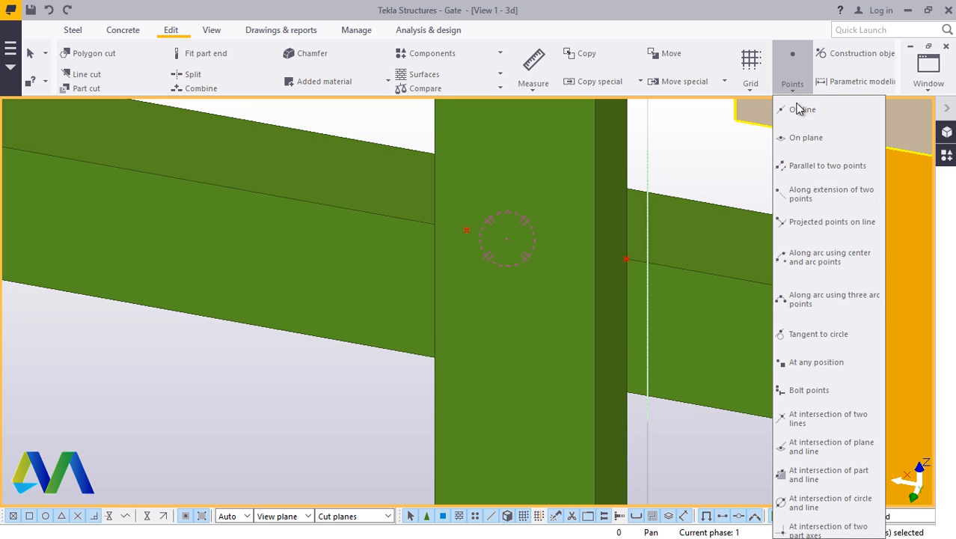
click(801, 363)
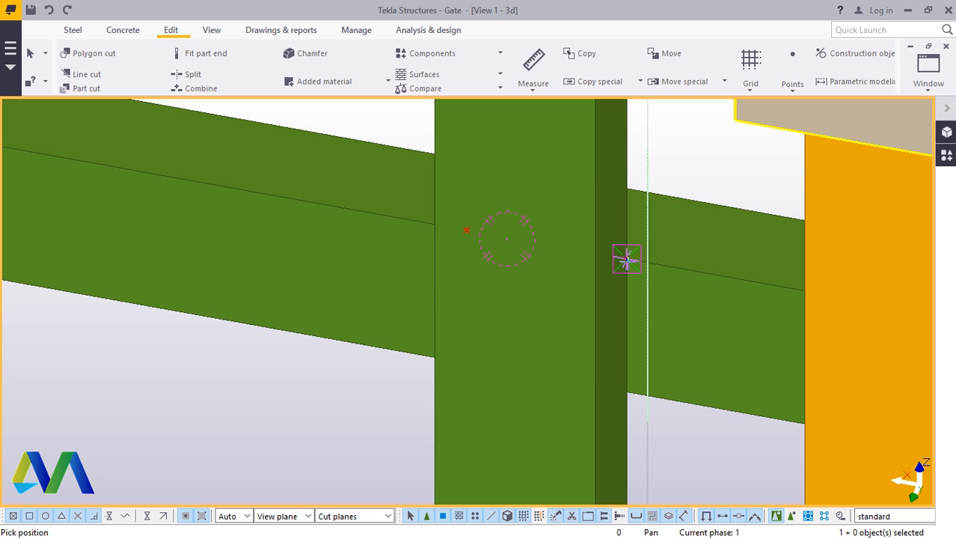
scroll(589, 292, up, 3)
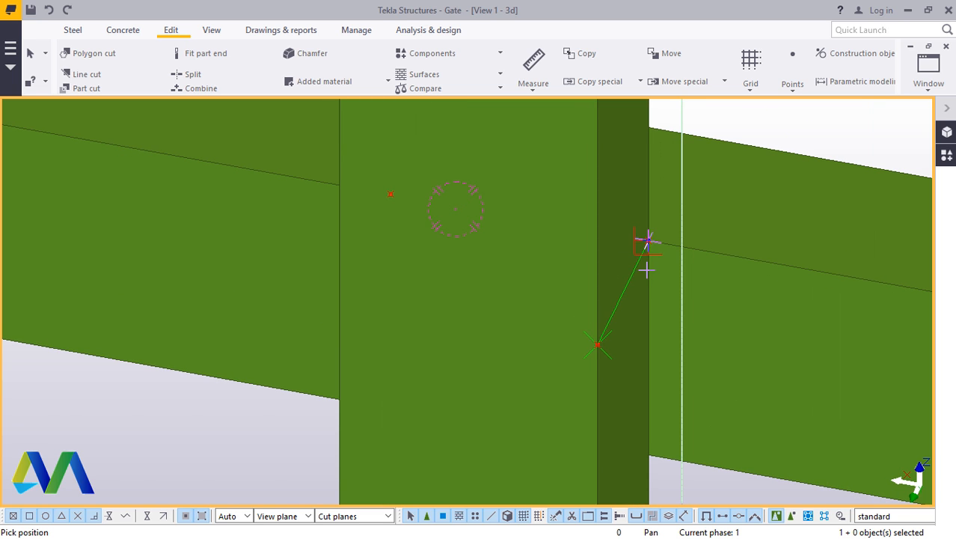
scroll(641, 270, down, 3)
right_click(678, 171)
click(706, 181)
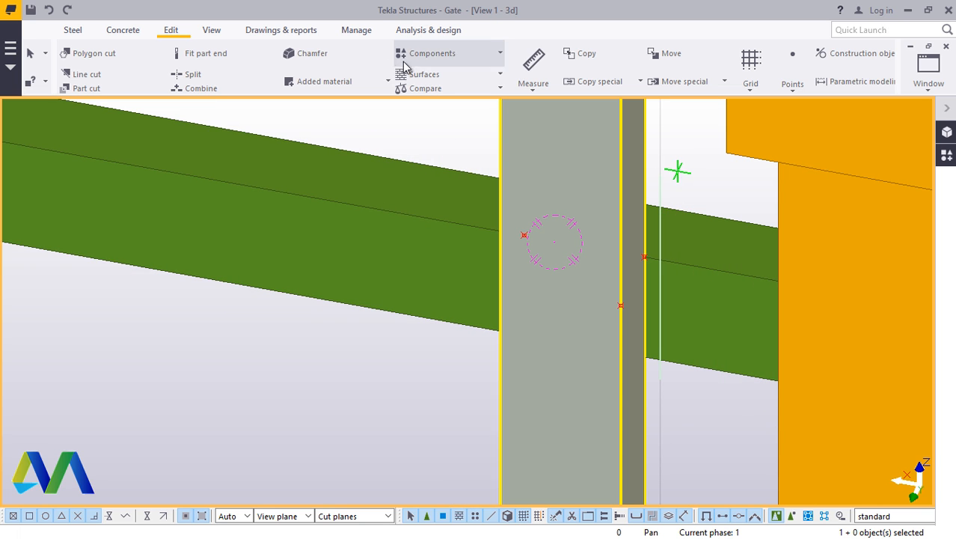
Step: Examine the placed points at the post and rail crossing from the front and from above
click(213, 30)
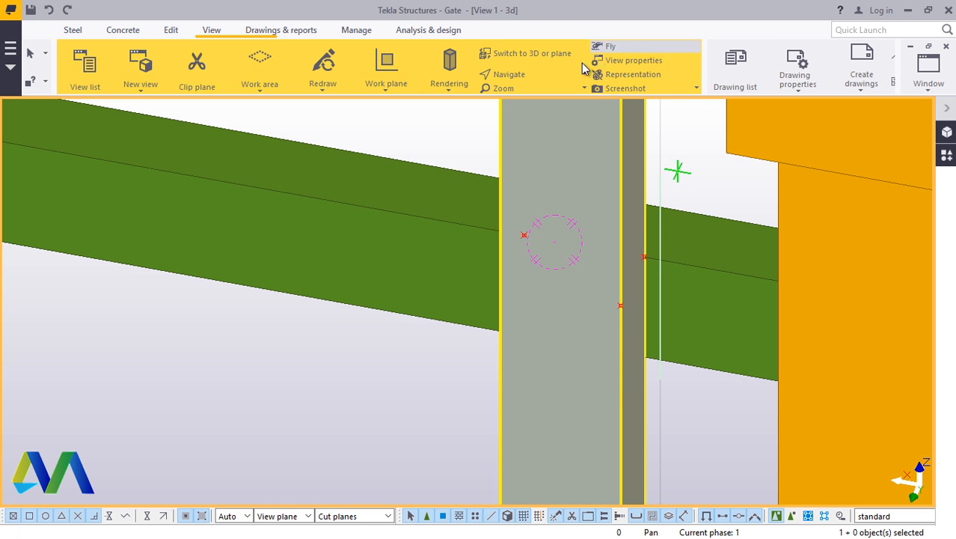
click(510, 75)
click(520, 92)
ctrl+middle_drag(600, 282, 583, 196)
right_click(582, 211)
click(589, 221)
scroll(582, 292, down, 6)
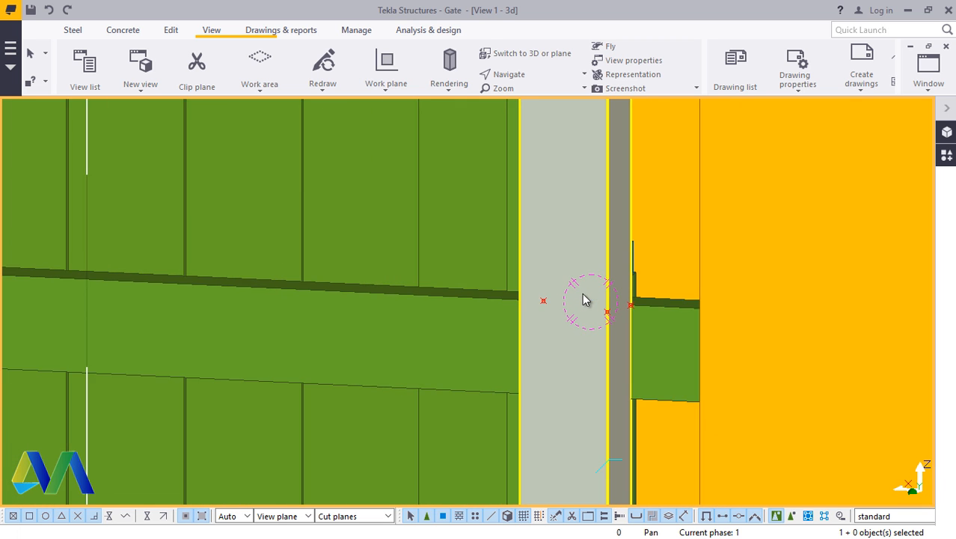
click(613, 105)
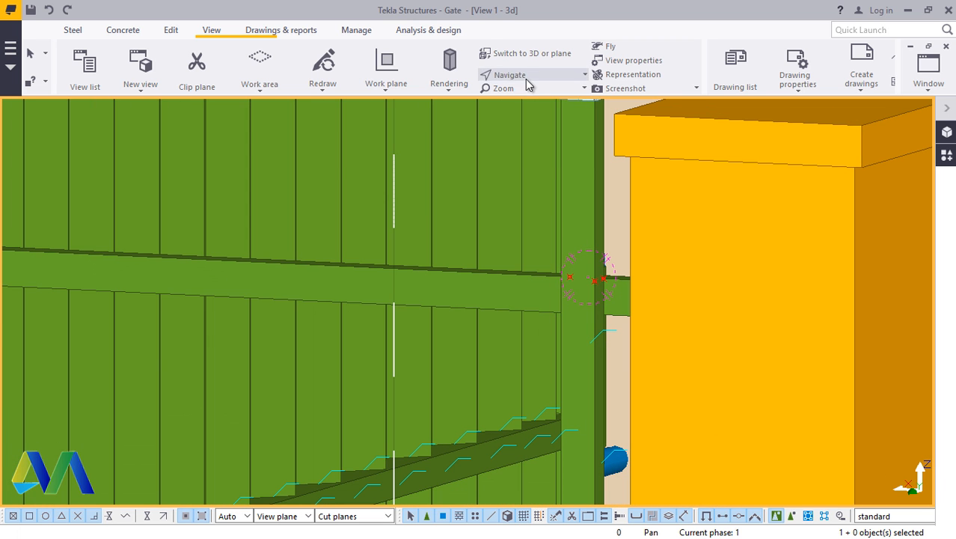
ctrl+middle_drag(590, 268, 620, 344)
scroll(570, 252, up, 3)
right_click(491, 211)
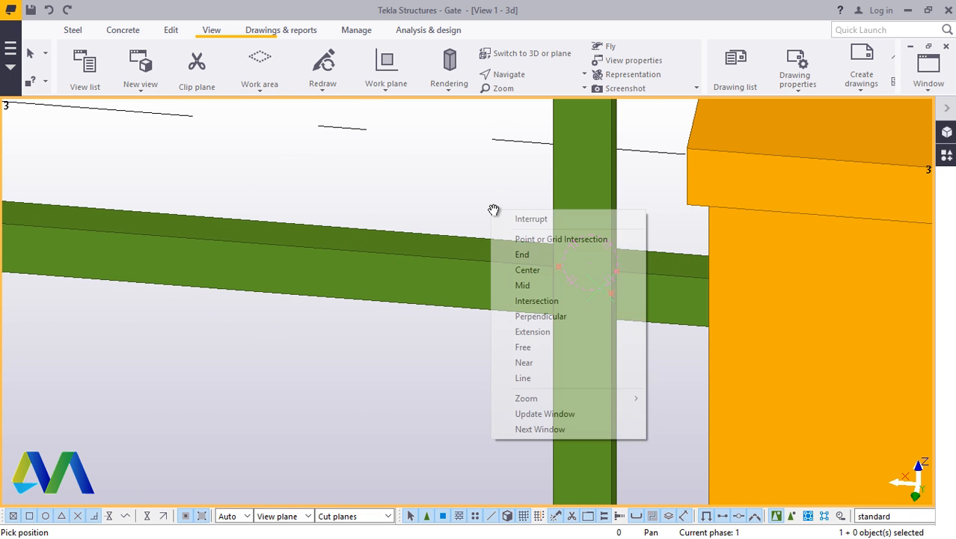
click(570, 216)
scroll(567, 326, down, 3)
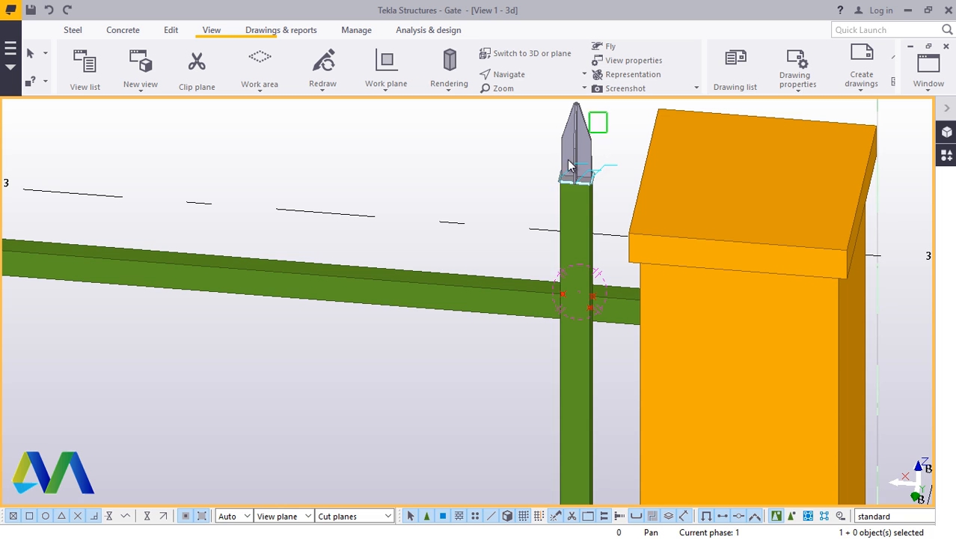
Step: Copy the vertical post with its spearhead parts 350 mm along the rail, away from the pillar
right_click(527, 215)
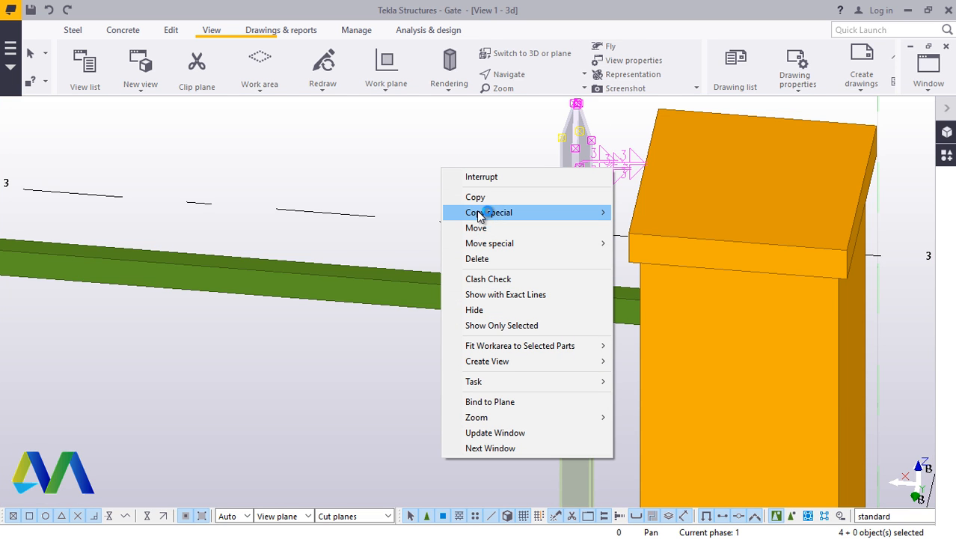
click(474, 196)
scroll(588, 319, up, 5)
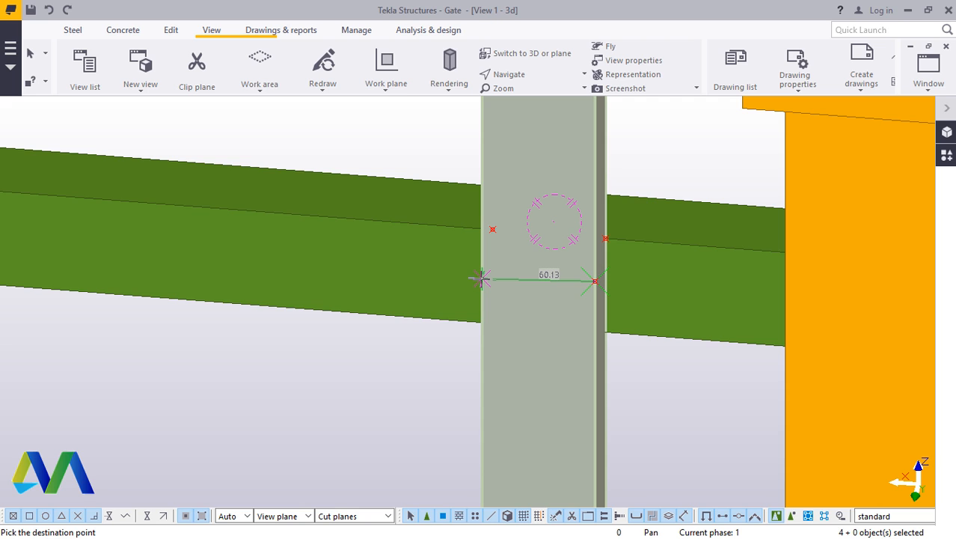
text(350)
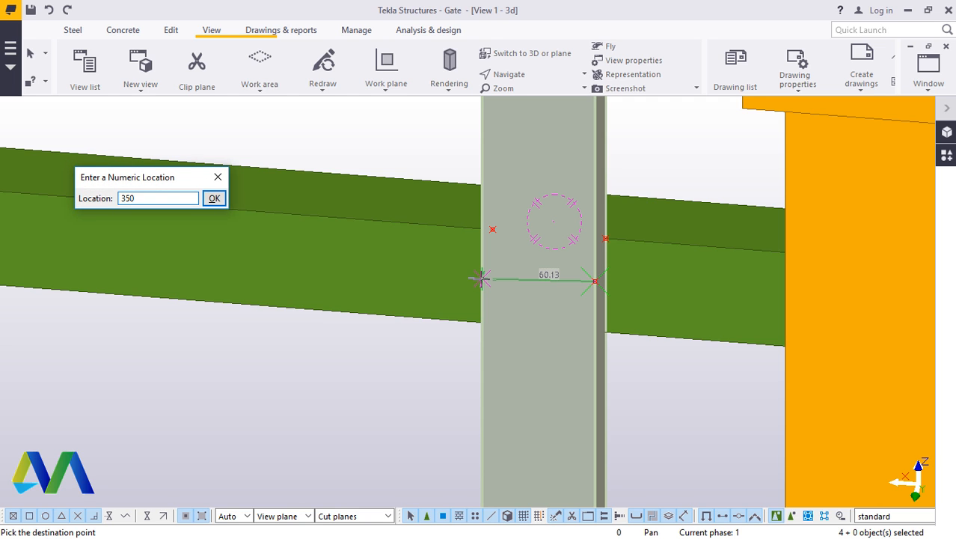
key(Return)
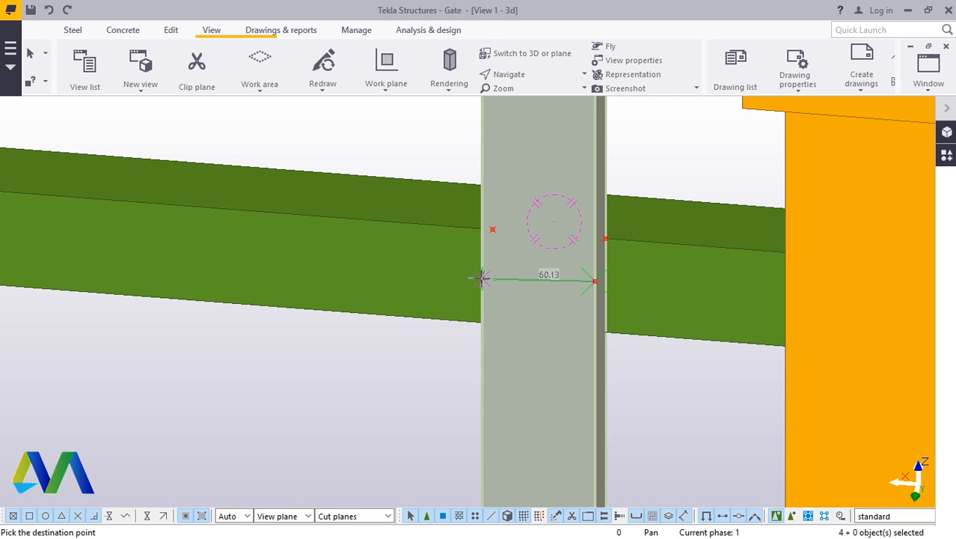
right_click(421, 128)
click(442, 142)
scroll(563, 310, down, 5)
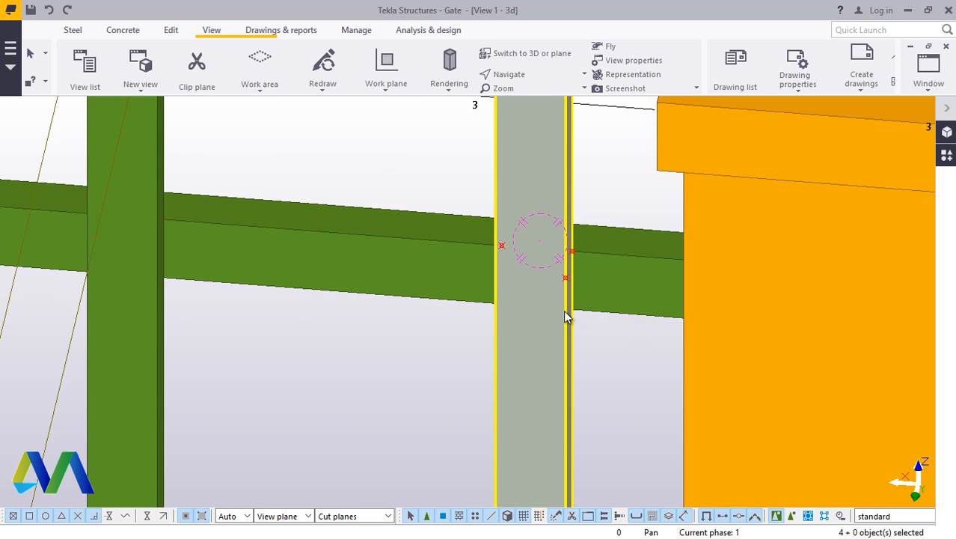
Step: Deselect the original post and its spearhead parts and redraw the view to clear the temporary graphics
scroll(562, 313, up, 4)
right_click(503, 152)
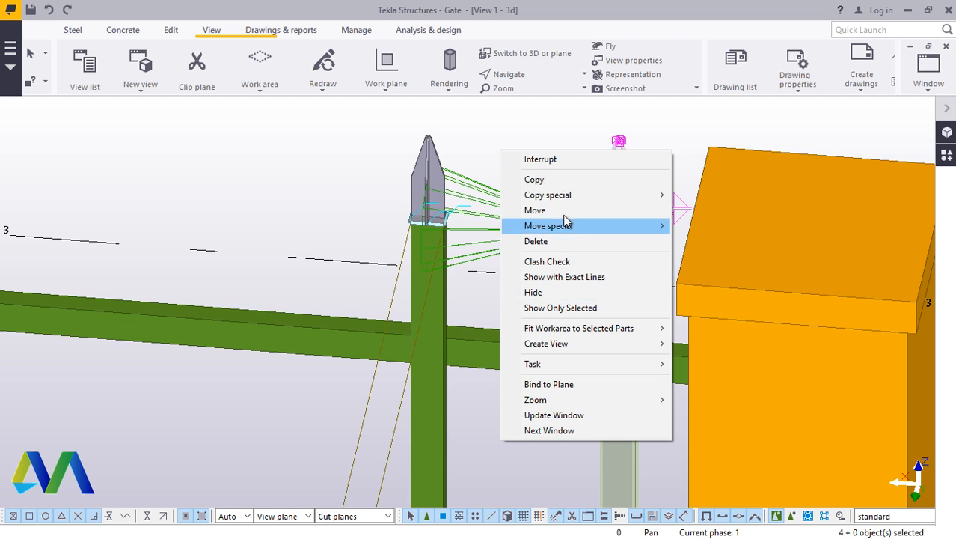
click(478, 133)
right_click(478, 131)
click(542, 213)
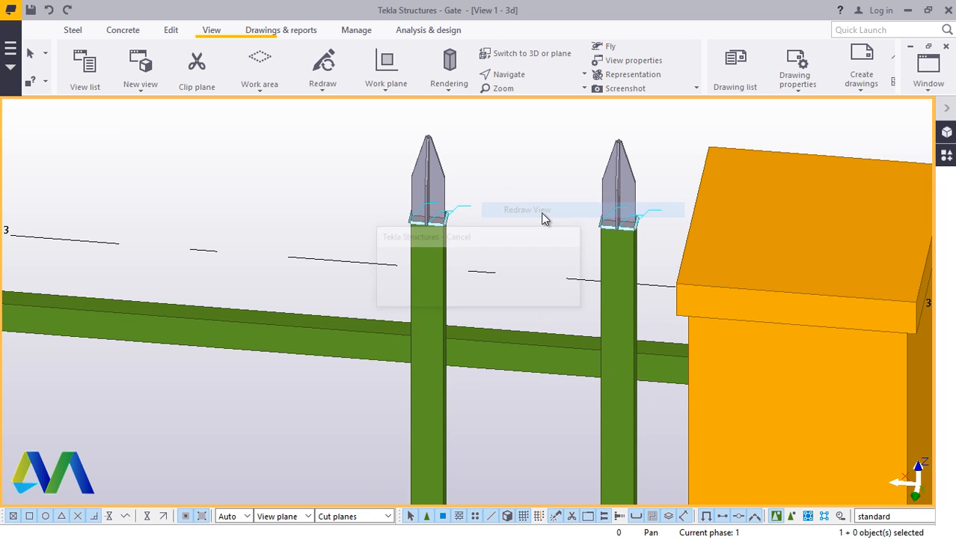
Step: Place a point on the copied post's corner edge facing the pillar, where the rail's front top edge meets the post
click(514, 81)
click(523, 95)
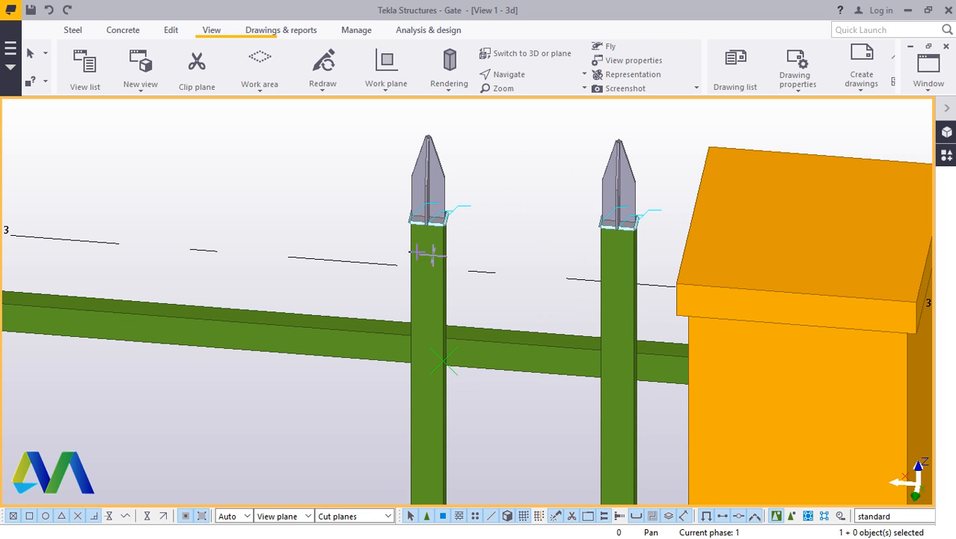
mouse_move(425, 251)
mouse_down()
mouse_move(664, 242)
mouse_move(478, 242)
mouse_move(471, 232)
mouse_move(689, 247)
mouse_move(376, 263)
mouse_move(395, 245)
mouse_move(480, 230)
mouse_move(526, 235)
mouse_move(393, 235)
mouse_move(421, 230)
mouse_move(413, 236)
mouse_up()
drag(535, 363, 496, 342)
scroll(453, 363, up, 6)
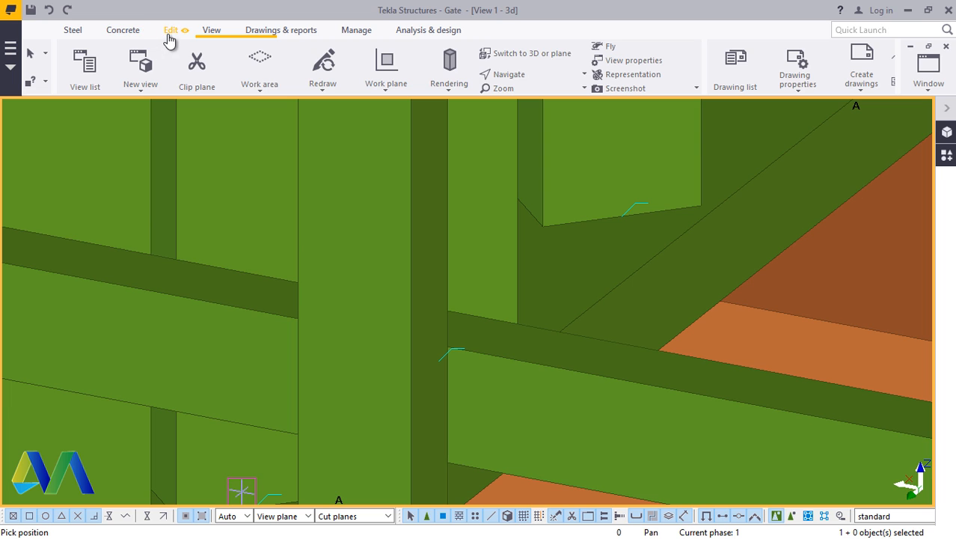
click(170, 31)
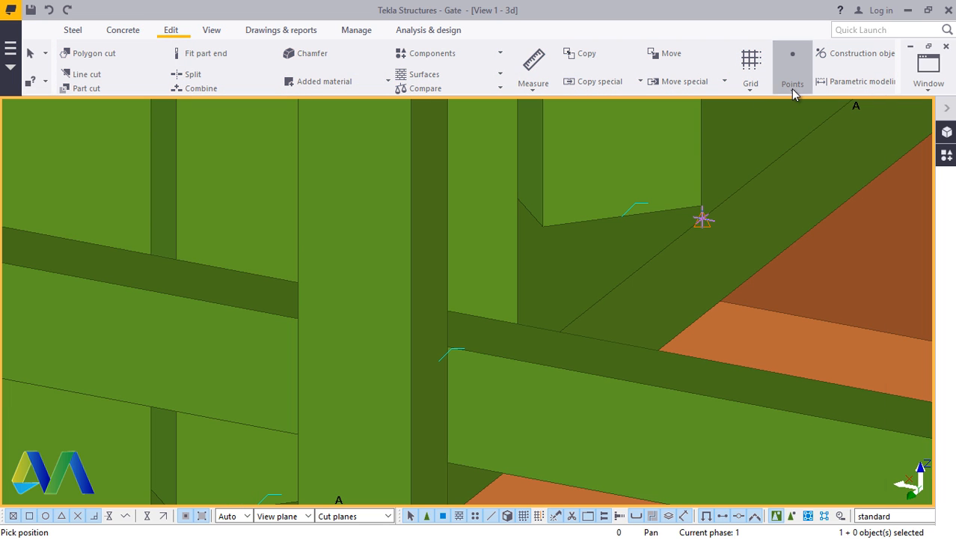
click(792, 75)
click(788, 367)
scroll(486, 397, up, 2)
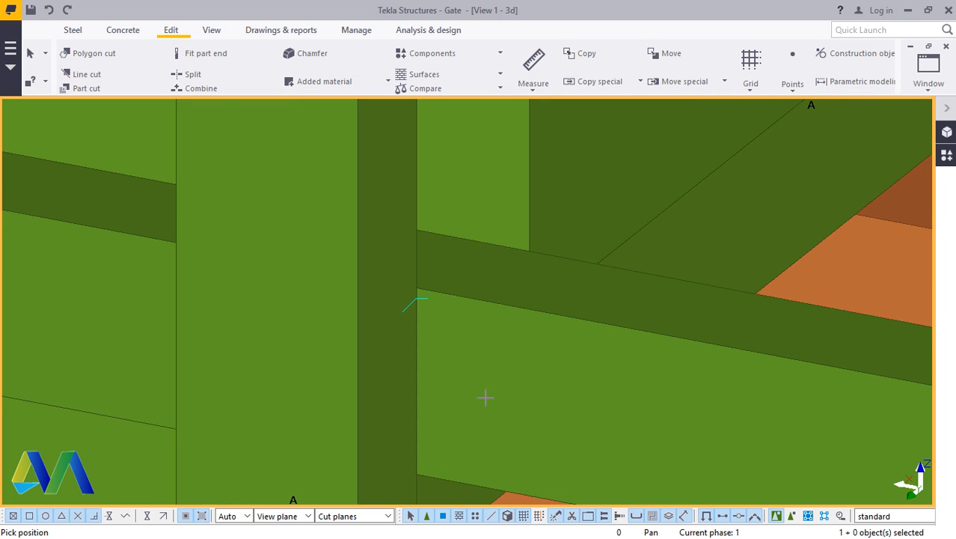
scroll(433, 313, up, 1)
scroll(414, 284, up, 2)
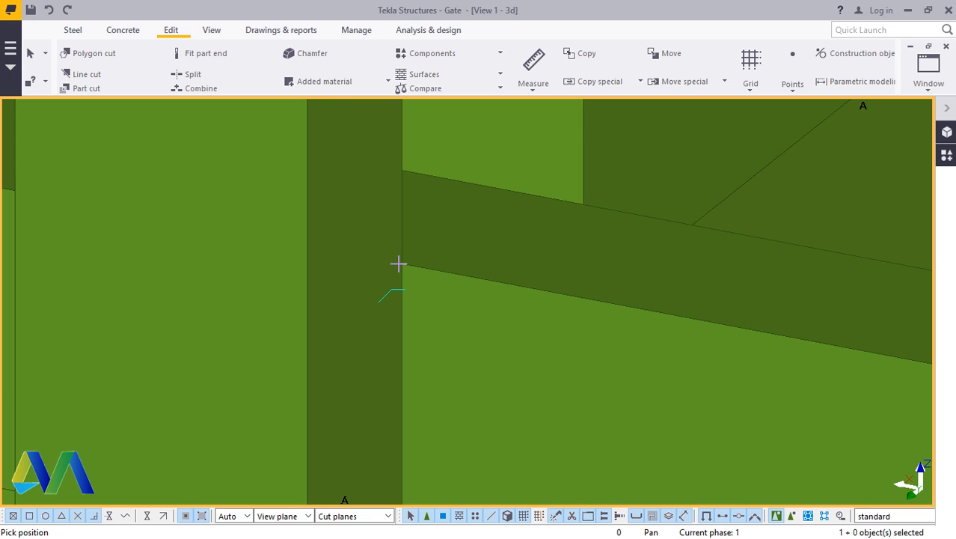
scroll(397, 263, down, 1)
scroll(401, 259, up, 4)
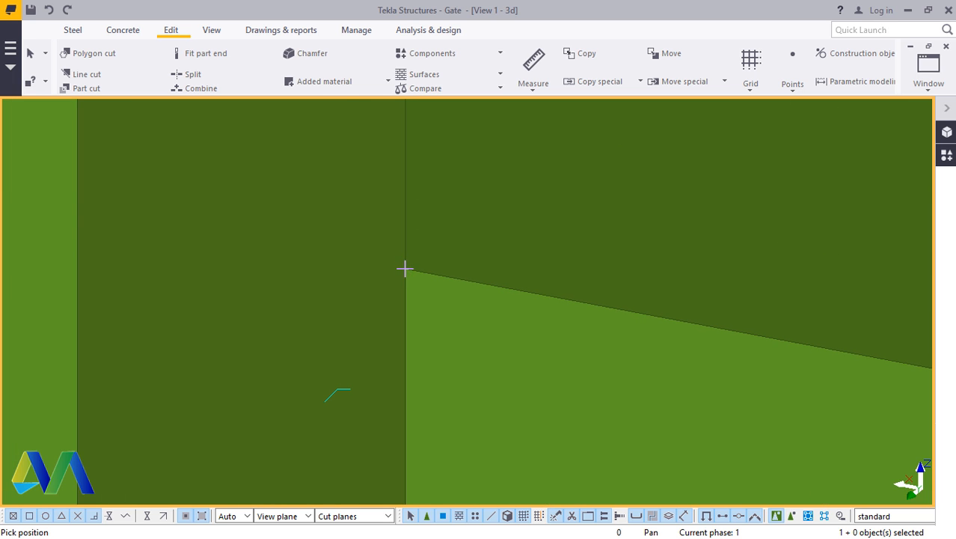
scroll(304, 257, down, 4)
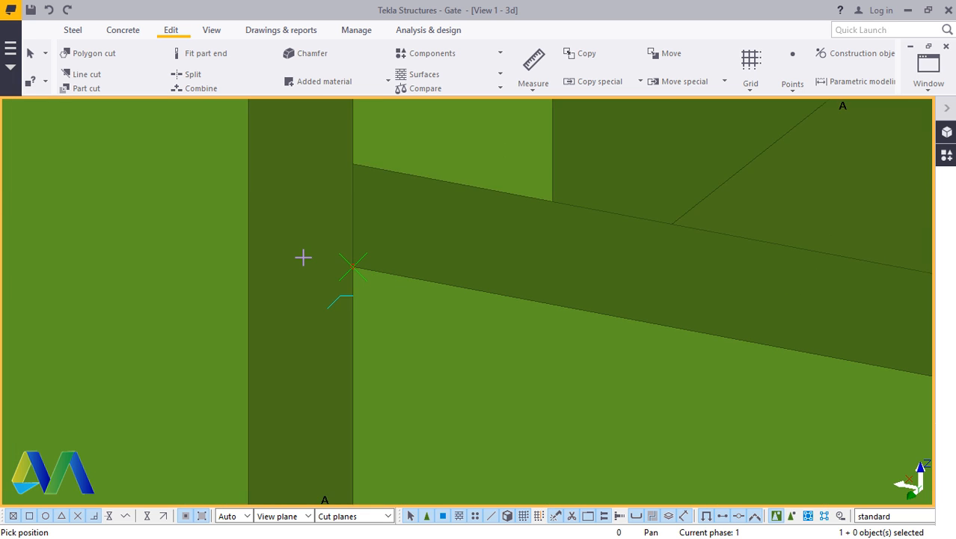
scroll(303, 259, down, 3)
right_click(490, 308)
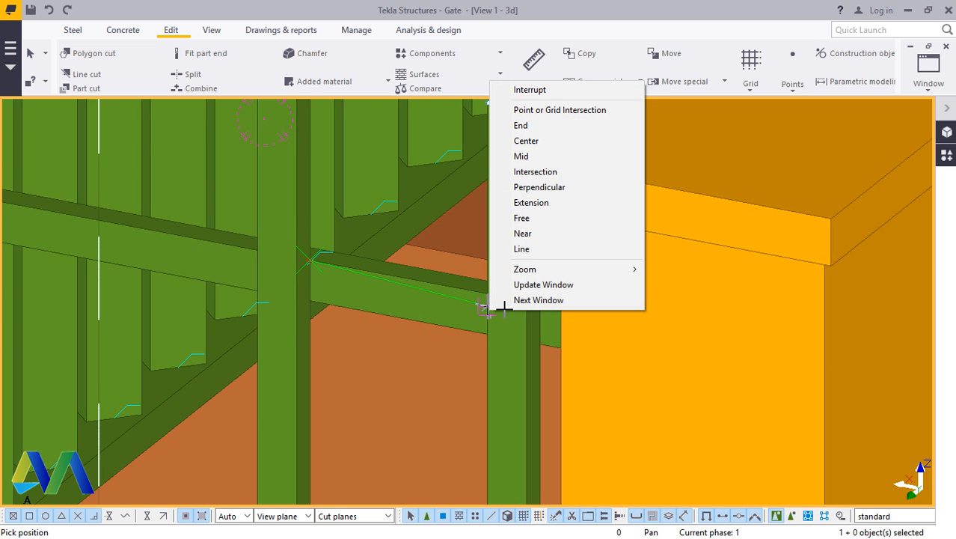
click(494, 89)
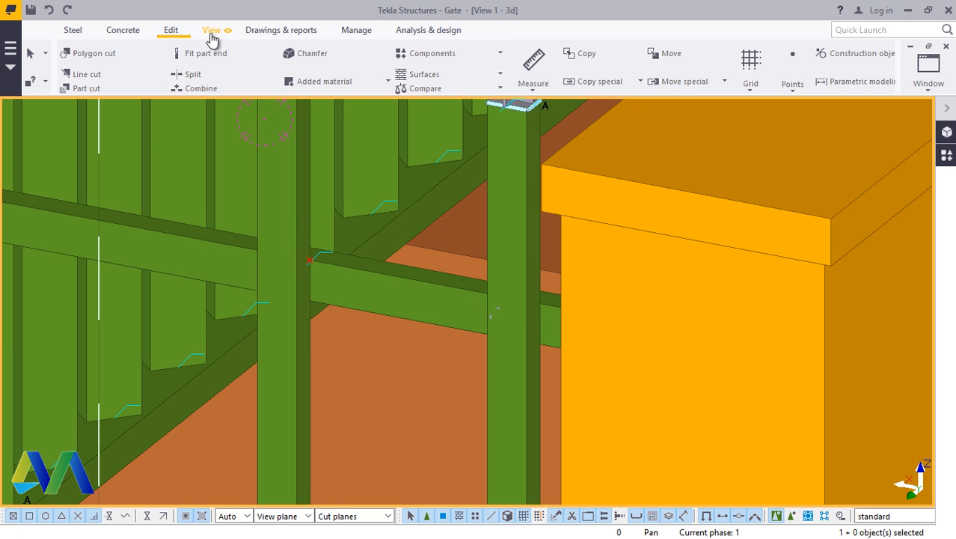
Step: Place a point on the original post's edge facing the copied post, where the rail's upper edge meets it
click(211, 33)
click(516, 80)
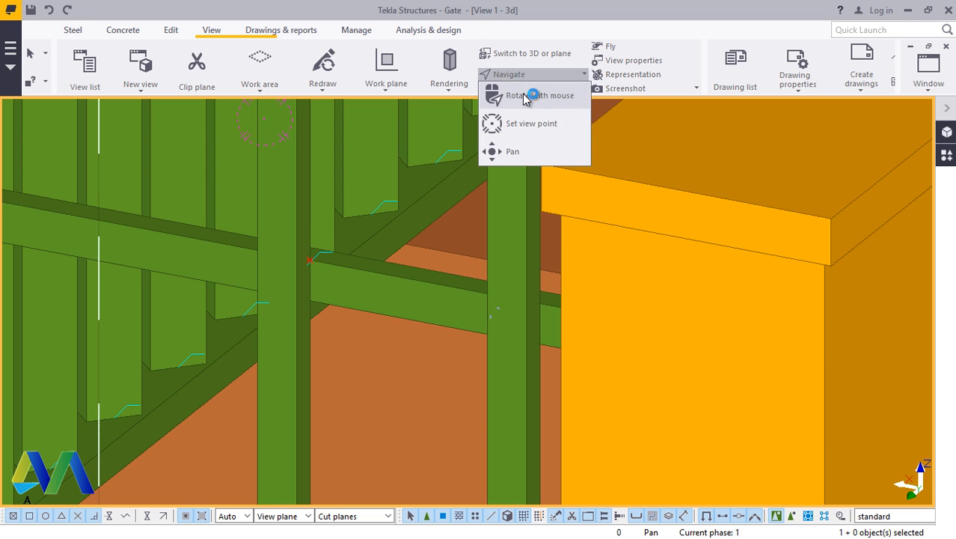
click(508, 95)
ctrl+middle_drag(511, 303, 694, 285)
scroll(472, 328, up, 2)
scroll(415, 278, up, 2)
right_click(342, 172)
click(427, 177)
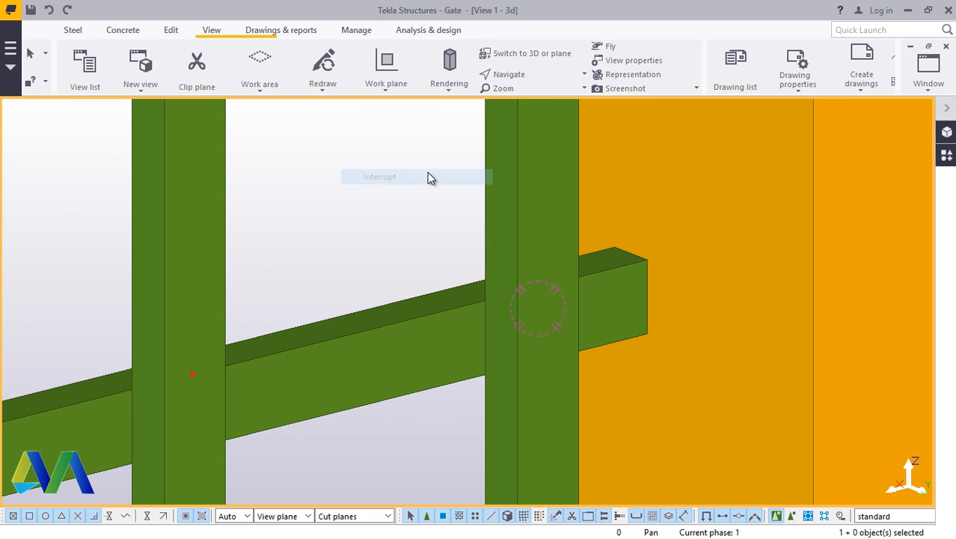
click(172, 31)
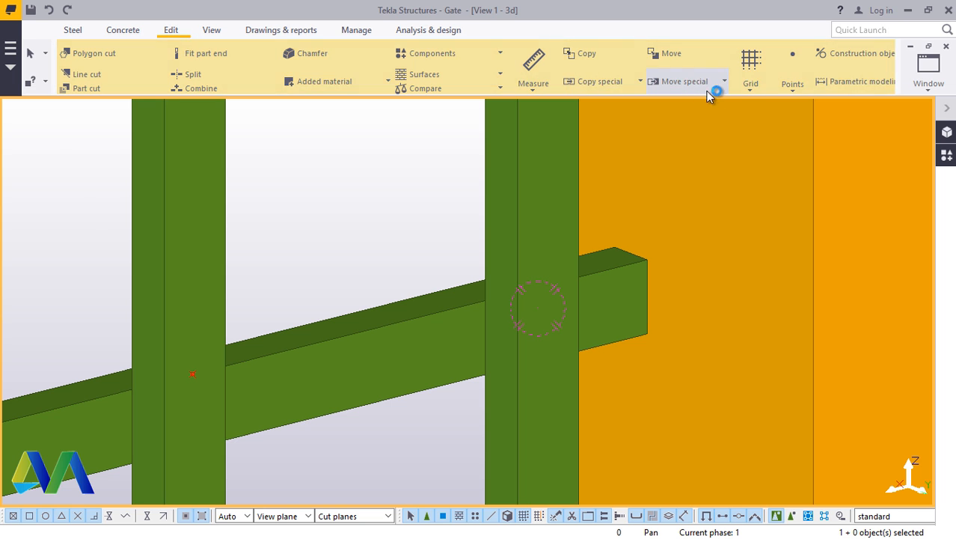
click(793, 75)
click(823, 362)
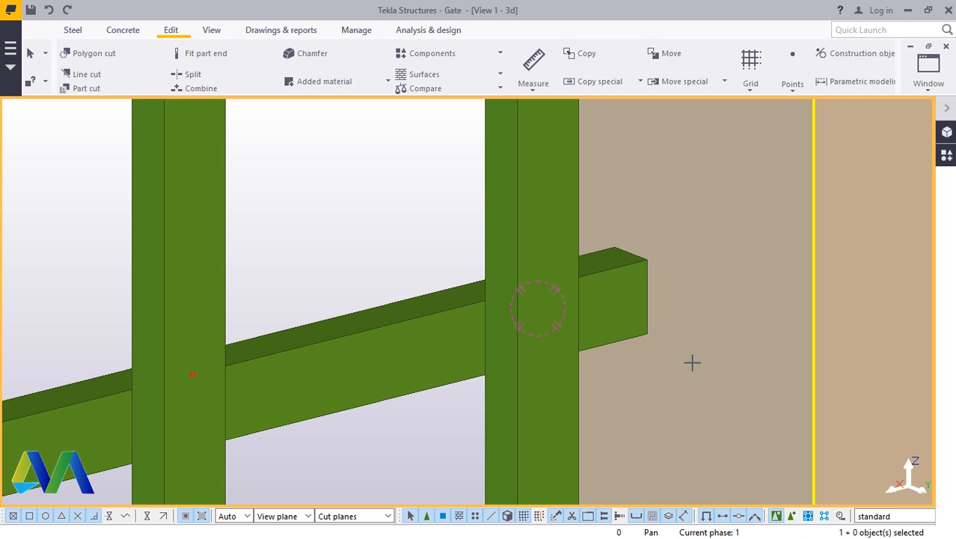
scroll(486, 304, up, 3)
scroll(449, 285, up, 4)
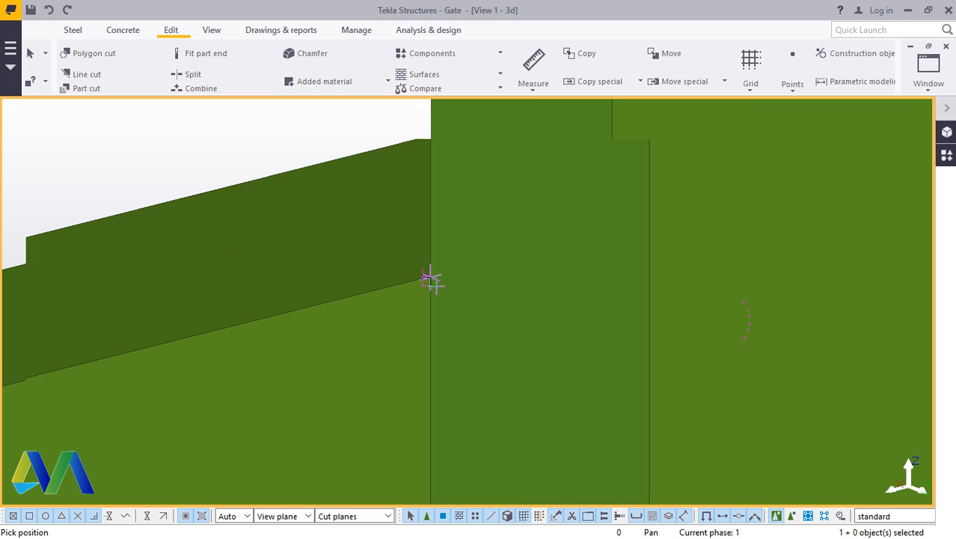
right_click(195, 163)
scroll(591, 274, down, 6)
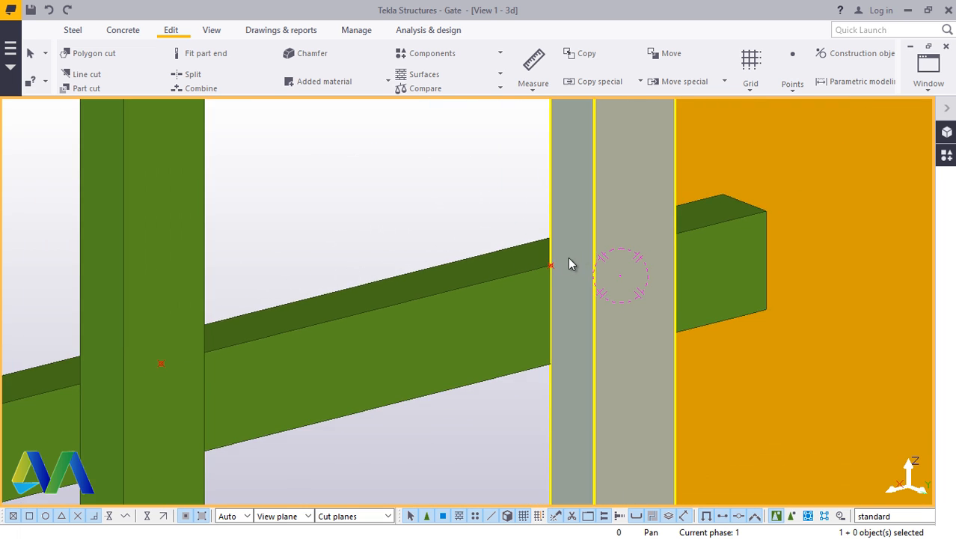
scroll(570, 263, down, 1)
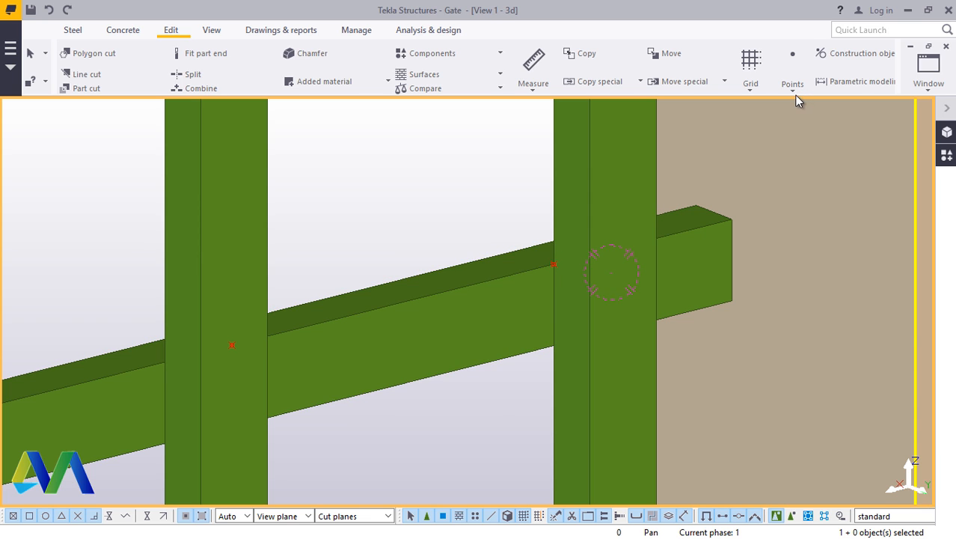
Step: Create 1 divided line point between the two points at the post and rail crossings
click(795, 95)
click(802, 116)
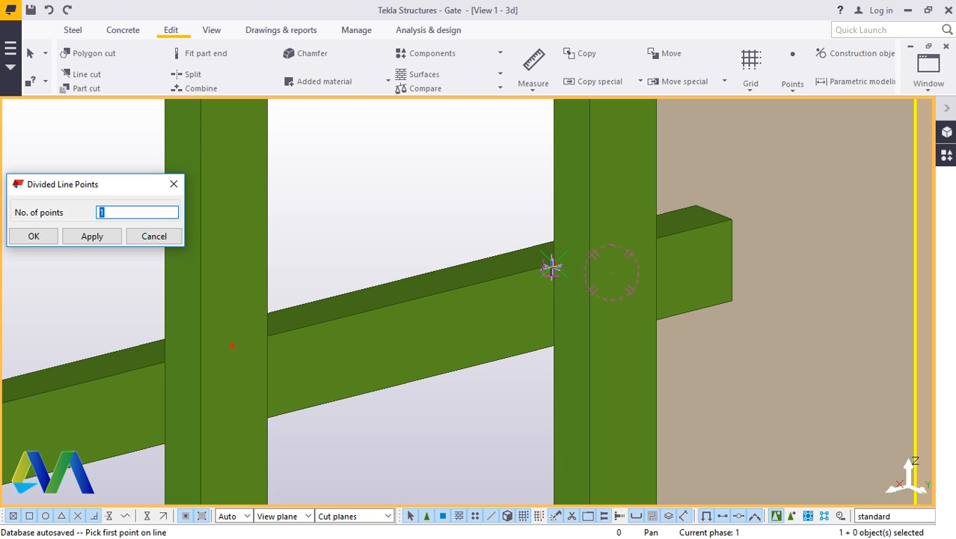
click(552, 265)
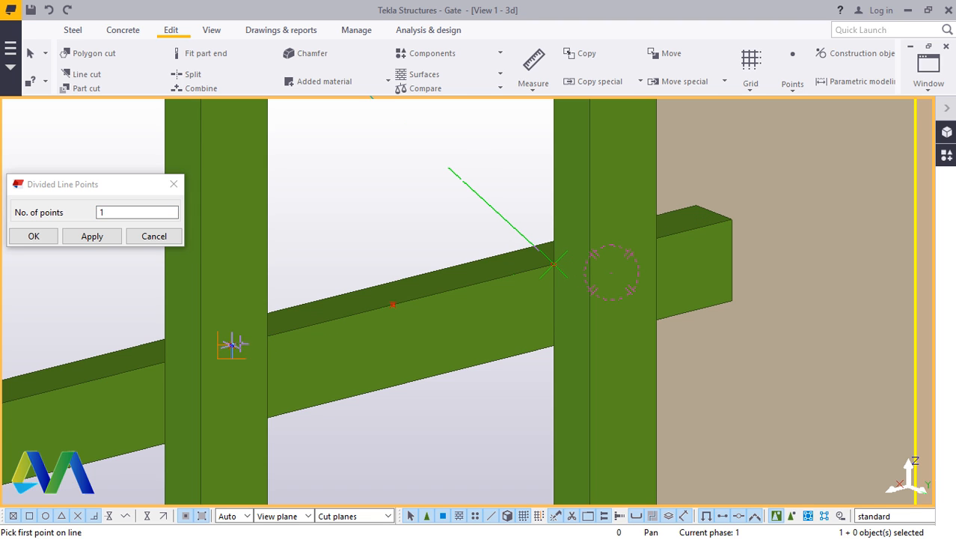
right_click(368, 236)
click(407, 246)
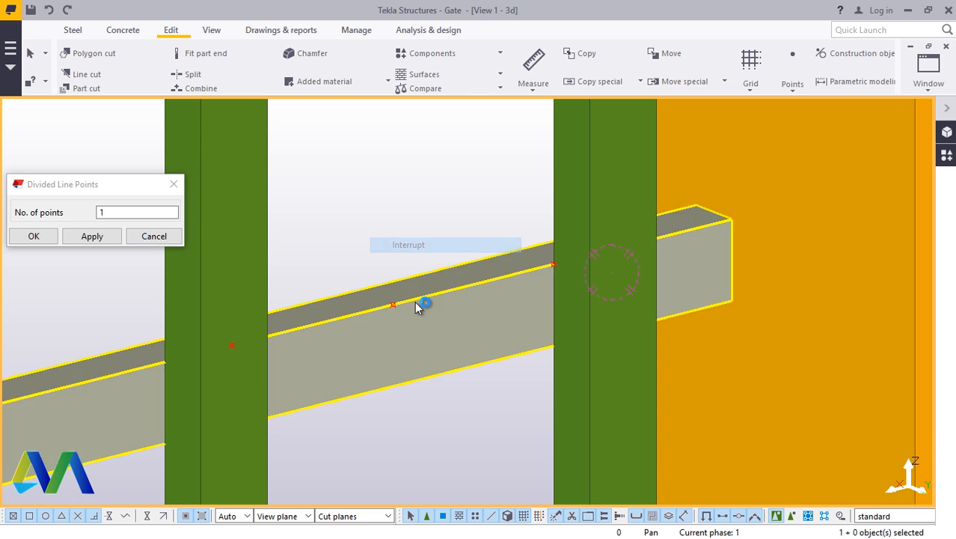
click(33, 237)
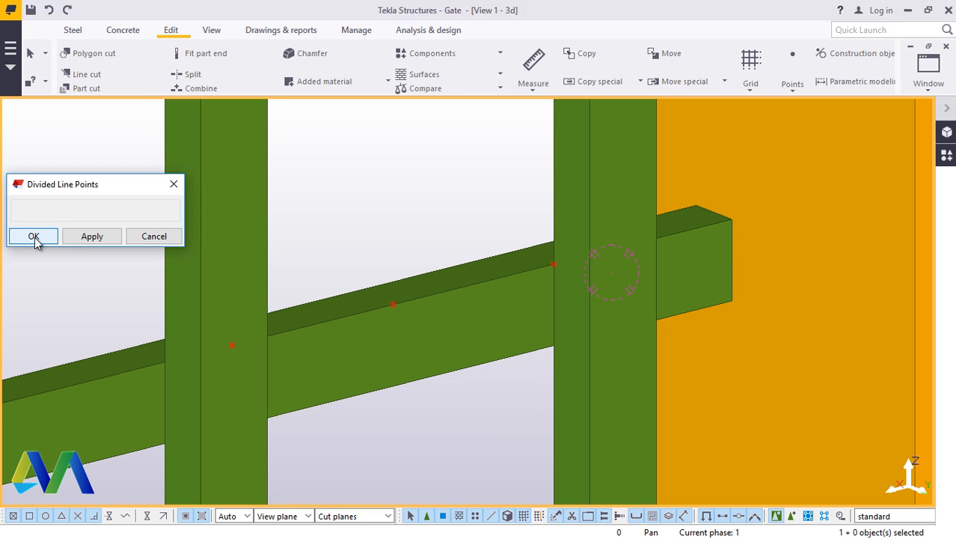
right_click(355, 183)
click(378, 189)
click(336, 310)
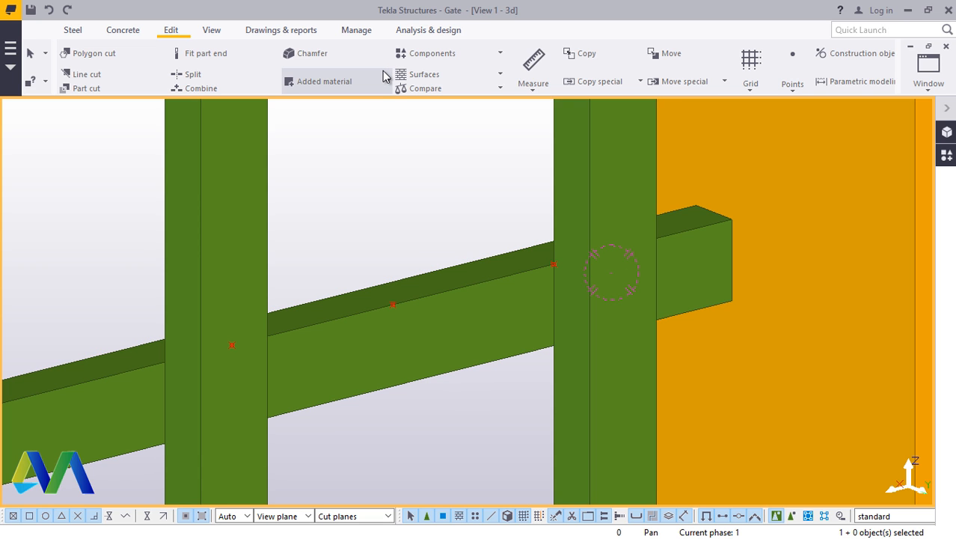
Step: Mirror-copy the copied post with its spearhead parts about a line at X0 220, Y0 -560 and angle 0
scroll(312, 305, down, 5)
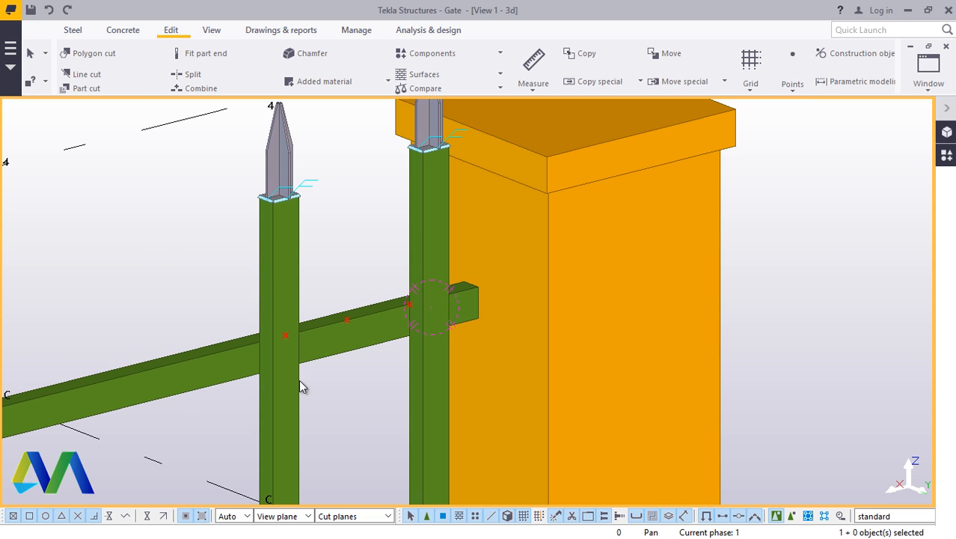
scroll(304, 173, up, 3)
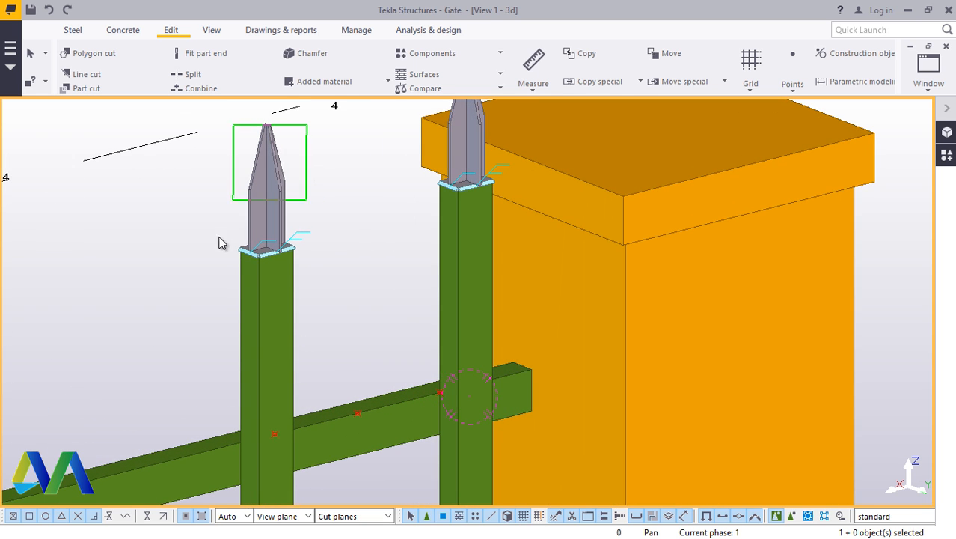
drag(200, 335, 199, 338)
right_click(348, 262)
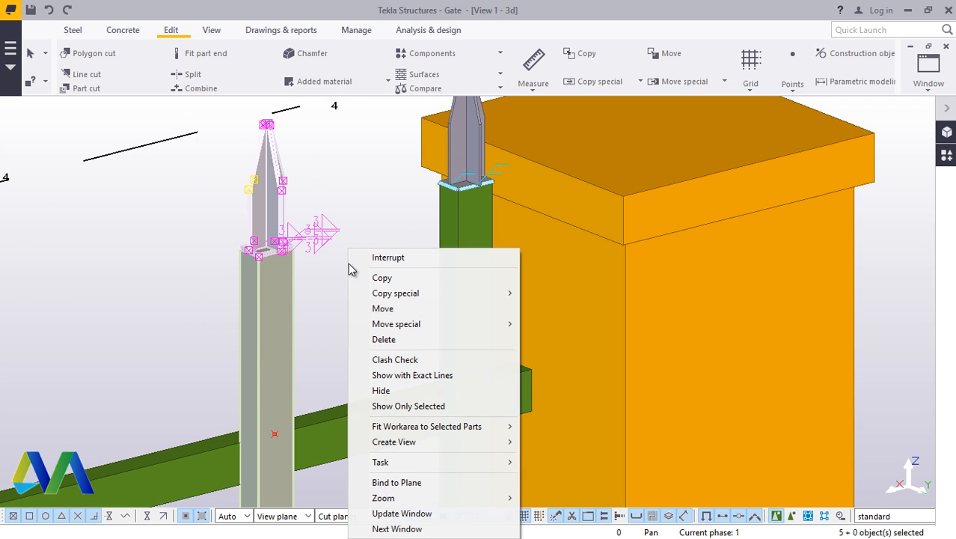
mouse_move(409, 300)
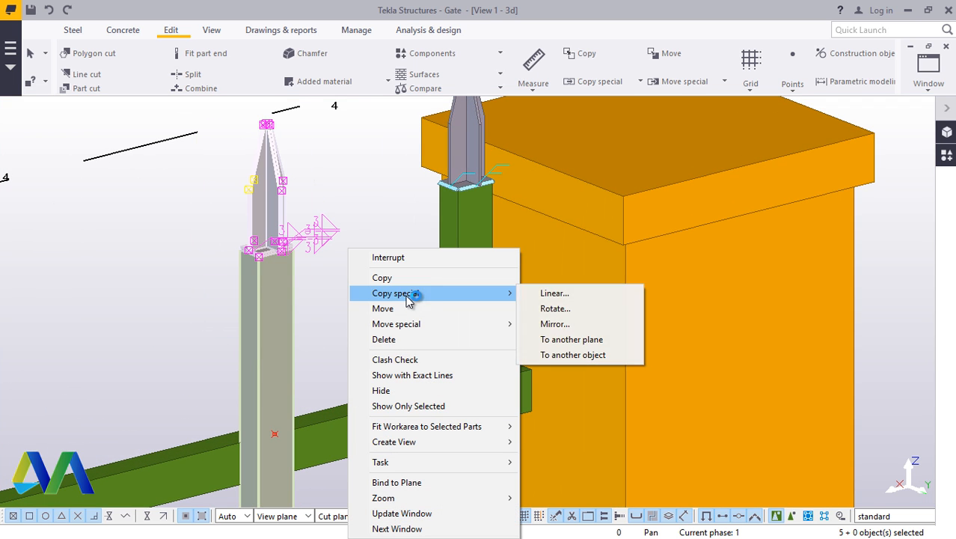
click(554, 324)
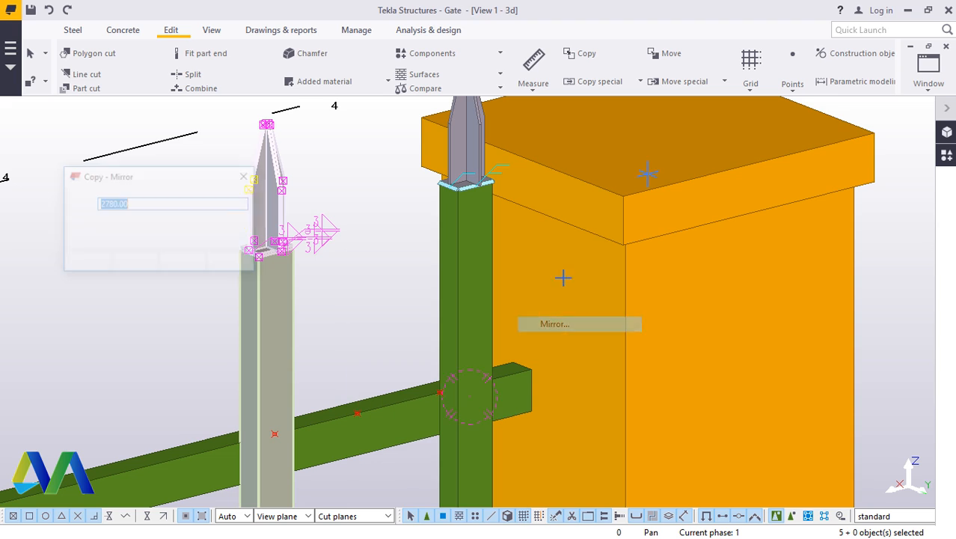
click(524, 159)
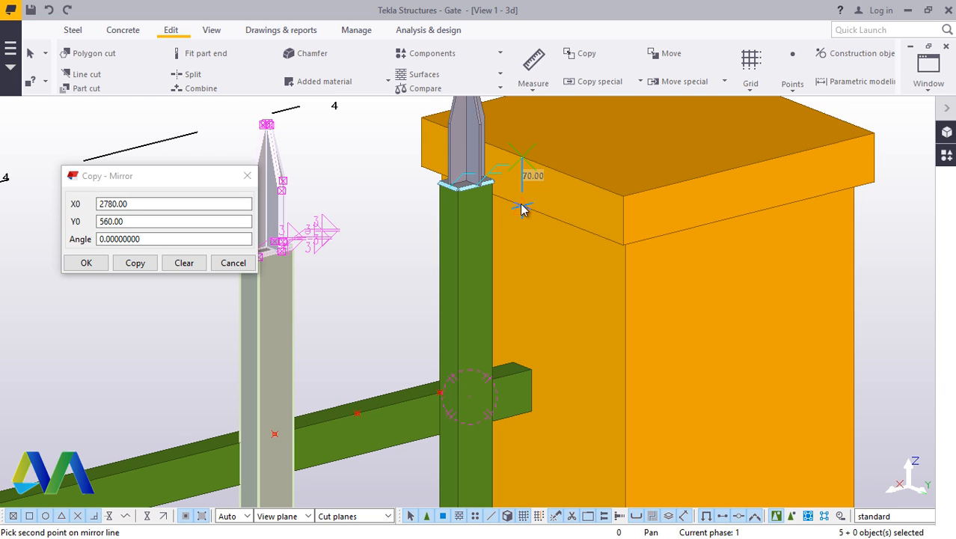
click(135, 263)
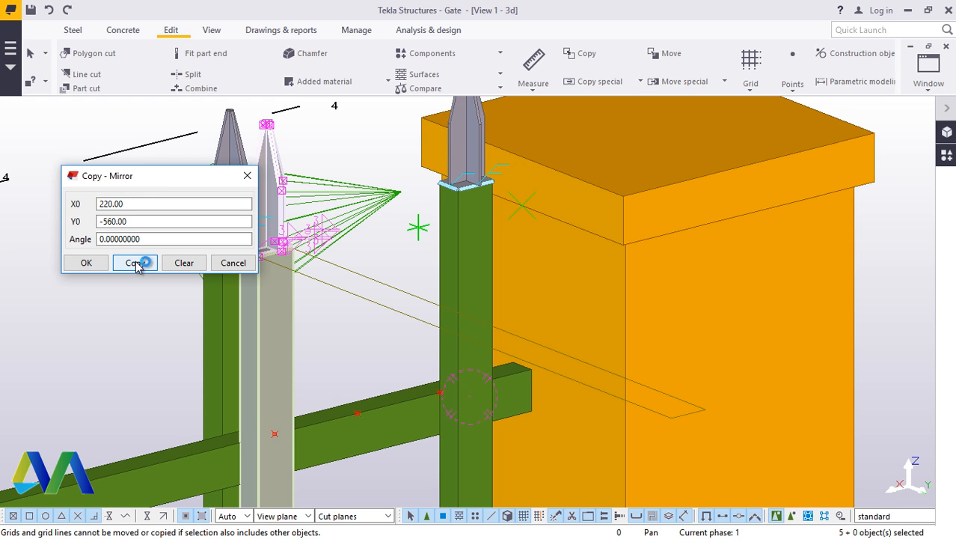
click(86, 264)
Step: End the mirror copy, deselect the post with its spearhead parts and redraw the view to clear the temporary graphics
right_click(89, 216)
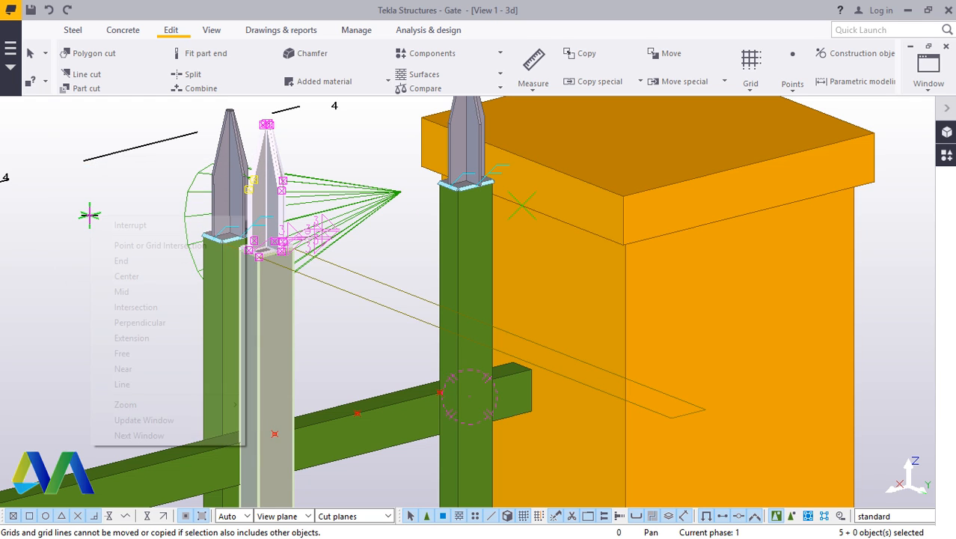
click(60, 216)
right_click(60, 214)
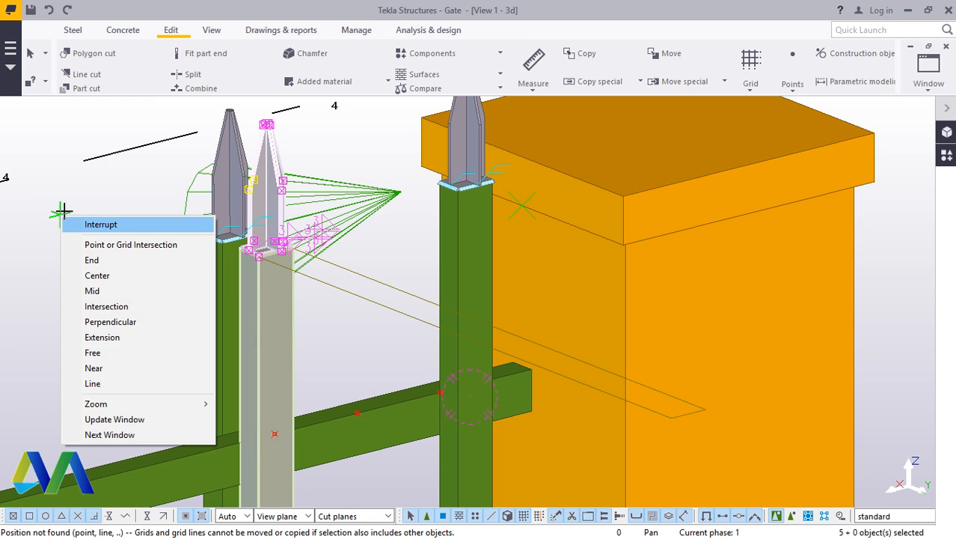
click(95, 220)
right_click(92, 193)
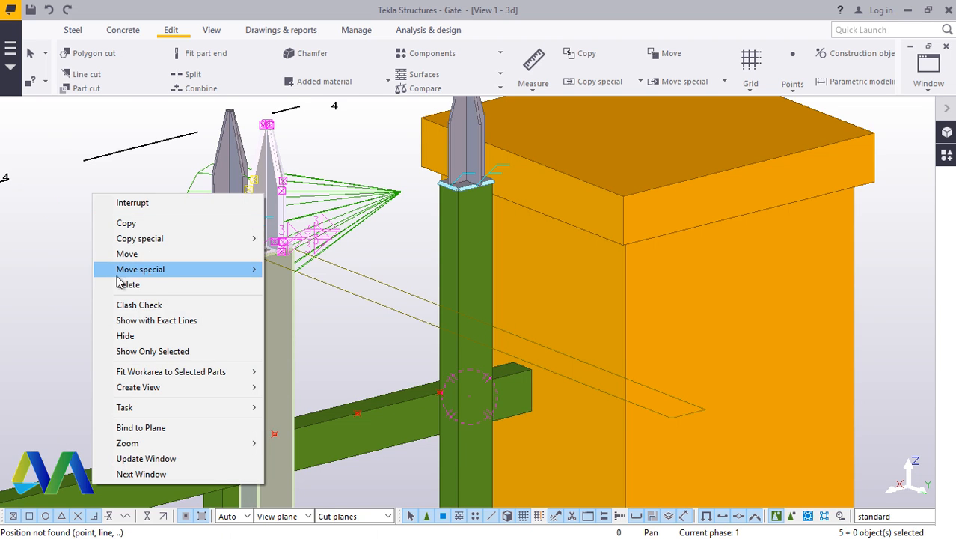
right_click(43, 215)
click(87, 180)
right_click(87, 180)
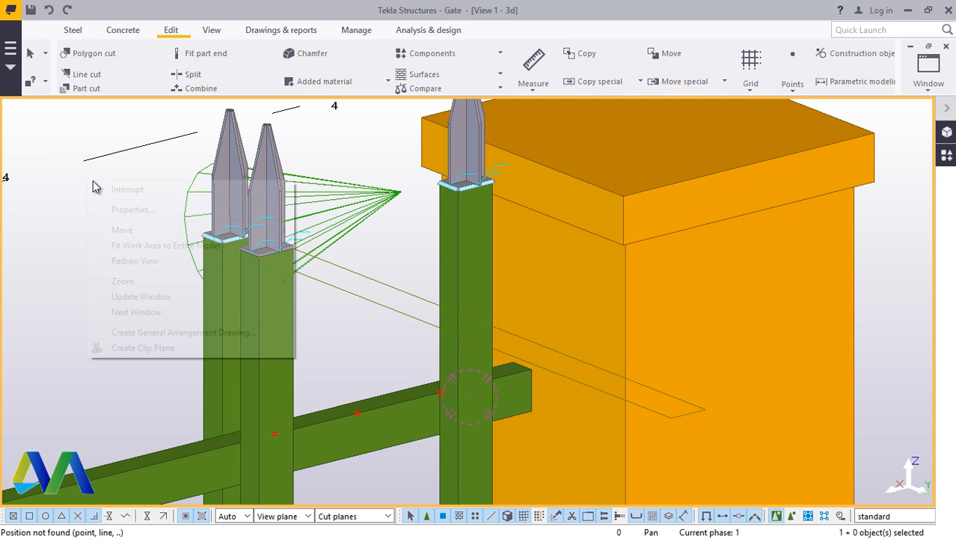
click(145, 267)
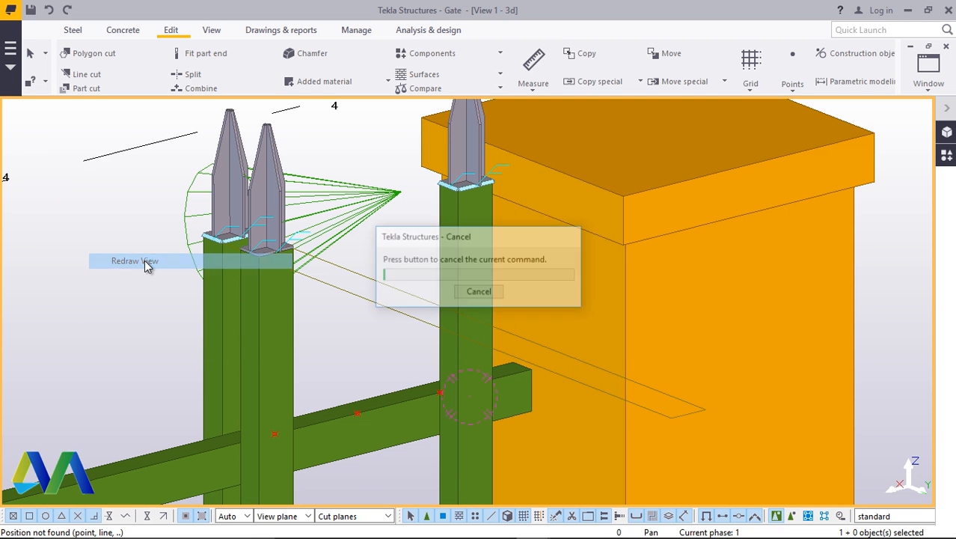
Step: Place a point where the rail's upper front edge meets the pillar-facing side of the front post farther from the pillar
click(212, 30)
click(524, 74)
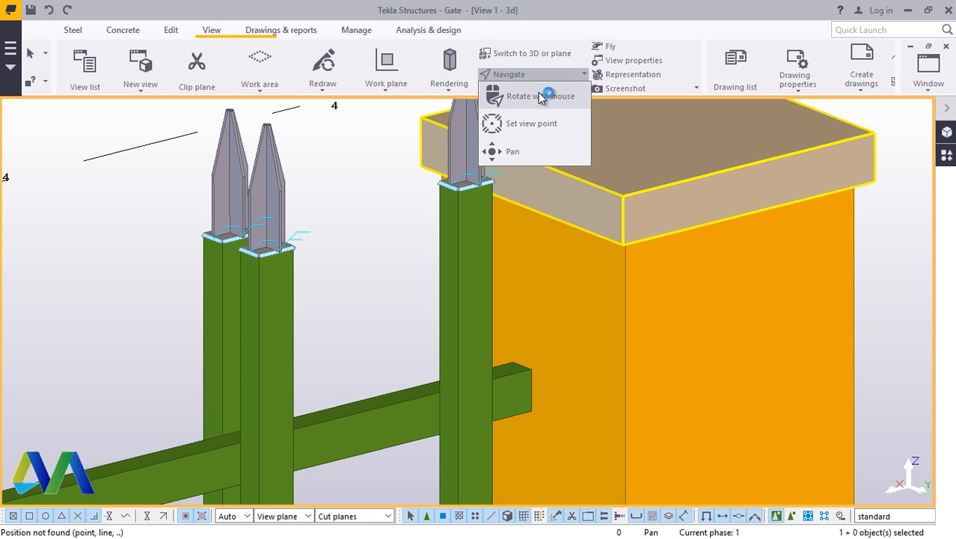
click(540, 95)
drag(241, 277, 387, 360)
scroll(504, 382, up, 4)
right_click(434, 341)
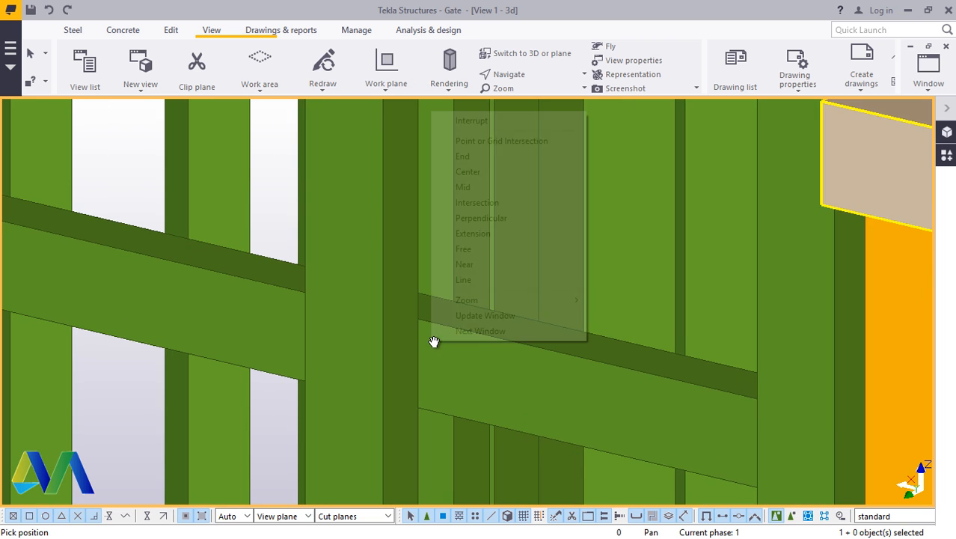
click(461, 121)
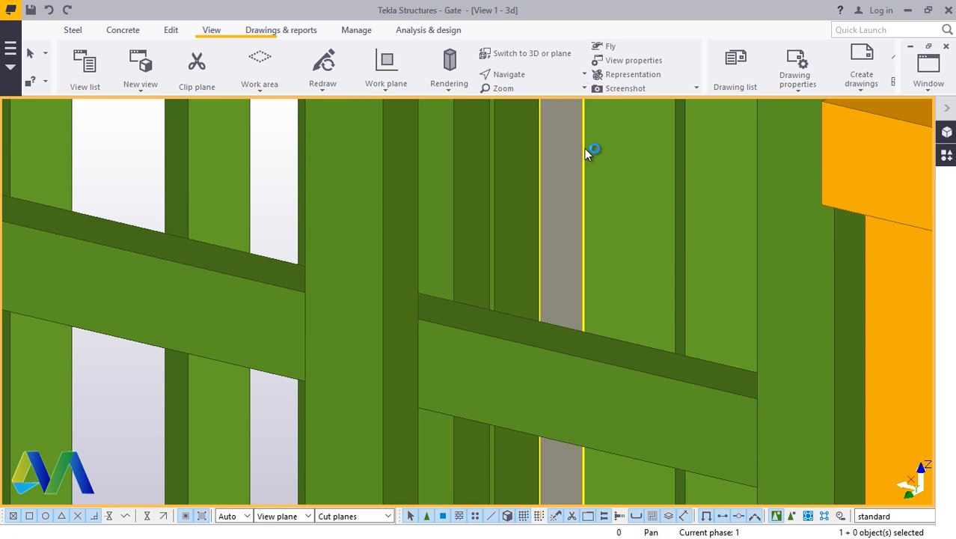
click(172, 35)
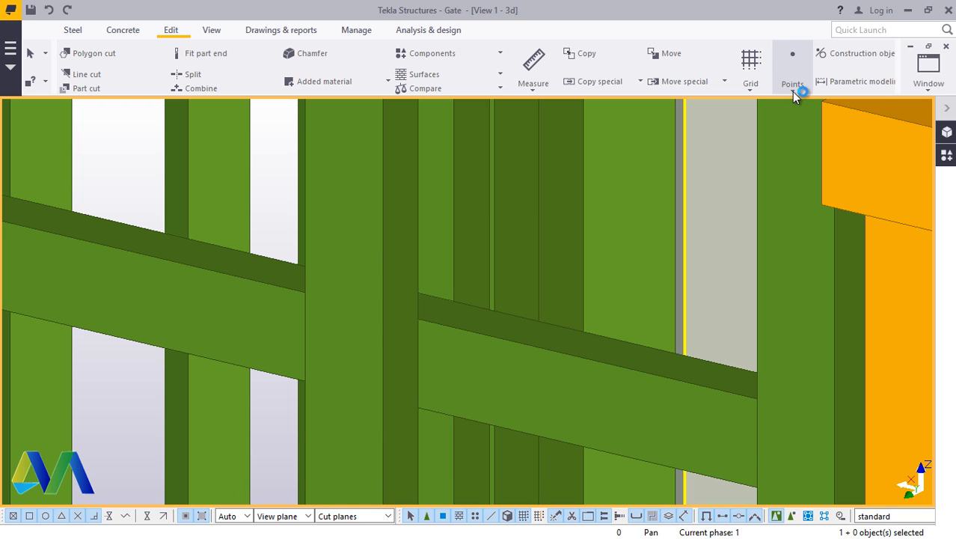
click(794, 93)
click(812, 364)
scroll(398, 327, up, 5)
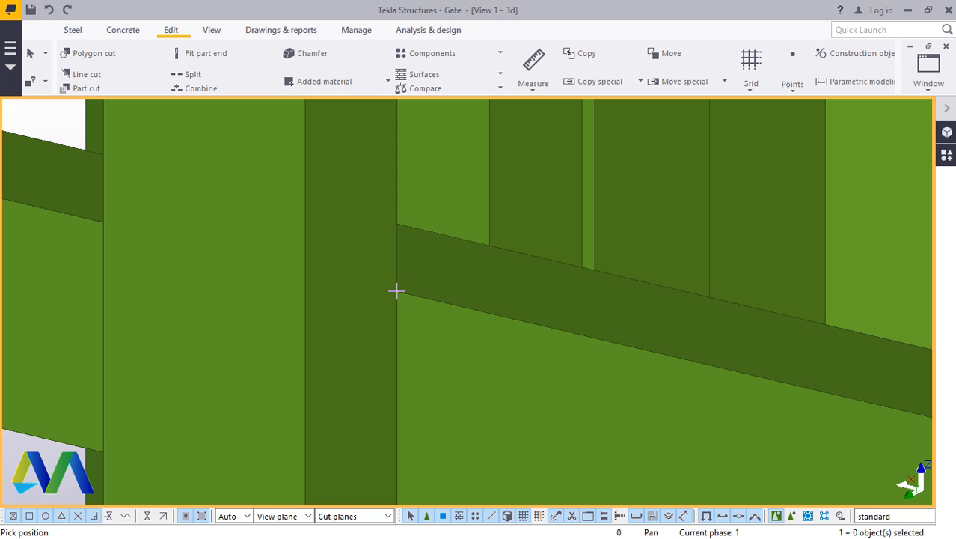
scroll(402, 298, down, 3)
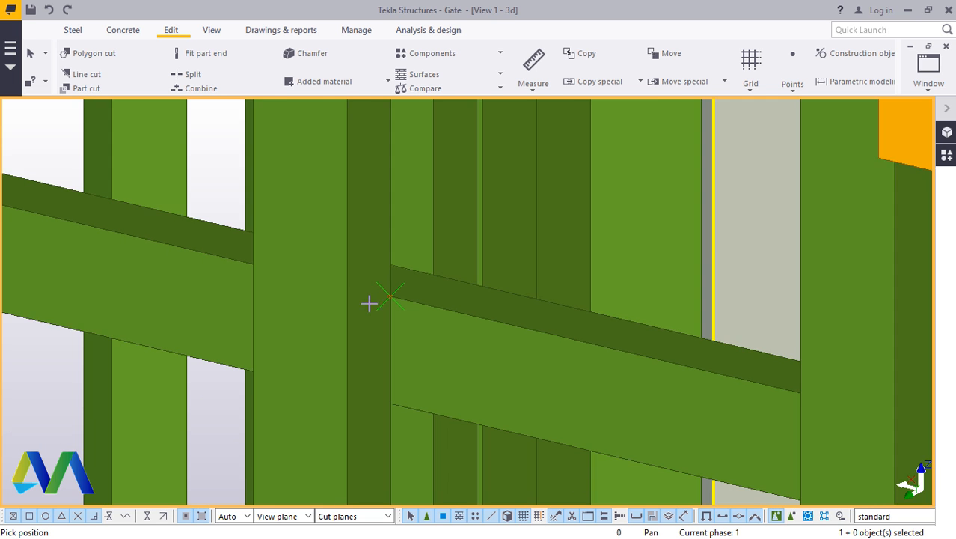
Step: Place a point on the edge of the post beside the pillar, where the rail's upper front edge meets it
click(211, 35)
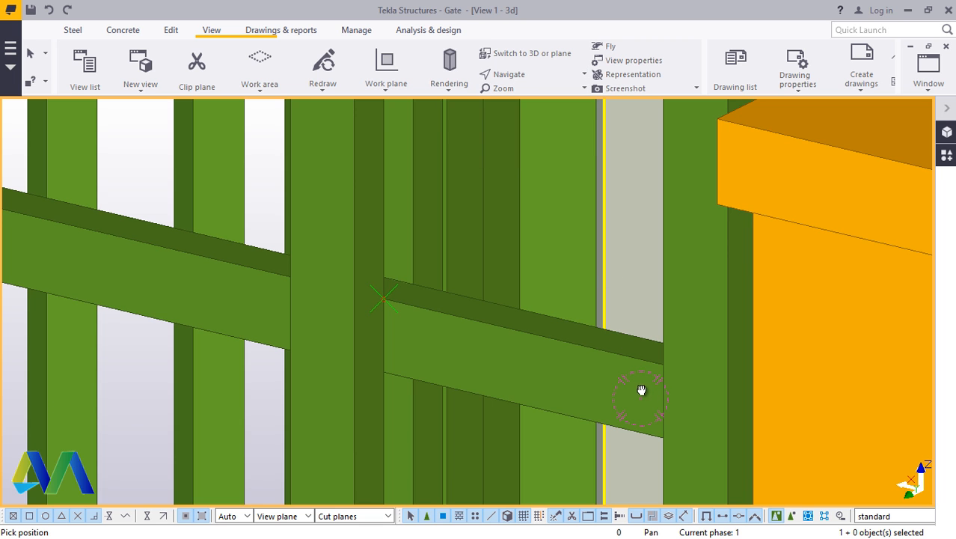
ctrl+middle_drag(641, 390, 883, 365)
scroll(712, 355, up, 2)
right_click(491, 223)
click(518, 231)
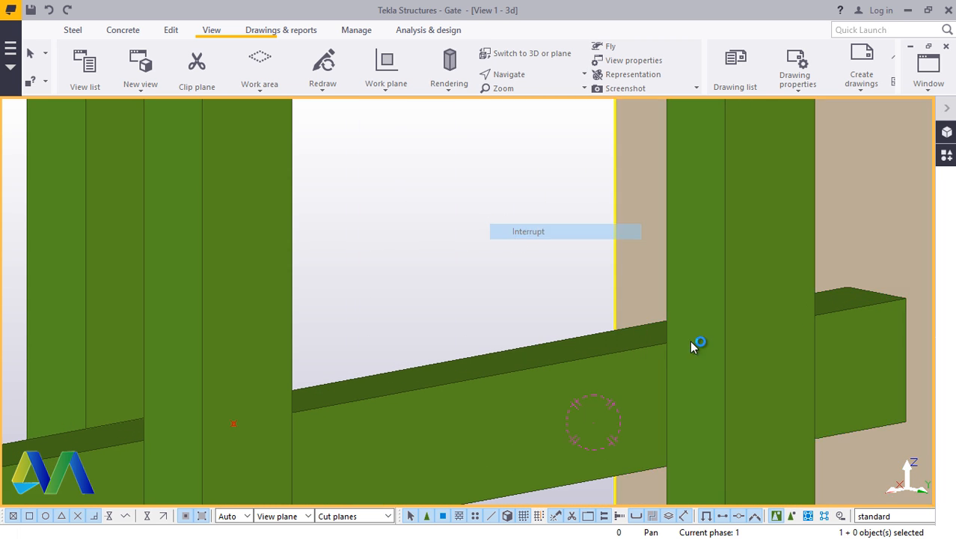
scroll(689, 346, up, 3)
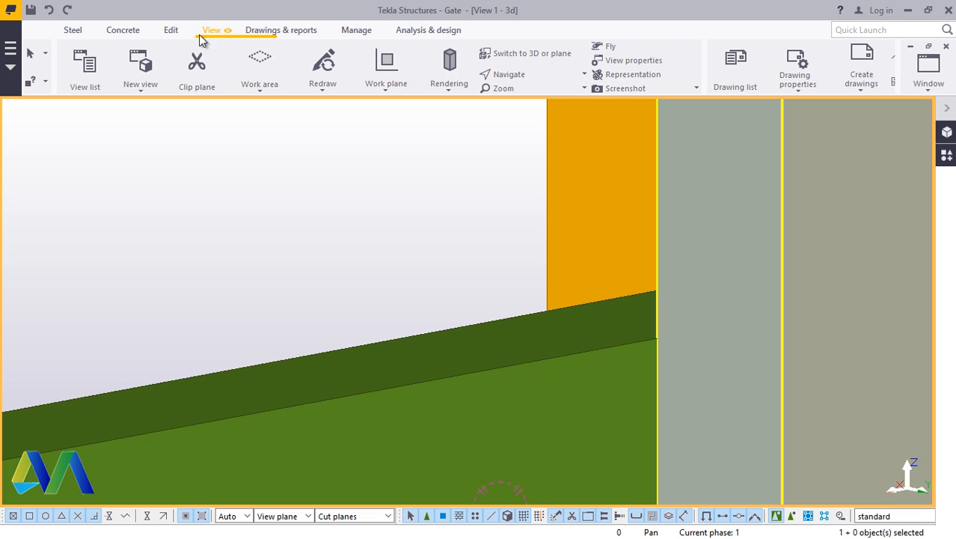
click(172, 33)
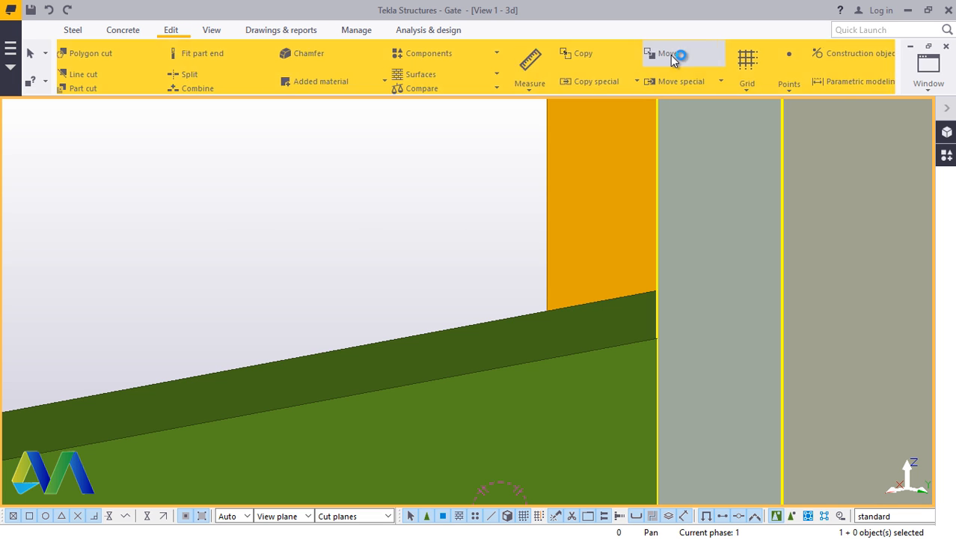
click(792, 84)
click(812, 361)
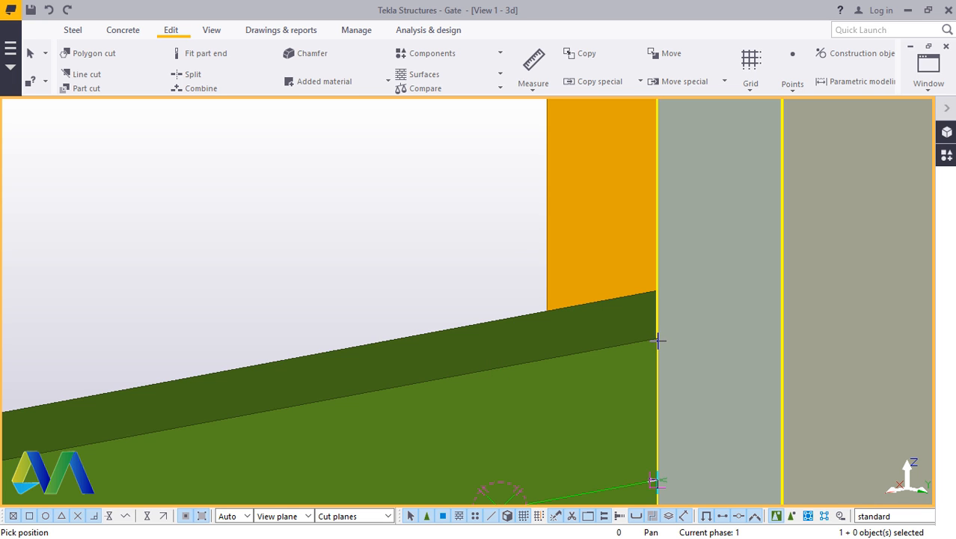
scroll(658, 340, up, 4)
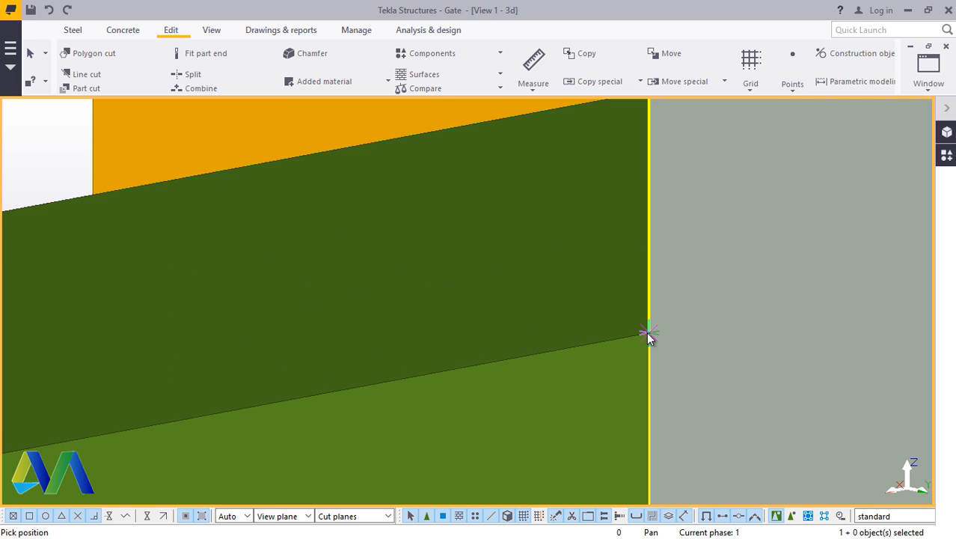
scroll(644, 349, down, 5)
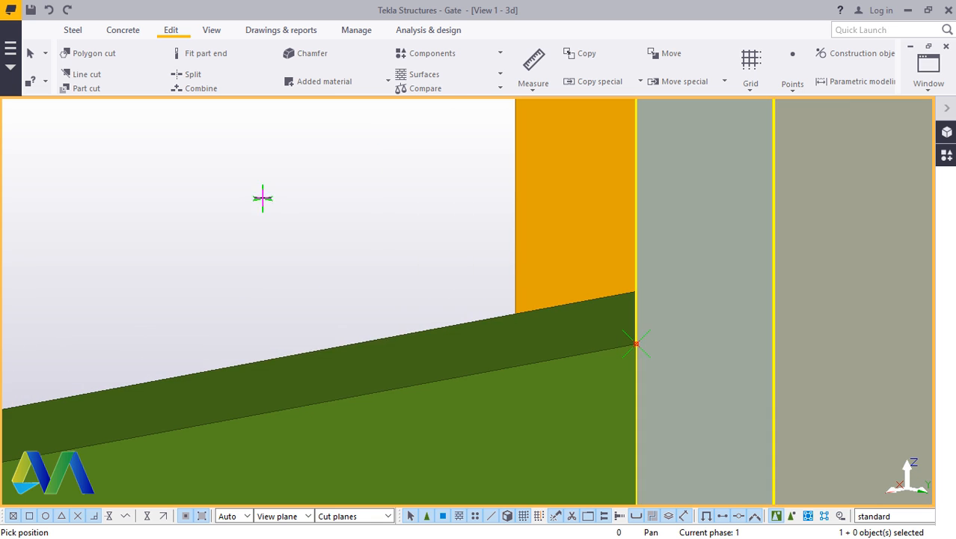
right_click(266, 200)
click(305, 208)
Step: Create 1 divided line point on the rail's upper front edge between the points at the two front posts
click(796, 89)
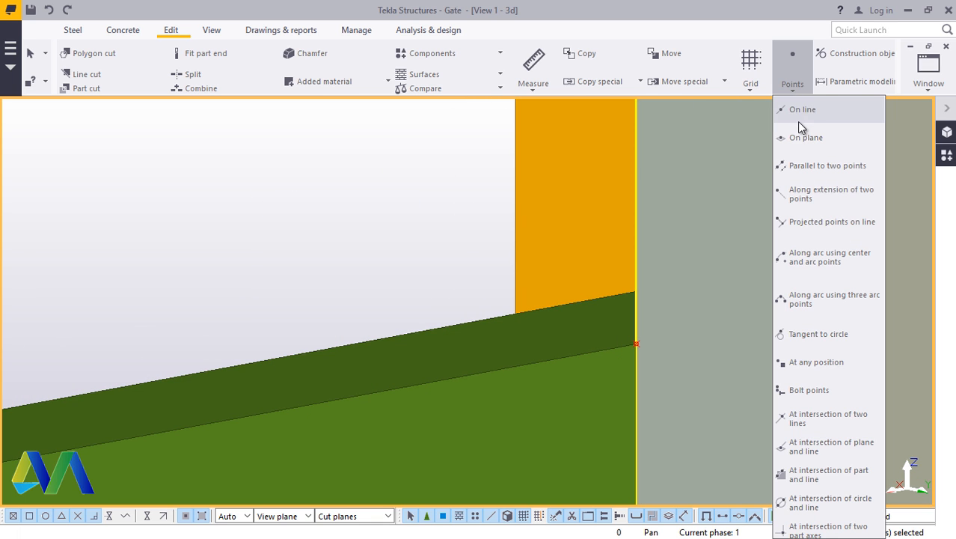
click(798, 105)
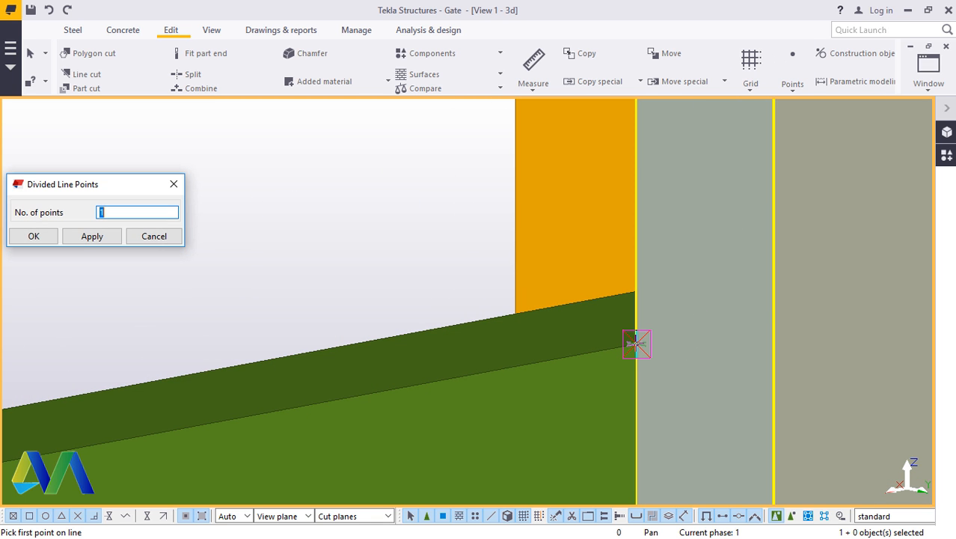
click(637, 344)
scroll(632, 340, down, 4)
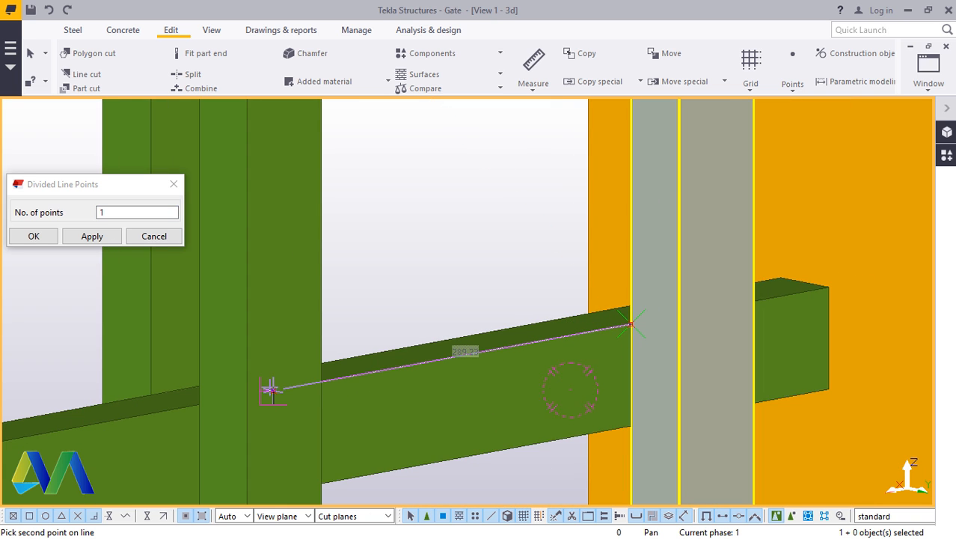
right_click(425, 217)
click(457, 227)
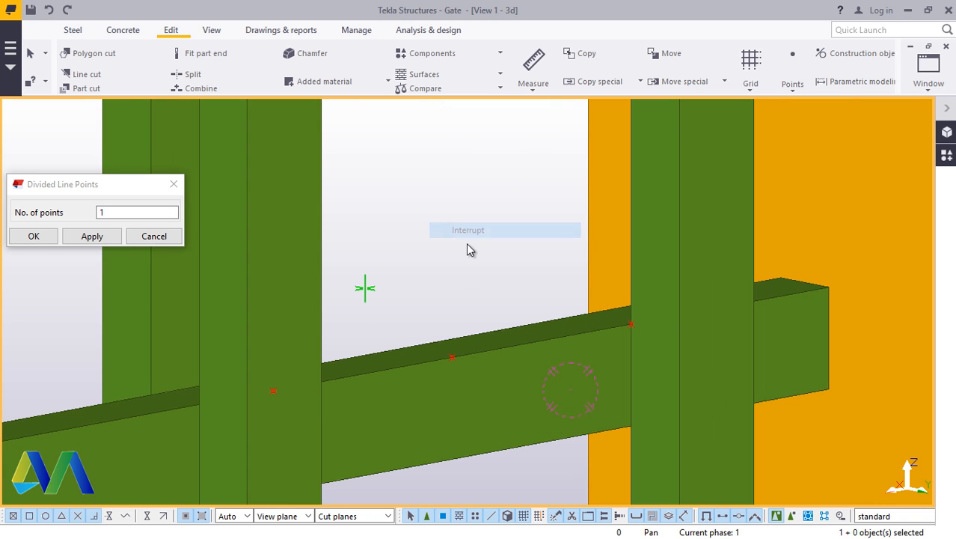
click(33, 236)
click(34, 237)
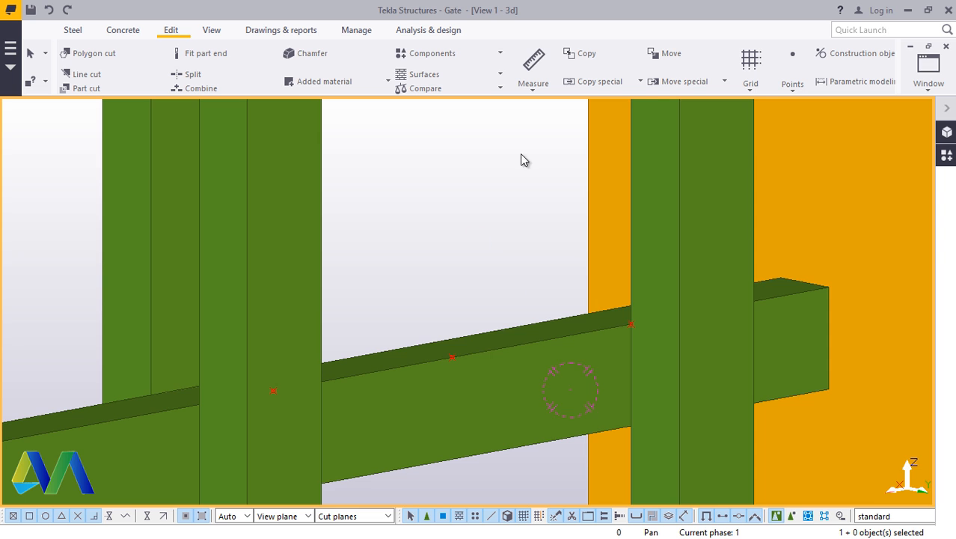
Step: Place a point at the rear post's corner away from the pillar, where it meets the rail's upper rear edge
click(793, 88)
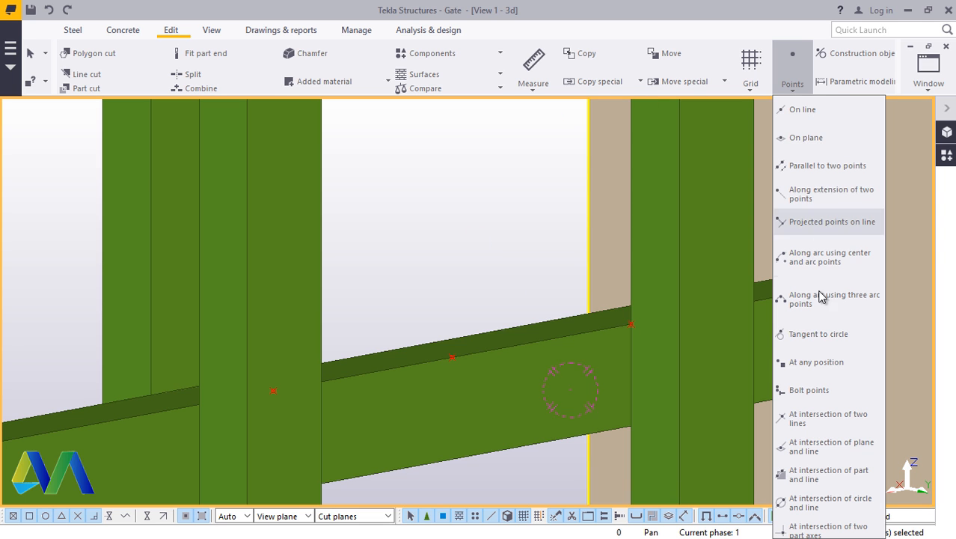
click(817, 362)
scroll(150, 398, up, 5)
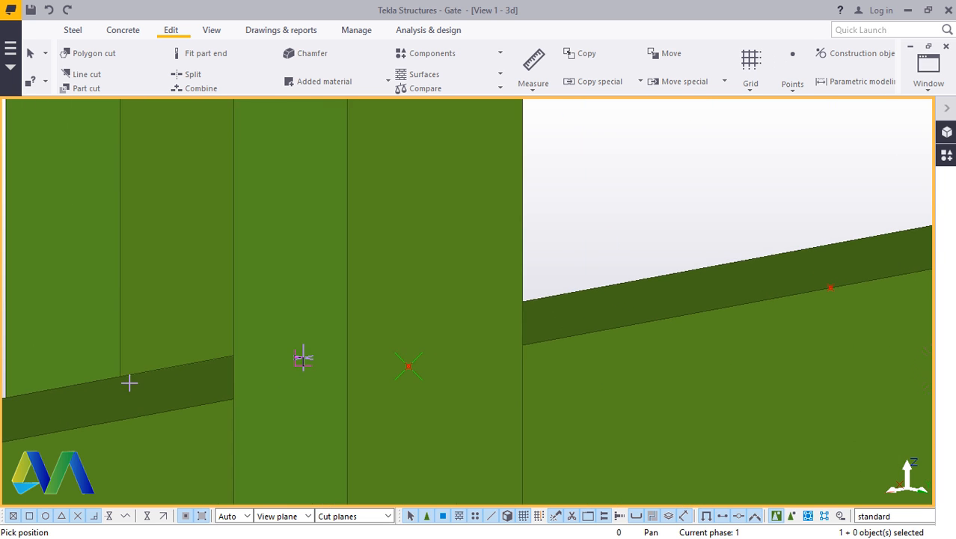
scroll(127, 381, up, 1)
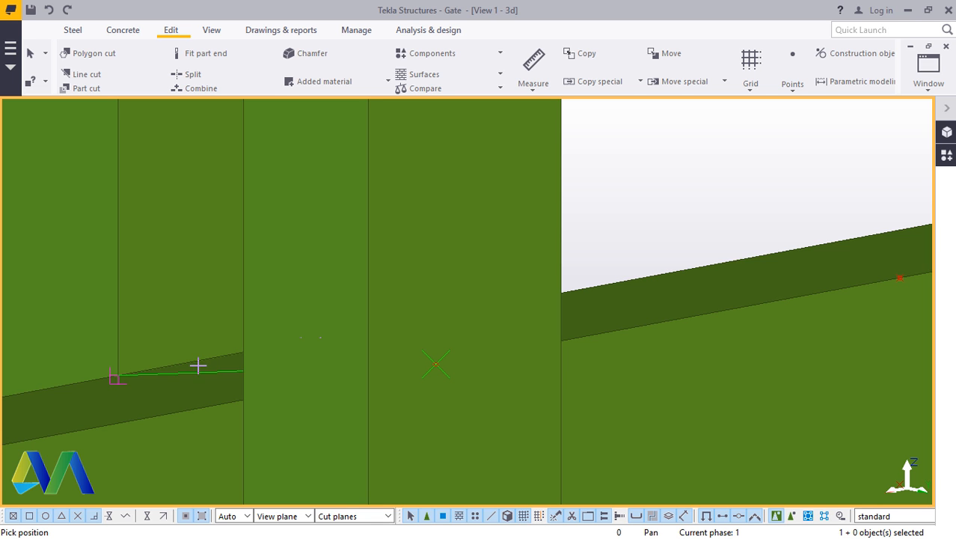
right_click(632, 170)
click(661, 183)
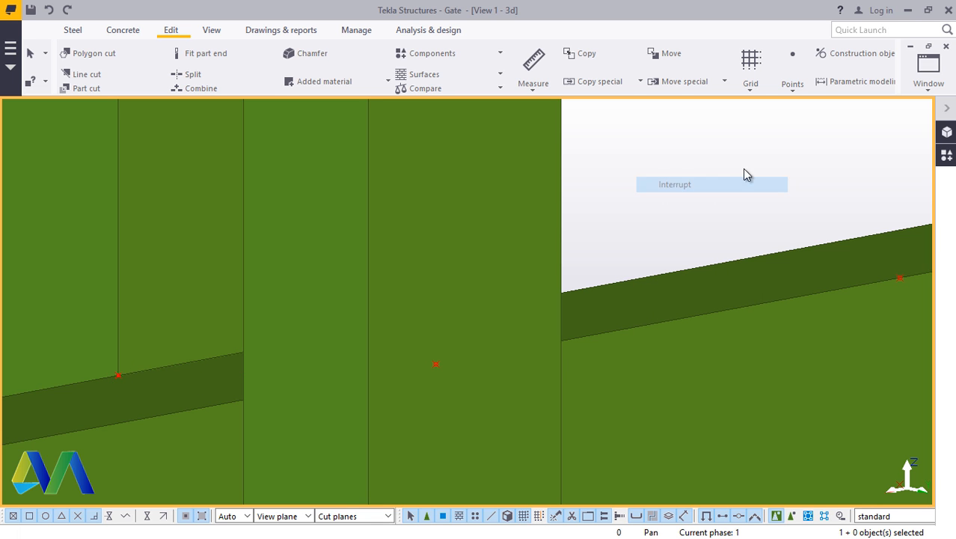
Step: Place a second point at the rear post's pillar-side corner, on the rail's upper rear edge
click(217, 34)
click(543, 73)
click(528, 96)
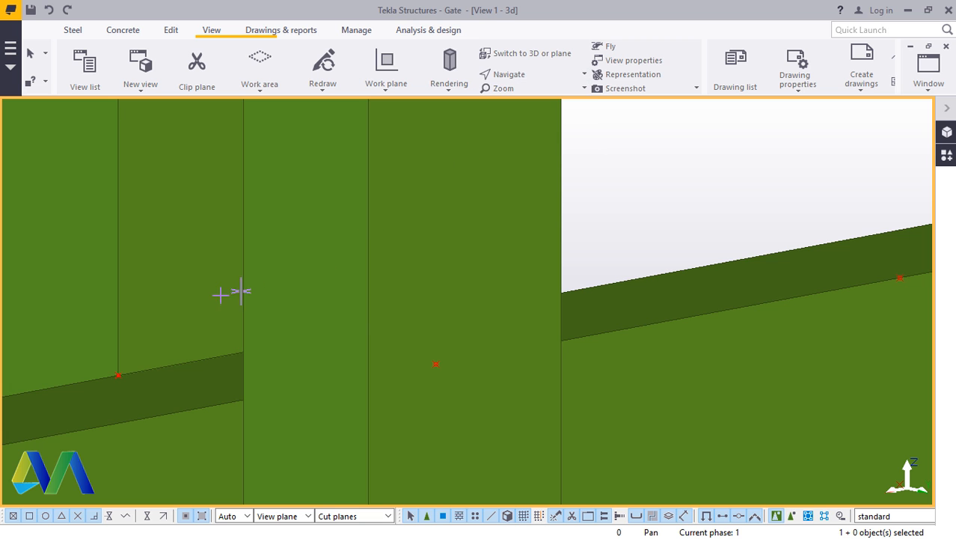
drag(189, 307, 323, 218)
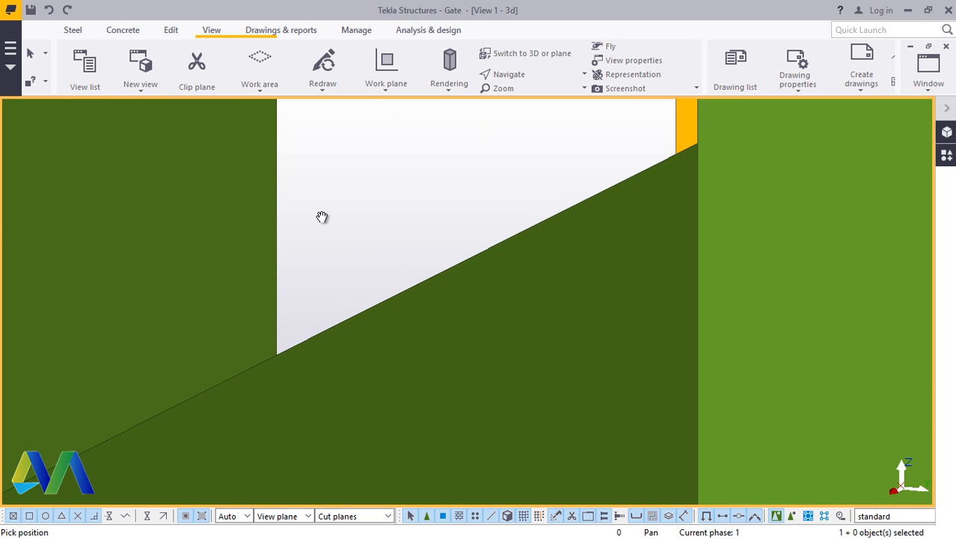
right_click(322, 219)
click(350, 226)
click(175, 34)
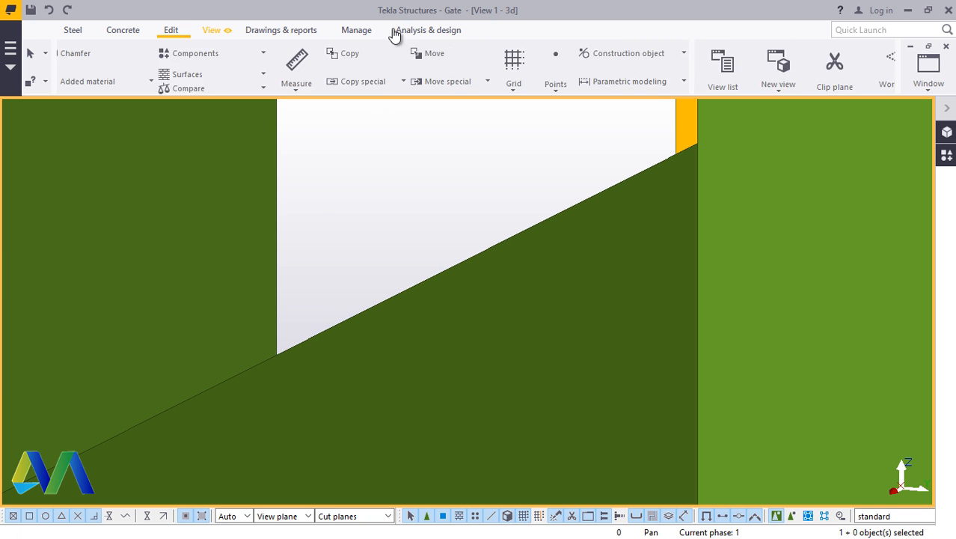
click(792, 84)
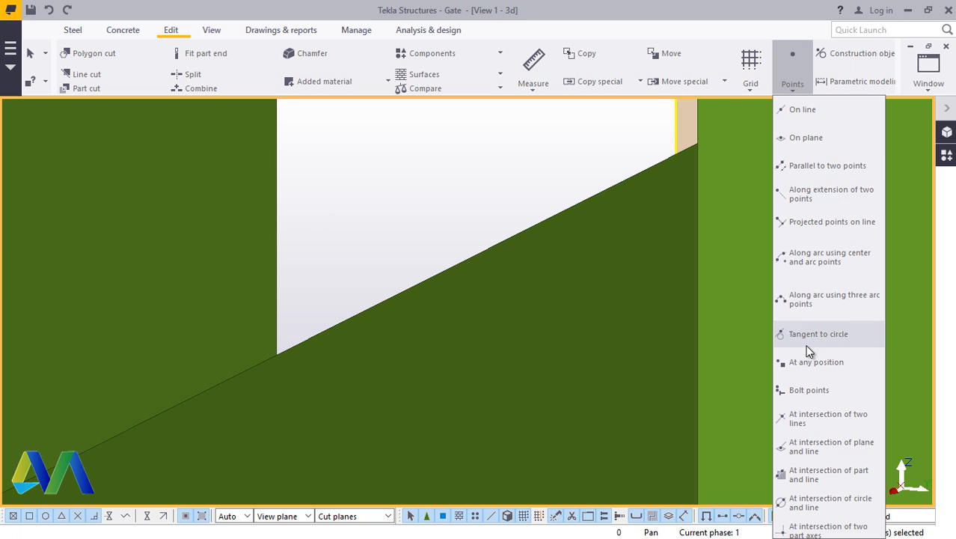
click(827, 362)
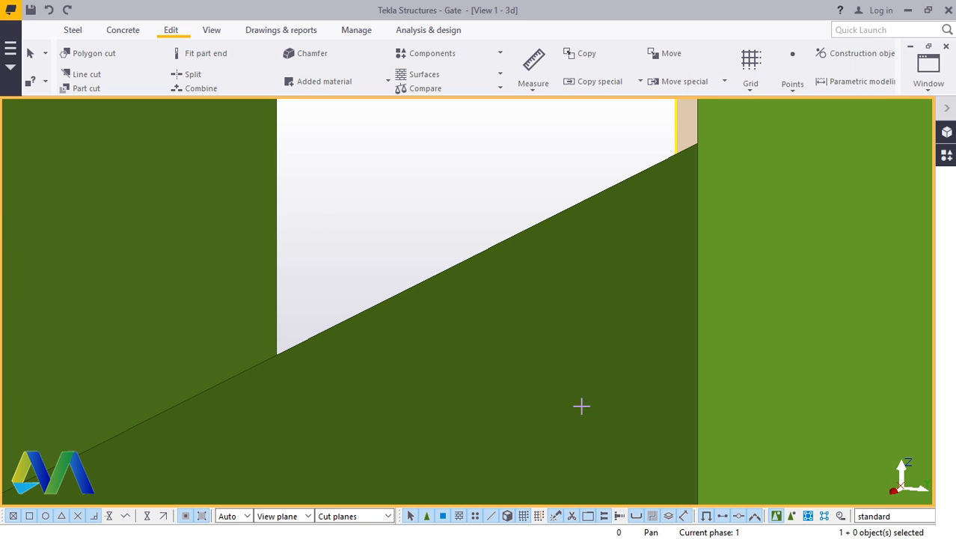
click(287, 353)
right_click(313, 237)
click(343, 248)
scroll(449, 251, down, 3)
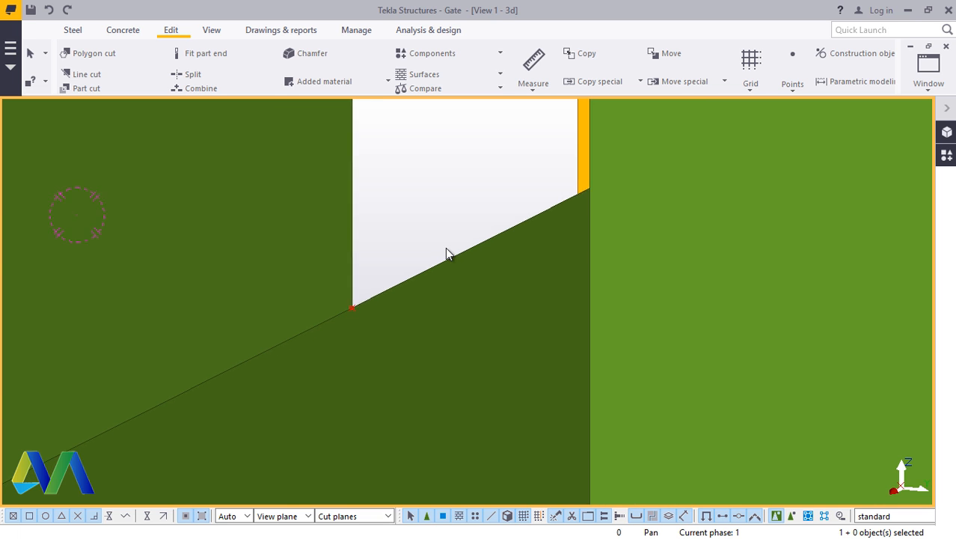
Step: Create 1 divided line point between the two corner points of the rear post on the rail's upper rear edge
scroll(445, 248, down, 2)
scroll(285, 325, down, 2)
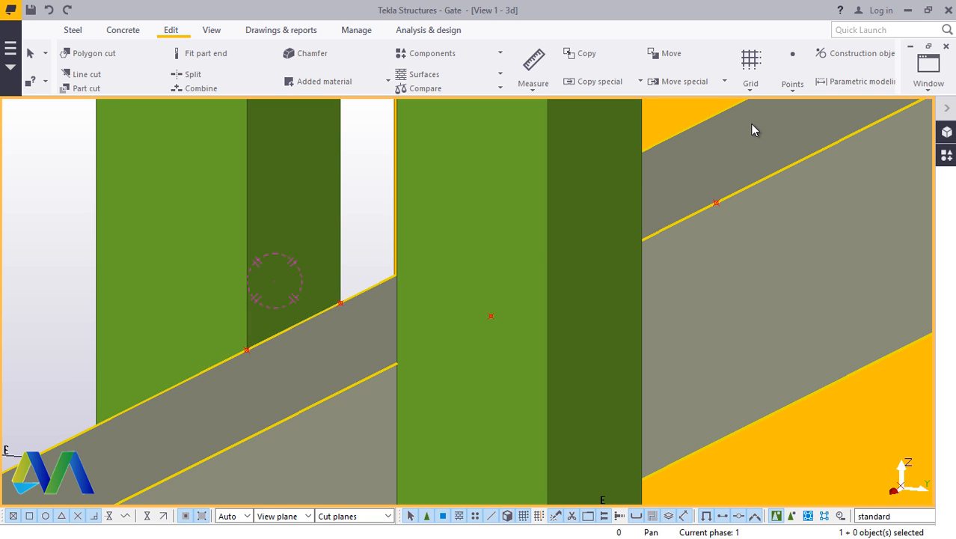
click(794, 91)
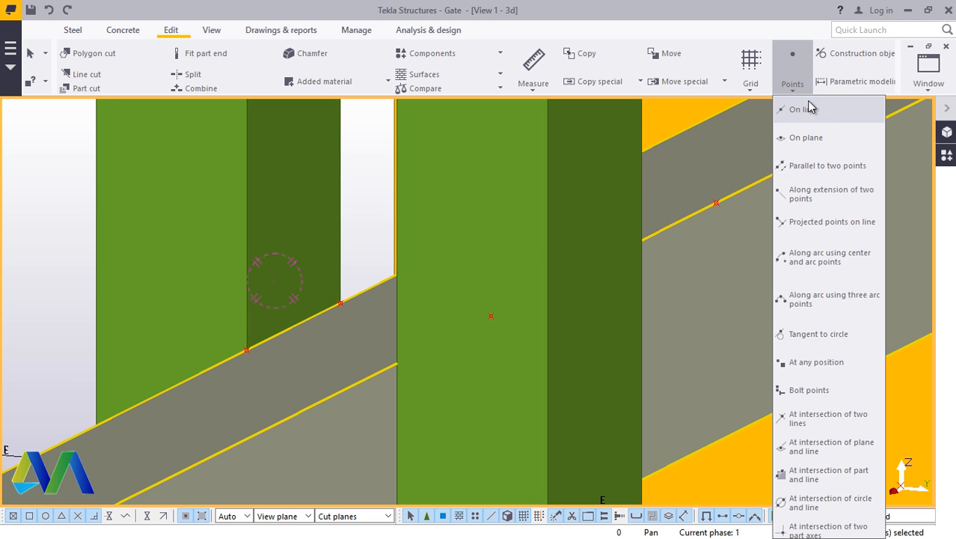
click(801, 110)
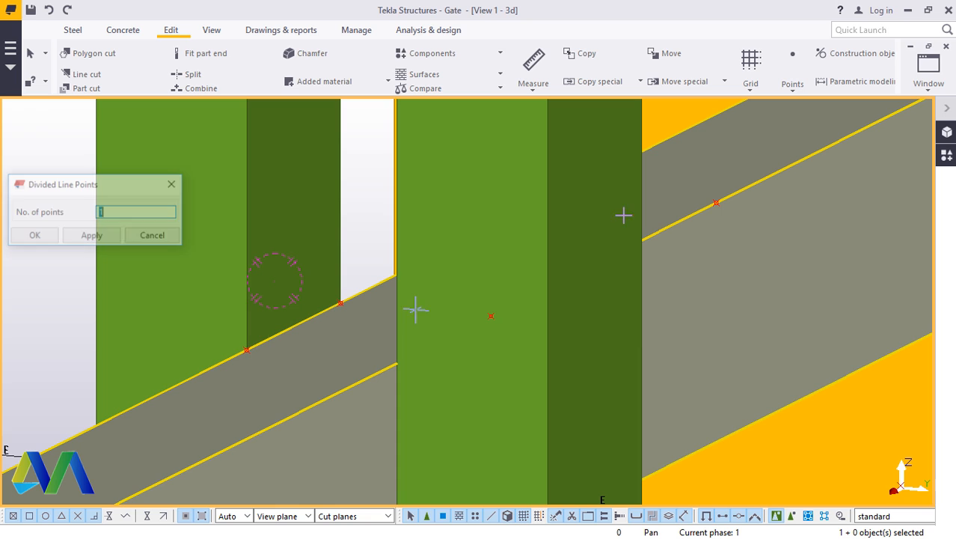
click(247, 350)
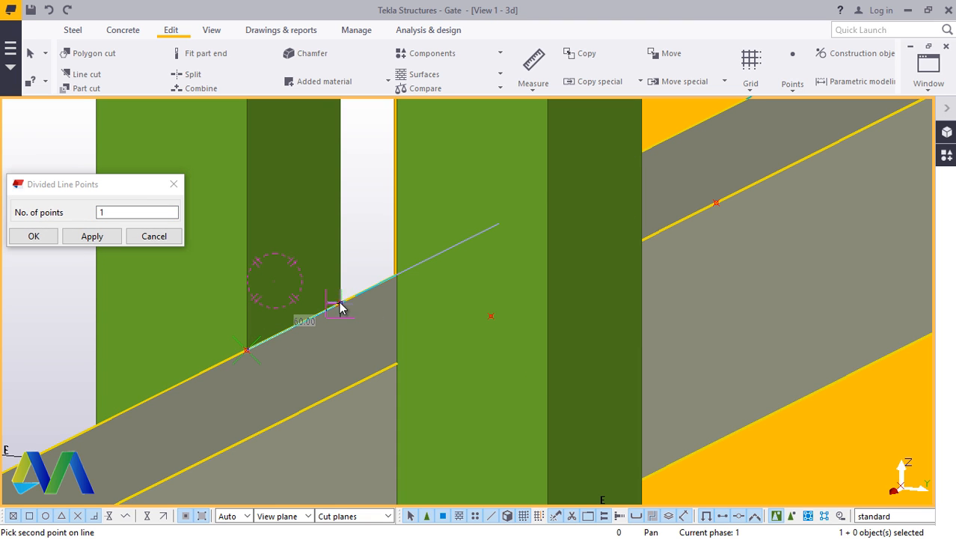
right_click(362, 230)
click(381, 238)
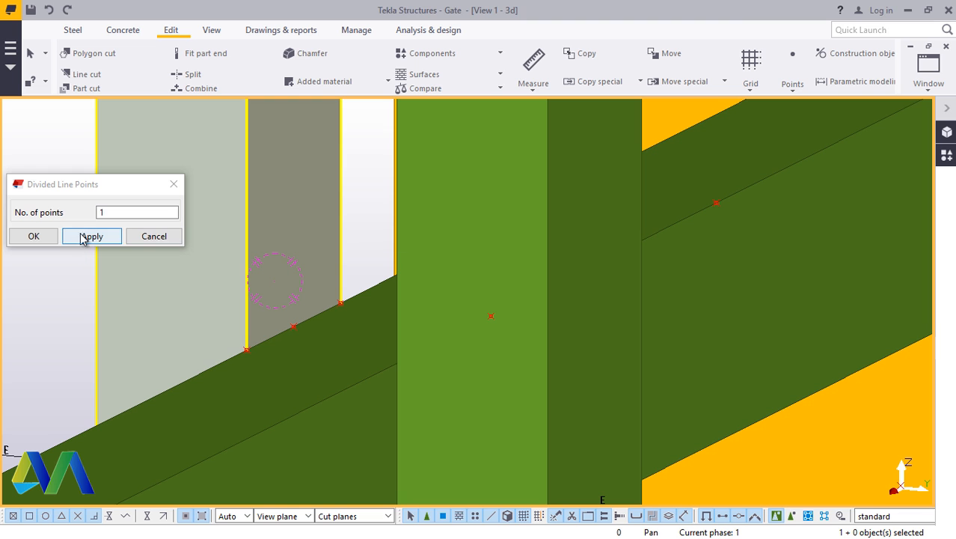
click(86, 236)
click(33, 237)
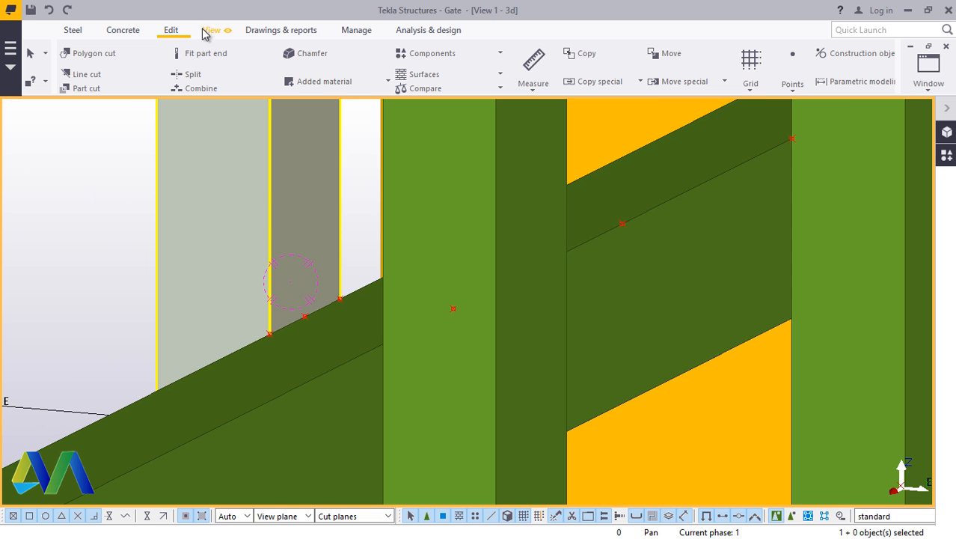
Step: Place a point at the middle of the rail-side face of the front post farther from the pillar, on the rail's upper front edge
click(212, 30)
click(524, 74)
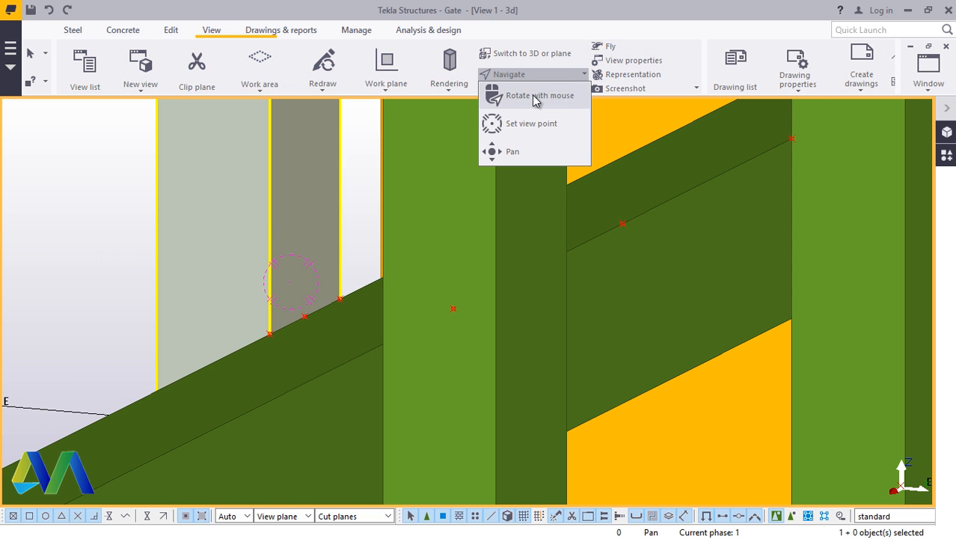
click(533, 98)
ctrl+middle_drag(335, 326, 415, 344)
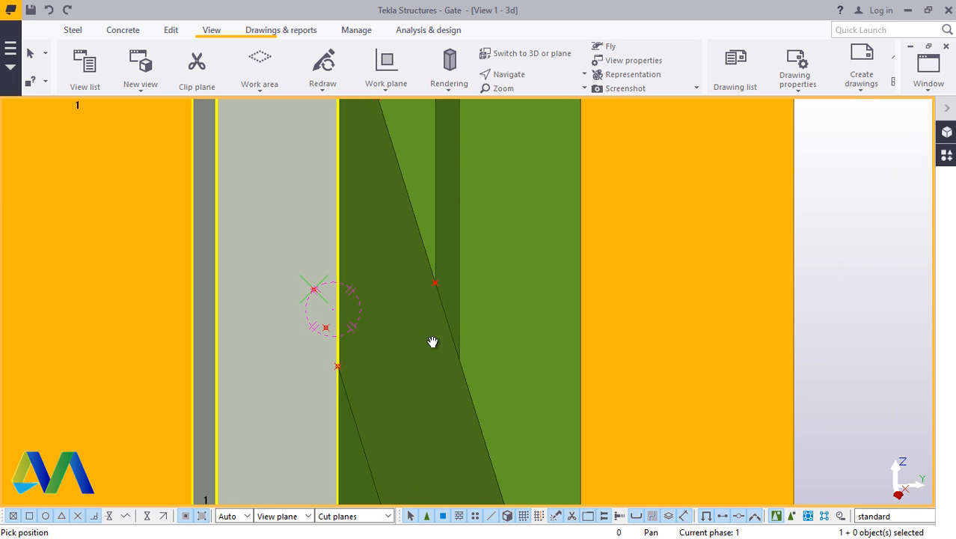
right_click(874, 241)
click(876, 236)
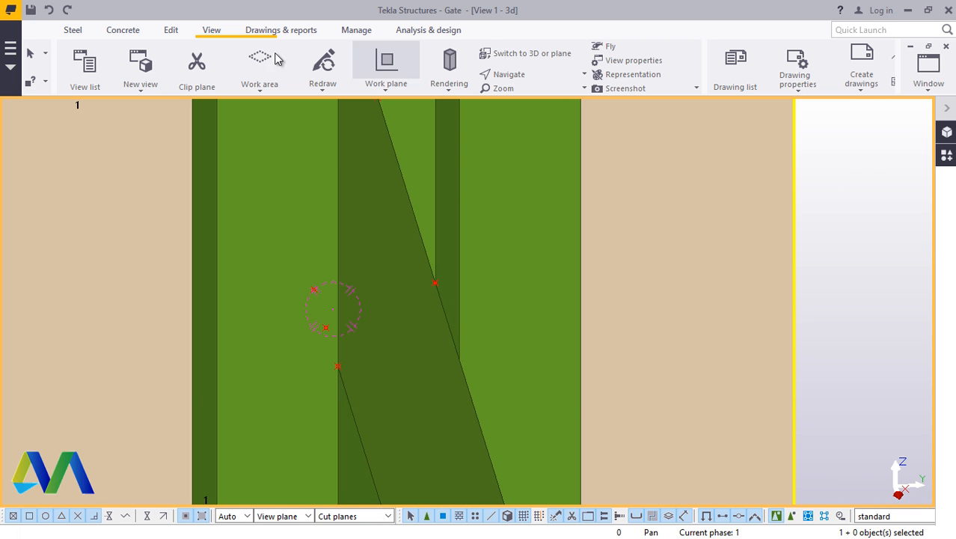
click(172, 32)
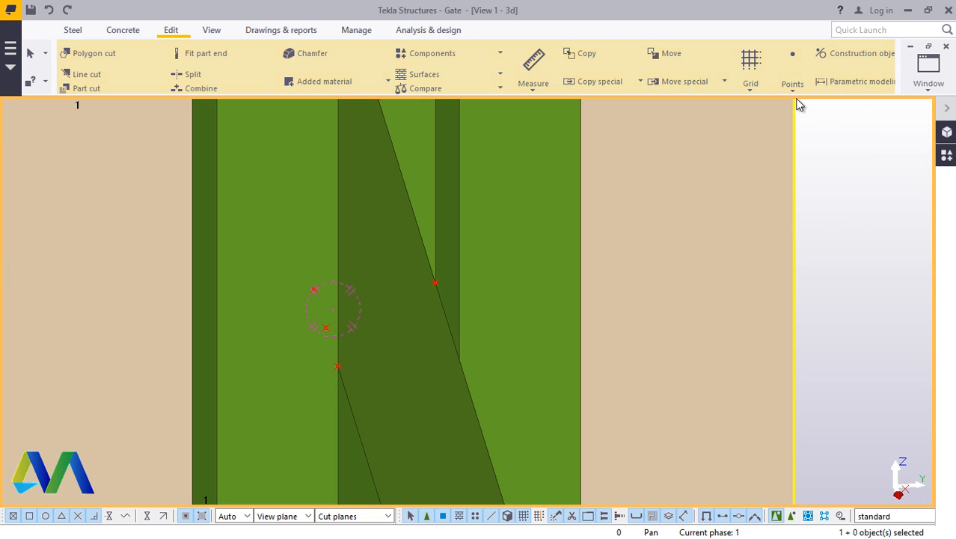
click(792, 91)
click(819, 362)
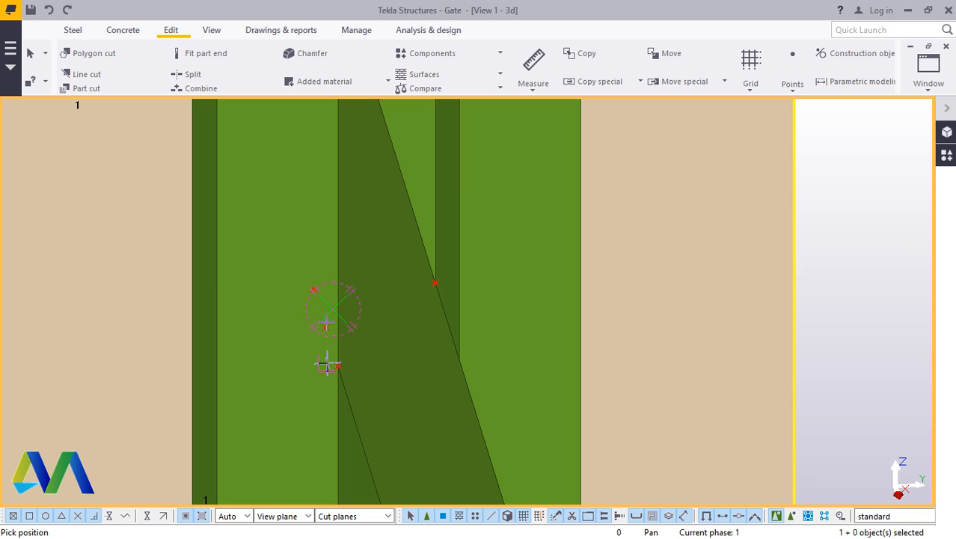
click(327, 366)
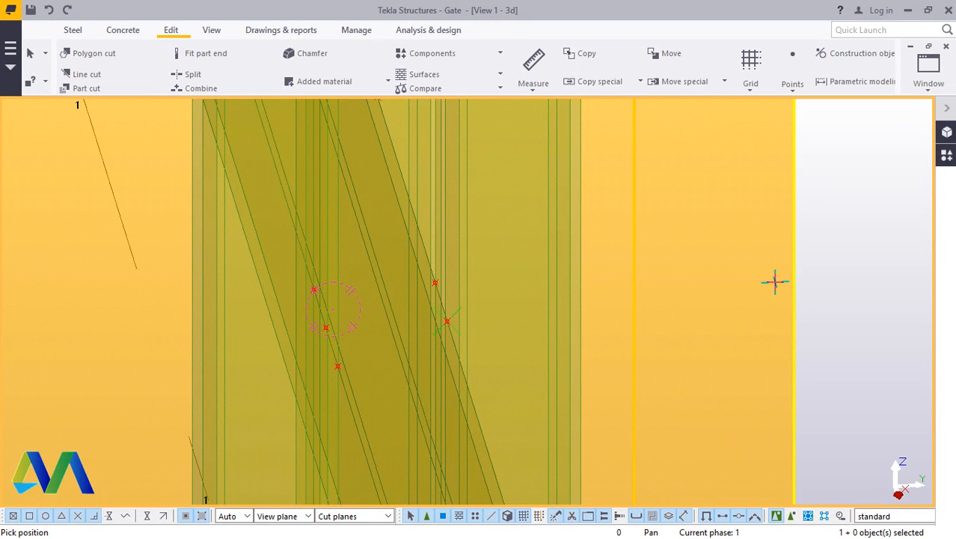
key(ctrl+4)
right_click(821, 246)
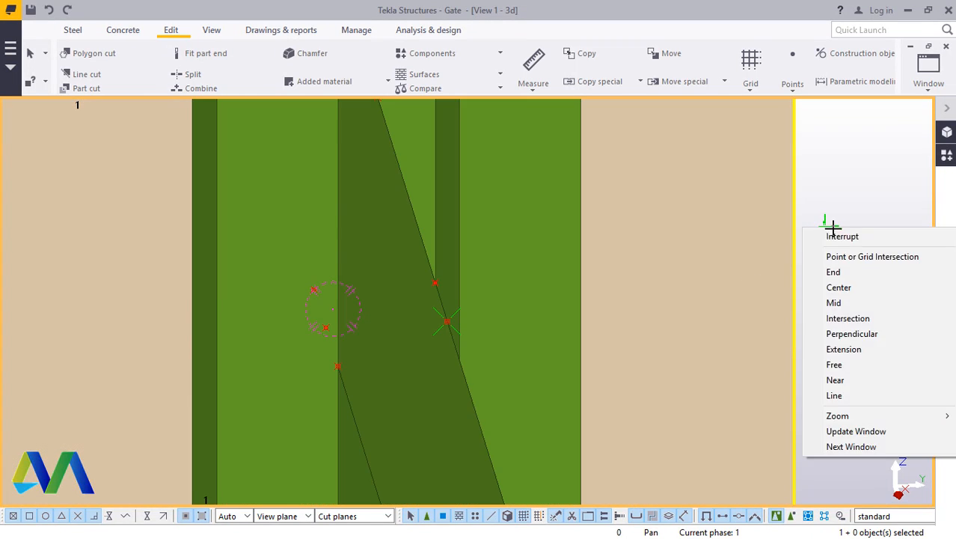
click(857, 235)
Step: Select the rear post together with its cap plate and the two crossed plates of its spearhead
click(209, 35)
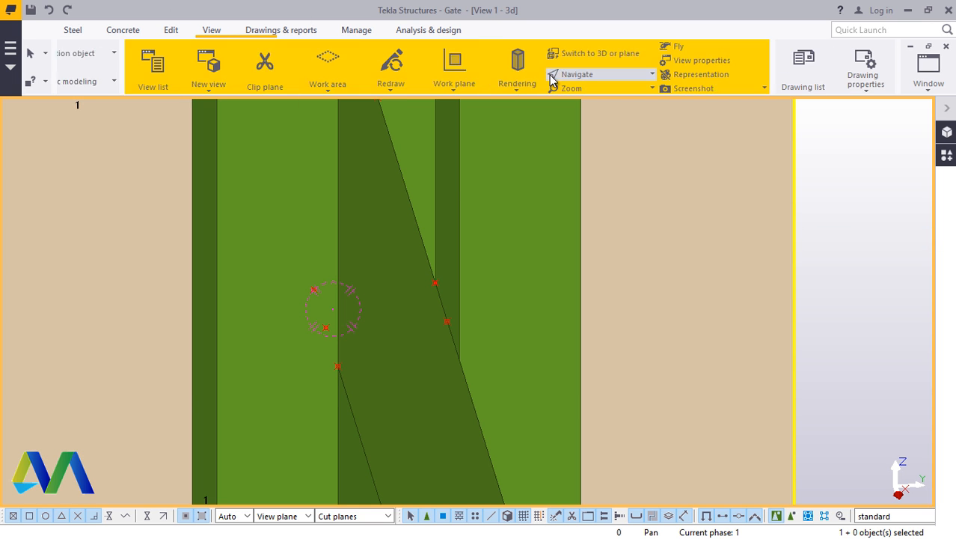
click(538, 74)
click(524, 123)
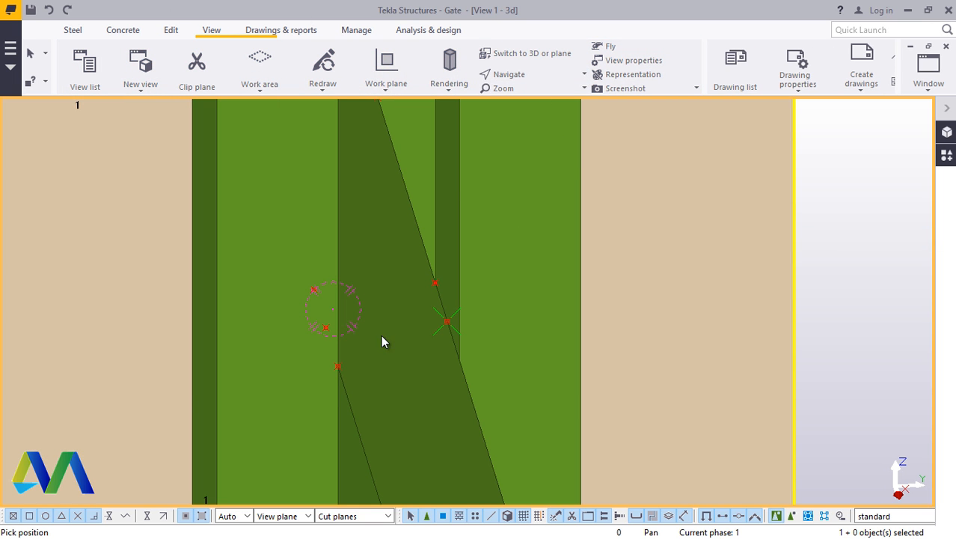
drag(381, 342, 427, 381)
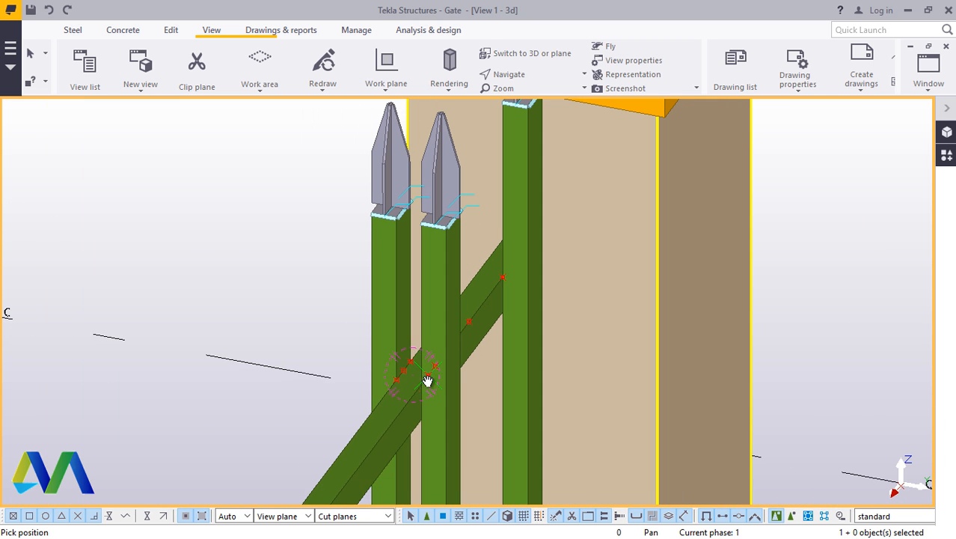
right_click(277, 277)
click(301, 284)
scroll(408, 161, up, 5)
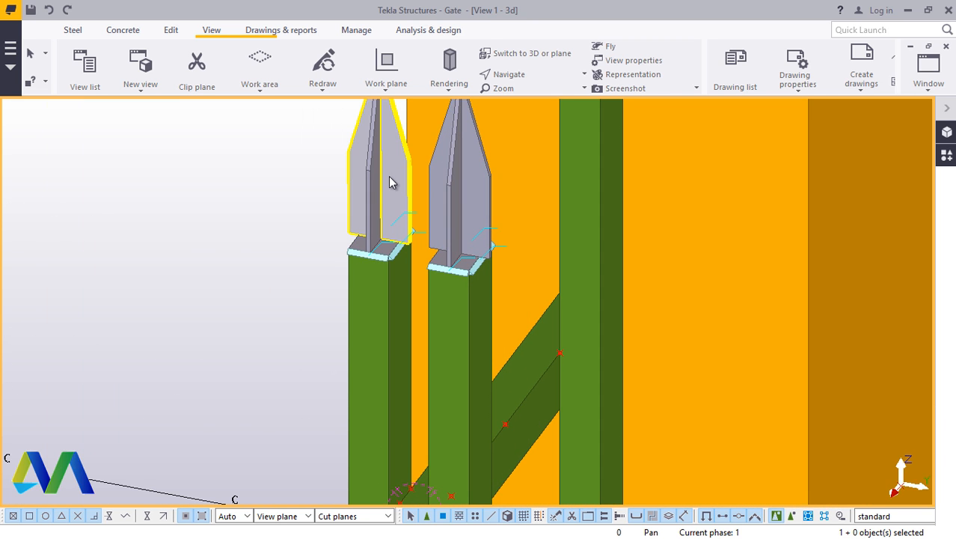
scroll(388, 159, up, 3)
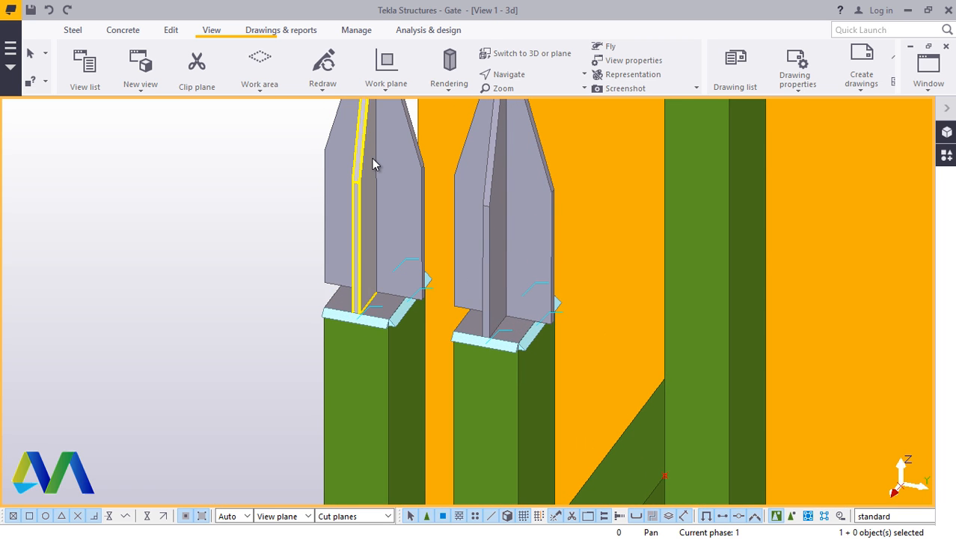
click(374, 162)
ctrl+click(408, 166)
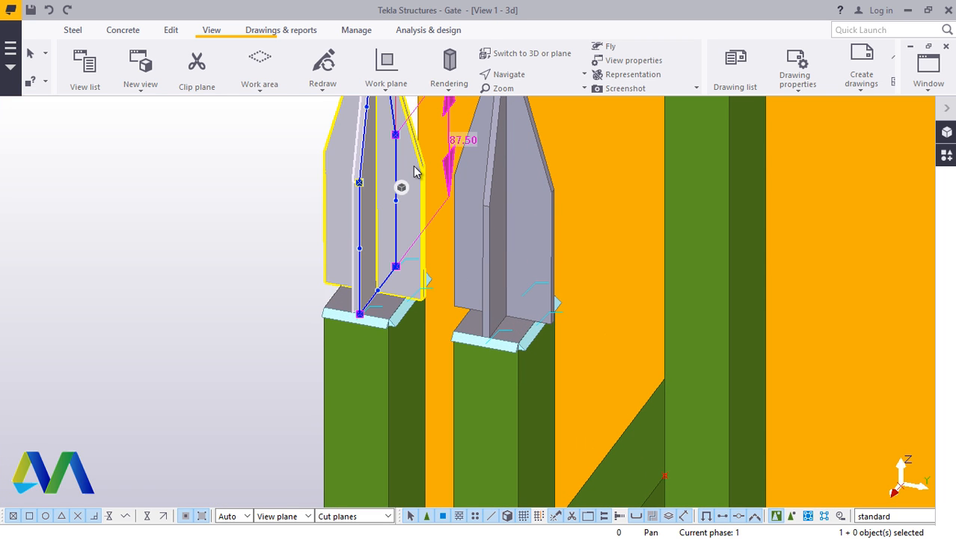
scroll(357, 328, down, 3)
scroll(375, 156, up, 5)
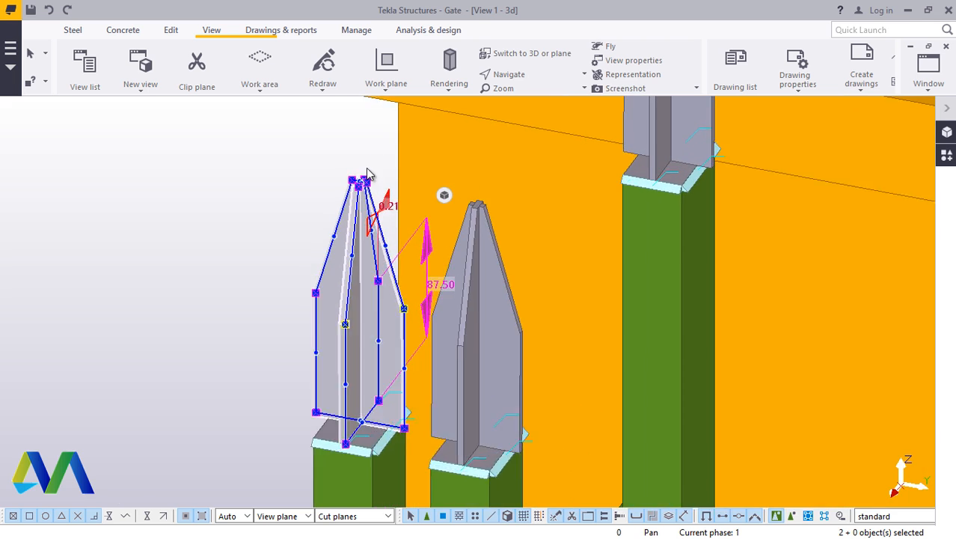
scroll(366, 181, up, 5)
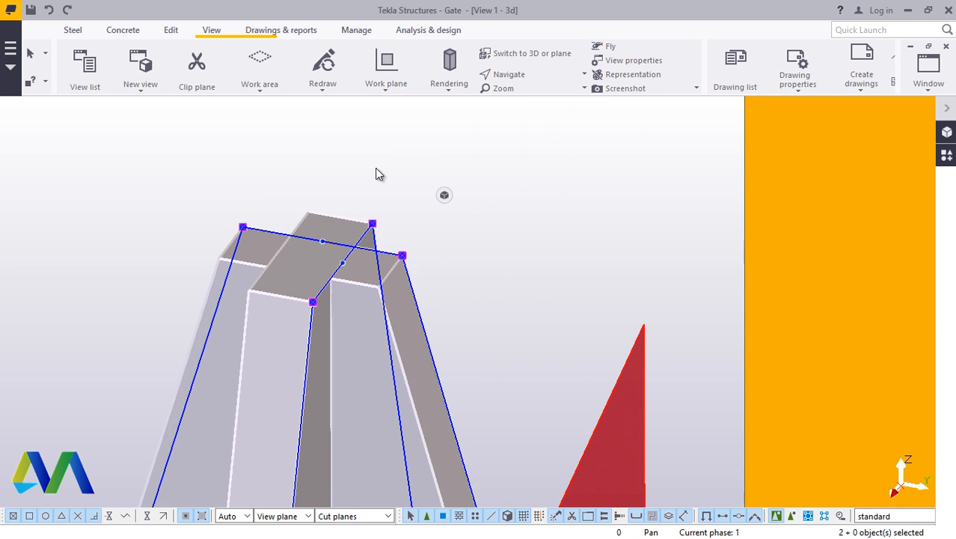
scroll(342, 164, down, 8)
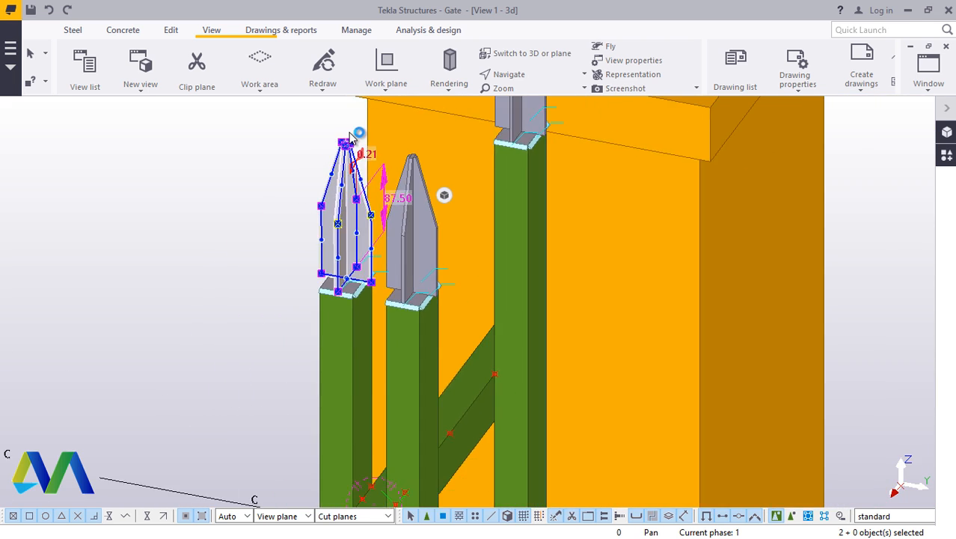
scroll(353, 351, up, 3)
scroll(293, 318, down, 5)
scroll(282, 208, up, 6)
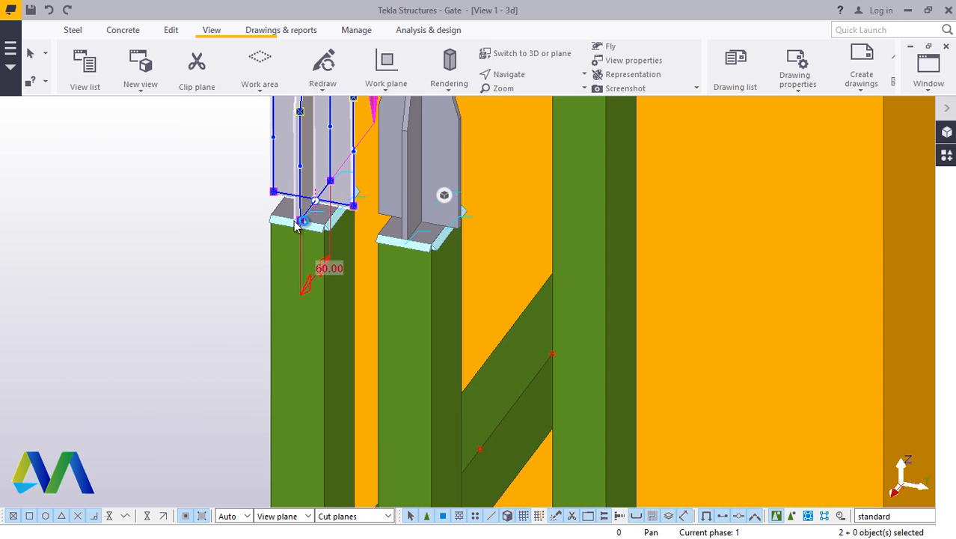
ctrl+click(289, 226)
ctrl+click(279, 305)
scroll(240, 259, down, 5)
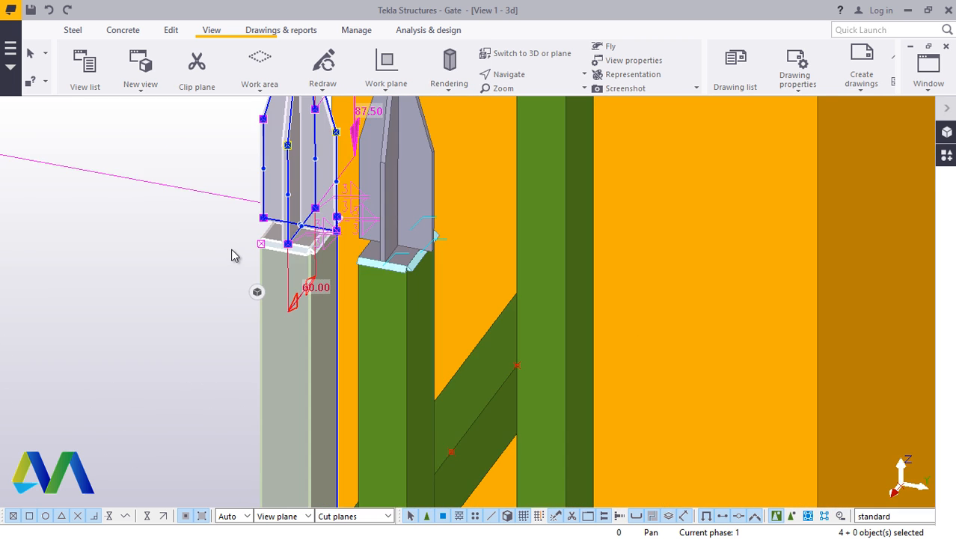
scroll(241, 249, down, 1)
Step: Move the selected post assembly from the midpoint on the farther front post's rail-side face to the divided point between the two front posts
right_click(168, 296)
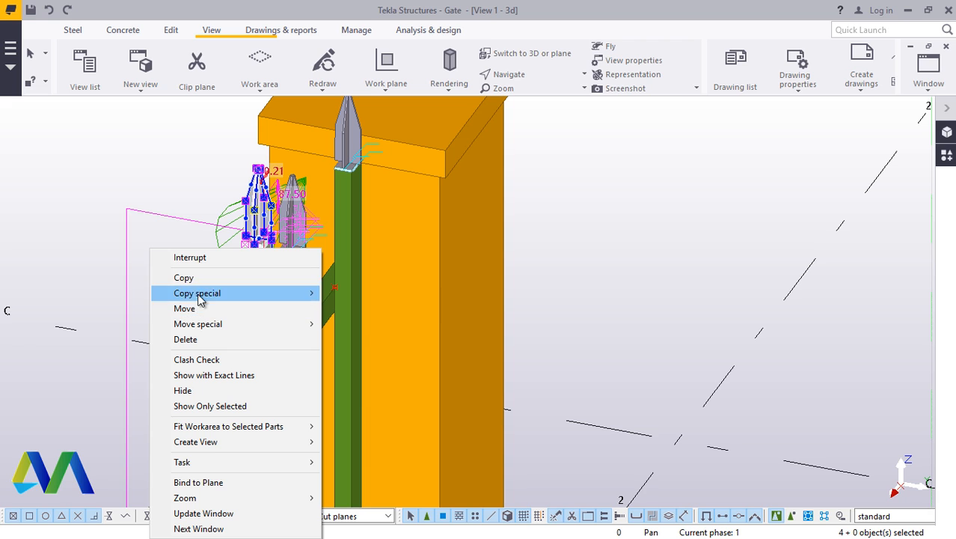
click(187, 308)
scroll(284, 321, down, 1)
scroll(268, 334, up, 6)
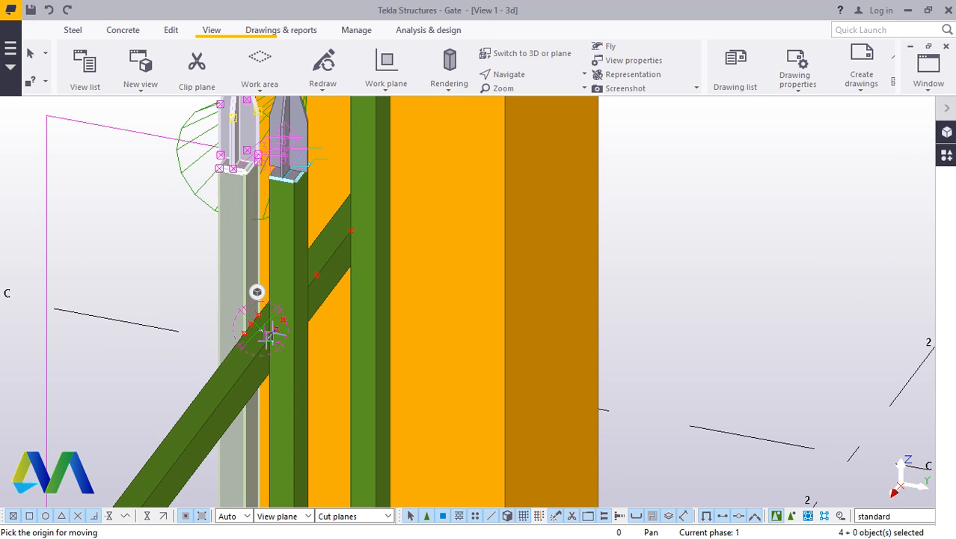
scroll(269, 334, up, 3)
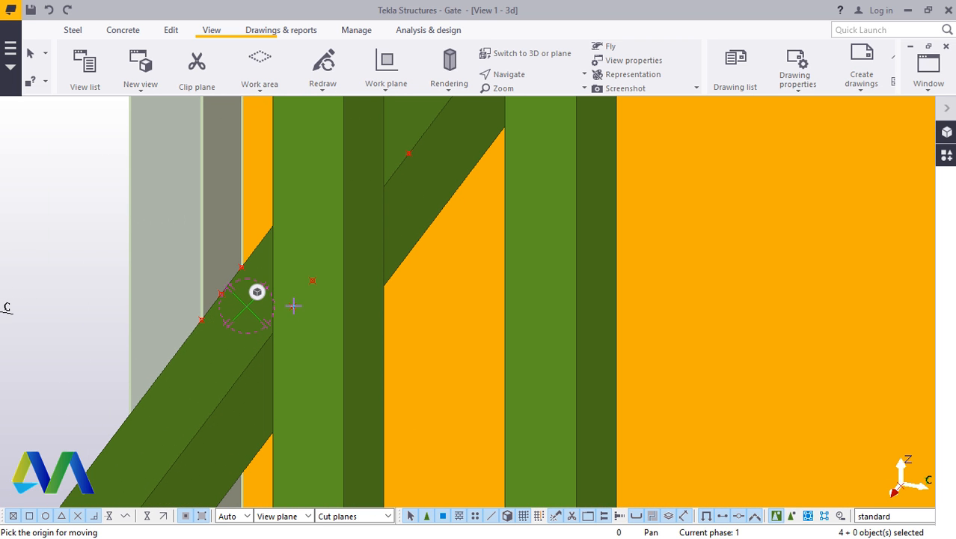
scroll(255, 318, up, 1)
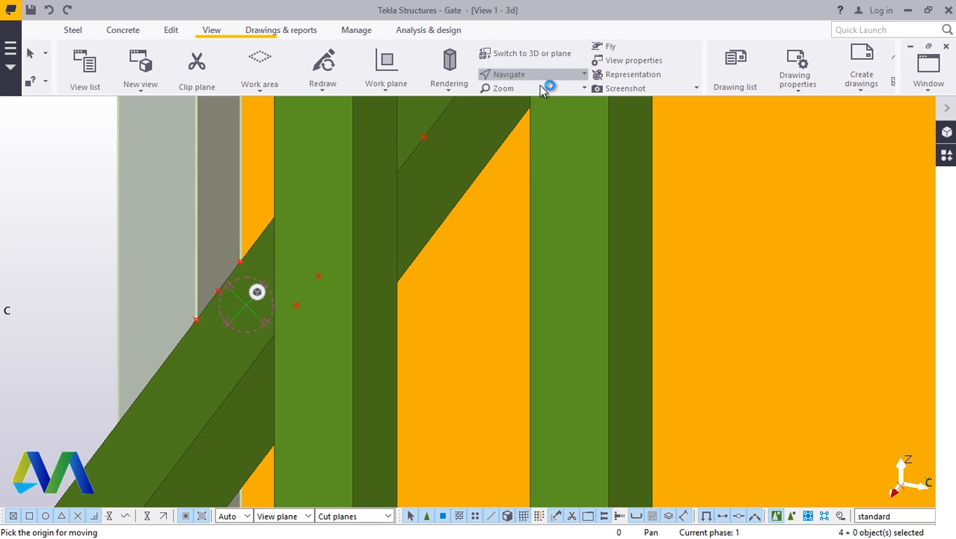
ctrl+middle_drag(299, 327, 416, 306)
right_click(250, 334)
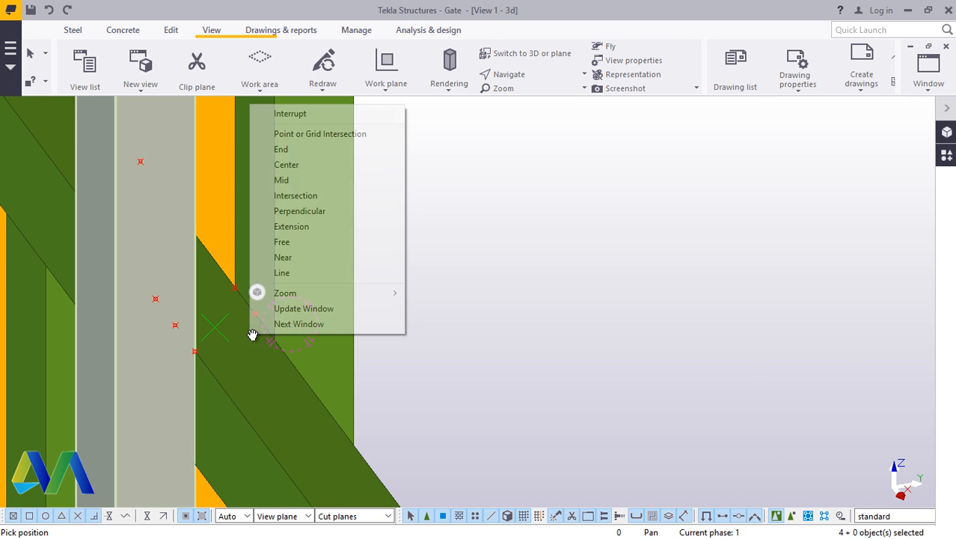
click(282, 113)
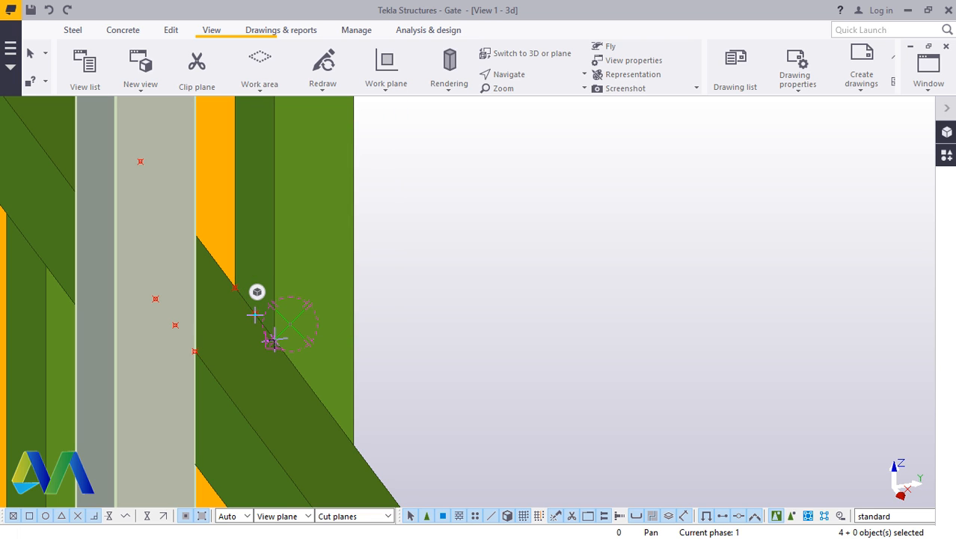
scroll(316, 398, down, 5)
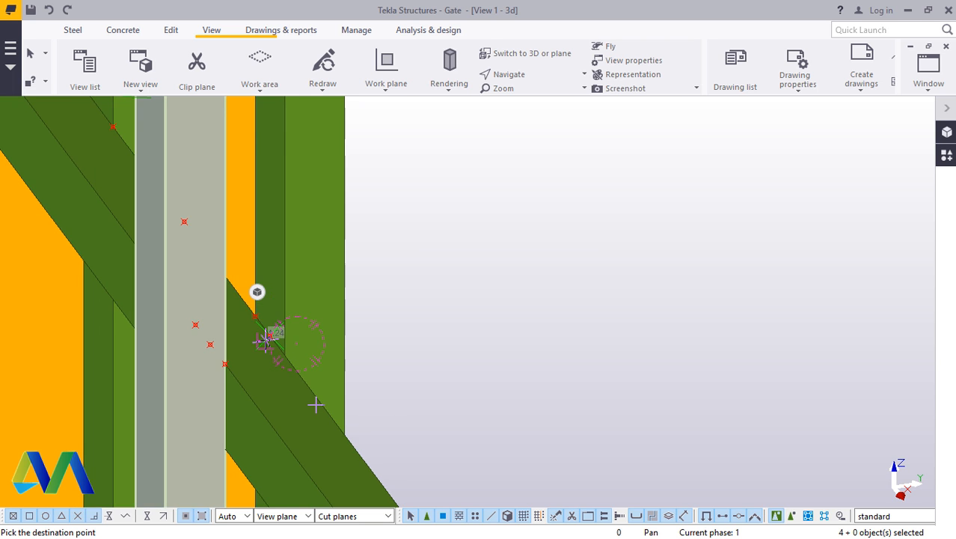
click(544, 75)
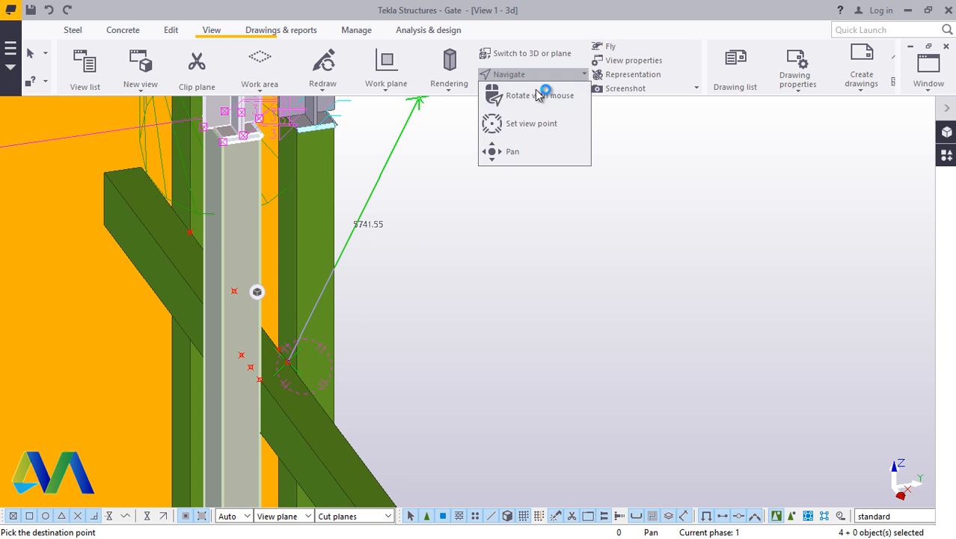
click(544, 95)
drag(271, 341, 455, 214)
right_click(402, 190)
click(439, 197)
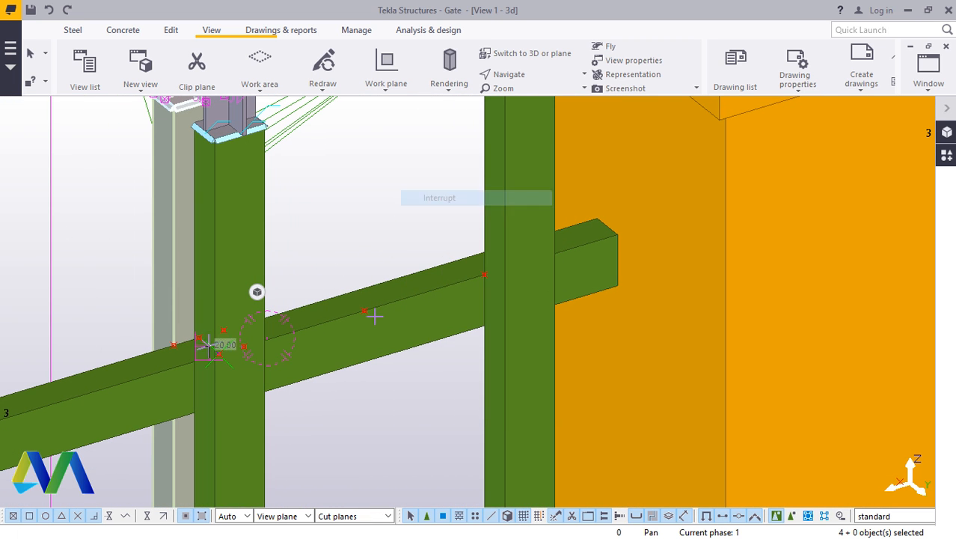
scroll(371, 313, up, 4)
click(357, 307)
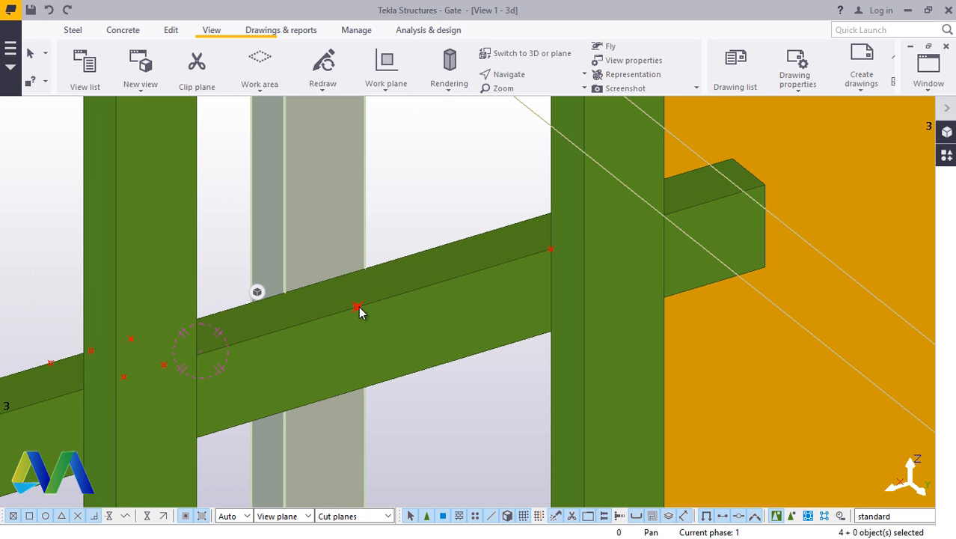
right_click(446, 180)
click(473, 187)
right_click(425, 162)
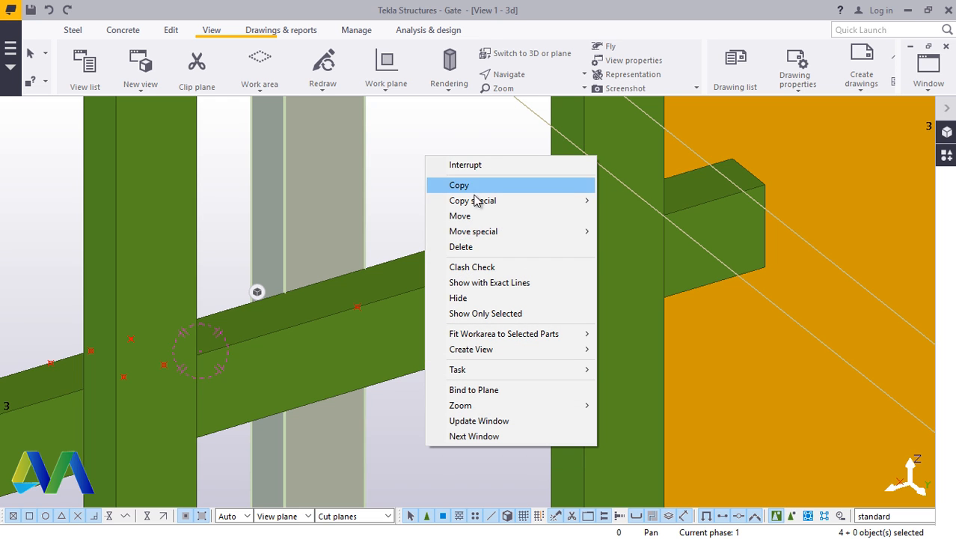
click(408, 133)
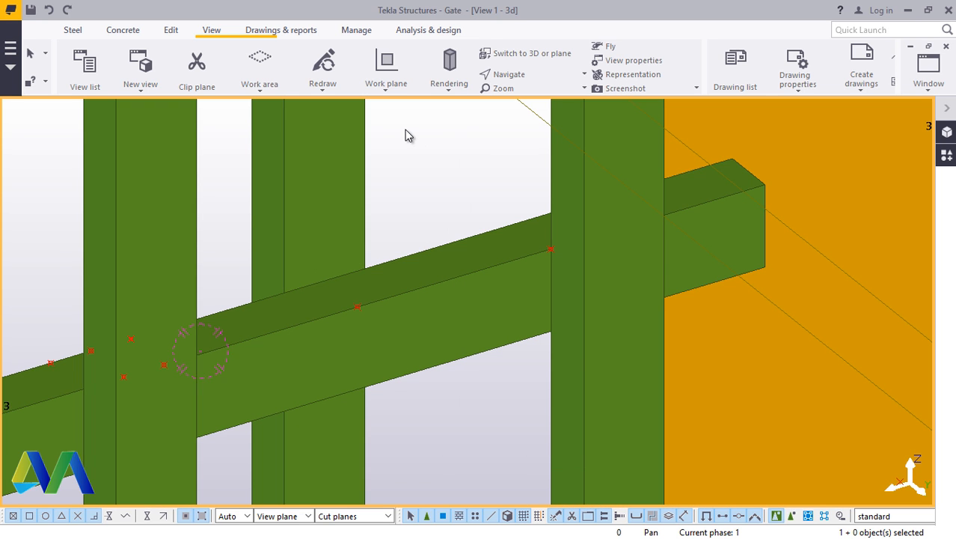
Step: Place a point at the pillar-side corner of the front post nearest the pillar, on the rail's upper front edge
click(520, 77)
click(534, 97)
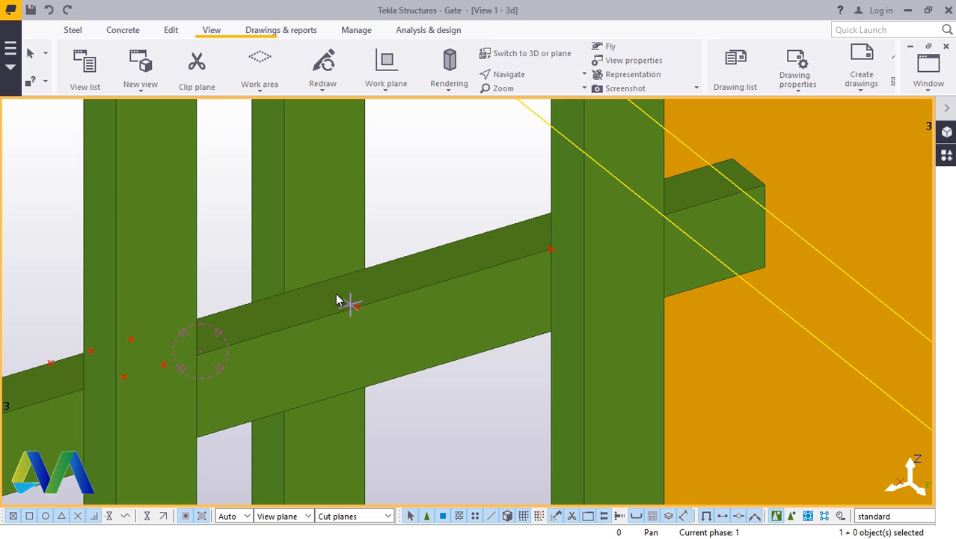
drag(351, 296, 481, 374)
right_click(740, 219)
click(763, 227)
scroll(455, 322, up, 3)
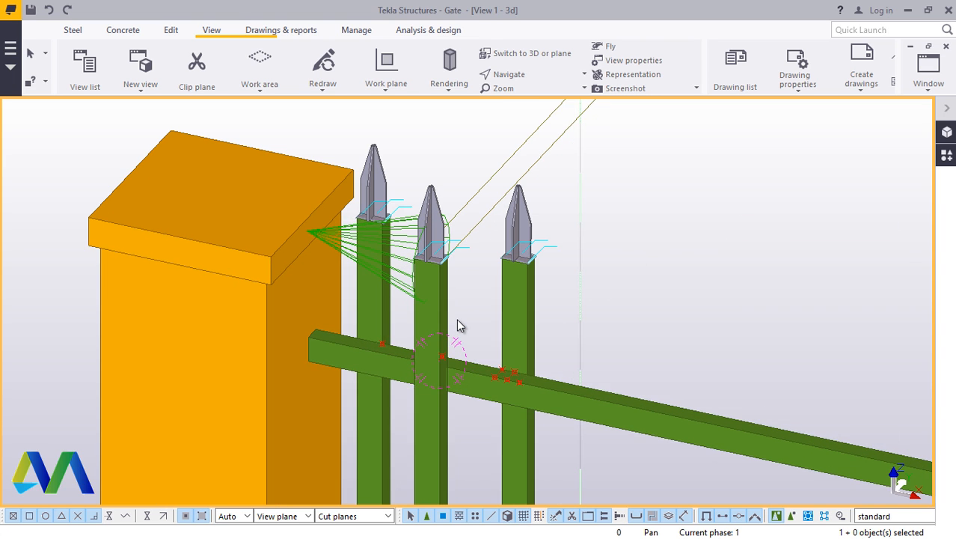
scroll(355, 337, up, 3)
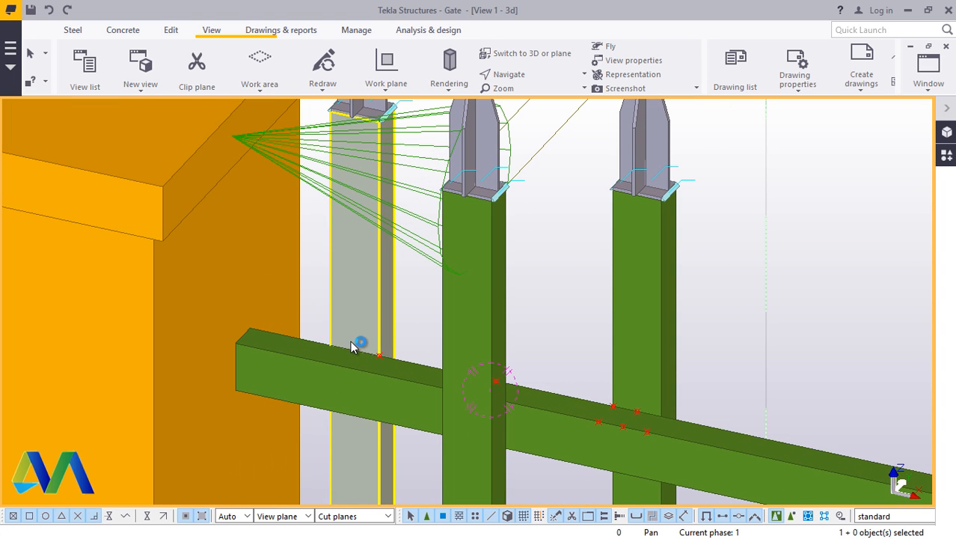
click(666, 410)
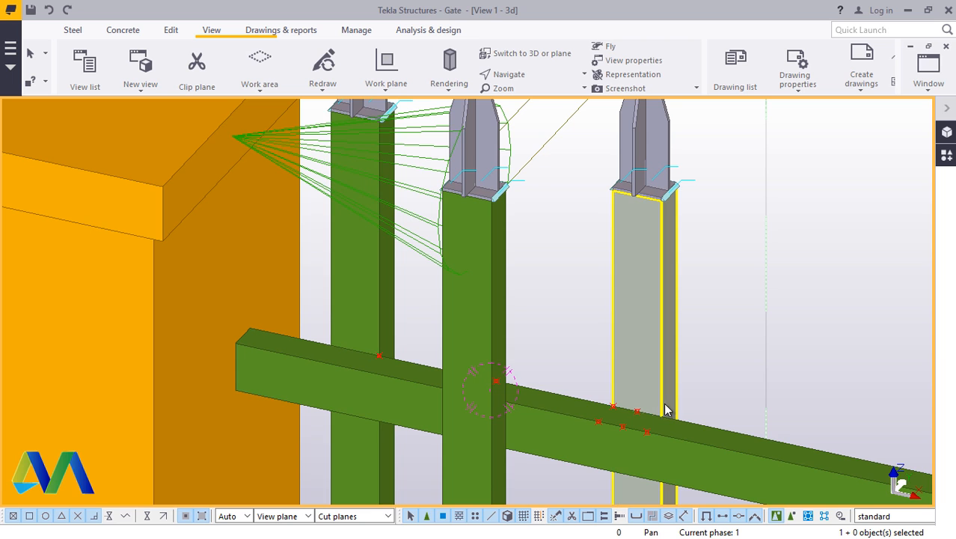
click(170, 31)
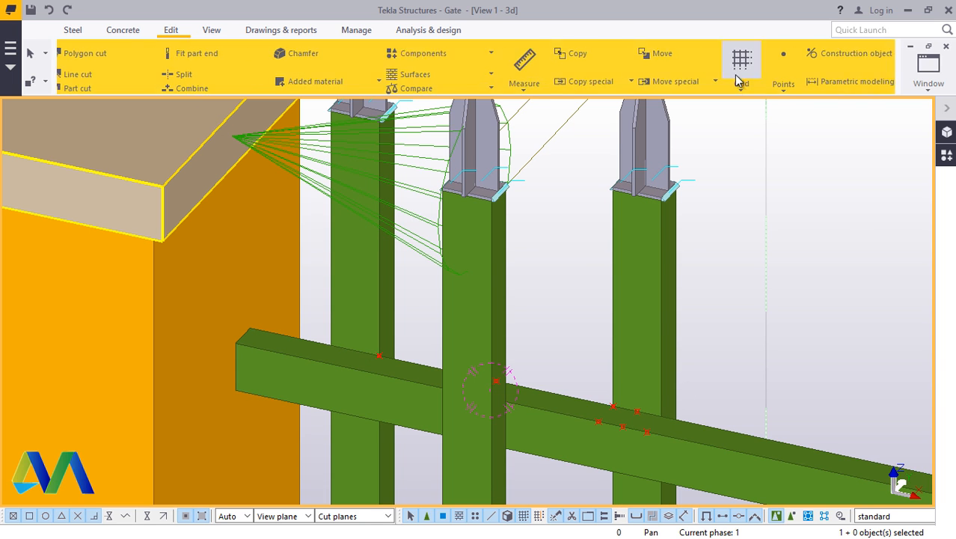
click(791, 90)
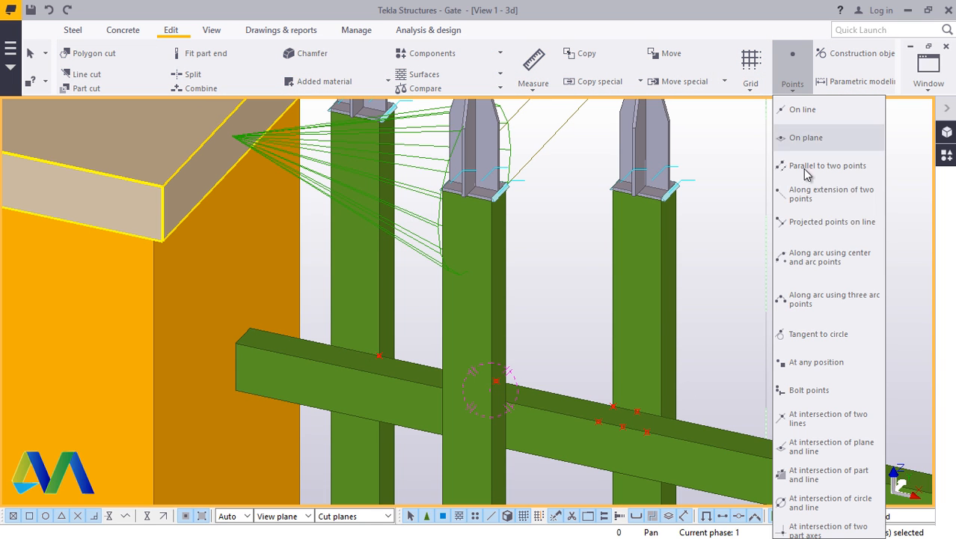
click(816, 363)
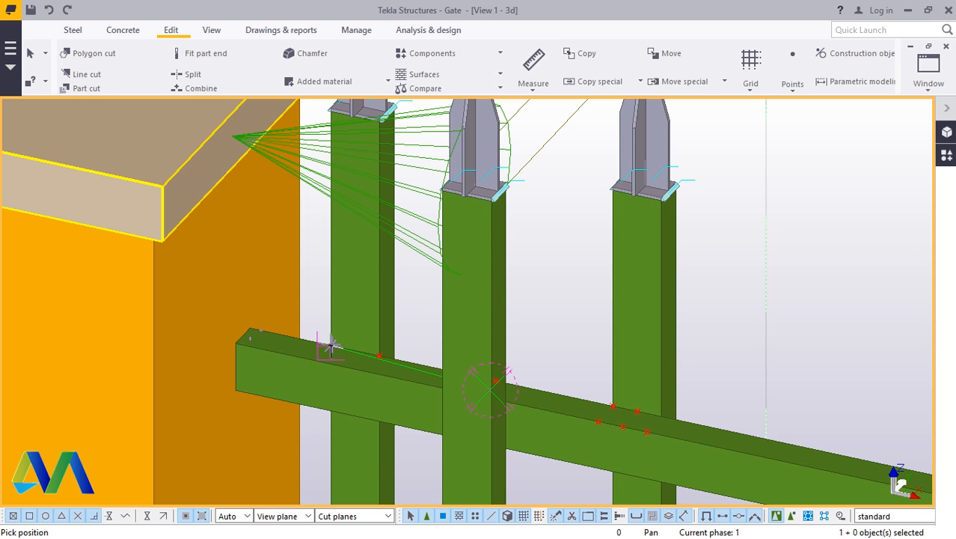
scroll(330, 346, up, 6)
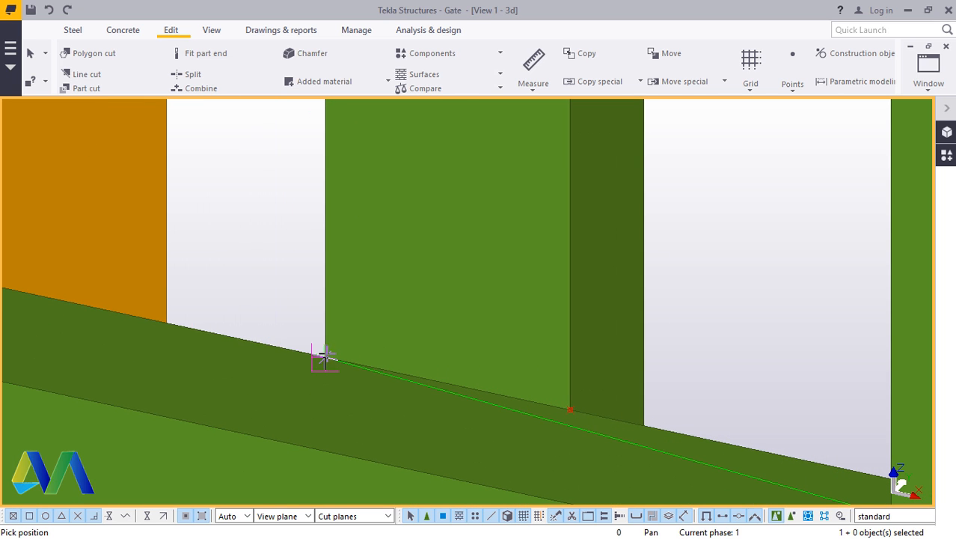
Step: Place a point on the rail's upper front edge at the farther front post's corner facing away from the pillar
scroll(250, 283, down, 8)
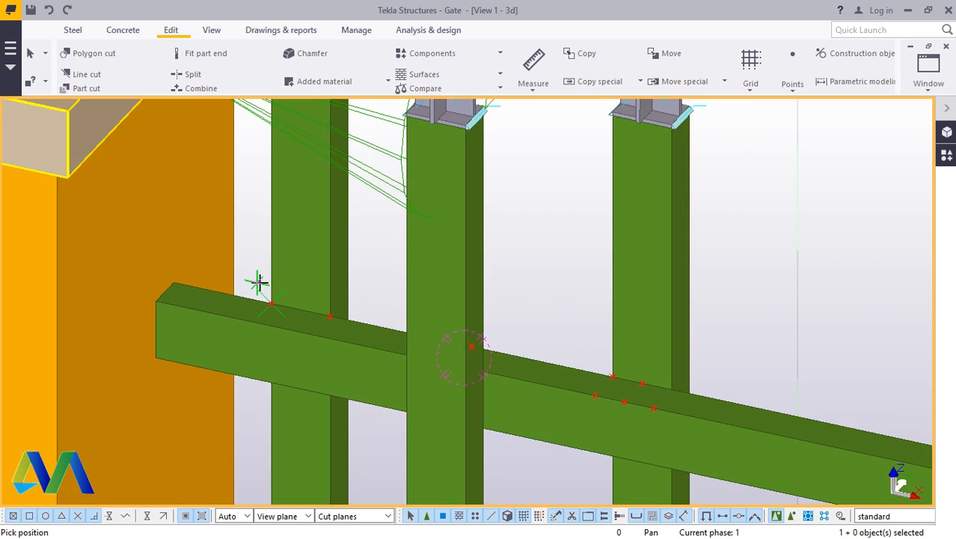
scroll(559, 367, up, 3)
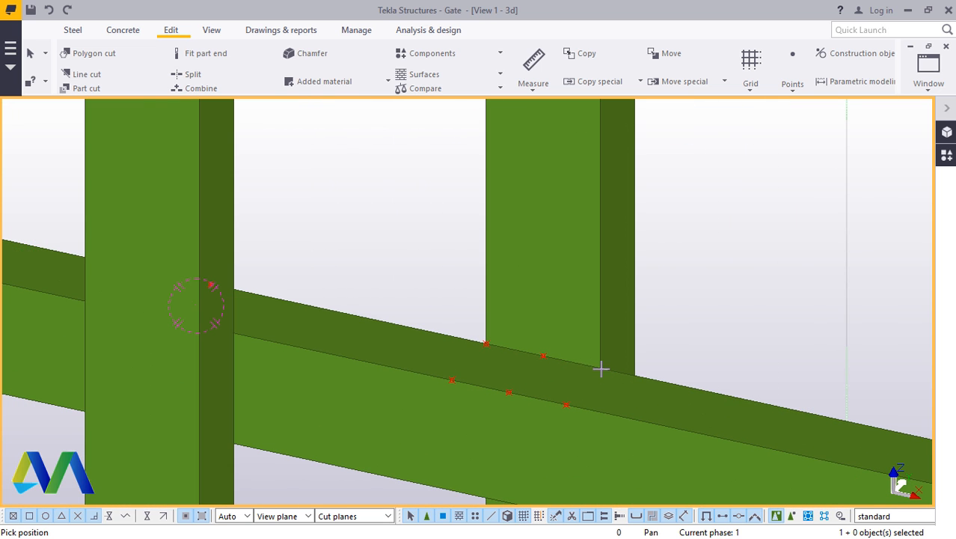
click(601, 368)
right_click(733, 229)
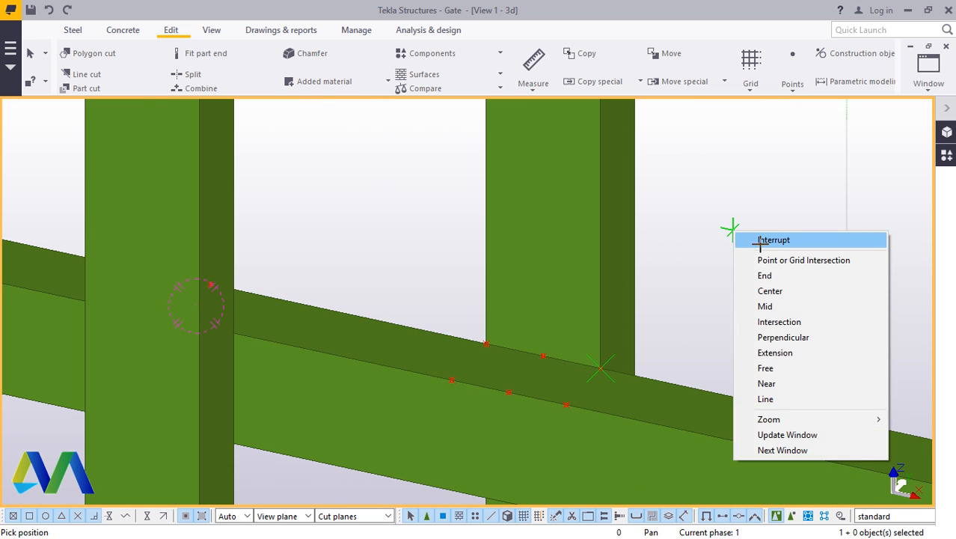
click(759, 241)
scroll(700, 281, down, 4)
scroll(300, 252, down, 2)
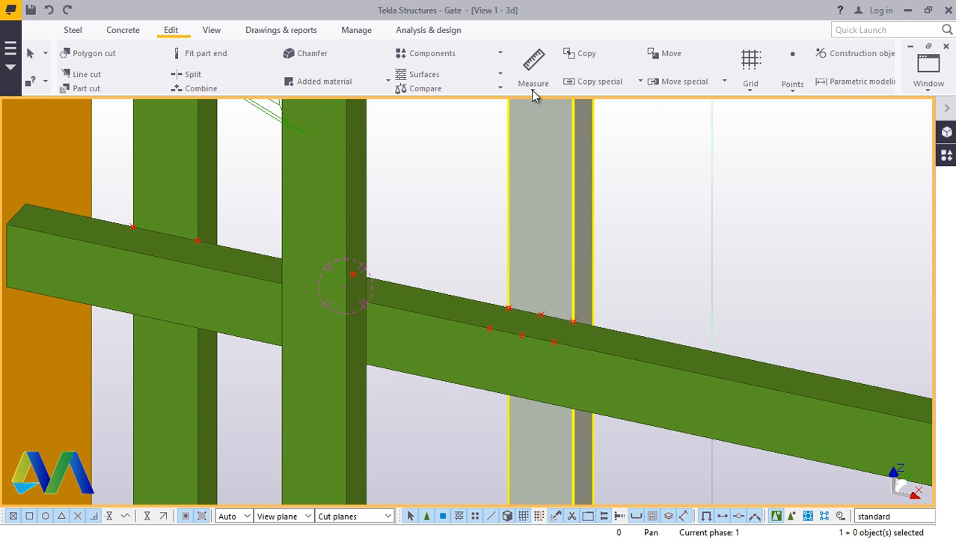
Step: Measure the distance along the rail between the outer corner points of the two front posts
click(531, 89)
click(538, 109)
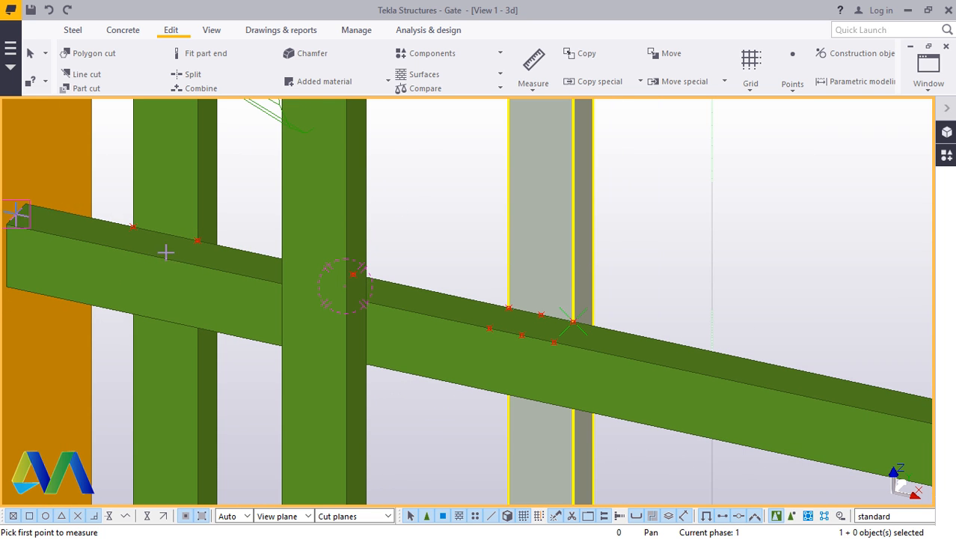
click(133, 227)
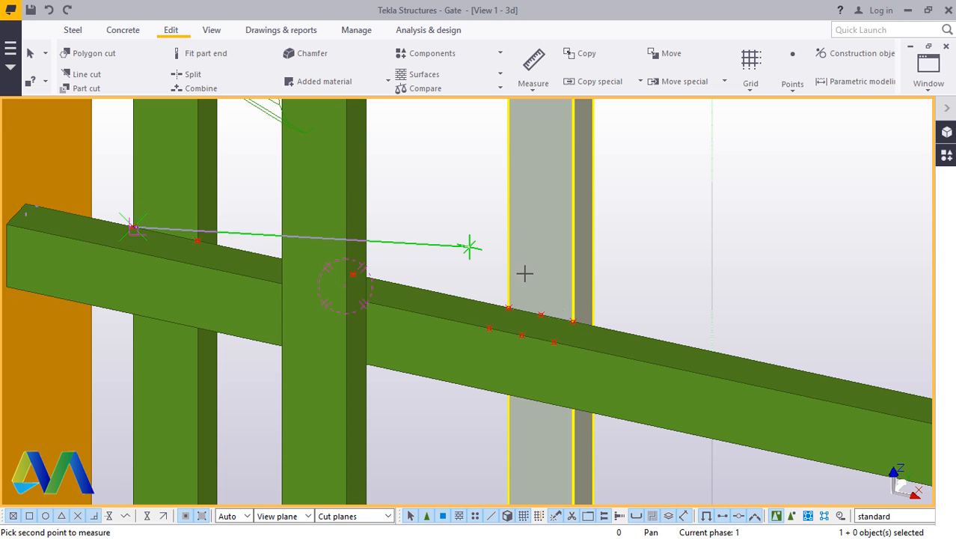
click(572, 321)
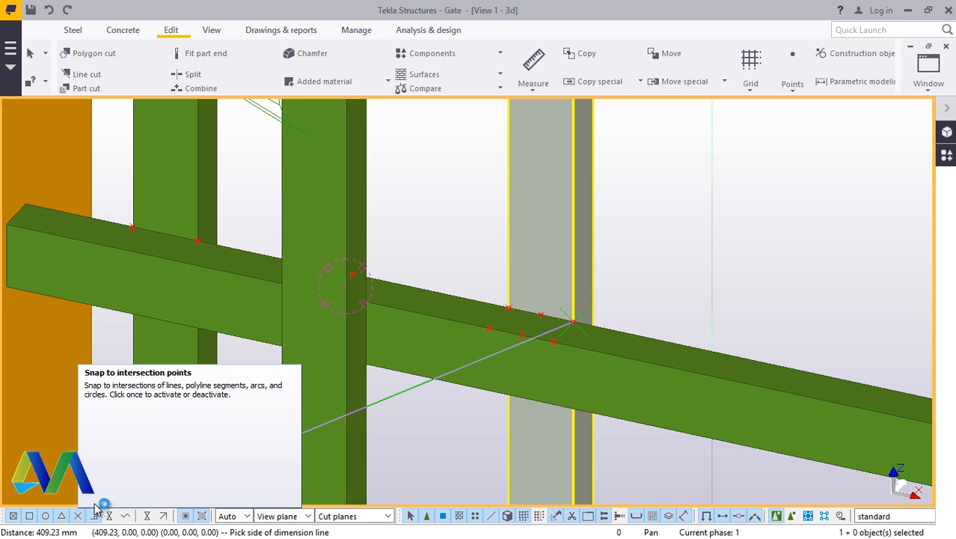
click(721, 187)
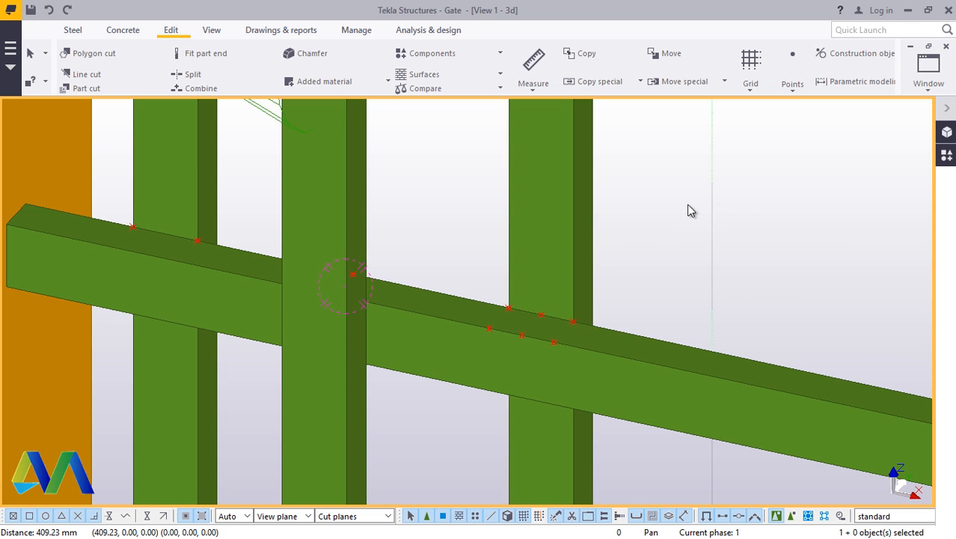
scroll(431, 337, down, 5)
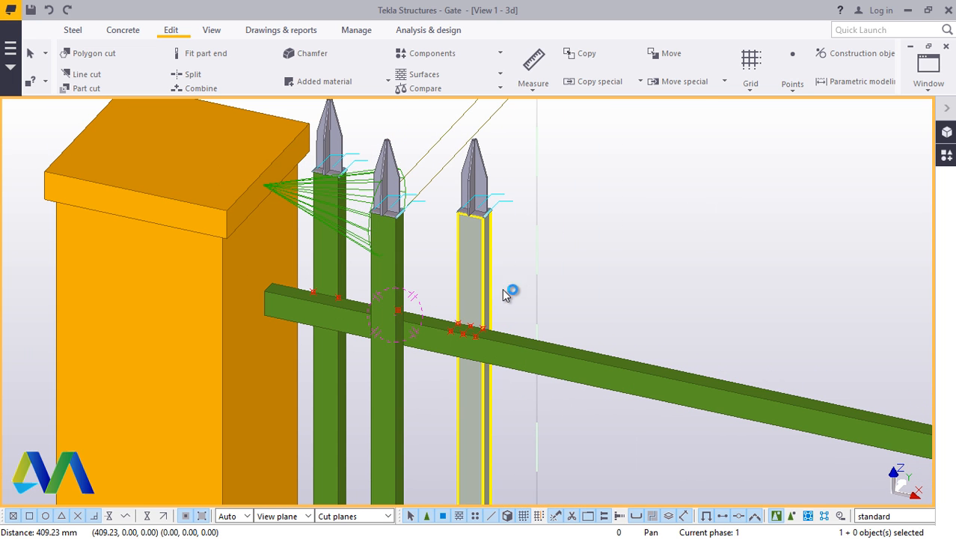
Step: Clear the reference points and temporary lines around the three posts from the 3D view
click(209, 30)
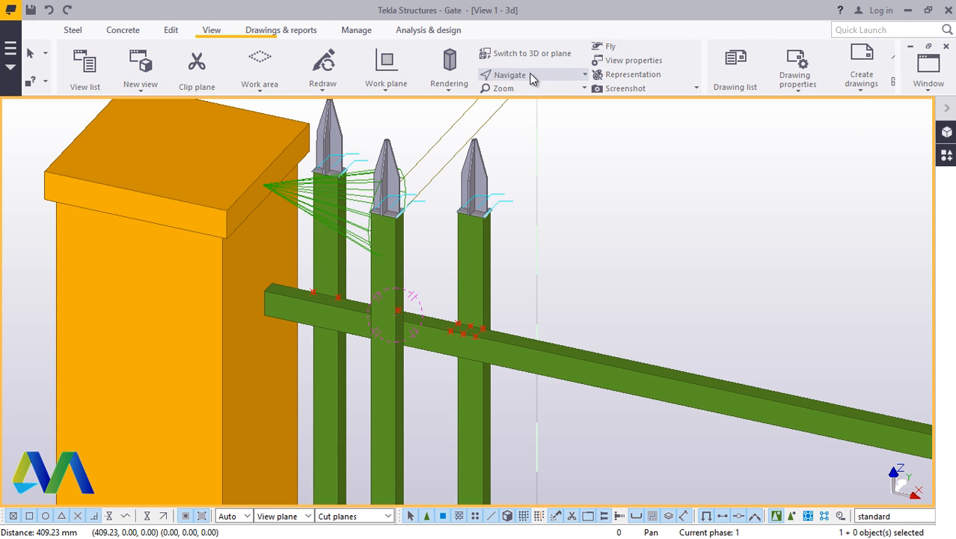
click(530, 78)
click(531, 92)
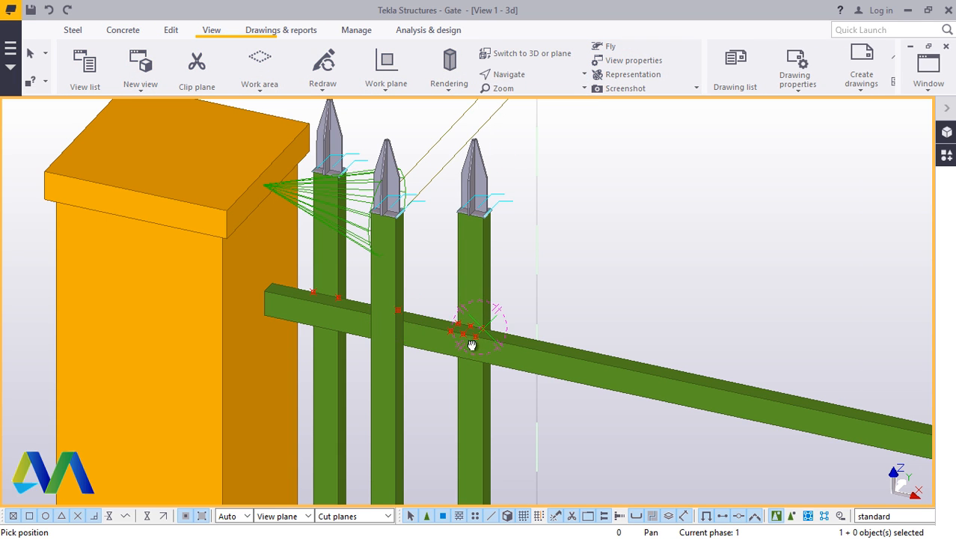
drag(472, 345, 127, 304)
drag(583, 296, 556, 282)
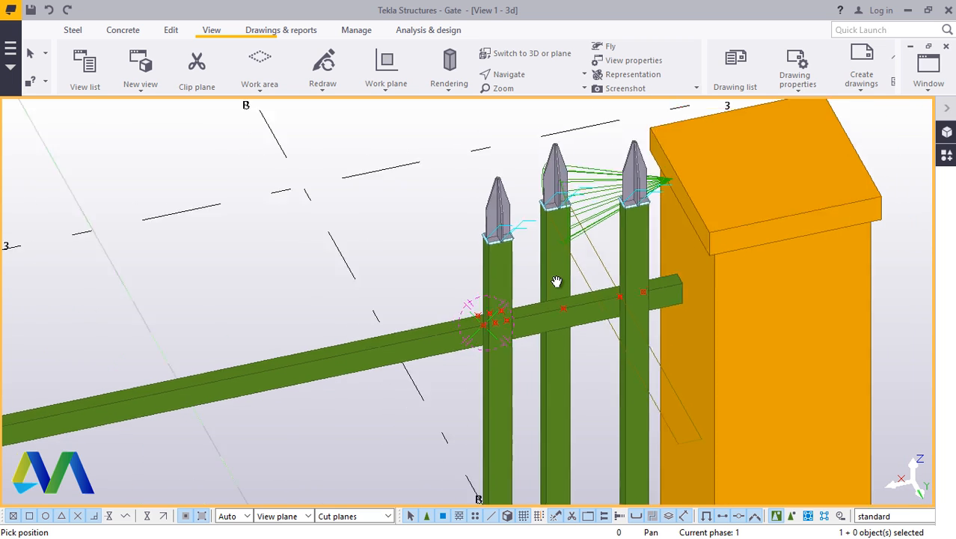
right_click(398, 147)
click(423, 154)
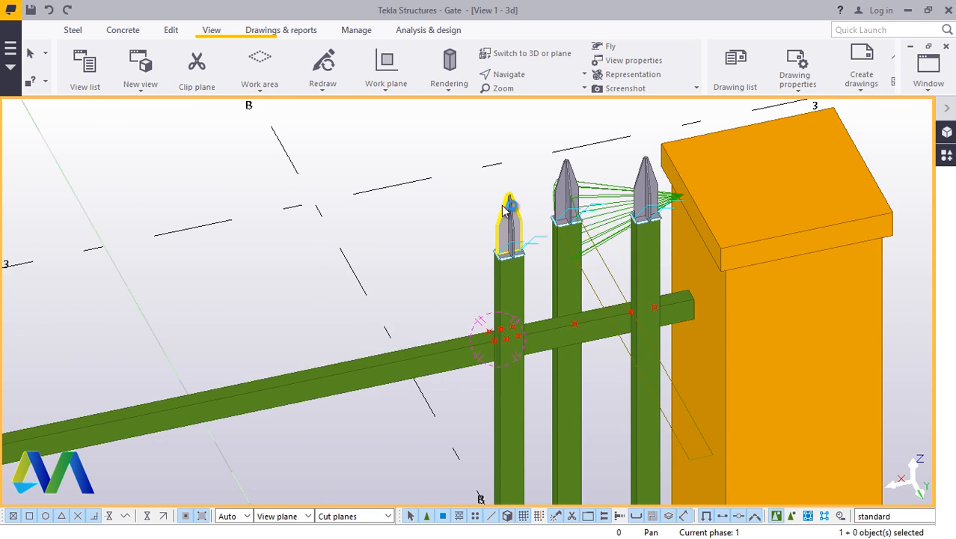
scroll(401, 205, down, 3)
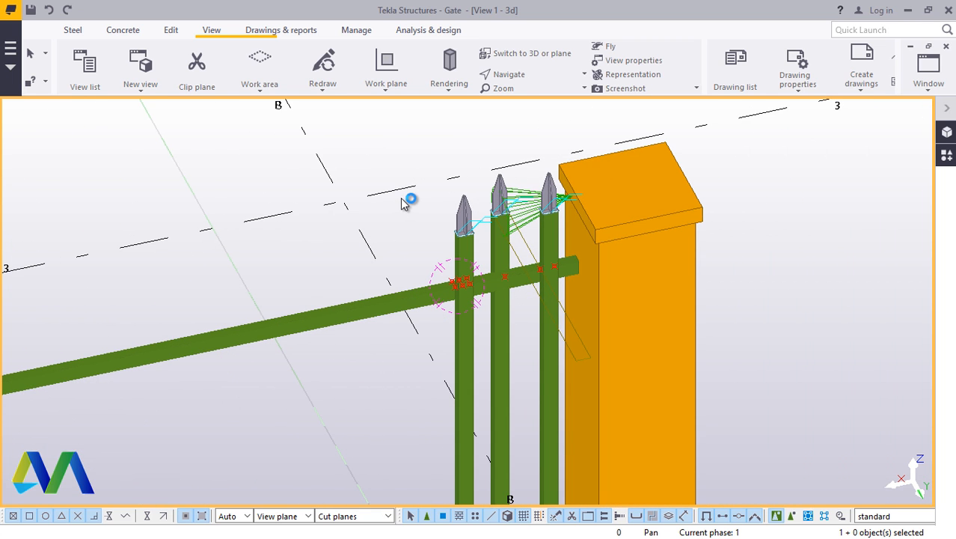
scroll(404, 202, up, 3)
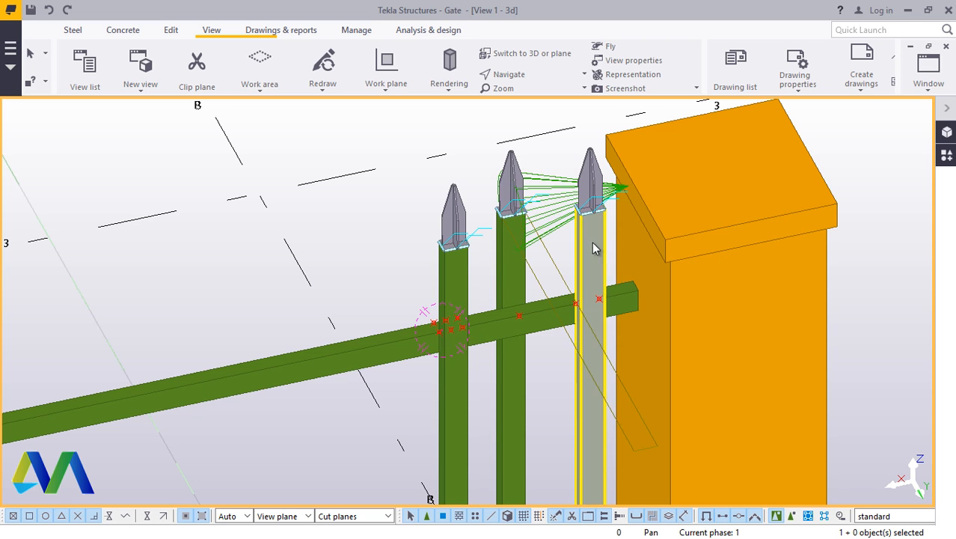
right_click(352, 205)
click(399, 284)
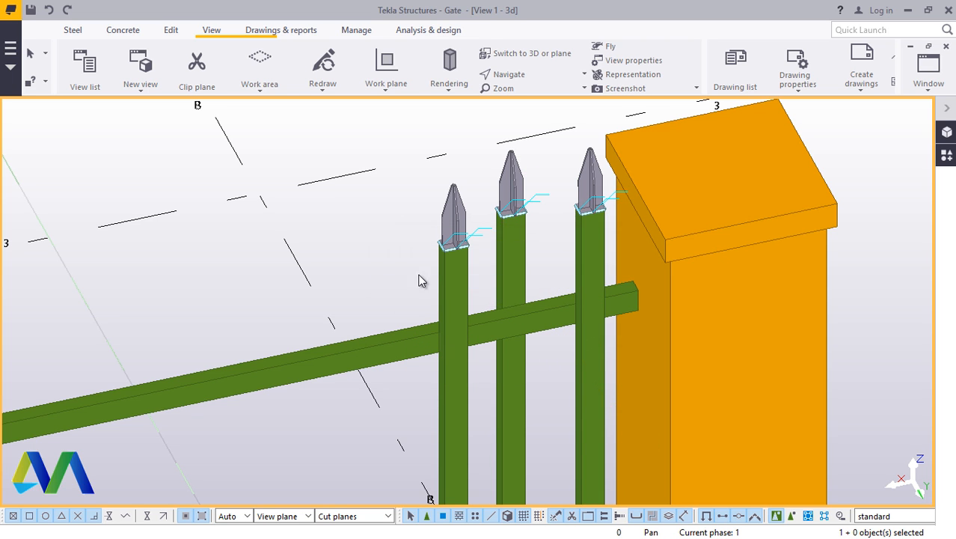
Step: Select the three posts beside the pillar together with their cap plates and spearheads
scroll(592, 258, down, 5)
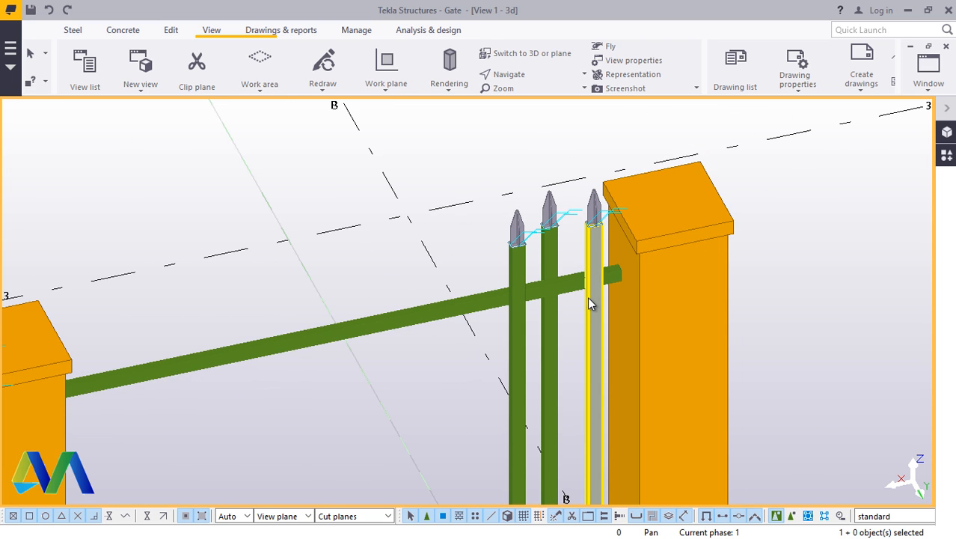
click(508, 74)
click(506, 95)
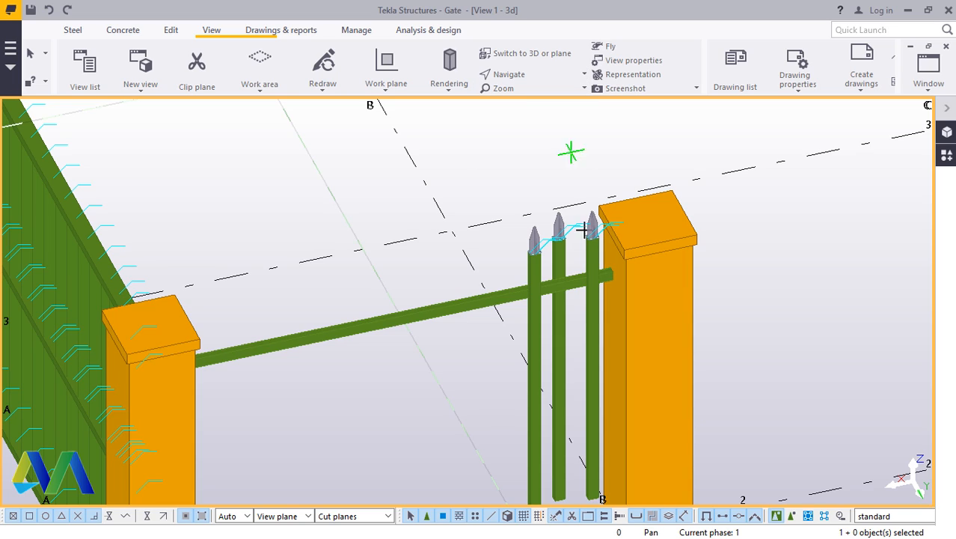
drag(565, 279, 591, 231)
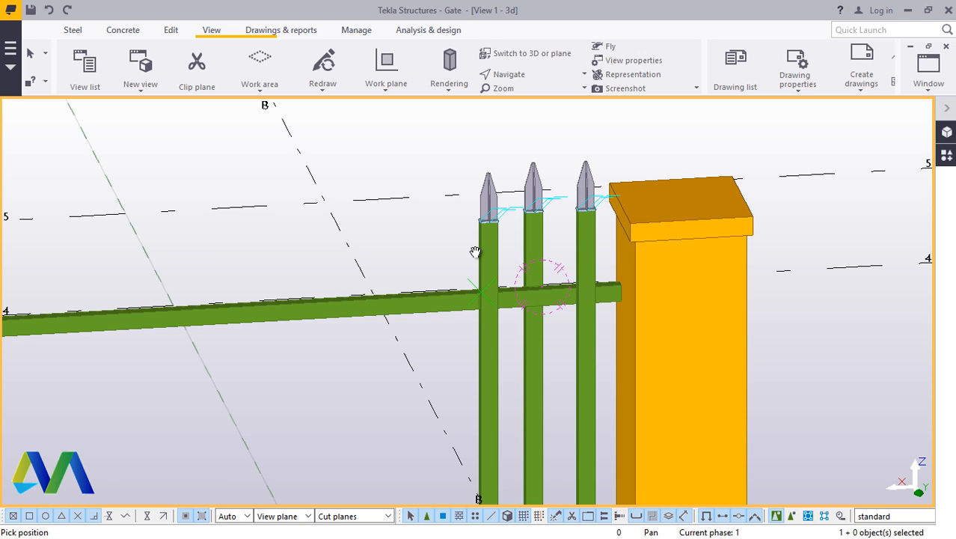
scroll(572, 290, up, 2)
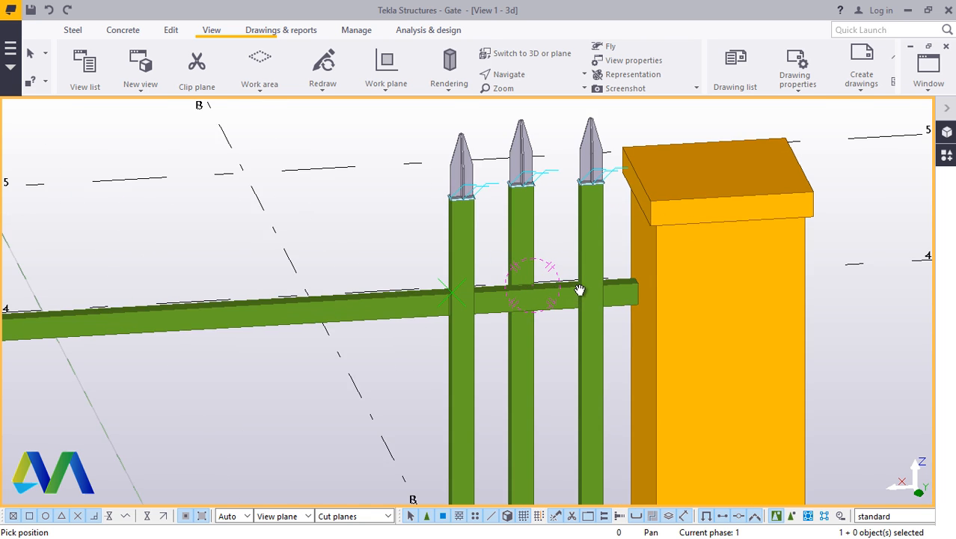
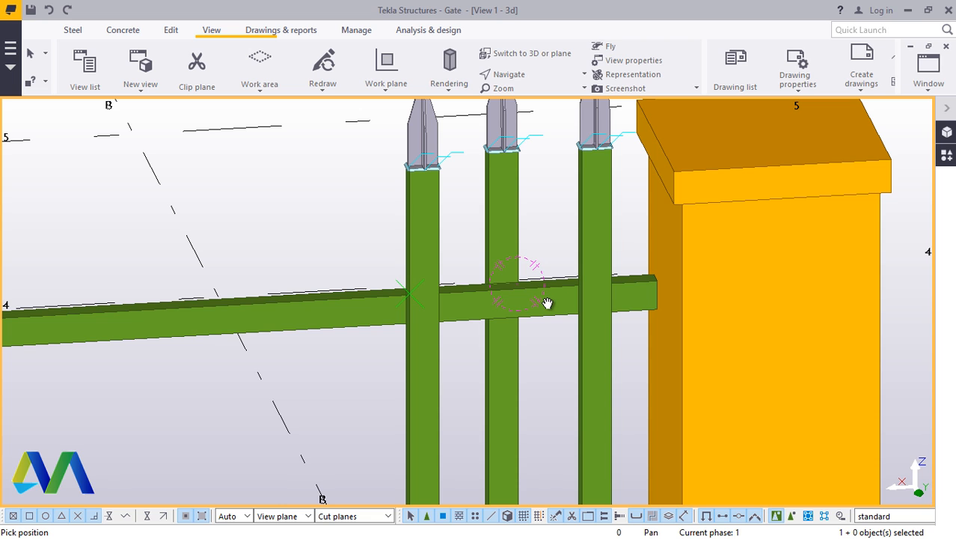
right_click(286, 169)
click(311, 180)
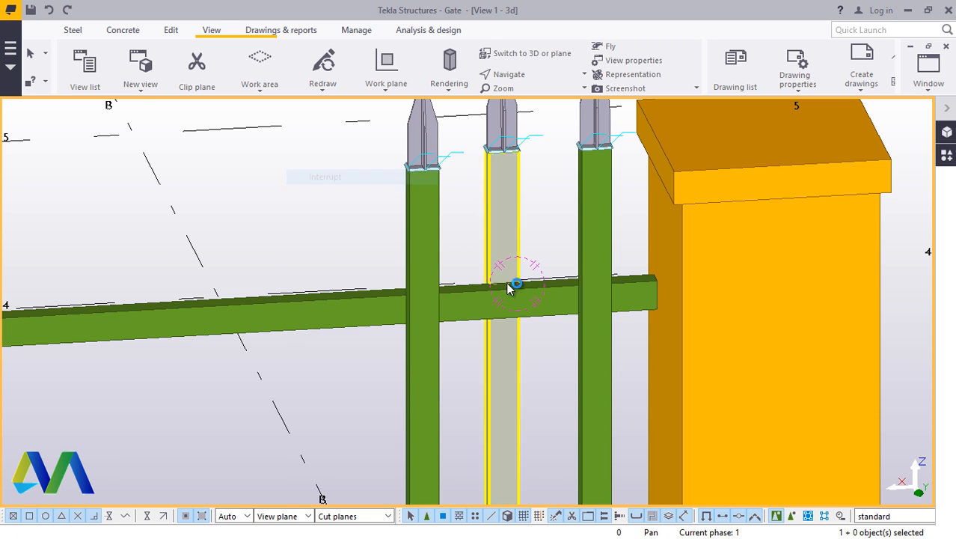
scroll(512, 283, down, 1)
drag(593, 114, 422, 142)
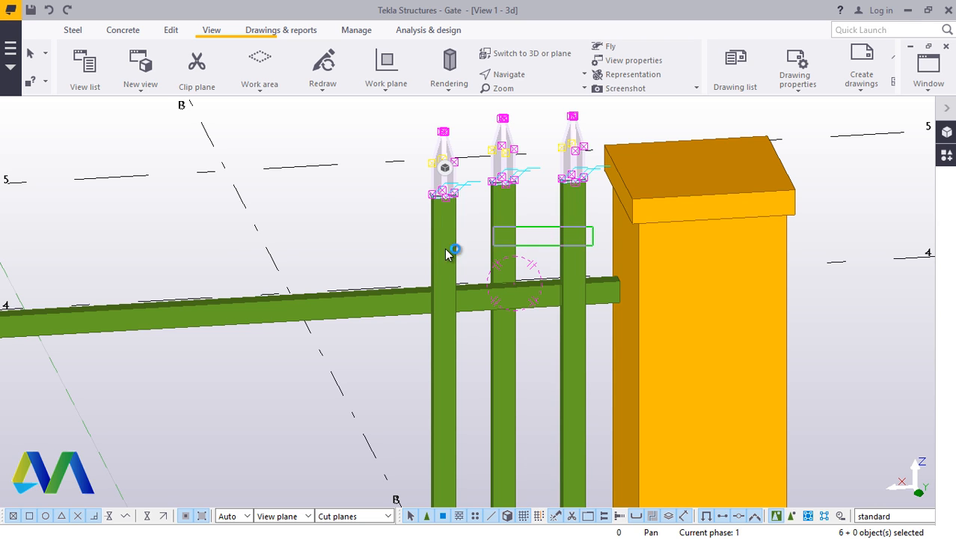
ctrl+drag(445, 248, 407, 249)
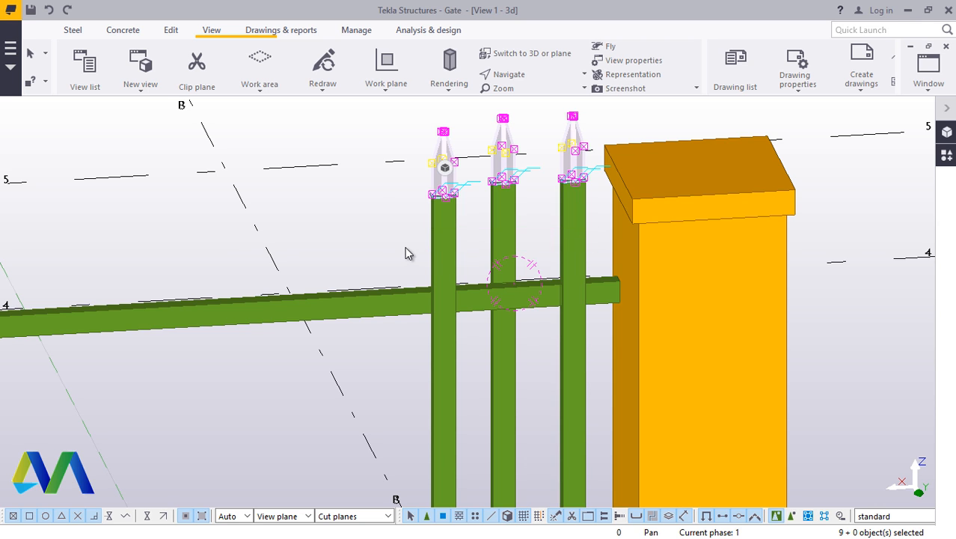
Step: Try to copy the three-post group linearly four times with dX -585, expanding the work area to include the copies
right_click(368, 241)
mouse_move(428, 216)
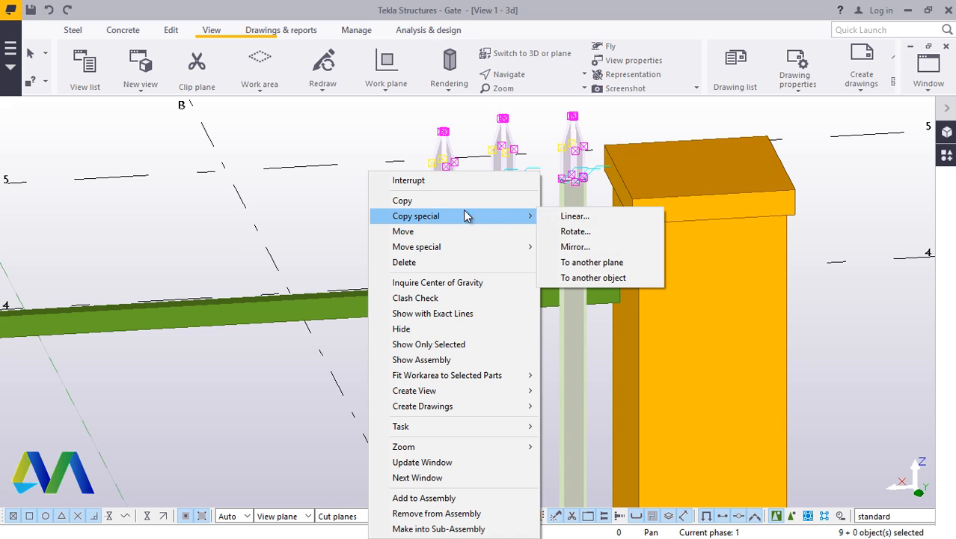
click(590, 218)
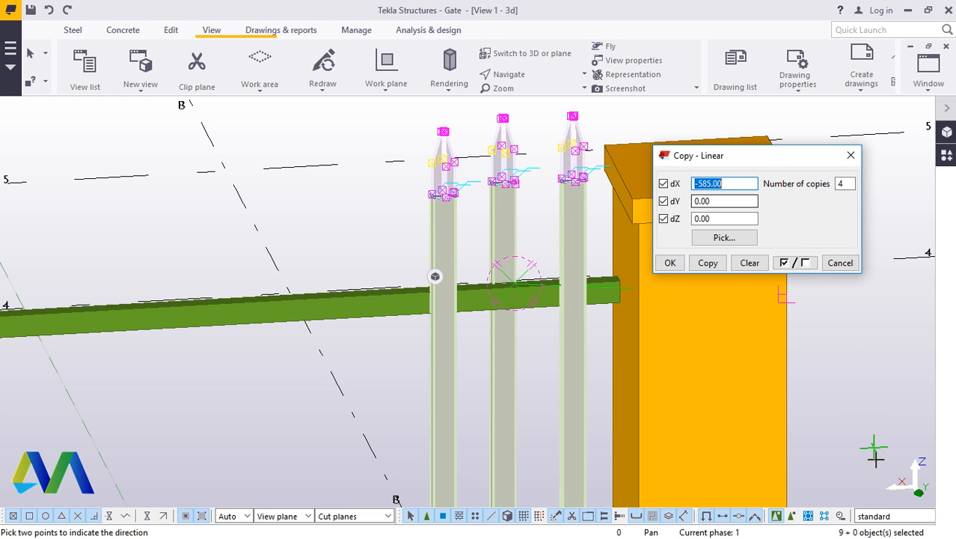
click(709, 267)
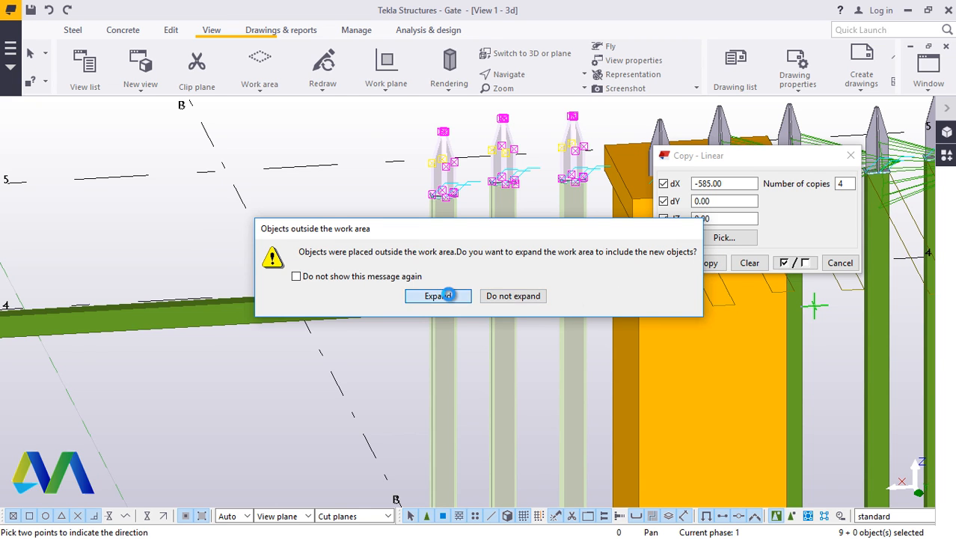
click(441, 296)
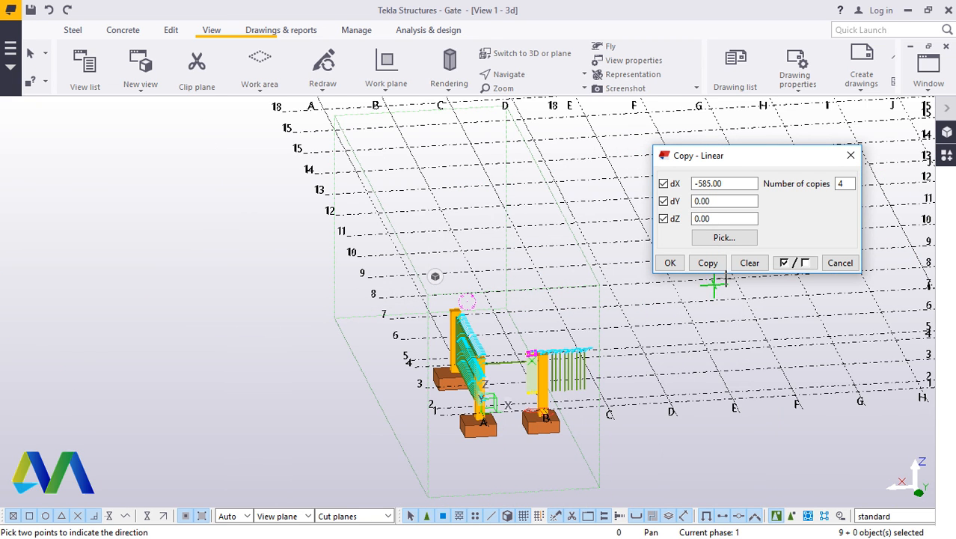
scroll(576, 363, up, 3)
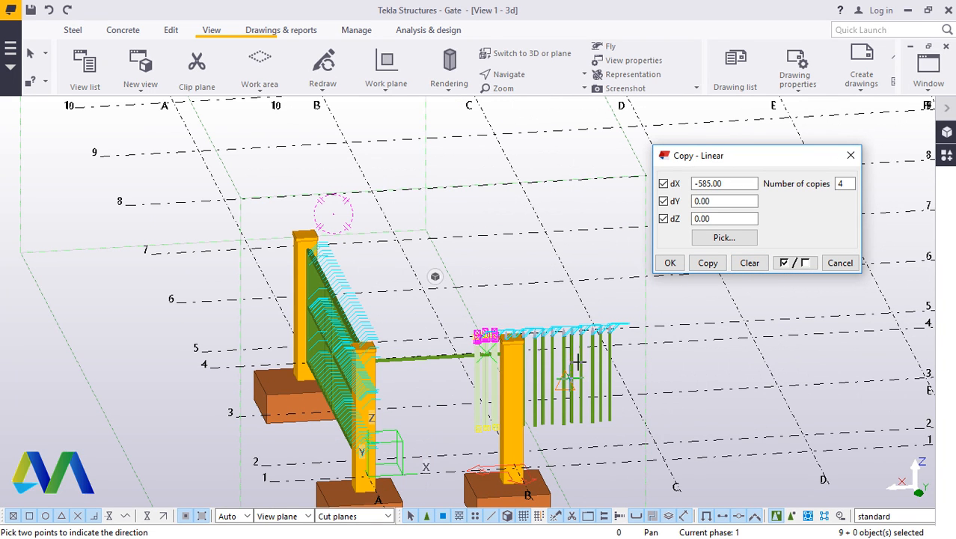
click(841, 262)
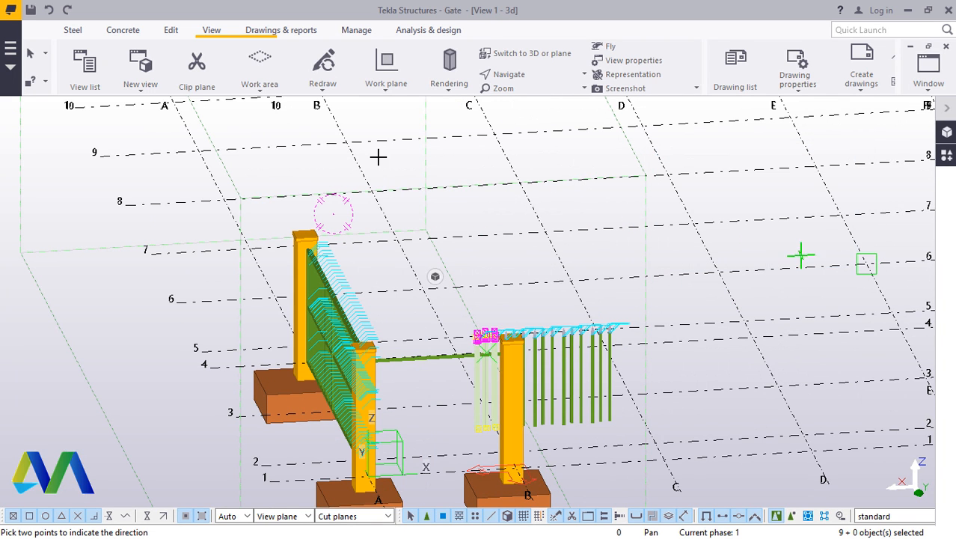
Step: Undo the linear copy of the post group and end the copy command
click(48, 11)
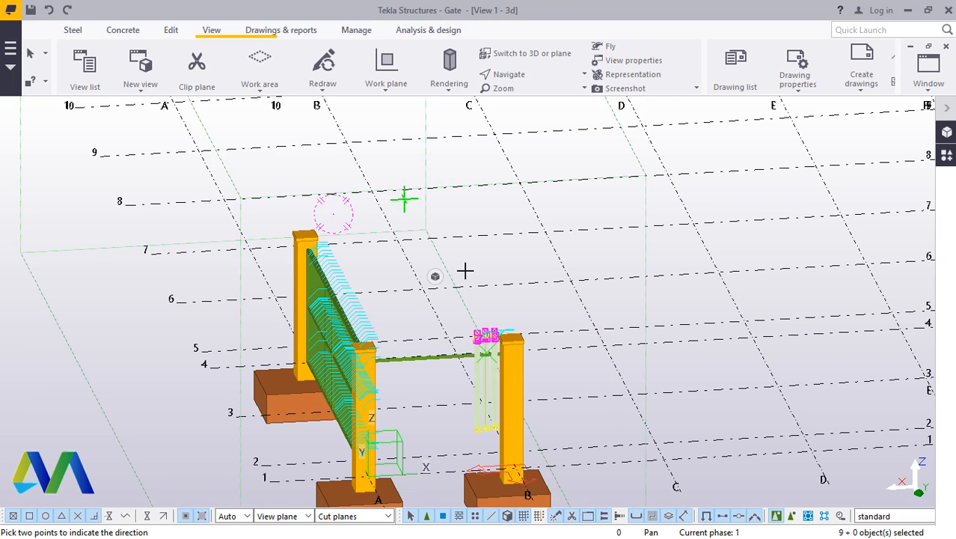
scroll(490, 340, up, 4)
scroll(491, 345, up, 3)
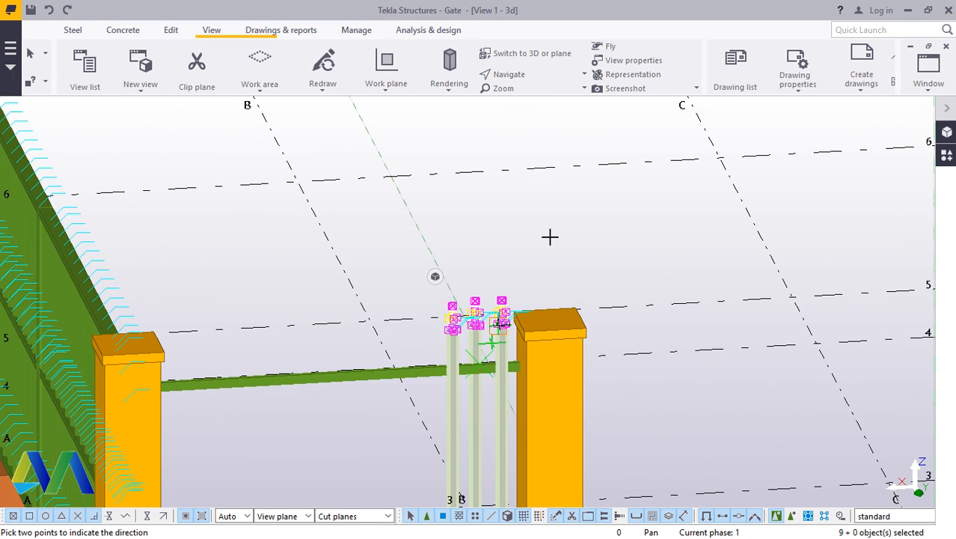
right_click(550, 236)
click(584, 245)
Step: Select the three posts with their cap plates and spearheads and copy them linearly four times with dX 585
scroll(519, 314, up, 5)
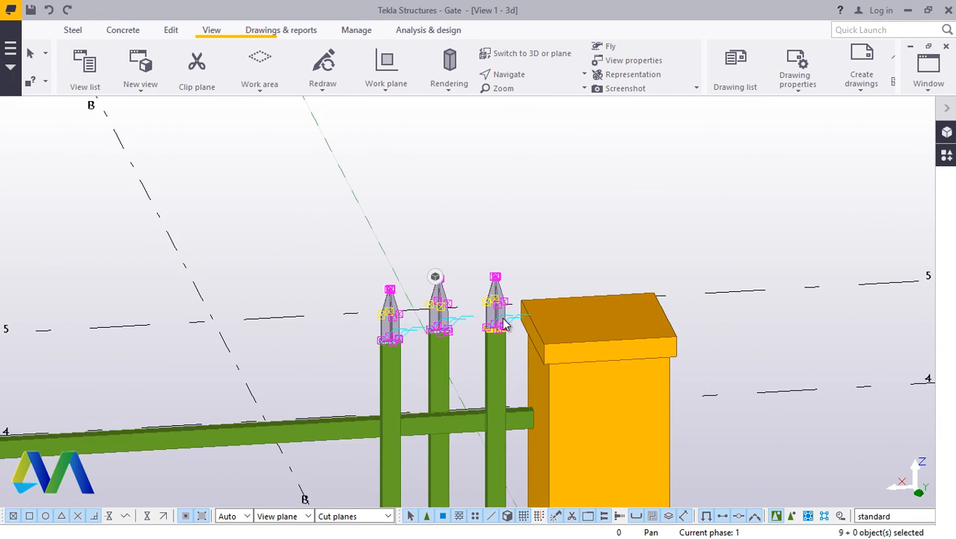
drag(546, 232, 257, 278)
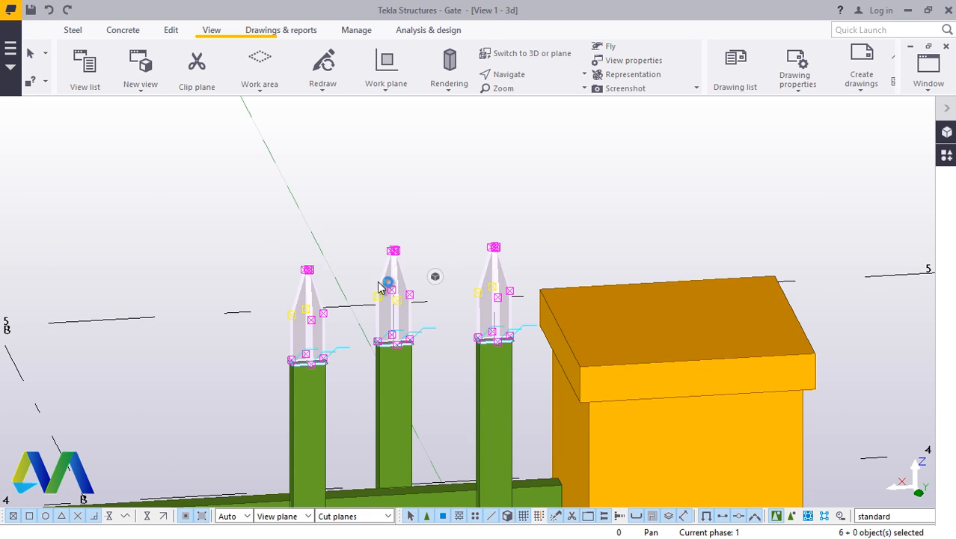
scroll(503, 403, up, 2)
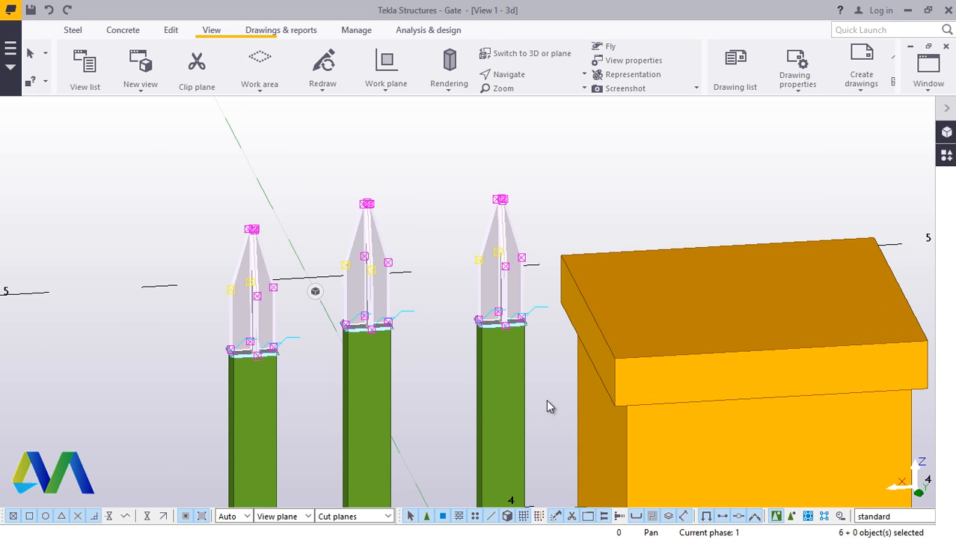
drag(548, 389, 200, 429)
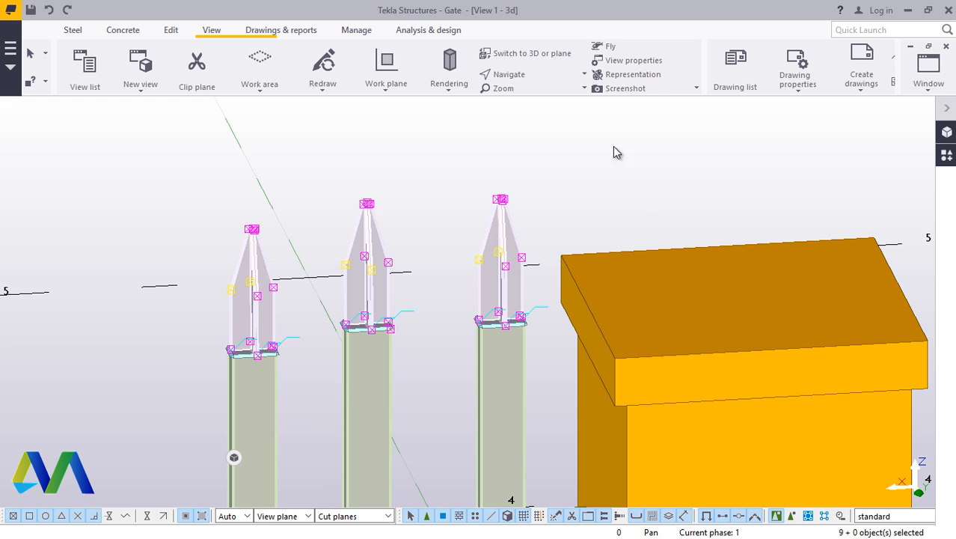
right_click(533, 145)
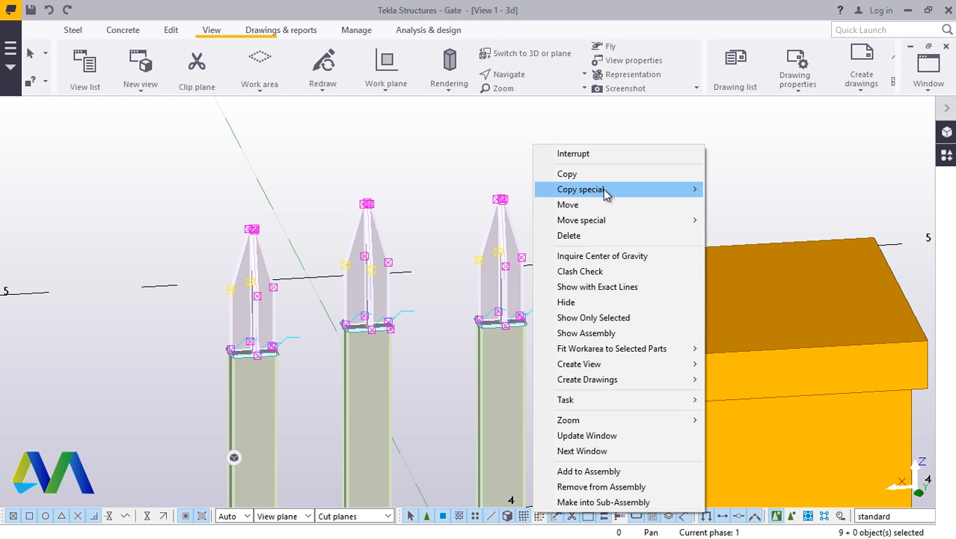
mouse_move(605, 189)
click(740, 189)
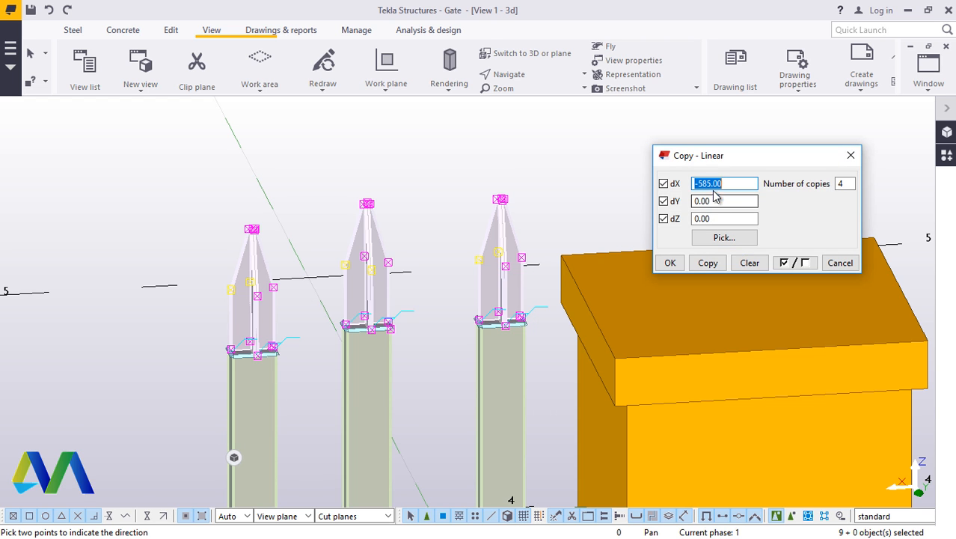
click(699, 183)
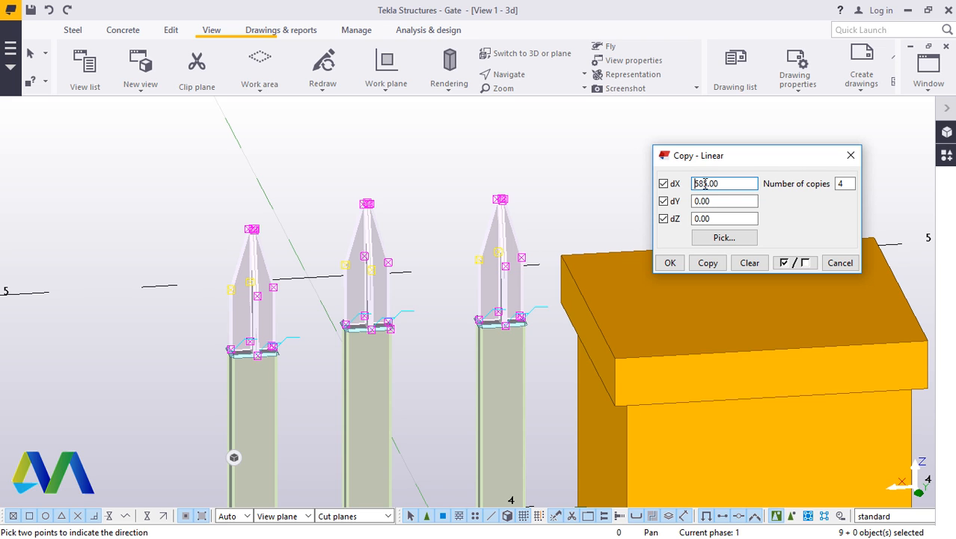
click(711, 265)
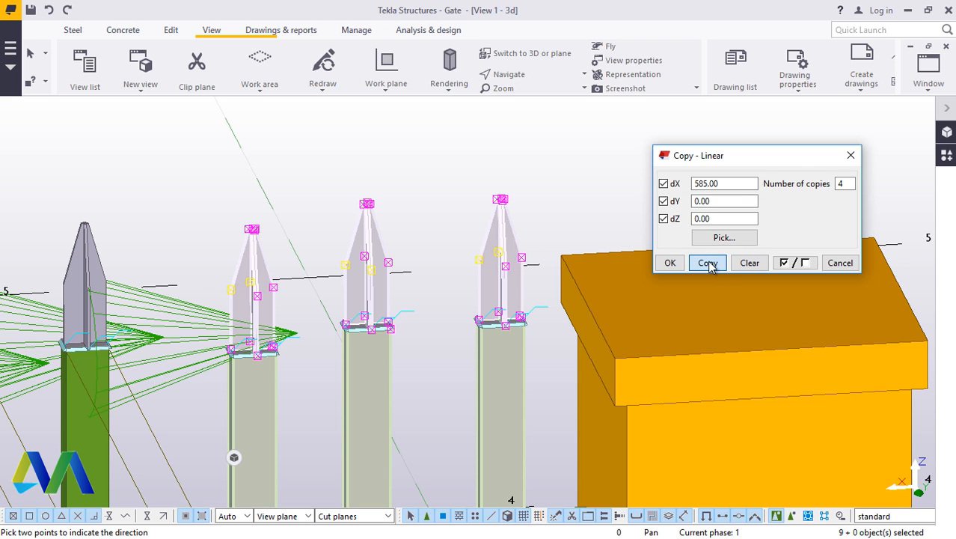
click(669, 263)
Step: End the linear copy command and clear the temporary lines around the copied posts from the 3D view
scroll(652, 241, down, 2)
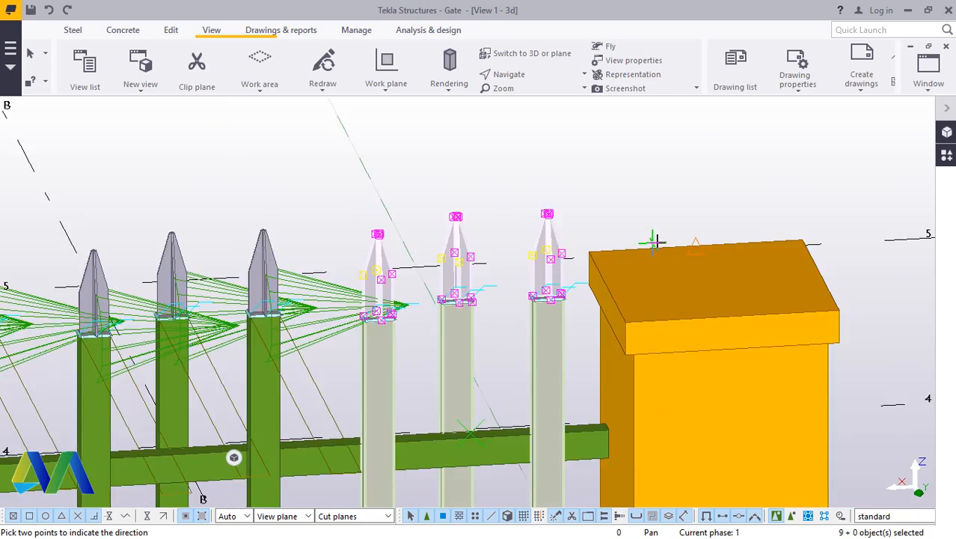
scroll(659, 241, down, 5)
scroll(259, 258, up, 2)
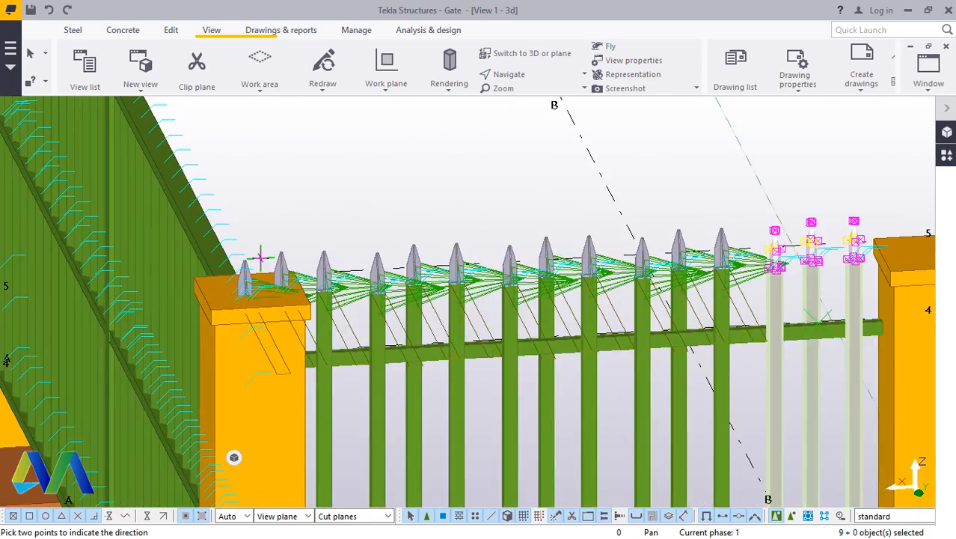
scroll(260, 259, up, 4)
right_click(387, 168)
click(415, 179)
right_click(433, 148)
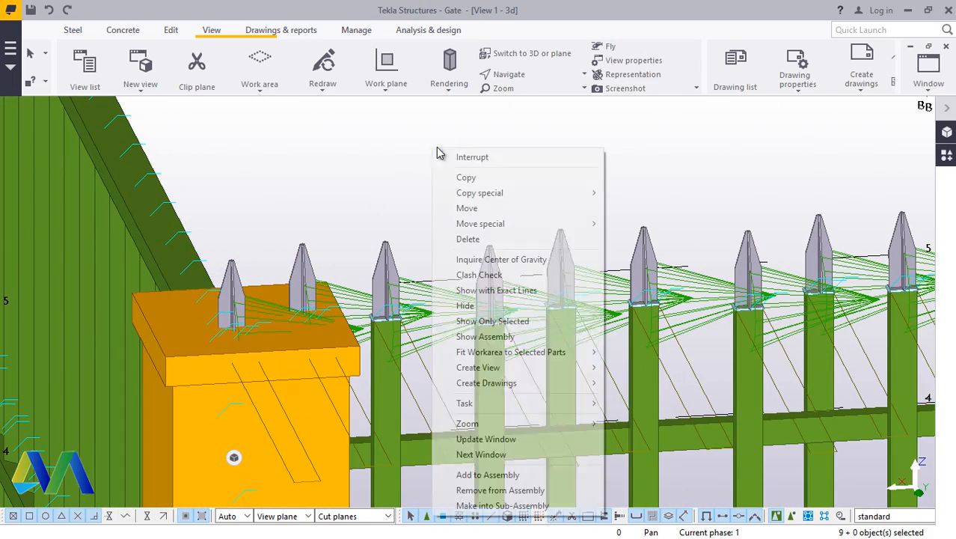
click(353, 152)
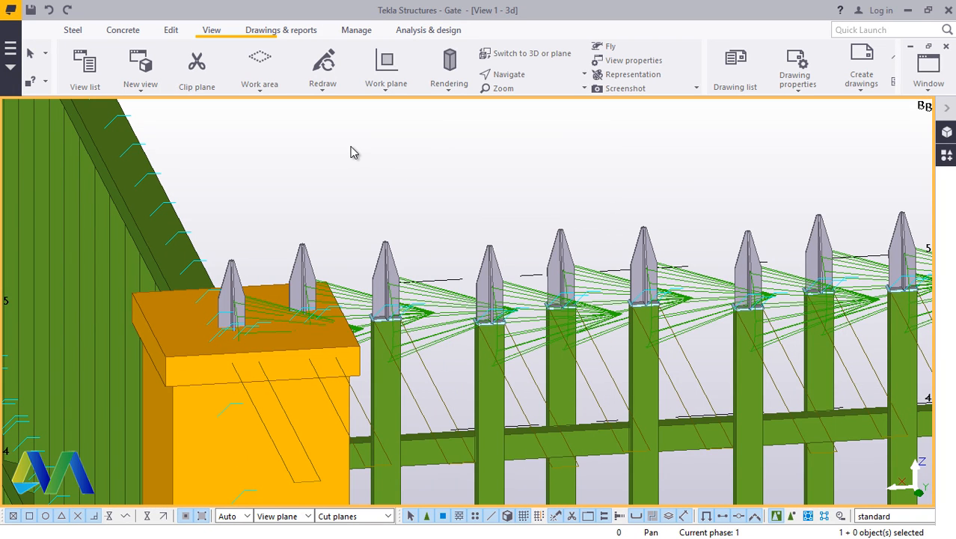
right_click(354, 147)
click(418, 225)
Step: Delete the two spearheads standing on top of the pillar at the far end of the rail
scroll(252, 300, up, 5)
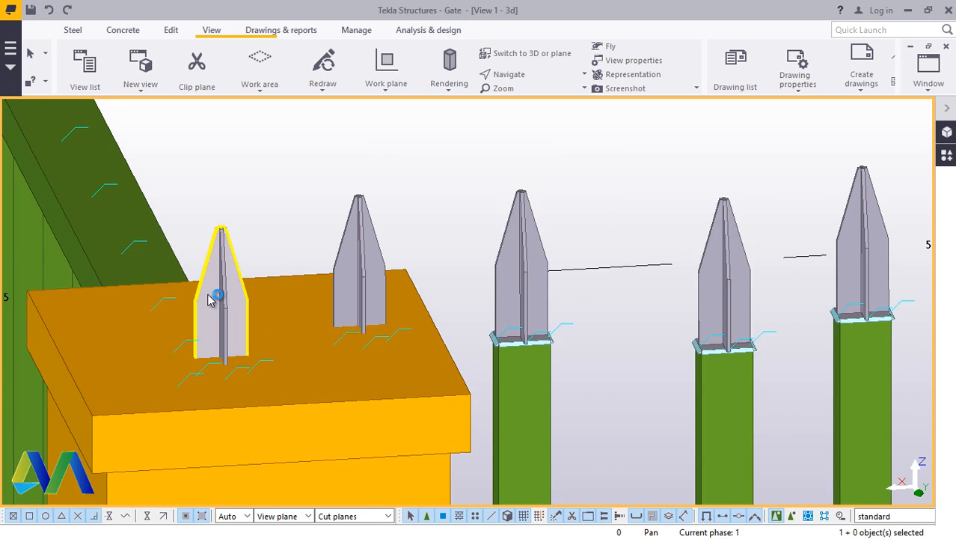
scroll(209, 297, up, 2)
drag(465, 167, 336, 208)
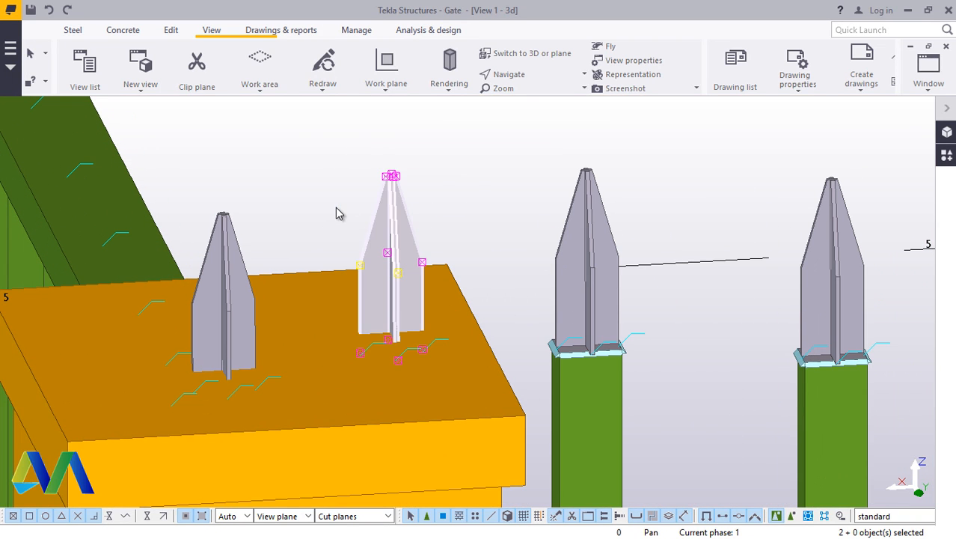
ctrl+drag(274, 194, 213, 231)
right_click(258, 232)
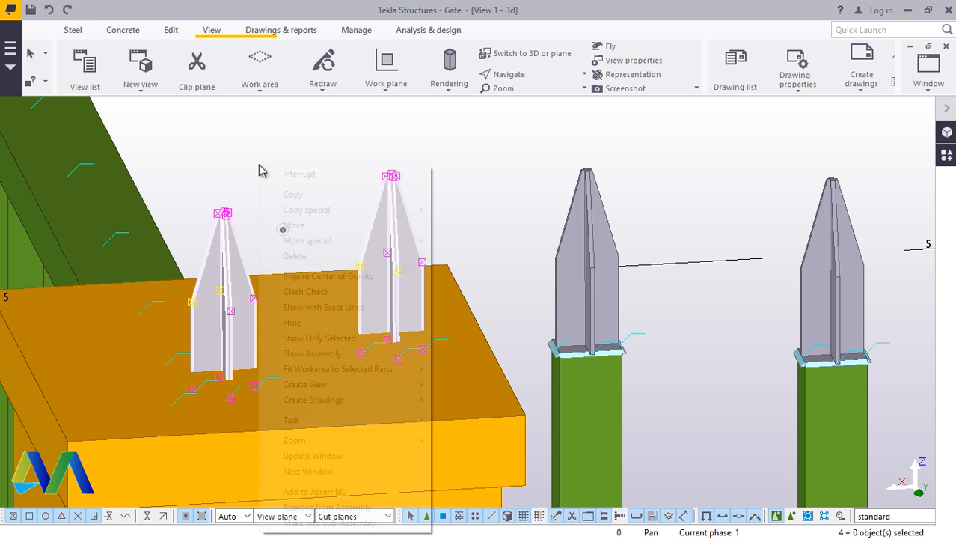
click(300, 249)
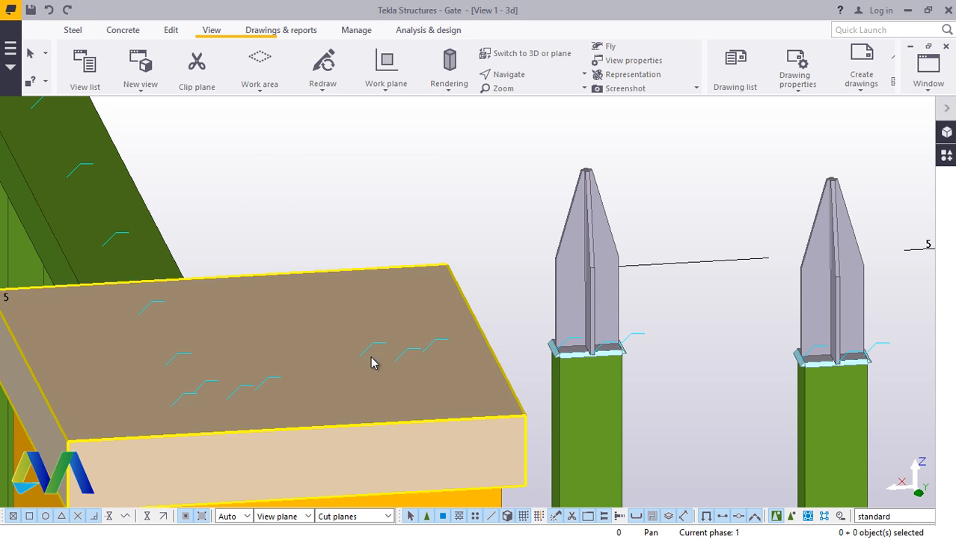
Step: Make the parts transparent to expose the copied posts inside the pillar at the far end of the rail
scroll(412, 208, down, 6)
scroll(411, 202, down, 2)
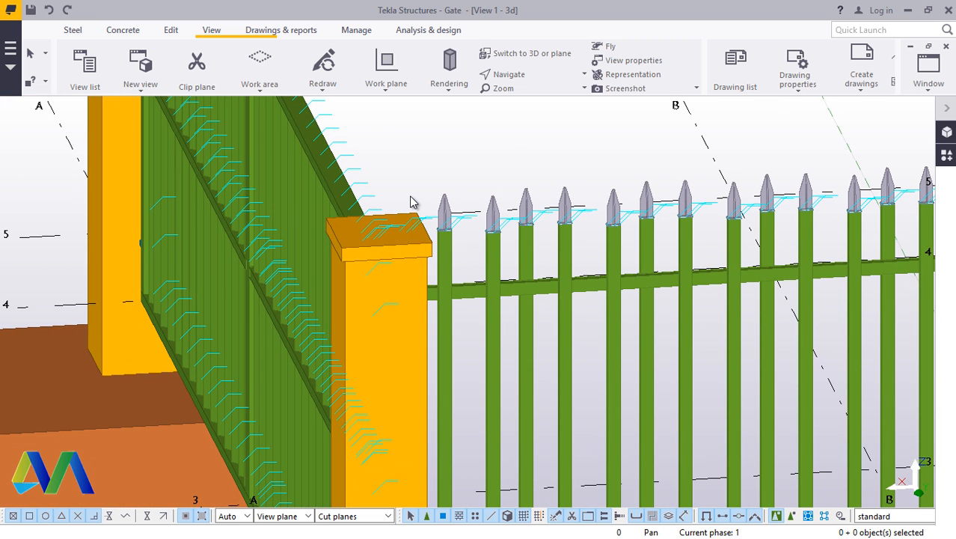
key(ctrl+2)
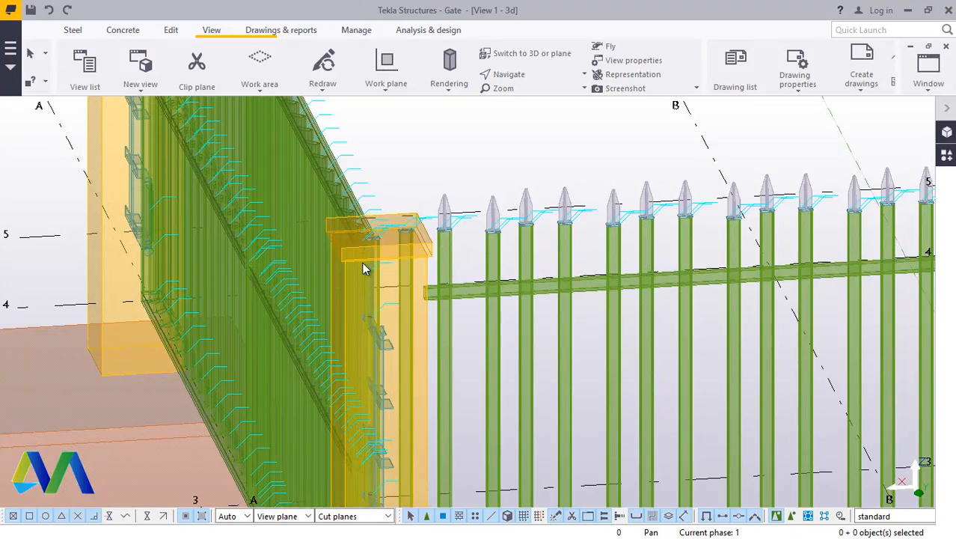
scroll(364, 268, up, 10)
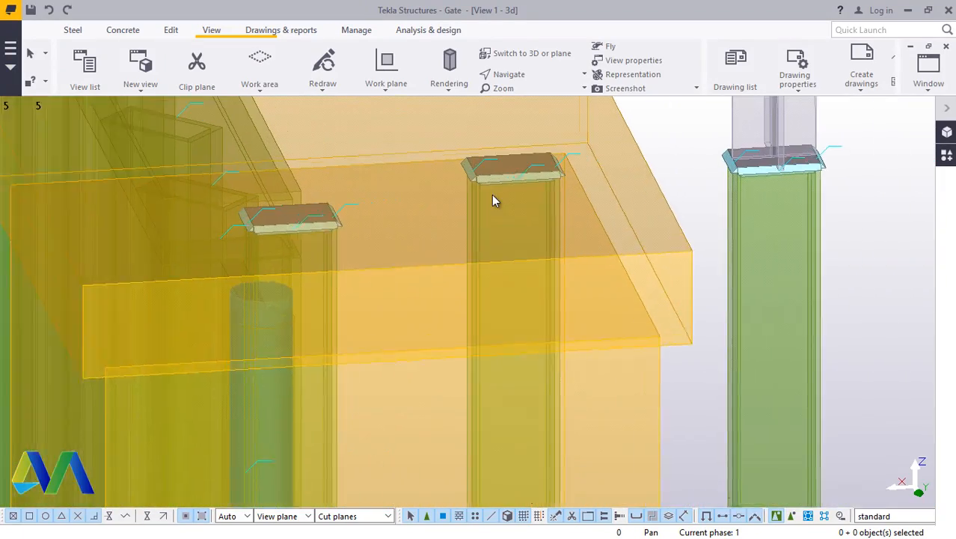
scroll(352, 227, down, 10)
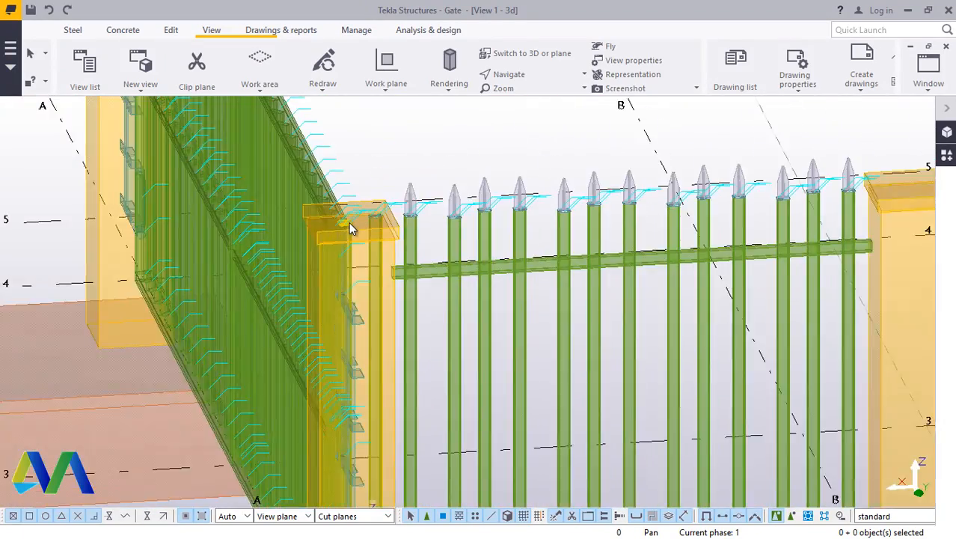
scroll(350, 223, down, 2)
scroll(355, 227, up, 10)
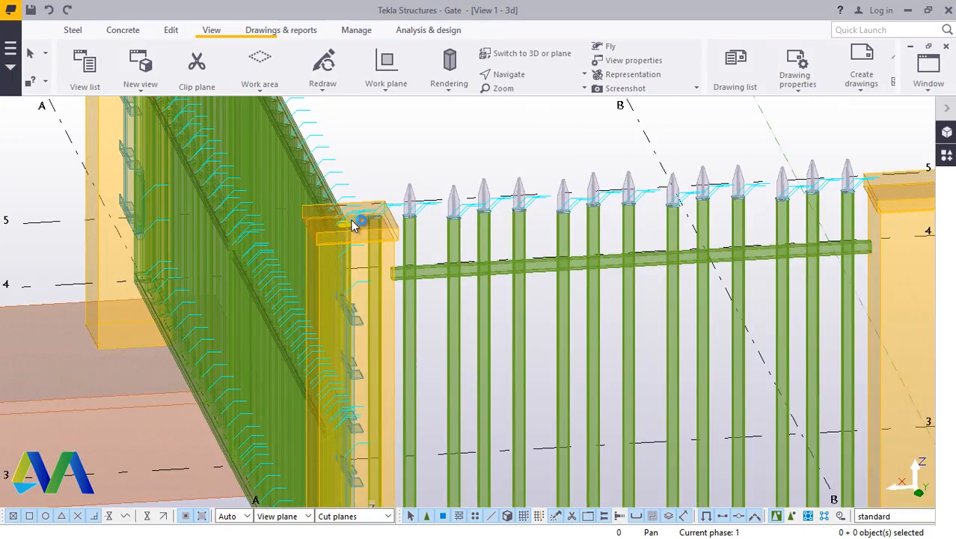
scroll(410, 219, up, 8)
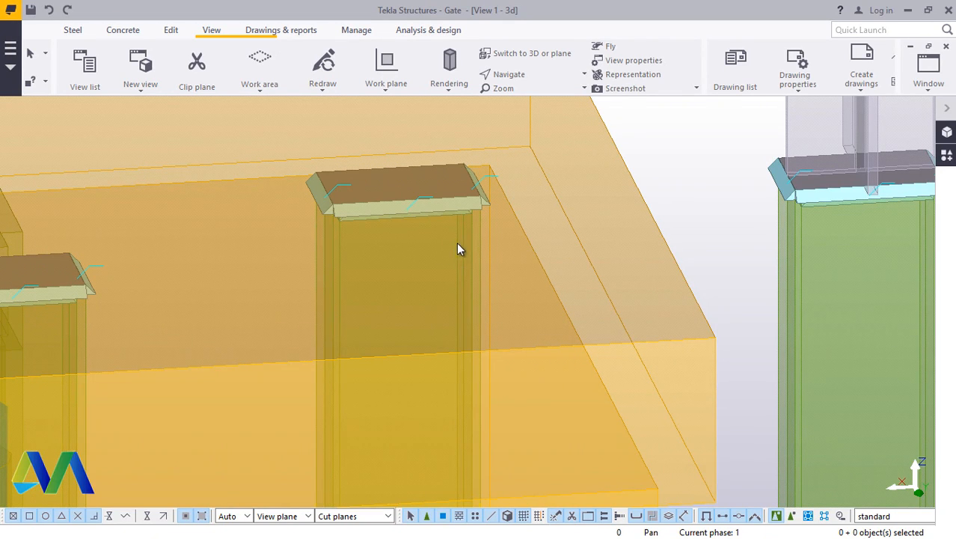
Step: Delete the two posts inside the far pillar and return the parts to solid rendering
click(463, 239)
scroll(446, 236, down, 2)
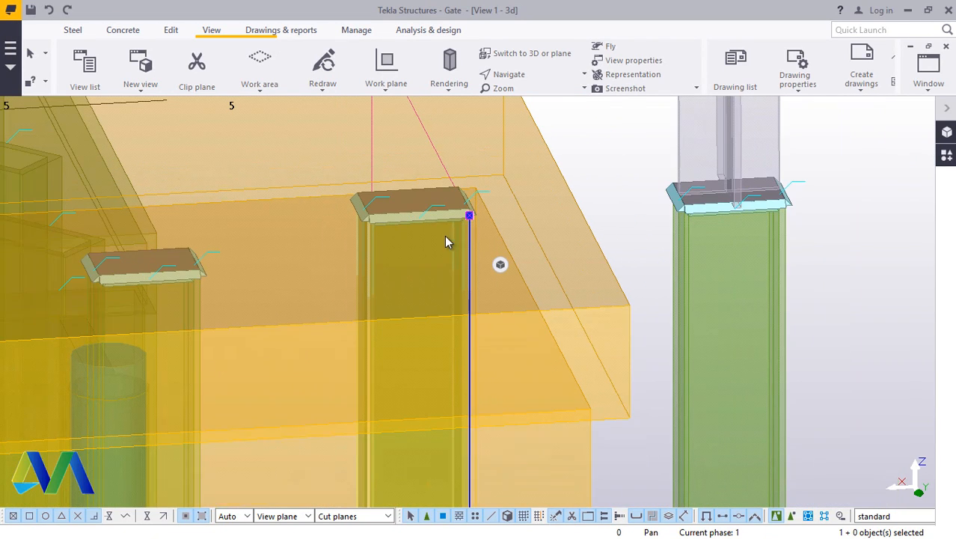
ctrl+click(200, 295)
right_click(201, 295)
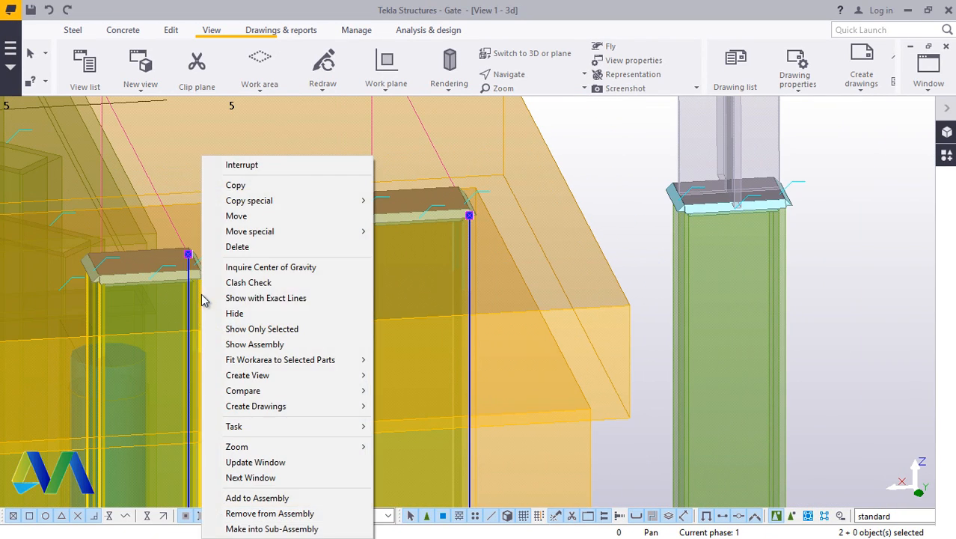
click(241, 247)
scroll(345, 286, down, 3)
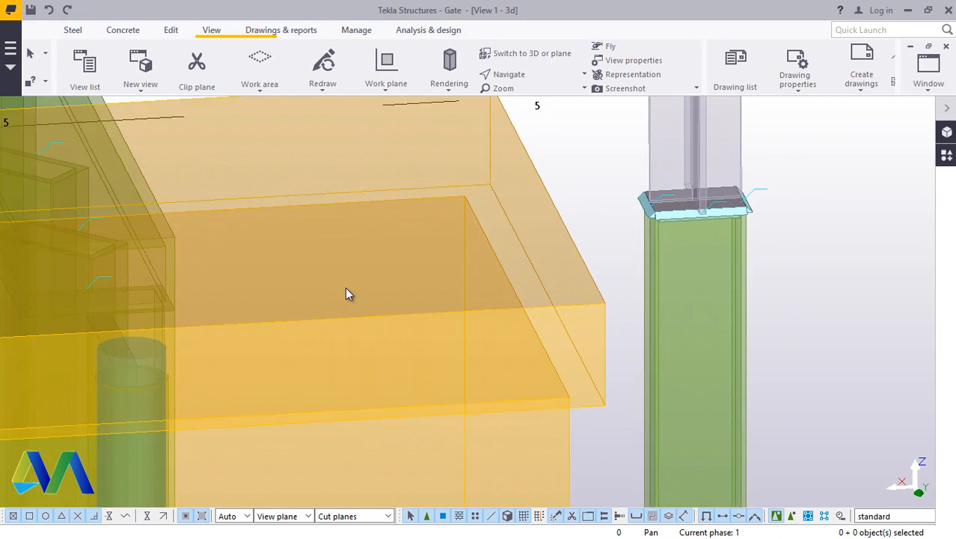
scroll(334, 290, down, 1)
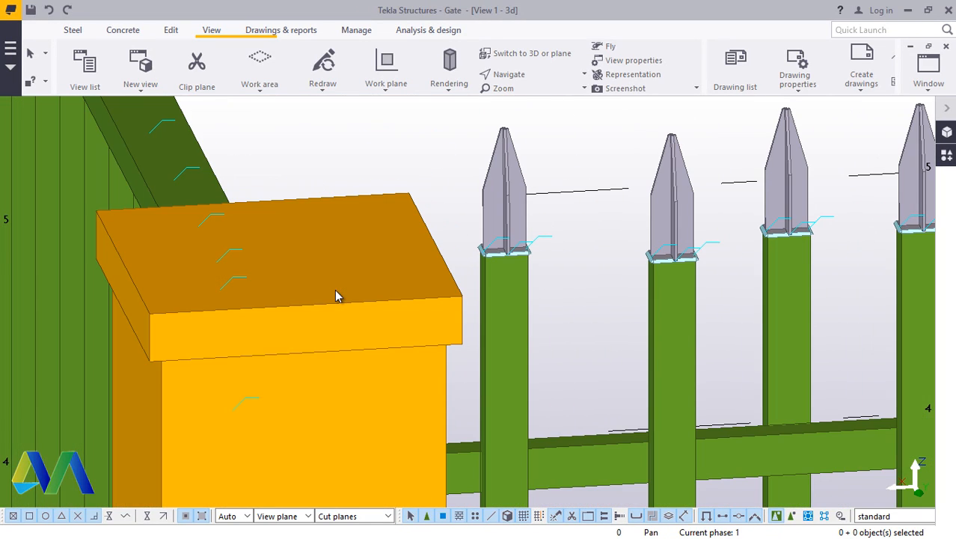
scroll(336, 297, down, 3)
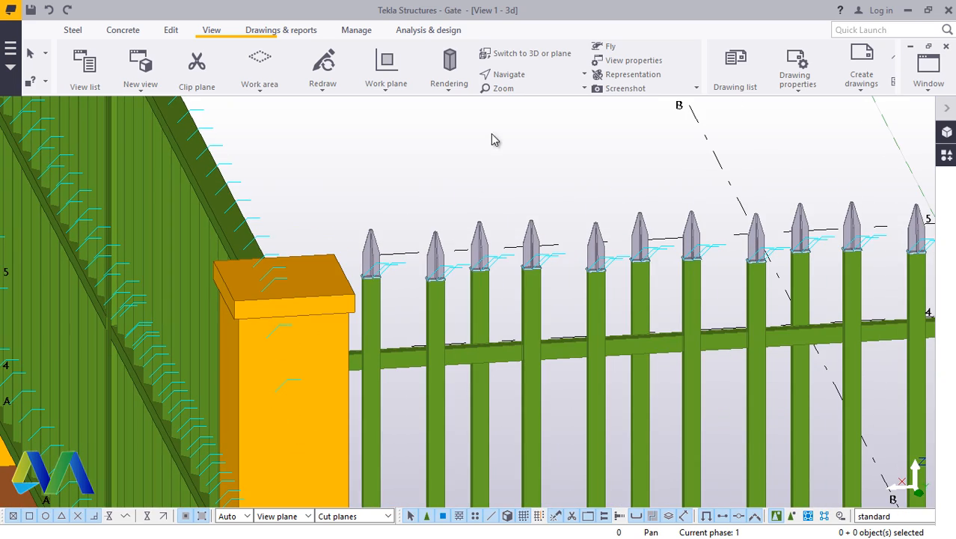
Step: Examine the spearhead-topped posts and rail between the two pillars, along with the overall layout of the gate and fence
click(523, 76)
click(526, 97)
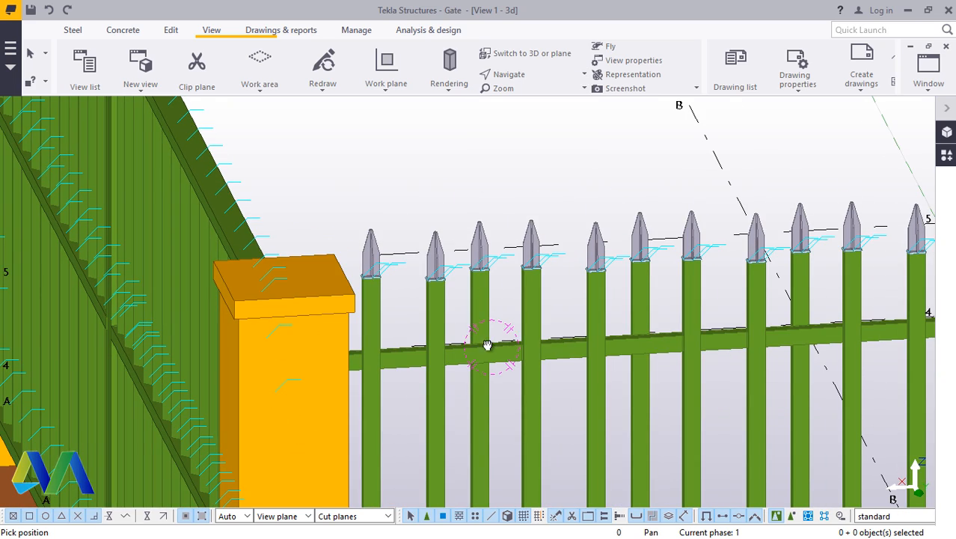
drag(488, 345, 654, 301)
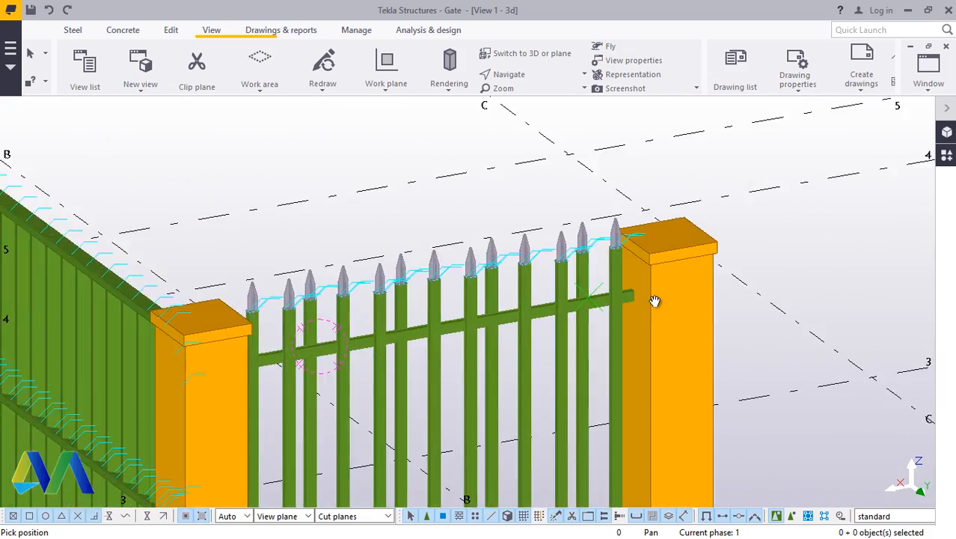
scroll(655, 300, up, 3)
scroll(625, 293, down, 5)
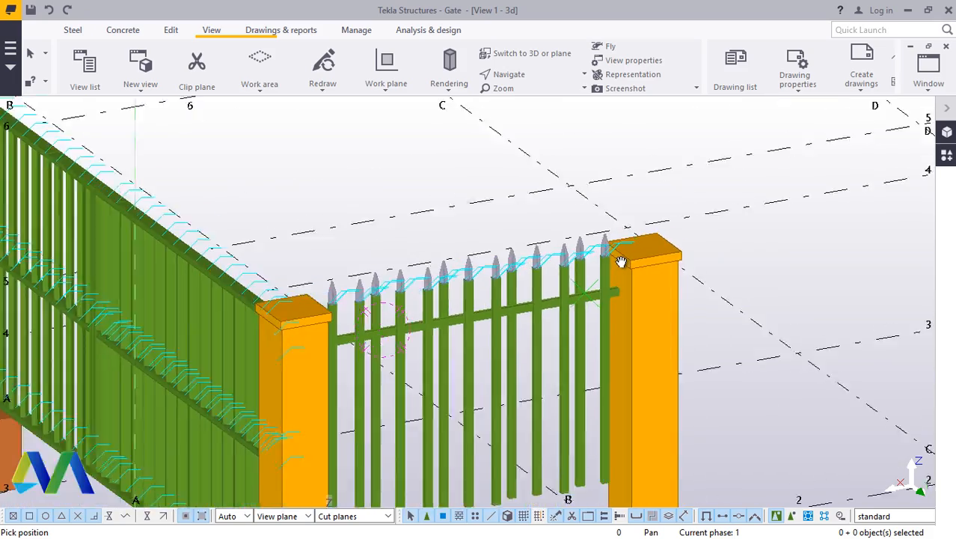
scroll(621, 261, up, 5)
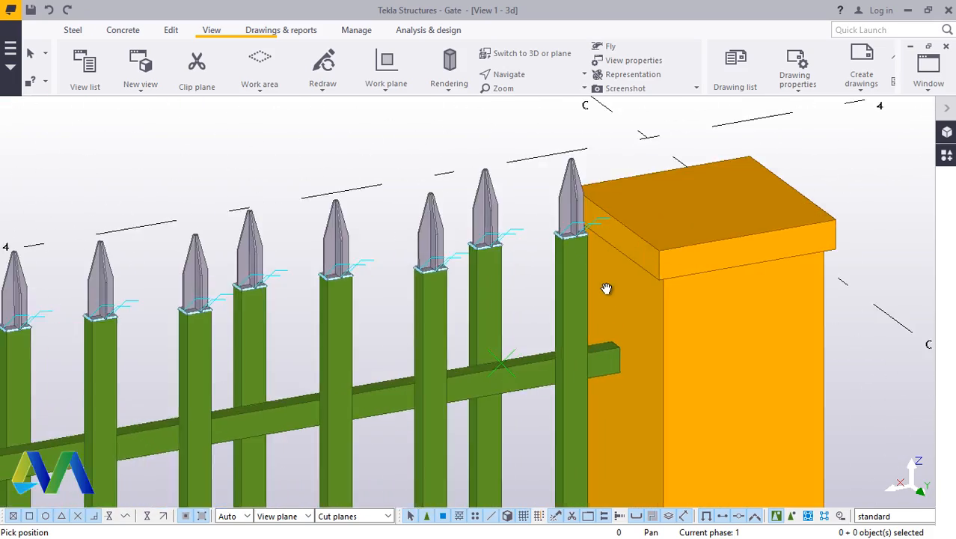
scroll(607, 290, down, 6)
drag(580, 303, 719, 364)
middle_drag(574, 377, 513, 230)
scroll(526, 315, down, 3)
click(544, 238)
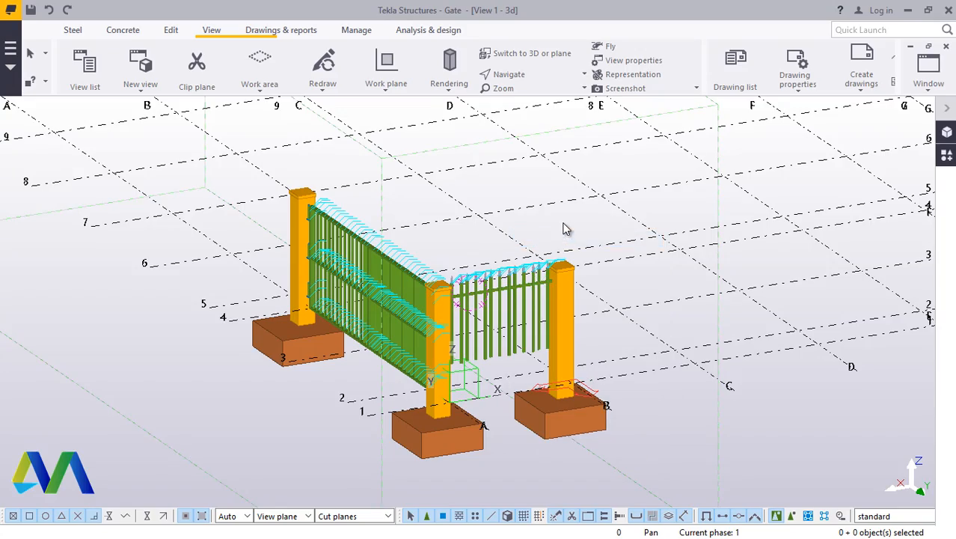
Step: Save the Gate model
click(508, 303)
scroll(513, 292, up, 5)
scroll(524, 264, up, 2)
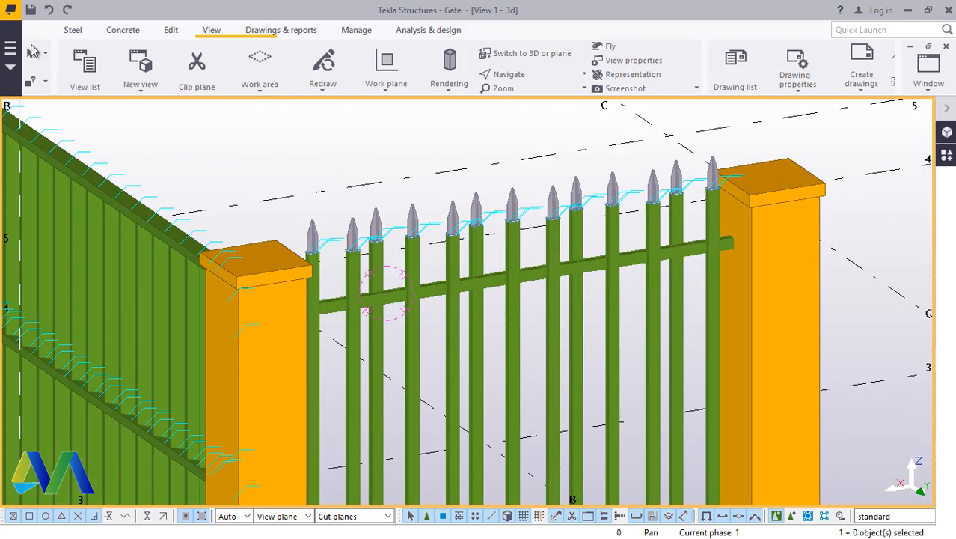
click(32, 14)
scroll(479, 299, down, 6)
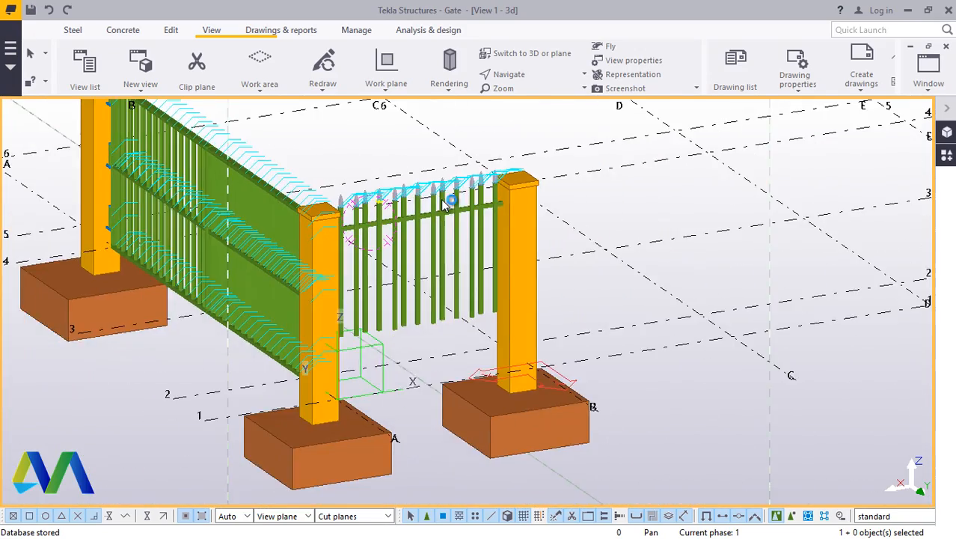
scroll(506, 357, up, 3)
scroll(506, 359, up, 3)
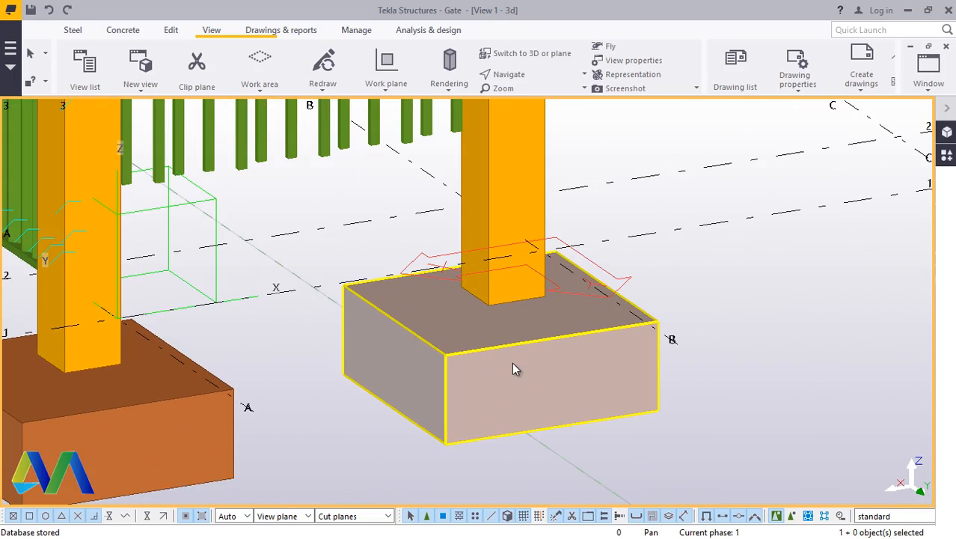
scroll(503, 368, down, 1)
scroll(482, 373, down, 2)
scroll(485, 368, up, 1)
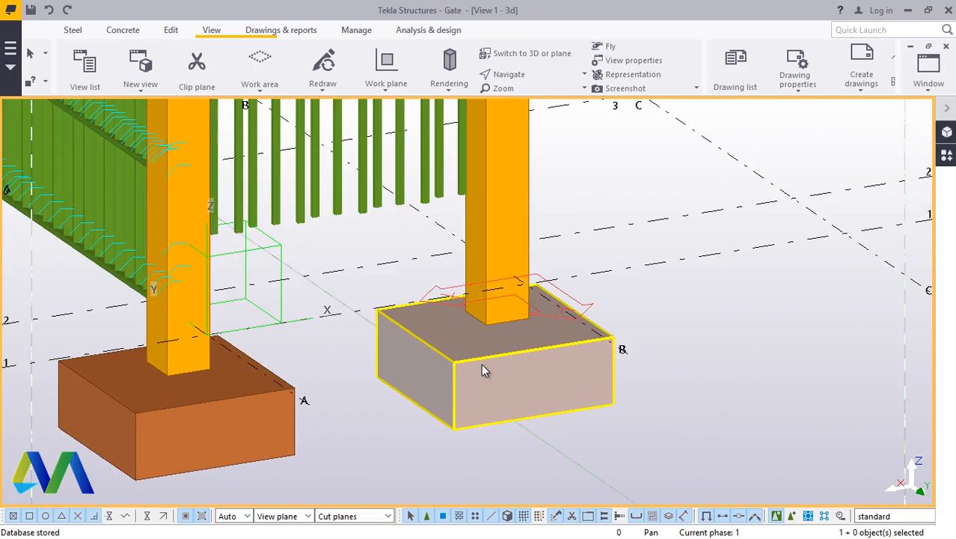
scroll(501, 367, down, 1)
scroll(517, 370, up, 2)
scroll(533, 443, down, 4)
Step: Copy the pillar at grid line B with its cap and footing to grid line C, expanding the work area to include it
scroll(519, 198, up, 5)
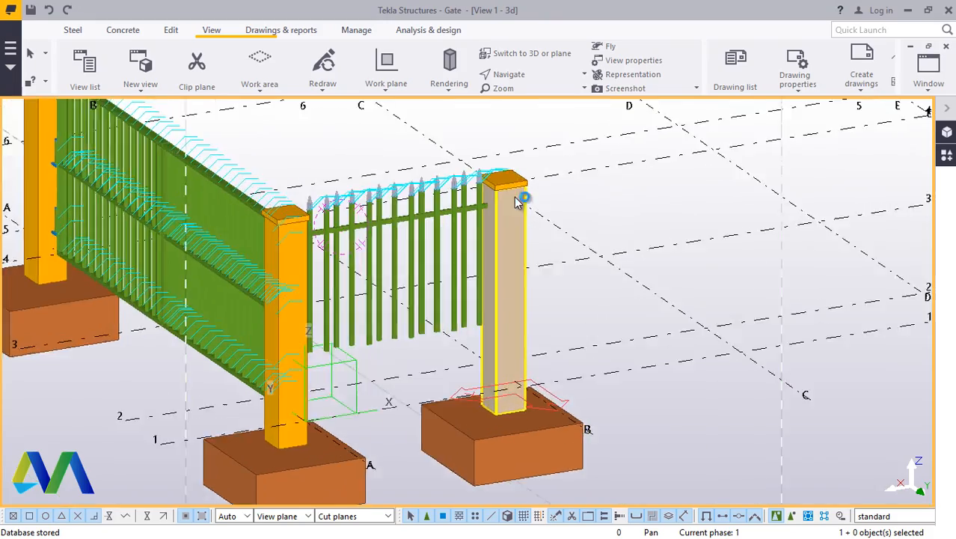
scroll(522, 184, up, 1)
click(533, 187)
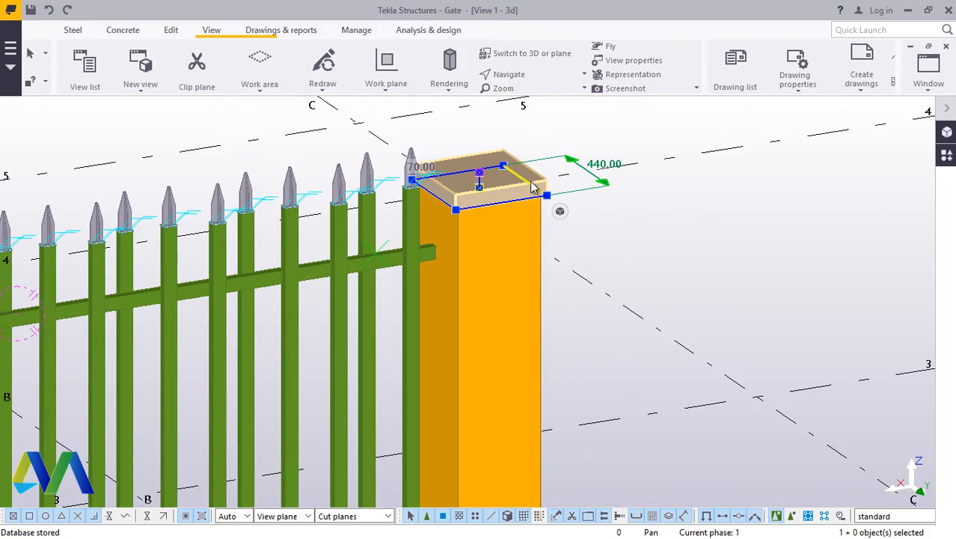
ctrl+click(510, 294)
scroll(588, 258, down, 4)
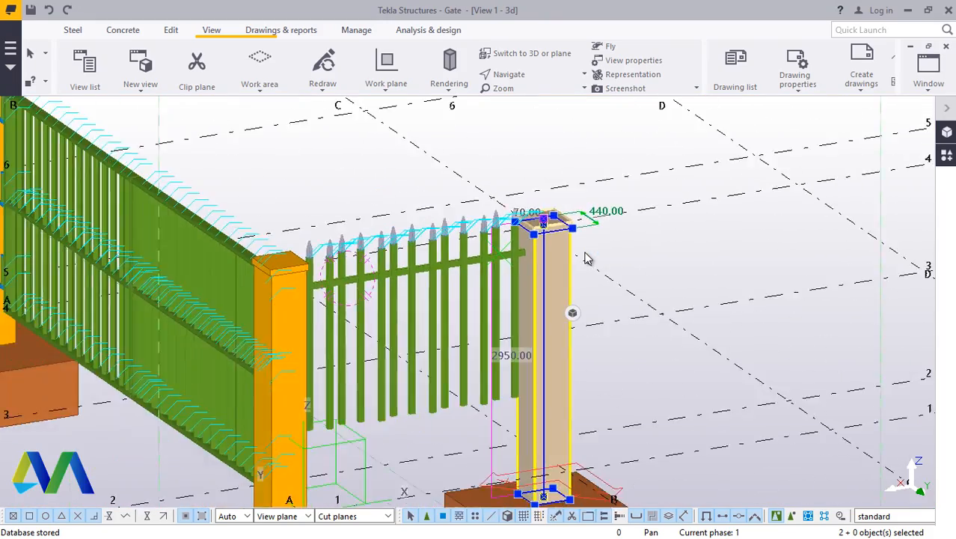
scroll(587, 258, down, 2)
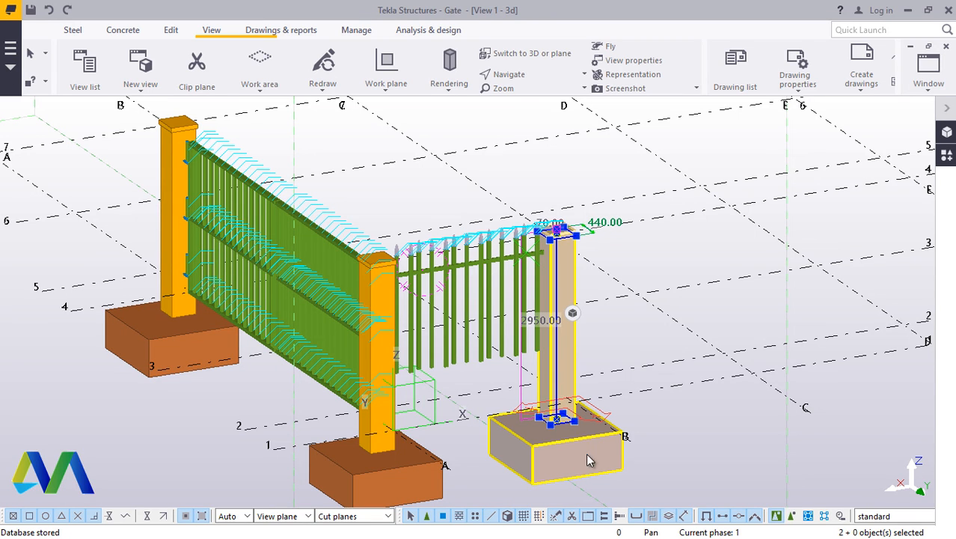
right_click(696, 419)
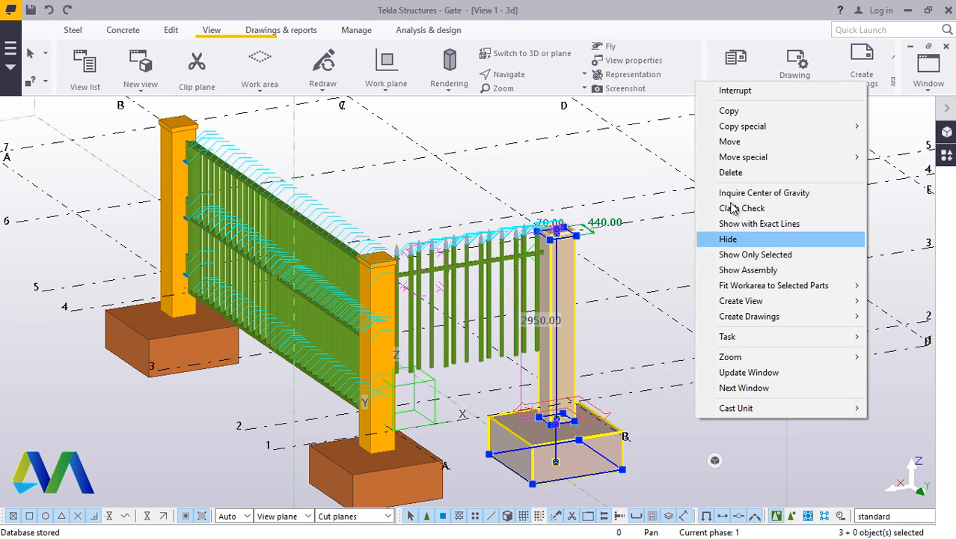
click(724, 110)
scroll(636, 453, up, 5)
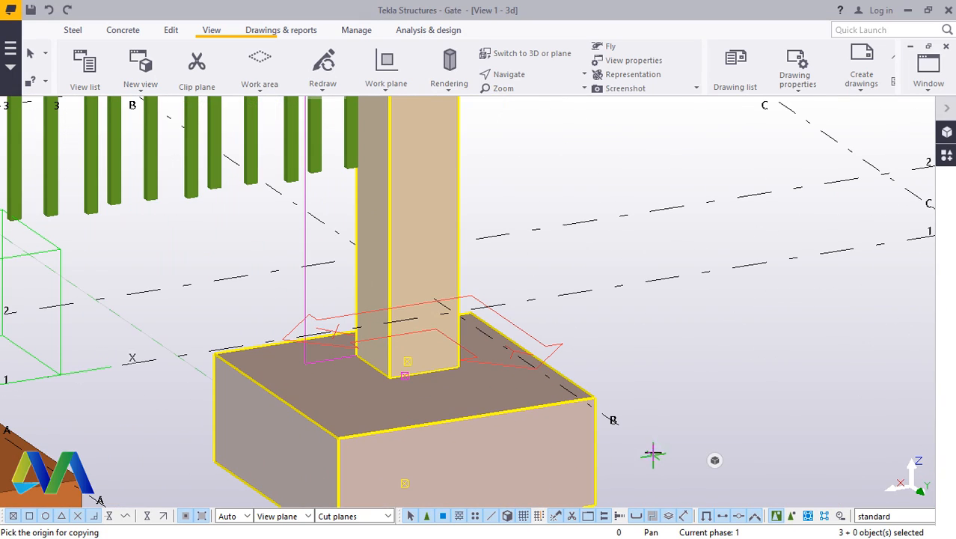
click(621, 434)
scroll(569, 419, down, 5)
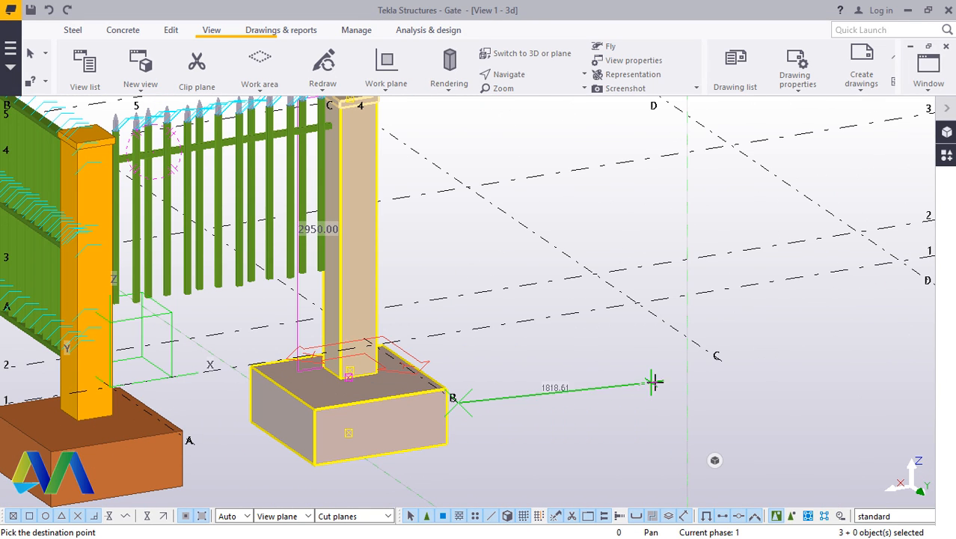
click(720, 361)
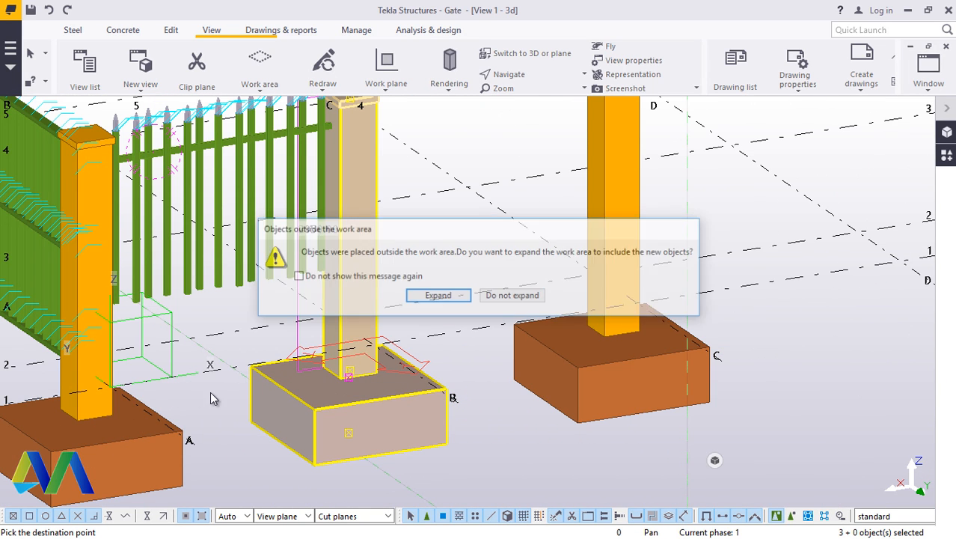
click(431, 302)
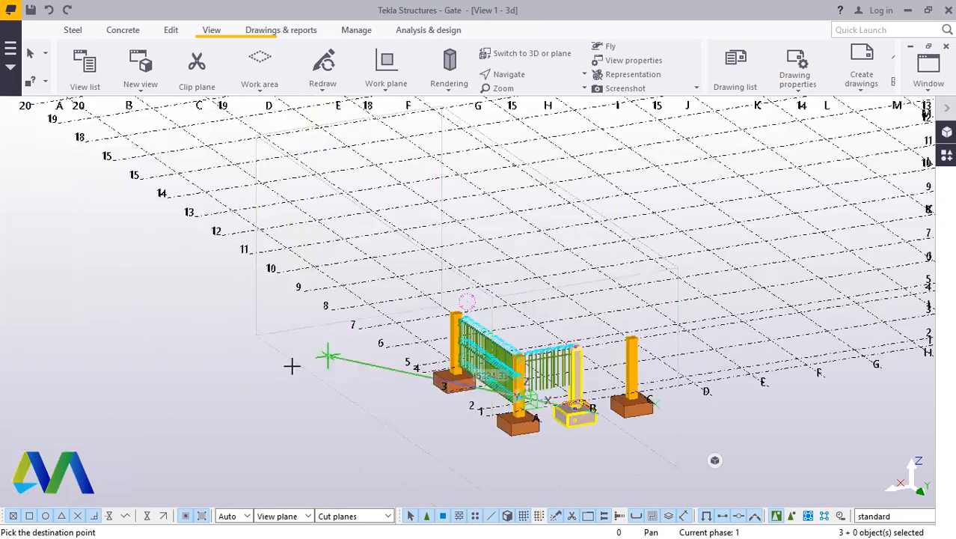
Step: Place further copies of the pillar set at grid lines D and E, expanding the work area each time, and end the copy command
scroll(560, 390, up, 3)
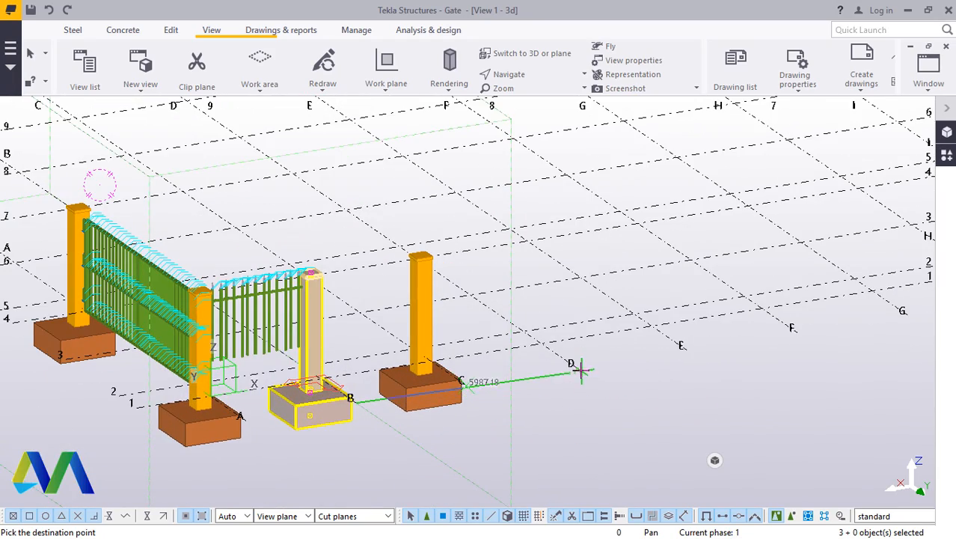
click(572, 367)
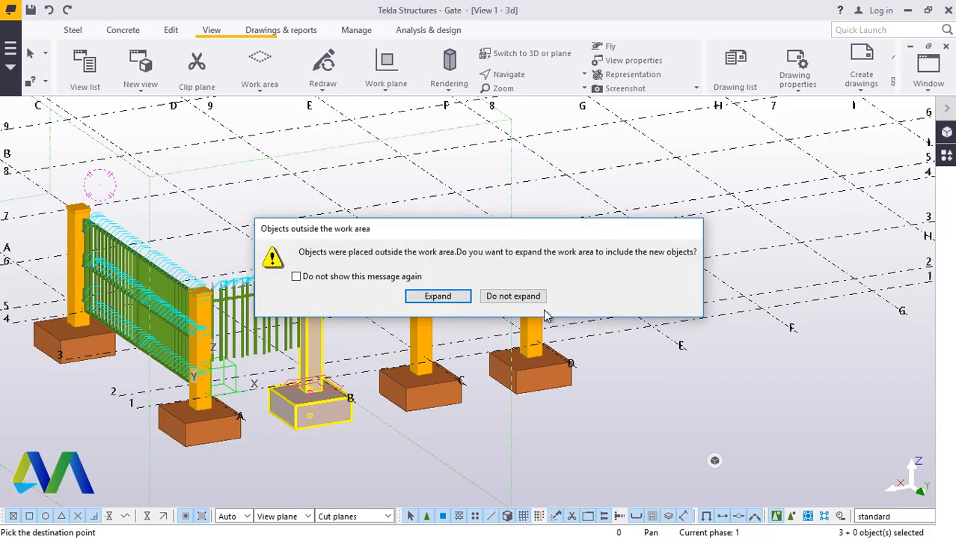
click(439, 296)
scroll(743, 391, up, 5)
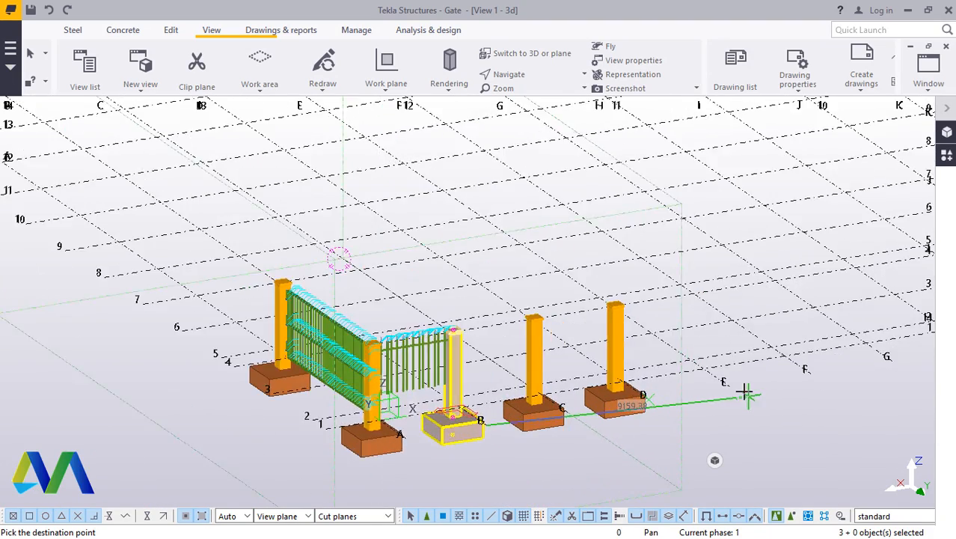
scroll(733, 385, up, 1)
click(714, 382)
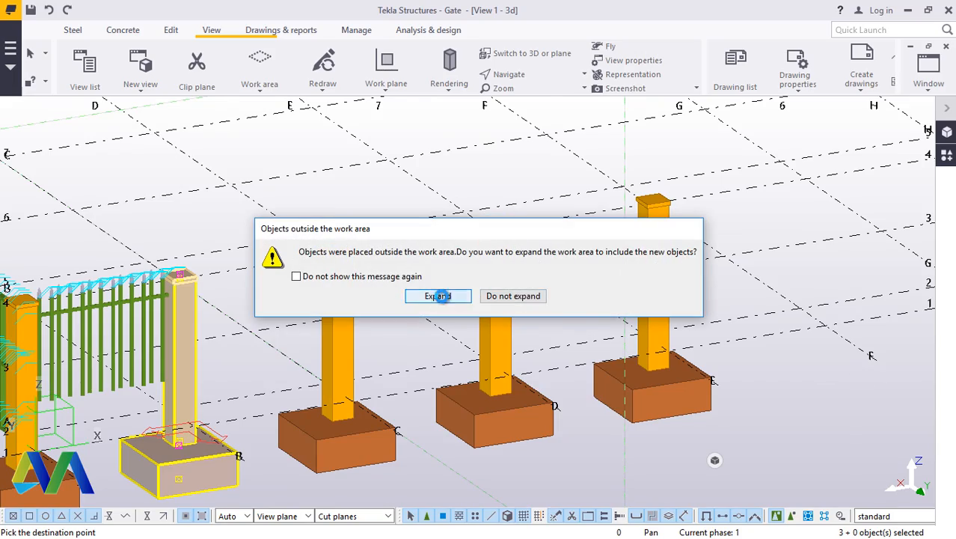
click(438, 295)
scroll(524, 396, up, 6)
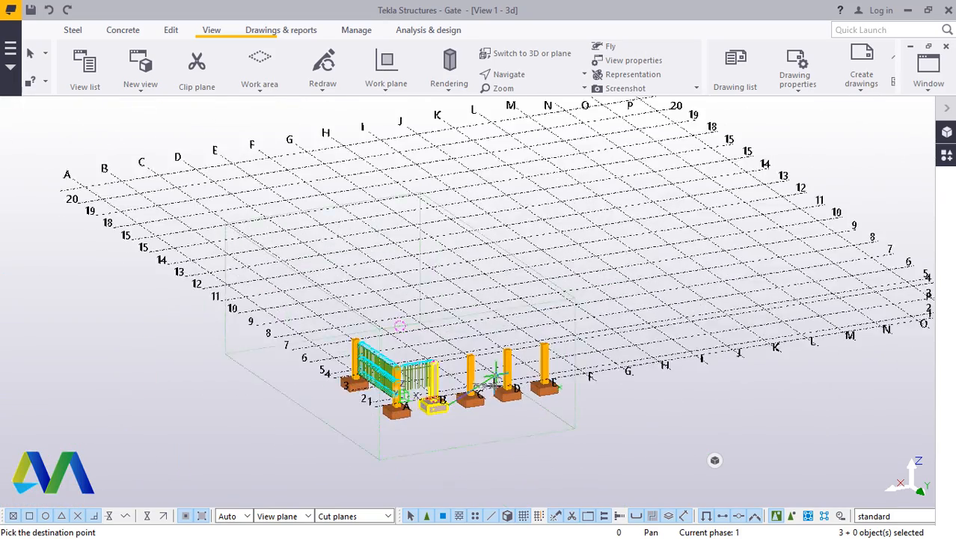
right_click(687, 412)
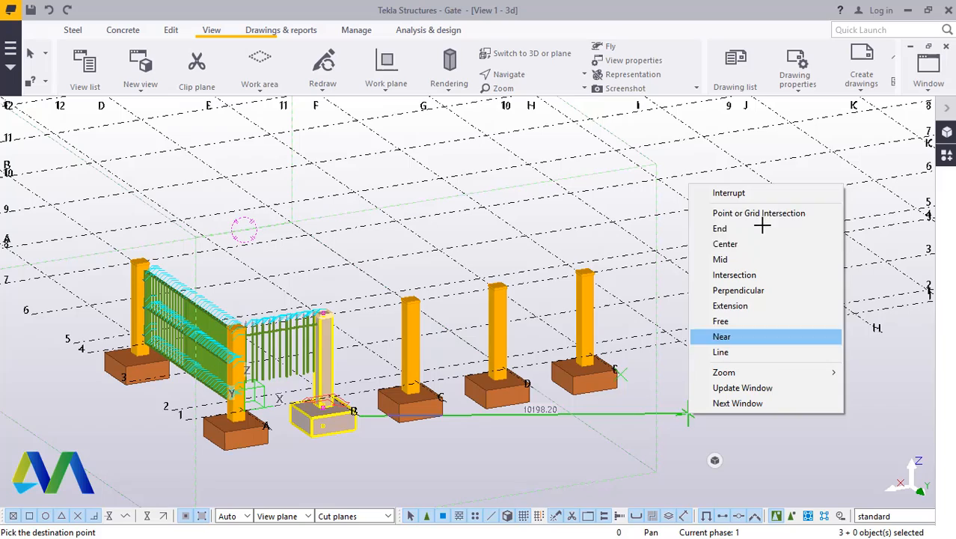
click(728, 193)
Step: Copy the pillar at grid line E with its cap and footing linearly, 14 copies at dX -3000, and expand the work area
scroll(591, 314, up, 5)
scroll(586, 319, down, 1)
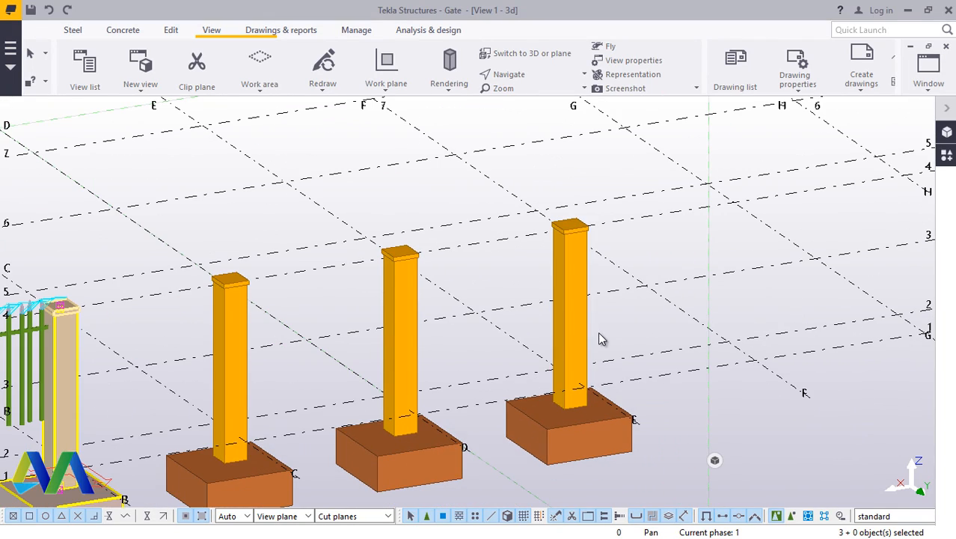
click(583, 317)
scroll(587, 262, up, 4)
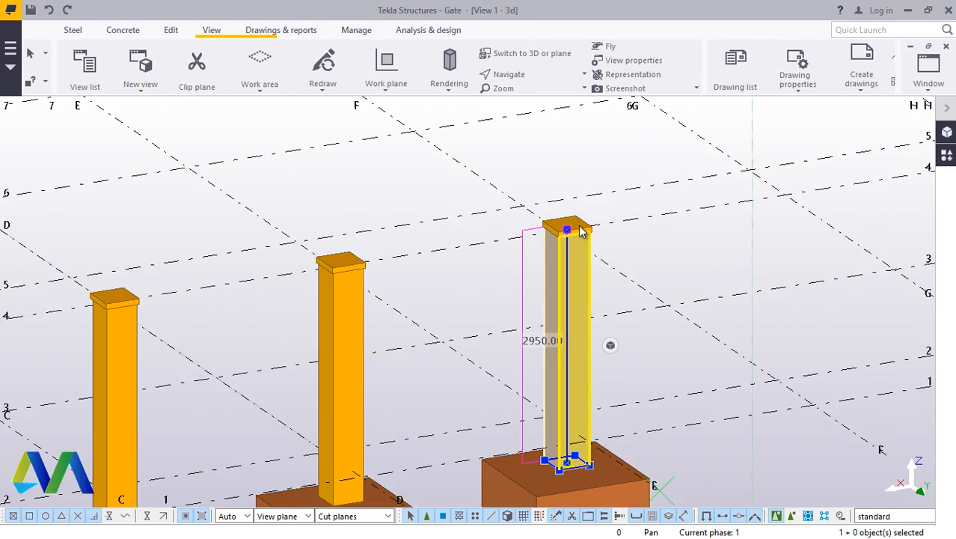
shift+click(576, 222)
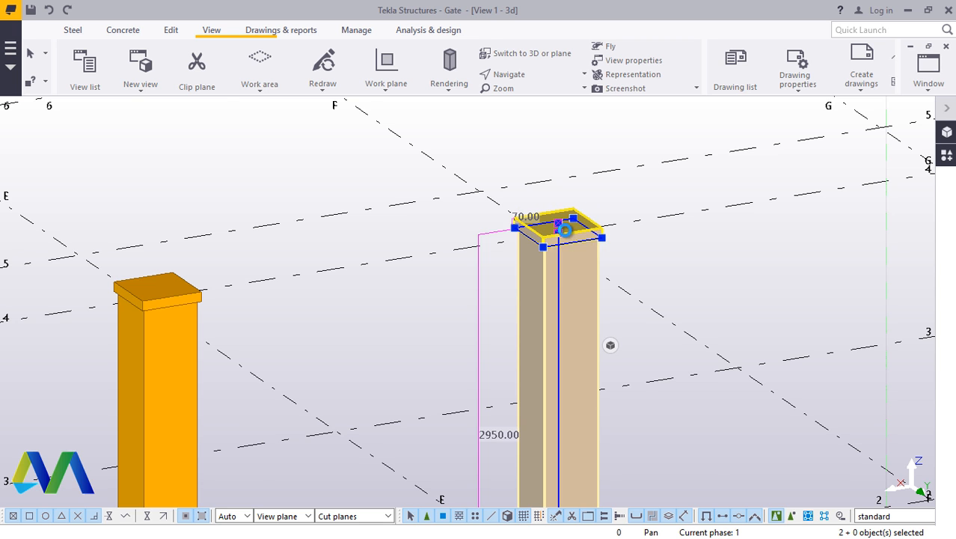
scroll(565, 230, down, 4)
shift+click(590, 413)
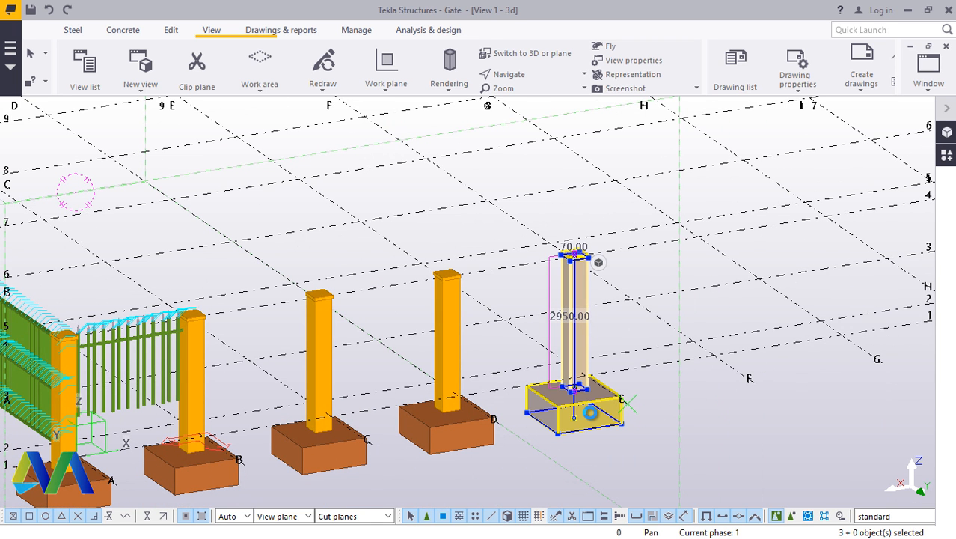
right_click(592, 417)
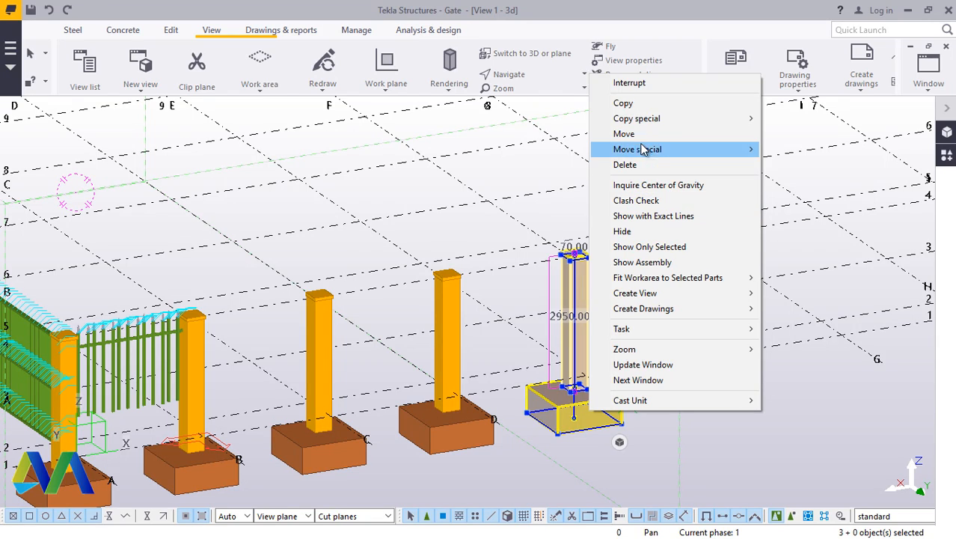
mouse_move(640, 126)
click(796, 119)
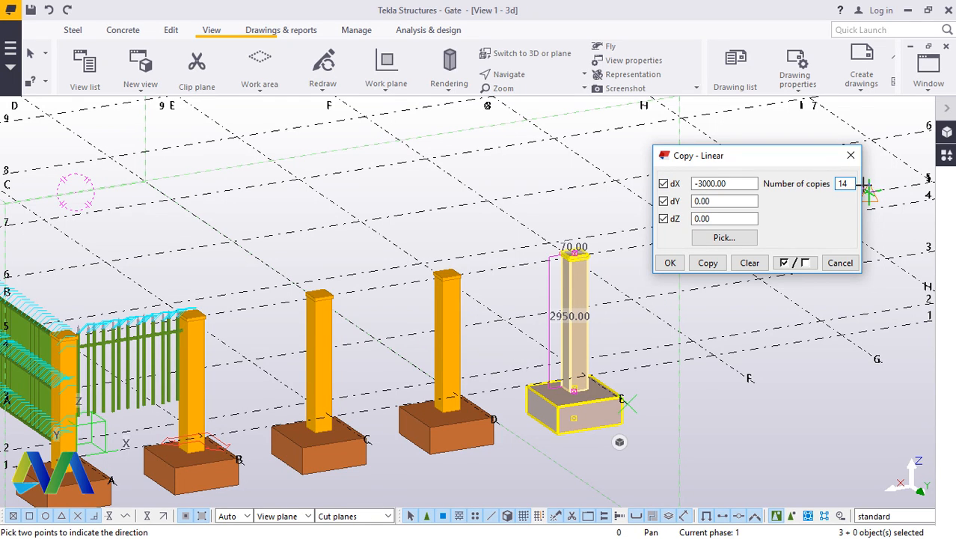
click(696, 262)
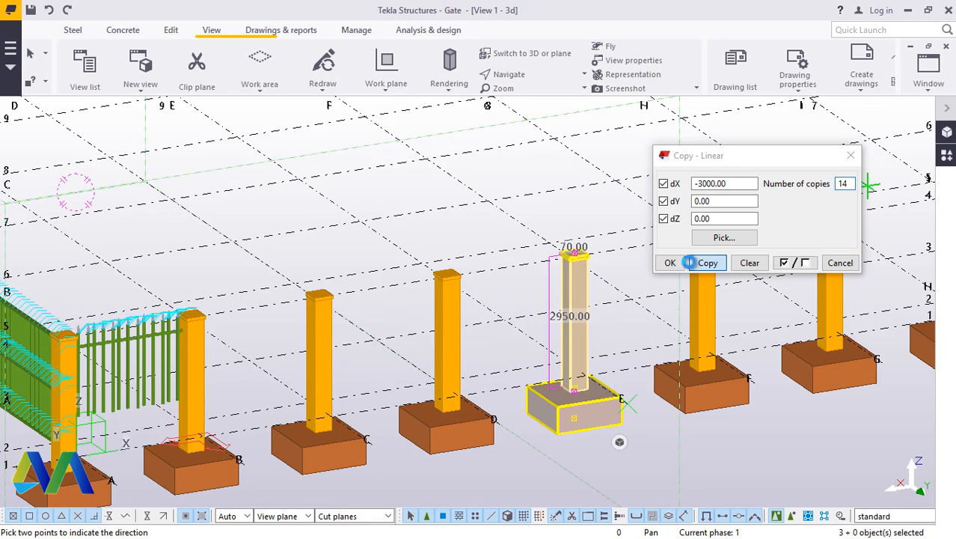
click(440, 297)
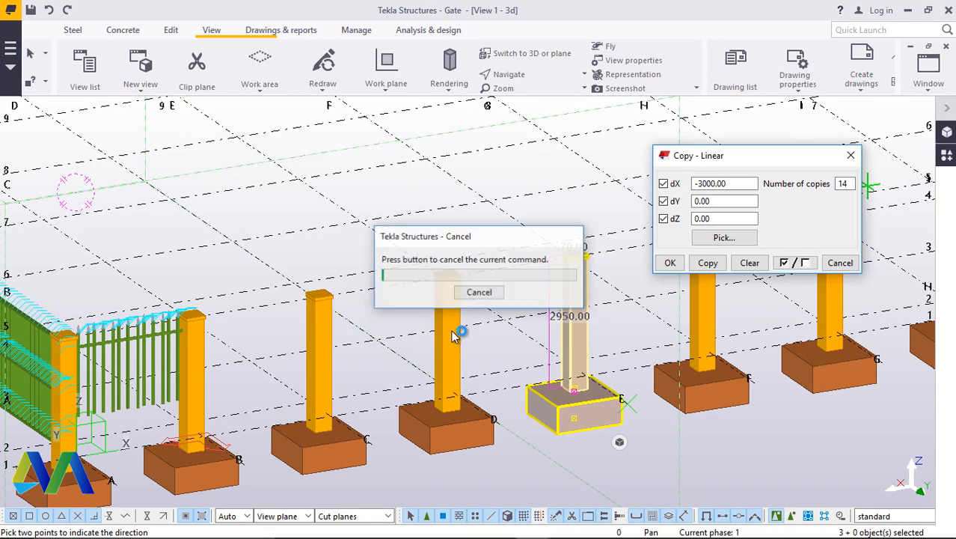
Step: Close the linear copy settings and end the copy command
scroll(782, 283, up, 3)
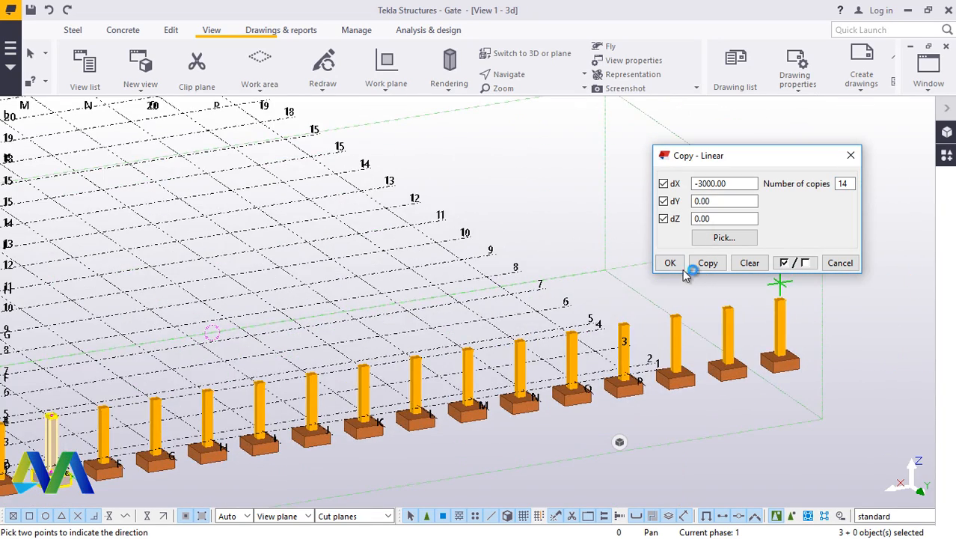
click(850, 155)
scroll(726, 332, up, 3)
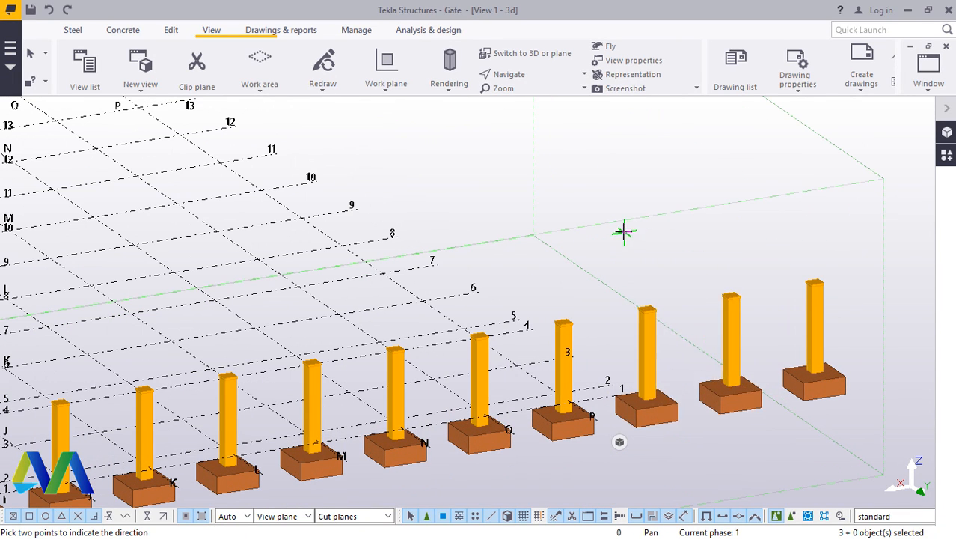
right_click(623, 232)
click(664, 241)
Step: Delete the three surplus pillars with their caps and footings at the far end of the row, beyond grid line P
drag(874, 245, 637, 441)
right_click(741, 174)
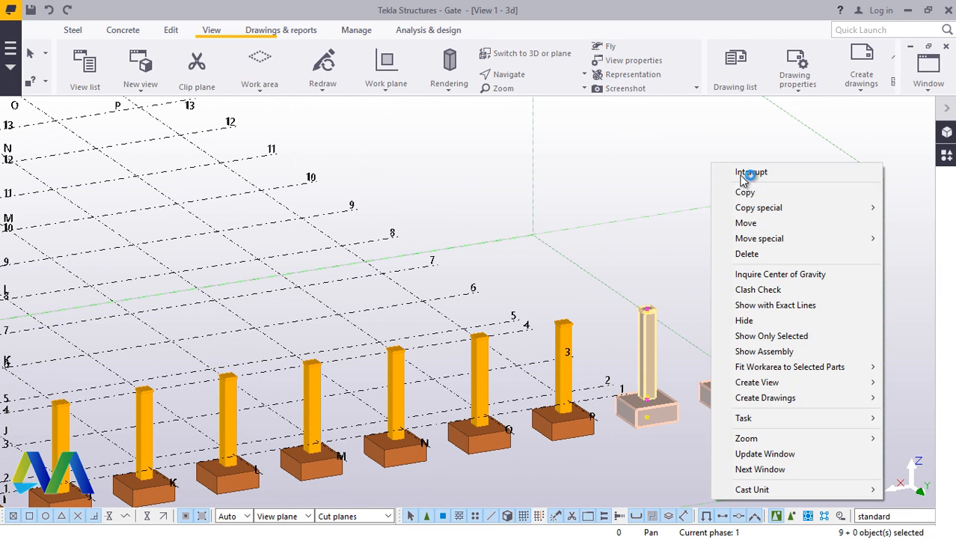
click(752, 254)
scroll(565, 381, up, 1)
scroll(565, 382, down, 2)
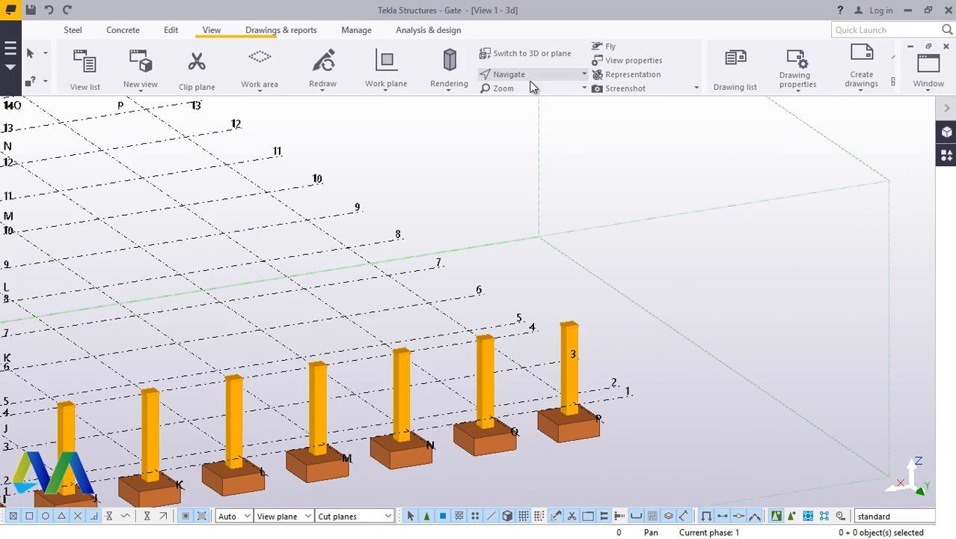
Step: Examine the pillar row and the corner at grid line P, including the open grid side from line 1 to line 20
click(509, 74)
click(525, 92)
drag(513, 389, 557, 381)
scroll(557, 381, up, 5)
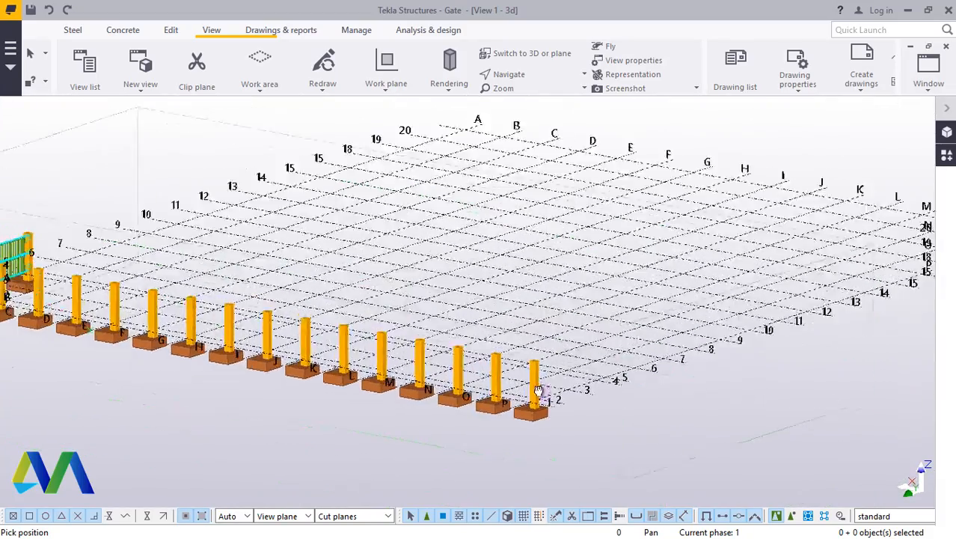
scroll(552, 375, up, 2)
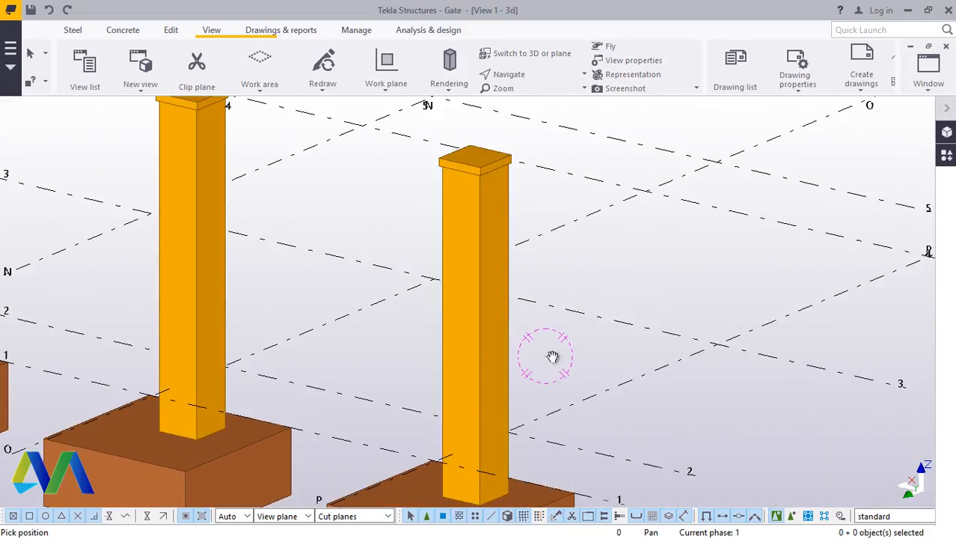
right_click(612, 253)
click(629, 260)
scroll(523, 348, down, 3)
scroll(506, 402, down, 8)
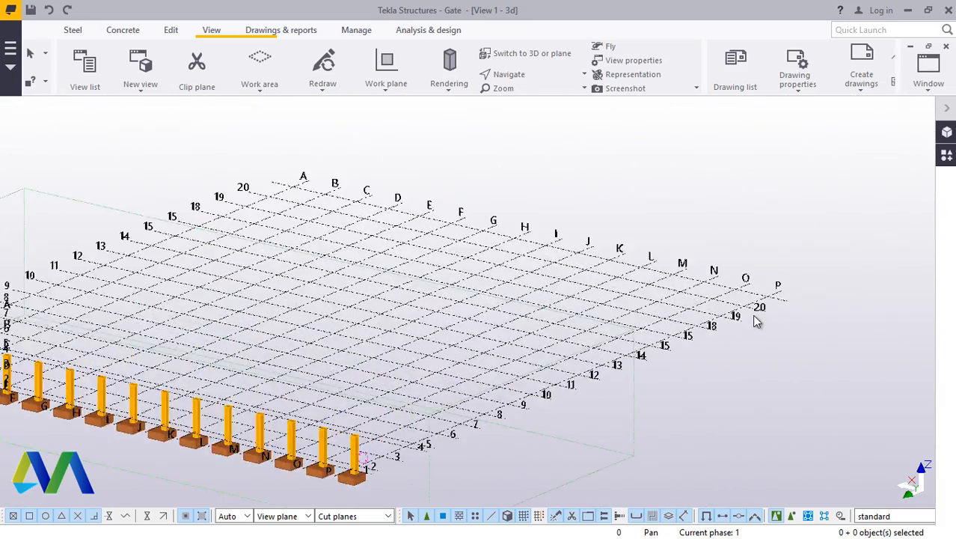
Step: Copy the corner pillar near grid line 1 with its cap and footing linearly, 19 copies at dX 0 and dY -3000, and expand the work area
scroll(310, 486, up, 5)
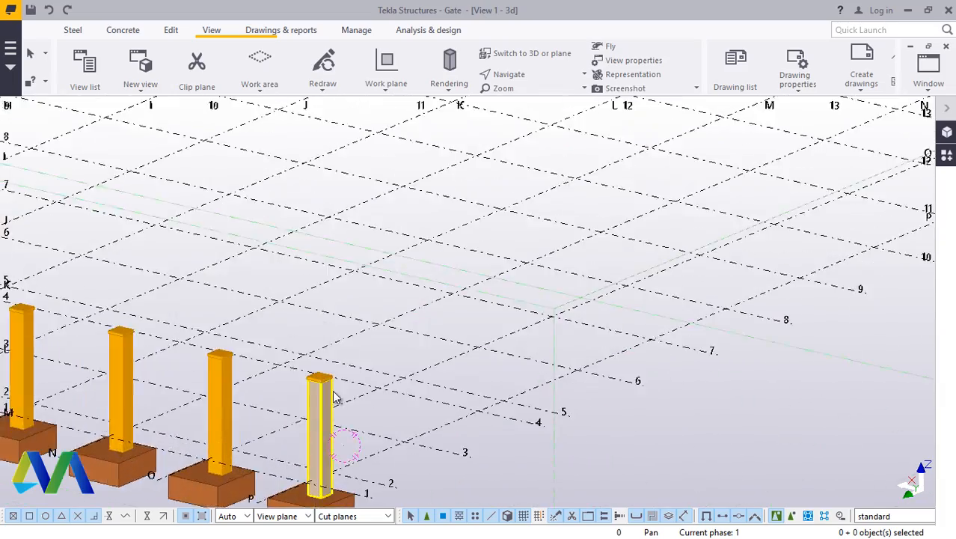
scroll(334, 398, up, 4)
click(309, 389)
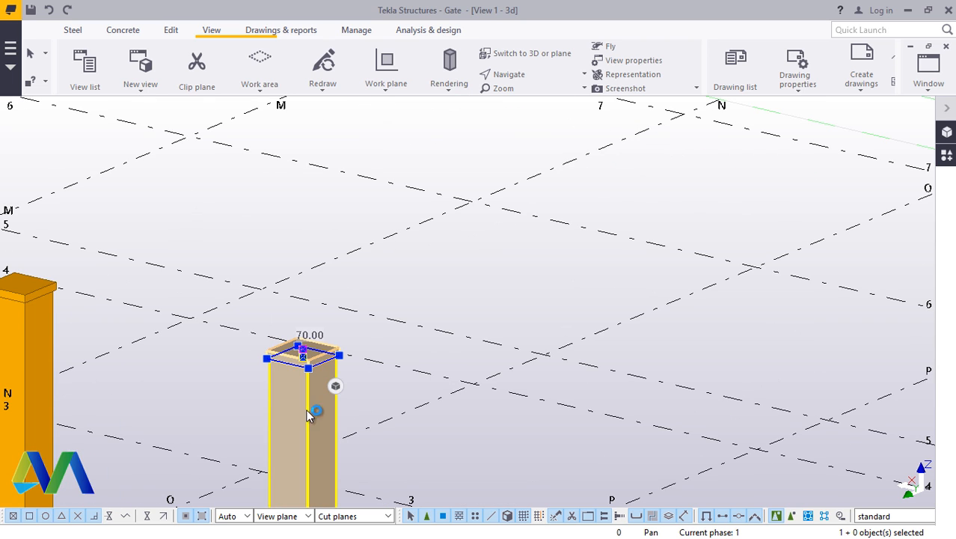
ctrl+click(306, 410)
scroll(285, 254, down, 5)
scroll(302, 408, up, 3)
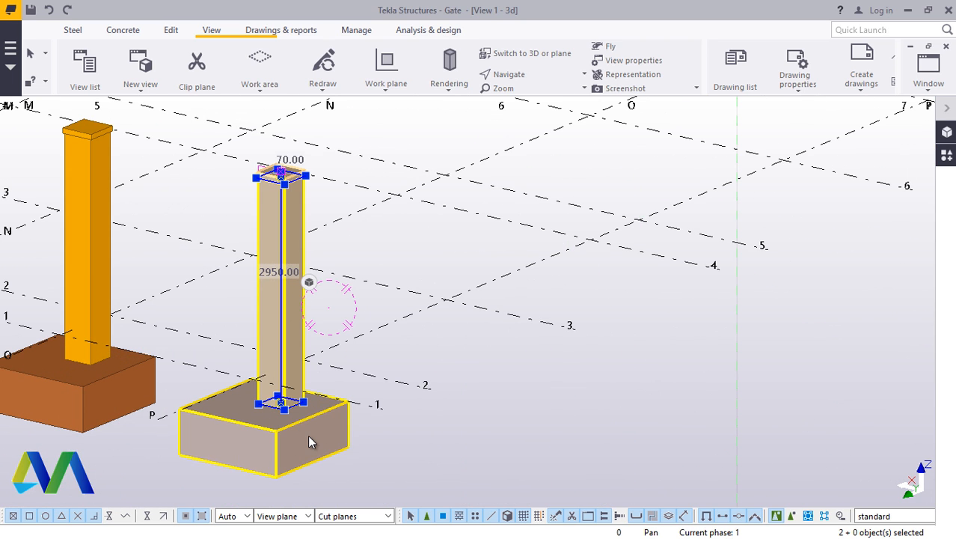
ctrl+click(310, 441)
right_click(502, 399)
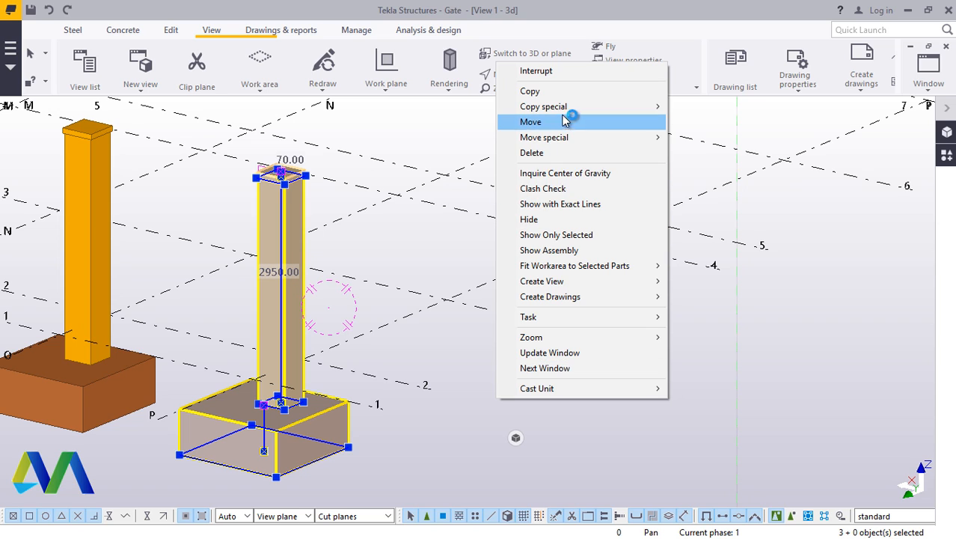
mouse_move(560, 106)
click(684, 100)
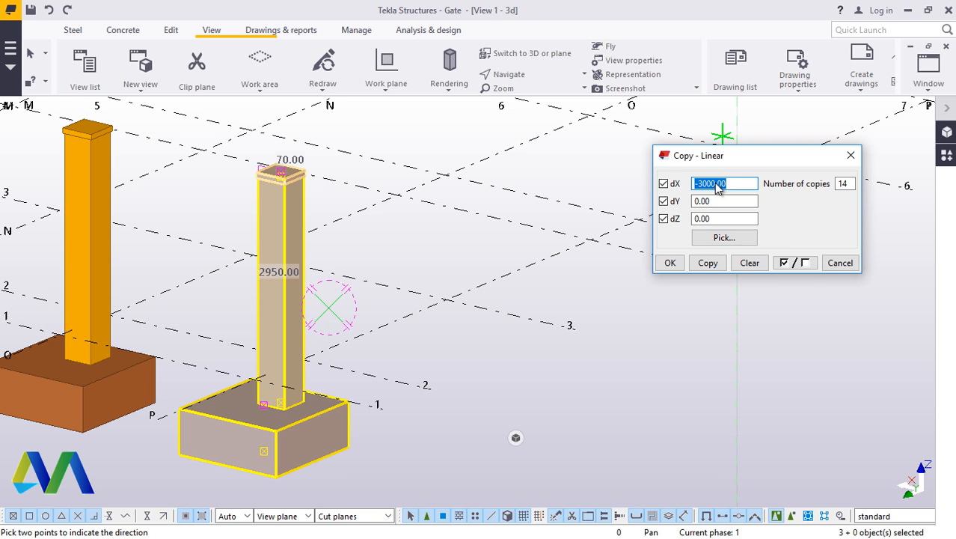
right_click(717, 187)
click(759, 227)
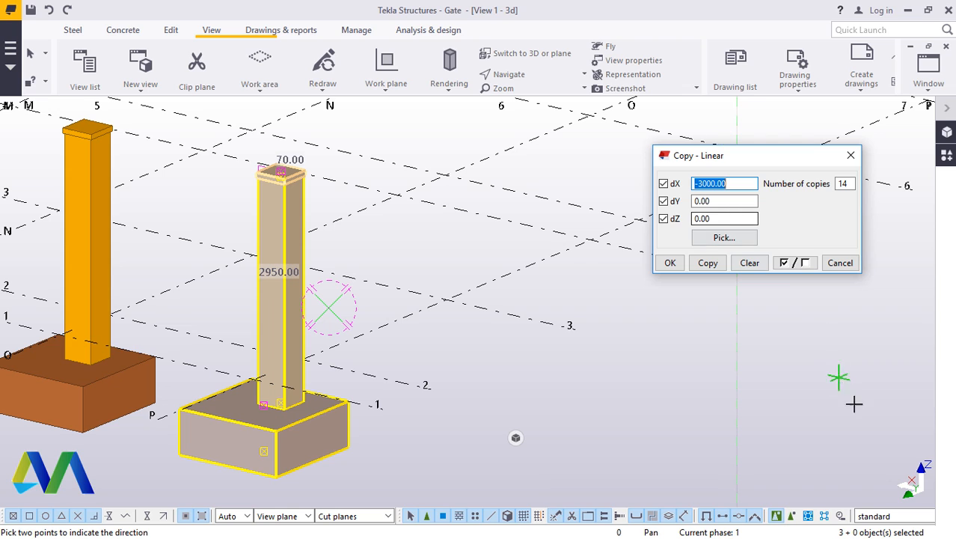
drag(718, 203, 690, 203)
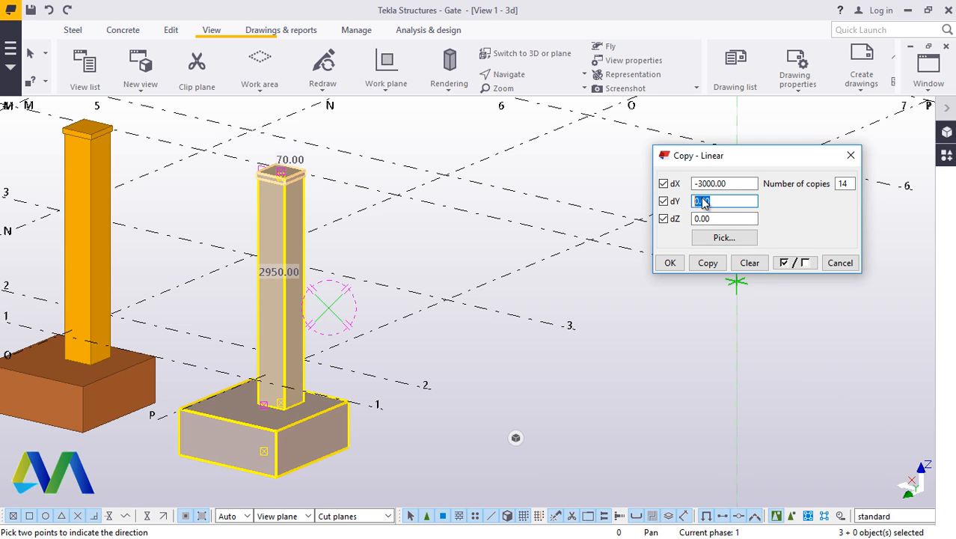
right_click(703, 203)
click(737, 255)
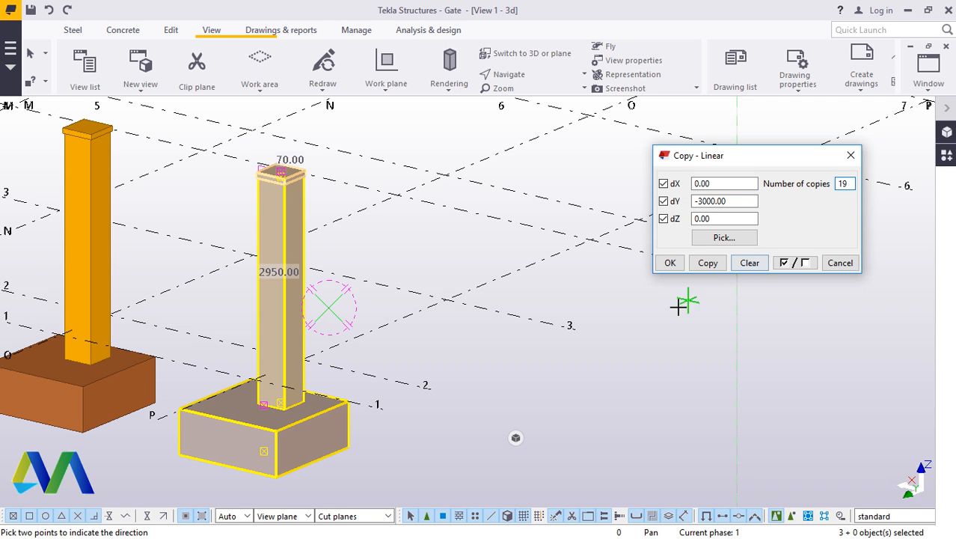
click(711, 263)
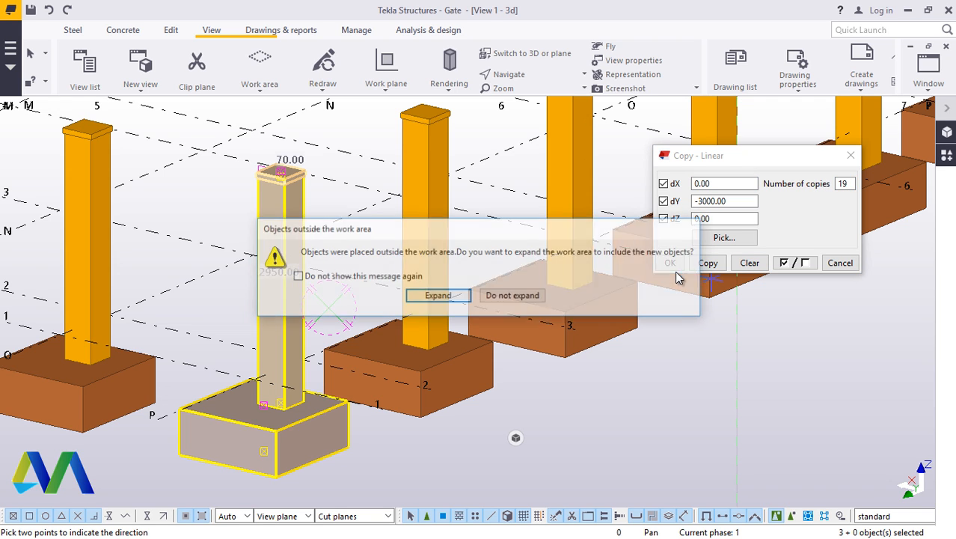
click(442, 296)
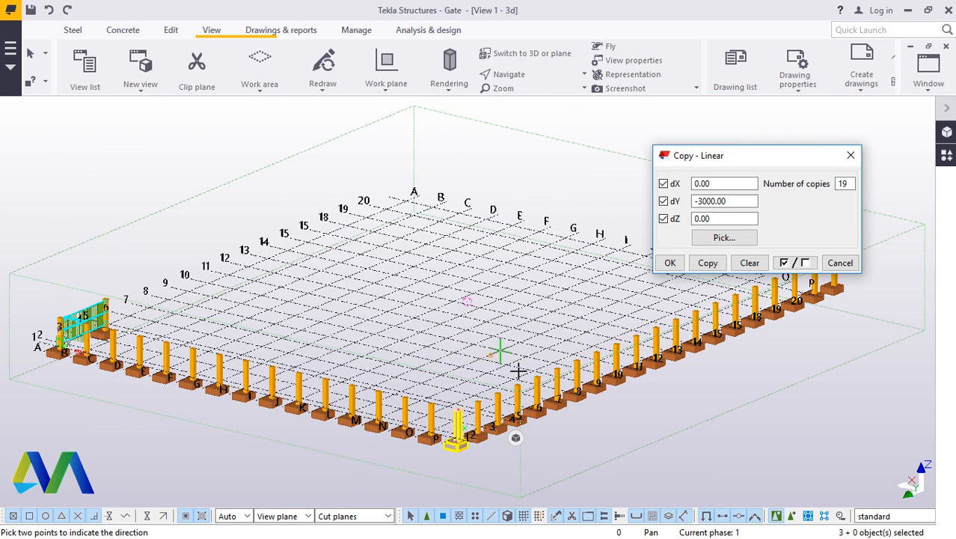
Step: Close the linear copy settings and end the copy command
click(851, 157)
scroll(854, 286, up, 5)
right_click(648, 180)
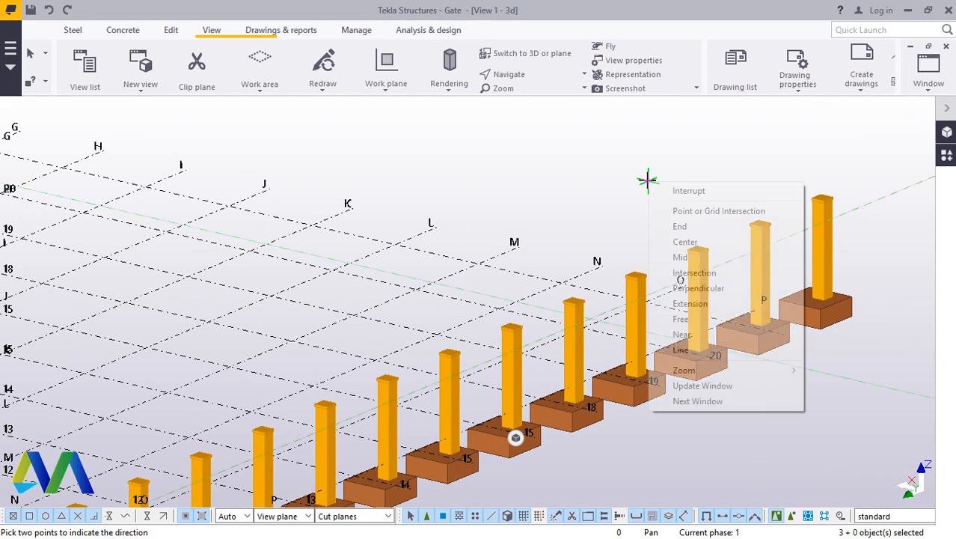
click(676, 190)
Step: Delete the footings and the capped pillars of the two surplus copies at the end of the row beyond grid line 20
drag(854, 153, 758, 254)
scroll(833, 306, up, 3)
click(877, 349)
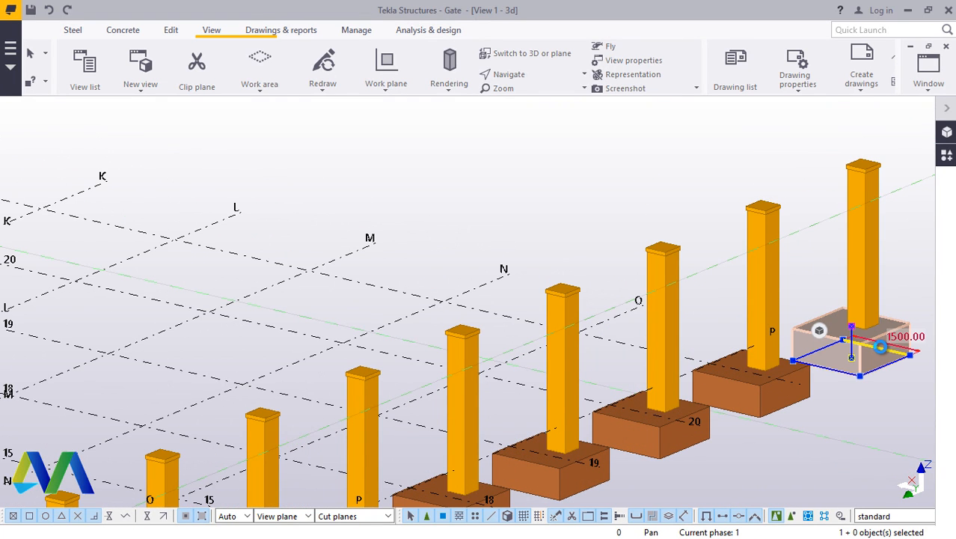
shift+click(782, 404)
right_click(785, 426)
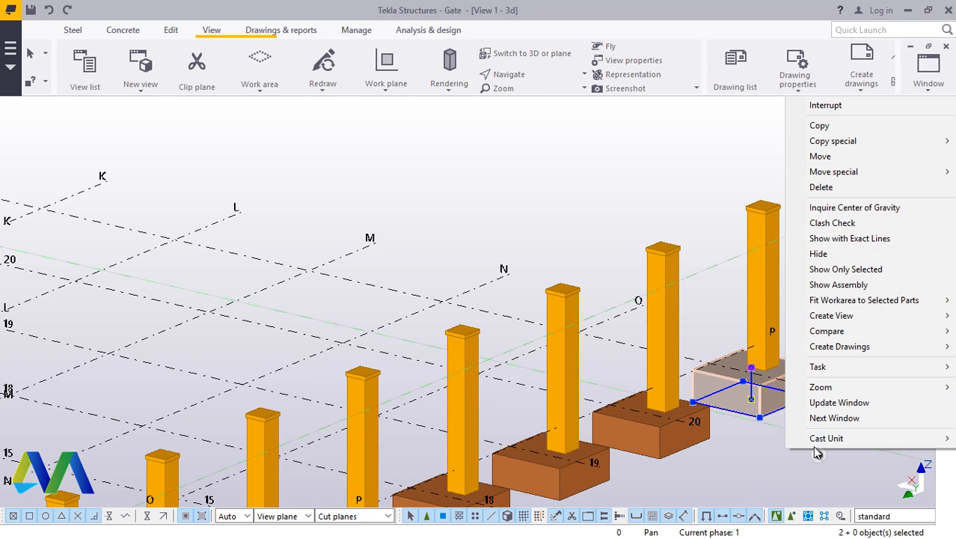
click(831, 188)
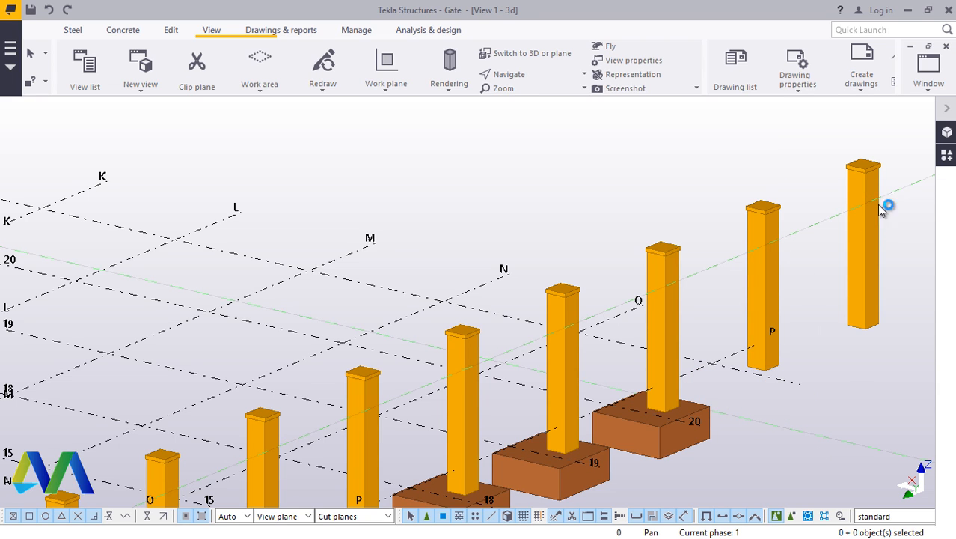
drag(794, 198, 736, 220)
right_click(628, 150)
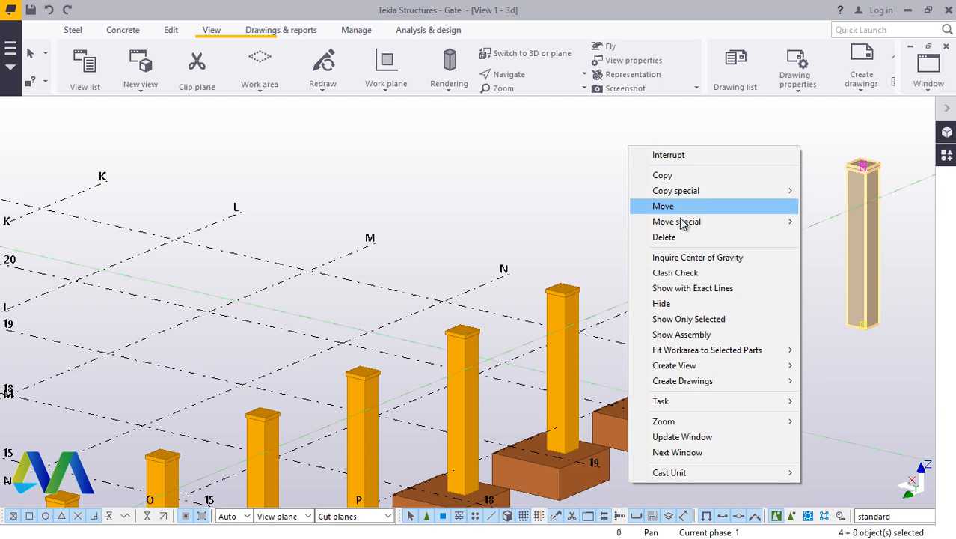
click(679, 238)
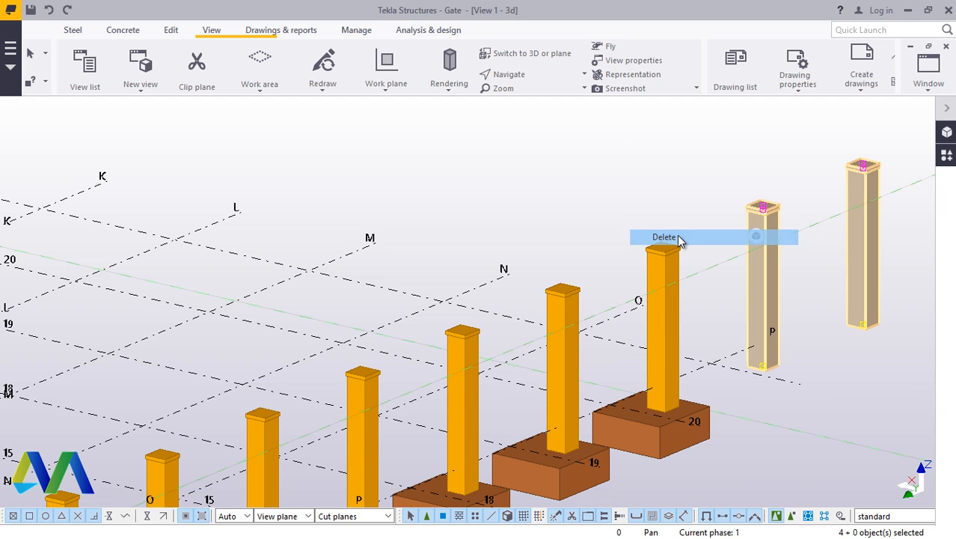
Step: Examine the end of the new pillar row and its last pillar at the P and 20 corner from the outer side
click(507, 74)
click(534, 96)
scroll(579, 359, down, 10)
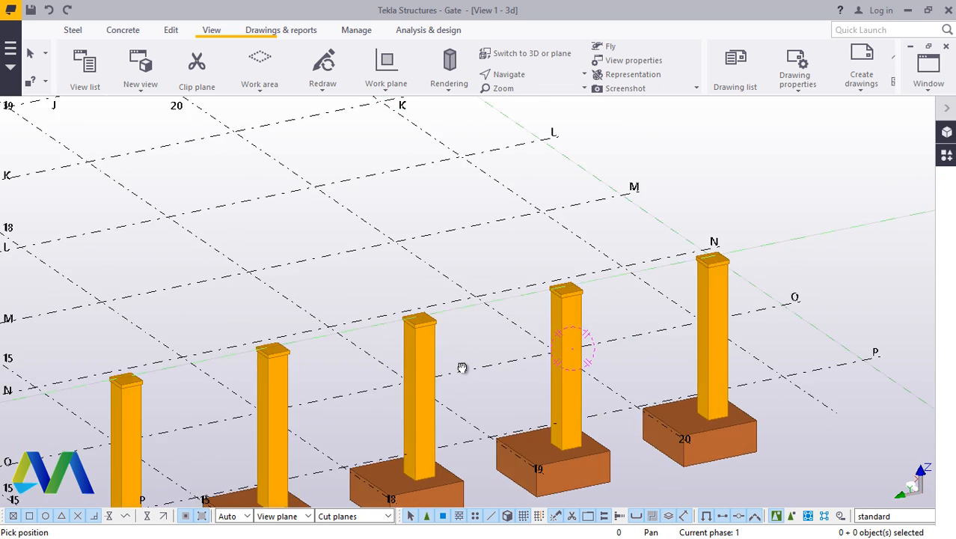
drag(545, 369, 539, 346)
scroll(480, 341, down, 4)
scroll(540, 346, up, 10)
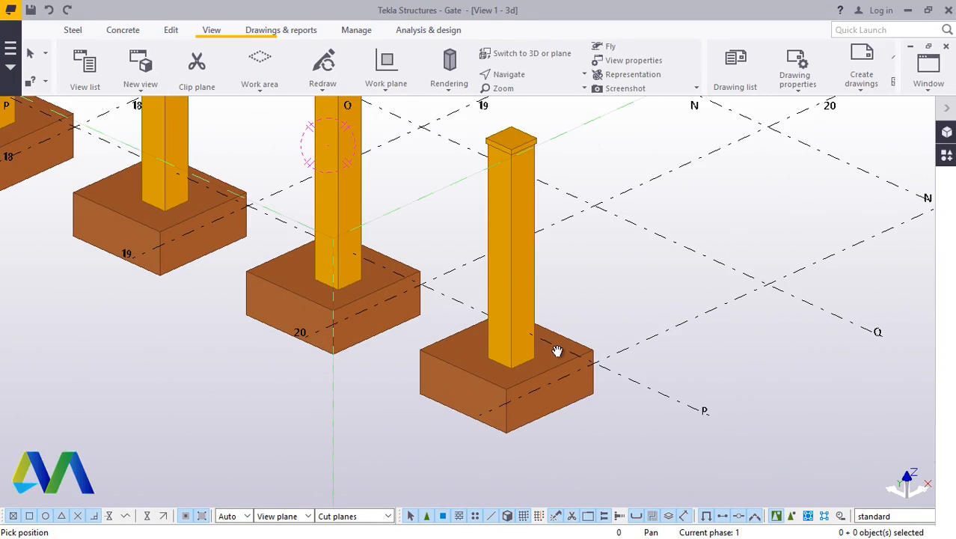
right_click(581, 258)
click(595, 266)
Step: Set up a linear copy of the last corner pillar with its cap and footing, using dX -3000, dY 0 and 19 copies
scroll(530, 145, up, 4)
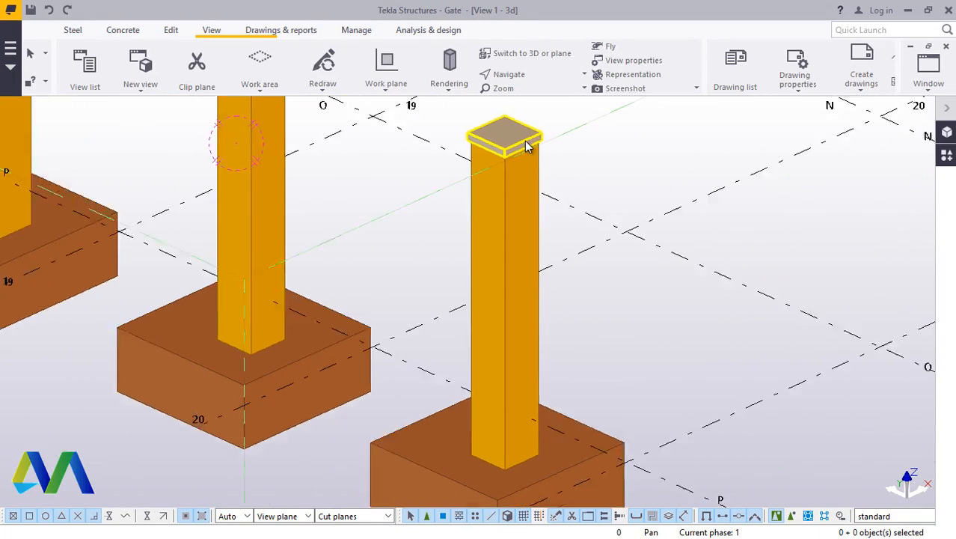
drag(608, 117, 454, 153)
scroll(576, 303, down, 4)
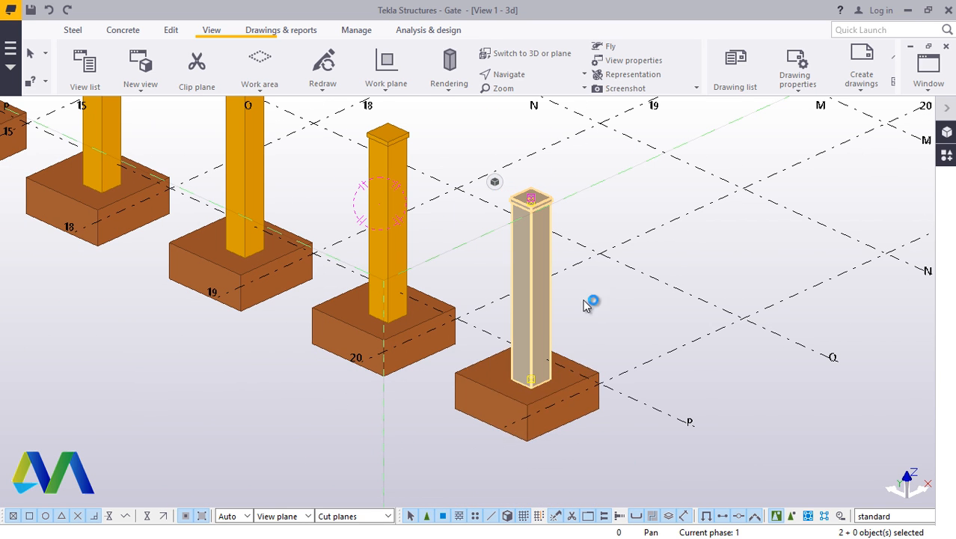
right_click(406, 425)
mouse_move(458, 133)
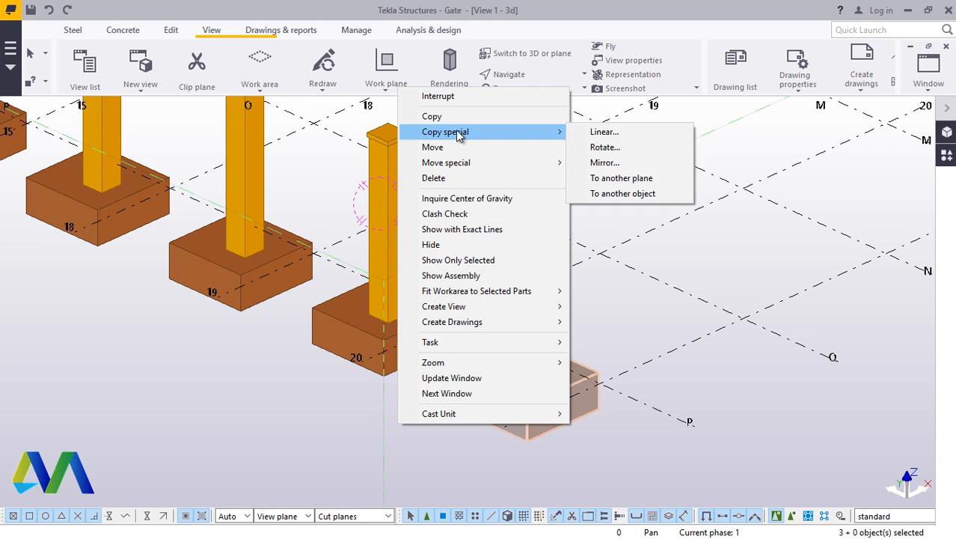
click(604, 132)
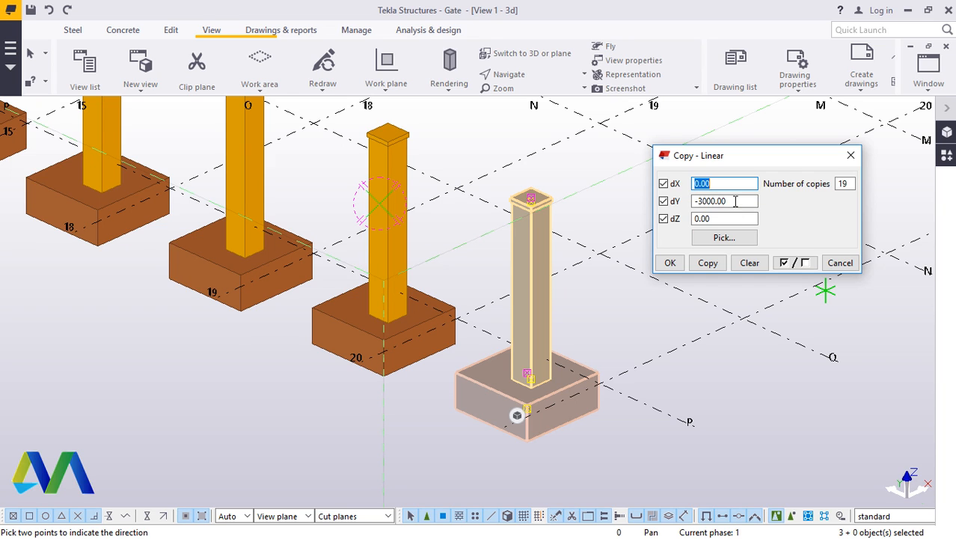
right_click(711, 208)
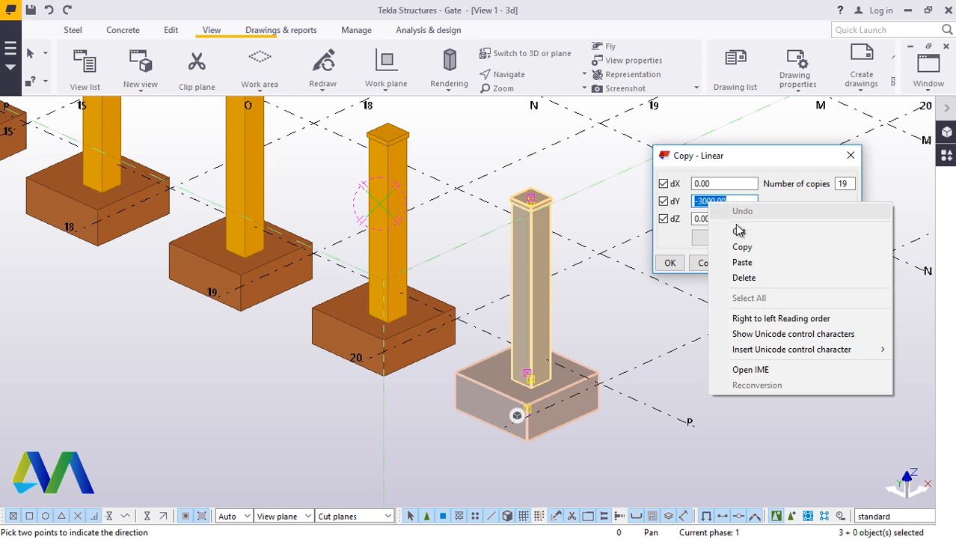
click(741, 246)
drag(717, 183, 695, 187)
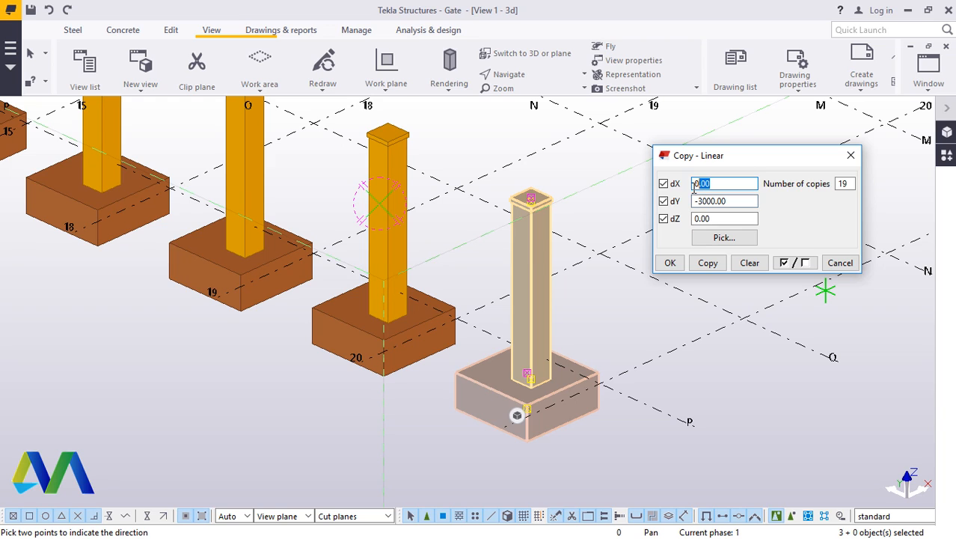
right_click(700, 186)
click(730, 242)
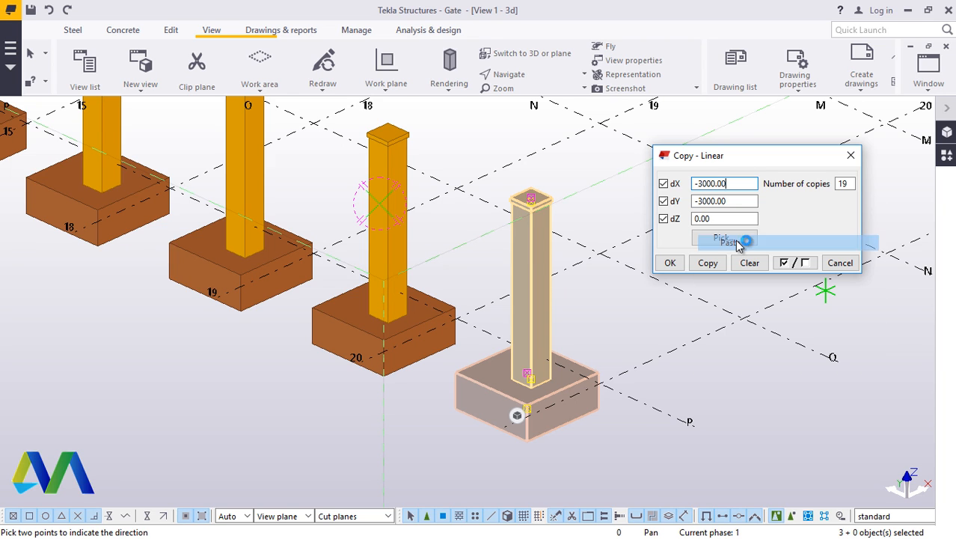
drag(727, 202, 678, 204)
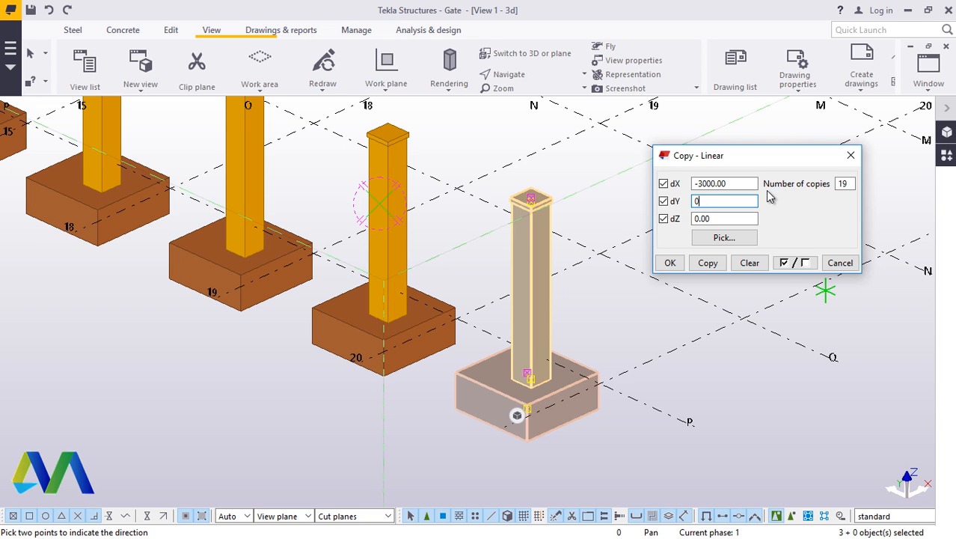
Step: Try the linear copy of the corner pillar set at dX -3000, expanding the work area, and undo the copies
click(708, 265)
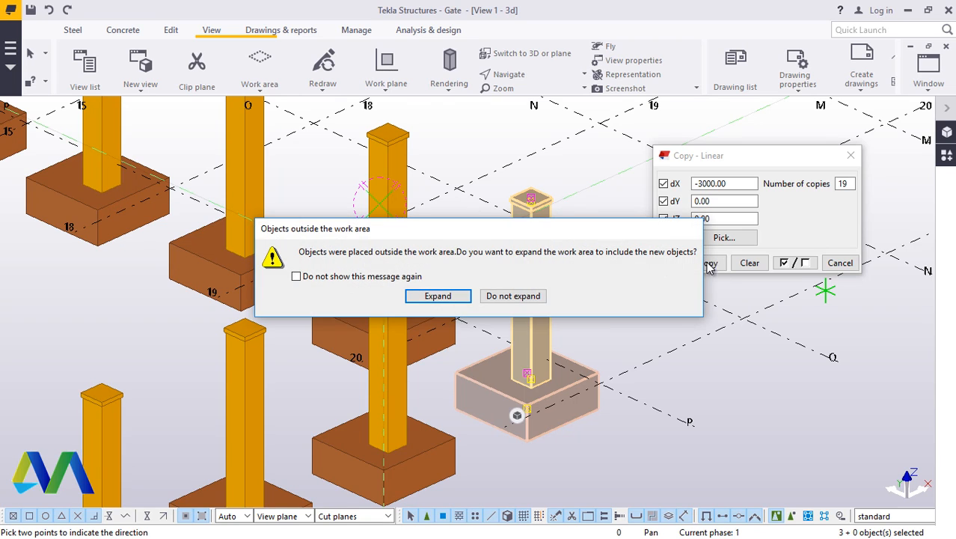
click(443, 297)
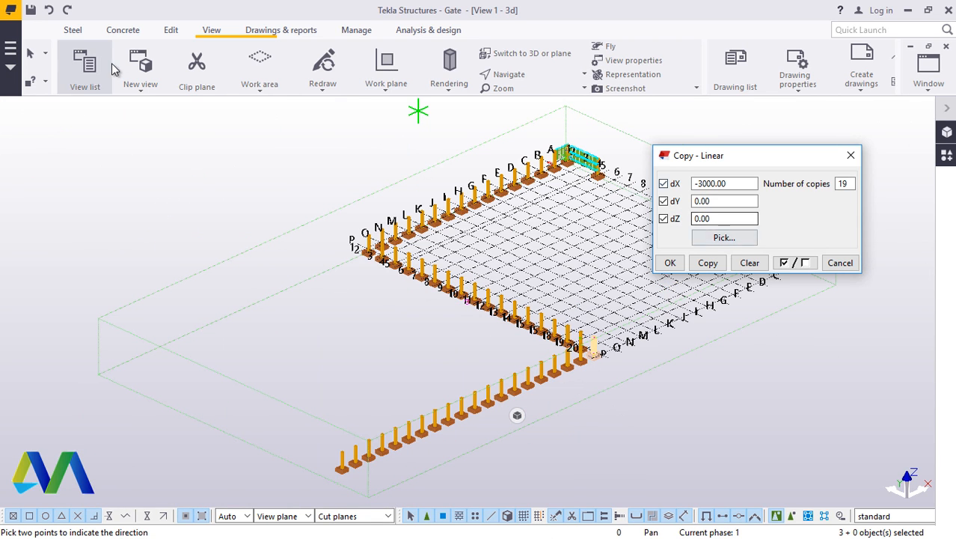
click(50, 11)
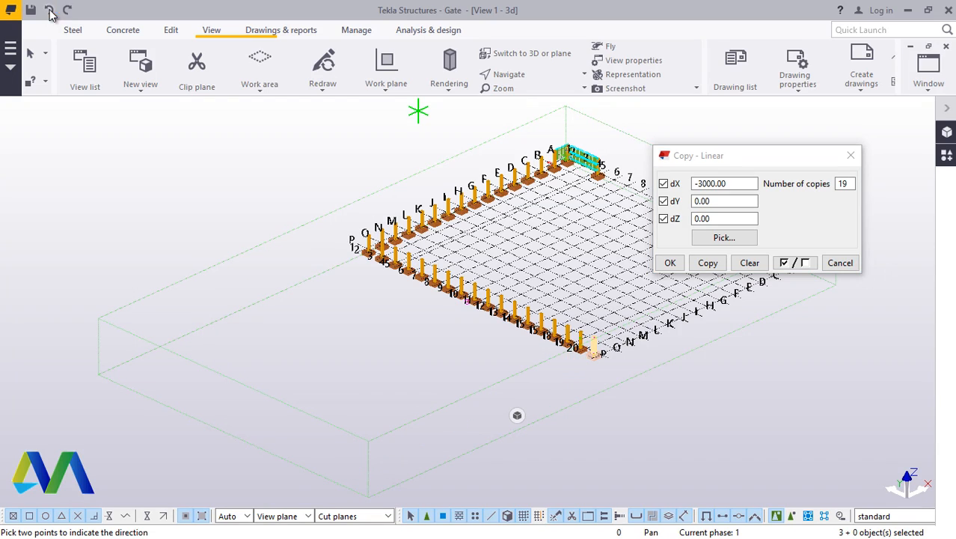
Step: Copy the corner pillar with its cap and footing linearly with dX 3000 and 19 copies, expanding the work area
click(699, 183)
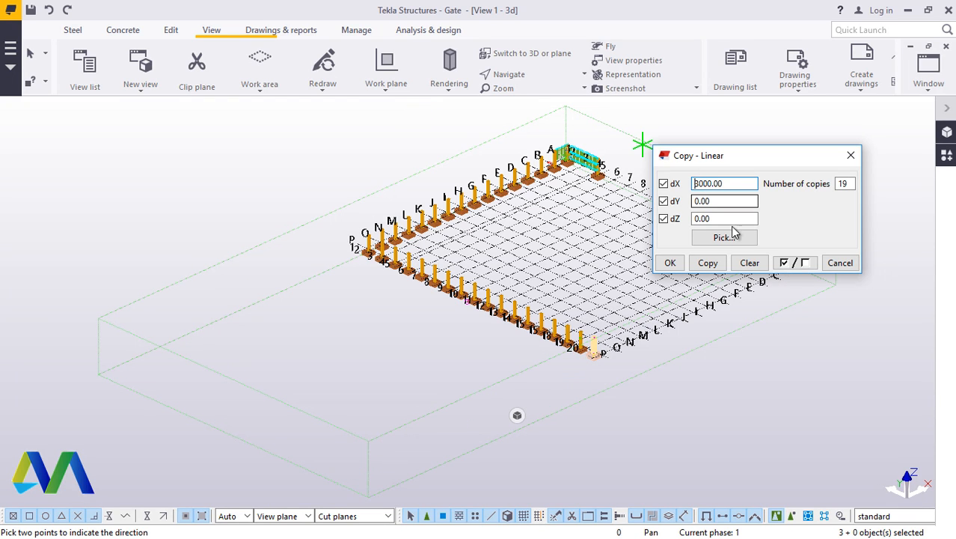
click(709, 264)
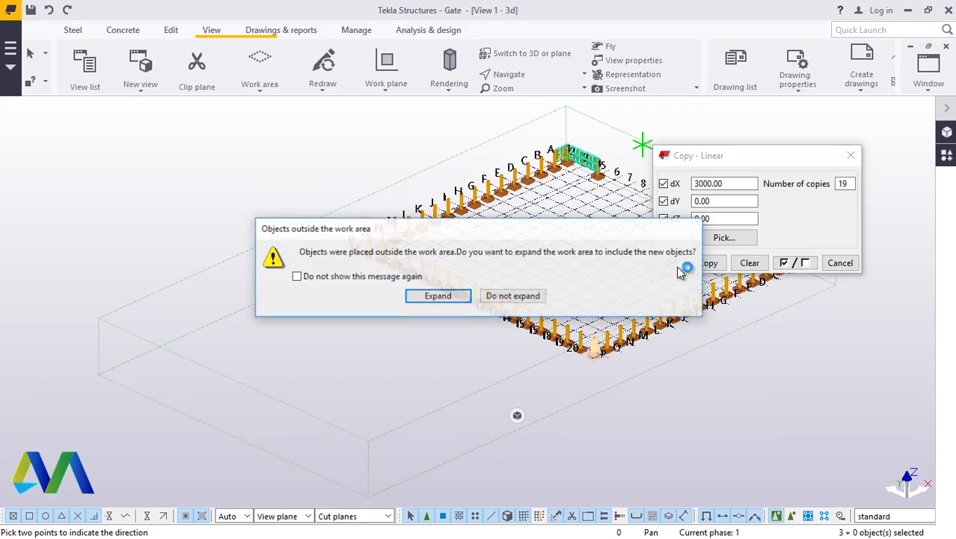
click(463, 295)
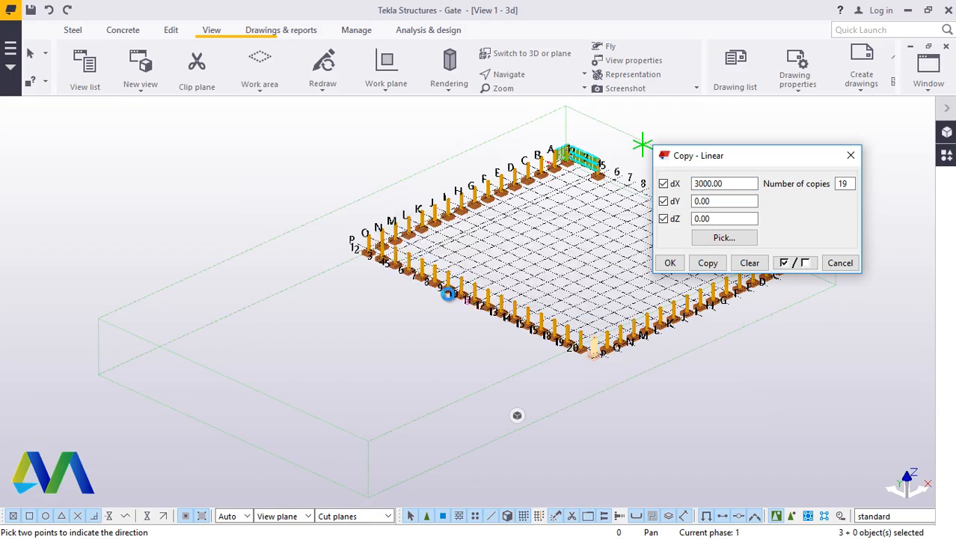
click(853, 156)
Step: Delete the four surplus pillars with their caps and footings at the end of the new row beyond grid line A
scroll(823, 228, up, 6)
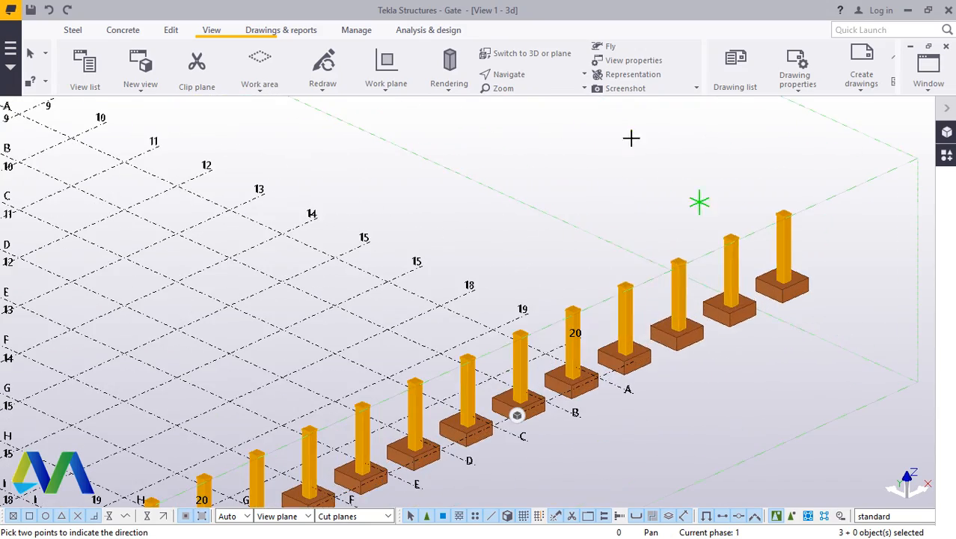
right_click(631, 137)
click(651, 142)
drag(814, 162, 627, 346)
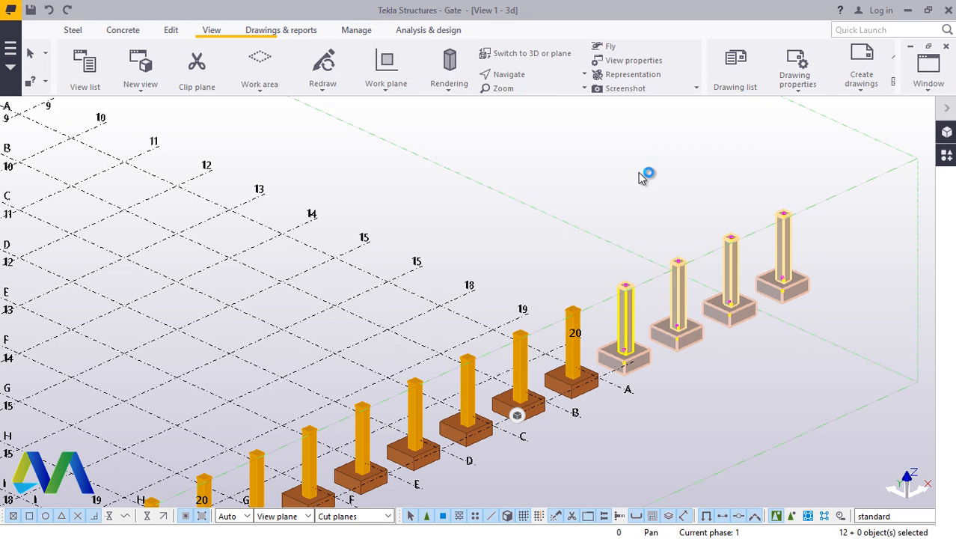
right_click(690, 231)
click(677, 263)
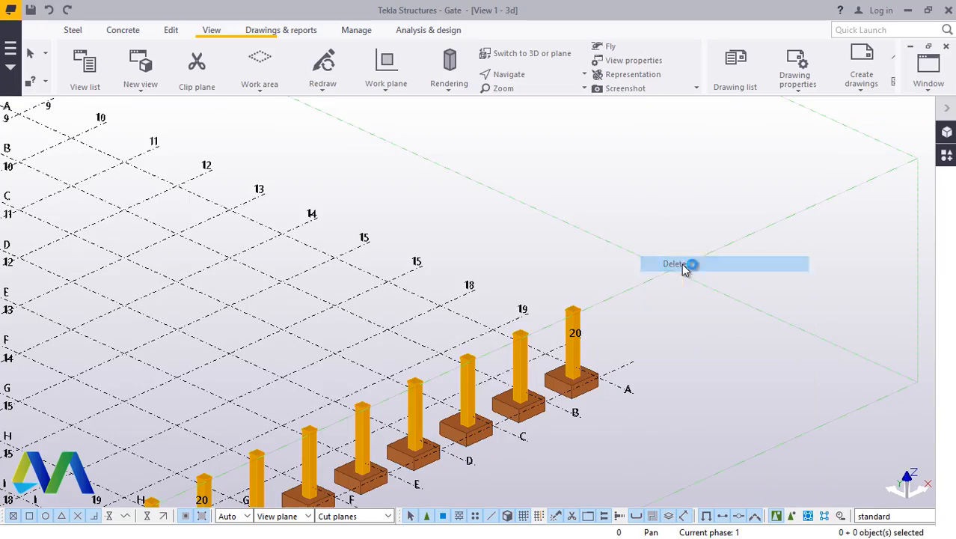
scroll(610, 361, down, 3)
scroll(576, 386, down, 3)
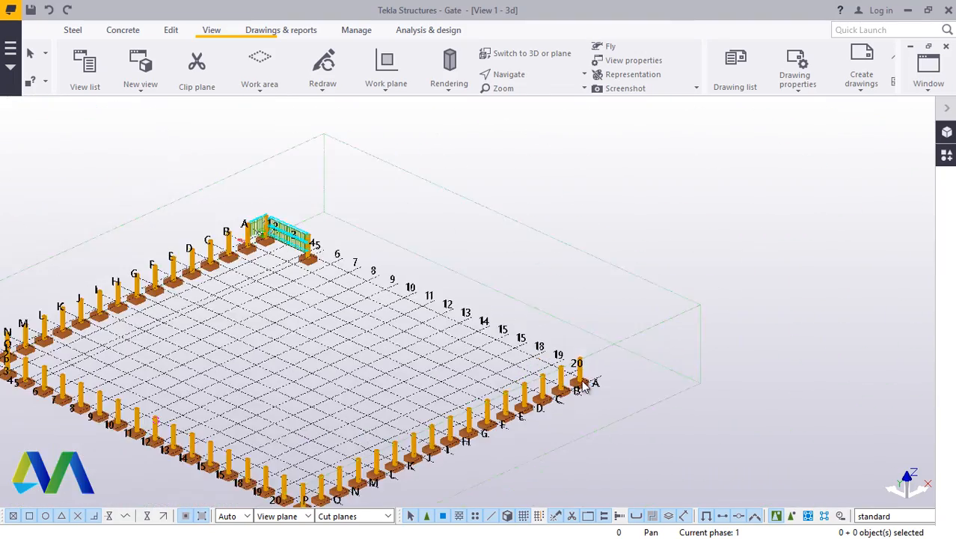
Step: Select the gate's end pillar near grid line 4 with its cap and footing and start a linear copy of it
scroll(320, 271, up, 8)
scroll(282, 225, up, 4)
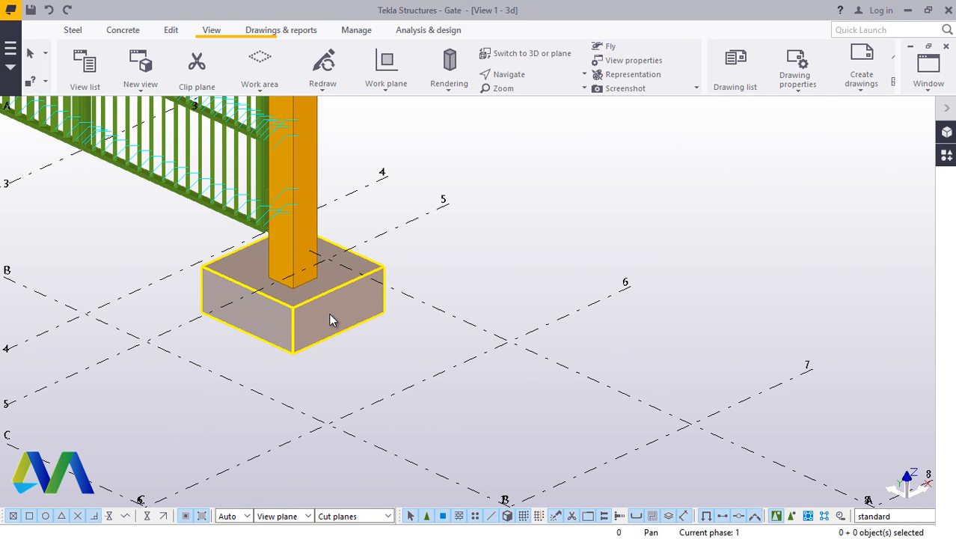
click(329, 313)
ctrl+click(317, 179)
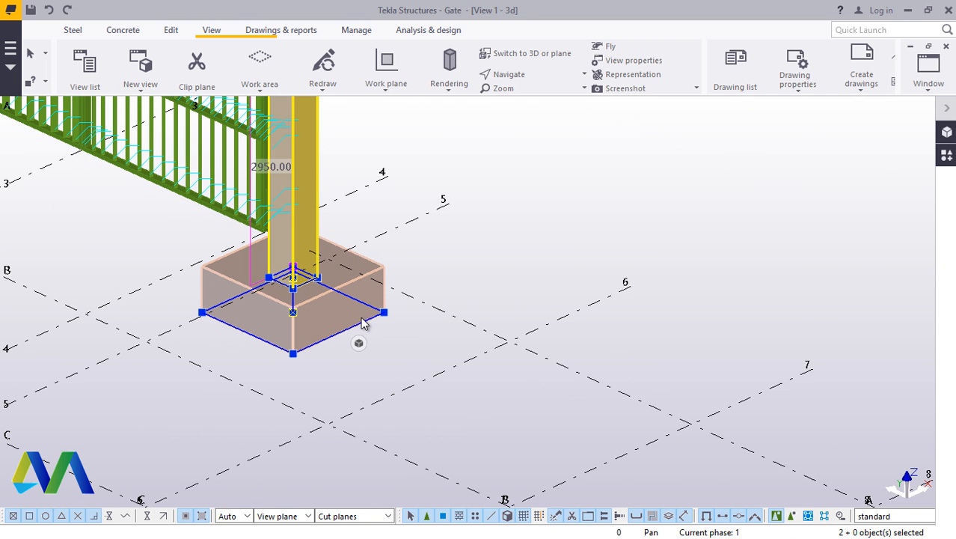
scroll(361, 322, down, 3)
scroll(341, 208, up, 5)
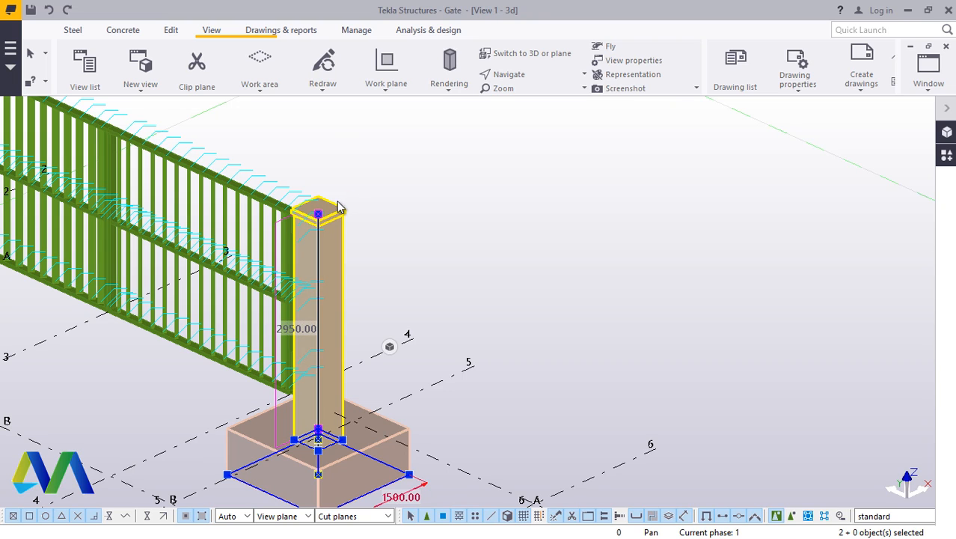
right_click(432, 164)
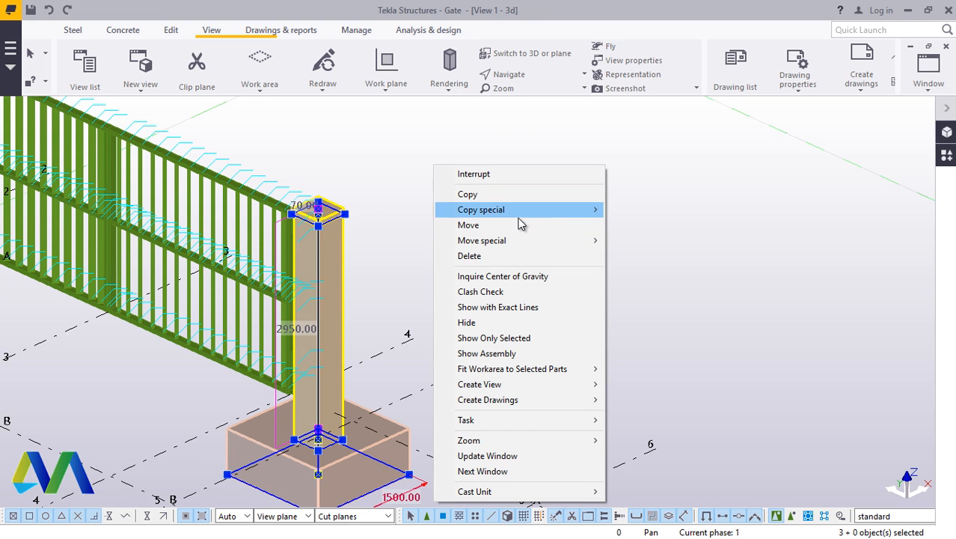
mouse_move(519, 209)
click(642, 209)
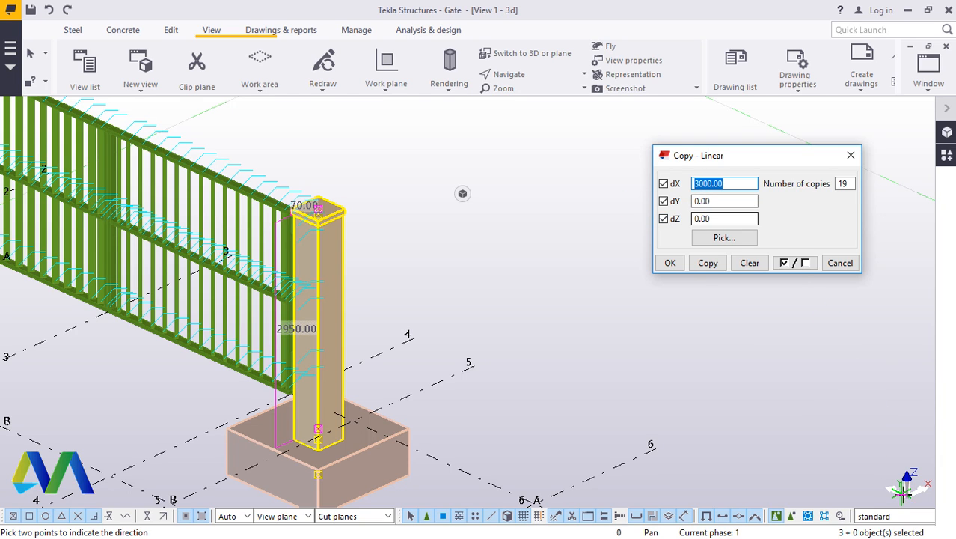
Step: Try the linear copy of the gate's end pillar with dX 0, dY 3000 and 19 copies, and undo the copies
right_click(724, 184)
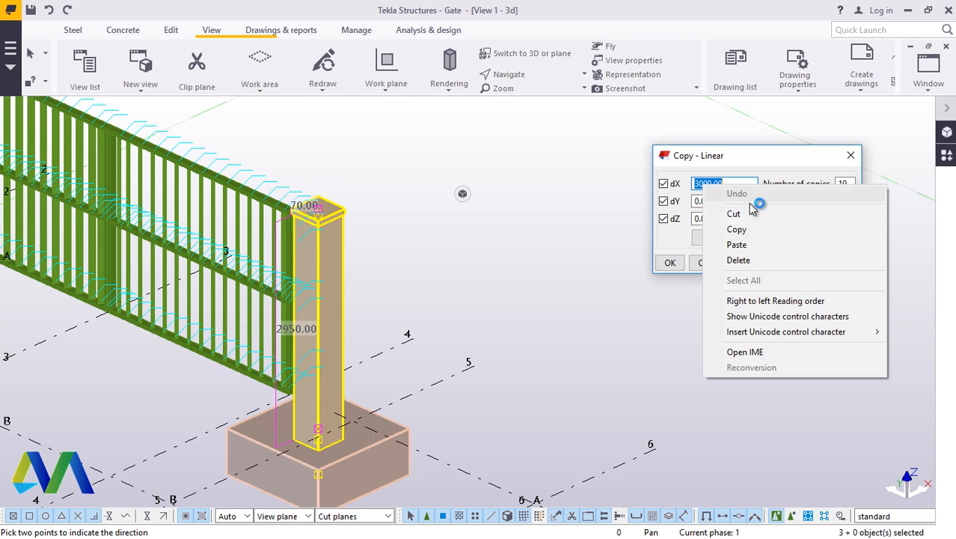
click(732, 230)
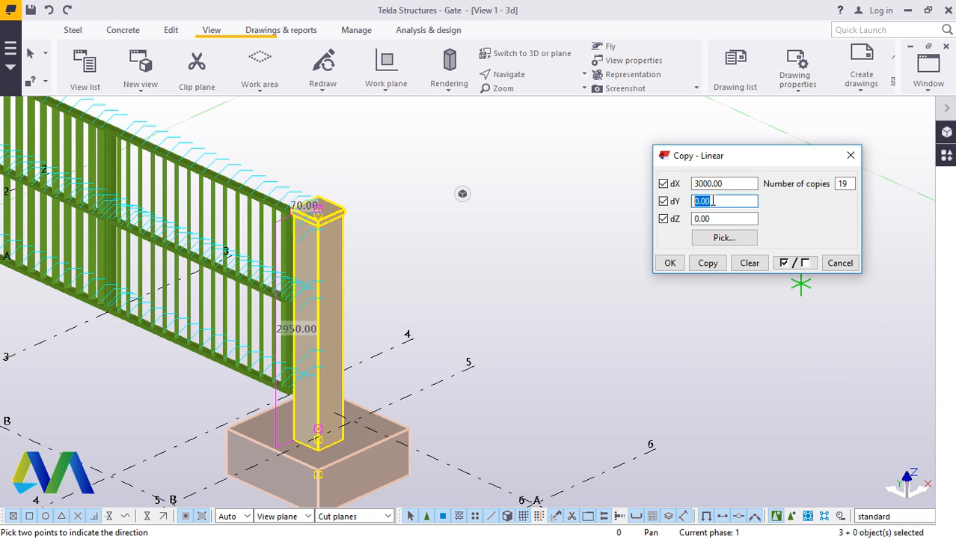
right_click(713, 201)
click(748, 259)
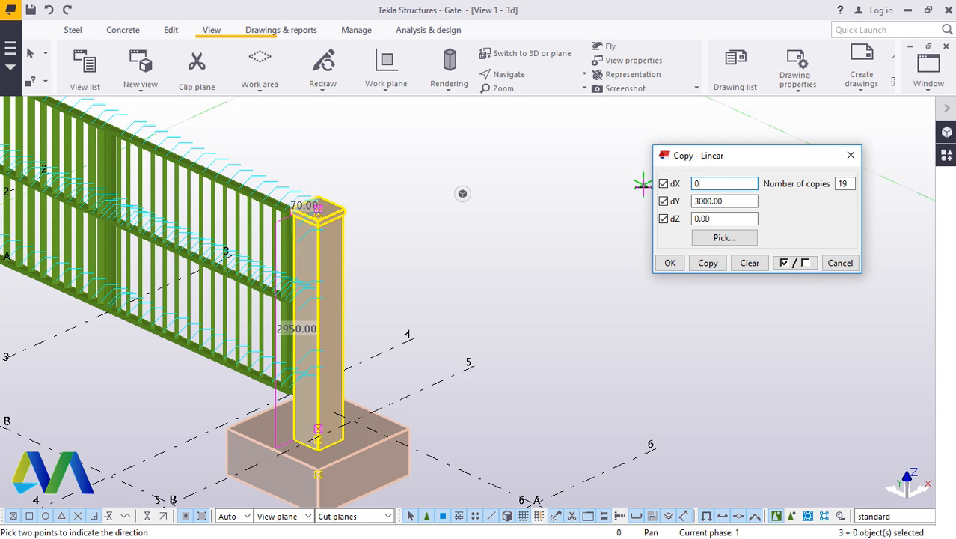
click(708, 263)
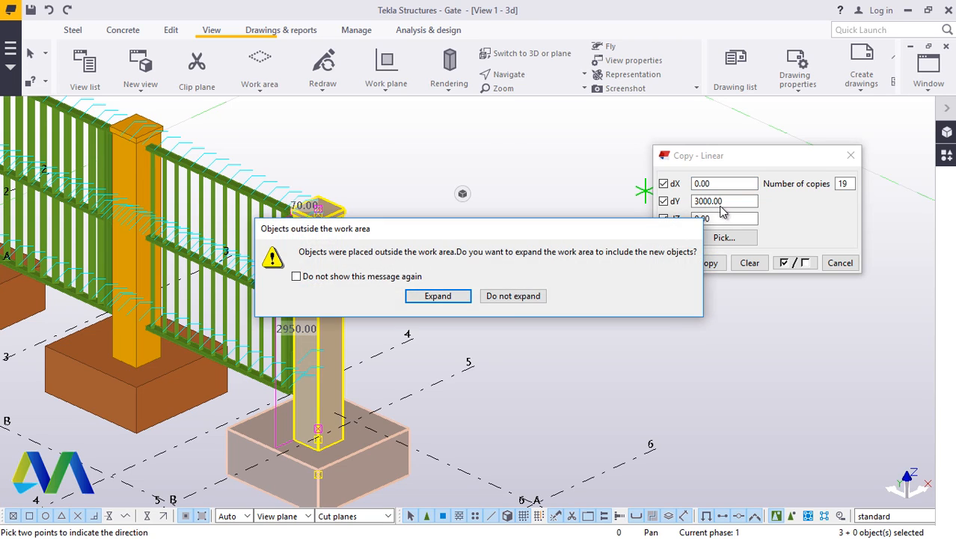
click(509, 298)
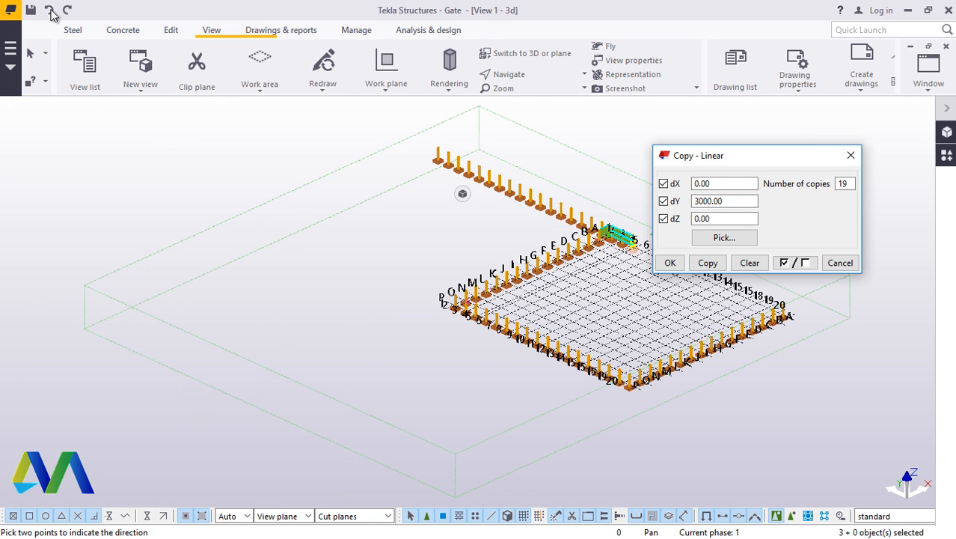
Step: Copy the gate's end pillar with its cap and footing along grid line A using dX 0, dY -3000 and 16 copies
click(697, 202)
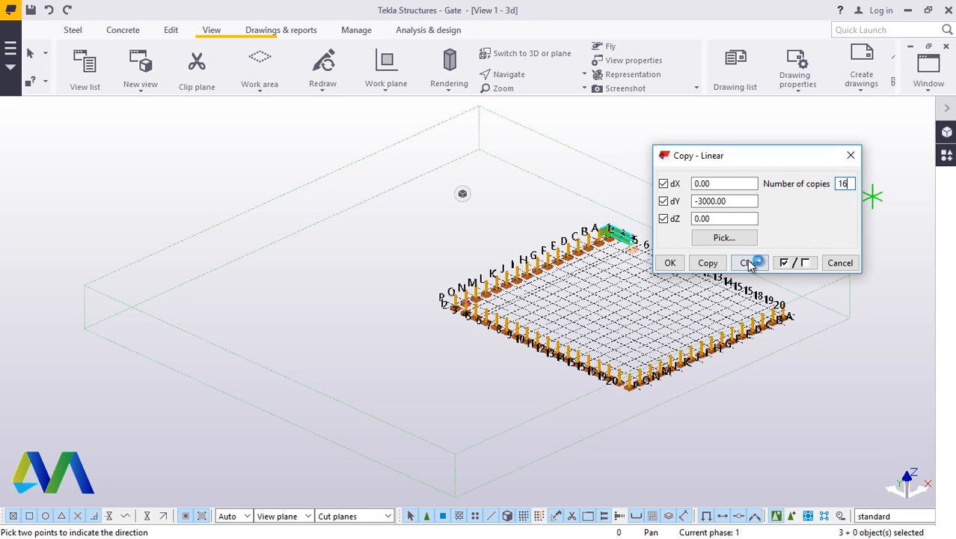
click(706, 262)
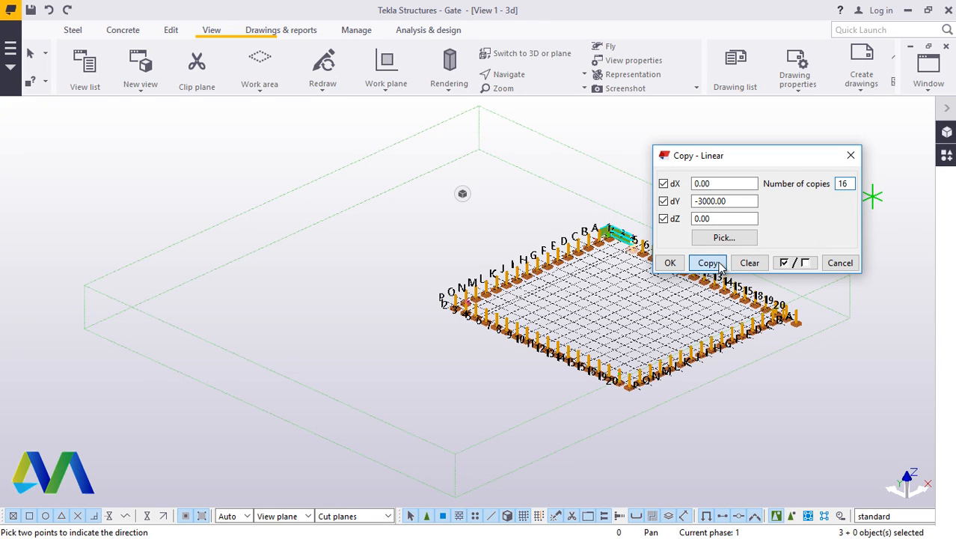
click(670, 263)
Step: Delete the outermost surplus pillar with its cap and footing beyond the A and 20 corner
scroll(807, 309, up, 6)
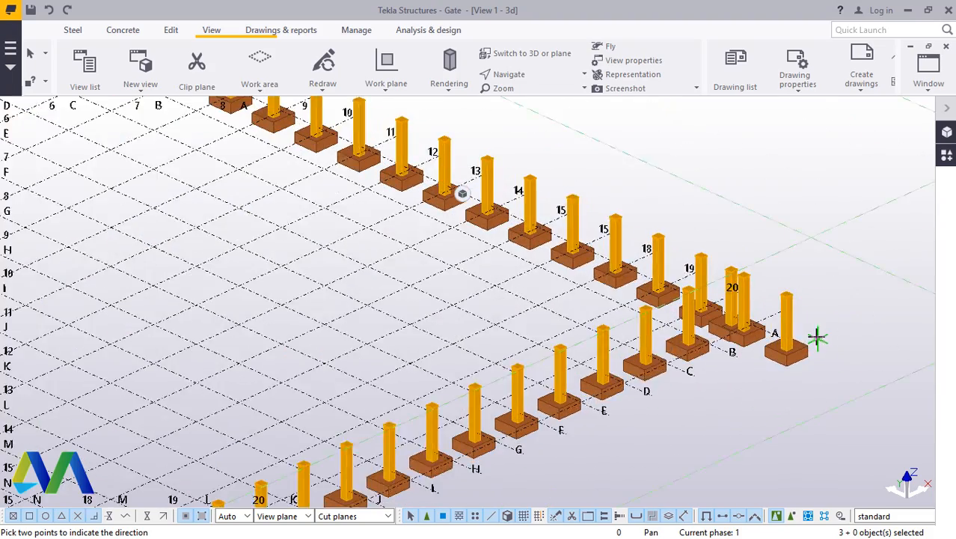
scroll(817, 339, up, 2)
scroll(780, 340, up, 2)
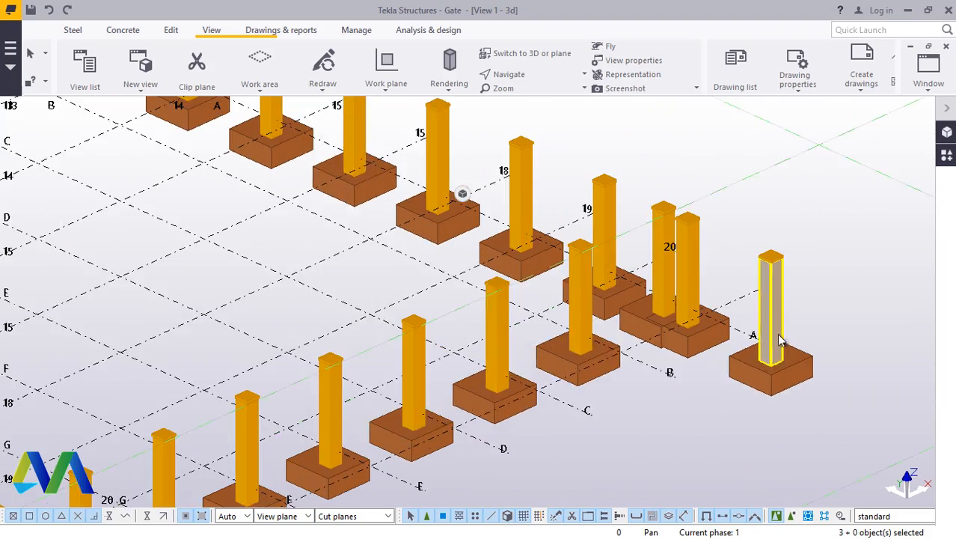
scroll(779, 341, up, 1)
drag(754, 388, 764, 383)
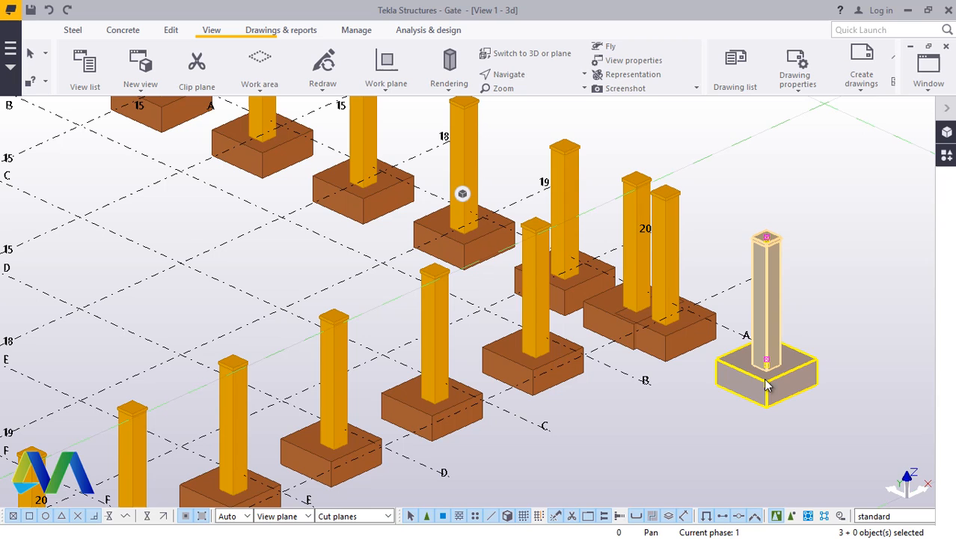
right_click(805, 225)
click(845, 271)
Step: Delete the overlapping capped pillar and its footing at the A and 20 corner that belong to the row along grid line 20
scroll(634, 204, up, 1)
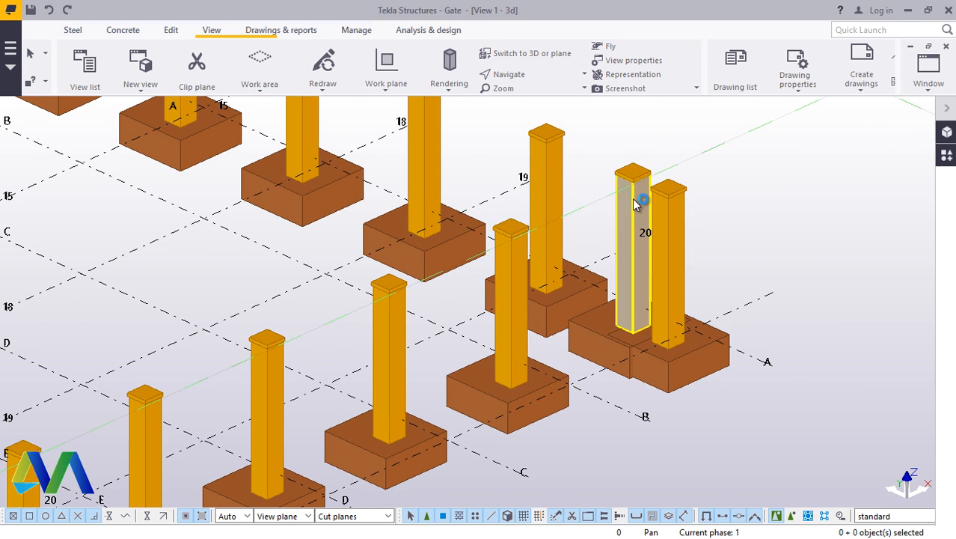
scroll(635, 204, up, 2)
click(621, 203)
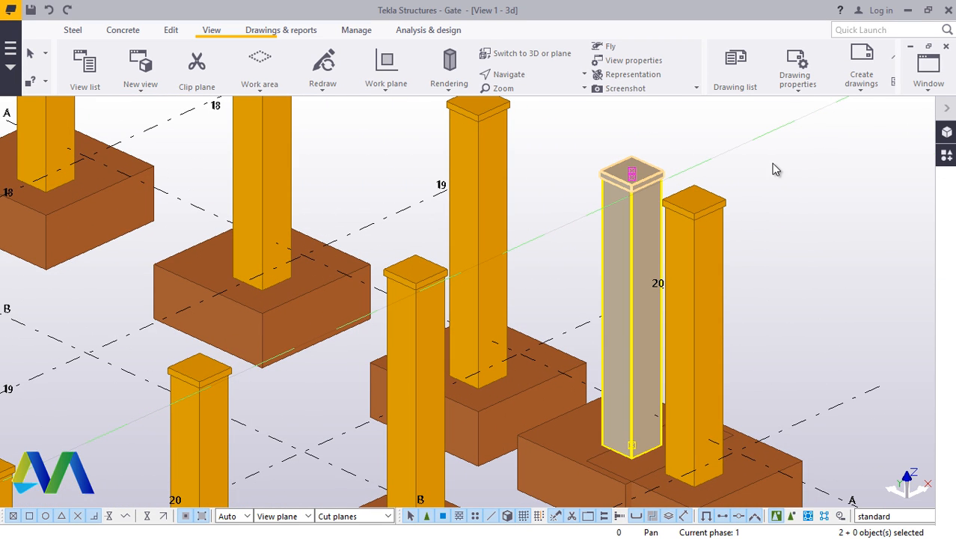
right_click(771, 163)
click(833, 251)
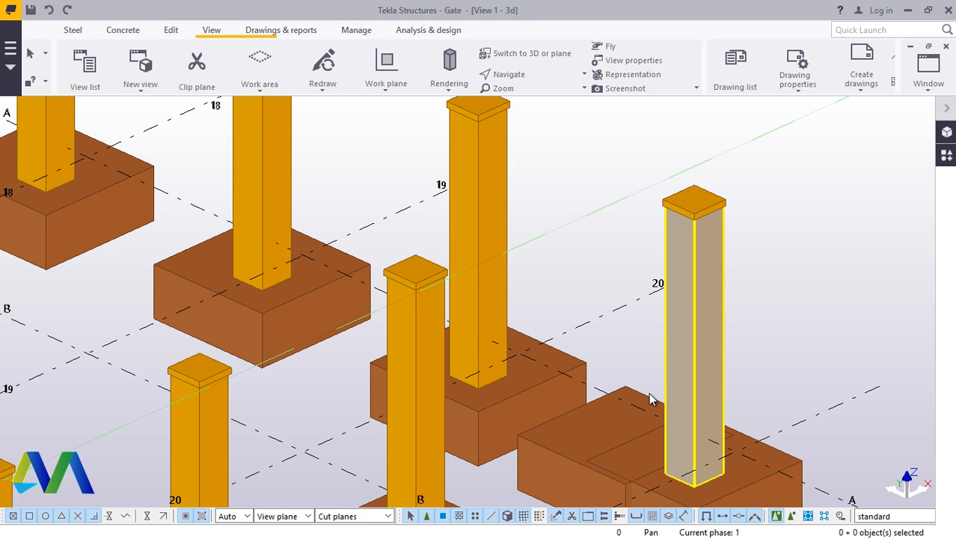
click(602, 416)
right_click(592, 131)
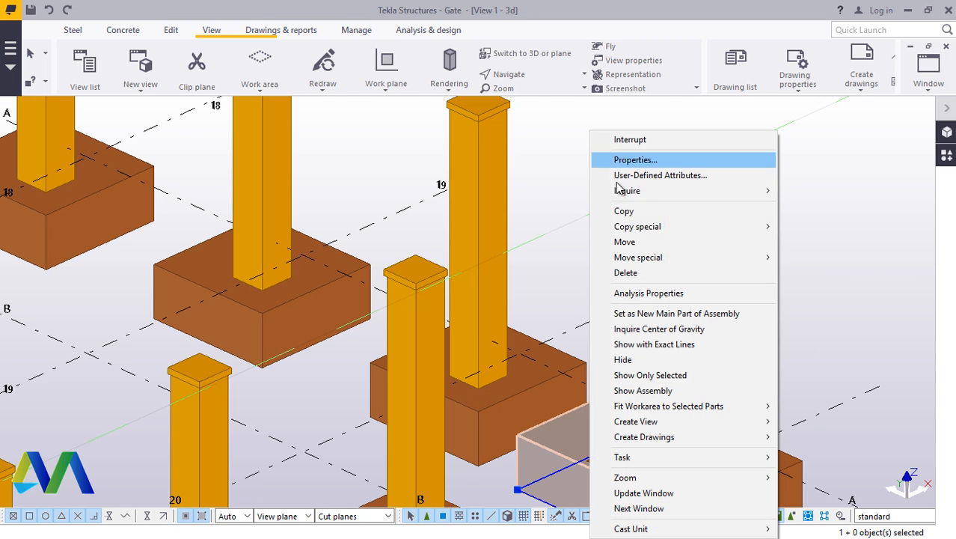
click(627, 273)
scroll(711, 312, down, 4)
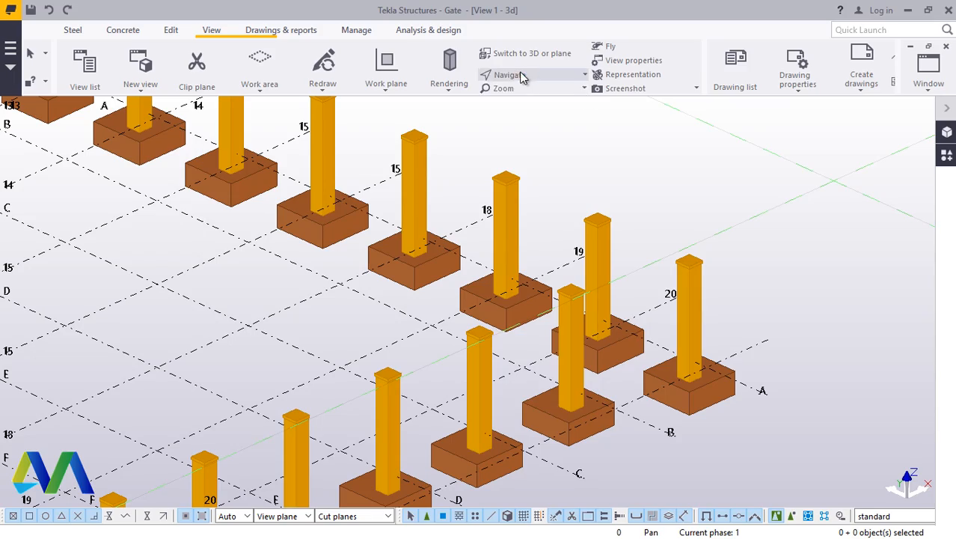
Step: Examine the column and pad footing alignment along grid line P around grid lines 1 to 3
click(522, 75)
click(524, 97)
drag(514, 294, 658, 299)
scroll(658, 299, down, 5)
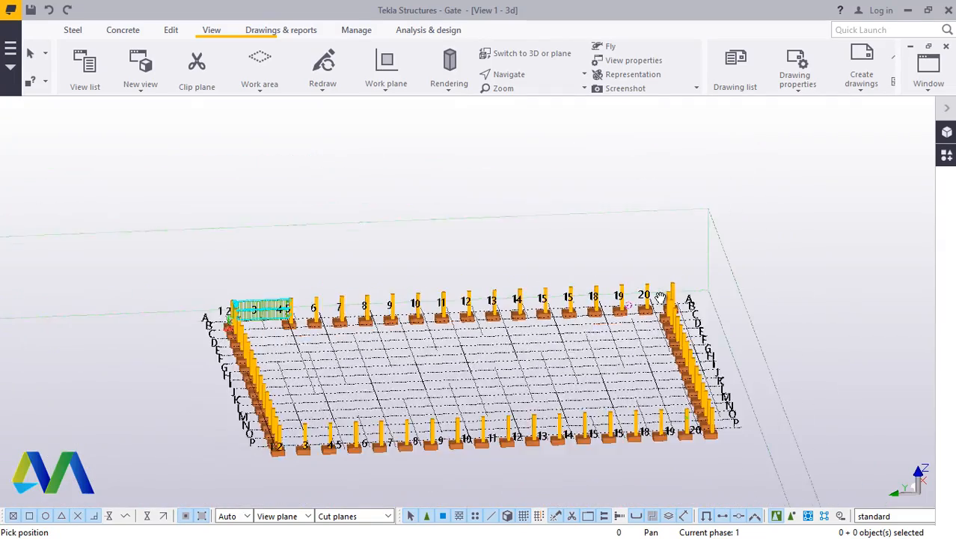
scroll(446, 470, up, 8)
scroll(348, 385, up, 5)
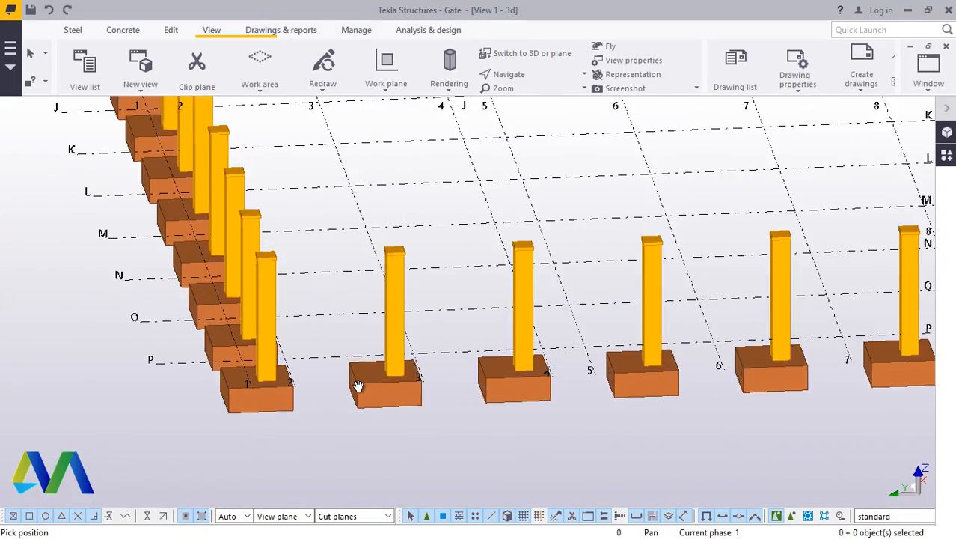
mouse_move(393, 369)
ctrl+middle_down()
mouse_move(410, 351)
mouse_move(403, 358)
ctrl+middle_up()
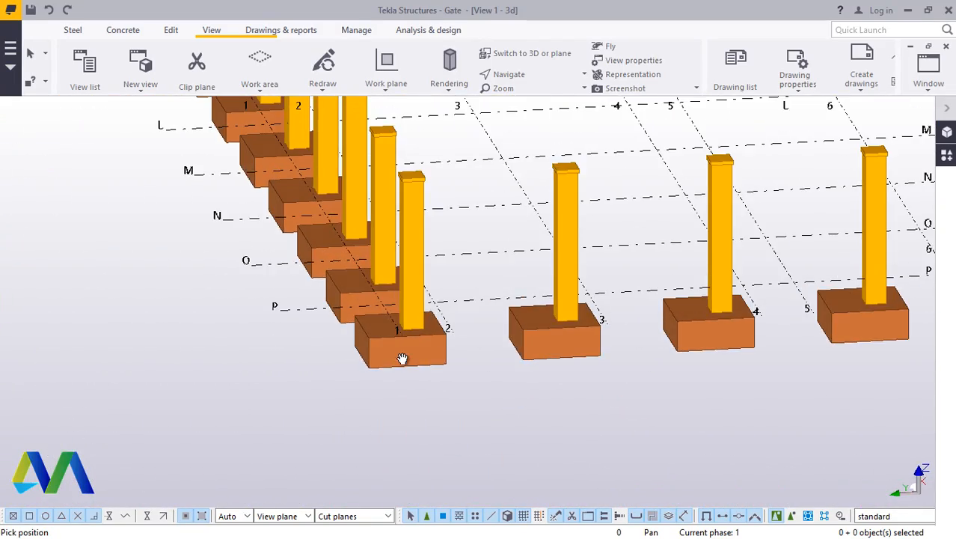
scroll(583, 360, up, 8)
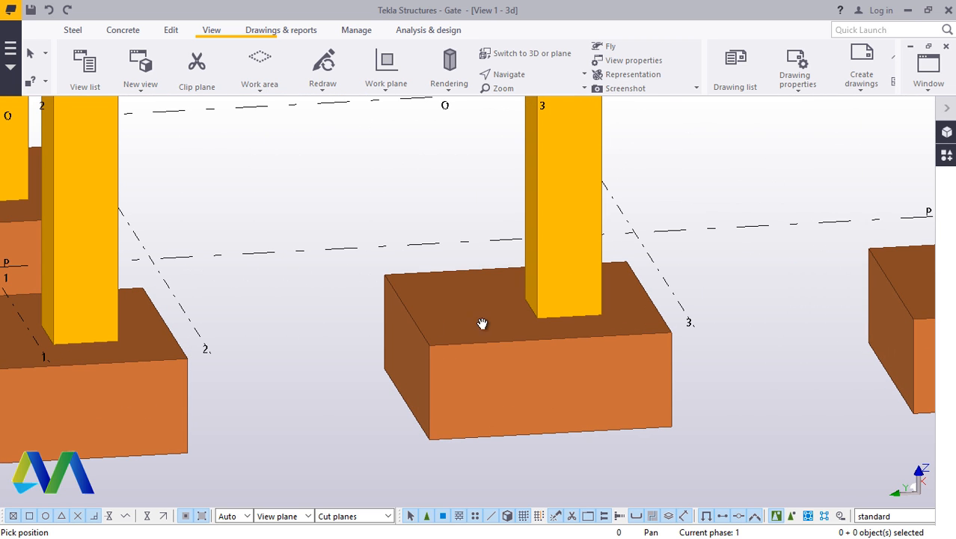
right_click(320, 314)
click(350, 93)
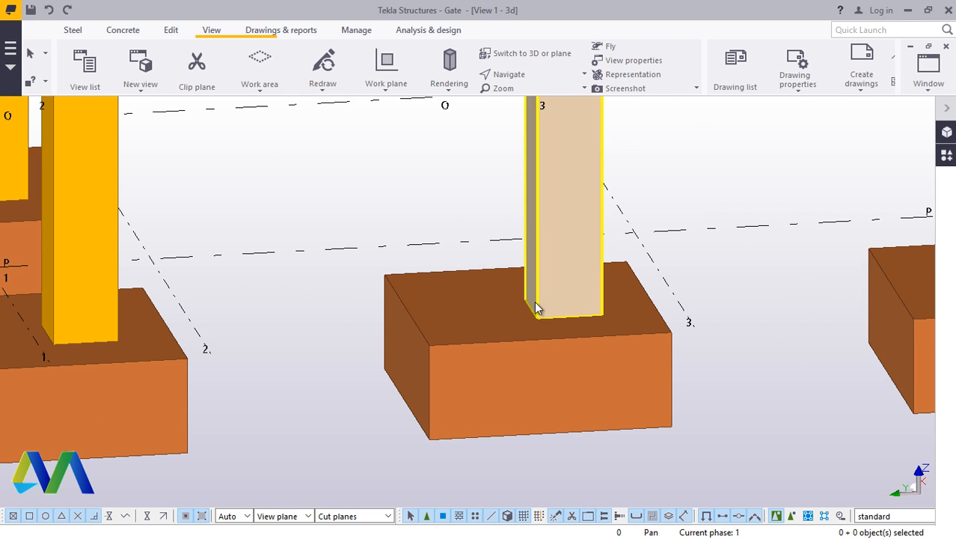
scroll(458, 380, down, 1)
scroll(459, 377, down, 2)
scroll(538, 320, up, 2)
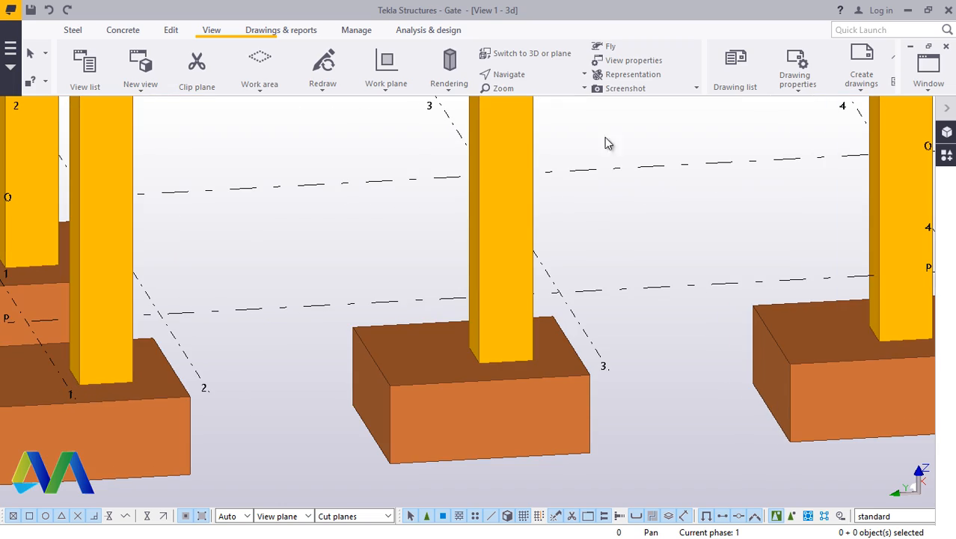
Step: Open the position properties of the pad footing at the intersection of grid lines 3 and P
click(523, 74)
click(531, 94)
drag(477, 342, 570, 416)
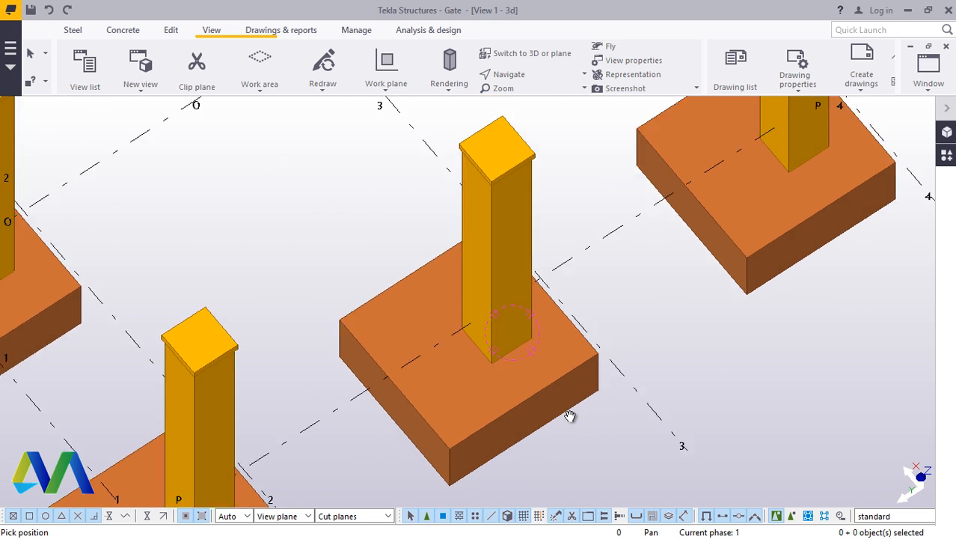
scroll(570, 416, down, 2)
right_click(373, 241)
click(389, 253)
click(484, 399)
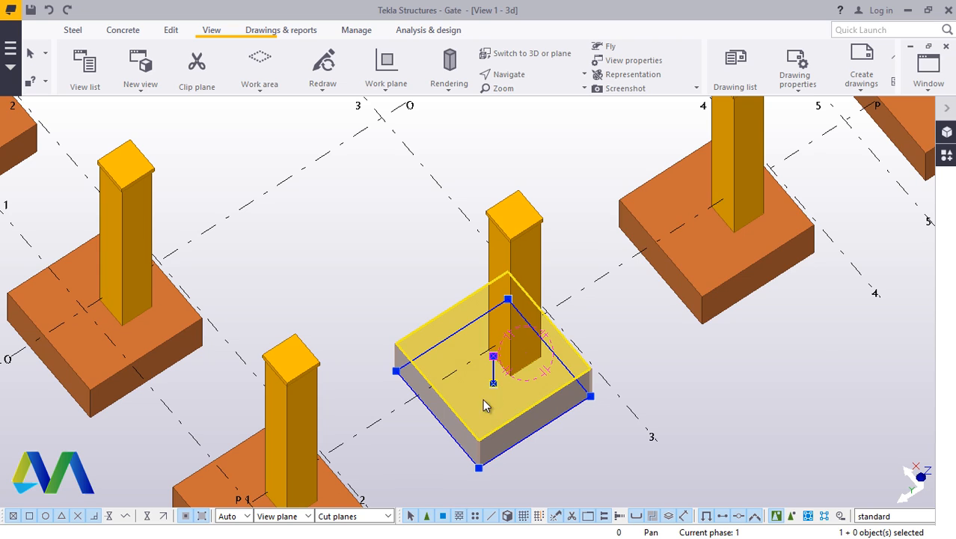
double_click(512, 428)
click(689, 204)
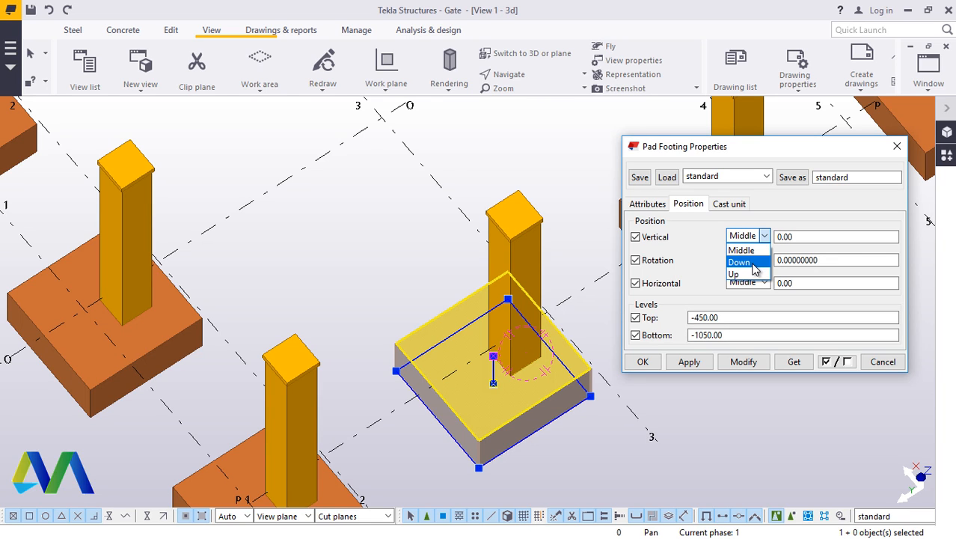
Step: Try the Down and Up vertical positions on the 3-P pad footing, and return it to Middle
click(743, 361)
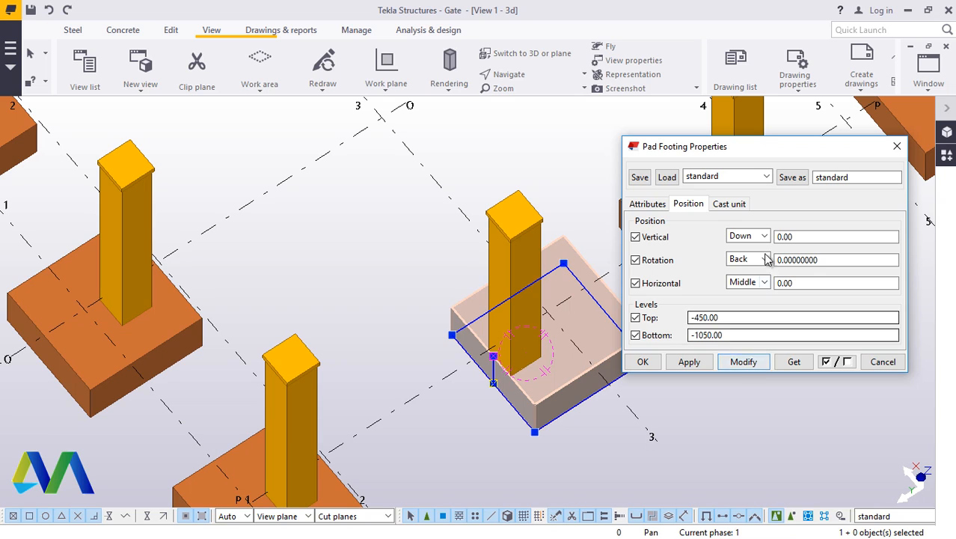
click(764, 236)
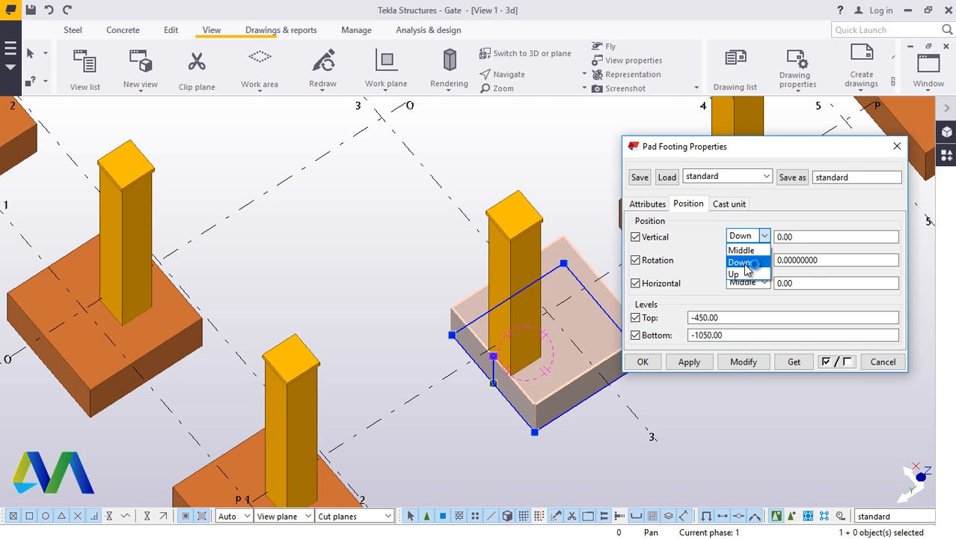
click(744, 362)
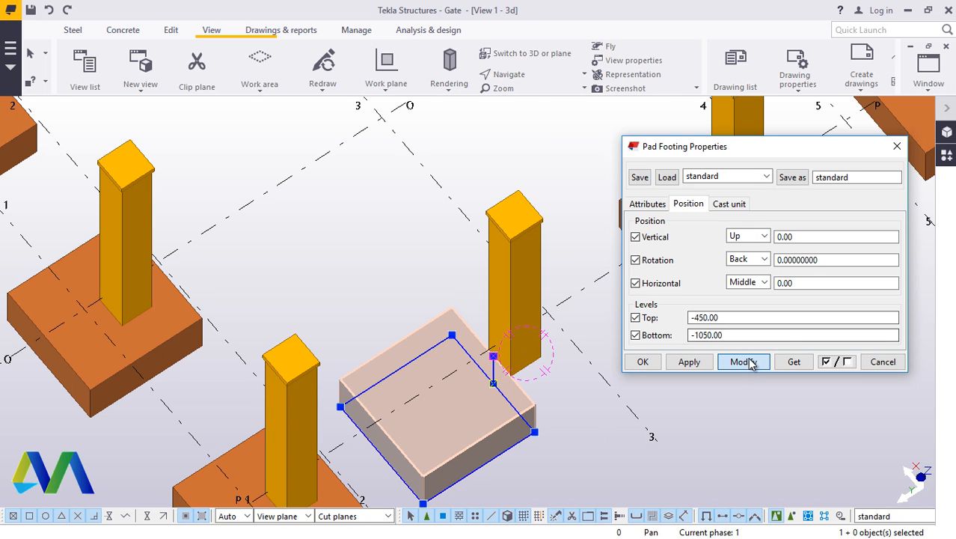
click(765, 238)
click(749, 248)
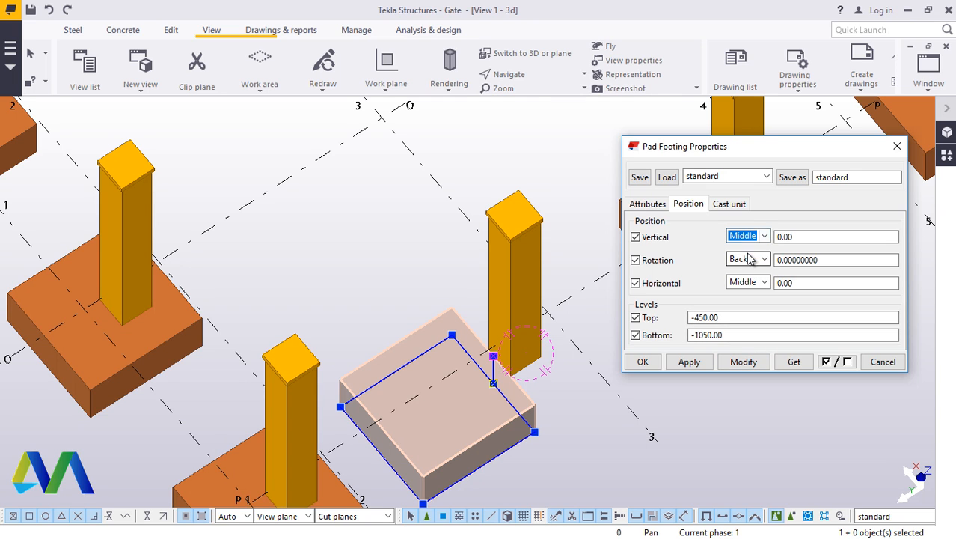
click(744, 362)
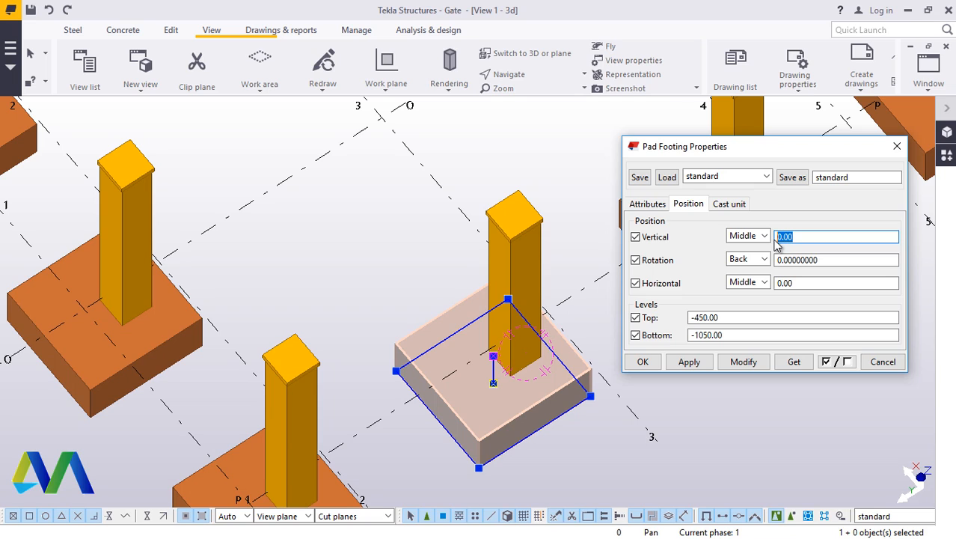
Step: Try a vertical offset of 300 on the 3-P pad footing, and set it to -300 with the Middle position
text(300)
click(744, 361)
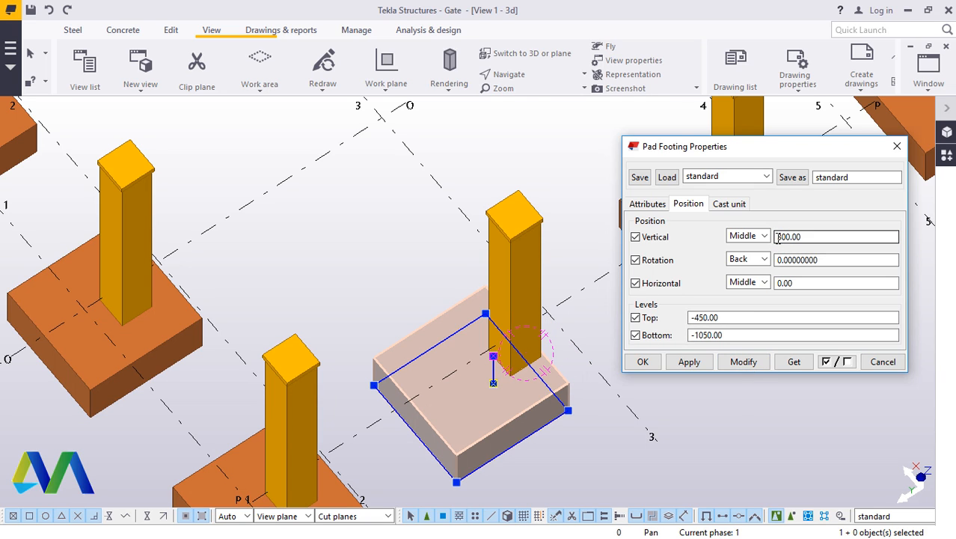
click(744, 362)
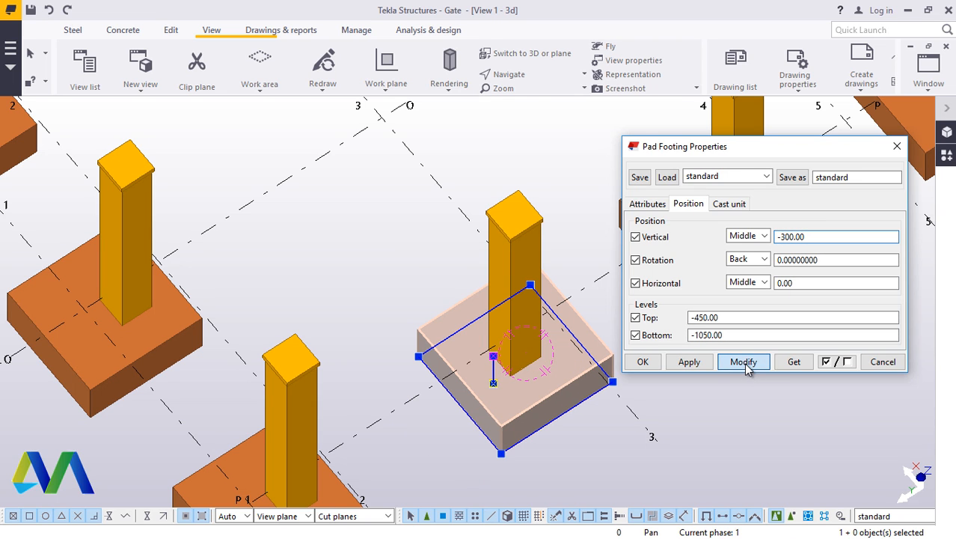
click(644, 361)
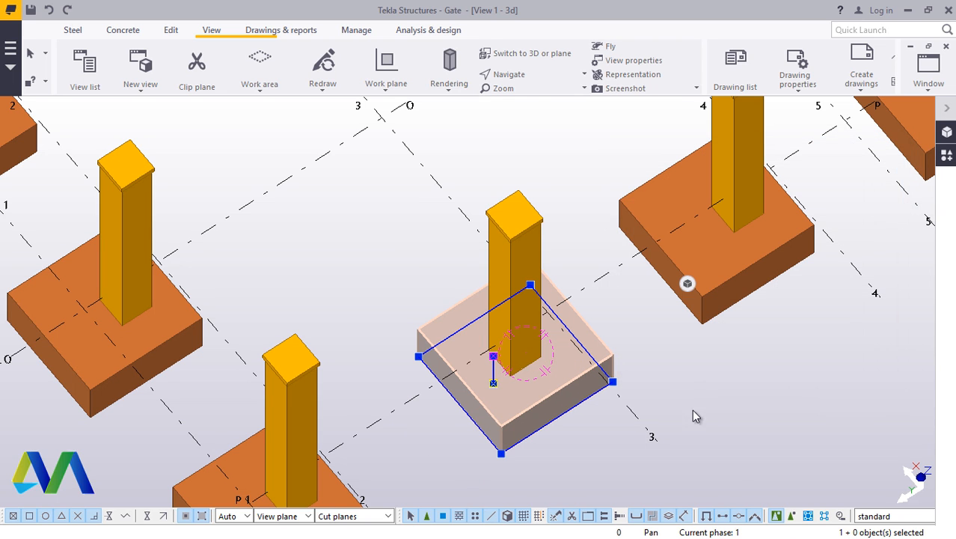
click(715, 407)
Step: Check the column placement on the 3-P pad footing and reopen the footing's position properties
scroll(514, 239, up, 2)
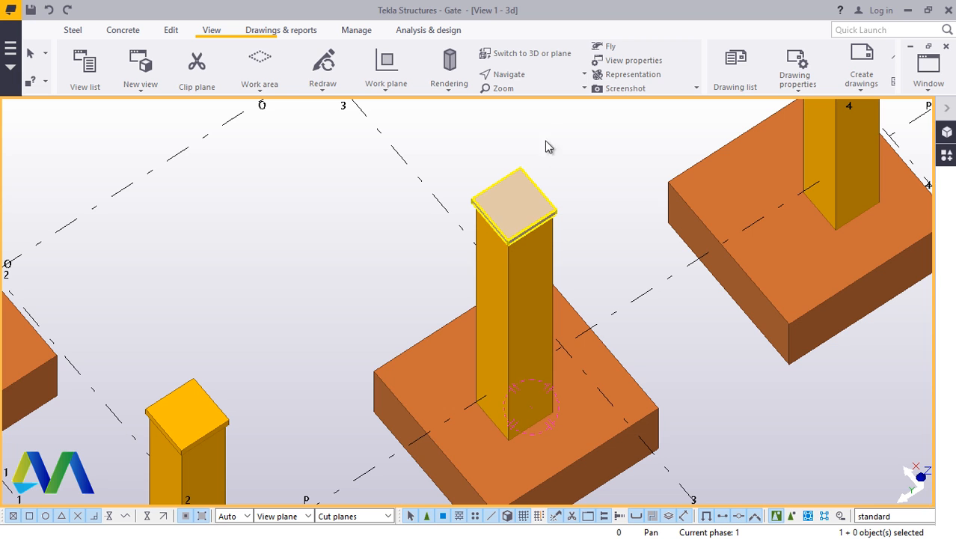
click(528, 76)
click(530, 123)
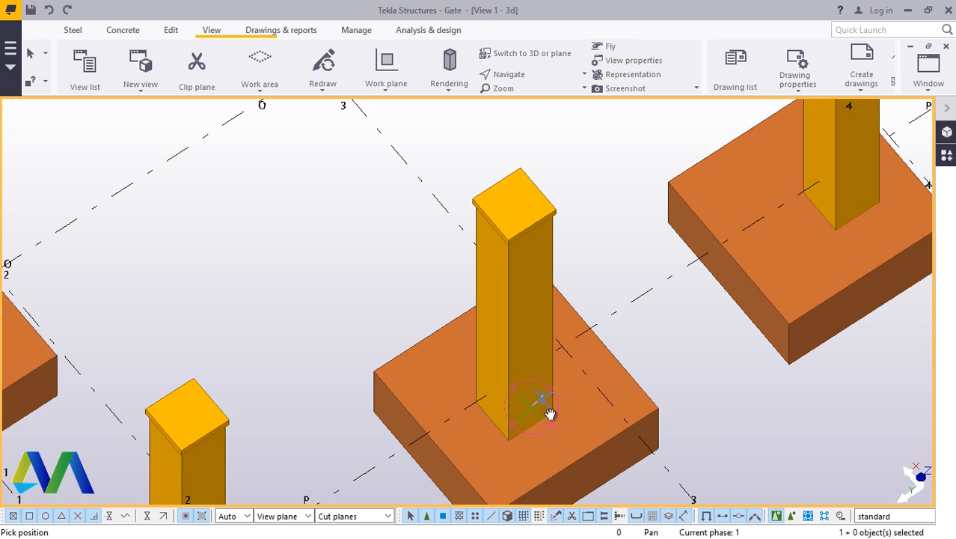
ctrl+middle_drag(550, 413, 438, 363)
right_click(413, 232)
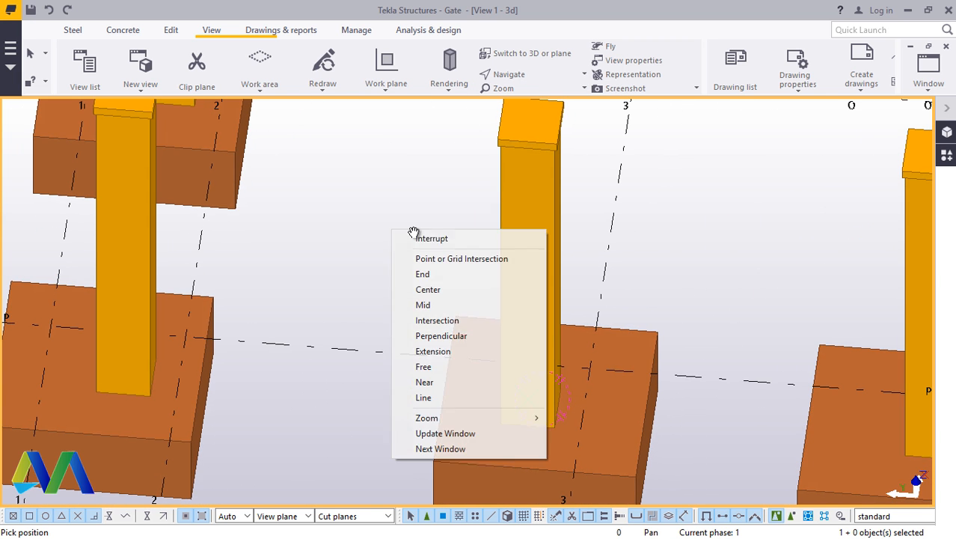
click(438, 240)
double_click(631, 410)
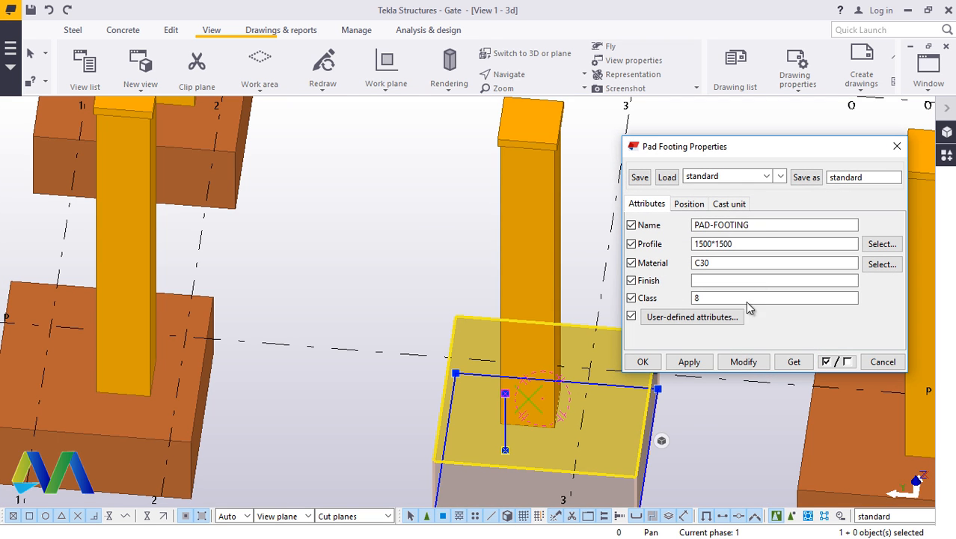
click(689, 205)
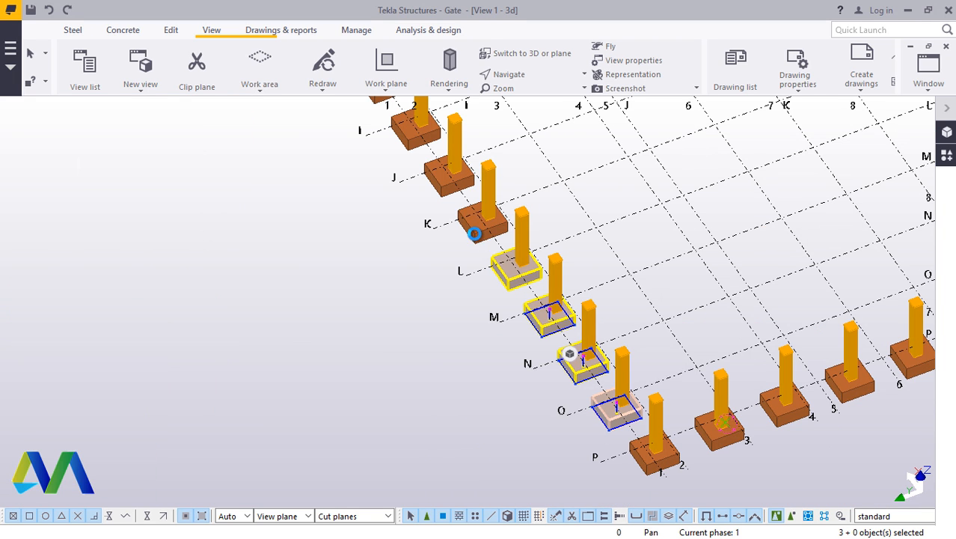
Step: Set the vertical offset of all pad footings in the row beside grid line 1, from B to O, to -200 with the Middle position
shift+click(474, 233)
shift+click(446, 181)
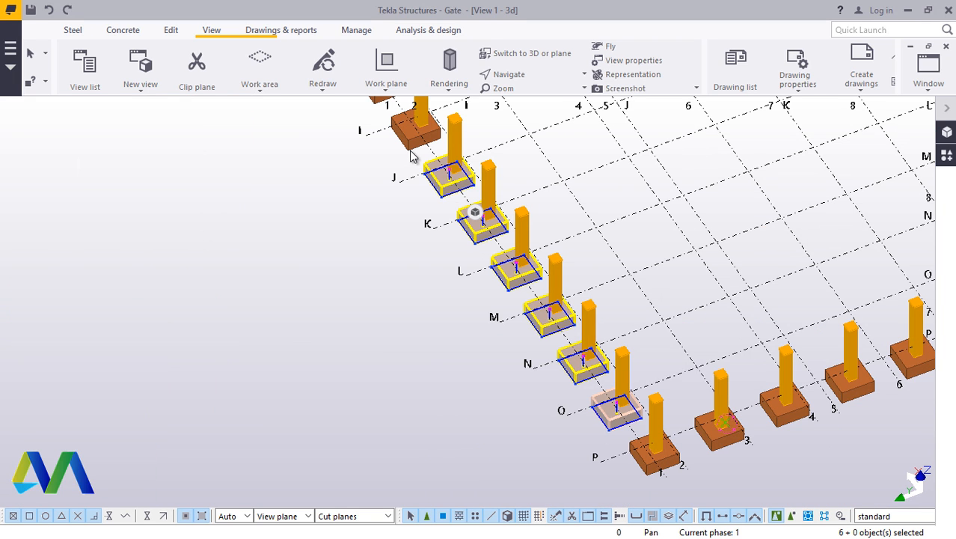
scroll(546, 330, down, 5)
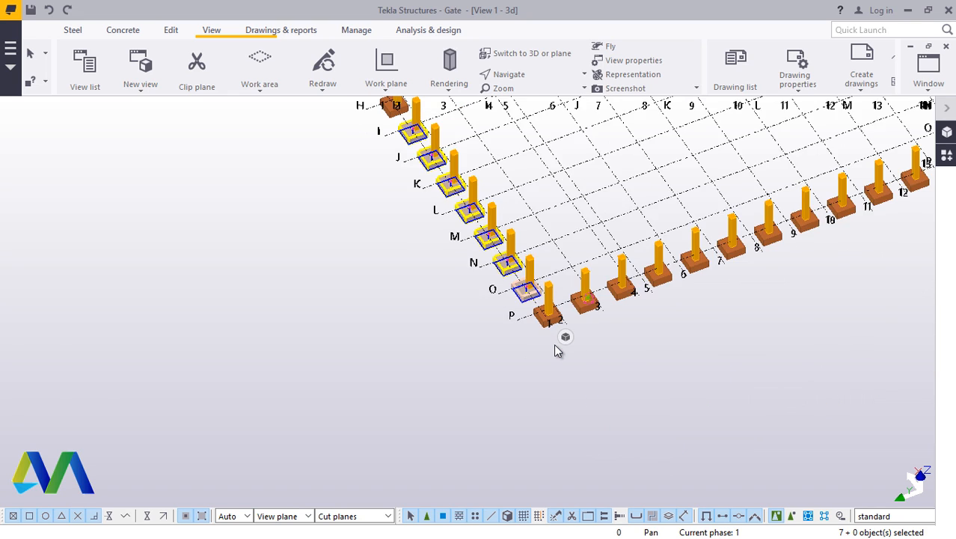
scroll(483, 240, up, 6)
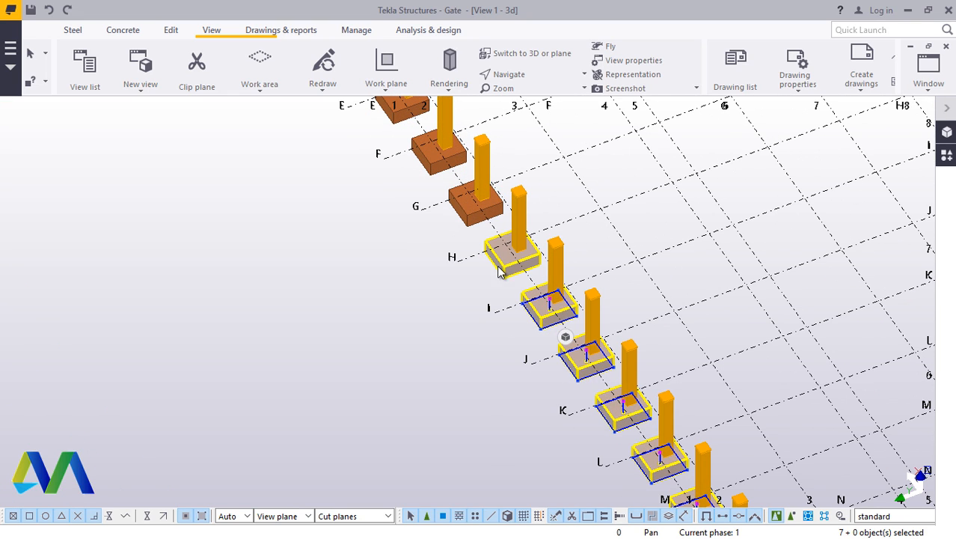
shift+click(467, 217)
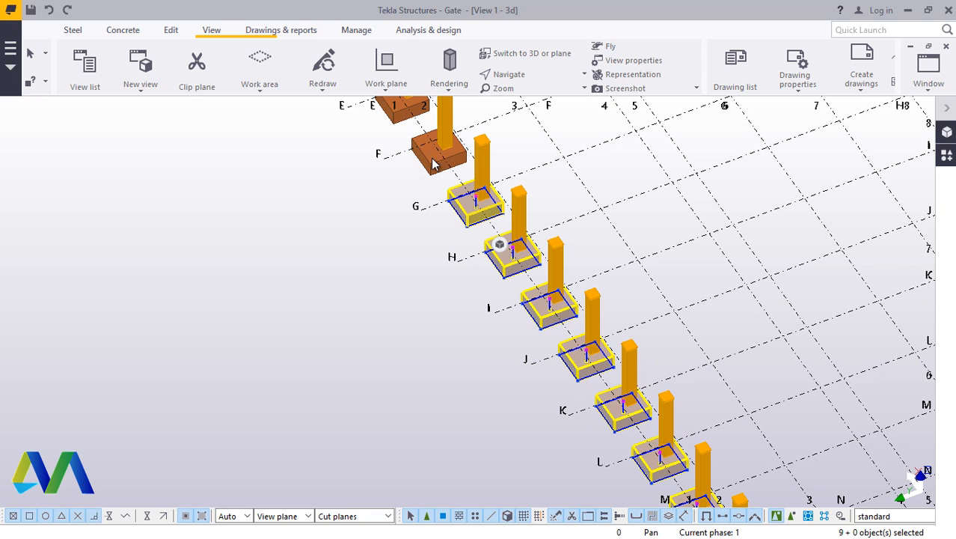
shift+click(434, 161)
scroll(449, 161, down, 3)
scroll(461, 247, up, 3)
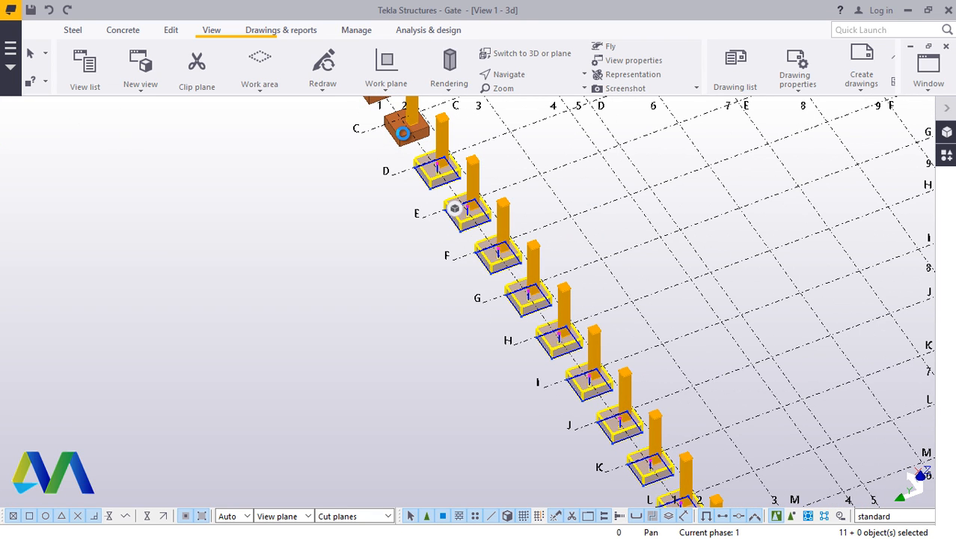
scroll(511, 368, down, 3)
scroll(442, 219, up, 4)
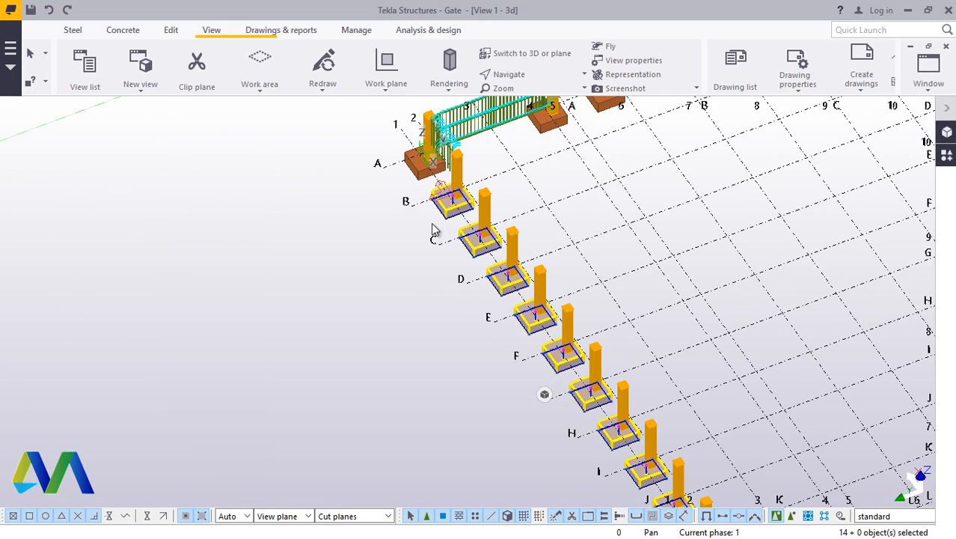
shift+double_click(447, 212)
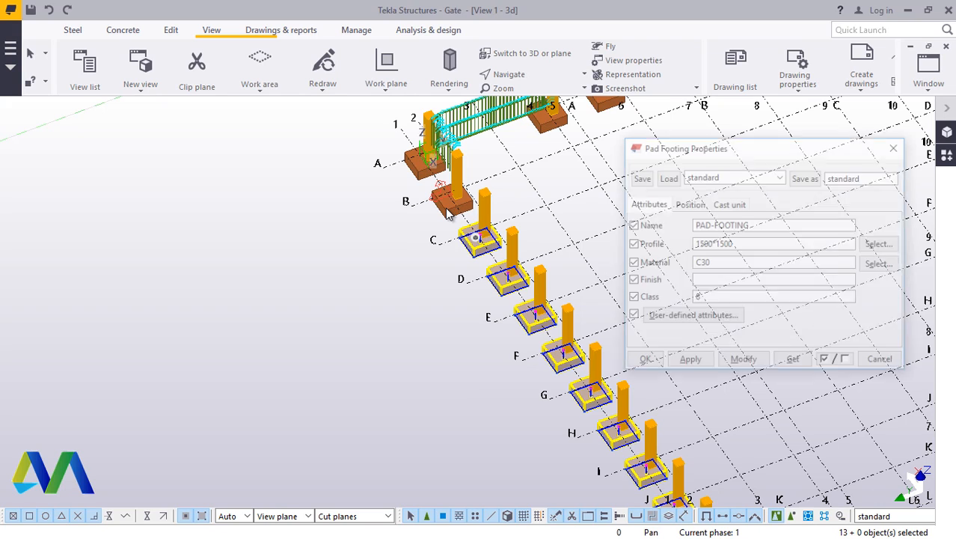
click(688, 205)
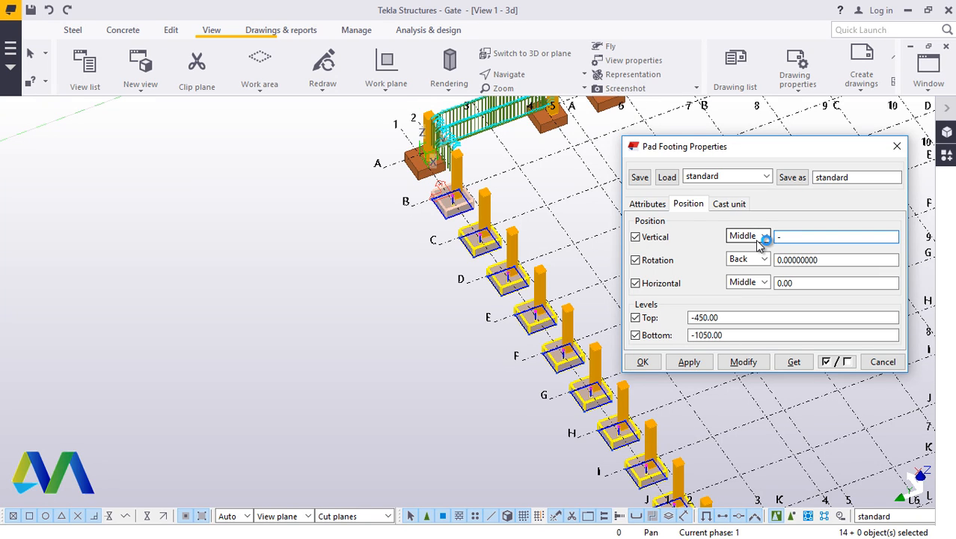
click(743, 362)
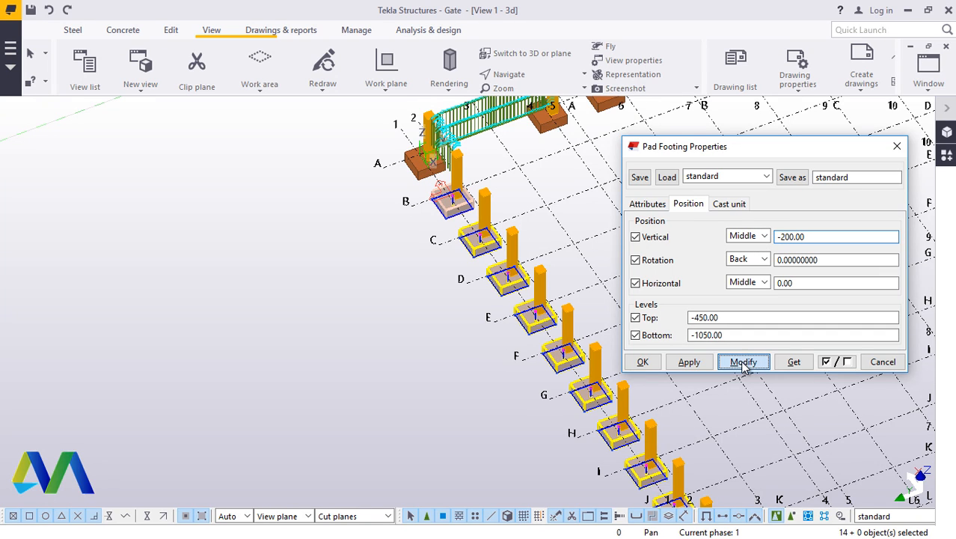
click(642, 362)
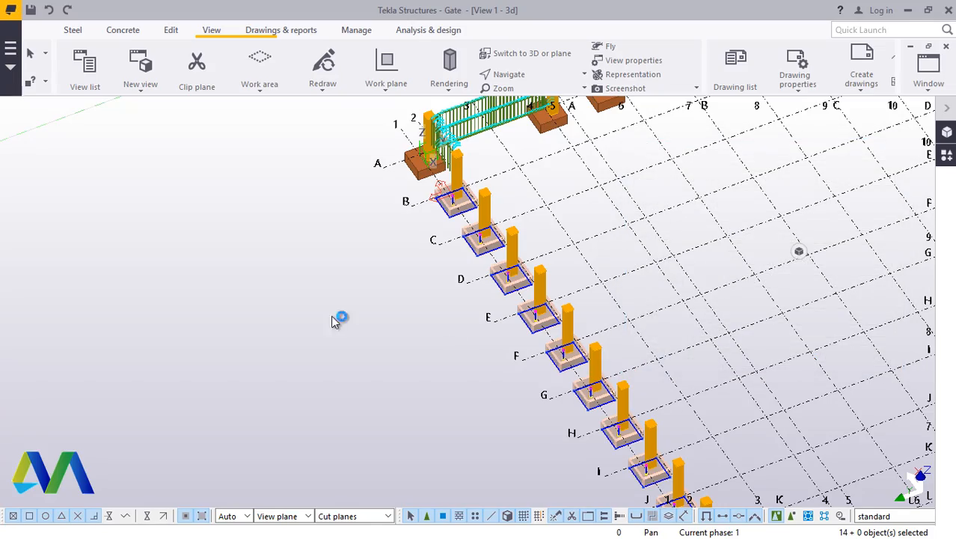
click(336, 316)
Step: Examine the pad footings along the perimeter and the fence panel between columns A and B on grid line 1
scroll(340, 303, down, 2)
scroll(346, 300, down, 3)
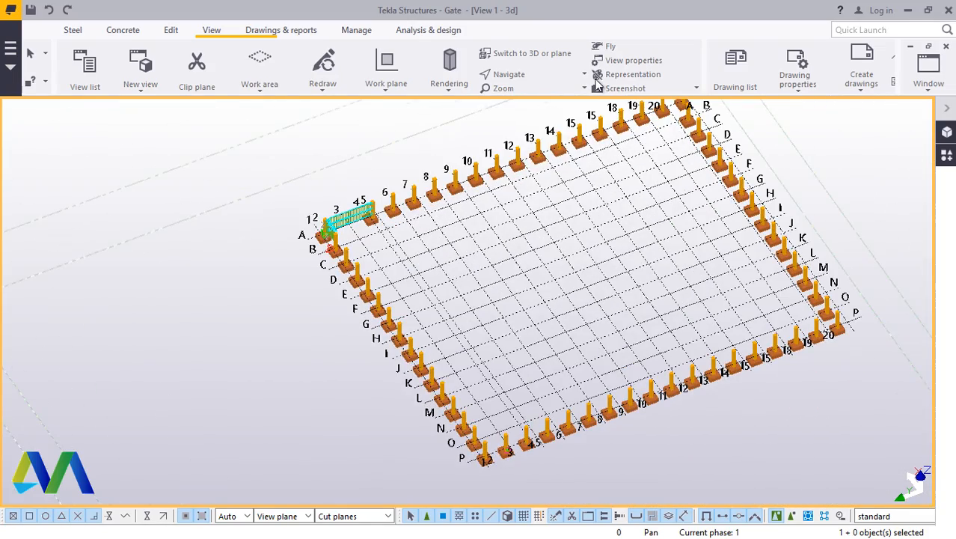
click(535, 74)
click(522, 98)
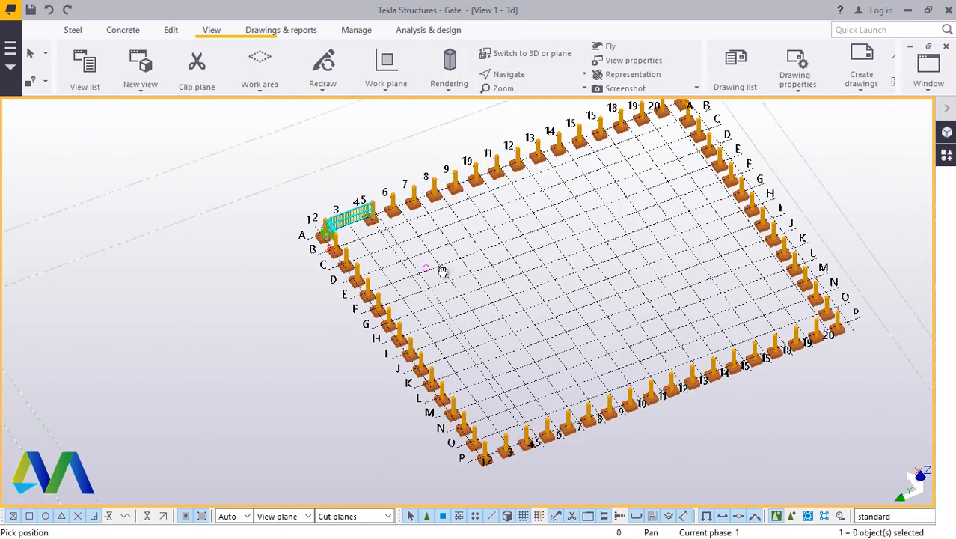
drag(442, 271, 268, 165)
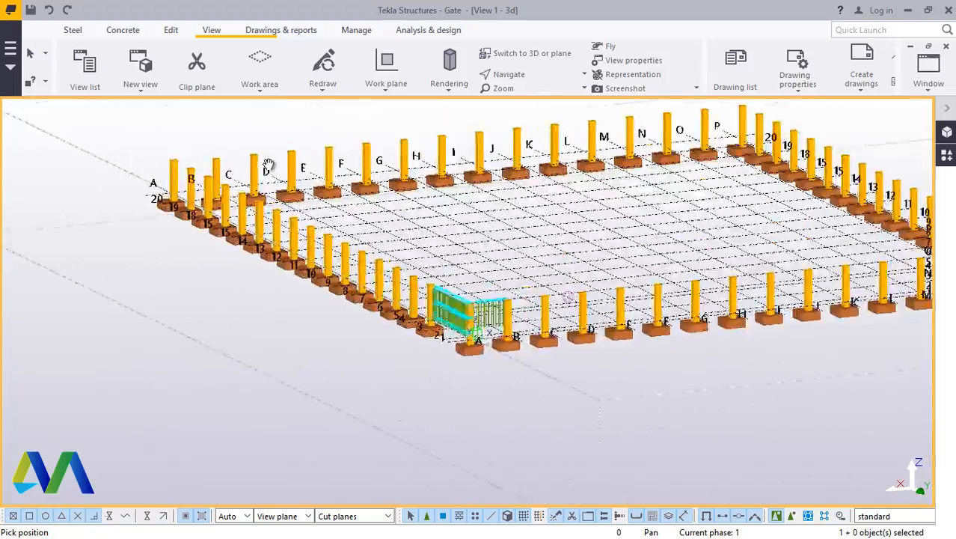
scroll(268, 166, up, 5)
scroll(270, 181, down, 4)
drag(358, 228, 395, 341)
scroll(395, 351, up, 4)
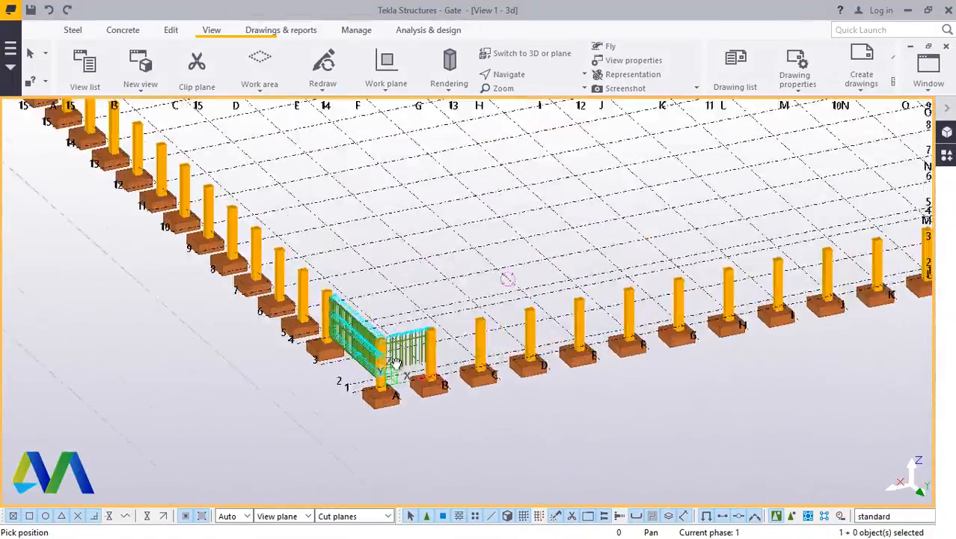
scroll(395, 362, up, 10)
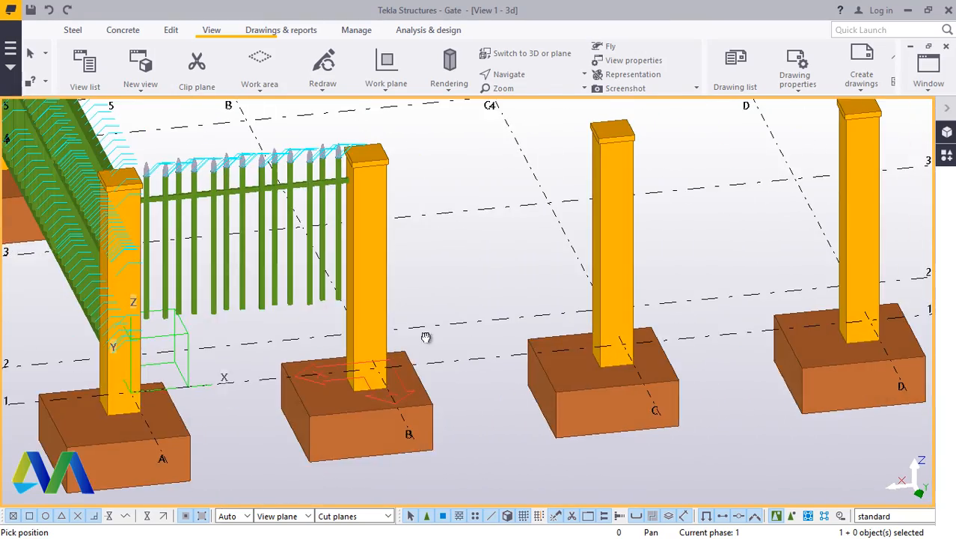
scroll(426, 338, up, 5)
Step: Examine how the end of the horizontal fence rail meets column A
click(524, 75)
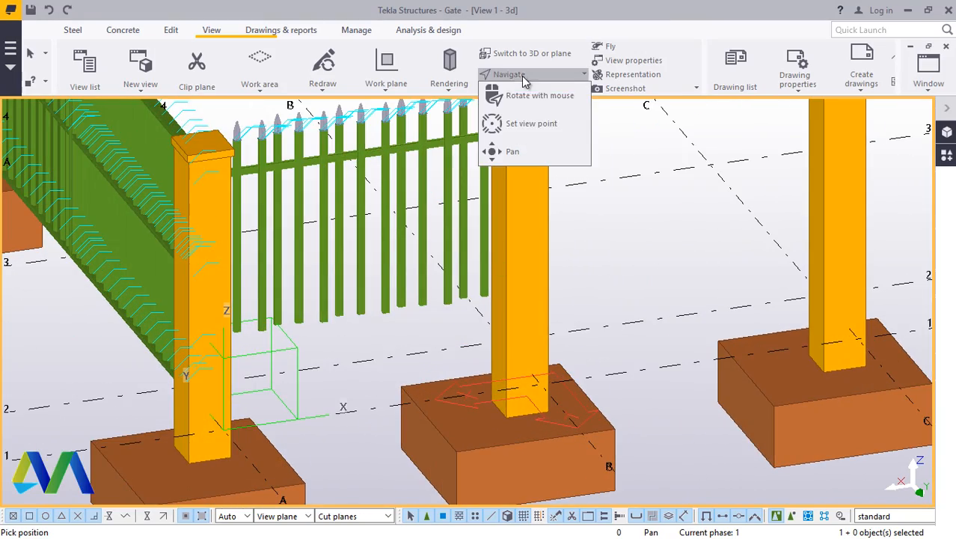
drag(473, 304, 522, 298)
scroll(312, 149, up, 2)
scroll(378, 177, up, 2)
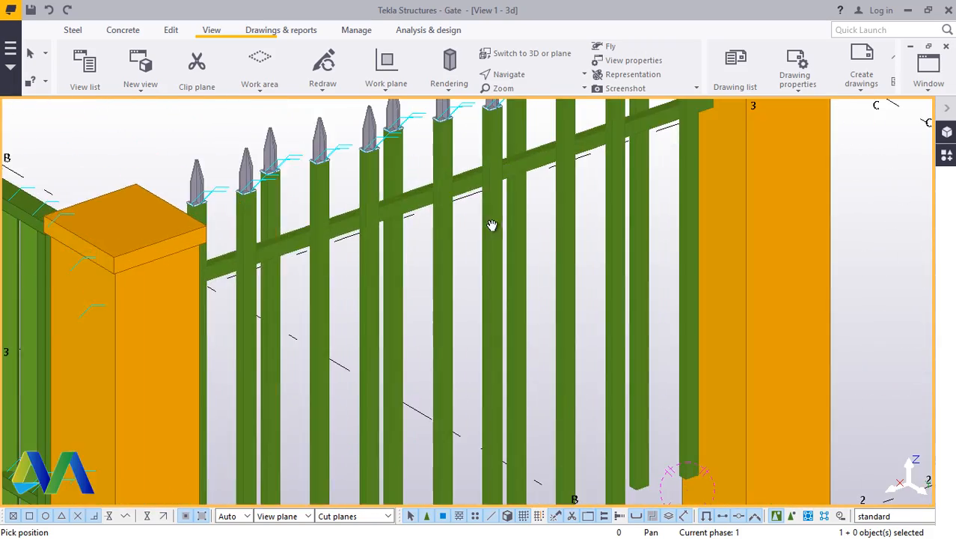
scroll(583, 280, down, 4)
drag(596, 265, 443, 257)
scroll(442, 257, up, 5)
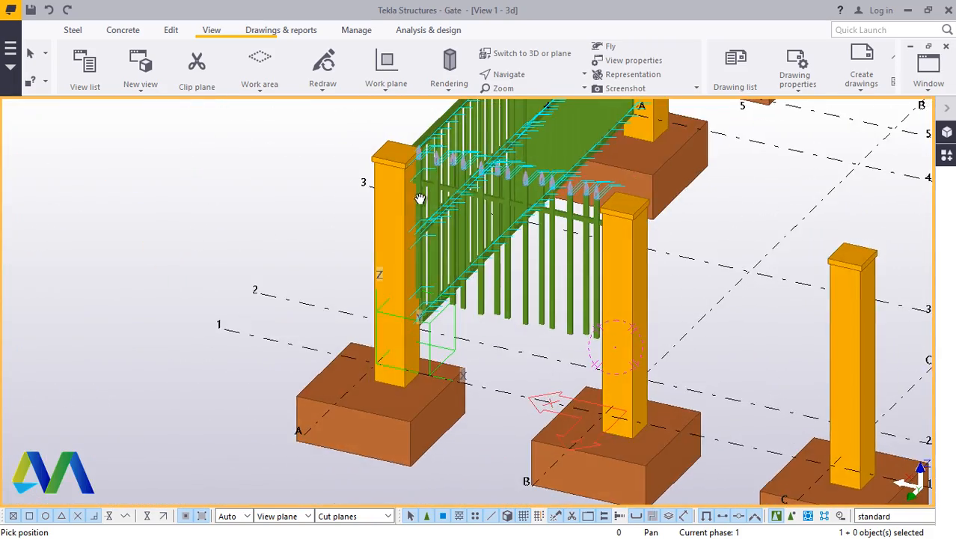
scroll(429, 201, up, 3)
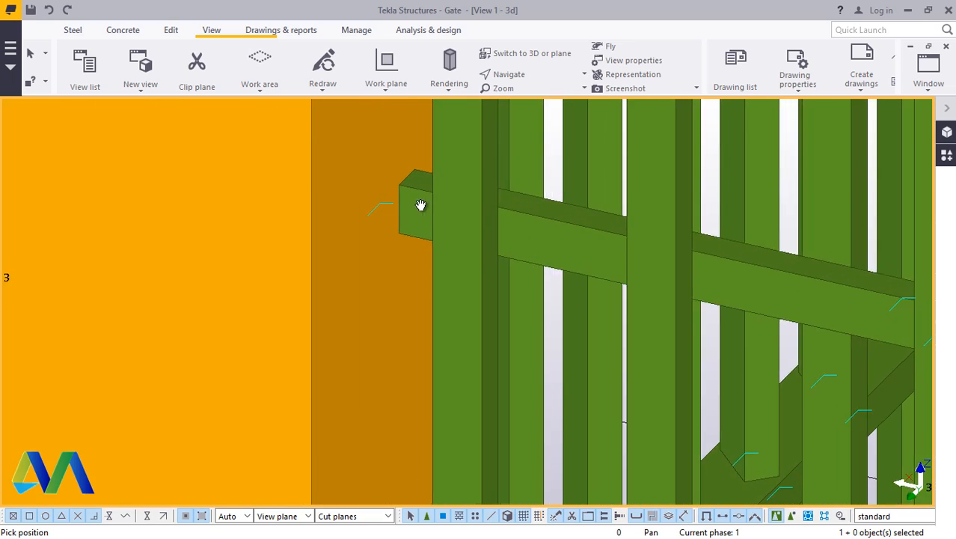
scroll(407, 286, down, 5)
scroll(414, 169, up, 2)
scroll(397, 364, up, 4)
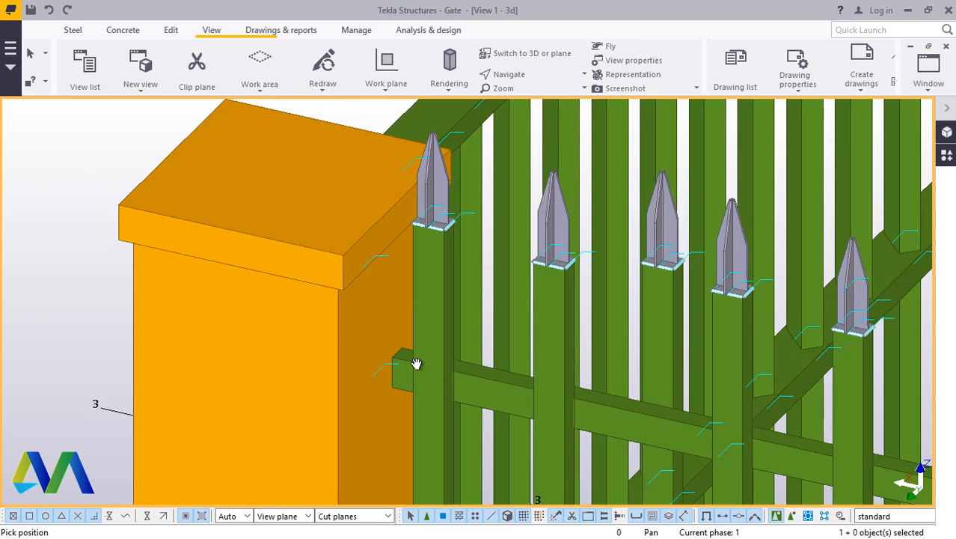
scroll(394, 367, down, 2)
scroll(397, 359, down, 4)
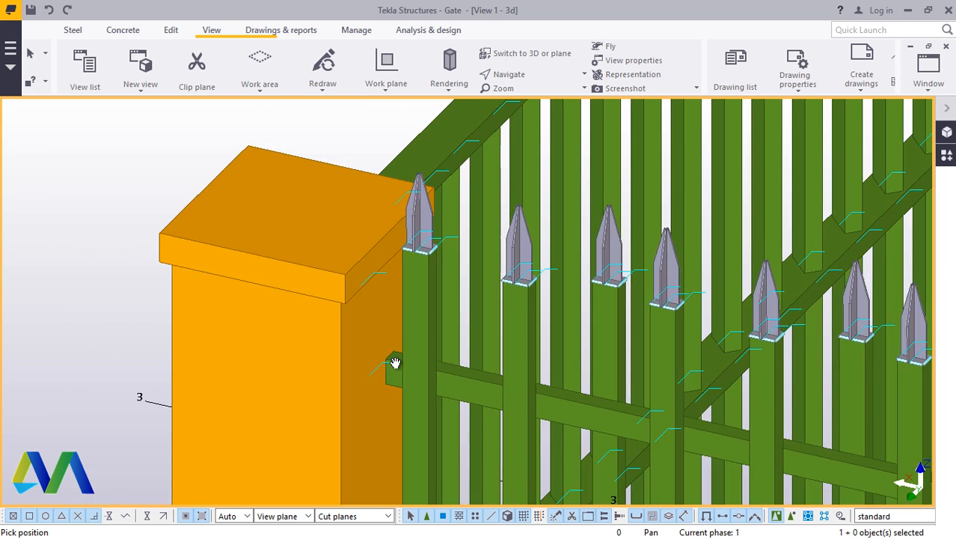
scroll(400, 366, up, 5)
scroll(410, 375, down, 3)
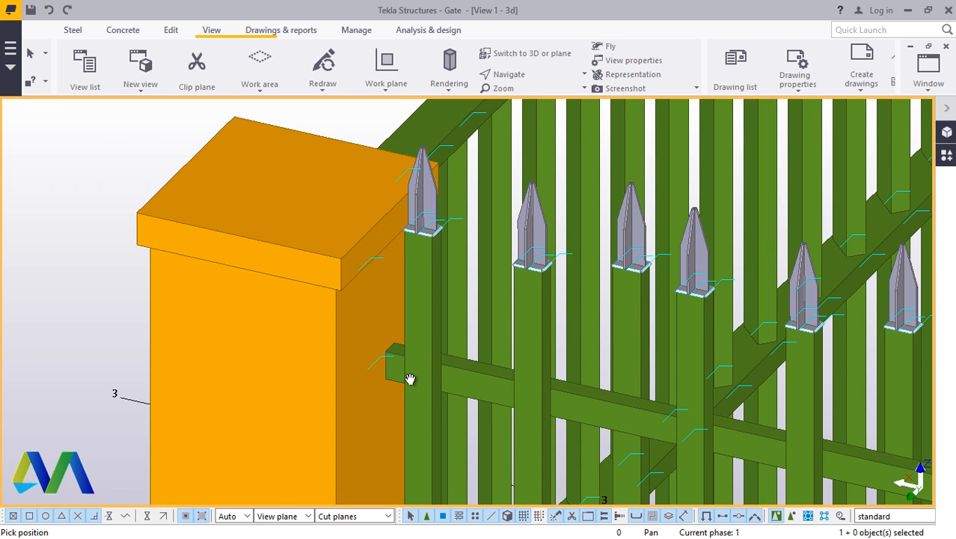
scroll(388, 387, up, 5)
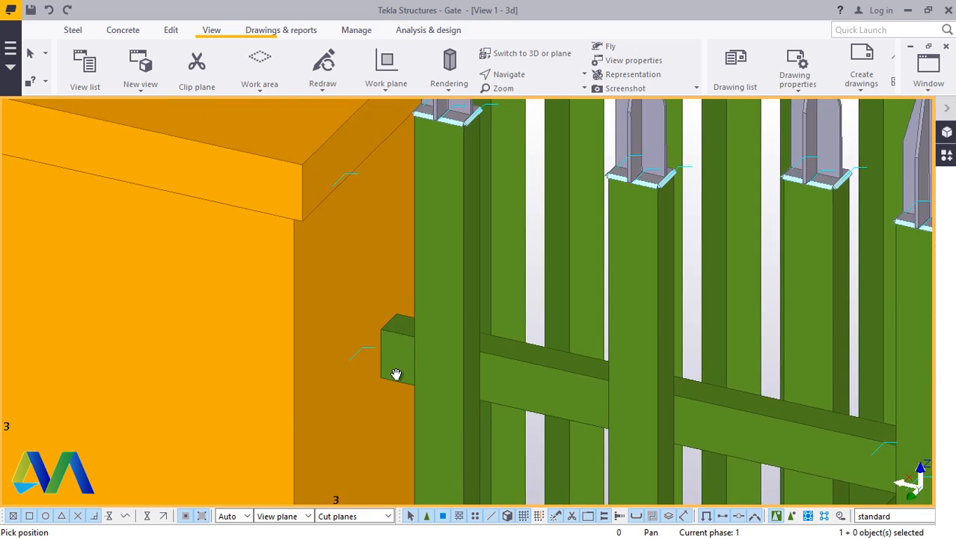
scroll(397, 365, down, 6)
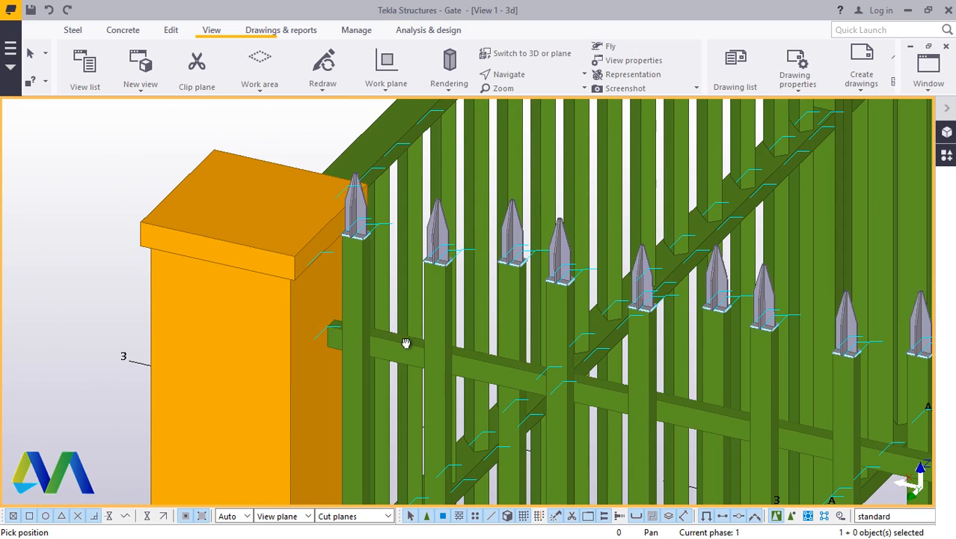
ctrl+middle_drag(406, 343, 442, 324)
ctrl+middle_drag(454, 300, 348, 345)
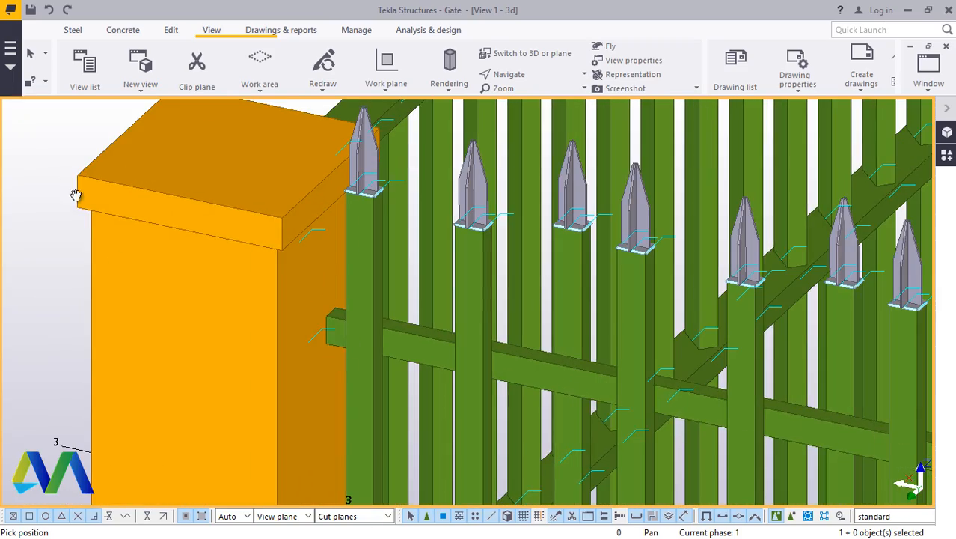
right_click(33, 140)
click(71, 149)
Step: Try a start Dx end offset of 250 on the fence rail between columns A and B, and set it to -250
scroll(285, 317, up, 5)
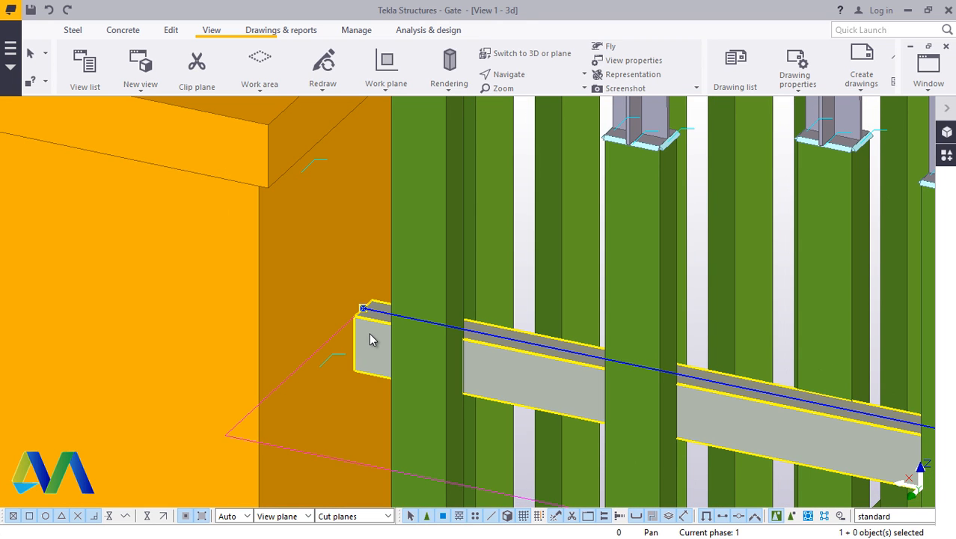
double_click(369, 333)
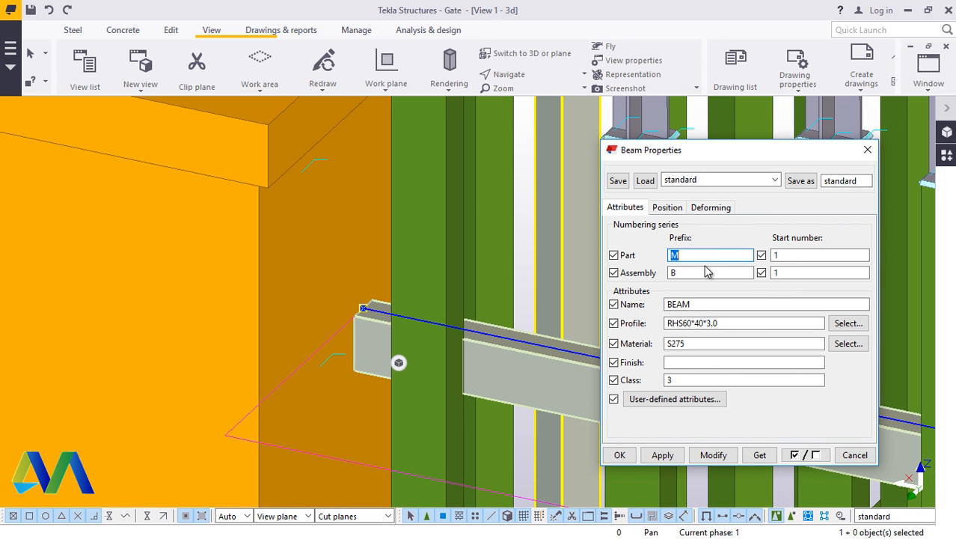
click(668, 208)
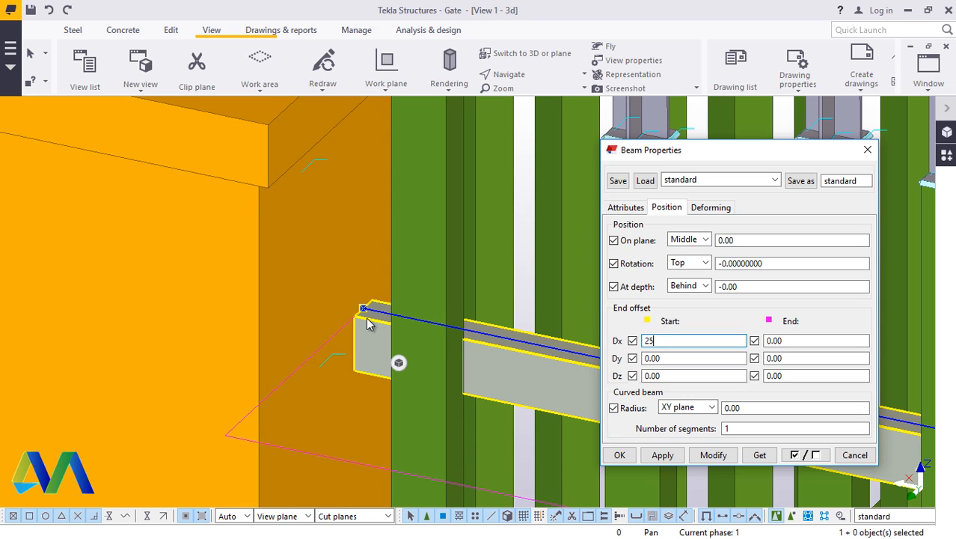
text(0)
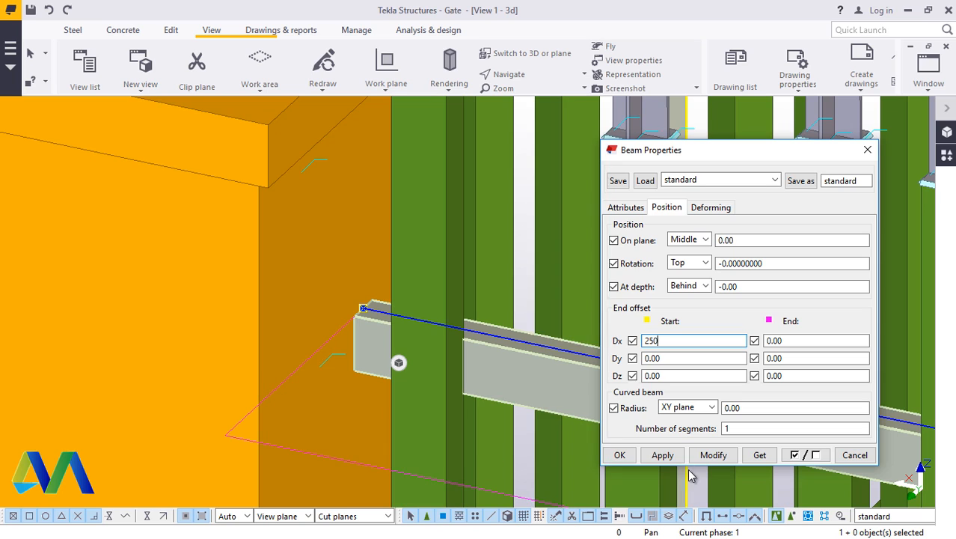
click(714, 455)
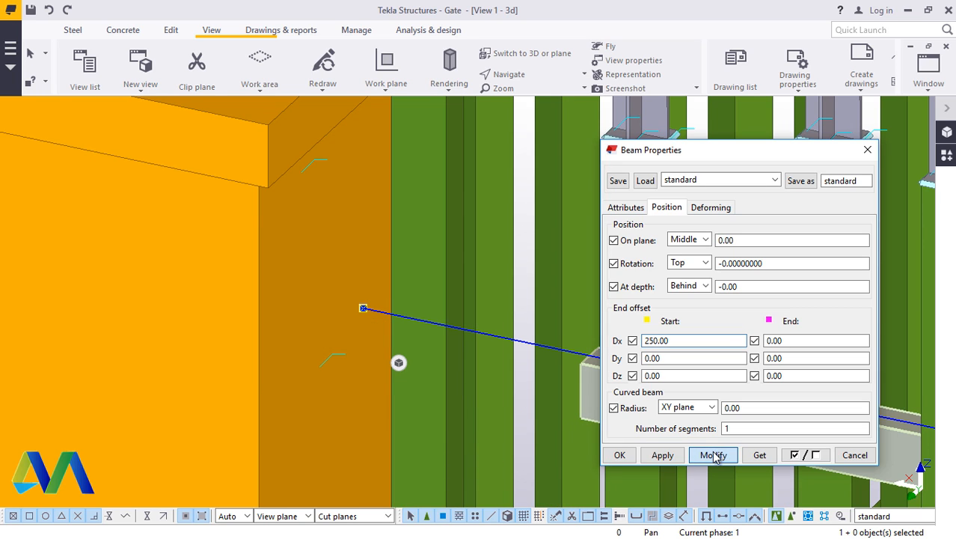
click(645, 341)
text(-)
click(713, 455)
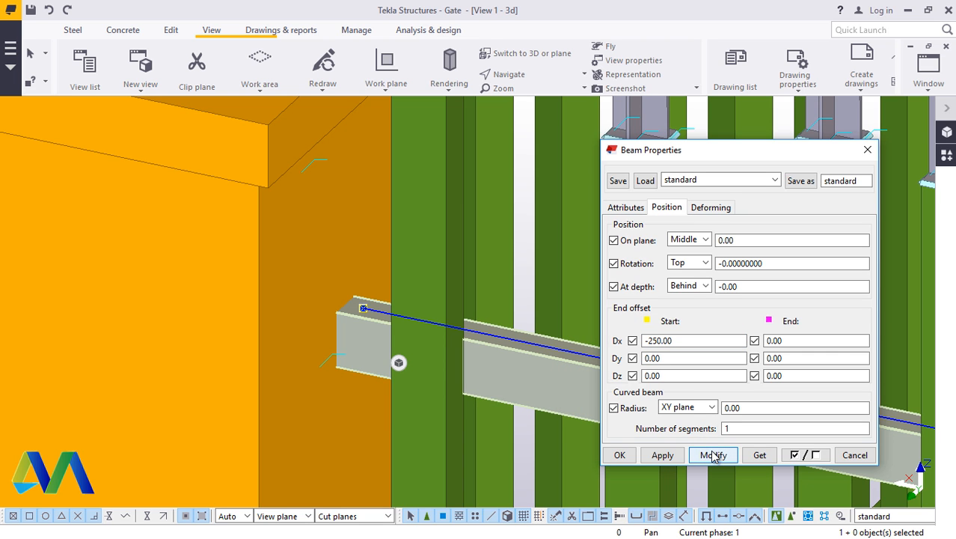
click(623, 458)
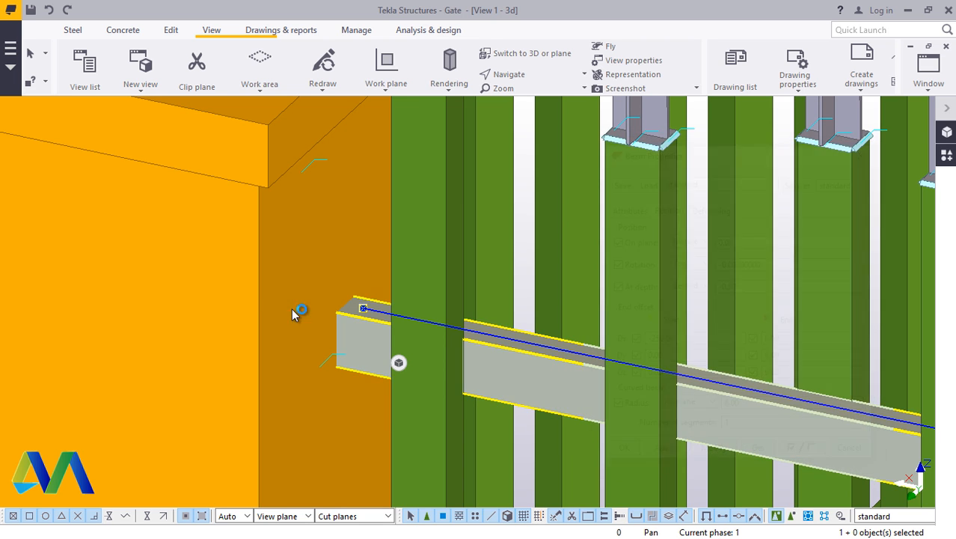
Step: Set the fence rail's end Dx offset to 250 at column B and apply it to the beam
scroll(178, 250, down, 5)
scroll(177, 250, down, 3)
scroll(765, 354, up, 5)
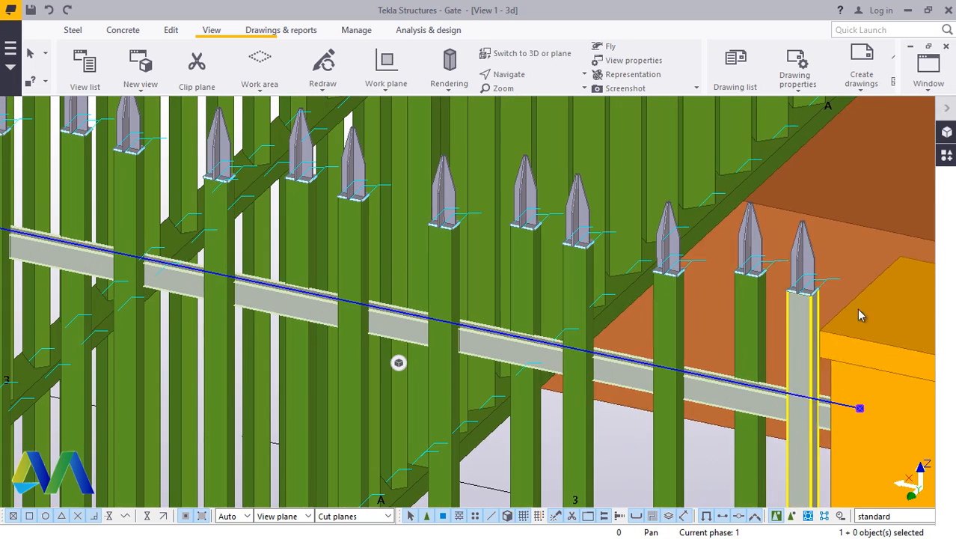
click(536, 75)
click(536, 96)
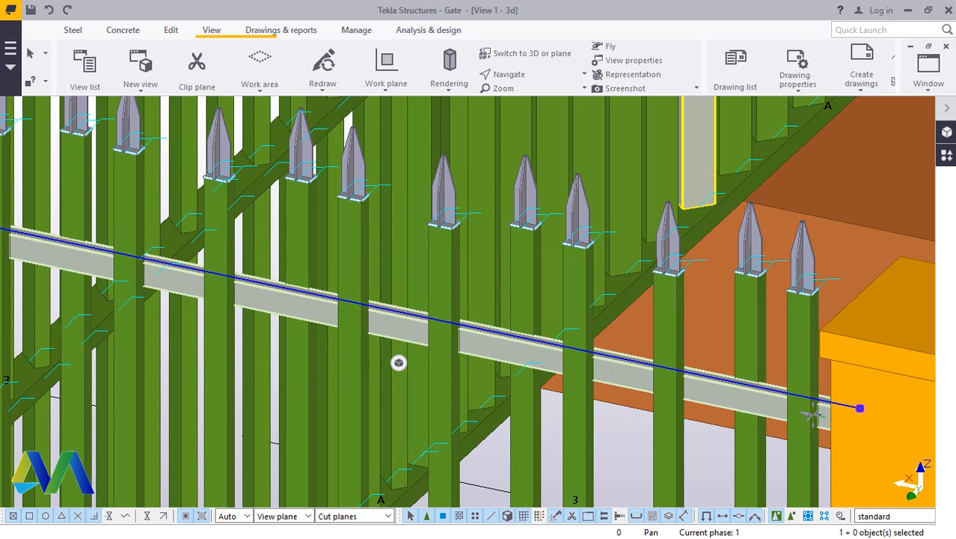
ctrl+middle_drag(802, 409, 828, 401)
scroll(828, 401, up, 5)
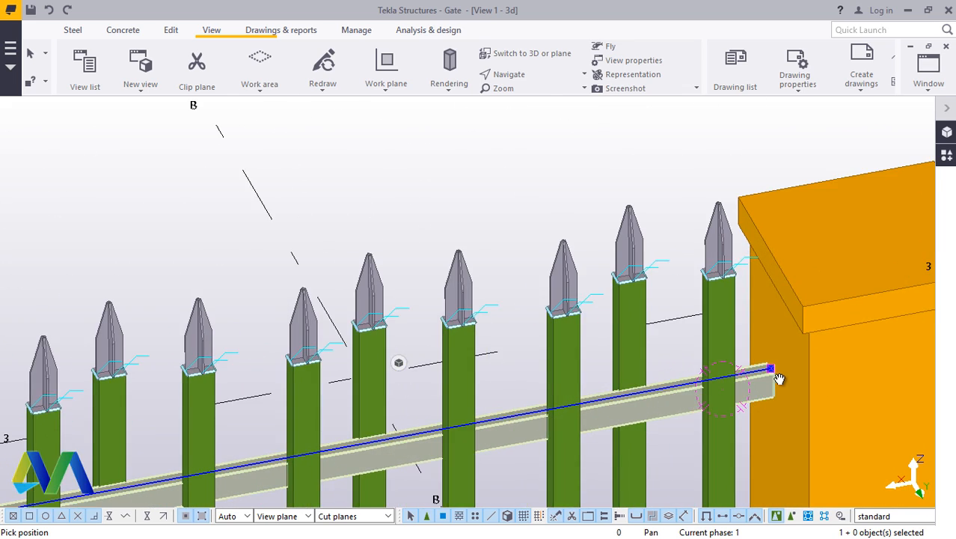
right_click(626, 303)
click(642, 305)
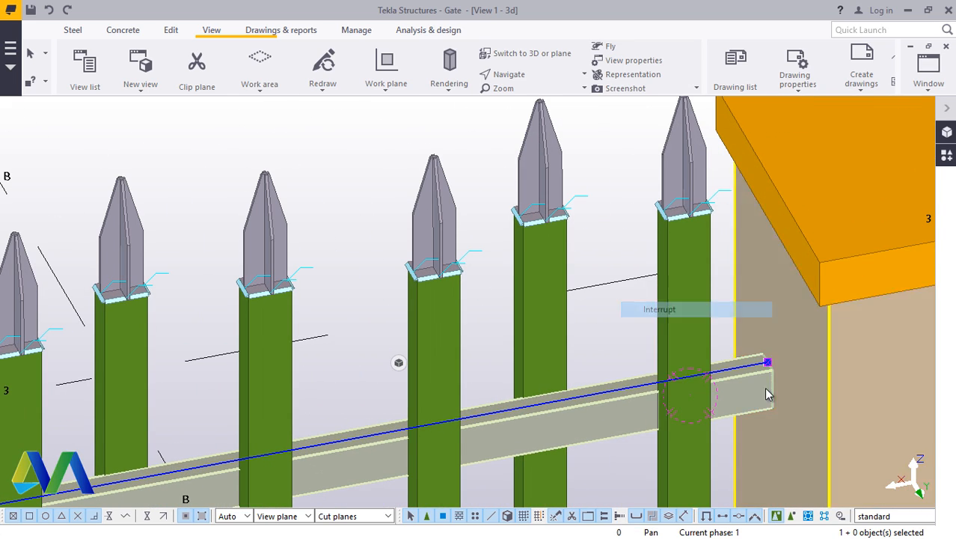
scroll(764, 387, up, 2)
double_click(753, 390)
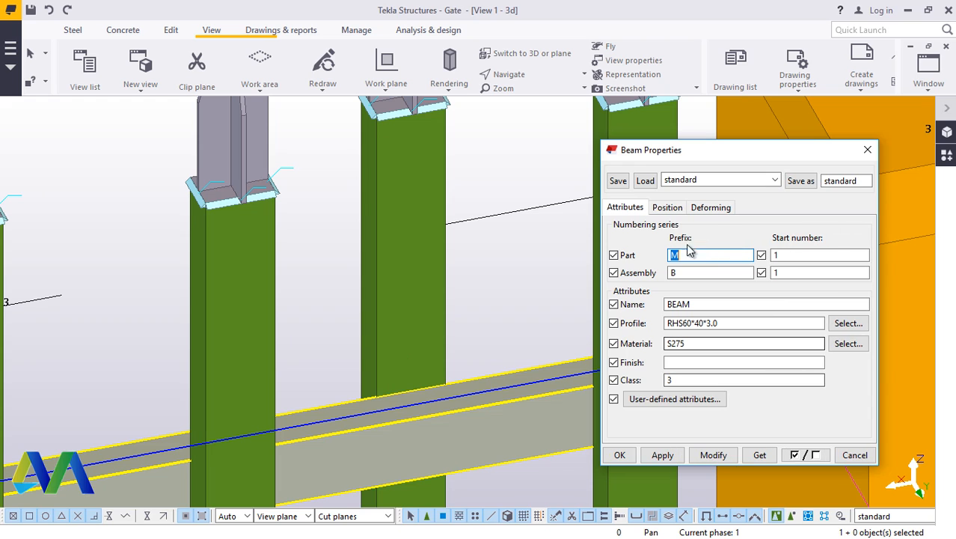
click(663, 208)
drag(738, 149, 462, 140)
drag(512, 333, 486, 336)
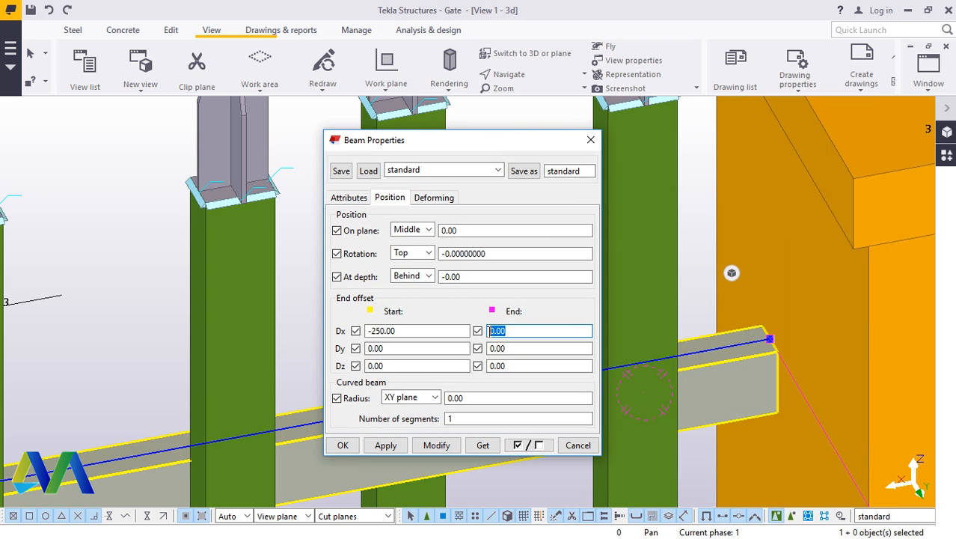
text(250)
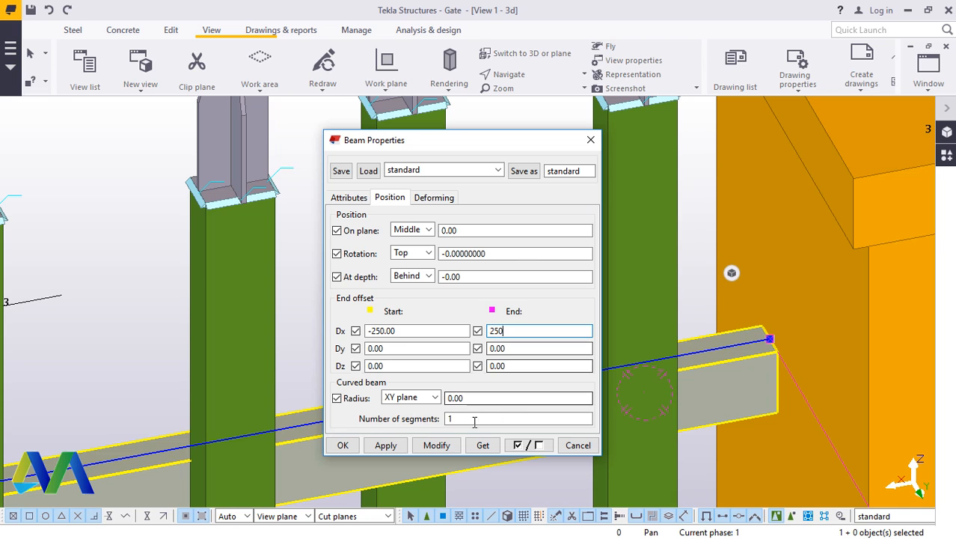
click(434, 447)
click(389, 445)
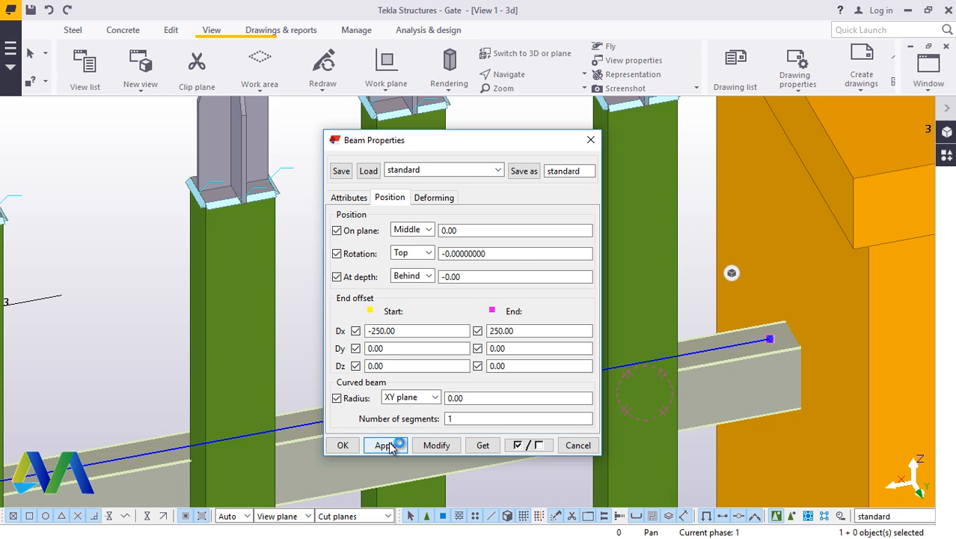
click(343, 447)
Step: Check the extended fence rail against columns A and B, and select the rail
scroll(647, 273, down, 5)
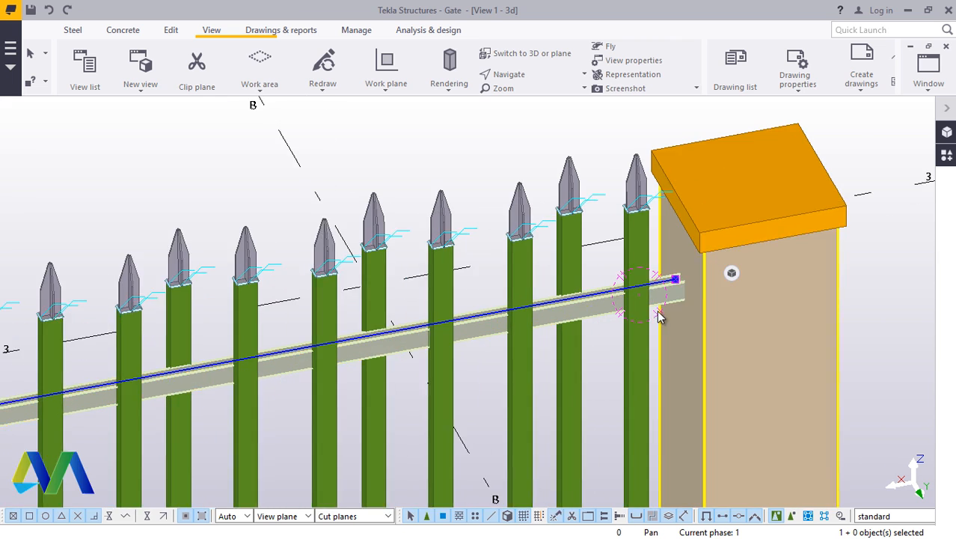
scroll(658, 312, up, 2)
scroll(676, 281, down, 2)
scroll(675, 282, up, 3)
click(582, 130)
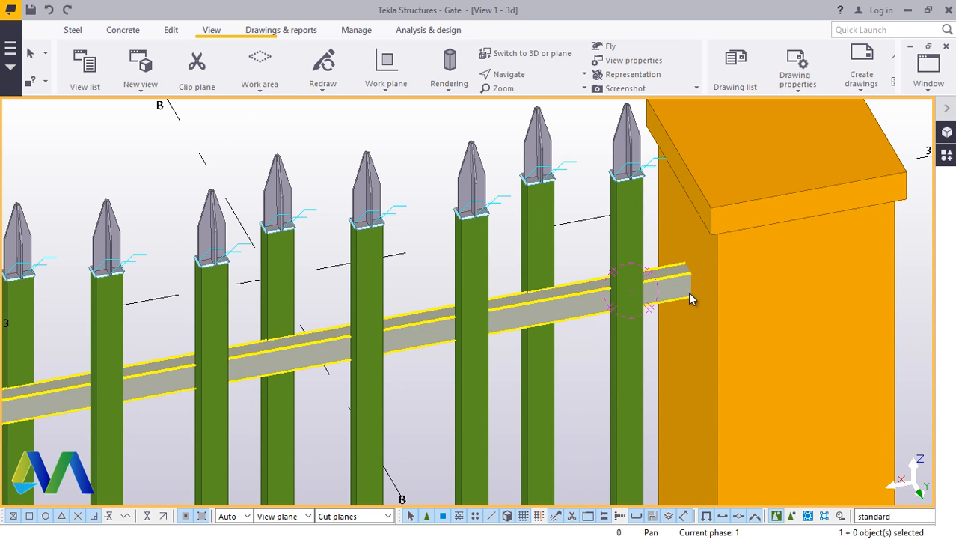
scroll(696, 280, down, 4)
scroll(705, 278, down, 3)
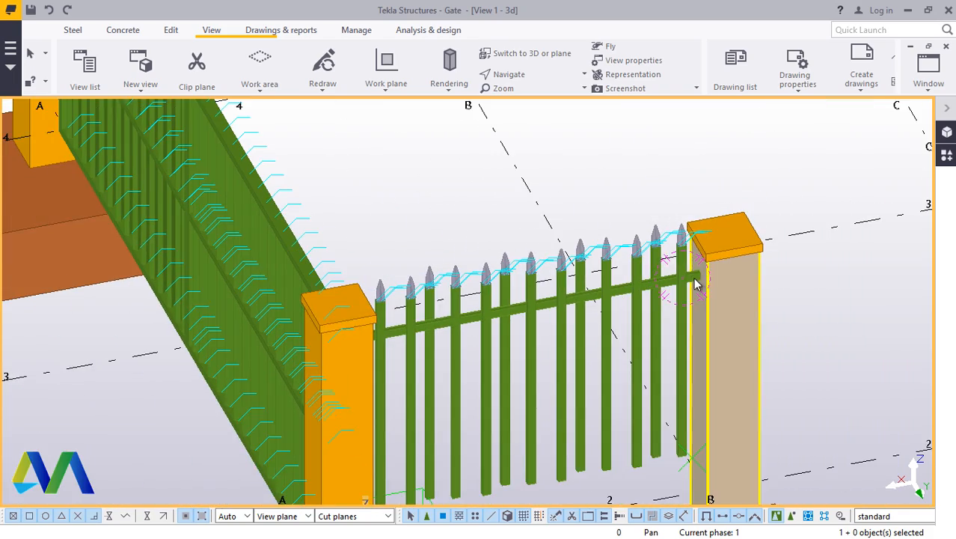
scroll(656, 299, up, 2)
scroll(659, 253, down, 3)
scroll(654, 295, up, 1)
scroll(655, 294, up, 5)
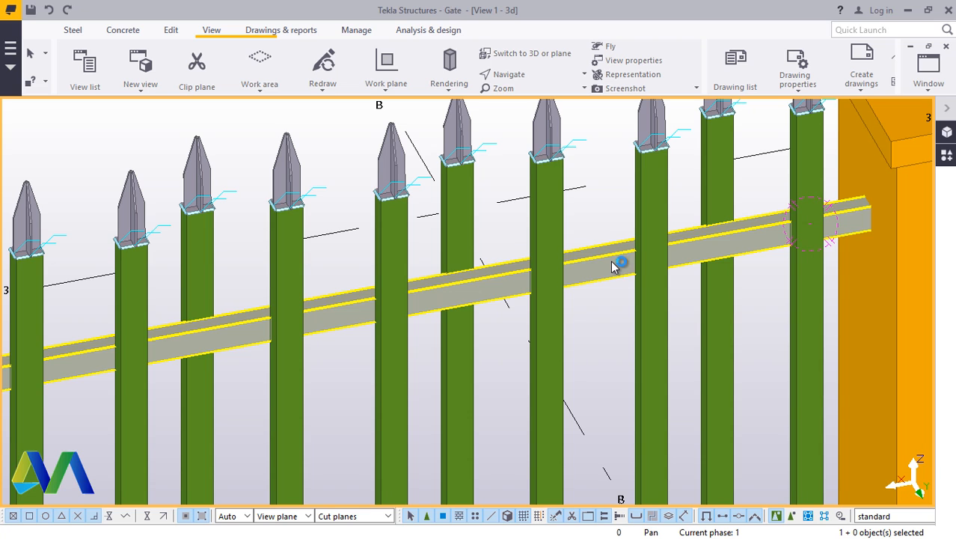
click(610, 260)
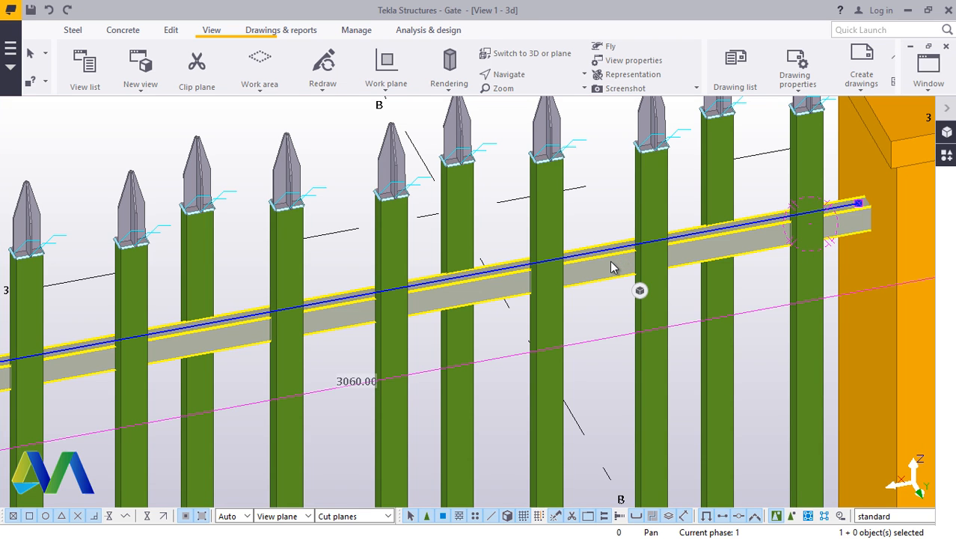
right_click(597, 190)
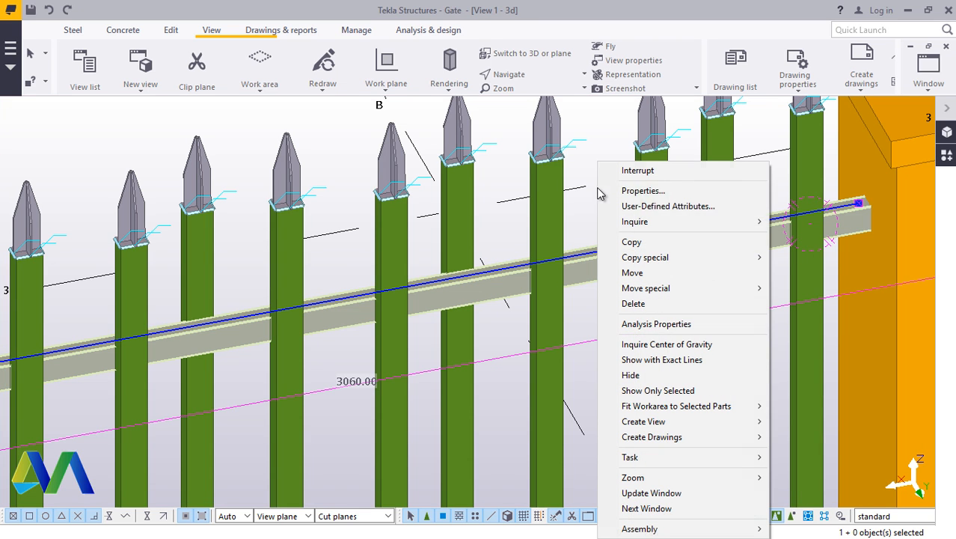
click(645, 241)
scroll(474, 289, down, 2)
scroll(421, 293, up, 2)
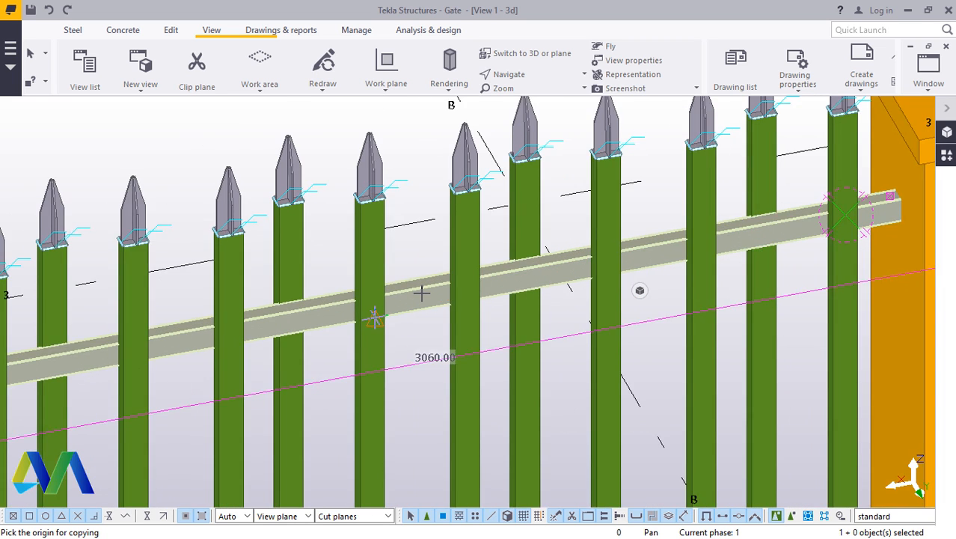
scroll(421, 293, up, 3)
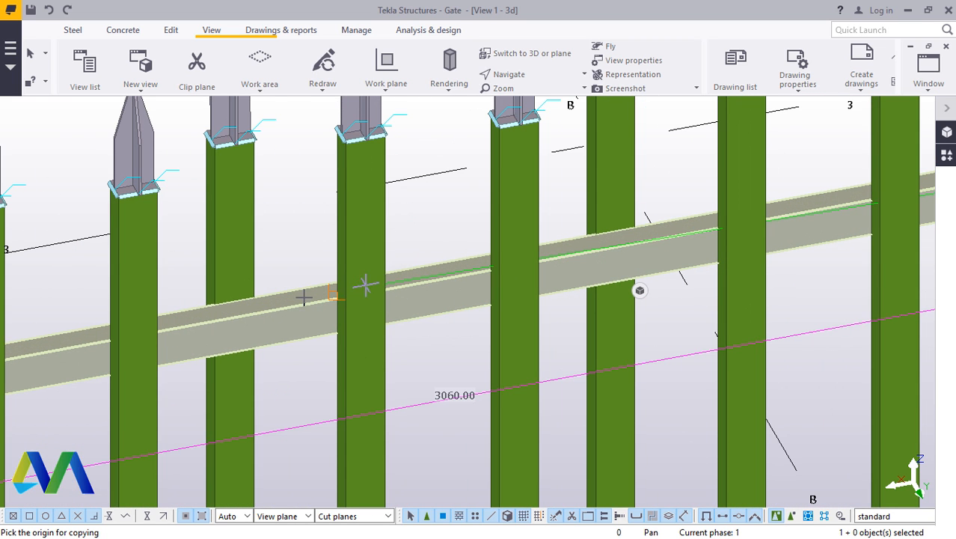
scroll(492, 266, down, 2)
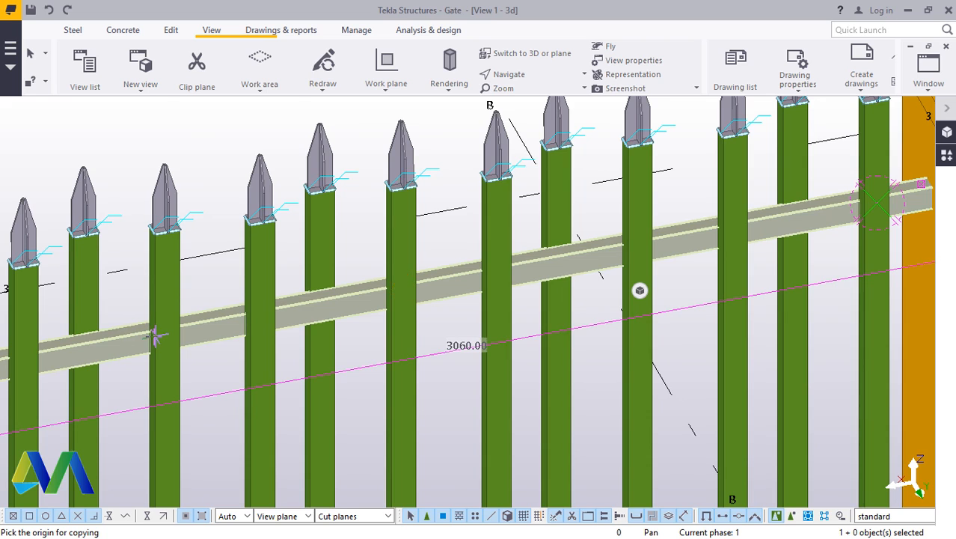
scroll(155, 337, up, 2)
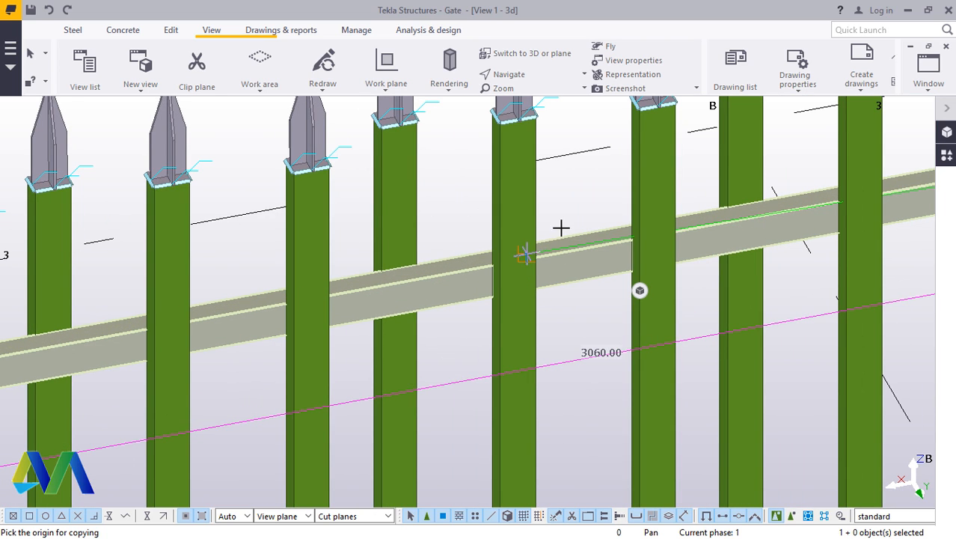
click(524, 74)
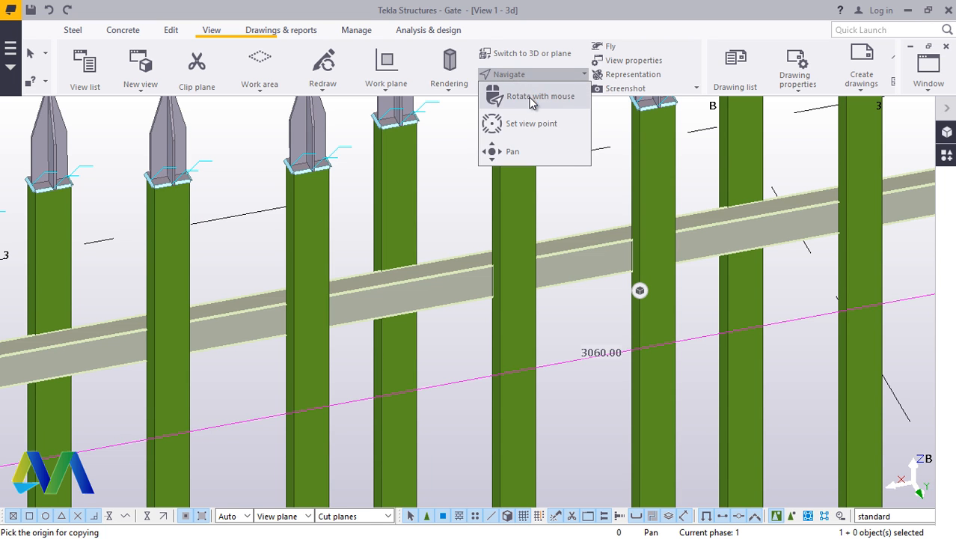
click(533, 97)
drag(516, 273, 441, 172)
right_click(441, 171)
click(452, 179)
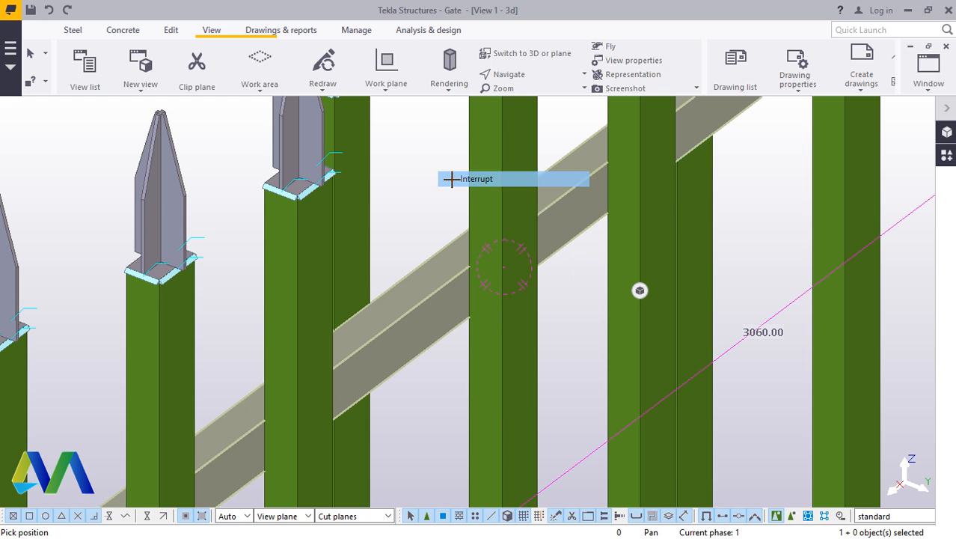
Step: Try to copy the fence rail downward, using its upper front edge beside a middle picket as the origin
scroll(639, 290, up, 5)
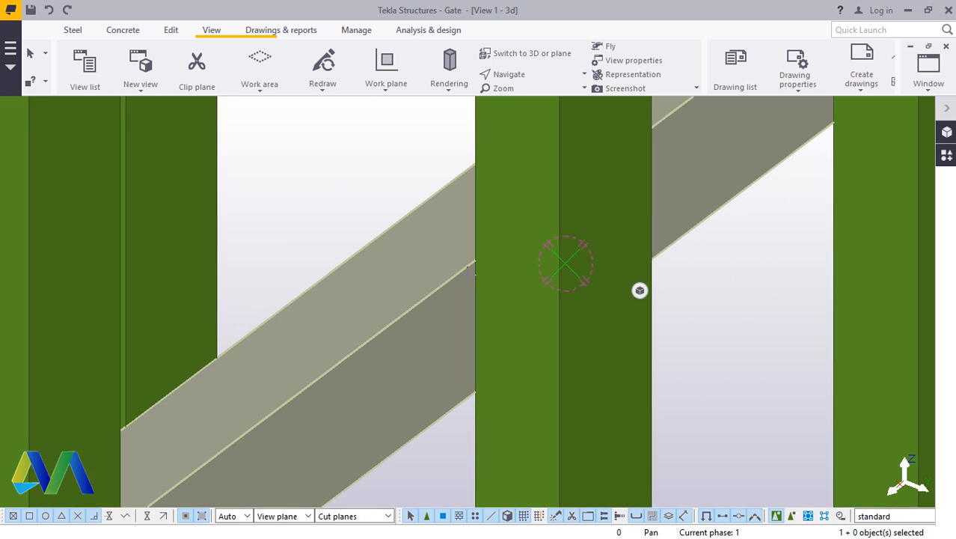
key(ctrl+c)
click(474, 258)
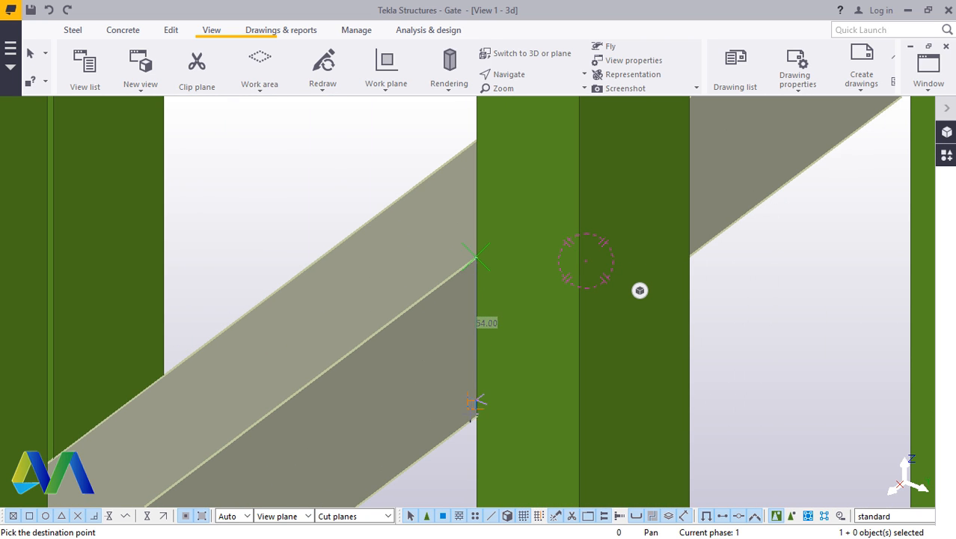
scroll(482, 412, up, 3)
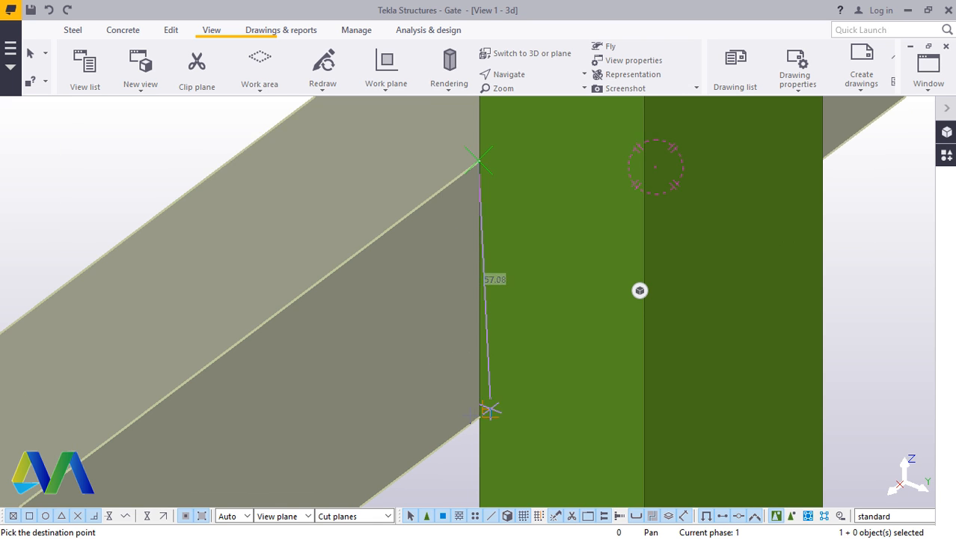
scroll(488, 400, down, 3)
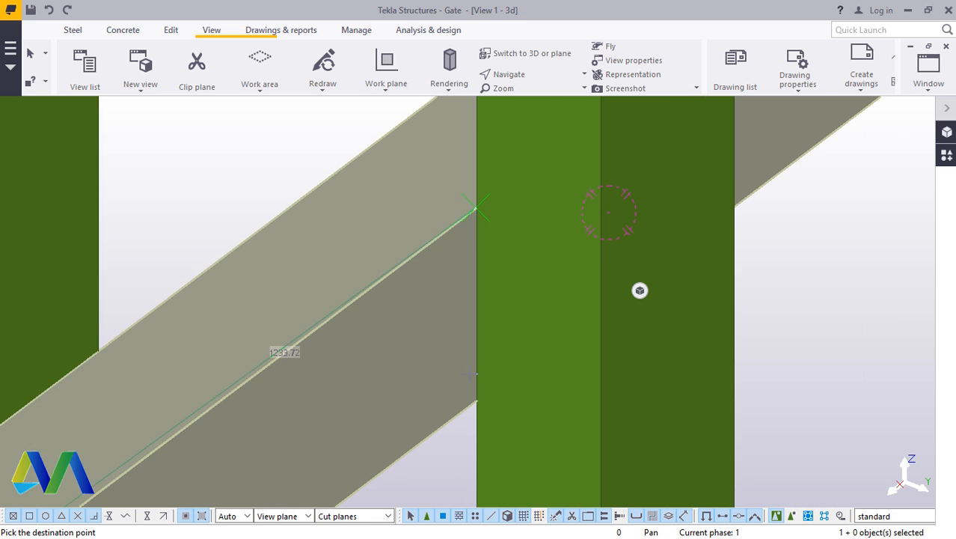
right_click(352, 188)
click(381, 196)
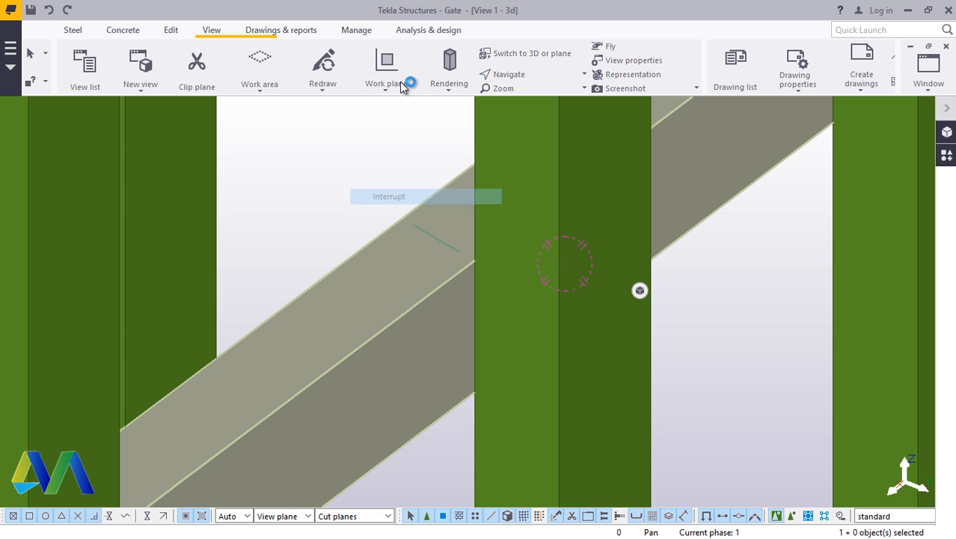
Step: Add construction points at the upper and lower front corners of the fence rail where it meets a middle picket
click(171, 31)
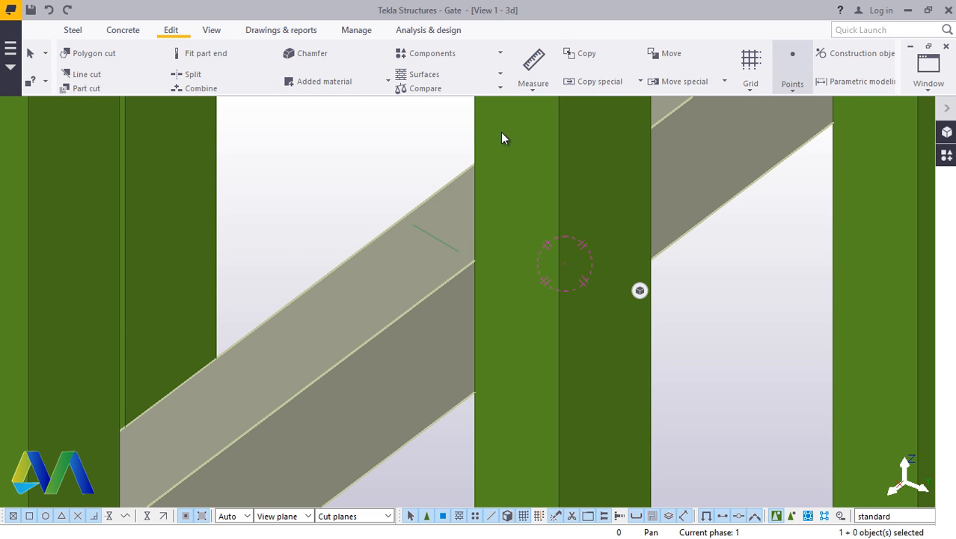
click(353, 164)
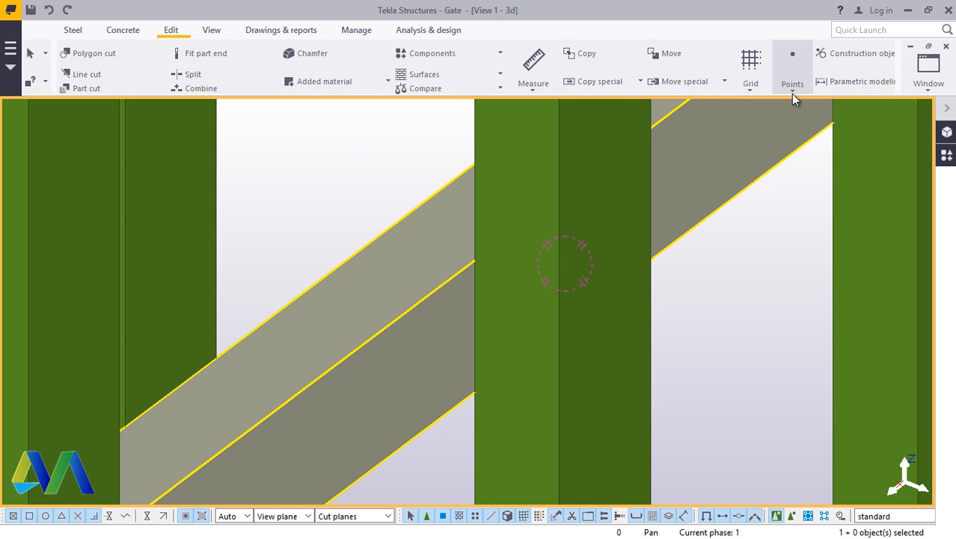
click(791, 93)
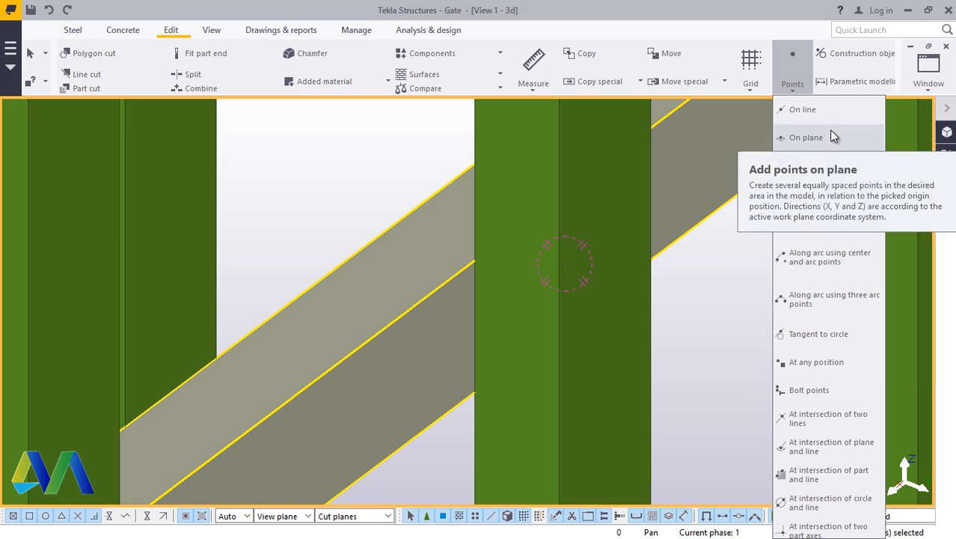
click(817, 363)
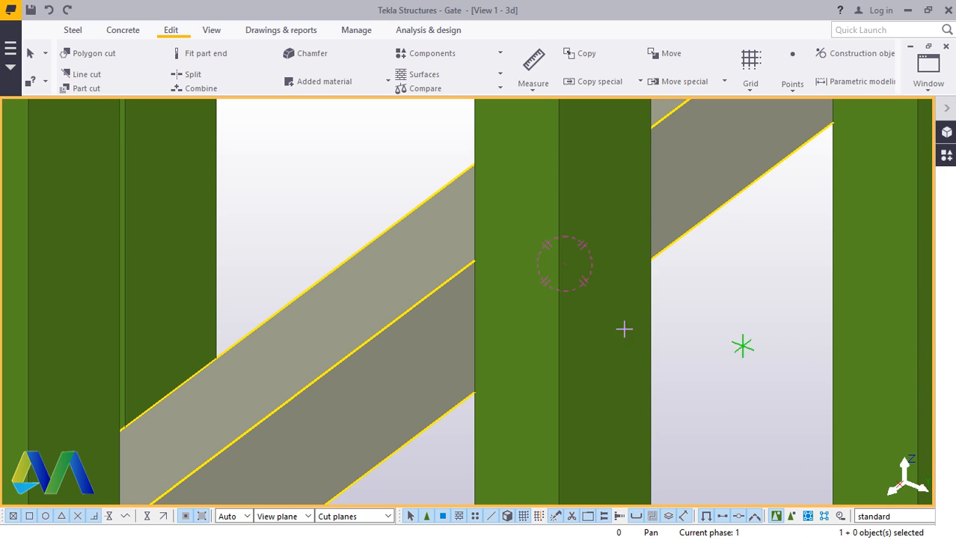
scroll(473, 260, up, 8)
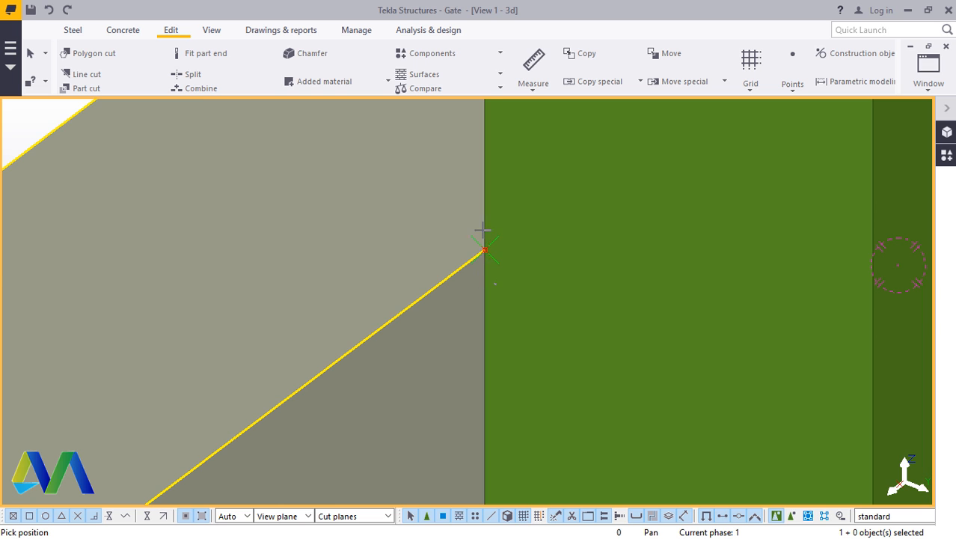
scroll(483, 230, down, 4)
scroll(494, 367, up, 5)
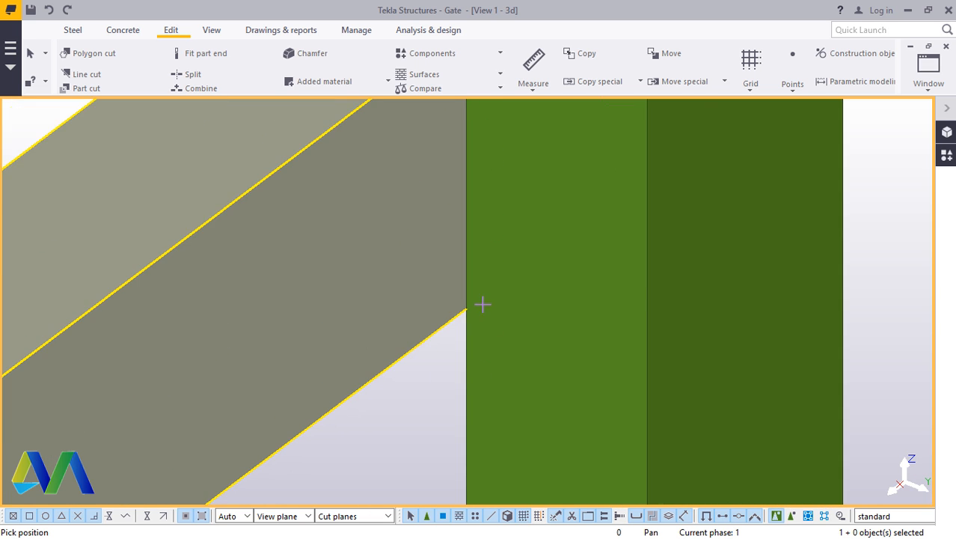
scroll(483, 304, up, 3)
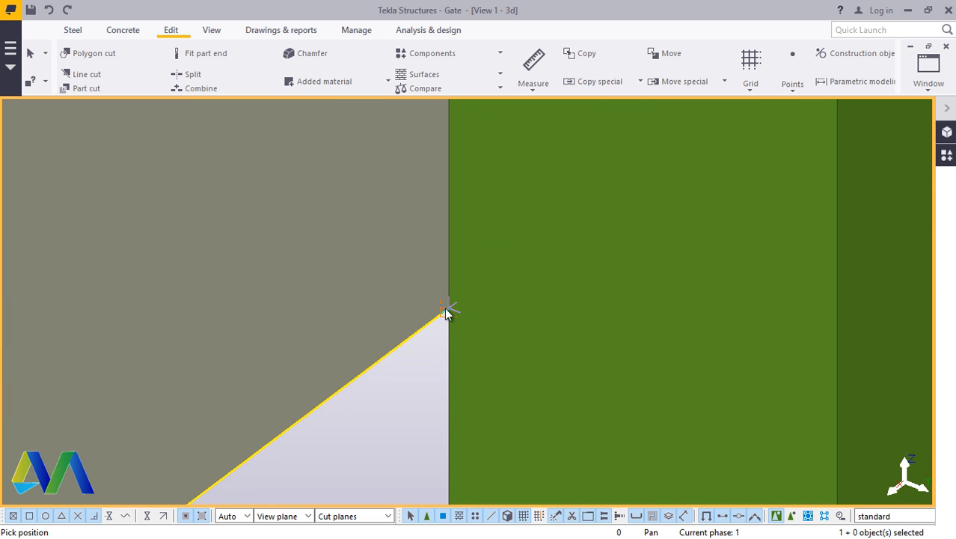
right_click(461, 276)
scroll(455, 330, down, 5)
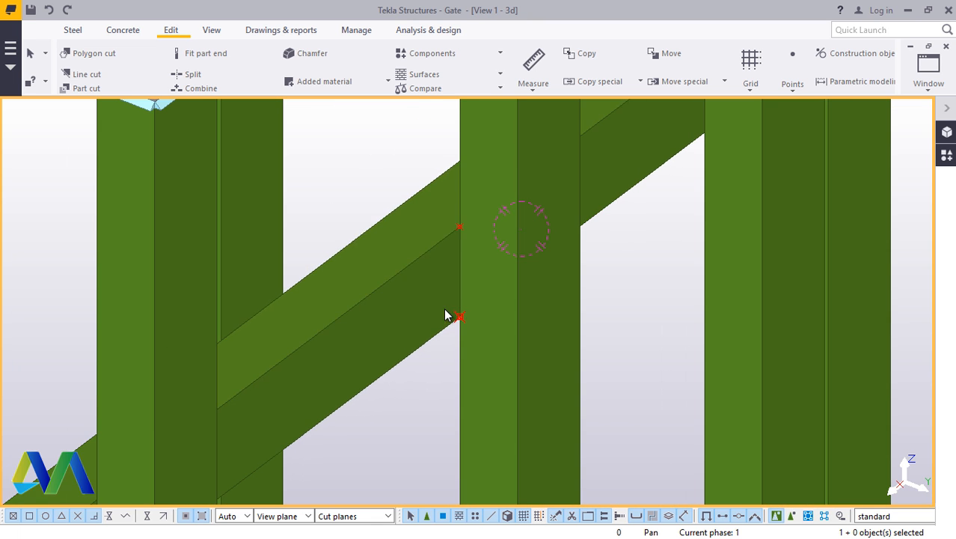
click(403, 299)
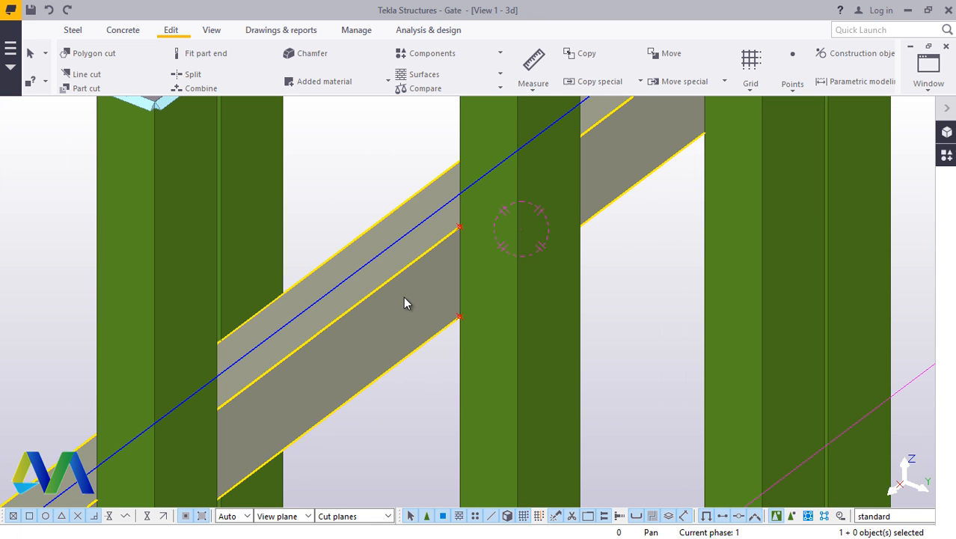
right_click(355, 124)
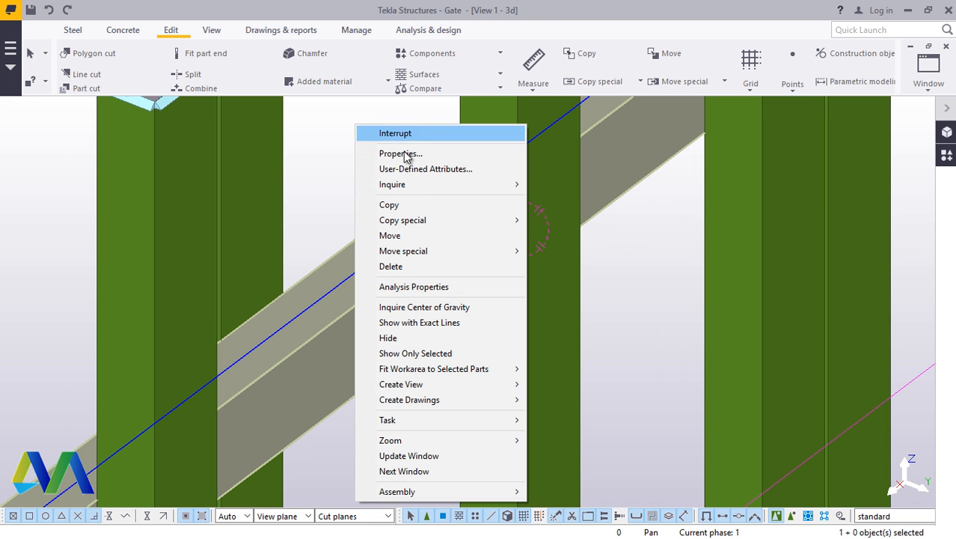
click(397, 205)
scroll(464, 224, up, 2)
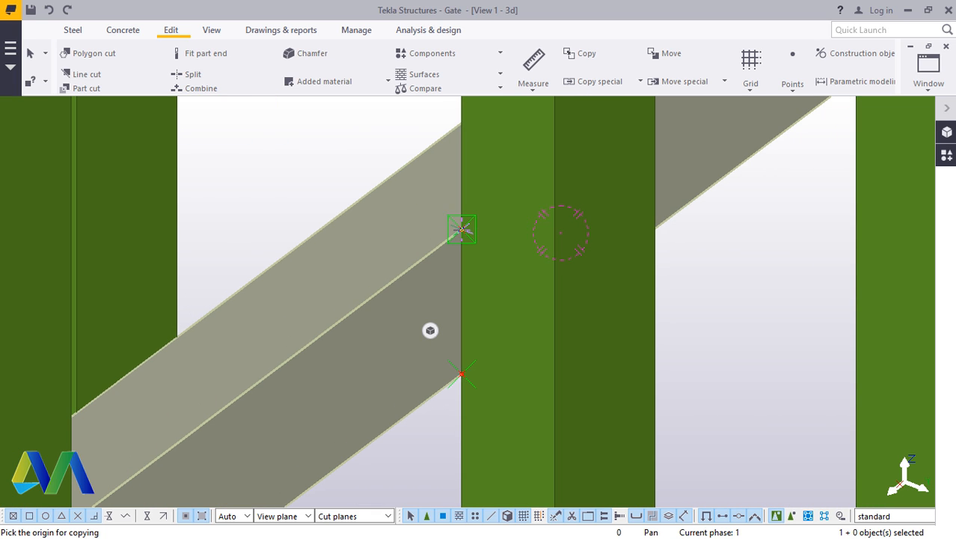
right_click(321, 192)
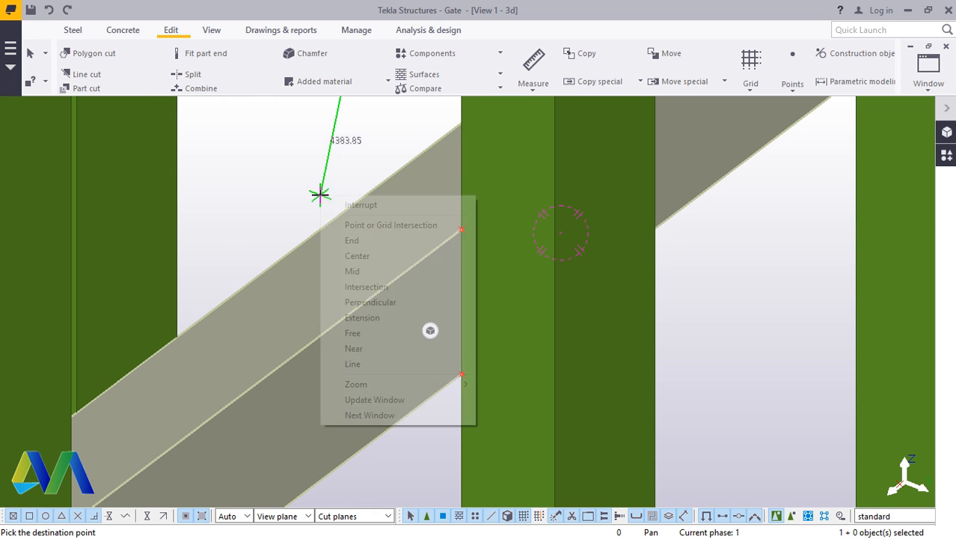
click(329, 200)
Step: Copy the fence rail straight down, in the direction from the upper to the lower construction point, as a second rail across the pickets
right_click(307, 161)
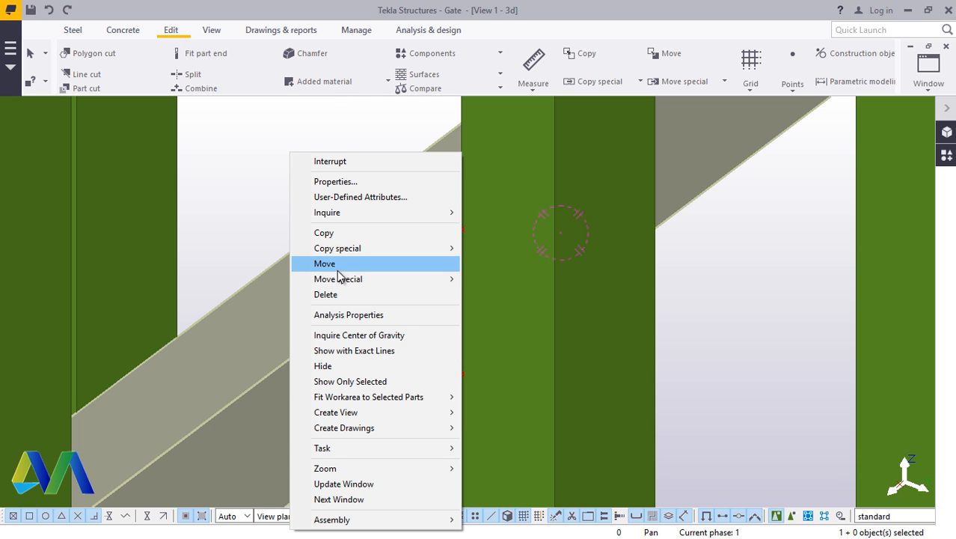
click(348, 233)
scroll(461, 229, up, 2)
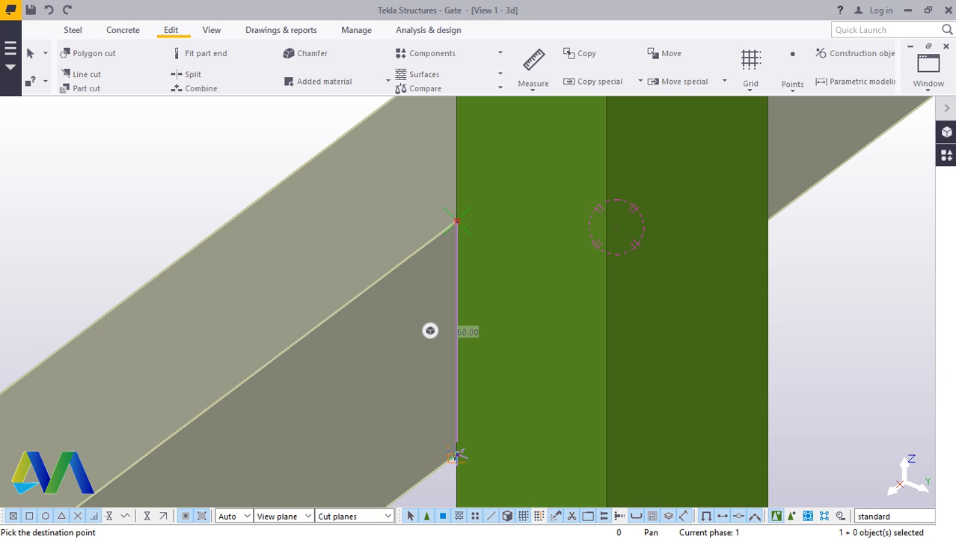
text(90)
key(Return)
scroll(174, 243, down, 8)
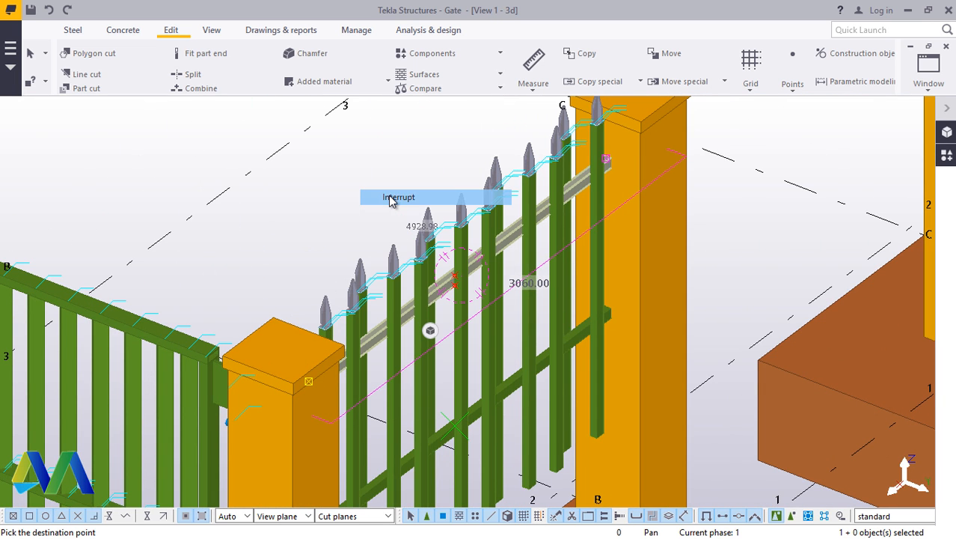
Step: Examine the fence section between columns A and B with its upper and lower rails
click(212, 31)
click(530, 75)
click(534, 110)
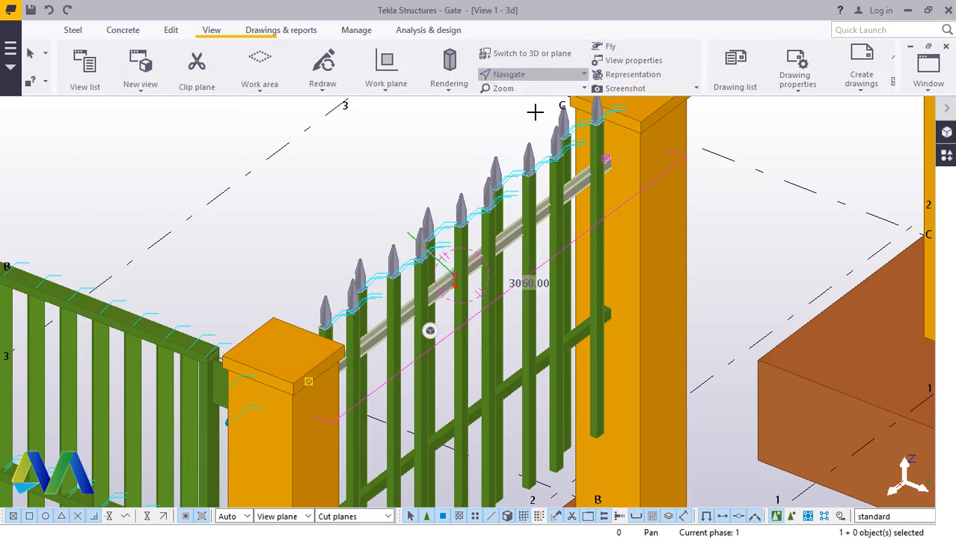
click(531, 298)
ctrl+middle_drag(533, 336, 399, 164)
right_click(399, 163)
click(423, 171)
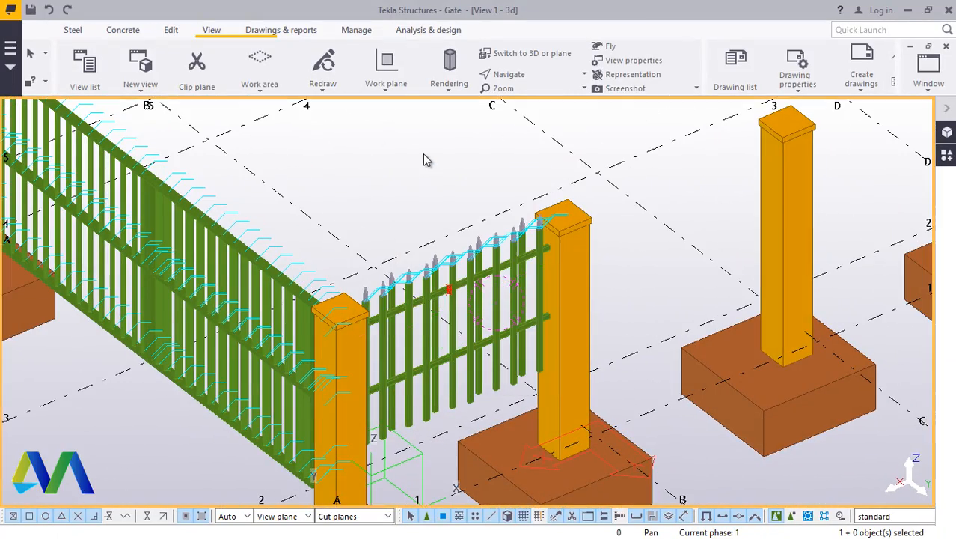
Step: Examine the bases of columns A and B from the opposite side of the fence section
click(528, 75)
click(538, 95)
ctrl+middle_drag(548, 343, 331, 353)
scroll(380, 363, up, 5)
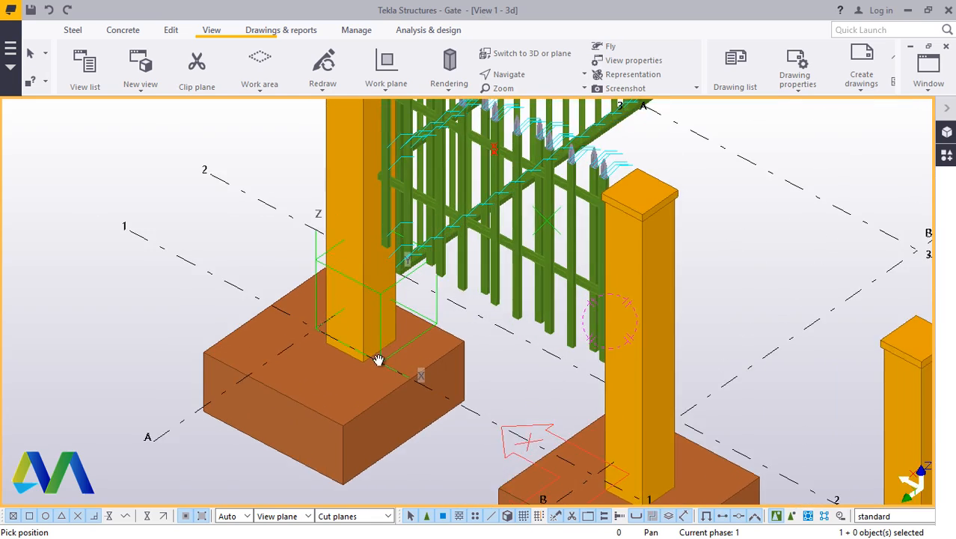
scroll(401, 356, down, 4)
ctrl+middle_drag(406, 341, 363, 401)
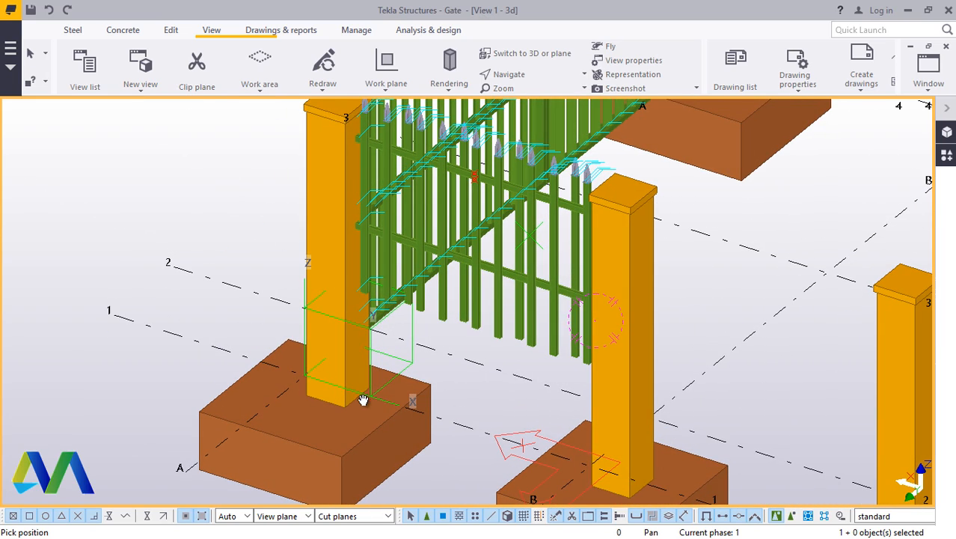
scroll(400, 399, up, 2)
right_click(167, 200)
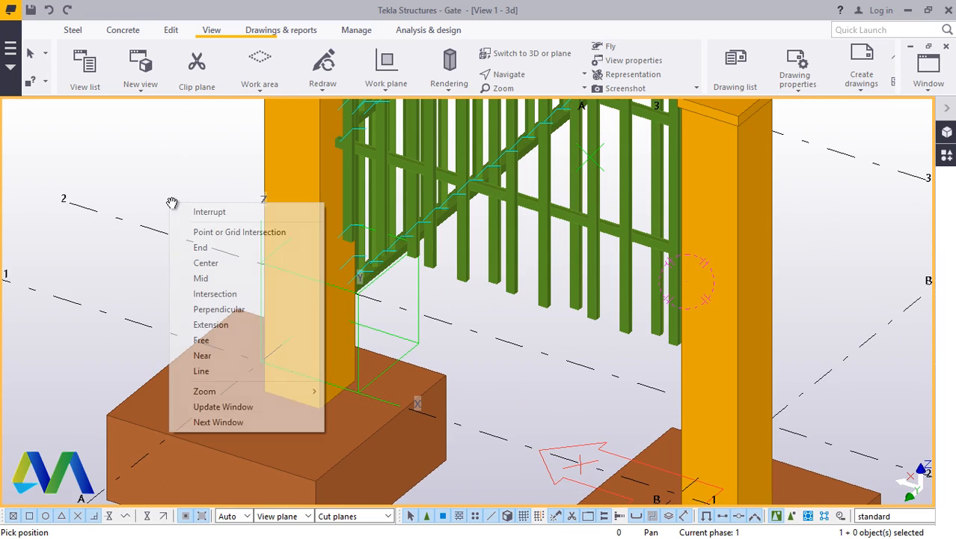
click(201, 210)
scroll(167, 67, up, 2)
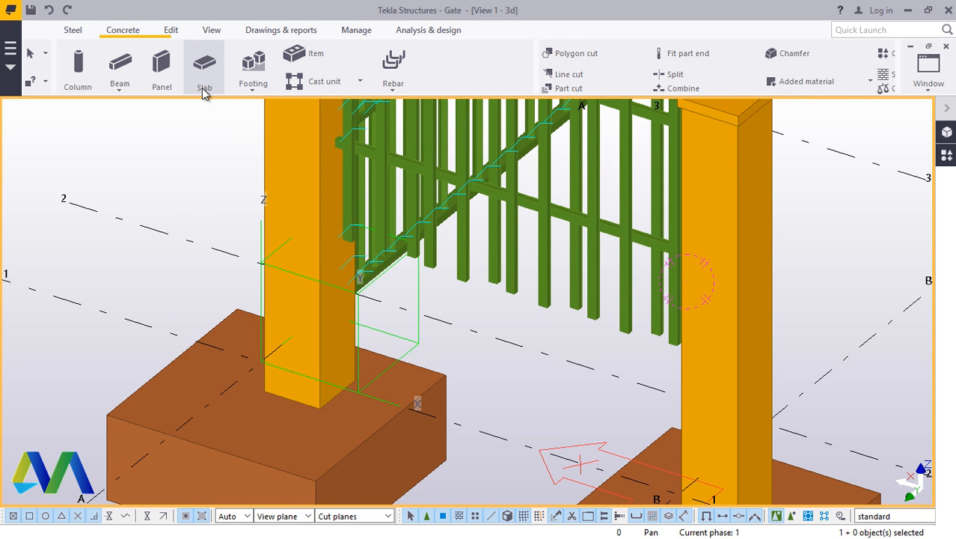
Step: Create a concrete beam at footing level between the bases of columns A and B
click(205, 83)
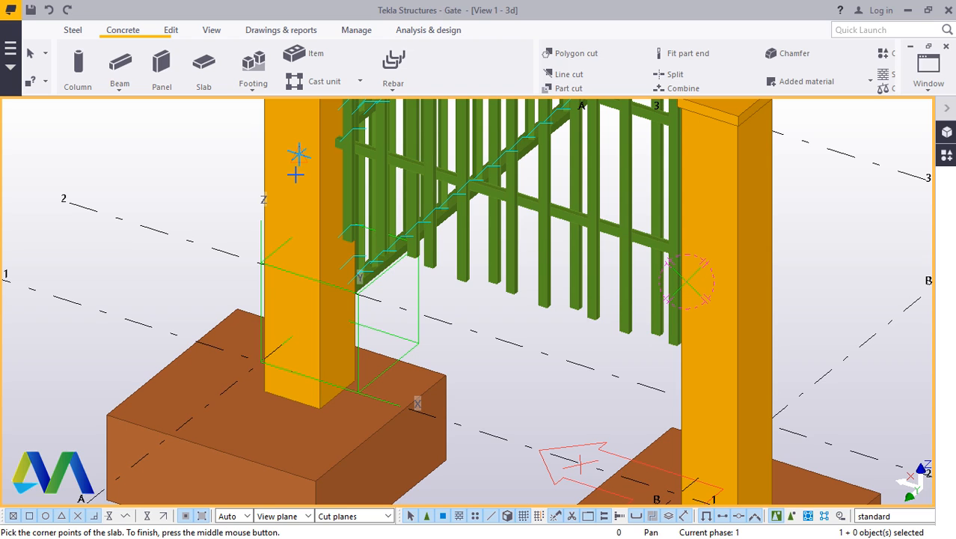
scroll(340, 424, up, 2)
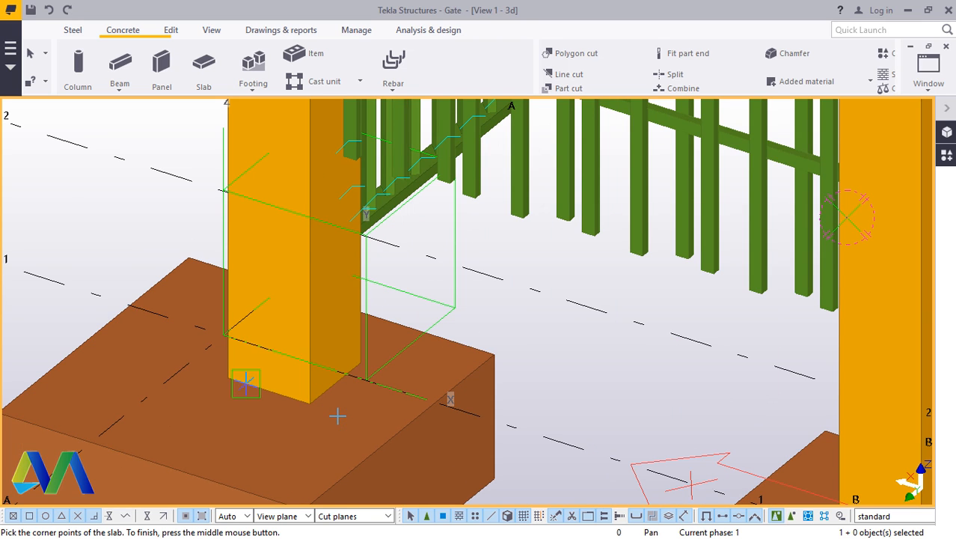
click(120, 84)
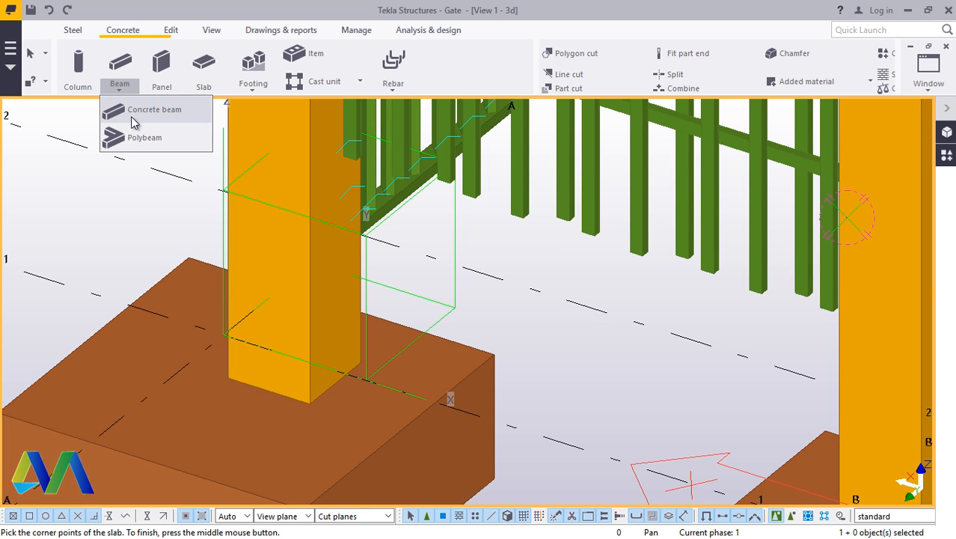
click(145, 113)
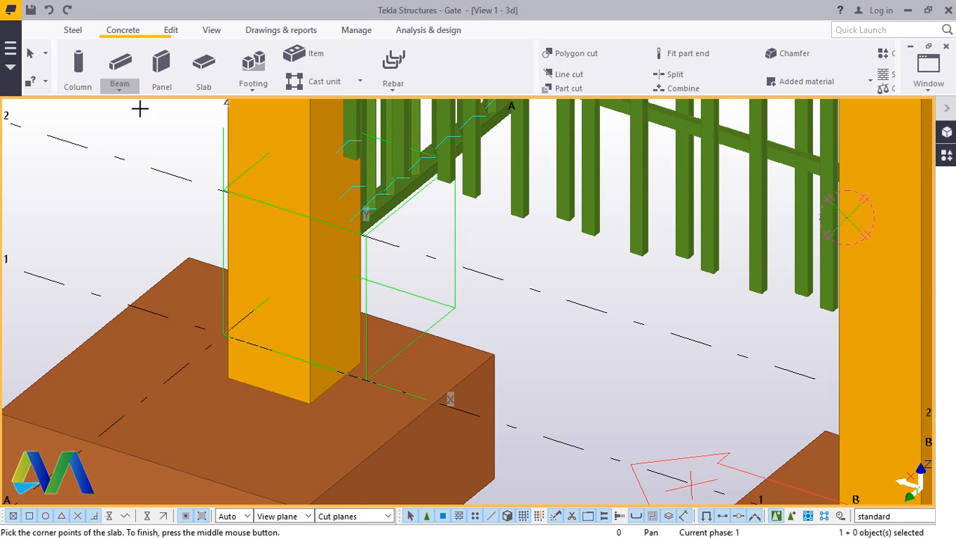
click(338, 383)
scroll(395, 331, down, 3)
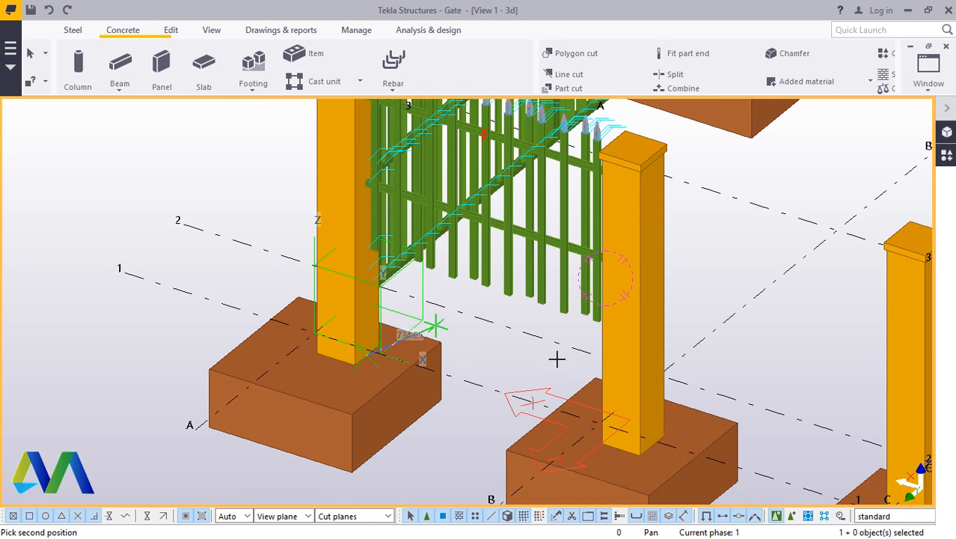
scroll(581, 411, up, 3)
click(563, 404)
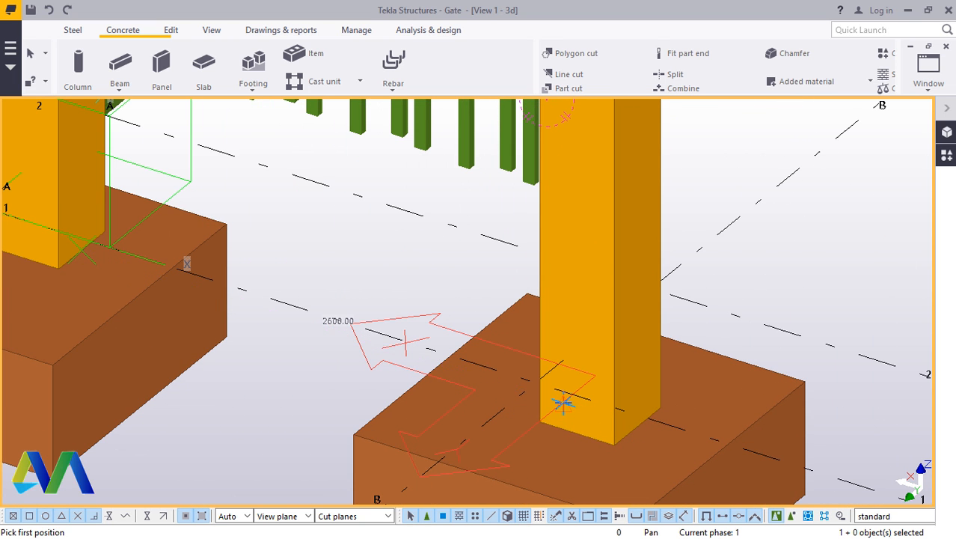
right_click(773, 247)
click(793, 252)
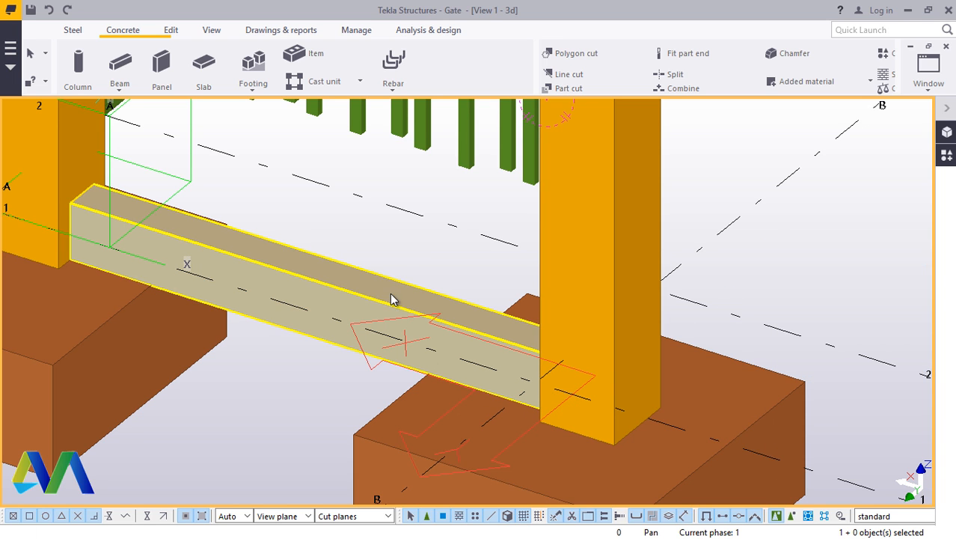
Step: Apply the 300*200 profile with C30 material and class 6 to the concrete beam between the columns
double_click(380, 281)
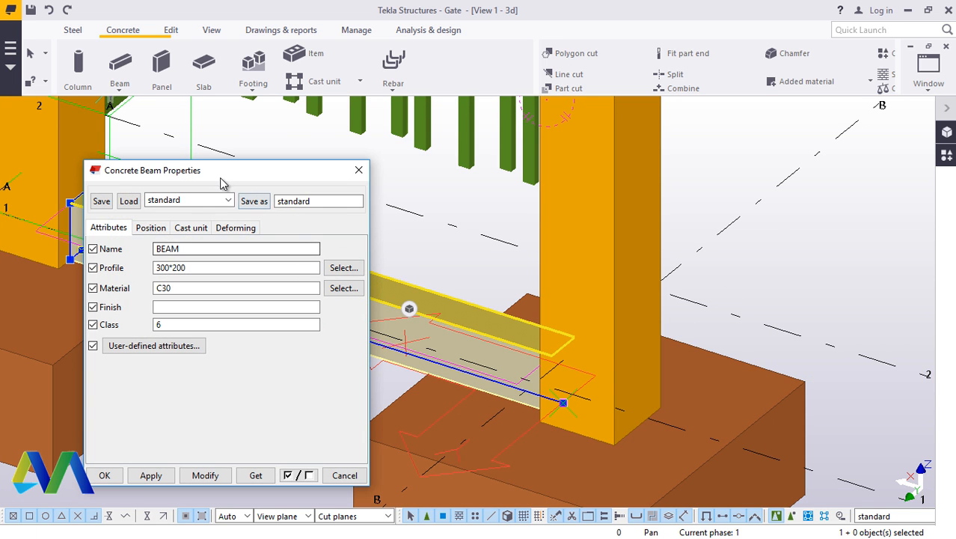
drag(228, 171, 658, 130)
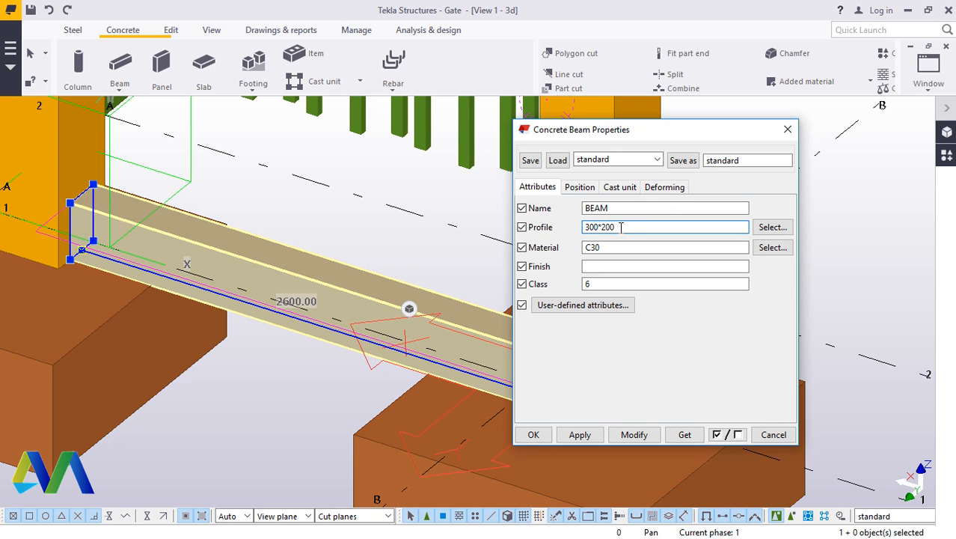
click(634, 435)
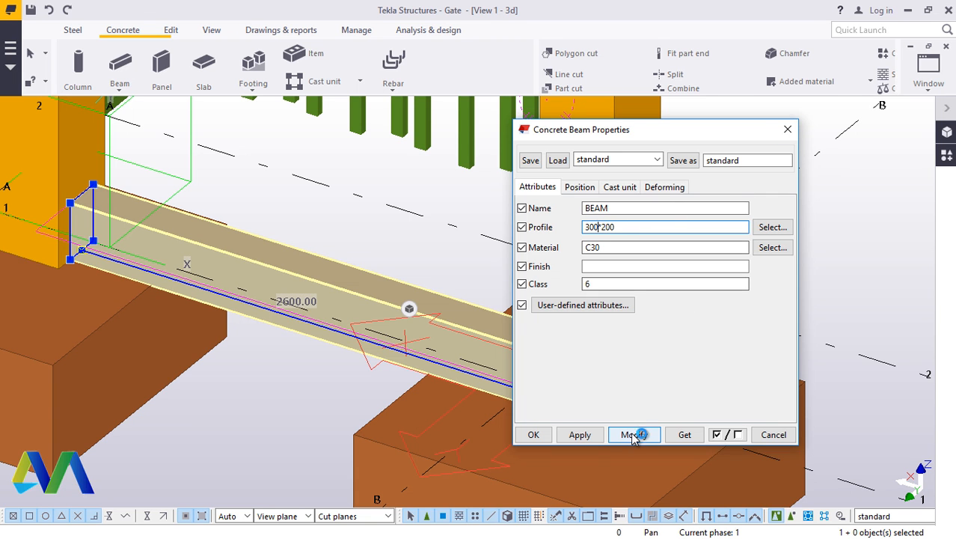
click(585, 436)
click(532, 434)
click(871, 232)
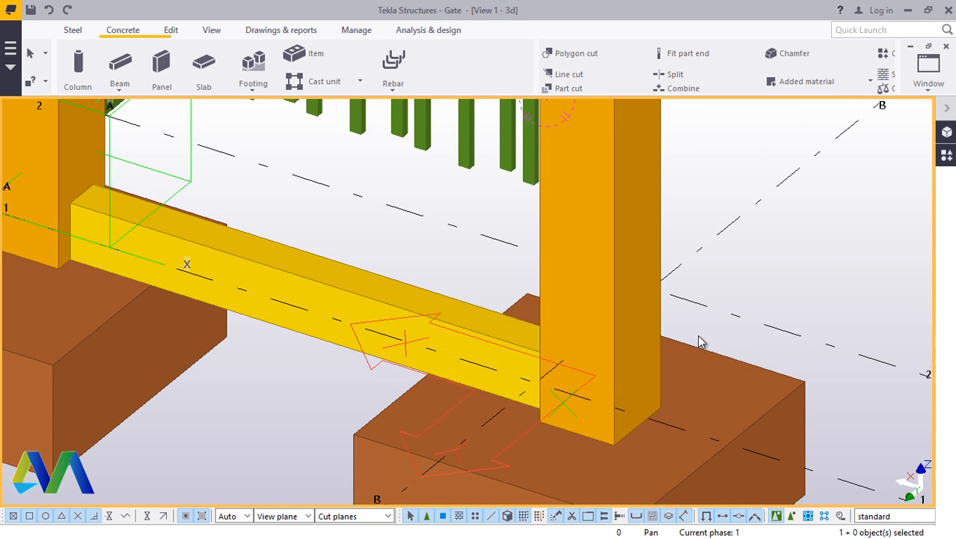
Step: Start a concrete slab on top of the beam, picking the beam's front and back upper corners at column A
scroll(652, 364, down, 2)
scroll(651, 368, down, 2)
scroll(284, 285, up, 2)
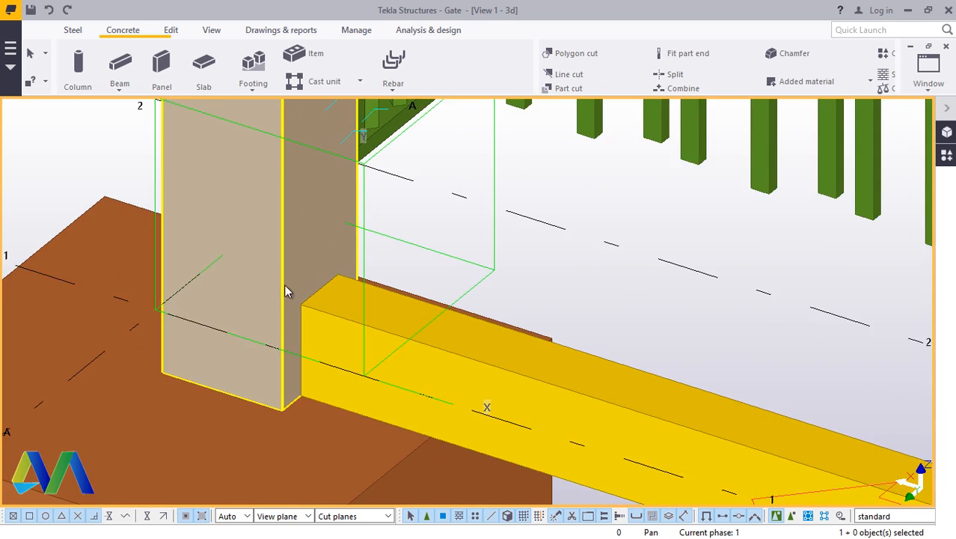
scroll(294, 281, down, 4)
scroll(299, 285, up, 1)
click(323, 309)
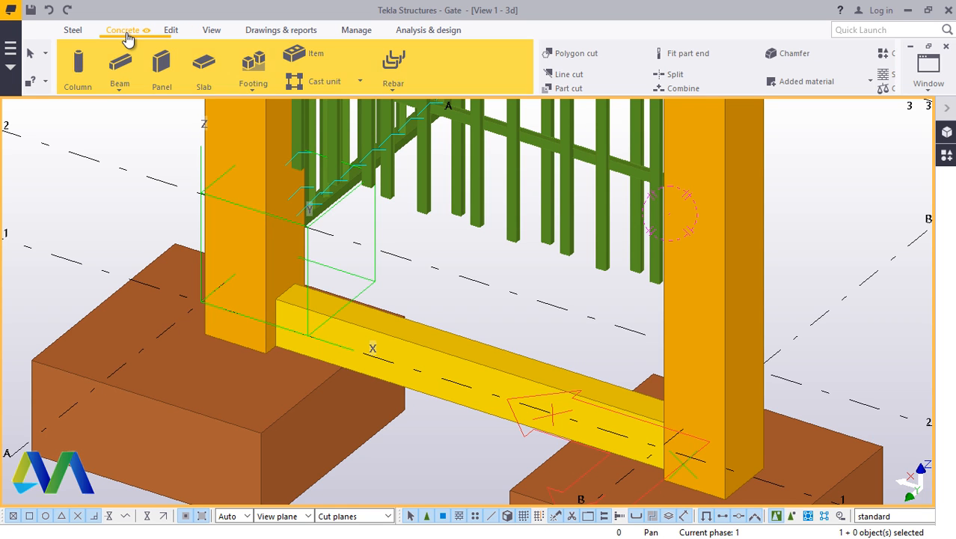
click(189, 81)
scroll(290, 299, up, 6)
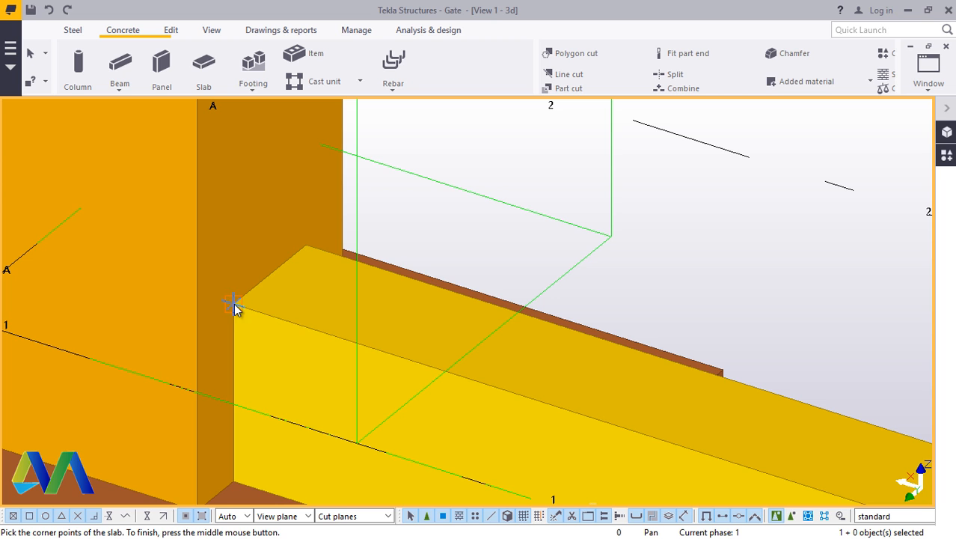
scroll(255, 254, down, 5)
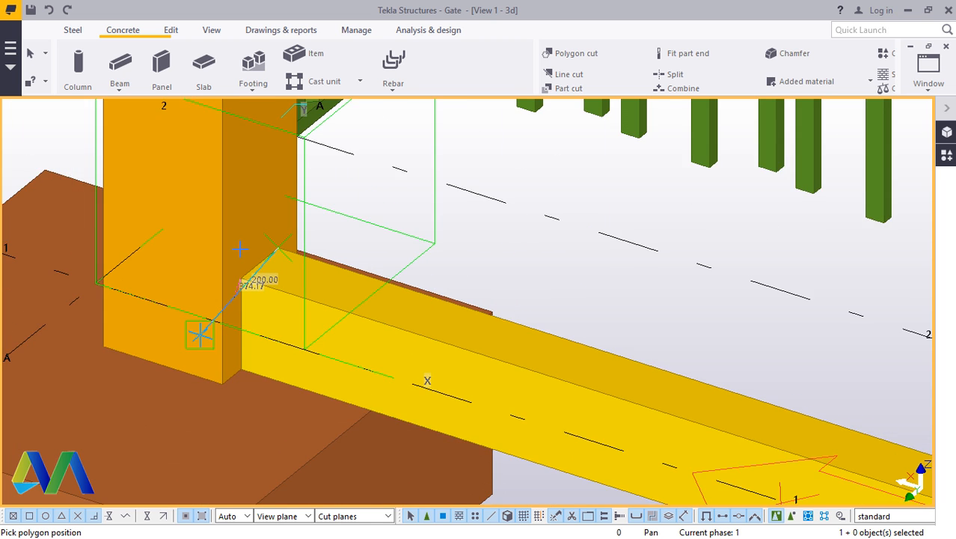
scroll(576, 377, up, 2)
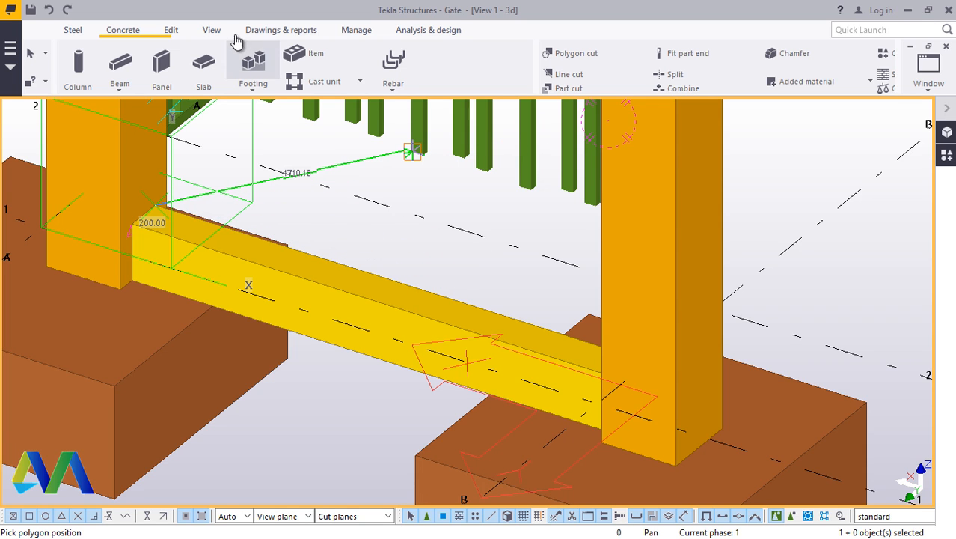
Step: Continue the slab outline along the beam through its back and front upper corners at column B
click(209, 33)
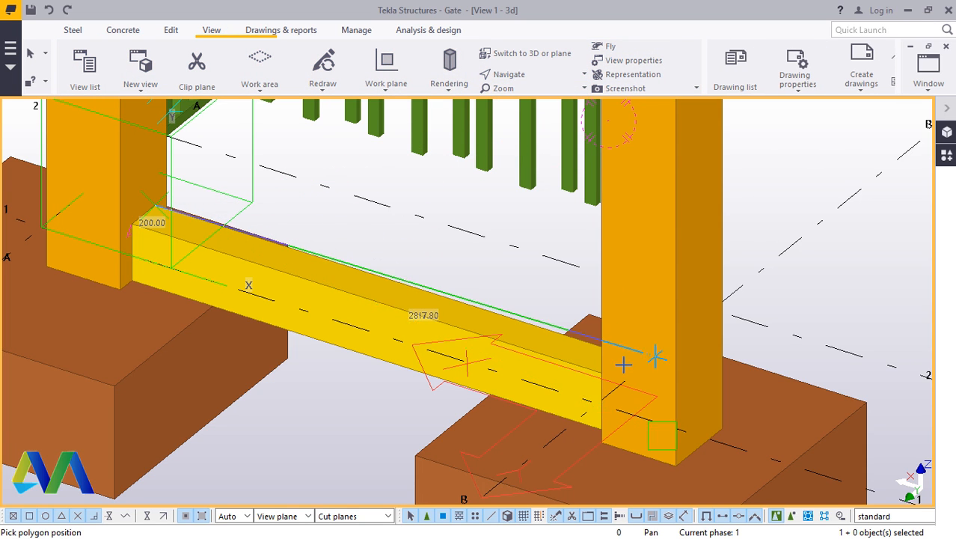
click(498, 74)
click(550, 98)
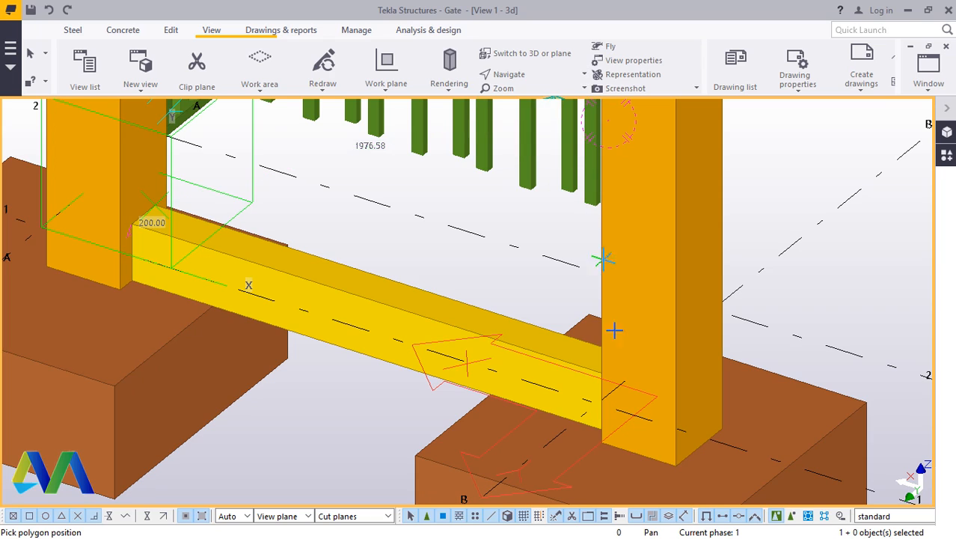
ctrl+middle_drag(615, 383, 510, 298)
scroll(572, 364, up, 4)
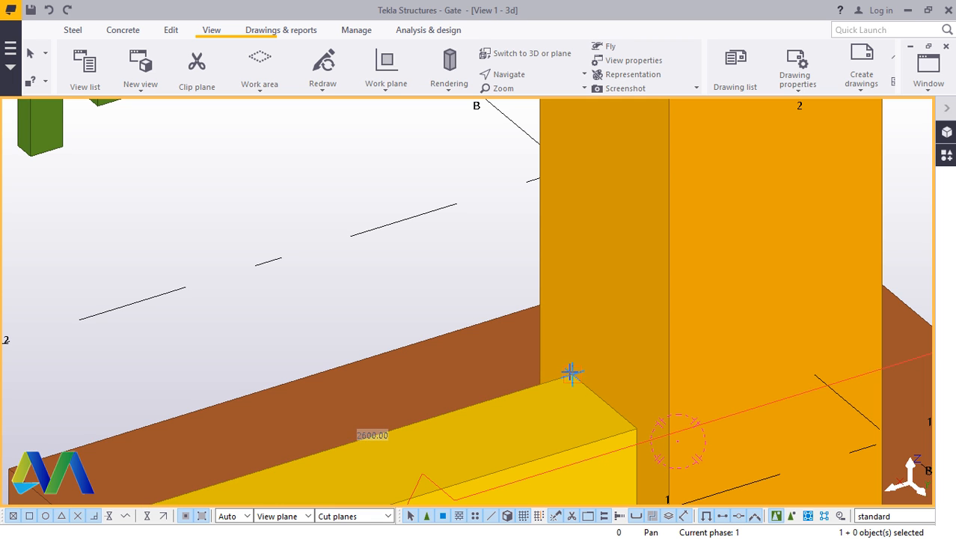
scroll(634, 428, down, 6)
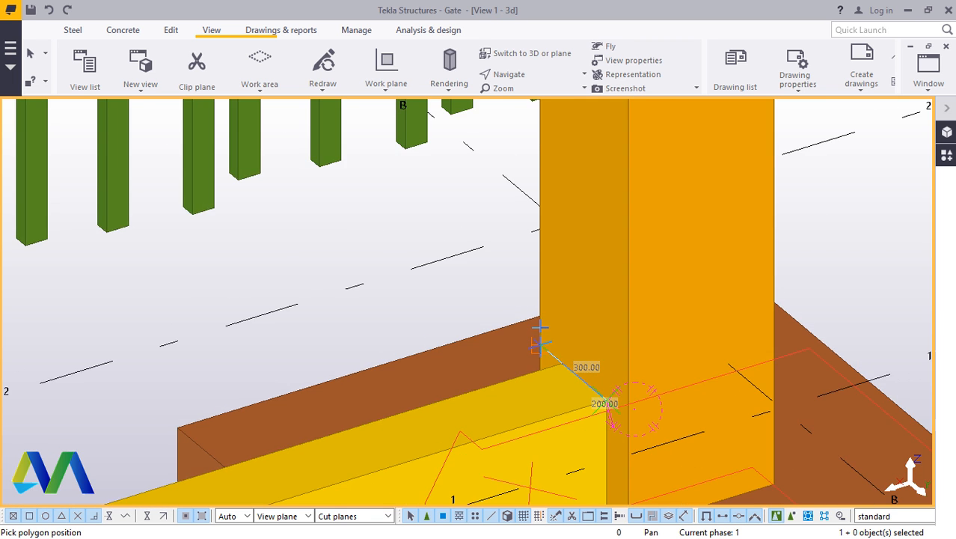
scroll(265, 447, up, 5)
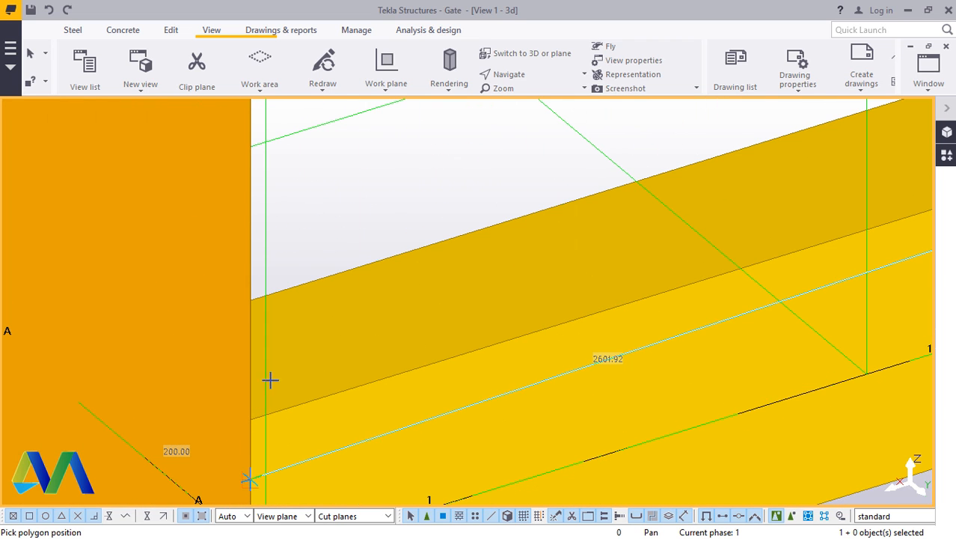
Step: Close the slab outline at the beam's front upper corner beside column A and finish the slab
click(524, 78)
click(532, 96)
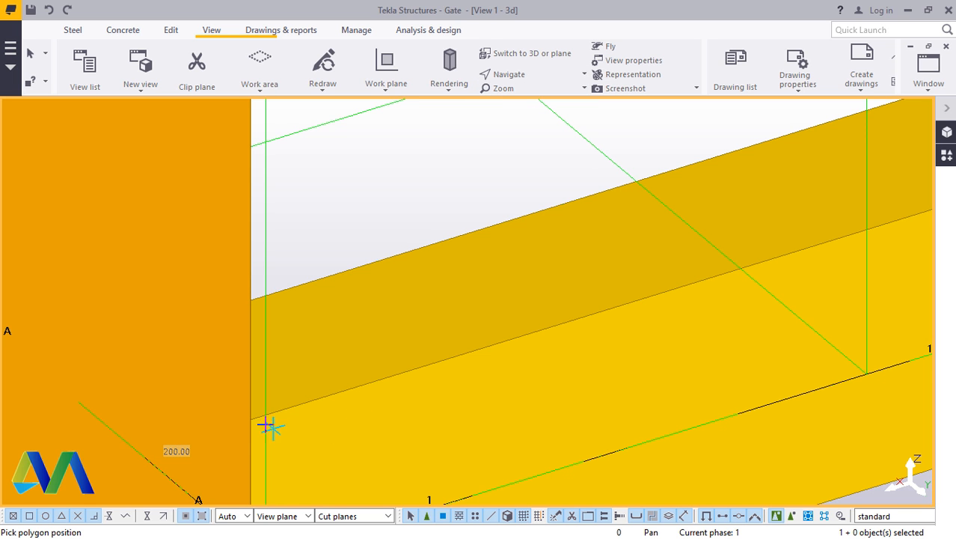
drag(271, 425, 145, 406)
right_click(190, 355)
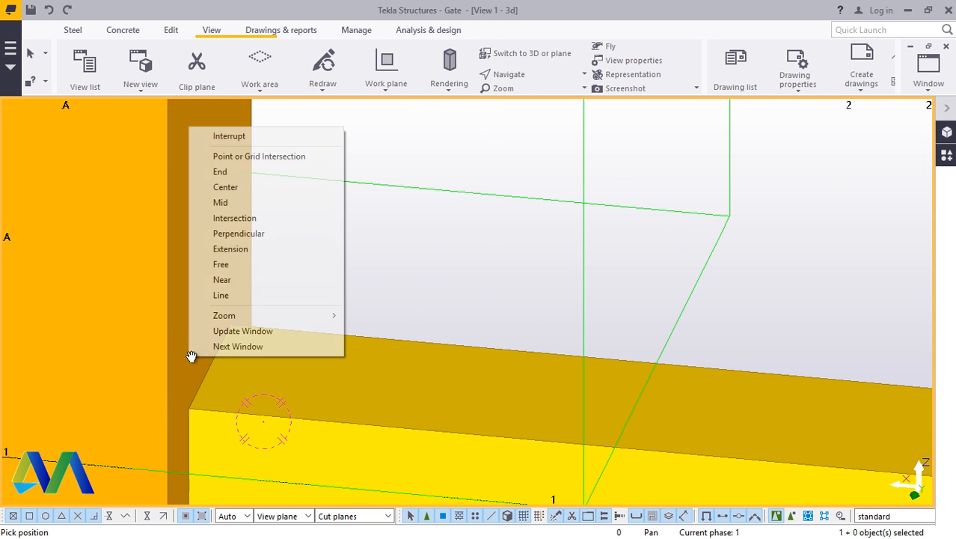
click(225, 136)
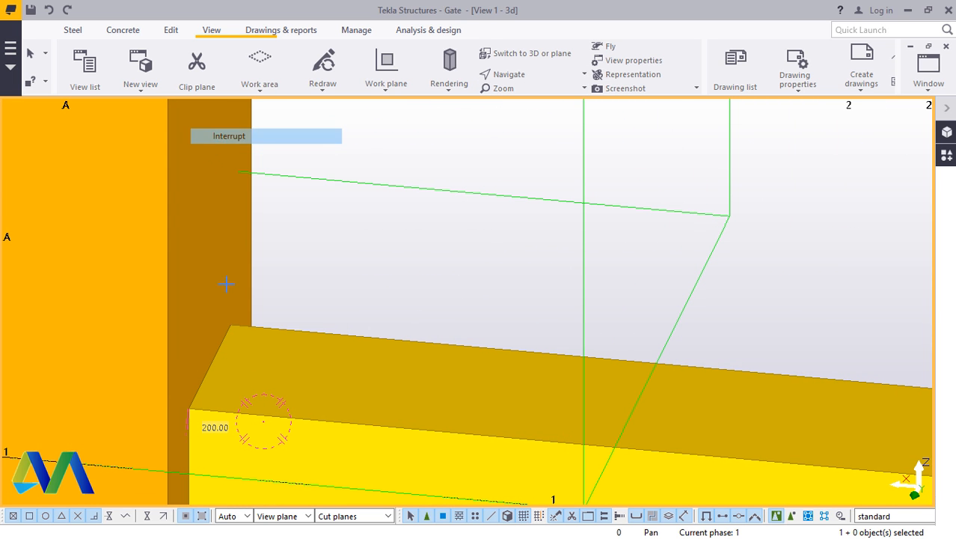
click(189, 411)
scroll(221, 385, down, 5)
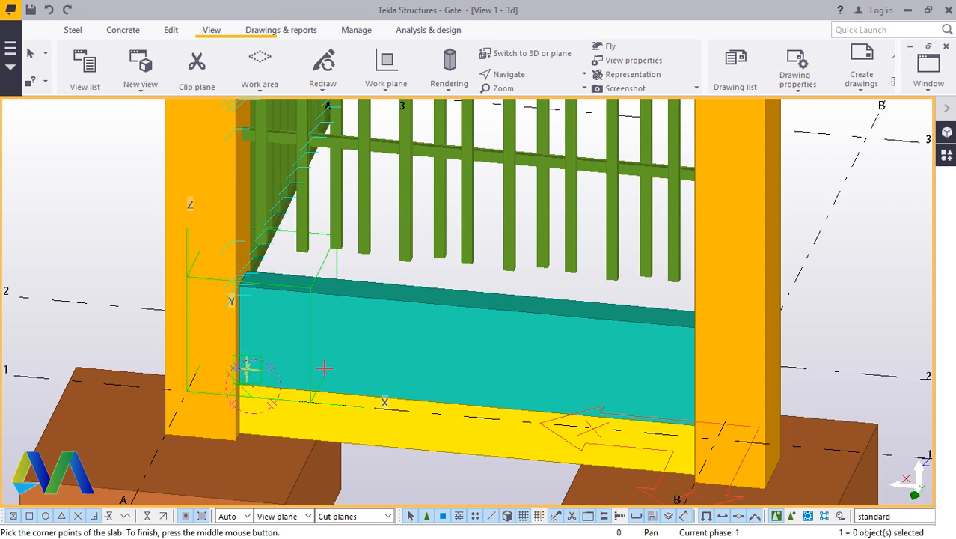
scroll(324, 368, down, 3)
right_click(124, 258)
click(157, 269)
scroll(348, 352, up, 3)
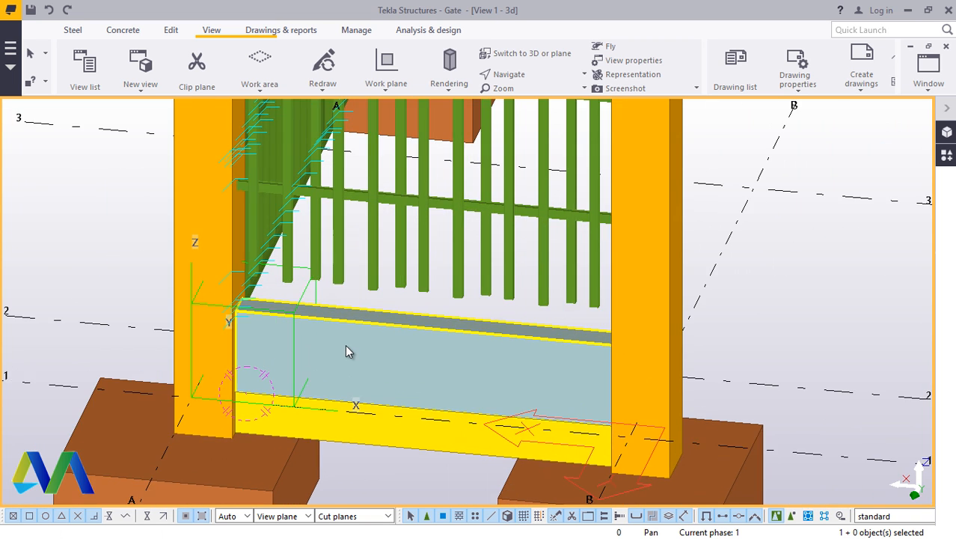
Step: Examine the fence section between columns A and B with its slab, beam, pickets and rails from several sides
click(515, 78)
click(549, 98)
ctrl+middle_drag(570, 373, 518, 310)
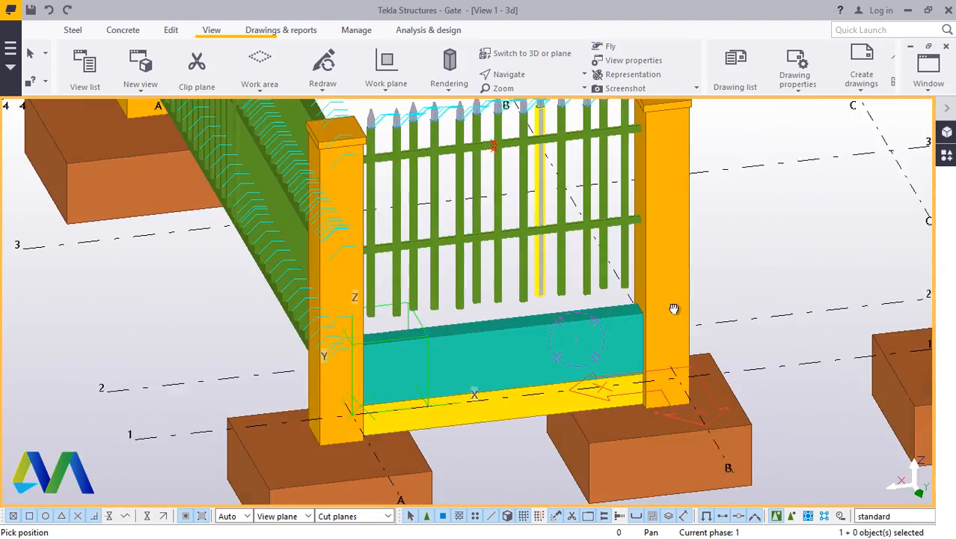
scroll(536, 351, up, 3)
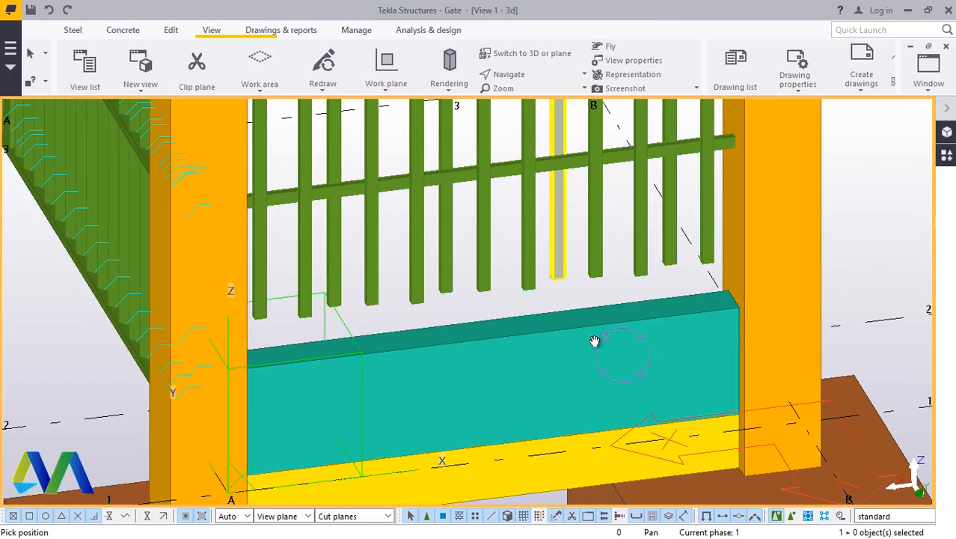
ctrl+middle_drag(594, 342, 757, 252)
right_click(758, 253)
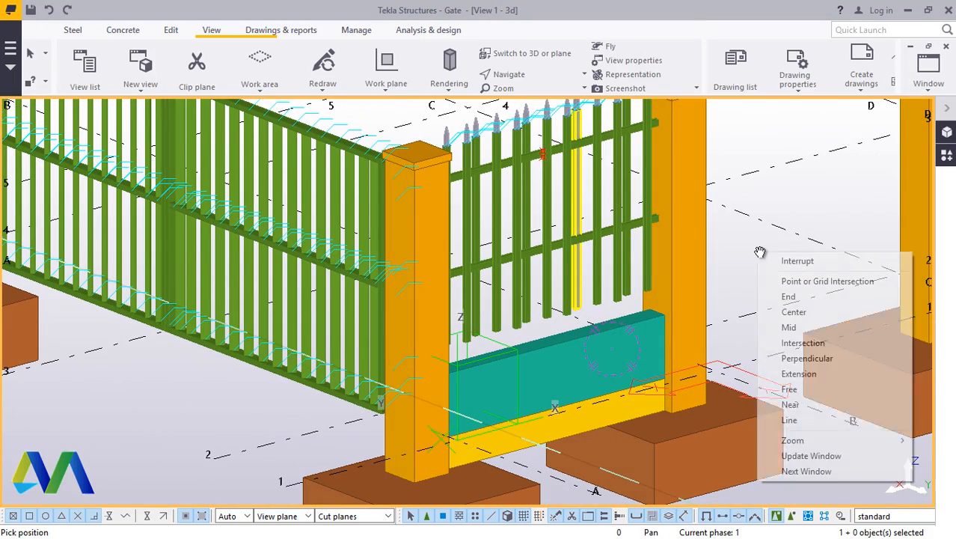
click(795, 269)
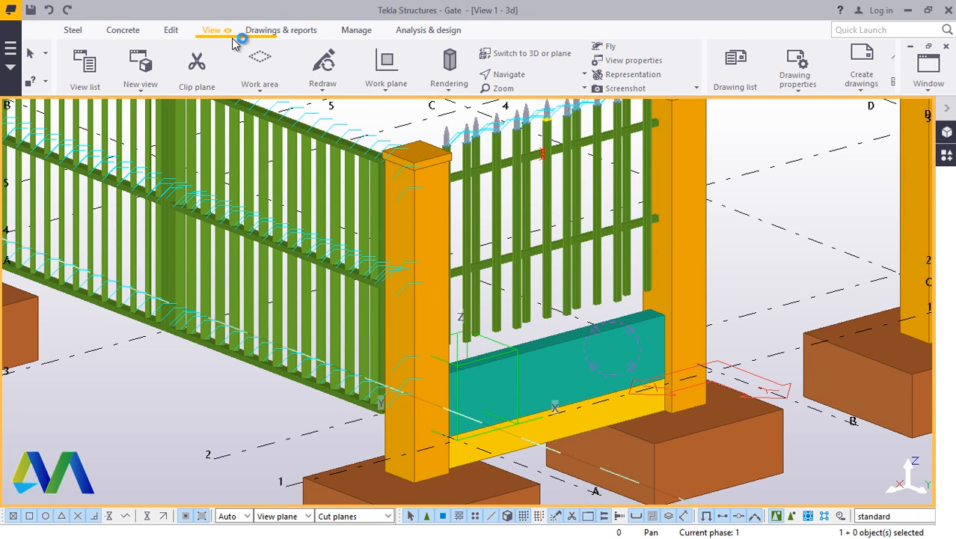
scroll(464, 273, down, 1)
scroll(554, 157, up, 3)
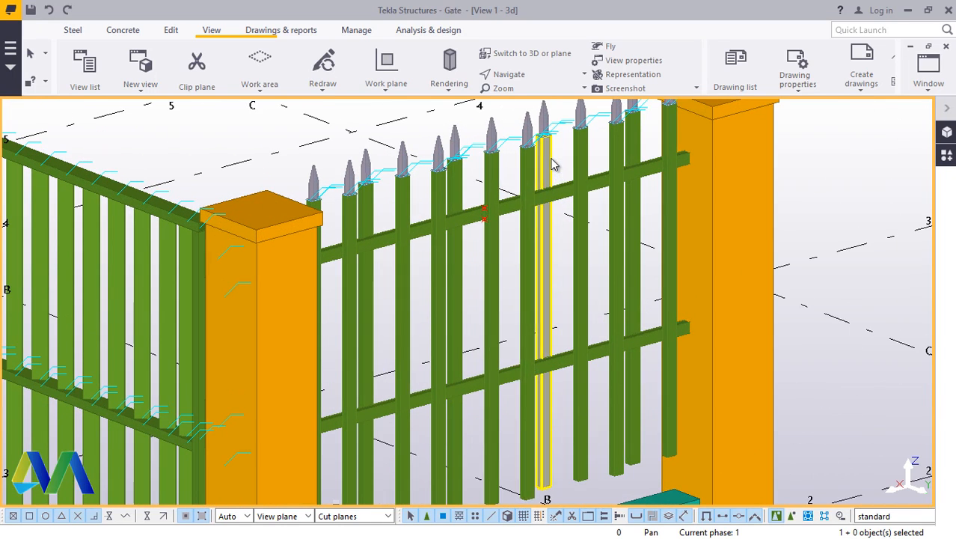
Step: Apply a brick surface treatment to all faces of the teal concrete wall above the base beam between columns A and B
click(207, 32)
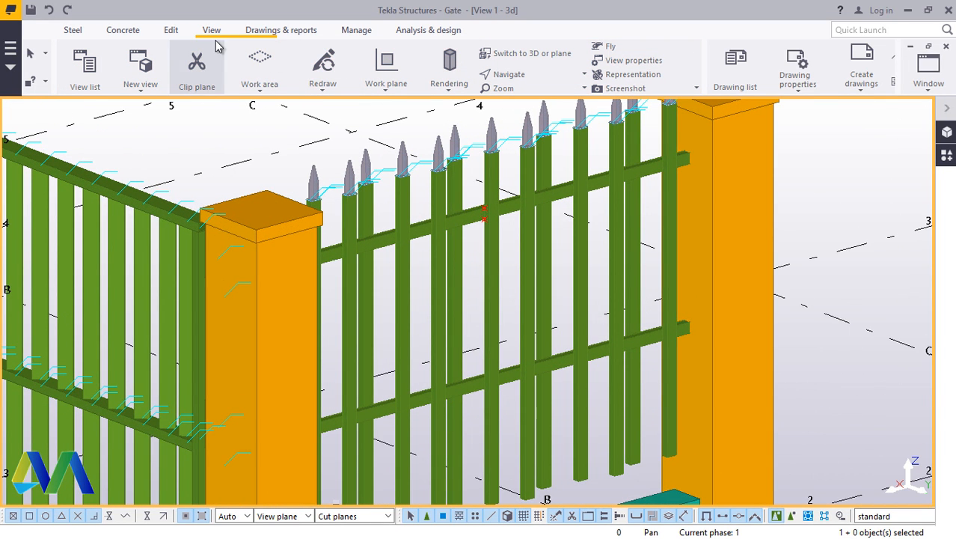
click(171, 31)
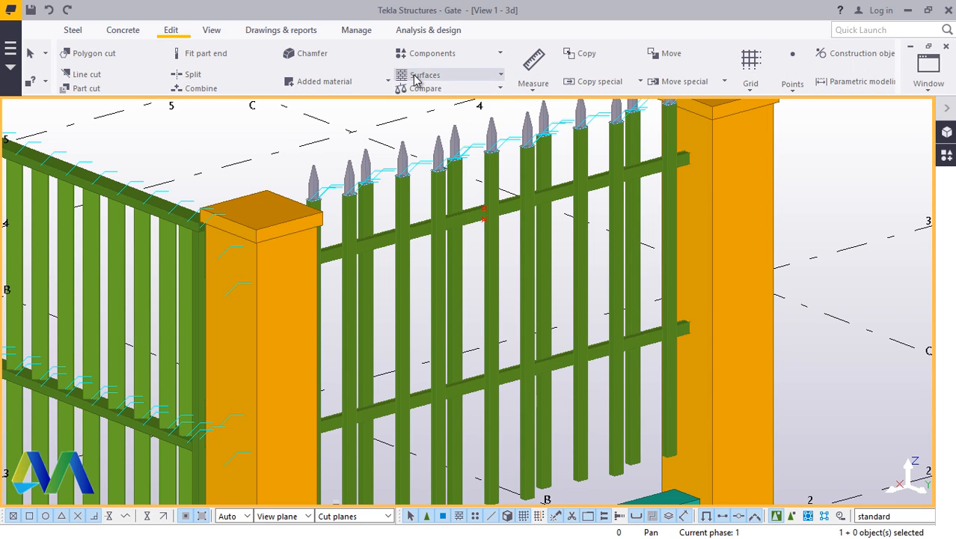
click(419, 74)
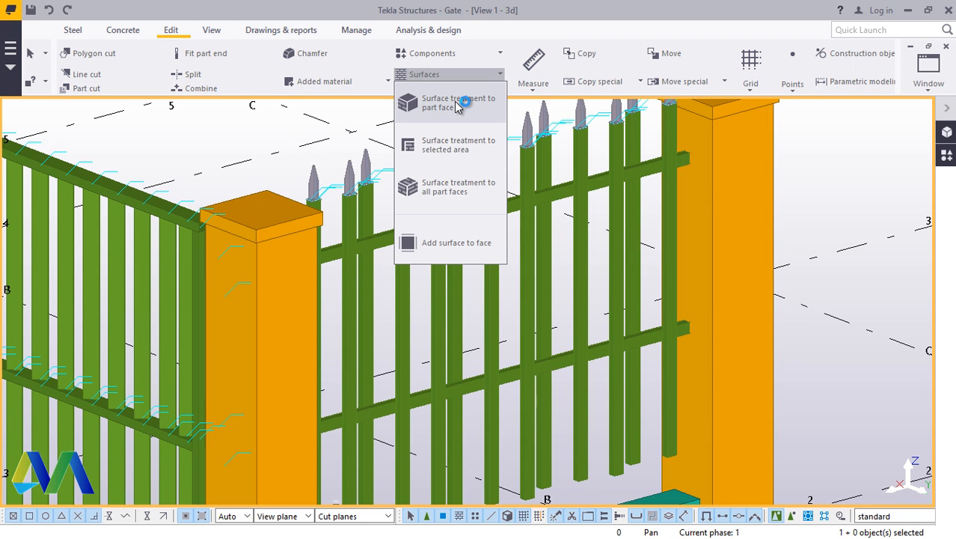
click(450, 196)
click(448, 189)
scroll(463, 182, down, 6)
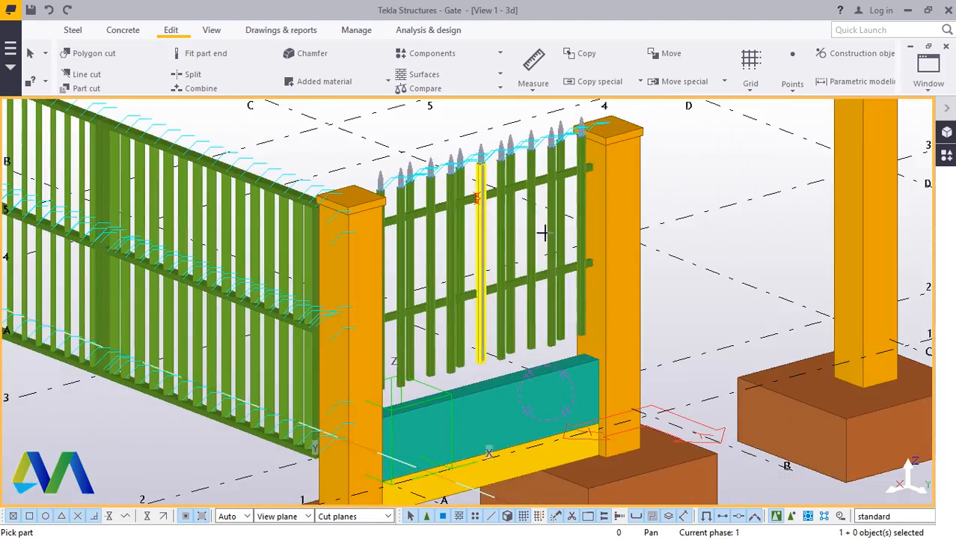
scroll(508, 413, up, 5)
click(496, 409)
scroll(496, 409, down, 3)
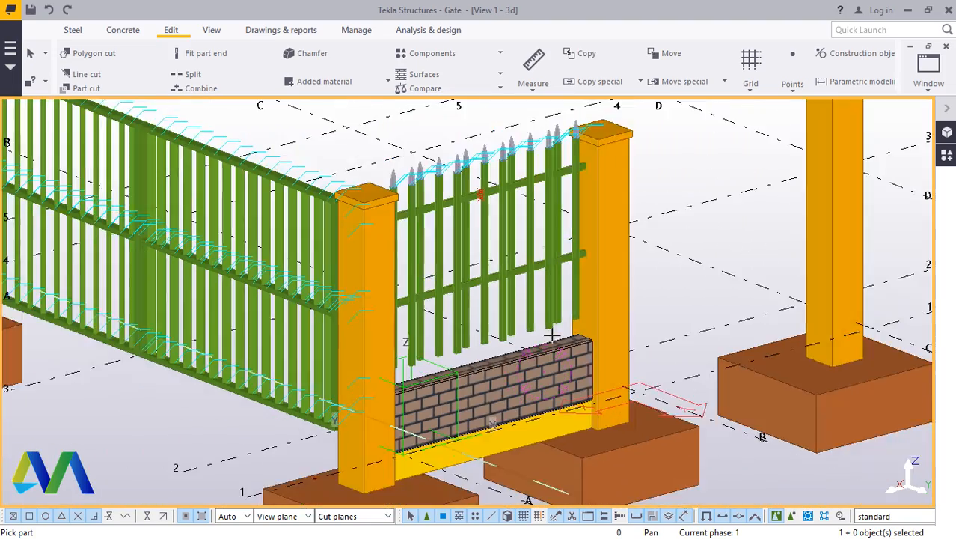
scroll(528, 340, up, 3)
scroll(528, 341, down, 3)
scroll(657, 269, up, 3)
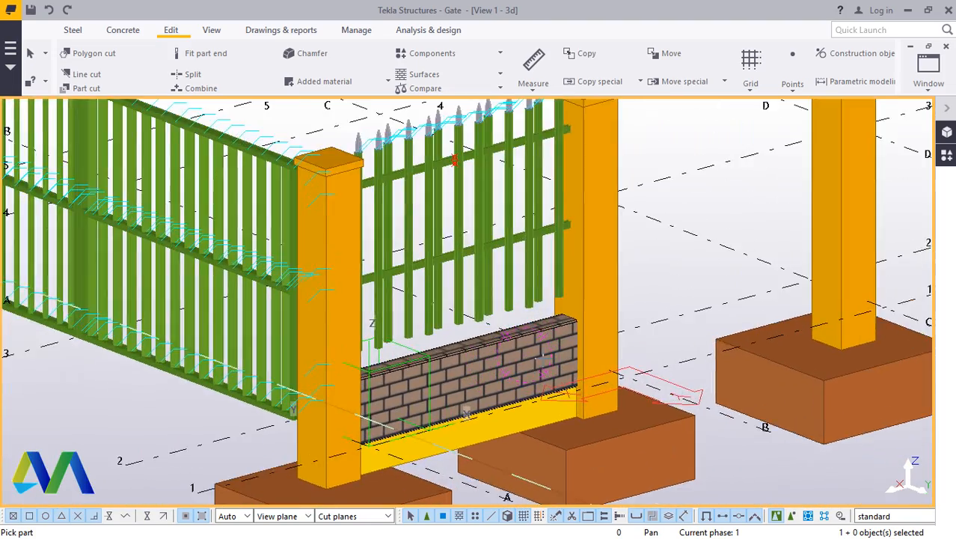
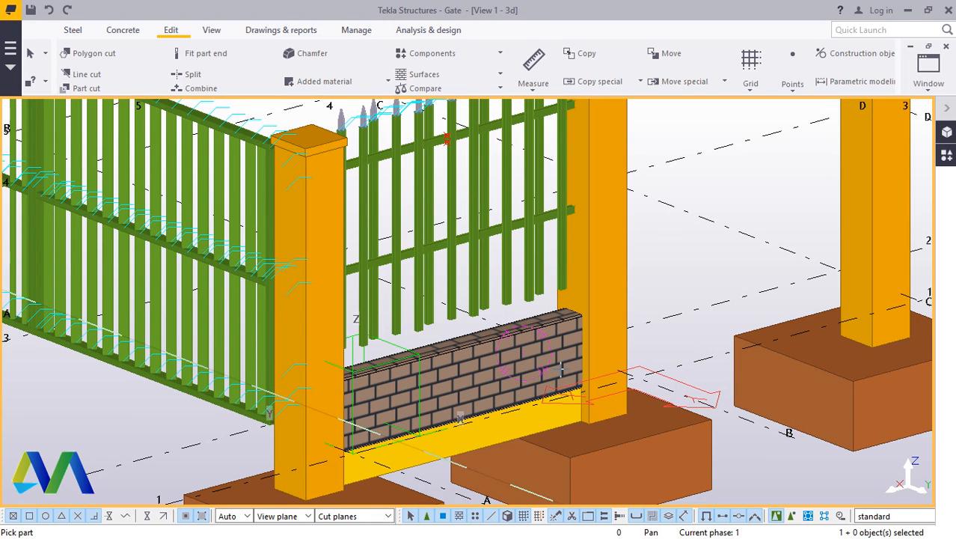
Step: Apply the surface treatment to all faces of column B and end the command
click(591, 385)
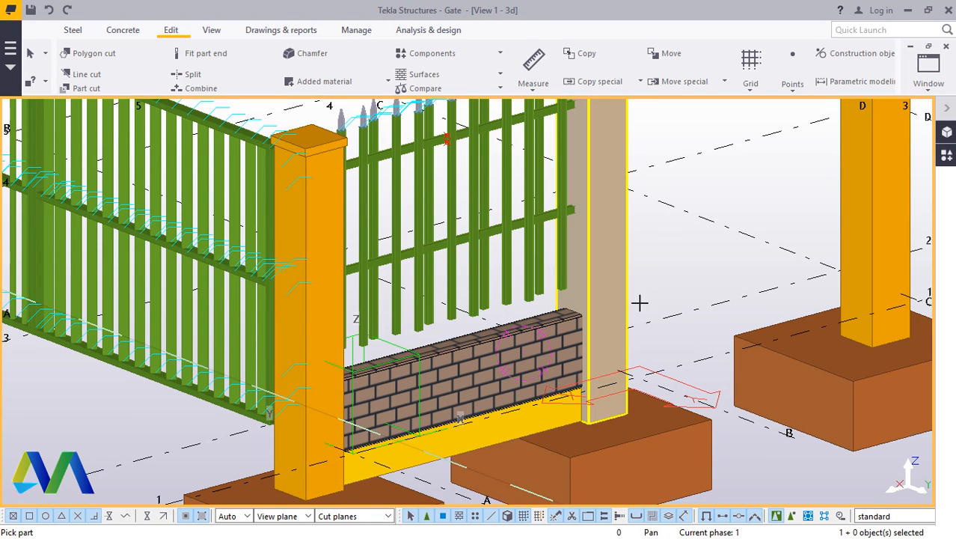
click(609, 213)
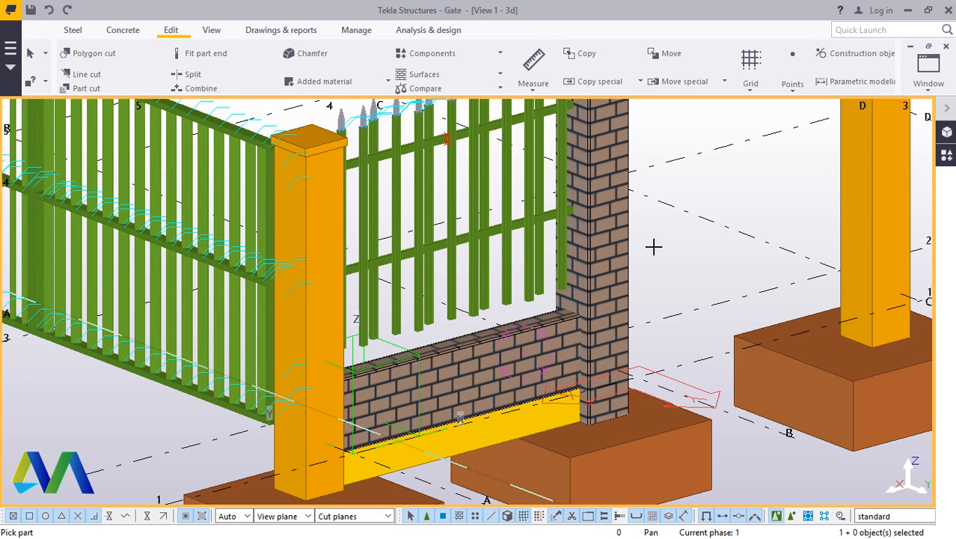
scroll(509, 356, down, 3)
scroll(577, 268, up, 2)
right_click(664, 286)
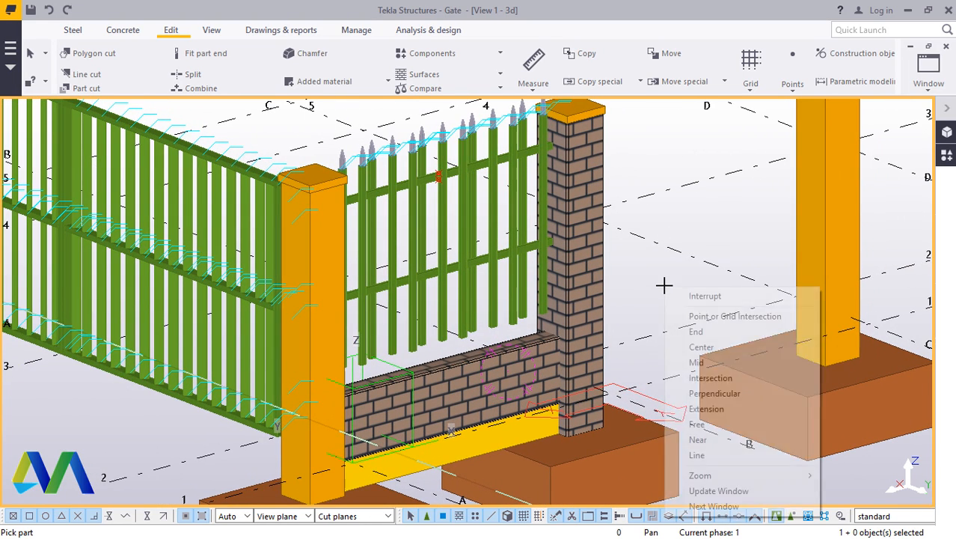
click(700, 297)
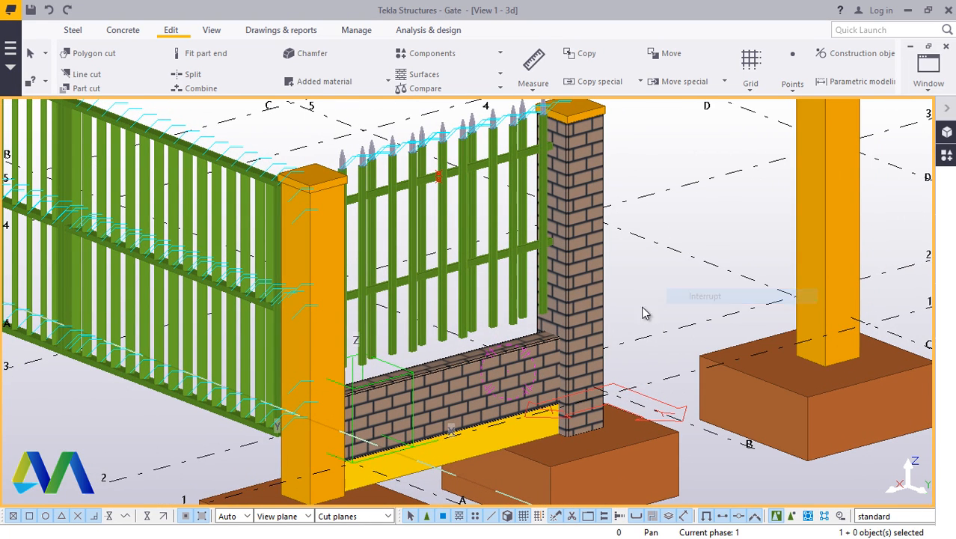
Step: Examine the brick-faced wall and column B with the picket fence from several sides
click(211, 30)
click(529, 78)
click(545, 149)
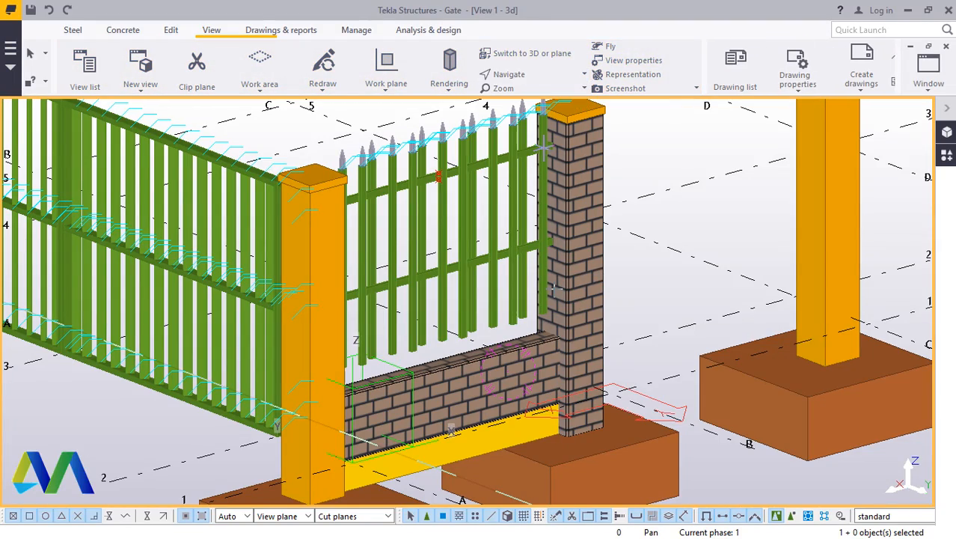
ctrl+middle_drag(547, 342, 395, 357)
right_click(110, 202)
click(137, 212)
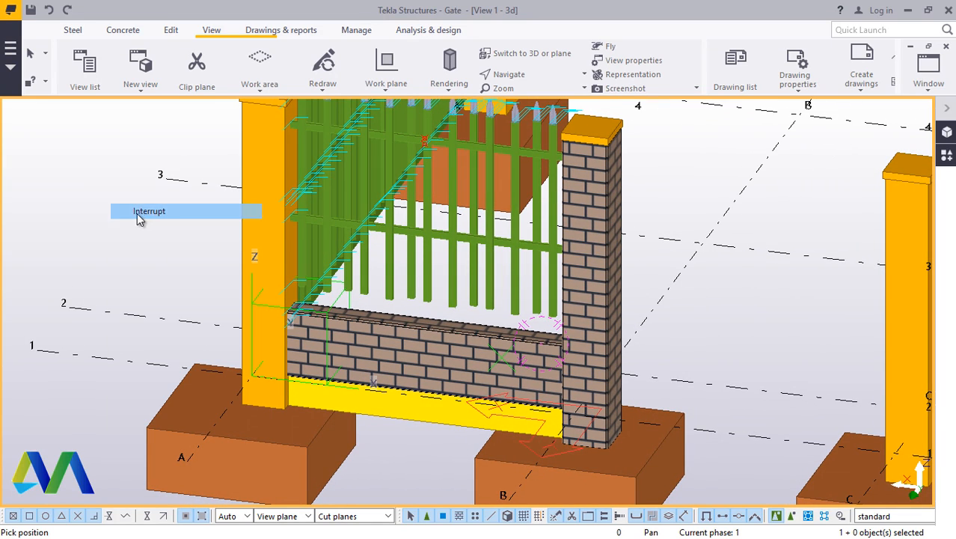
right_click(112, 206)
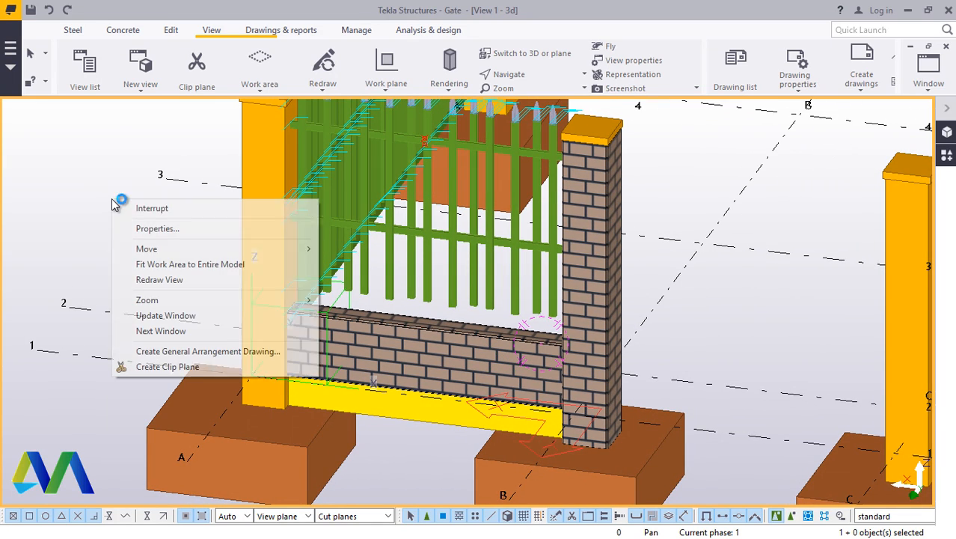
click(165, 276)
scroll(516, 309, down, 4)
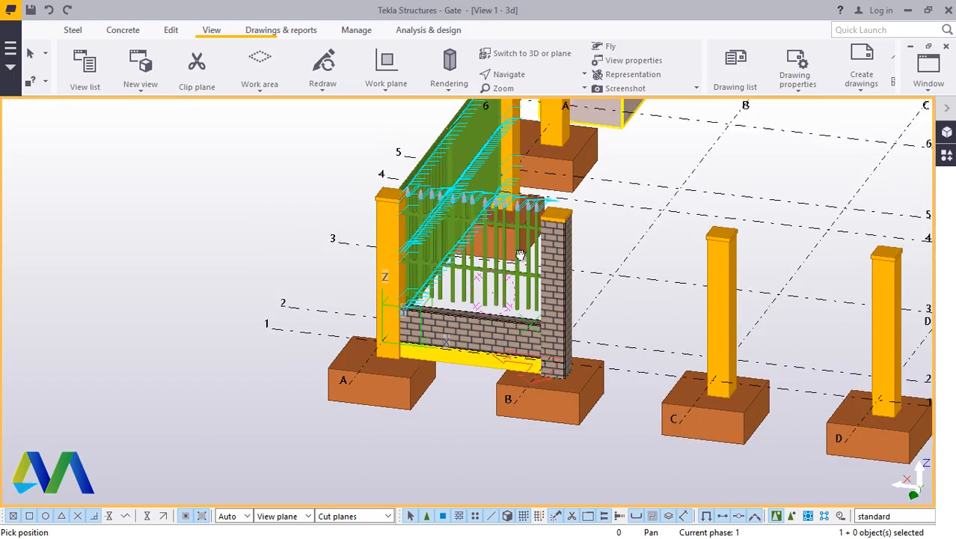
ctrl+middle_drag(502, 303, 605, 301)
scroll(393, 232, up, 3)
scroll(449, 232, up, 5)
right_click(494, 143)
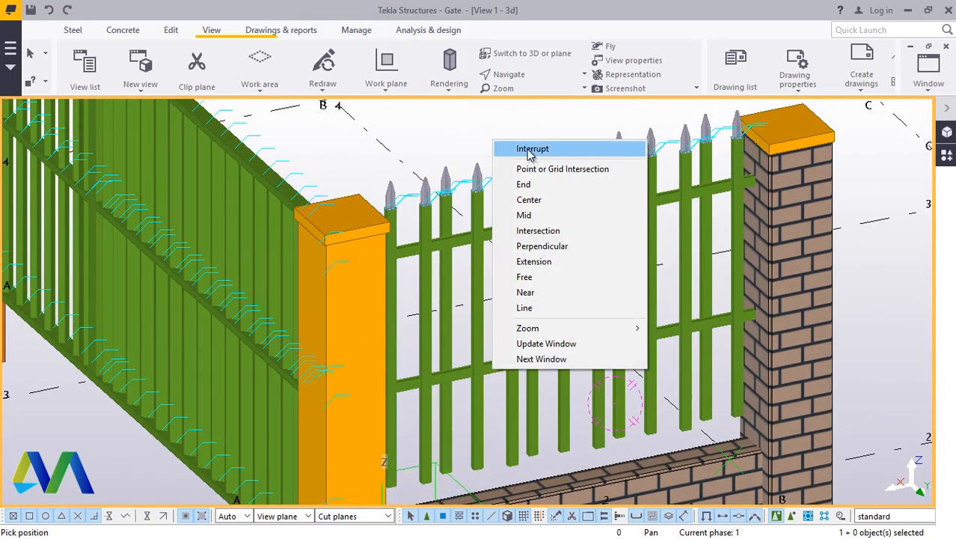
click(530, 155)
scroll(684, 214, up, 1)
scroll(685, 216, down, 3)
scroll(724, 160, up, 3)
scroll(724, 161, up, 2)
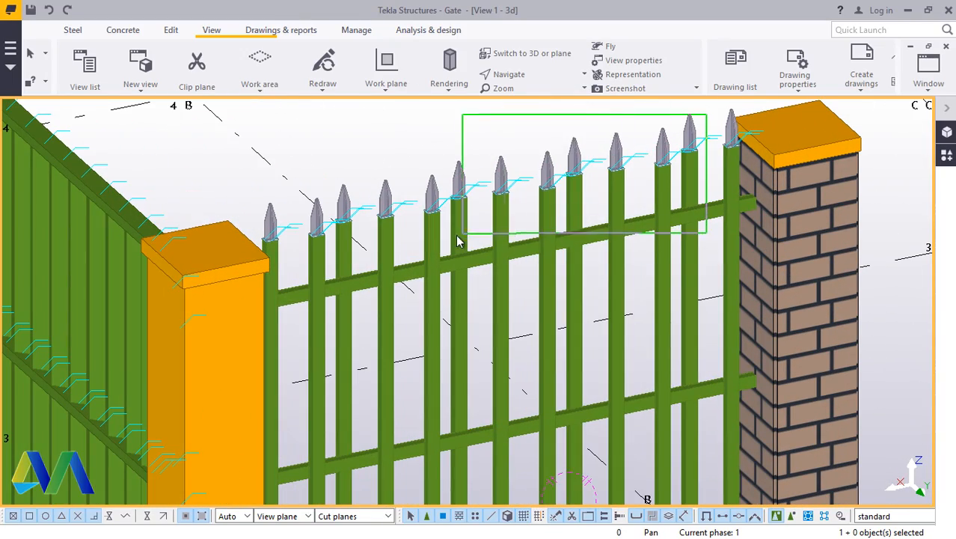
drag(431, 260, 429, 260)
scroll(730, 213, up, 3)
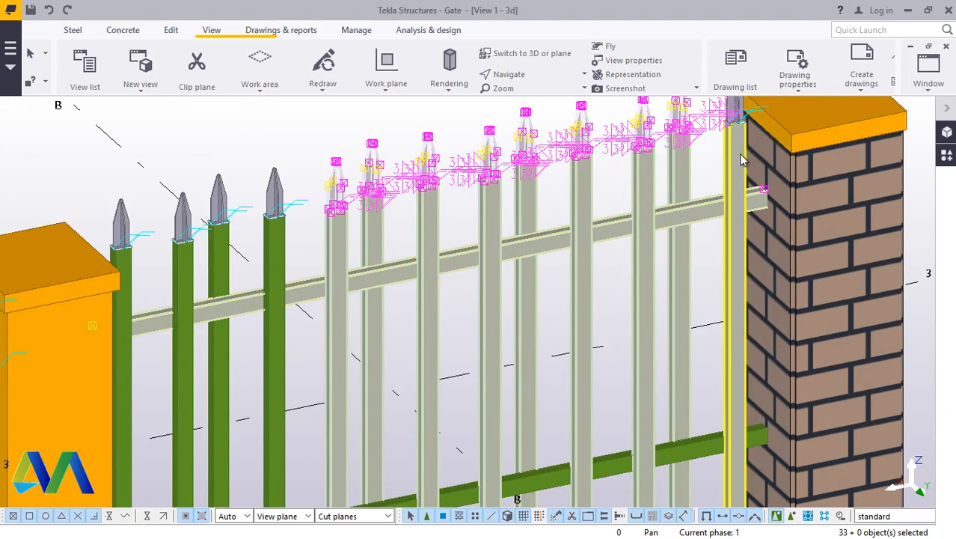
scroll(740, 158, down, 3)
scroll(763, 133, up, 6)
scroll(713, 136, up, 5)
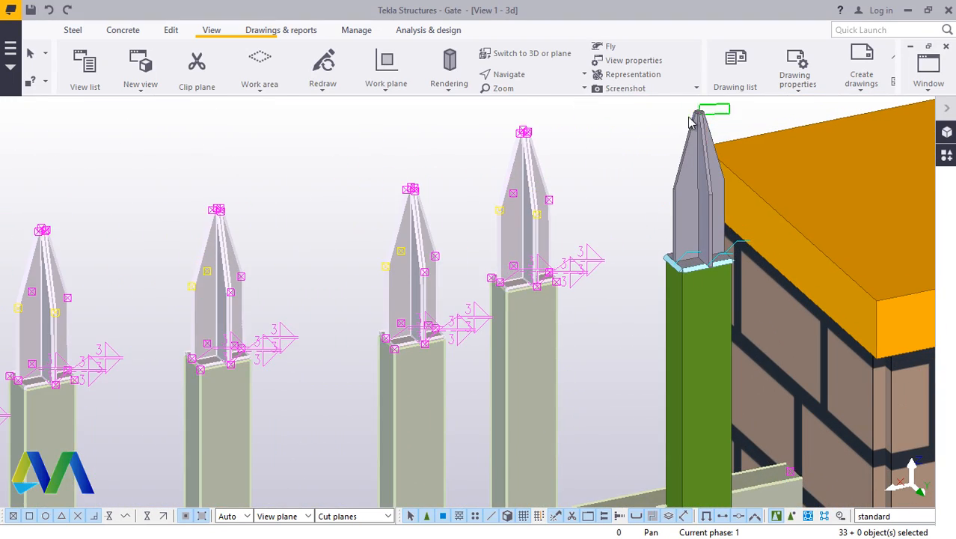
click(696, 165)
scroll(712, 313, down, 7)
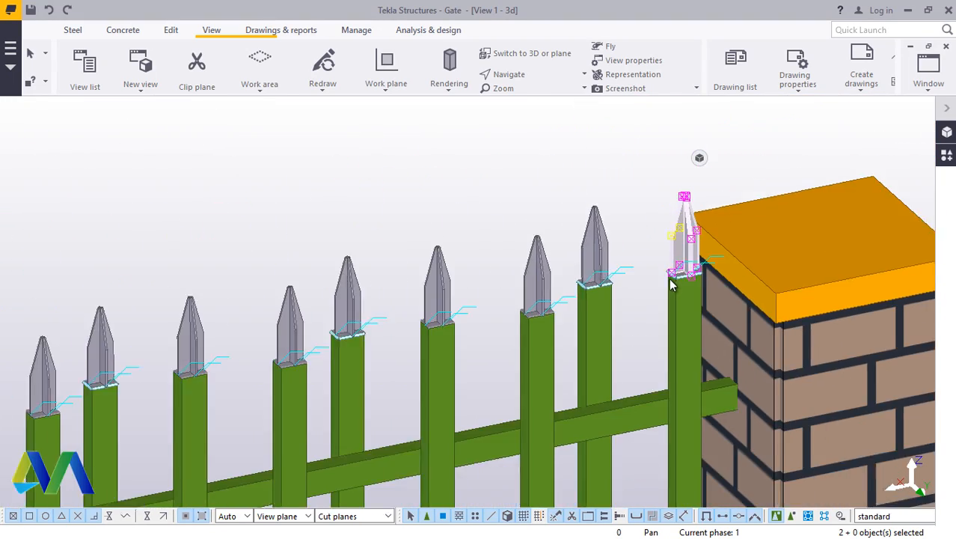
scroll(667, 219, down, 3)
Step: Turn the fence section between columns A and B to a near-frontal view and select all its pickets with their spear tips
click(546, 77)
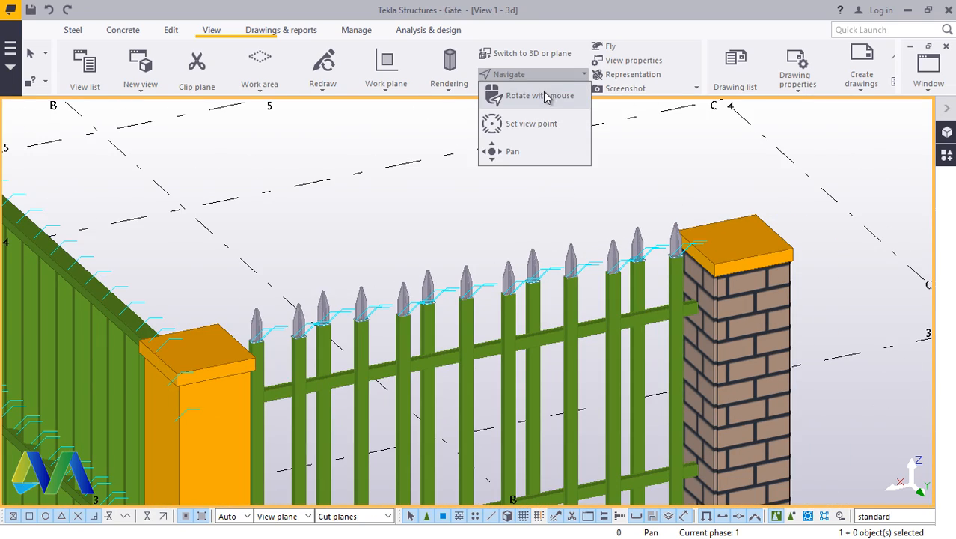
click(548, 95)
scroll(603, 309, down, 2)
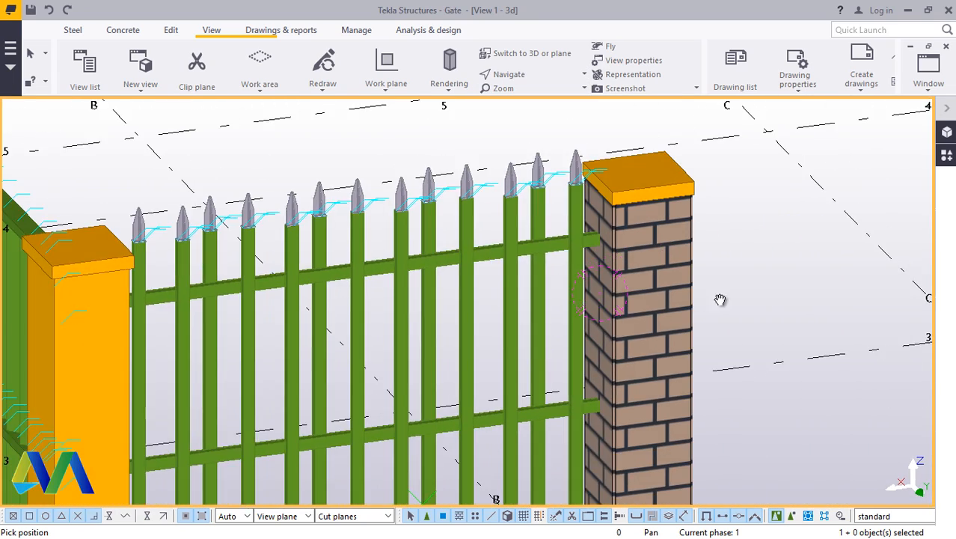
scroll(730, 296, down, 4)
click(528, 76)
click(544, 96)
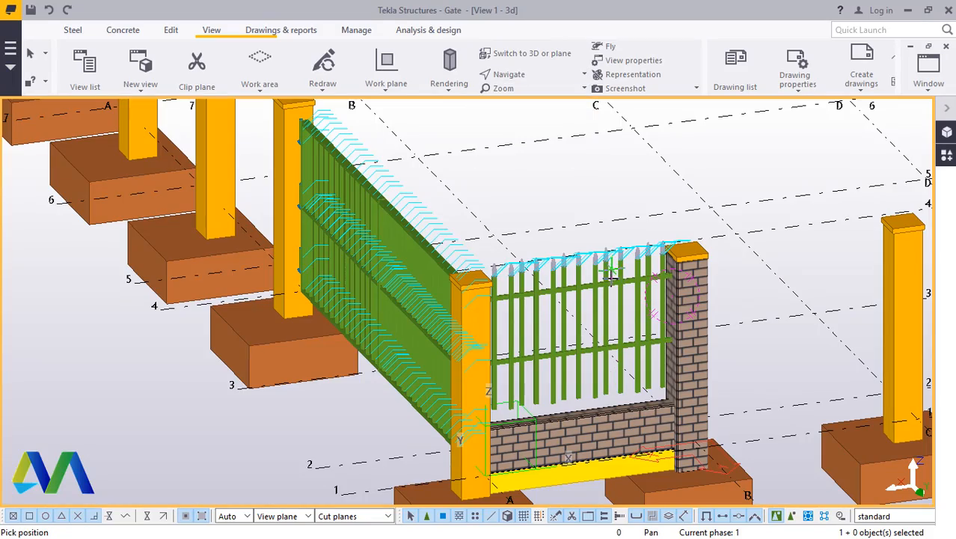
drag(621, 297, 576, 265)
scroll(578, 271, up, 3)
scroll(665, 293, up, 2)
right_click(695, 144)
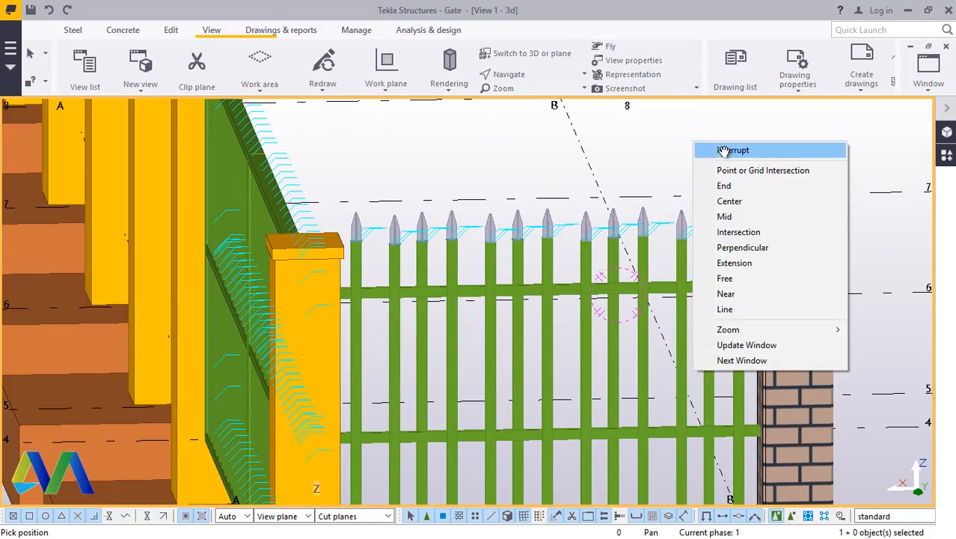
click(724, 151)
scroll(750, 226, up, 2)
drag(608, 274, 226, 278)
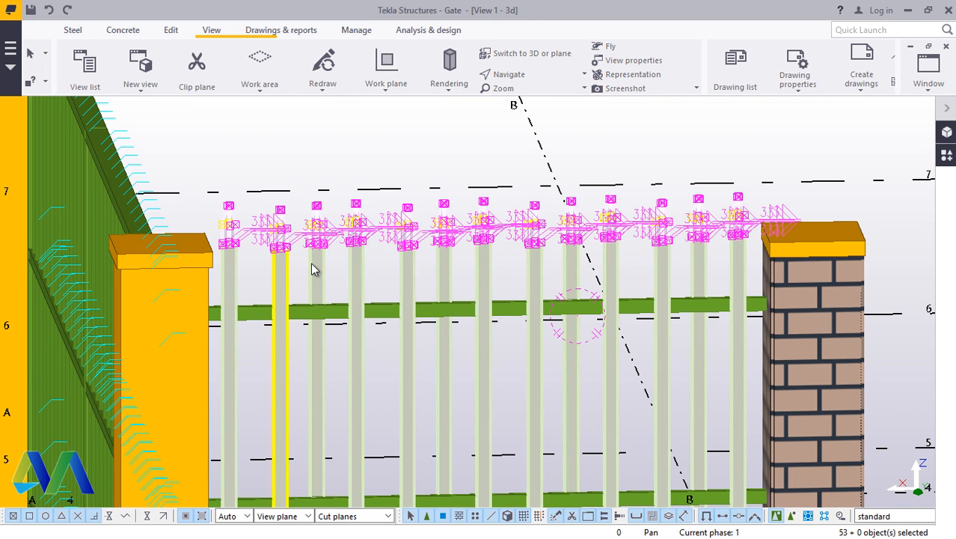
Step: Add the upper and lower rails between columns A and B to the selected pickets
scroll(523, 160, up, 2)
scroll(491, 381, up, 3)
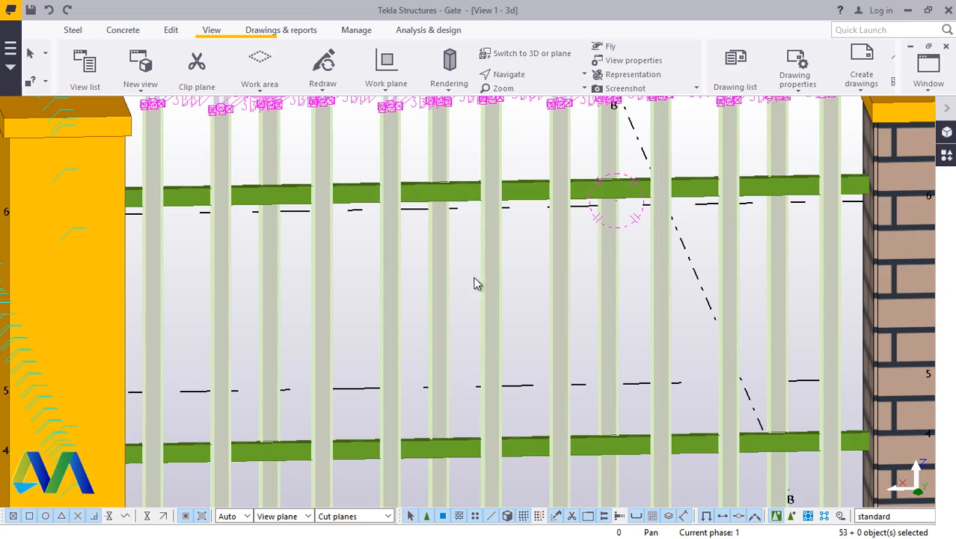
ctrl+click(461, 192)
scroll(464, 189, down, 3)
scroll(495, 427, up, 3)
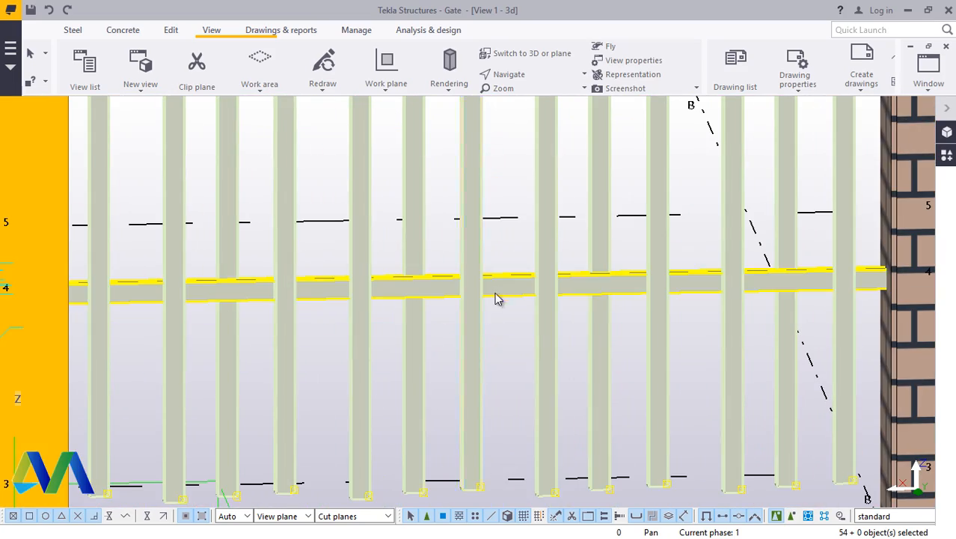
ctrl+click(497, 298)
Step: Add the brick-faced wall, the slab and the base beam between columns A and B to the selection
scroll(496, 288, down, 4)
scroll(493, 336, up, 2)
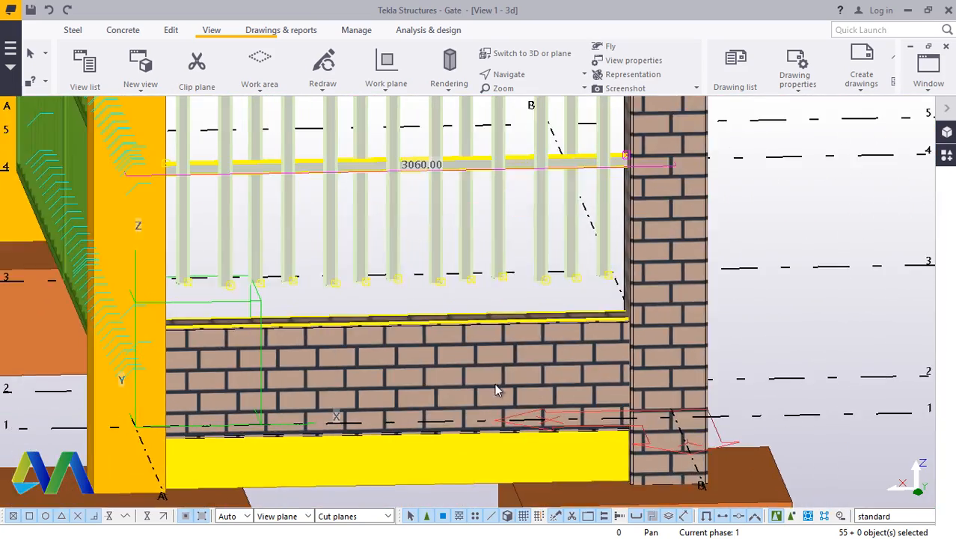
scroll(486, 367, up, 2)
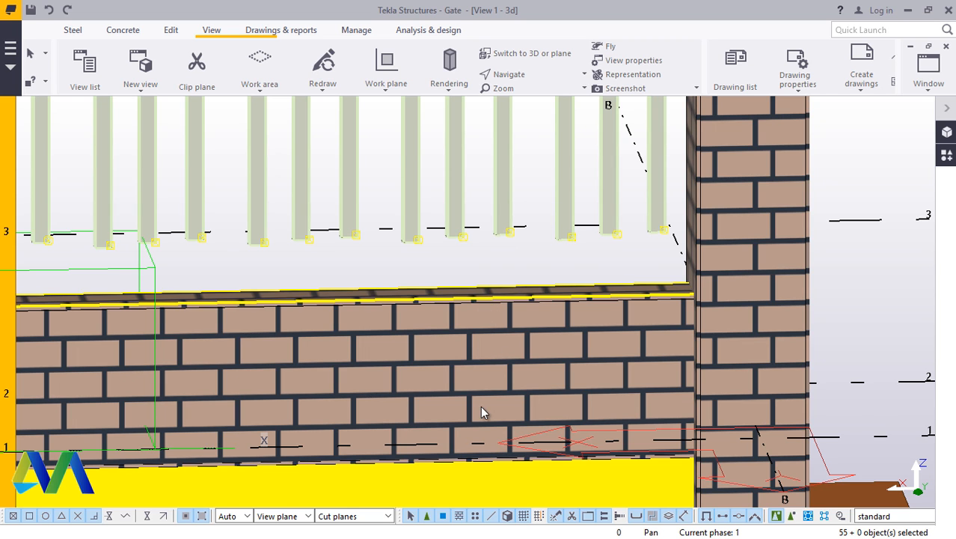
scroll(480, 406, down, 3)
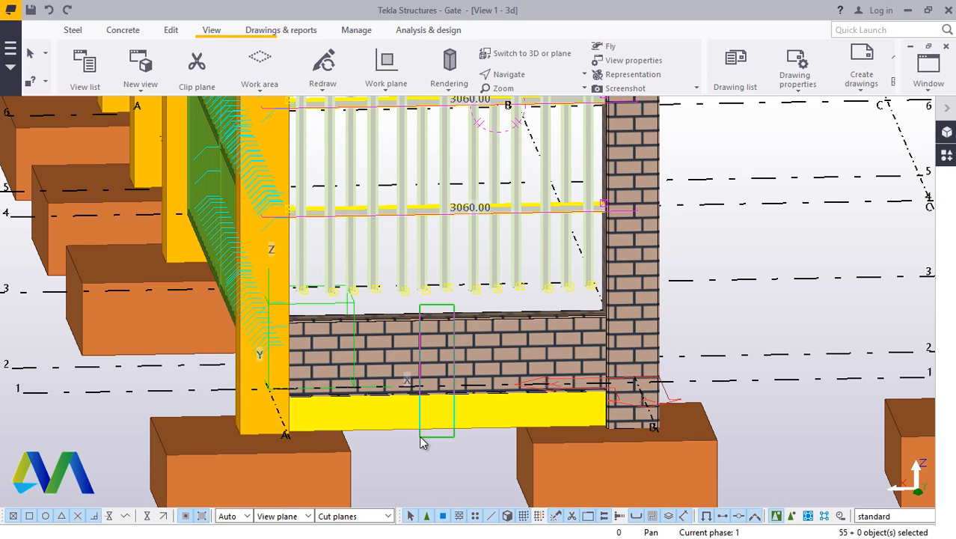
ctrl+drag(421, 442, 421, 441)
scroll(414, 401, down, 1)
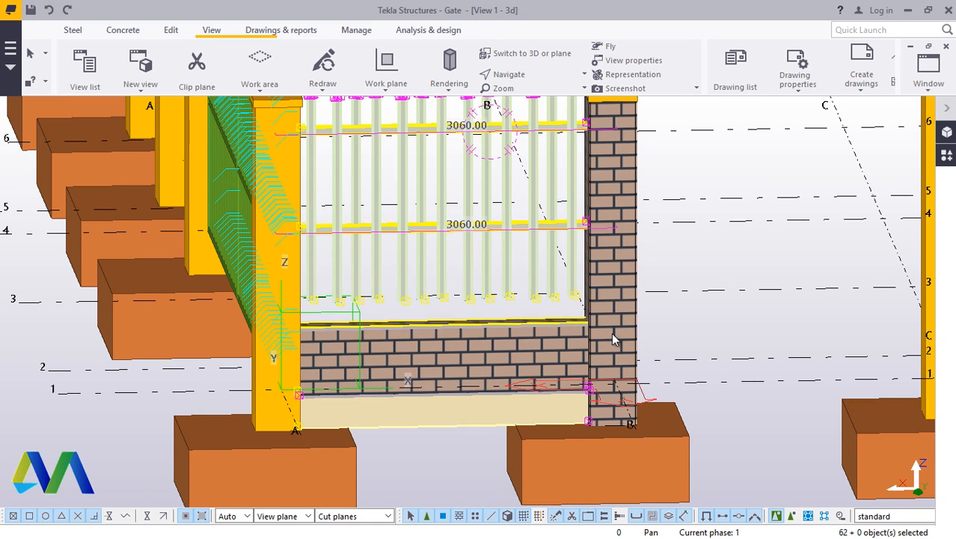
scroll(618, 331, up, 2)
right_click(724, 317)
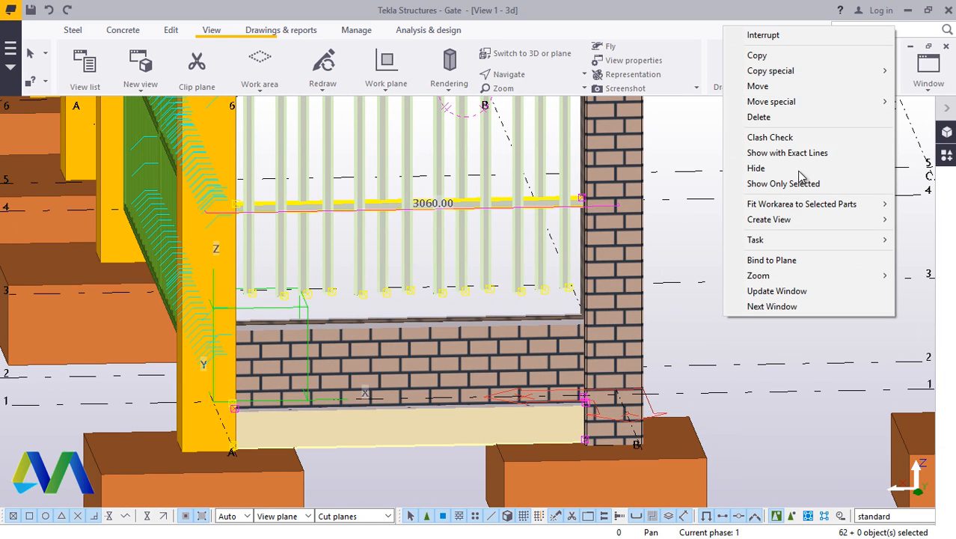
click(756, 57)
scroll(422, 238, down, 1)
scroll(421, 238, down, 1)
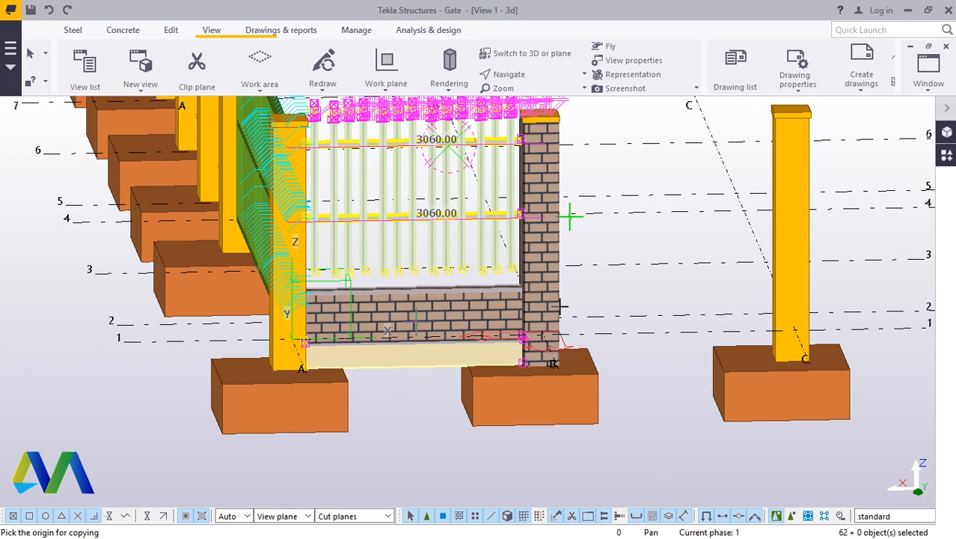
ctrl+middle_drag(547, 378, 613, 435)
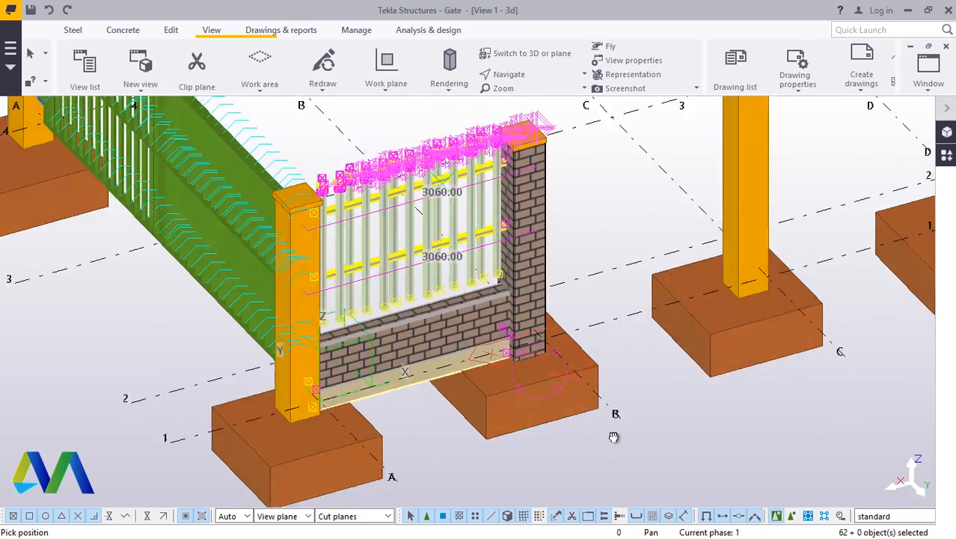
scroll(495, 363, down, 3)
right_click(550, 258)
click(573, 263)
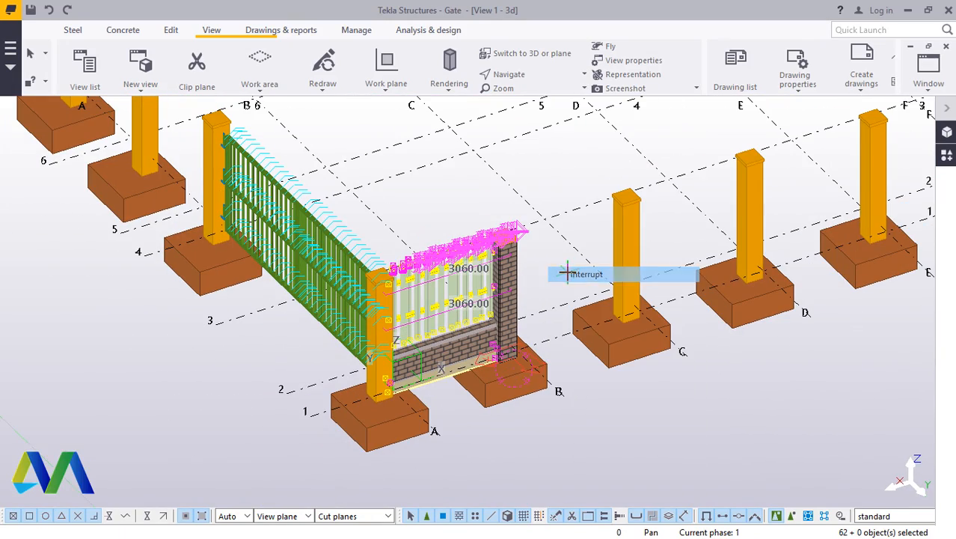
right_click(551, 250)
click(584, 262)
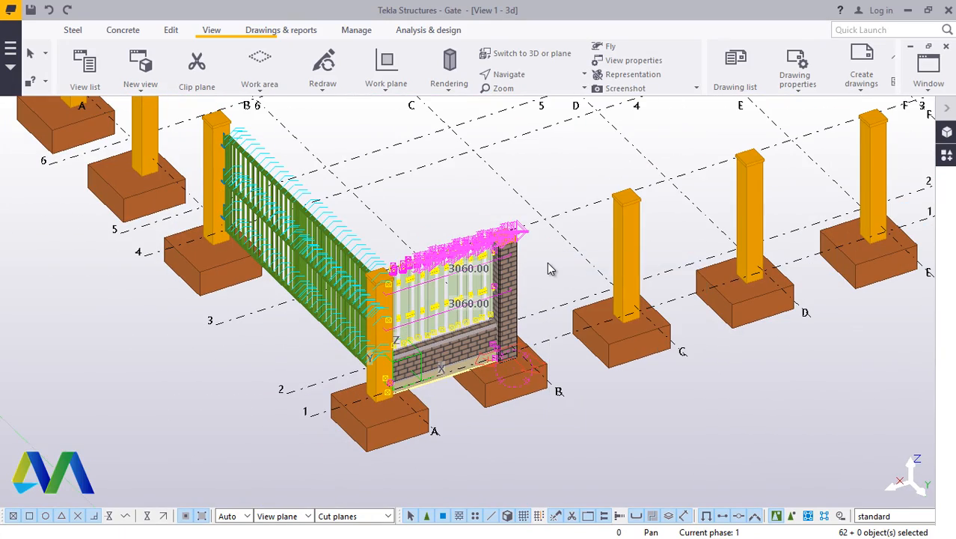
Step: Copy the selected fence section from grid line A to grid lines B and C, filling the bays up to column D
right_click(548, 248)
click(584, 278)
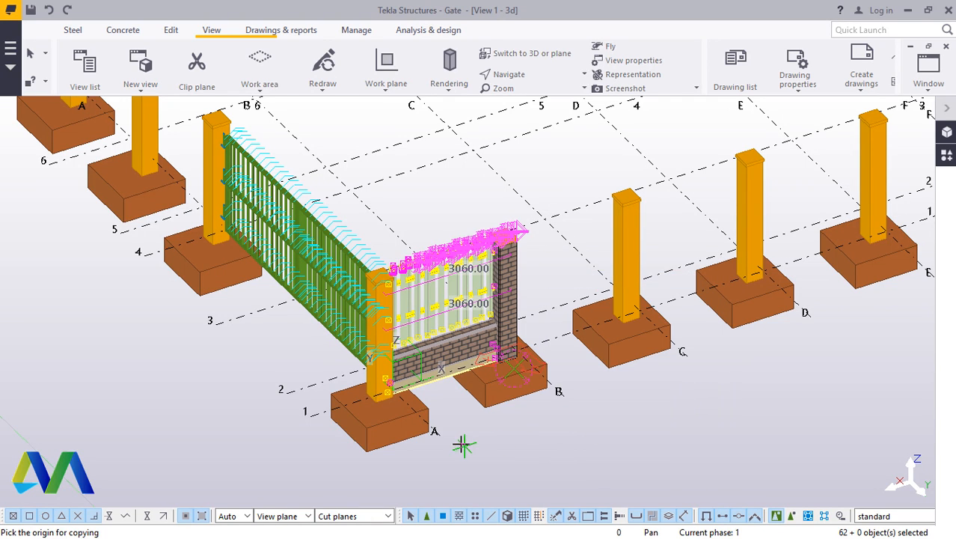
click(564, 398)
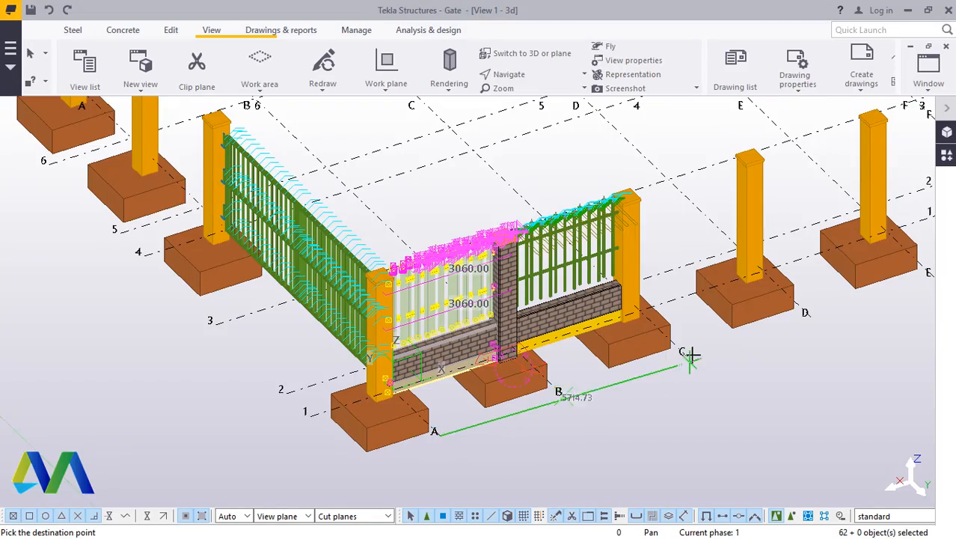
scroll(690, 358, up, 2)
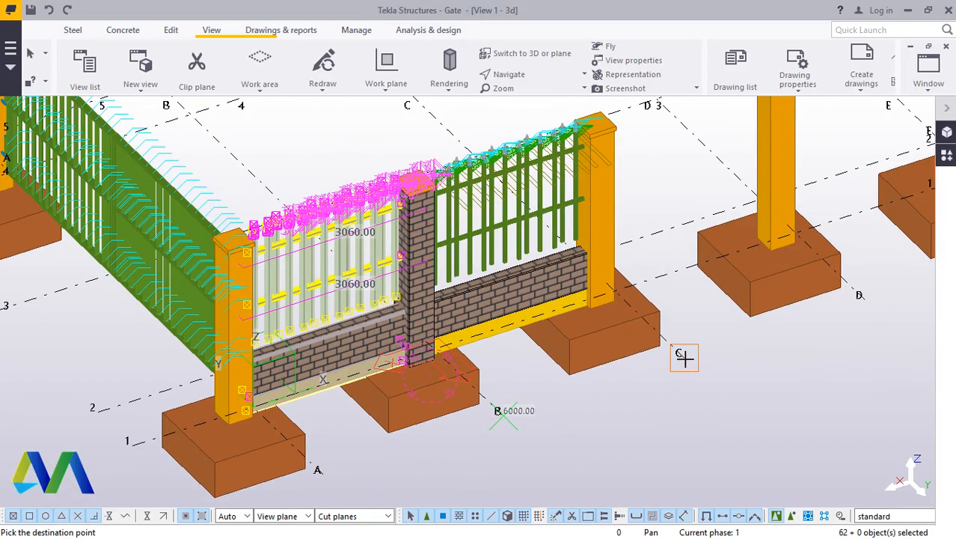
scroll(663, 363, down, 3)
scroll(637, 357, up, 2)
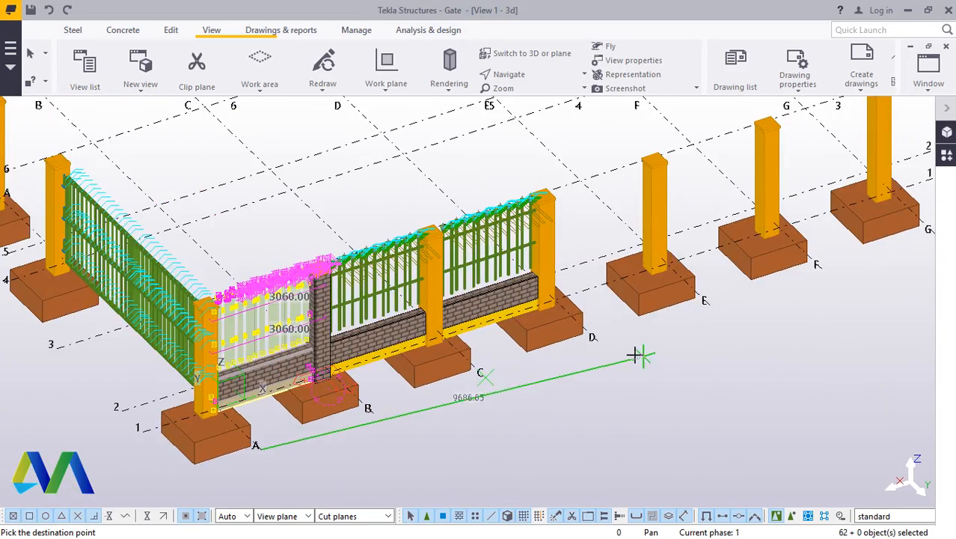
Step: Place further copies of the fence section at grid lines D, E, F, G and H, filling the bays up to column I
click(601, 345)
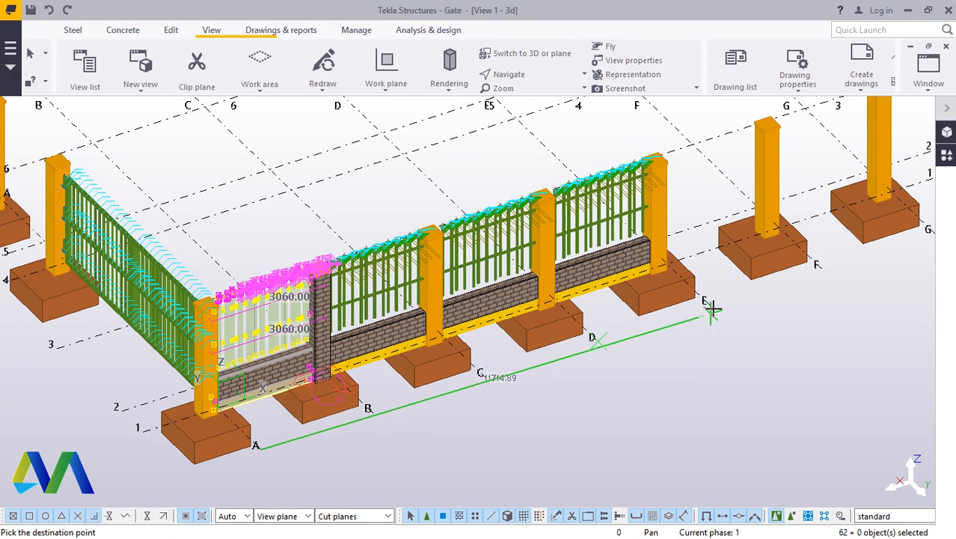
scroll(696, 303, down, 3)
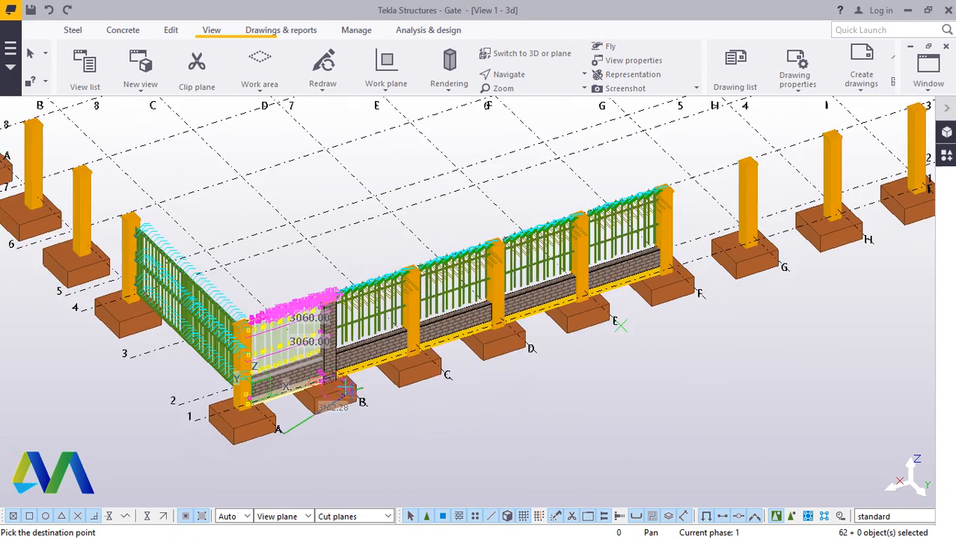
scroll(730, 307, up, 5)
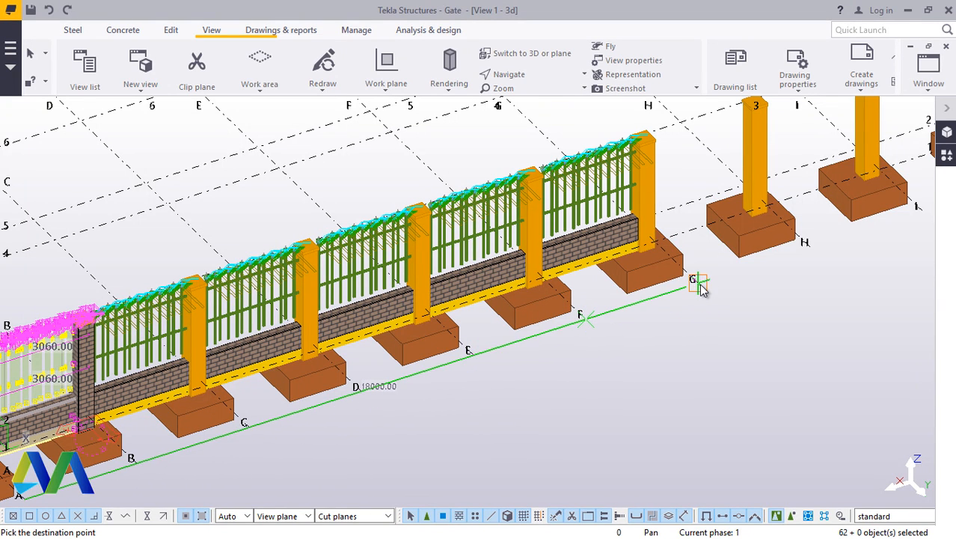
click(808, 249)
scroll(382, 359, down, 6)
scroll(711, 247, up, 2)
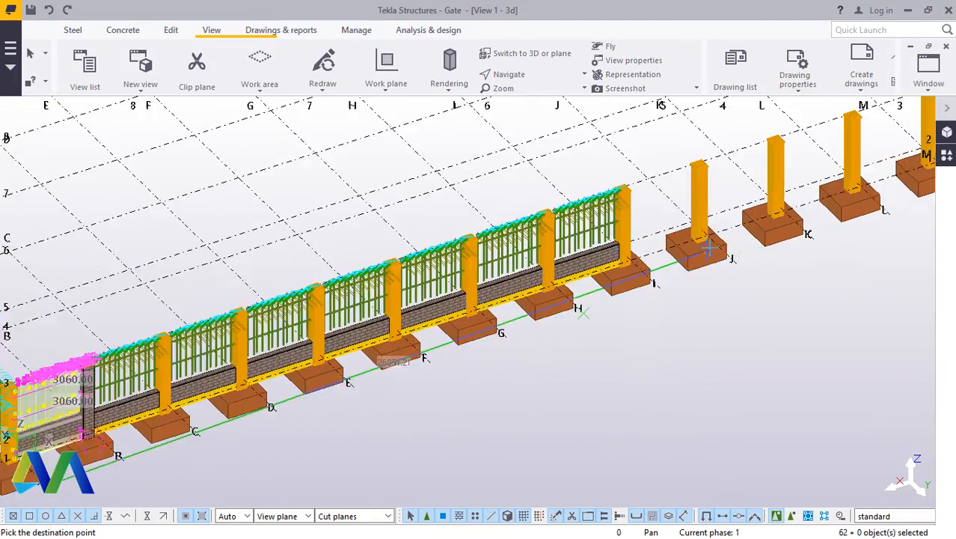
scroll(710, 248, up, 4)
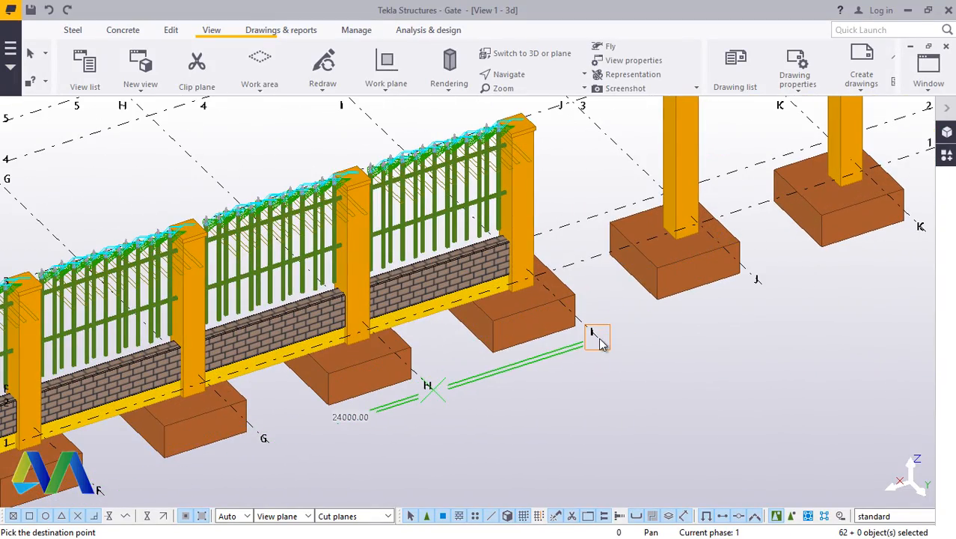
Step: Place further copies of the fence section at grid lines I, J, K, L and M, filling the bays up to column N
click(598, 340)
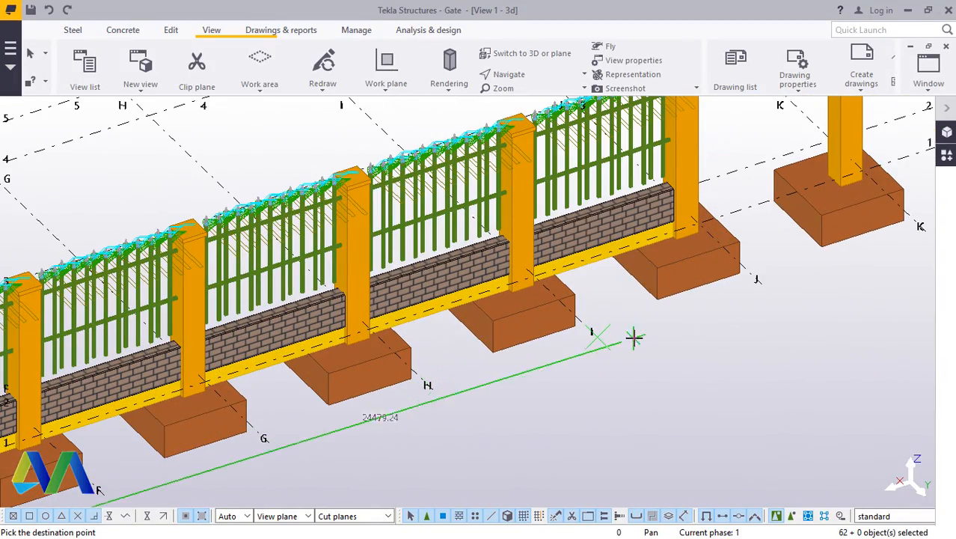
click(746, 297)
scroll(741, 300, down, 5)
scroll(737, 308, up, 5)
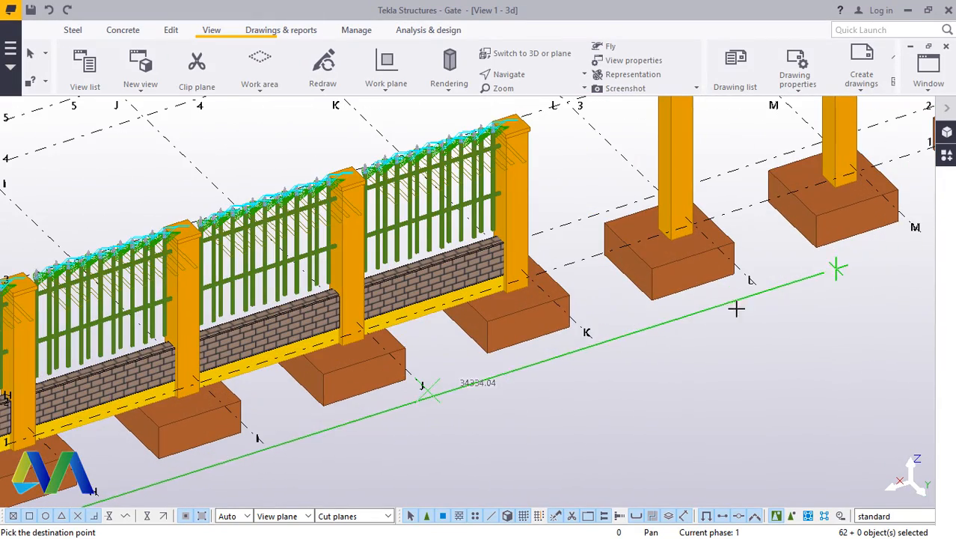
click(695, 310)
scroll(666, 327, down, 5)
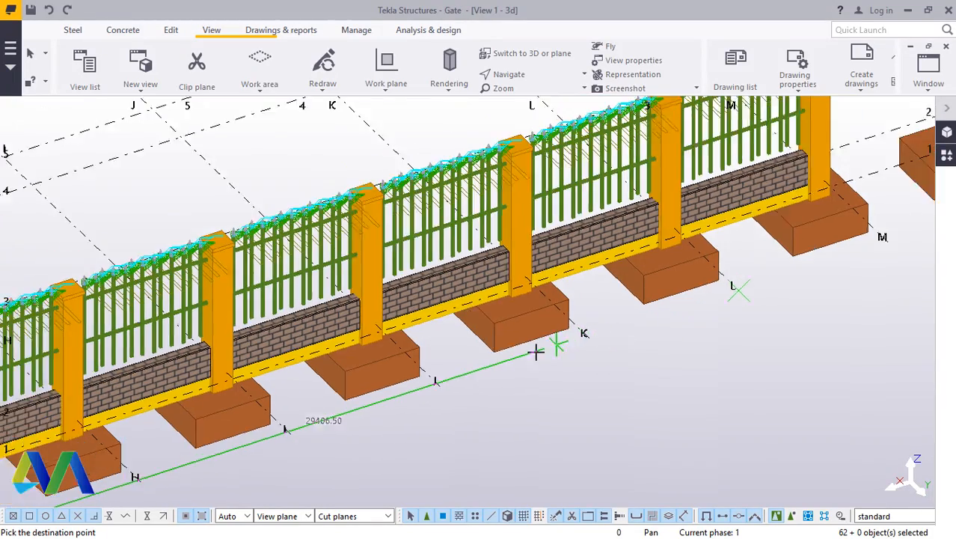
scroll(758, 259, up, 5)
scroll(757, 258, up, 2)
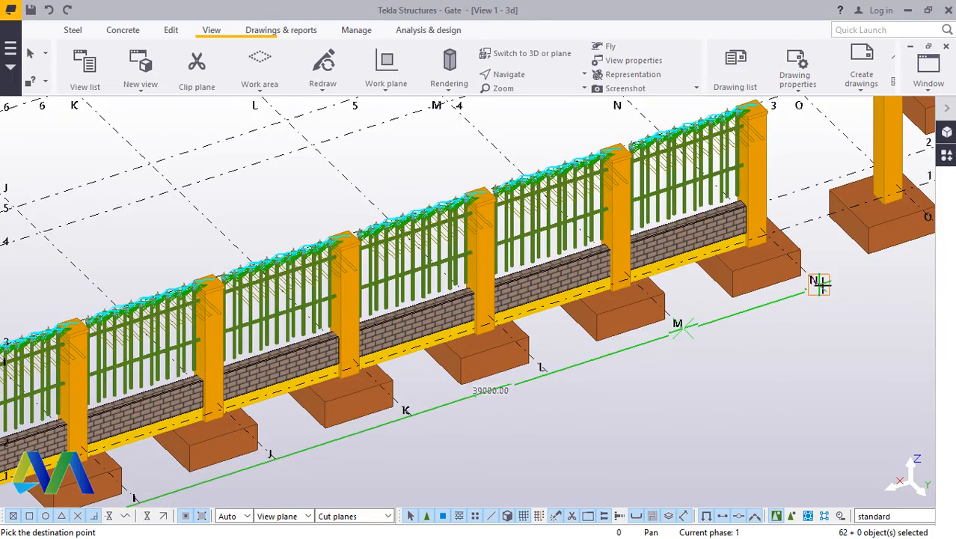
Step: Place the last copies of the fence section at grid lines N and O to reach corner column P, and end the copying
scroll(566, 370, down, 2)
scroll(566, 372, down, 1)
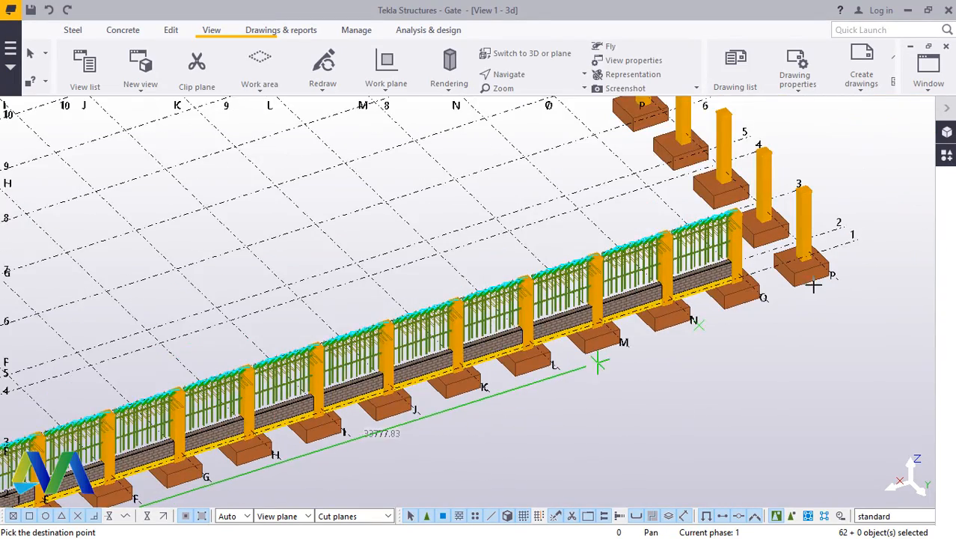
scroll(813, 284, up, 3)
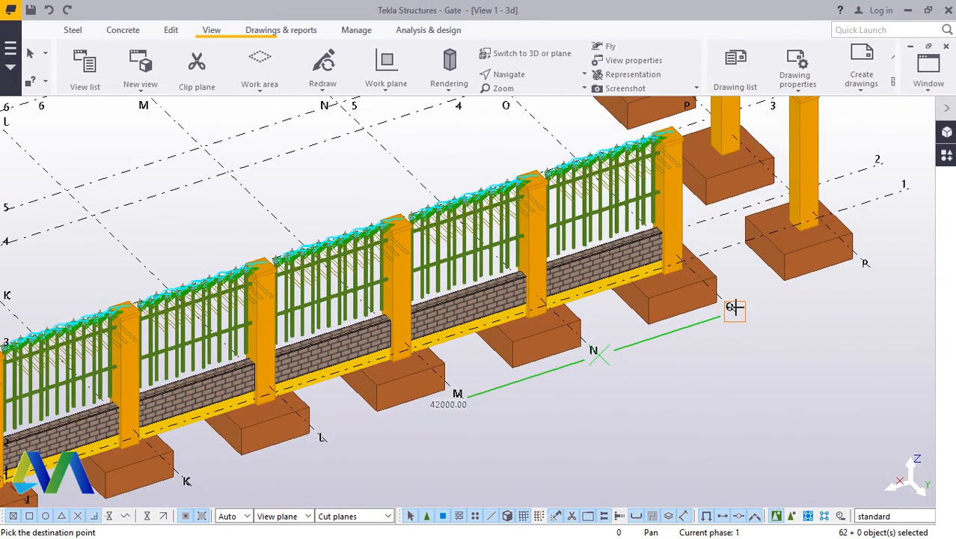
scroll(736, 309, down, 4)
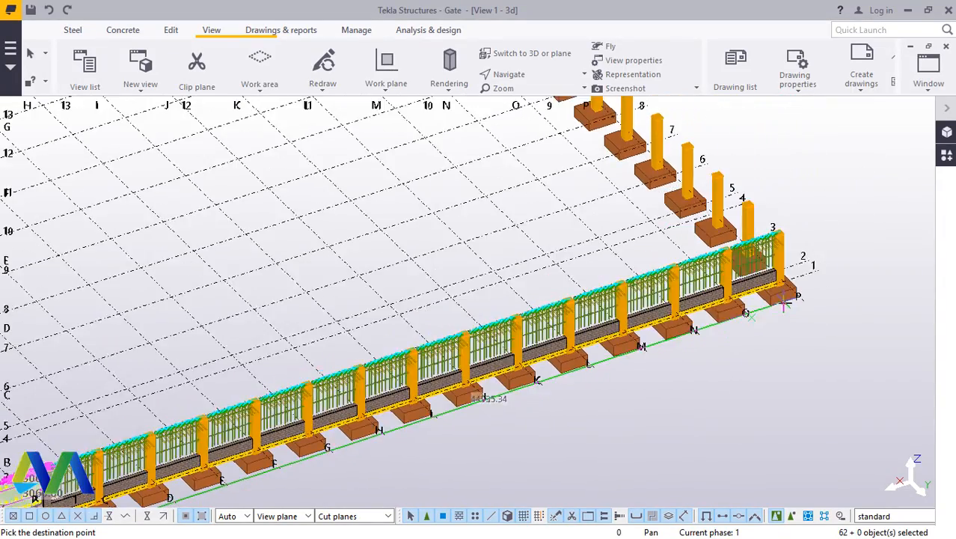
scroll(802, 235, up, 3)
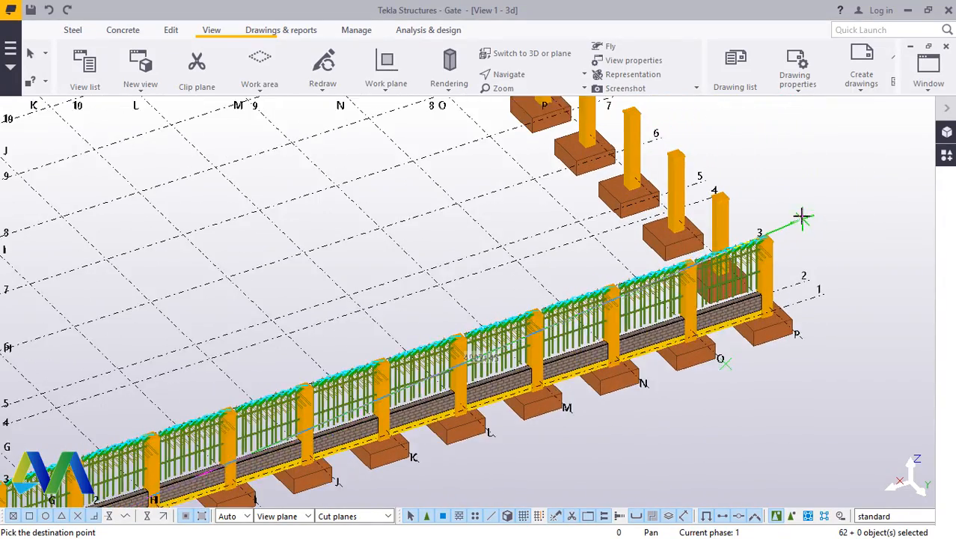
scroll(801, 217, up, 1)
right_click(796, 135)
click(827, 145)
right_click(823, 148)
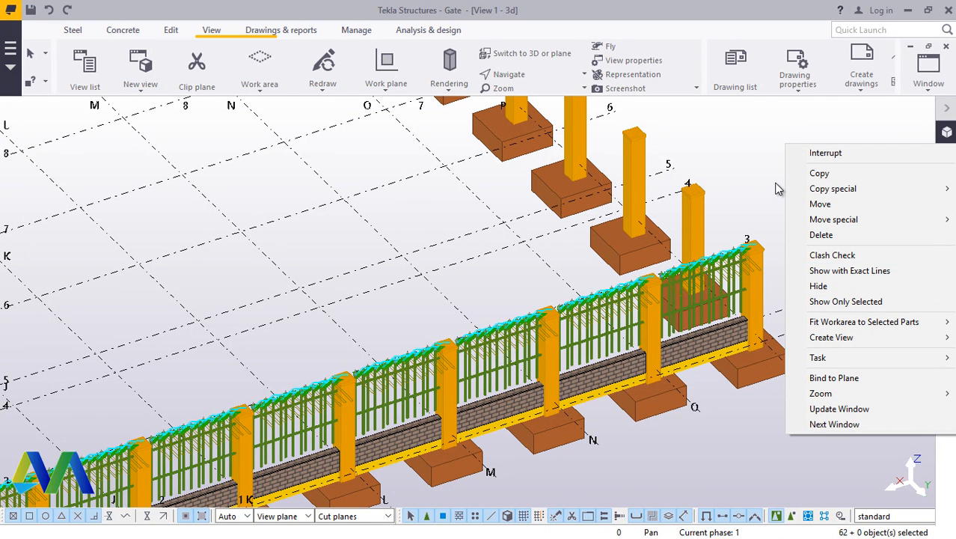
click(821, 153)
Step: Examine the copied fence row and the still selected section between columns A and B, including the top of column B
scroll(815, 205, down, 6)
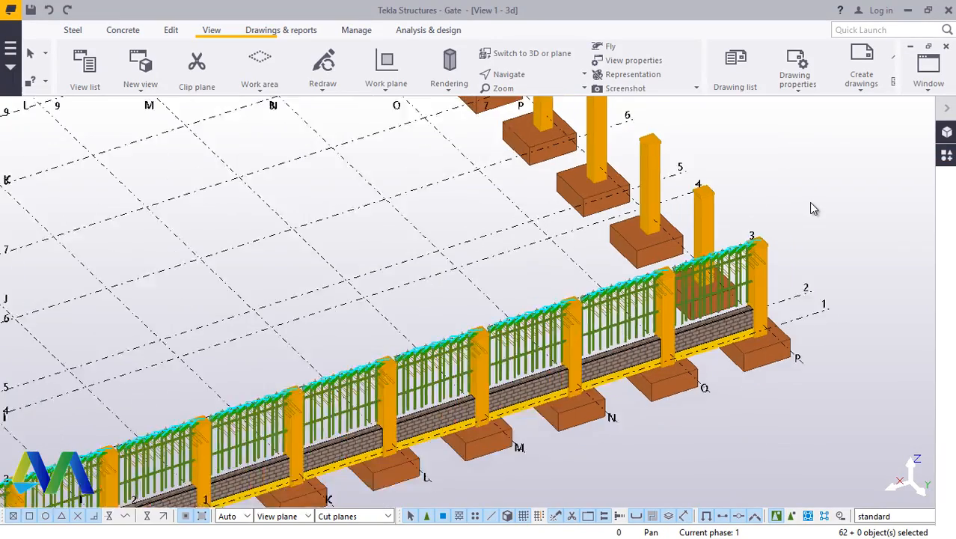
scroll(299, 329, up, 8)
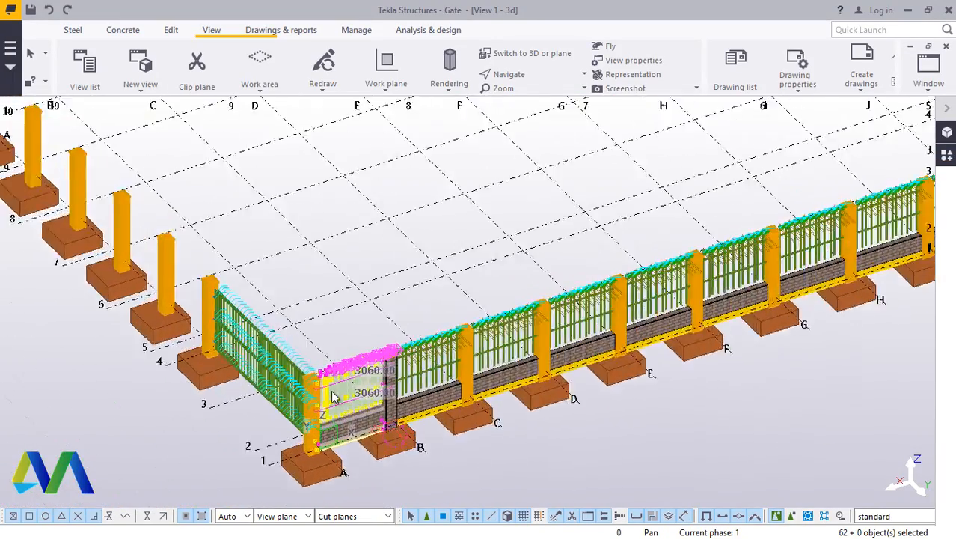
scroll(307, 322, down, 4)
scroll(367, 393, up, 6)
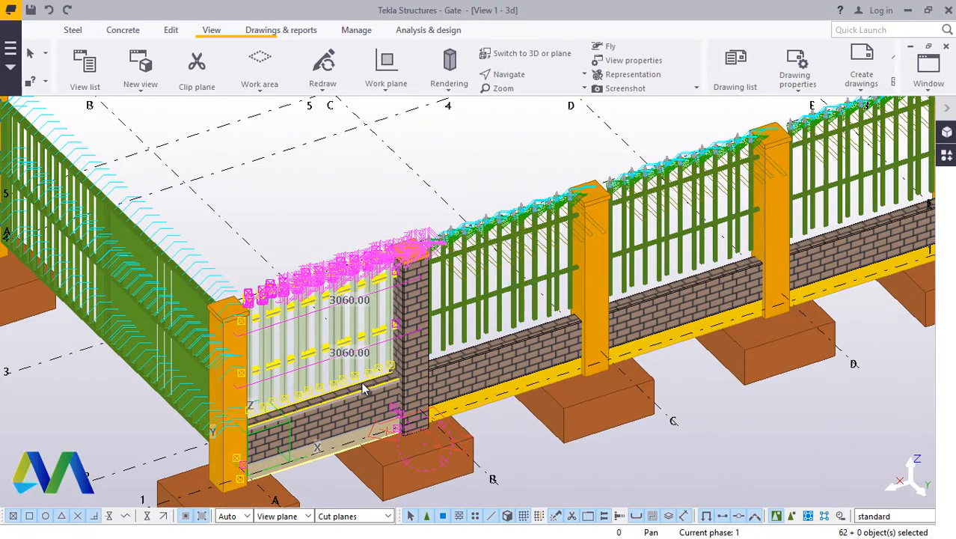
scroll(363, 389, down, 5)
scroll(355, 389, up, 5)
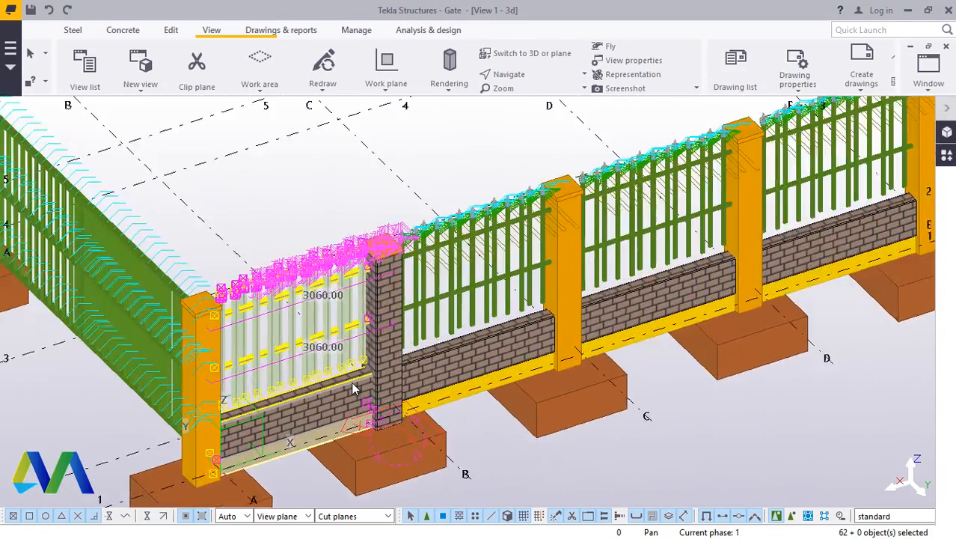
scroll(355, 389, up, 8)
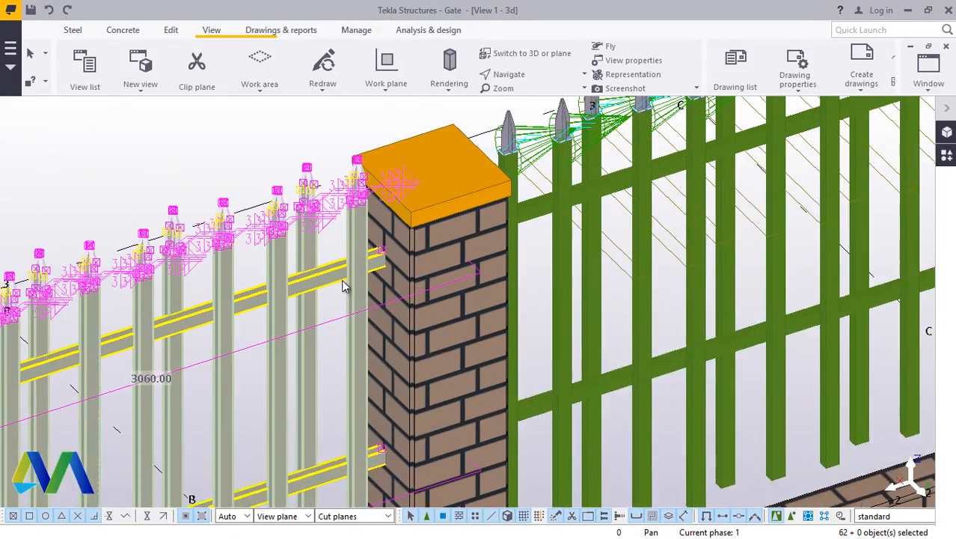
scroll(345, 277, up, 2)
scroll(377, 198, down, 2)
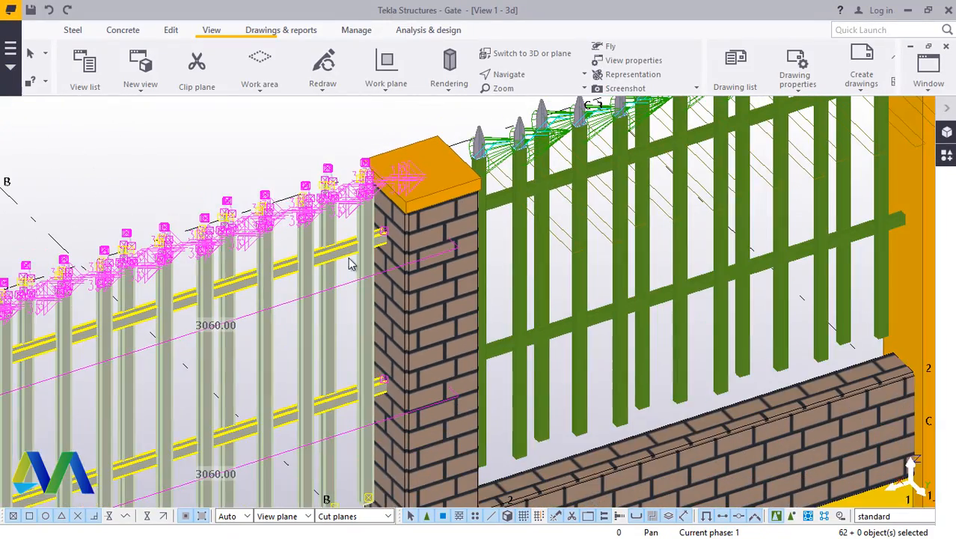
scroll(420, 269, down, 3)
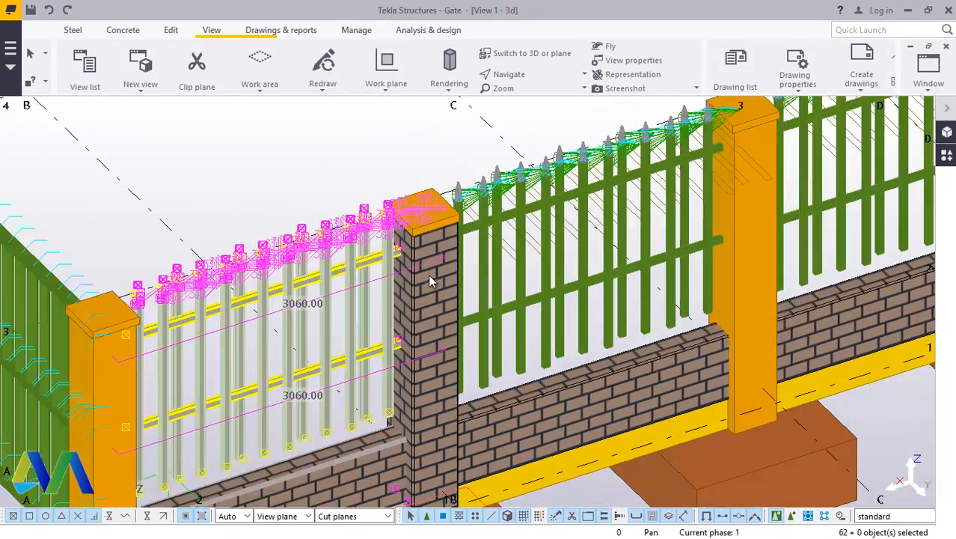
Step: Try to mirror-copy the selected fence section about the cap of column B with a mirror angle of 0, and undo the copy
right_click(274, 139)
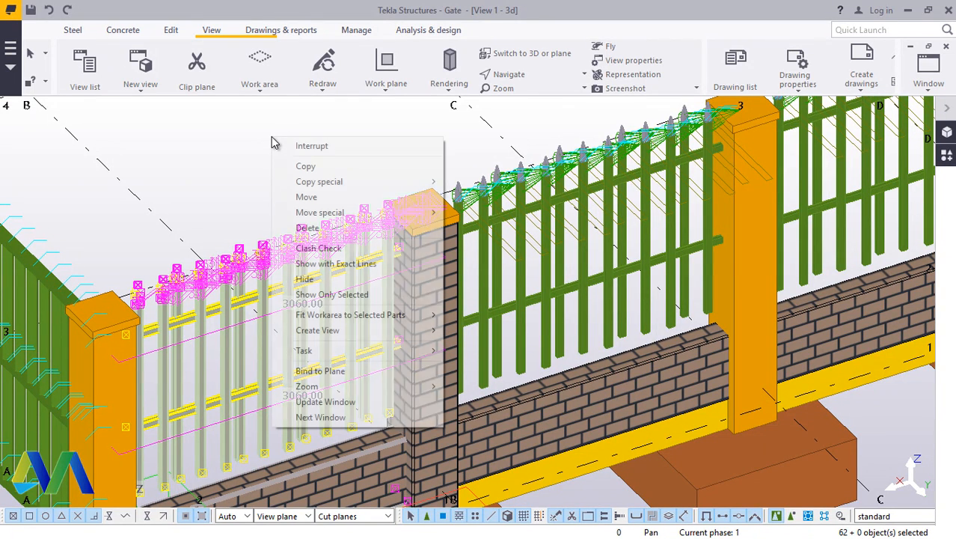
mouse_move(338, 187)
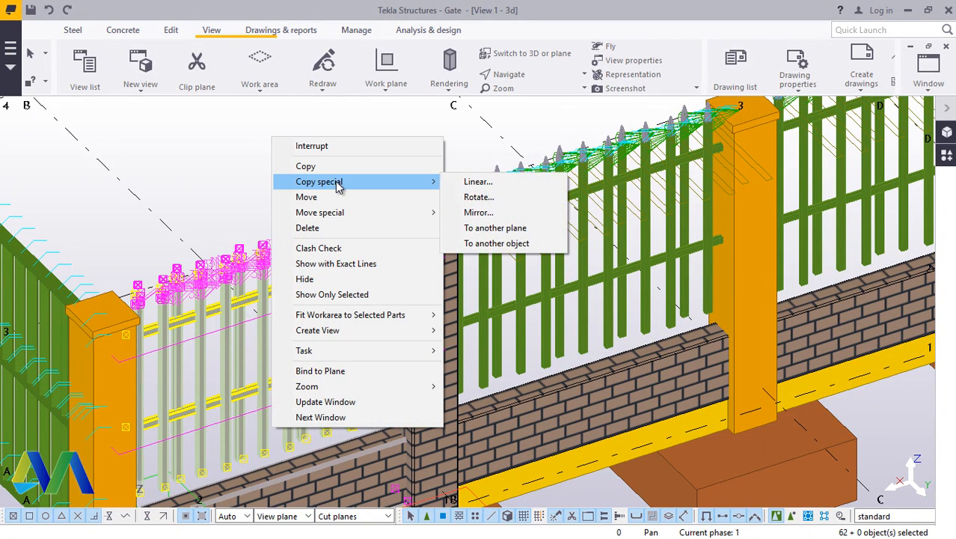
click(479, 212)
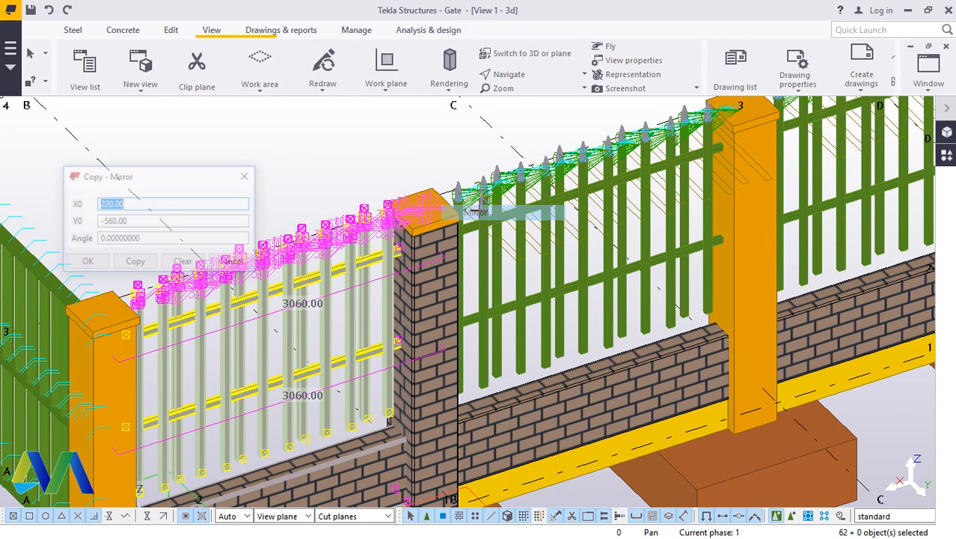
scroll(397, 196, up, 5)
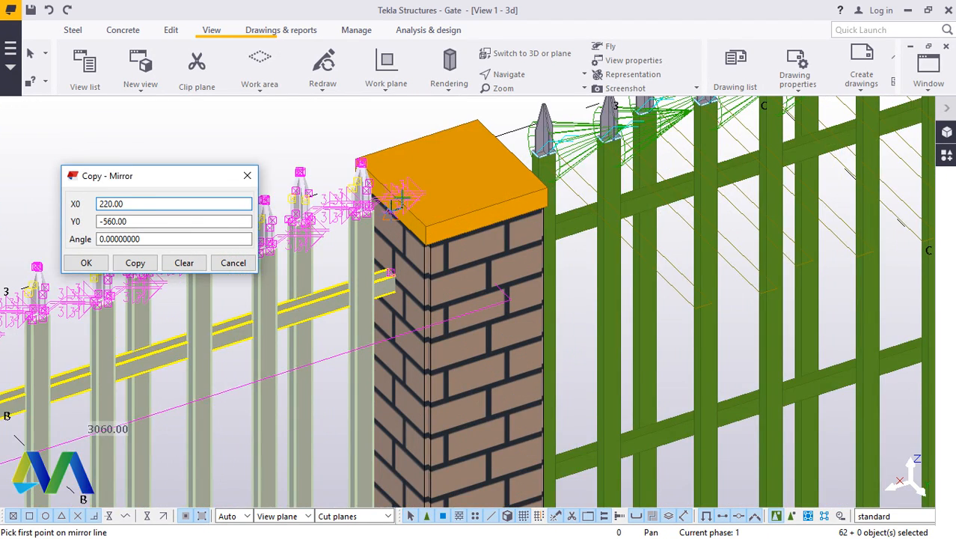
scroll(394, 180, up, 4)
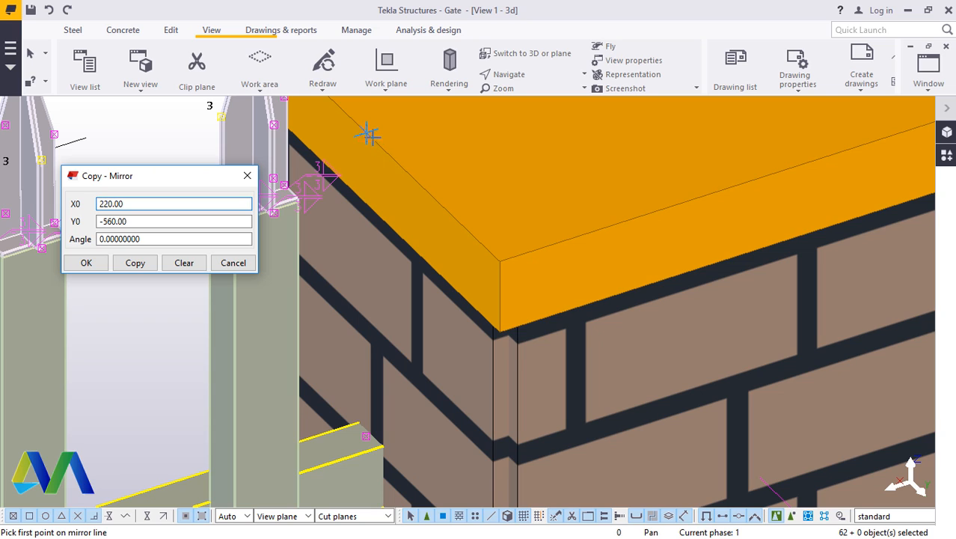
click(366, 133)
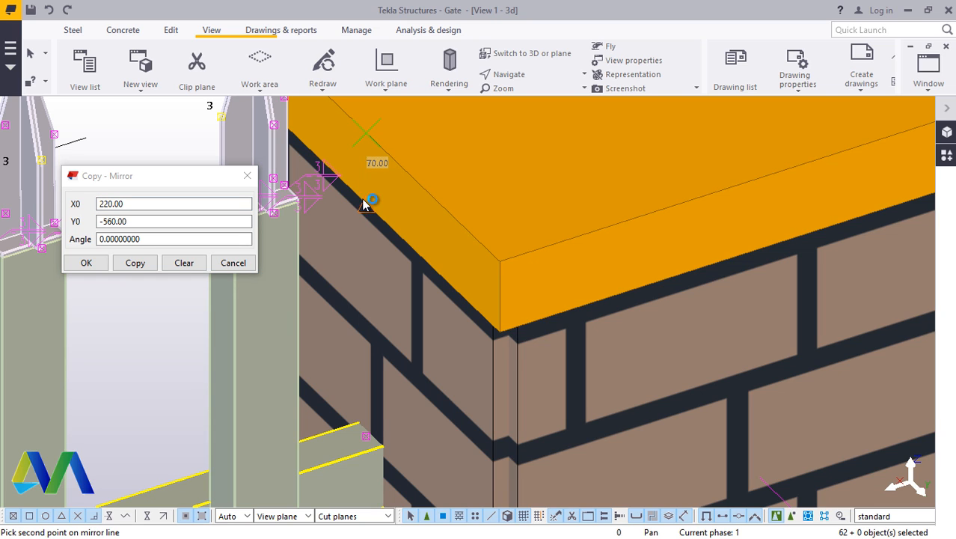
click(137, 261)
click(140, 262)
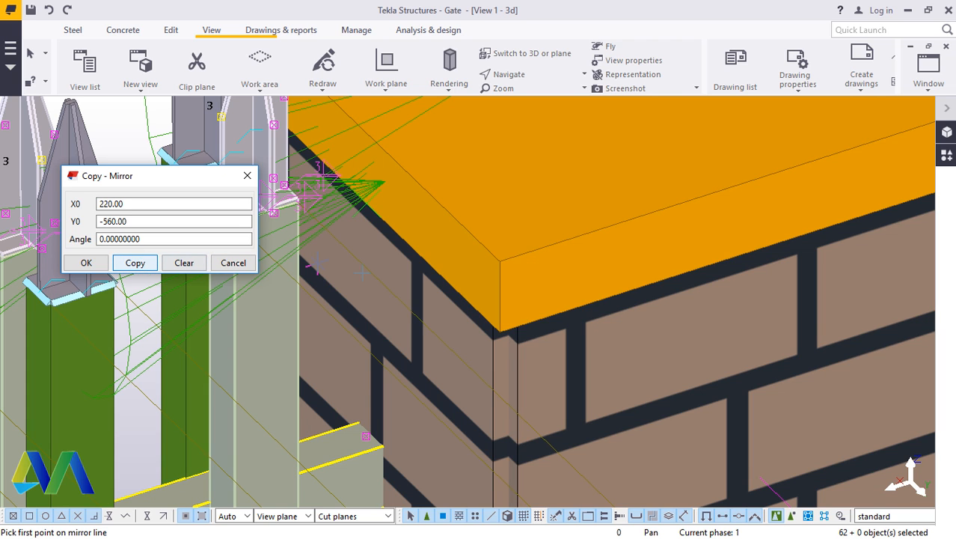
click(87, 263)
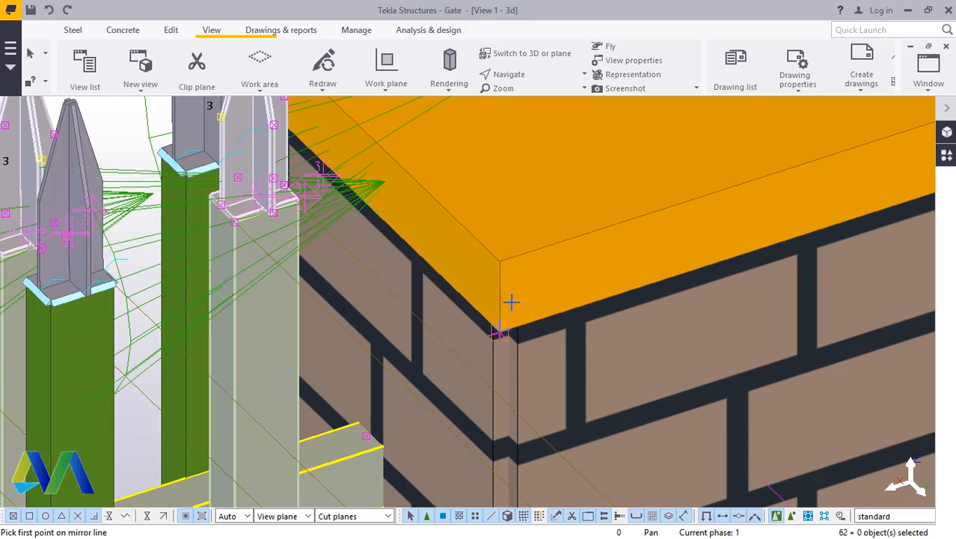
scroll(513, 306, down, 8)
scroll(516, 310, down, 8)
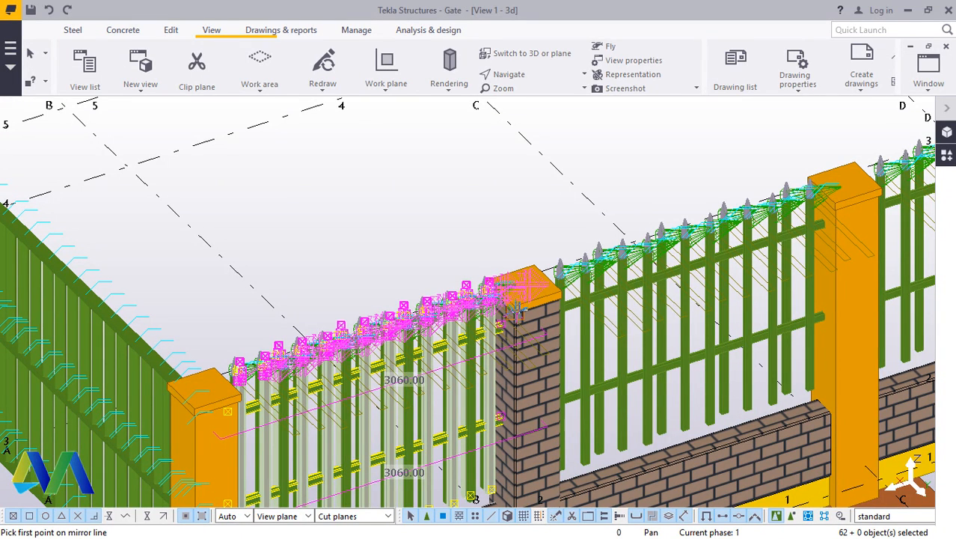
click(49, 11)
scroll(526, 294, up, 5)
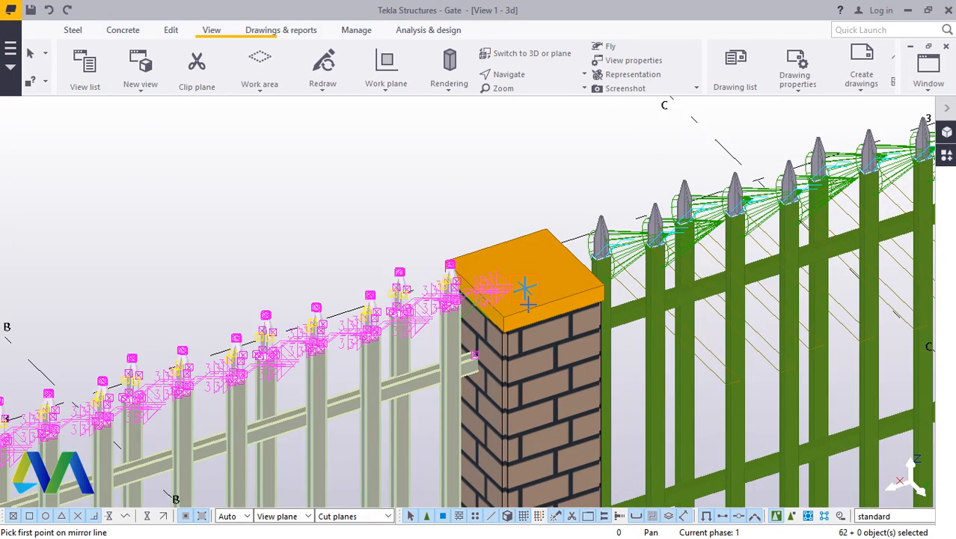
scroll(524, 287, up, 3)
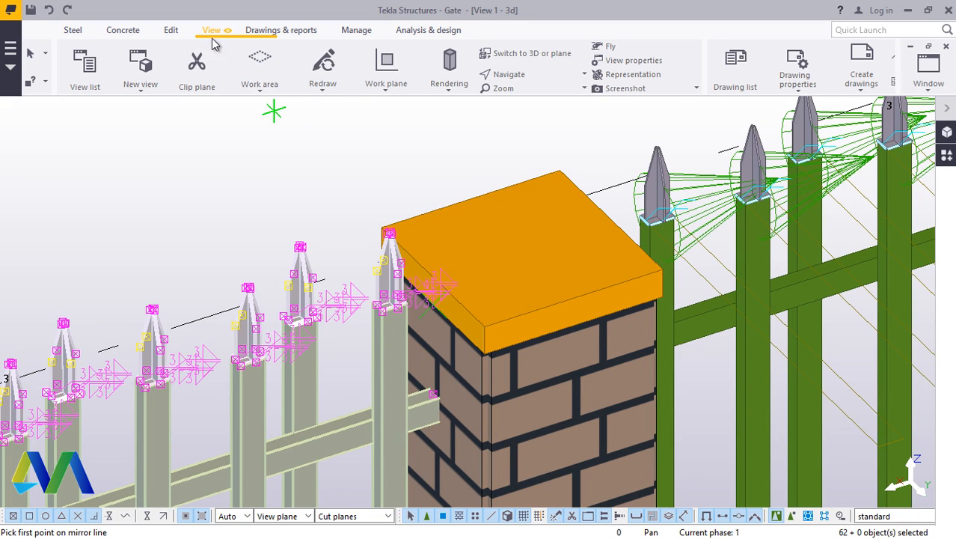
click(386, 88)
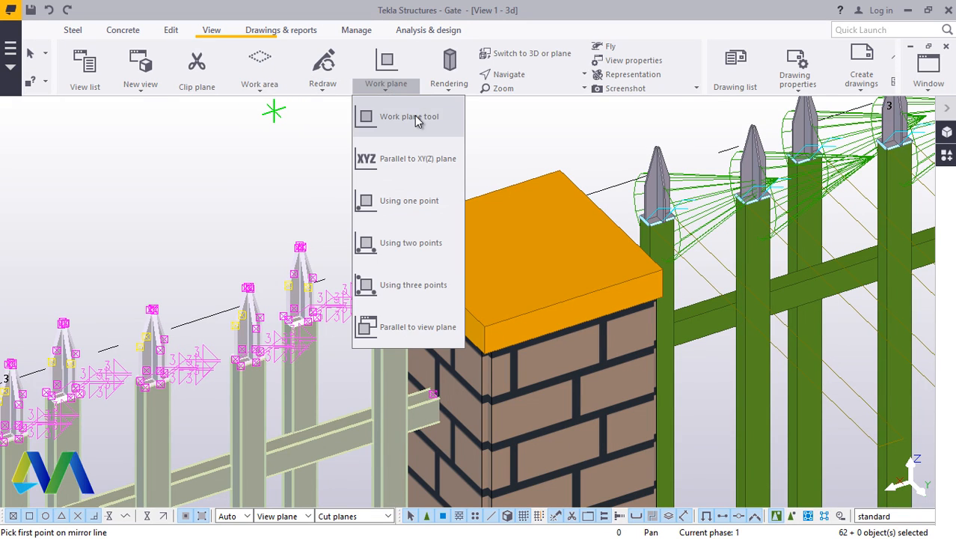
click(408, 117)
scroll(446, 299, up, 2)
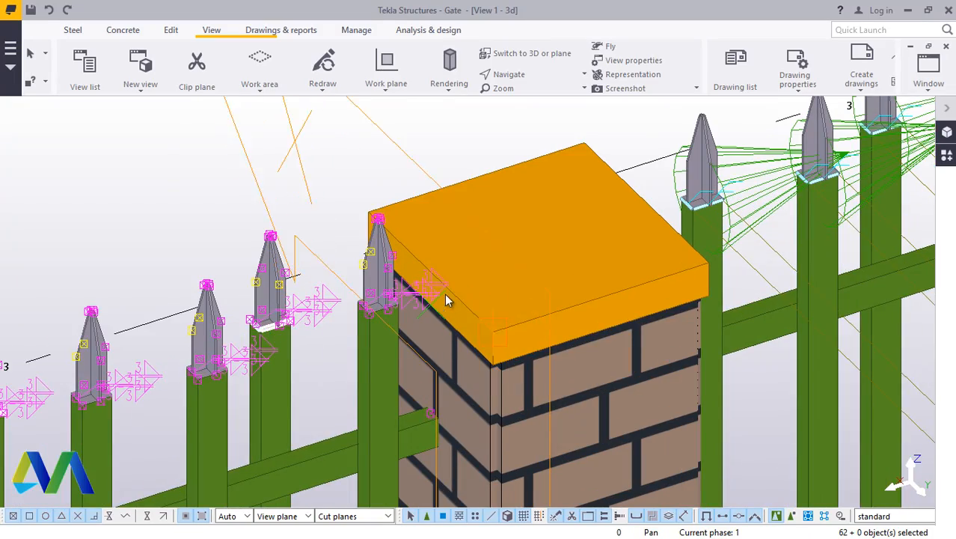
scroll(442, 288, down, 5)
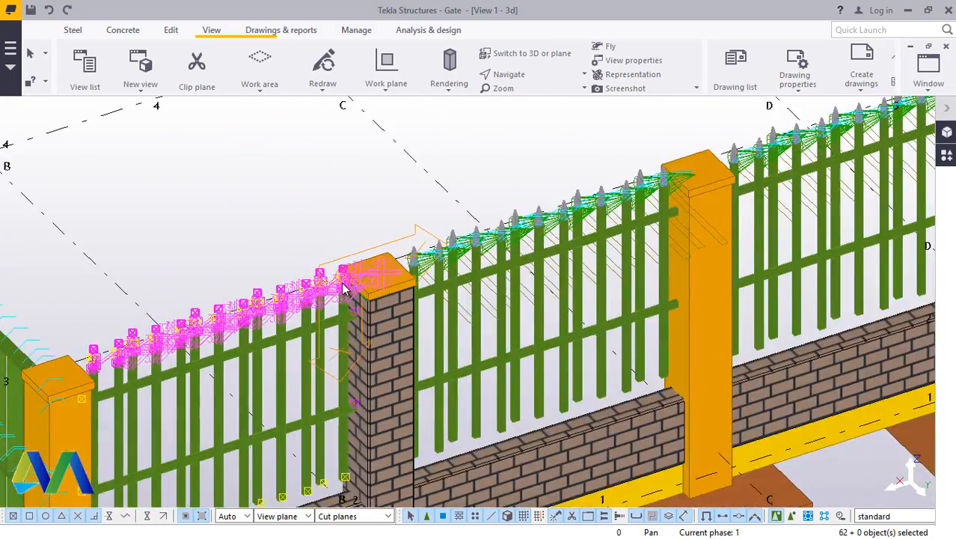
scroll(344, 289, down, 5)
right_click(465, 152)
click(488, 161)
scroll(368, 322, down, 2)
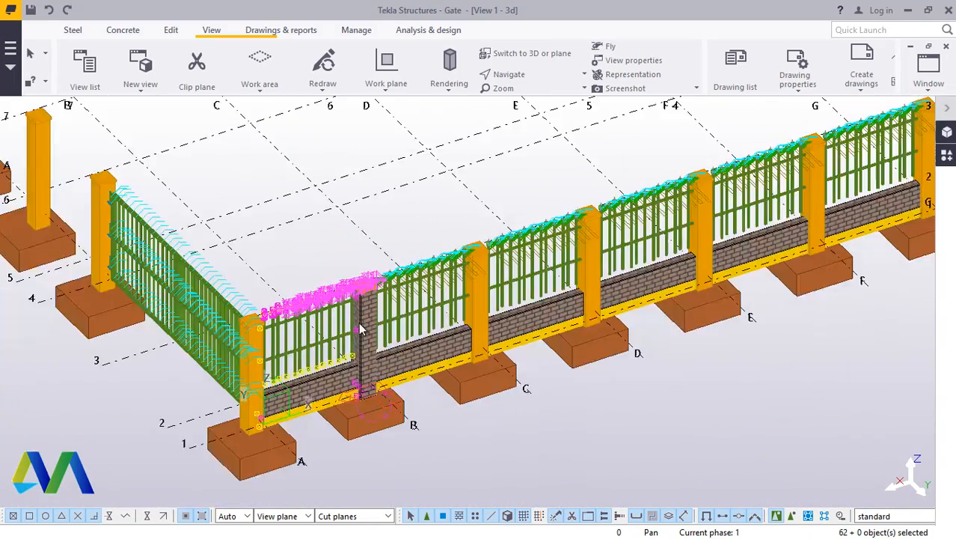
scroll(360, 329, down, 1)
right_click(511, 192)
click(541, 249)
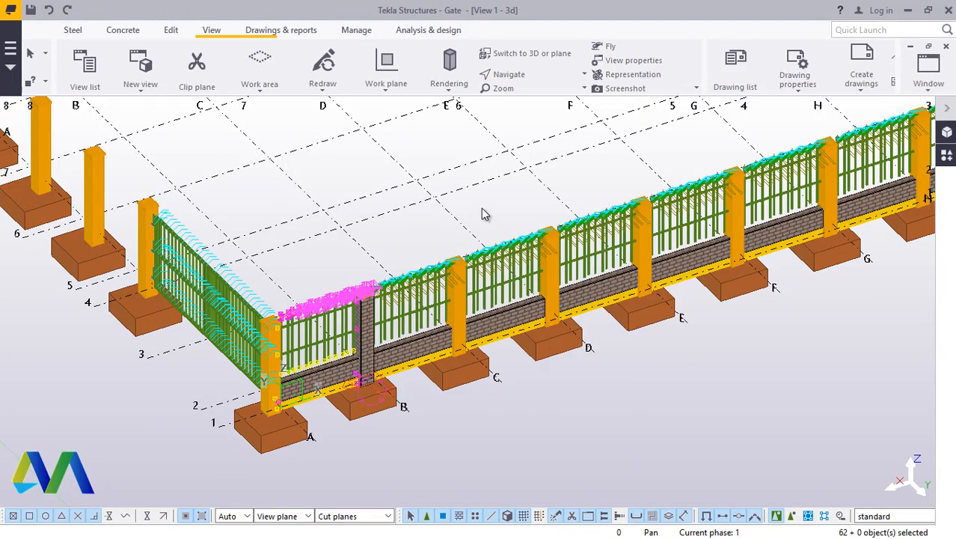
right_click(486, 211)
click(547, 289)
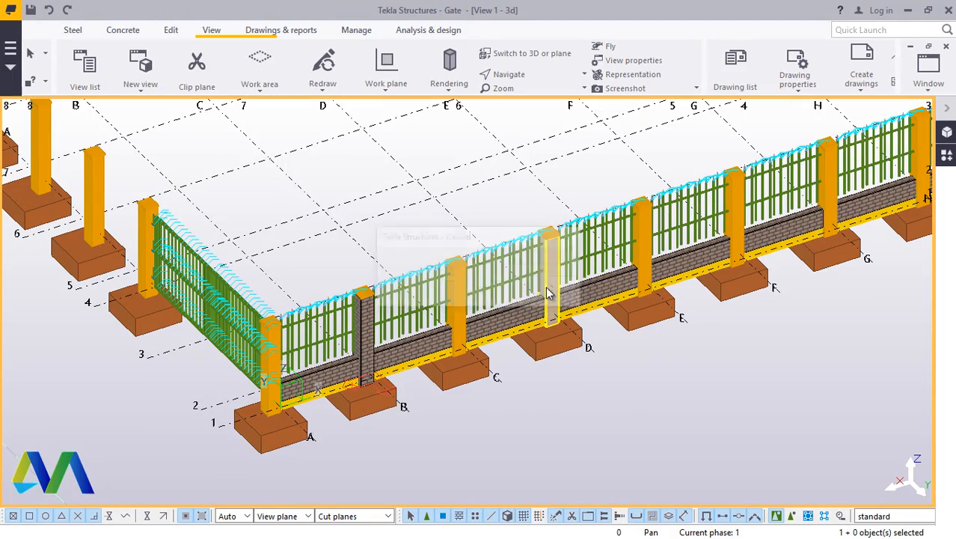
Step: Examine the copied fence row near corner column P from several sides, including the picket tips and the rail ends at the columns
scroll(382, 341, down, 3)
scroll(382, 340, down, 2)
scroll(594, 250, up, 5)
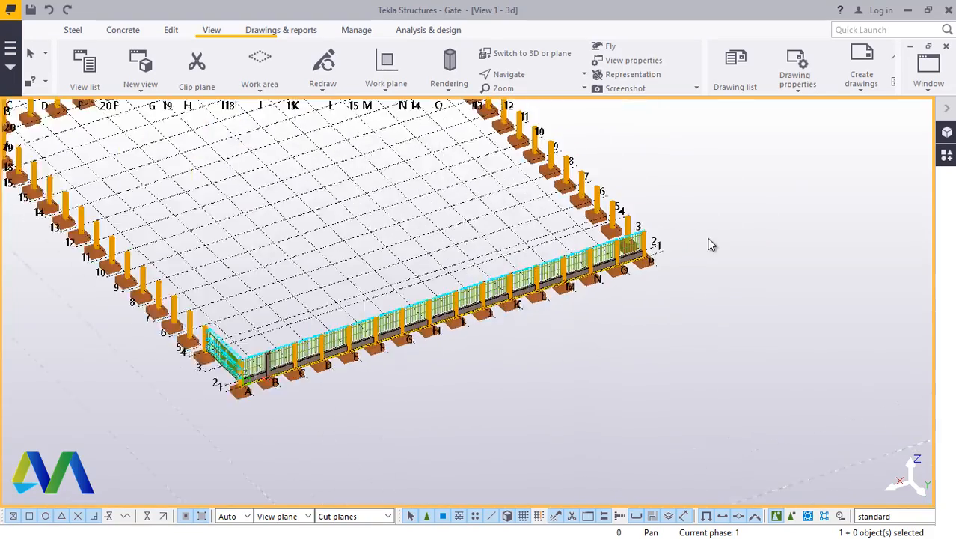
scroll(592, 245, up, 2)
click(528, 76)
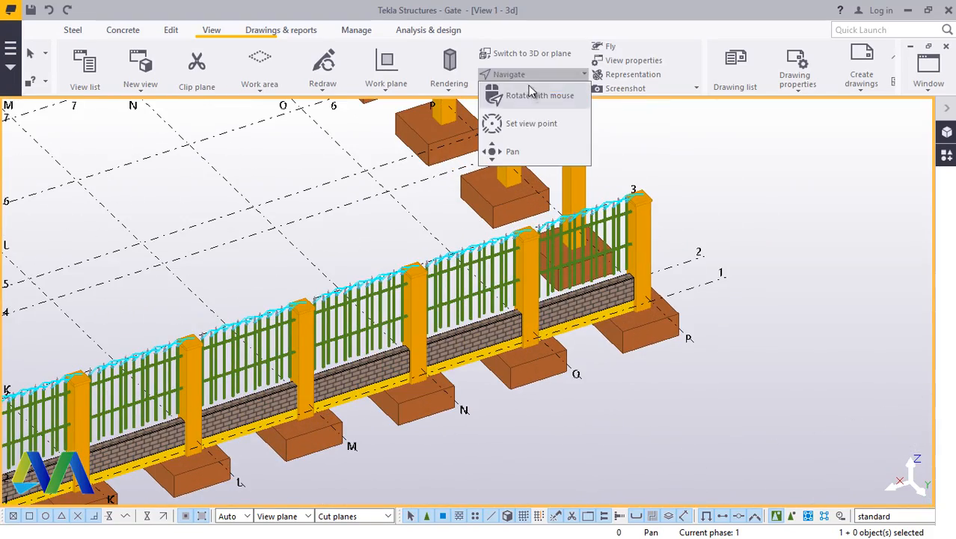
click(538, 93)
ctrl+middle_drag(600, 281, 471, 236)
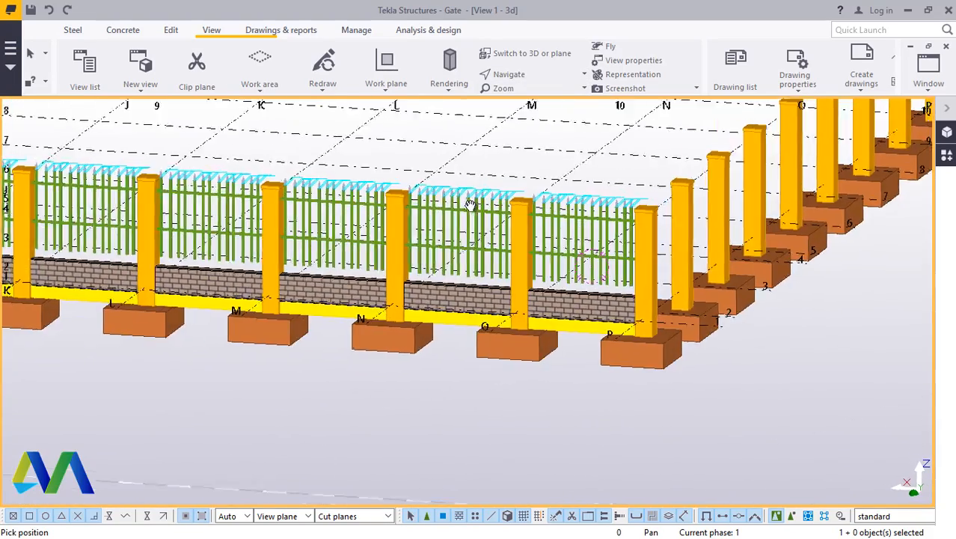
scroll(580, 268, down, 4)
ctrl+middle_drag(580, 264, 762, 272)
scroll(641, 316, up, 5)
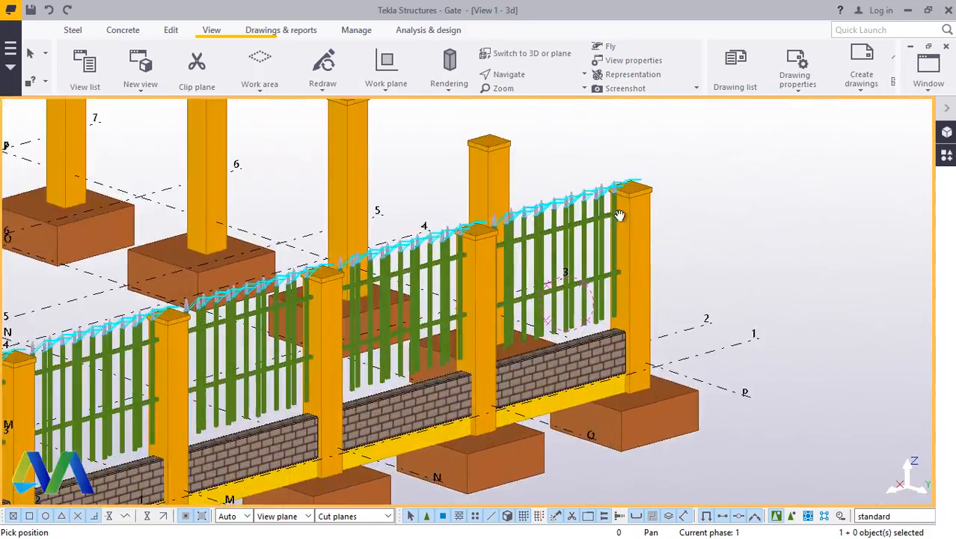
ctrl+middle_drag(620, 215, 461, 232)
scroll(472, 228, up, 4)
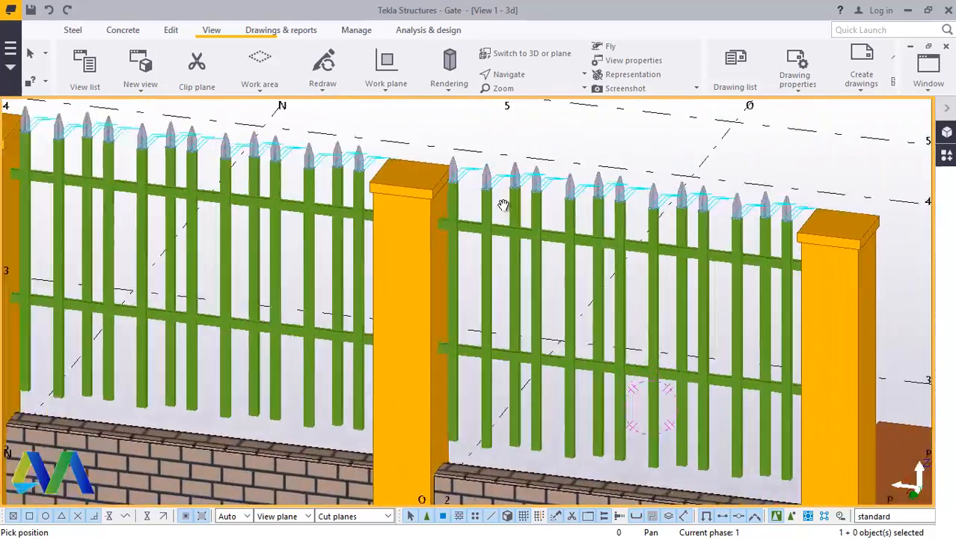
scroll(504, 209, down, 3)
scroll(528, 230, up, 3)
scroll(528, 230, up, 1)
scroll(560, 205, down, 2)
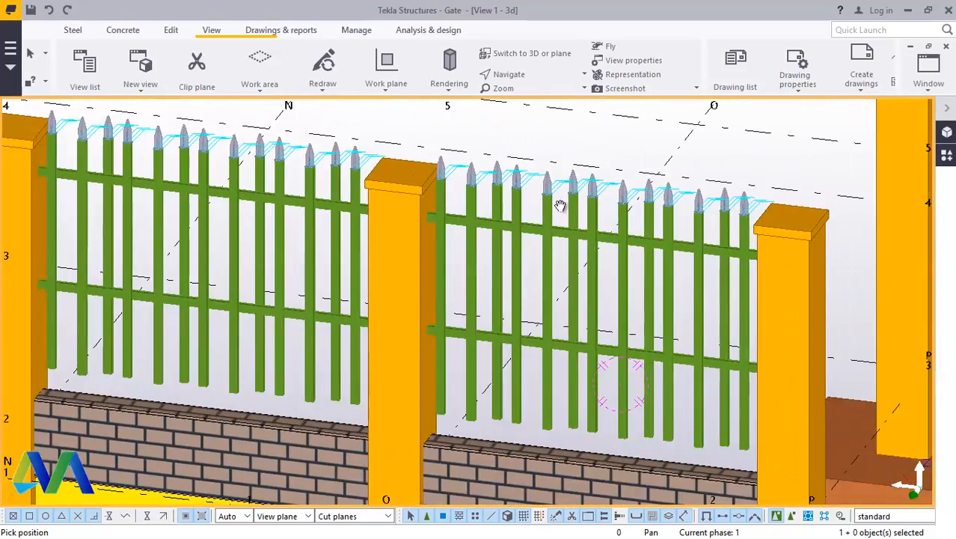
Step: Select all the pickets with their spear tips and both horizontal rails in the bay between columns O and P
ctrl+middle_drag(573, 199, 566, 141)
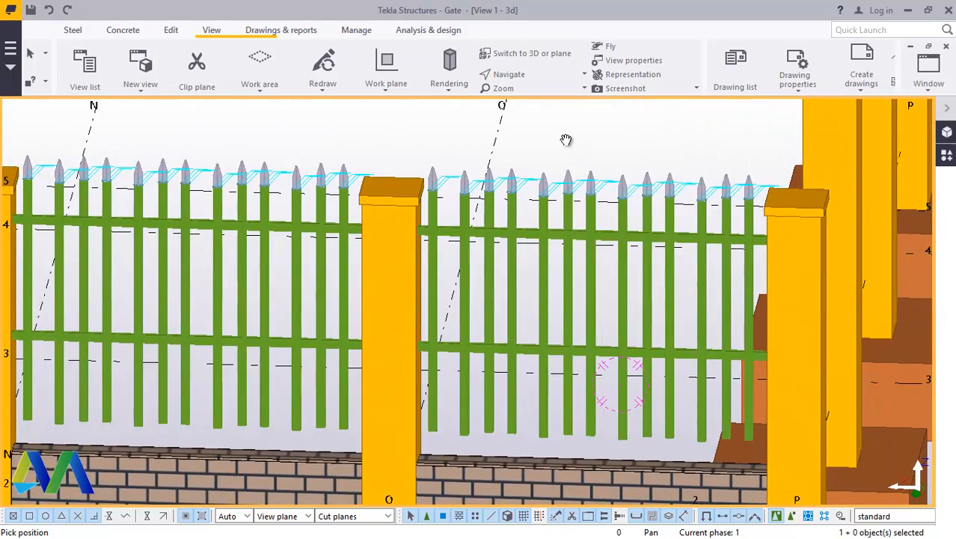
right_click(564, 142)
click(598, 148)
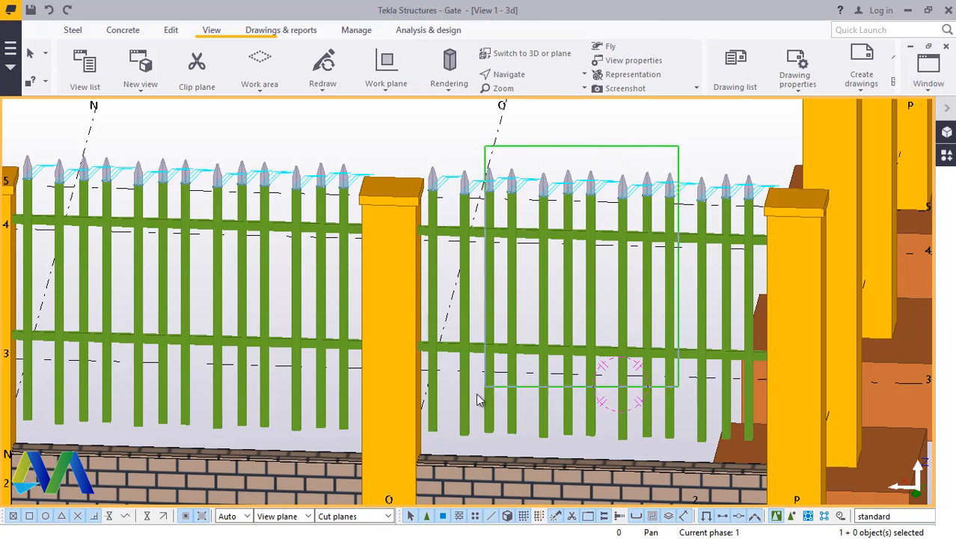
drag(477, 394, 431, 429)
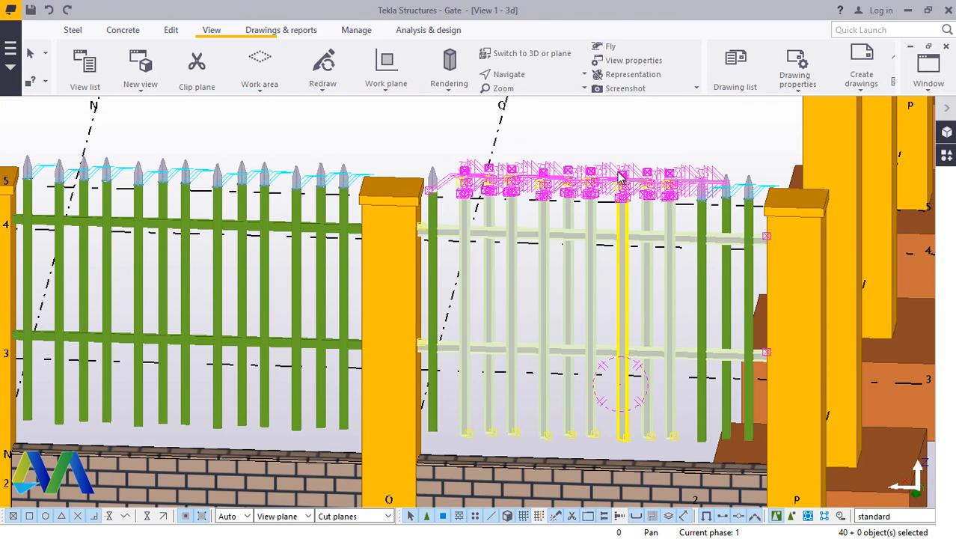
scroll(544, 176, up, 5)
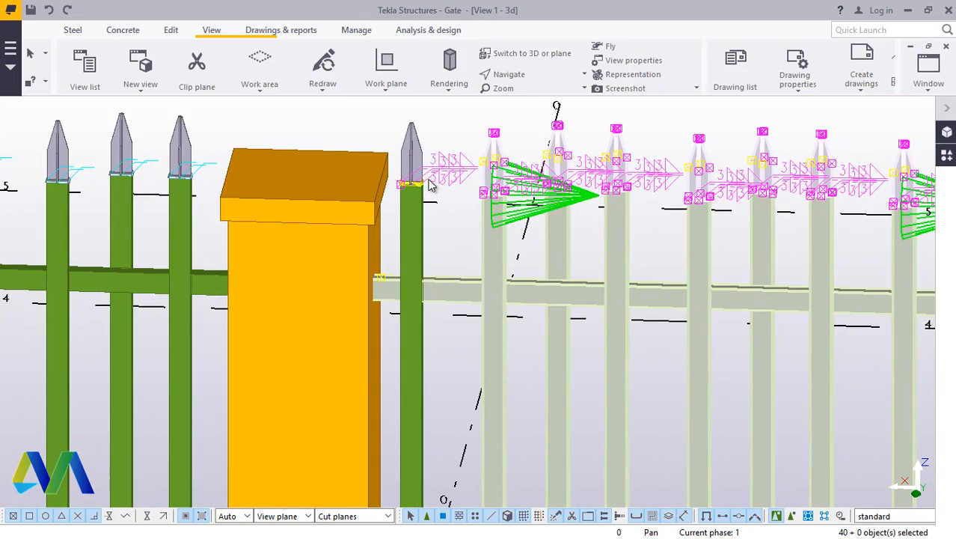
shift+click(310, 252)
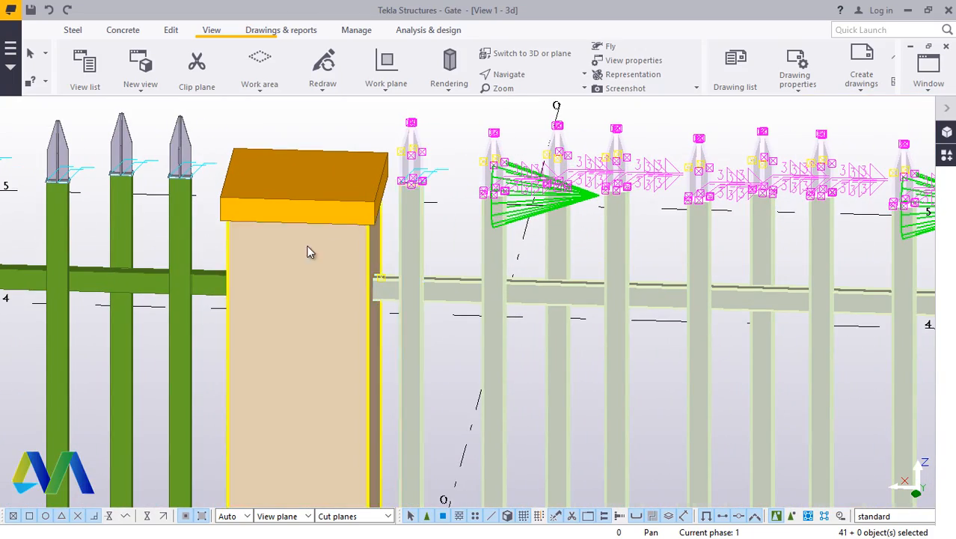
scroll(309, 252, down, 4)
scroll(688, 258, up, 5)
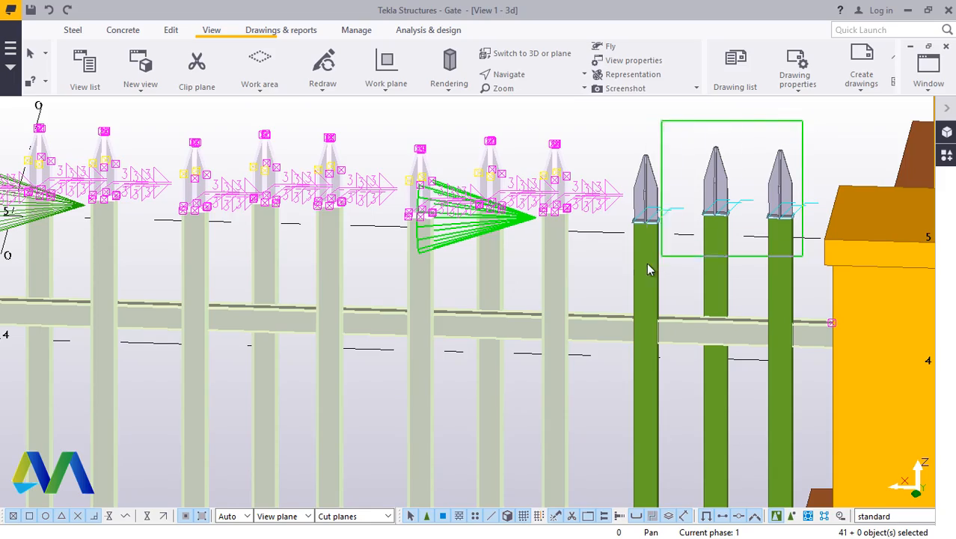
shift+drag(648, 264, 624, 284)
Step: Add the brick wall, its coping and the ground beam between columns O and P to the selection
scroll(622, 219, down, 6)
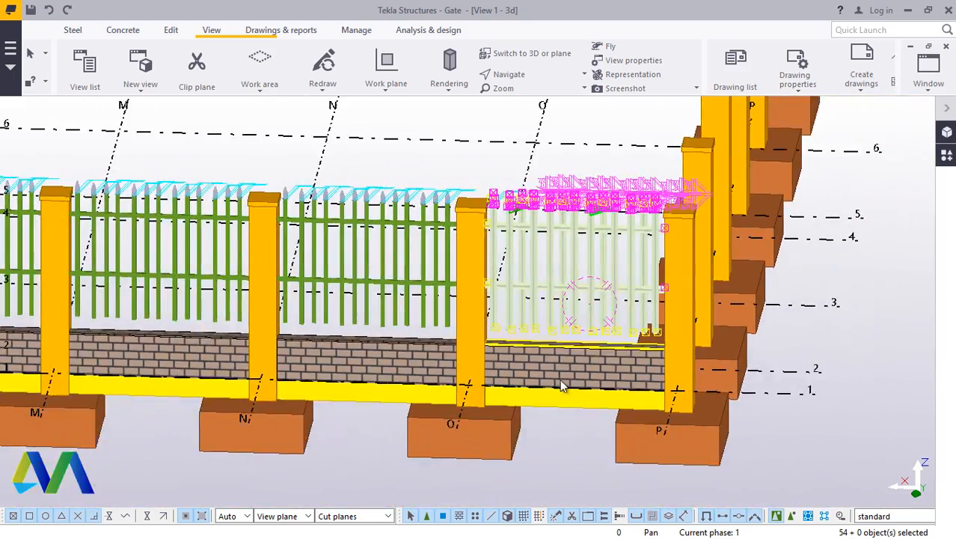
scroll(573, 382, up, 4)
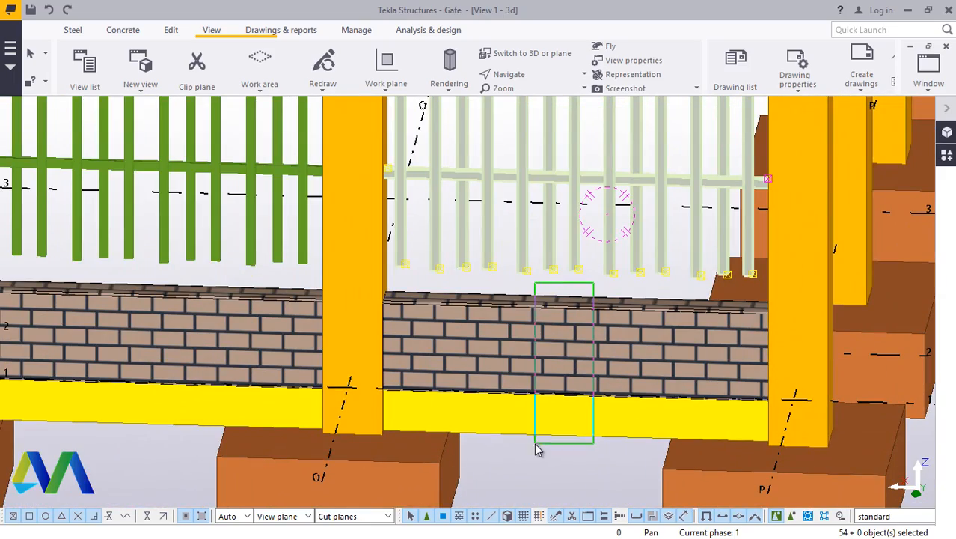
shift+drag(535, 443, 532, 441)
scroll(513, 438, down, 6)
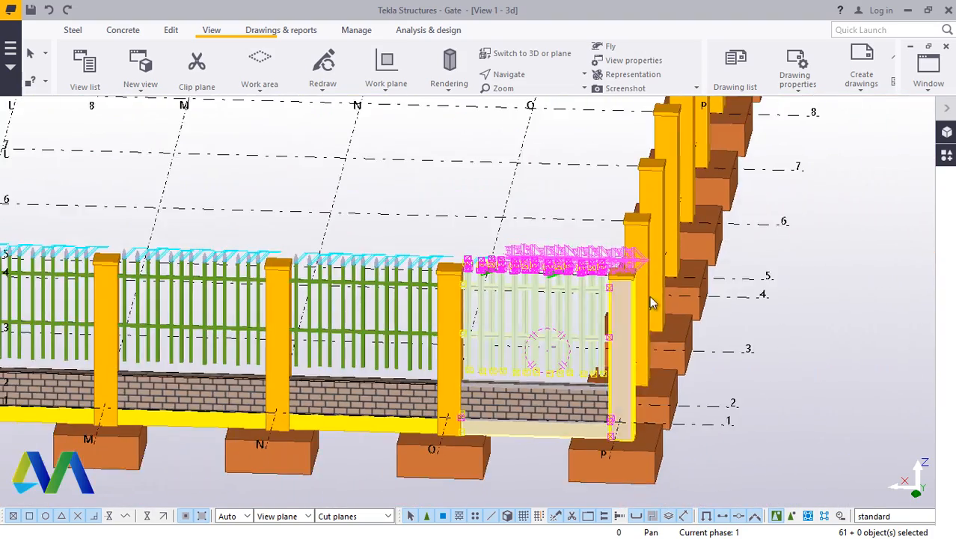
Step: Mirror-copy the selected O–P fence bay about the cap of corner column P, using X0 -42000.00, Y0 -780.00 and a mirror angle of 90
scroll(648, 298, up, 8)
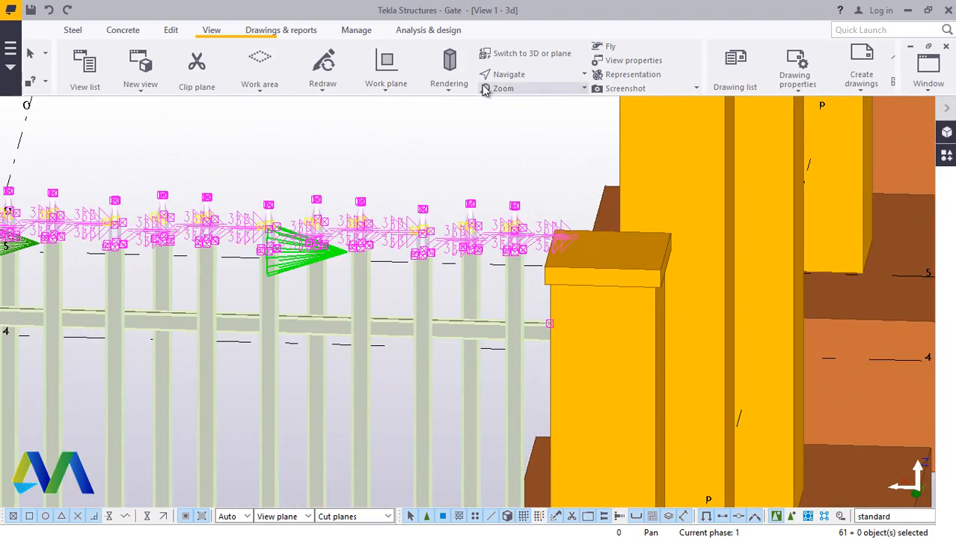
click(525, 74)
click(550, 120)
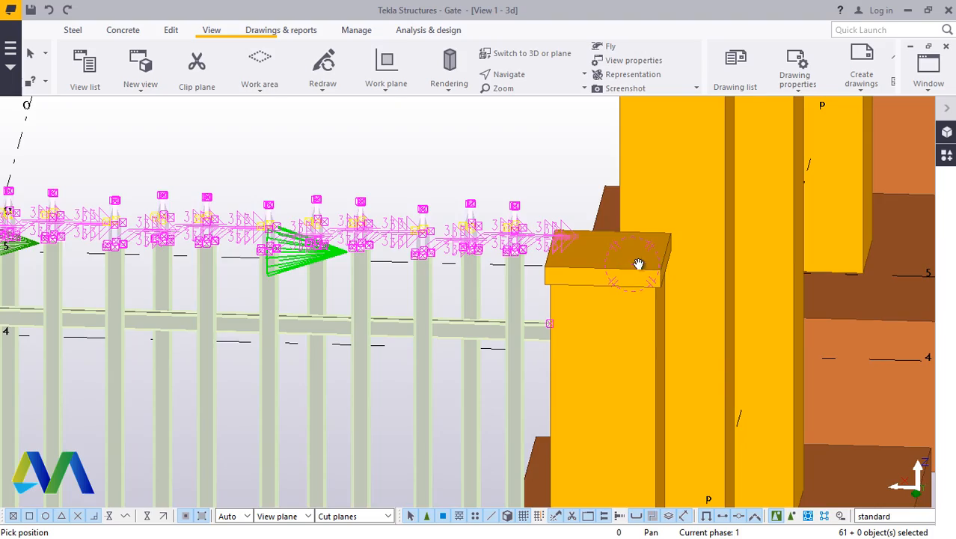
drag(638, 263, 314, 268)
mouse_move(559, 244)
mouse_down()
mouse_move(580, 251)
mouse_move(578, 275)
mouse_move(530, 271)
mouse_move(562, 262)
mouse_up()
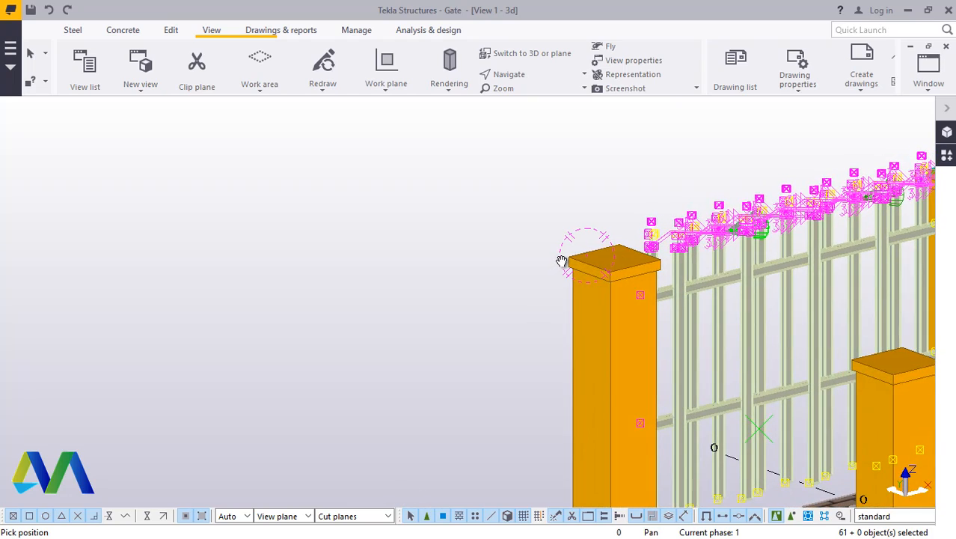
drag(634, 266, 636, 261)
right_click(210, 184)
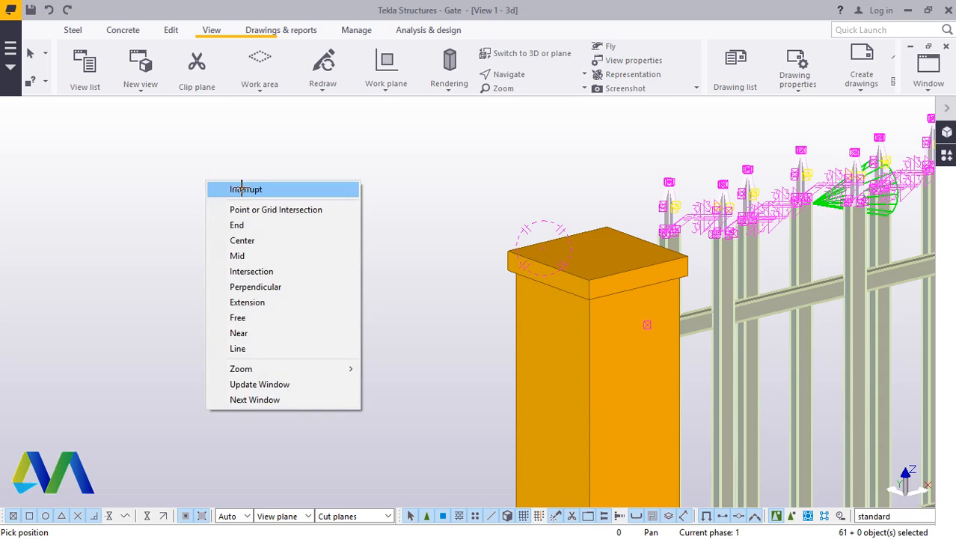
click(241, 187)
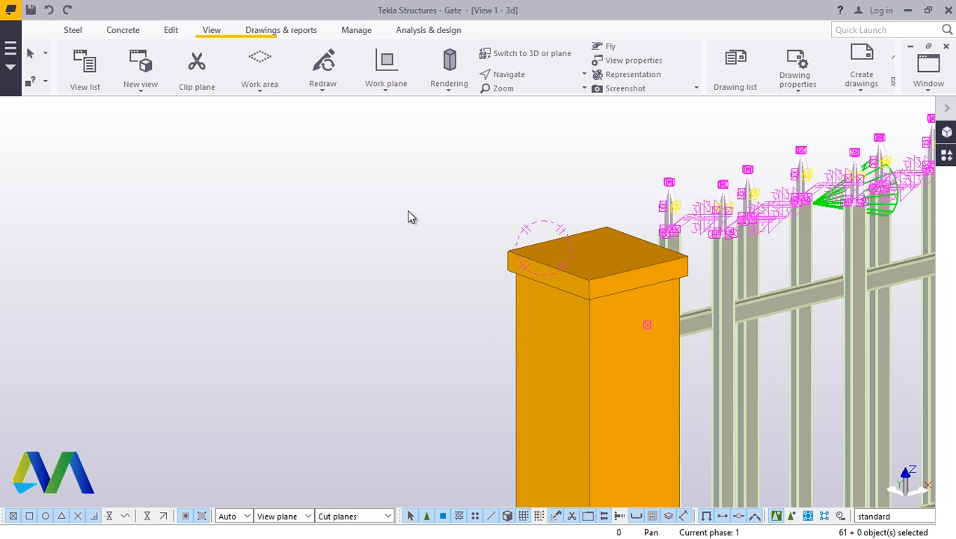
right_click(324, 173)
mouse_move(393, 217)
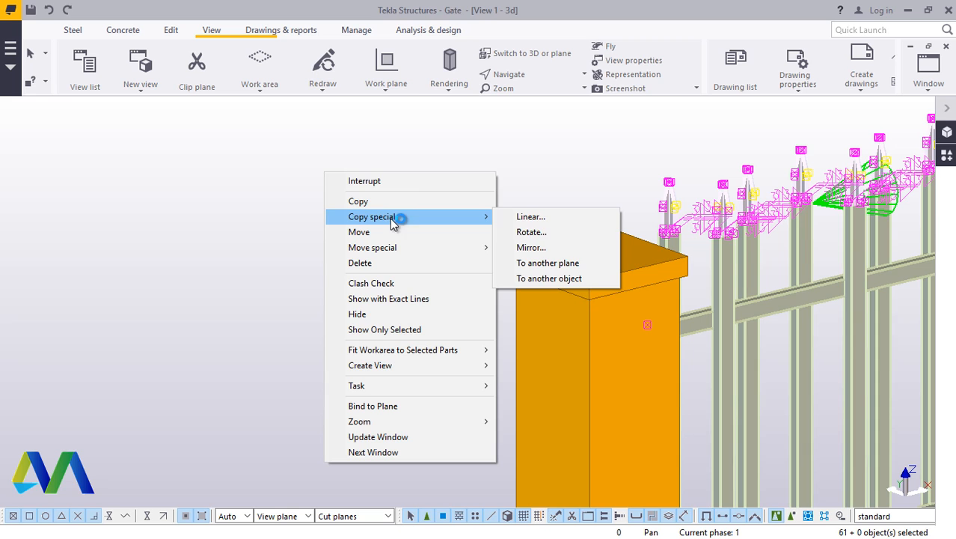
click(532, 248)
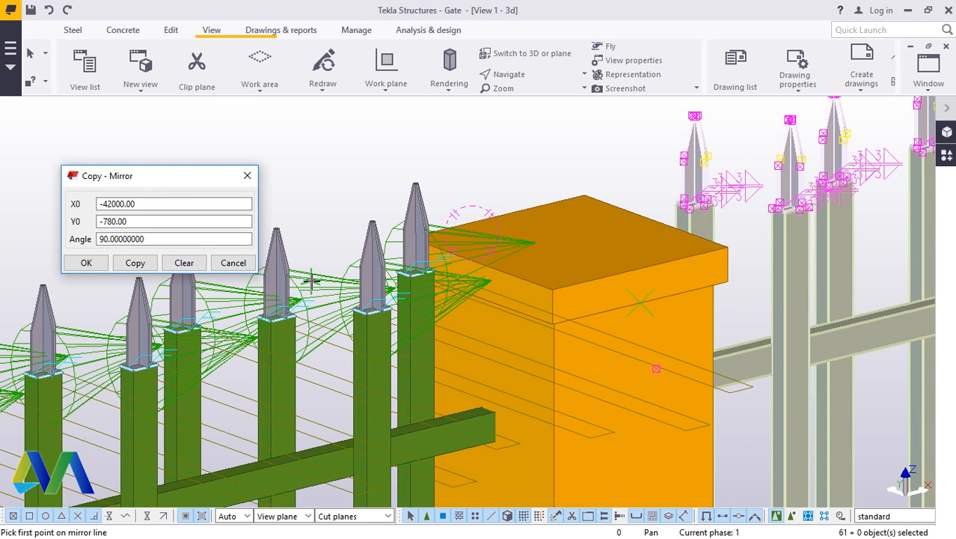
scroll(432, 273, down, 3)
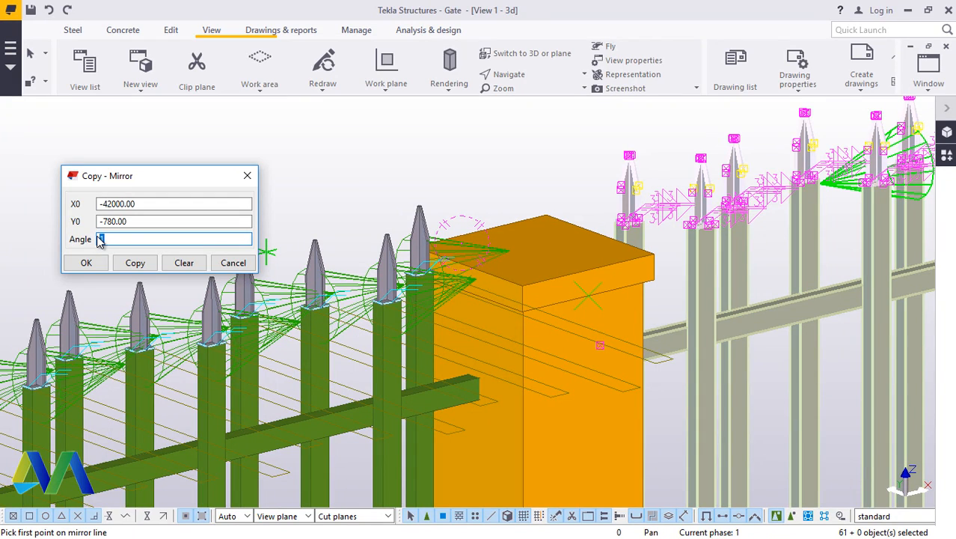
Step: Make further mirror copies of the fence bay about the same point at angles of 45 and -45, and end the command
click(139, 263)
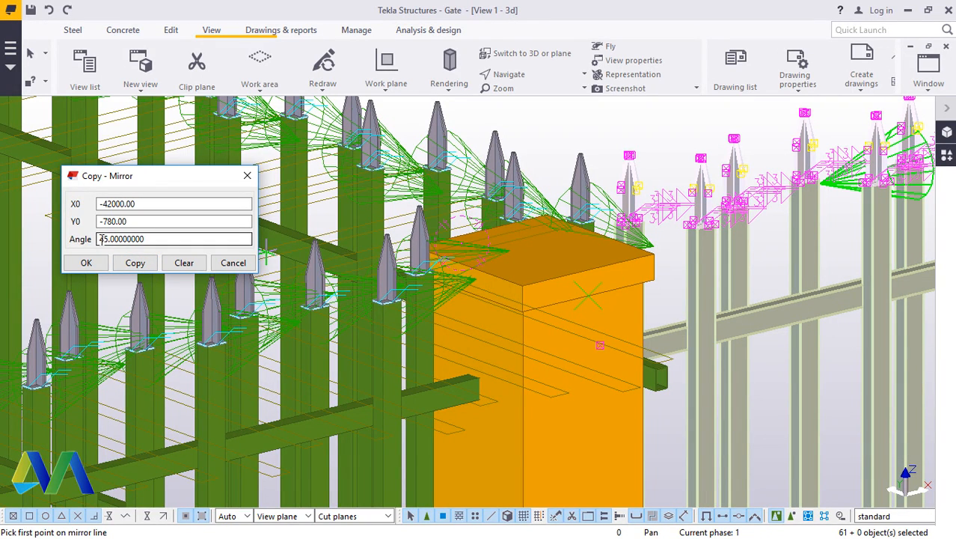
click(138, 265)
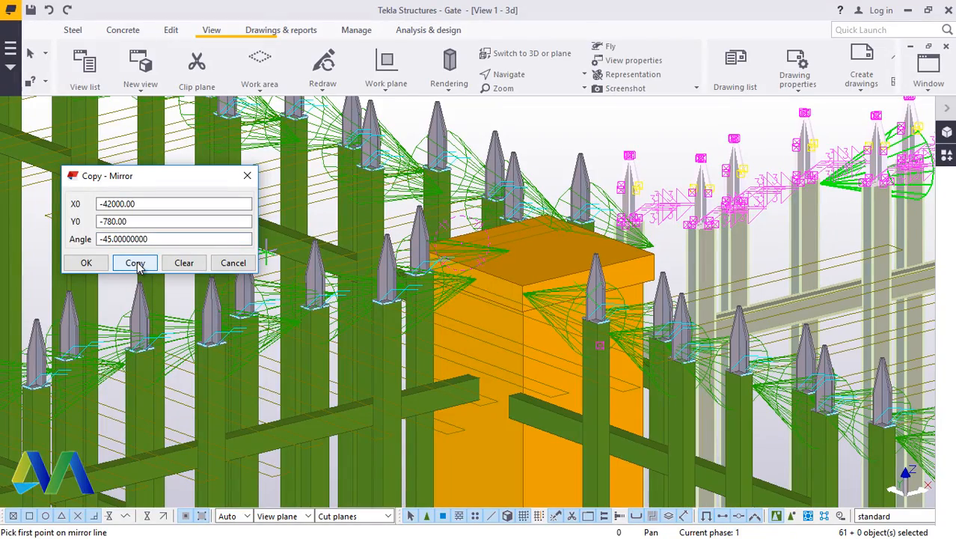
click(90, 267)
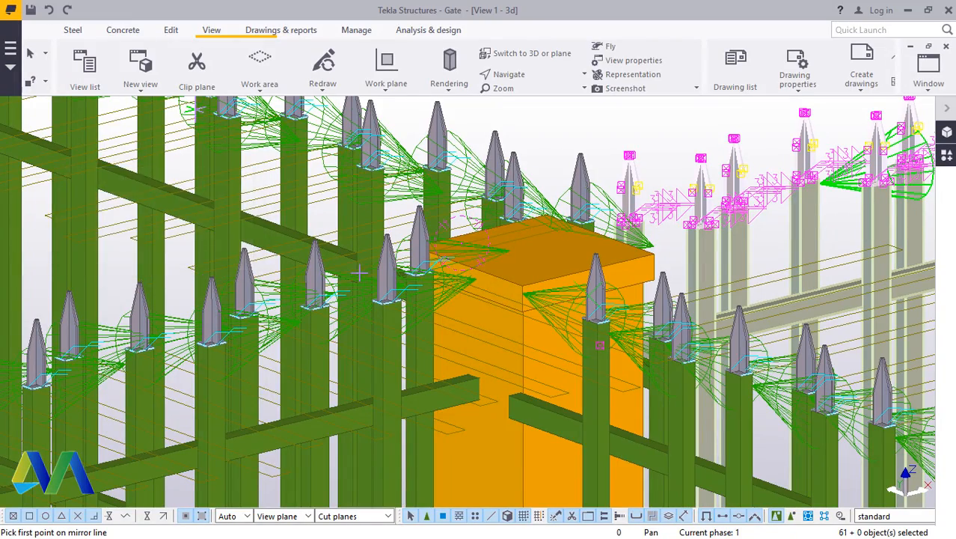
scroll(377, 285, down, 4)
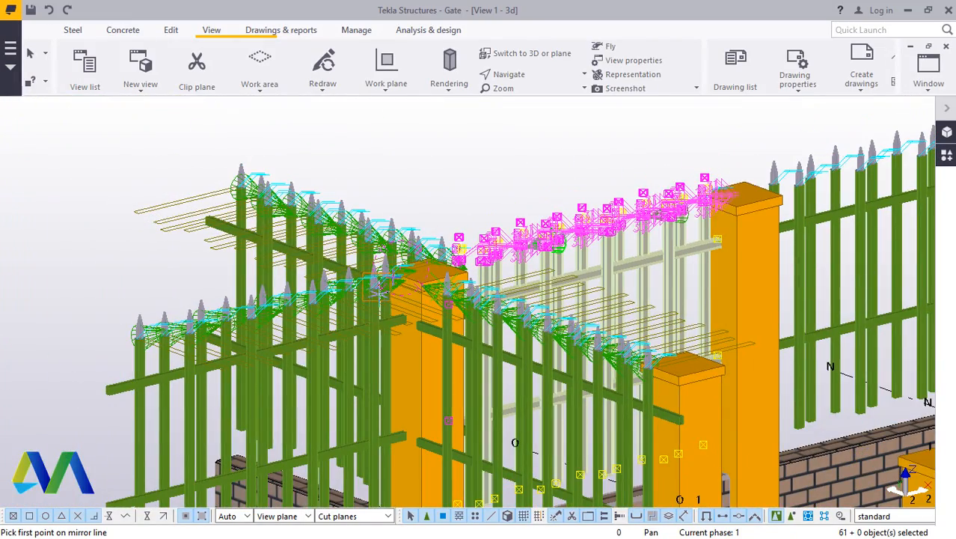
right_click(399, 179)
click(440, 187)
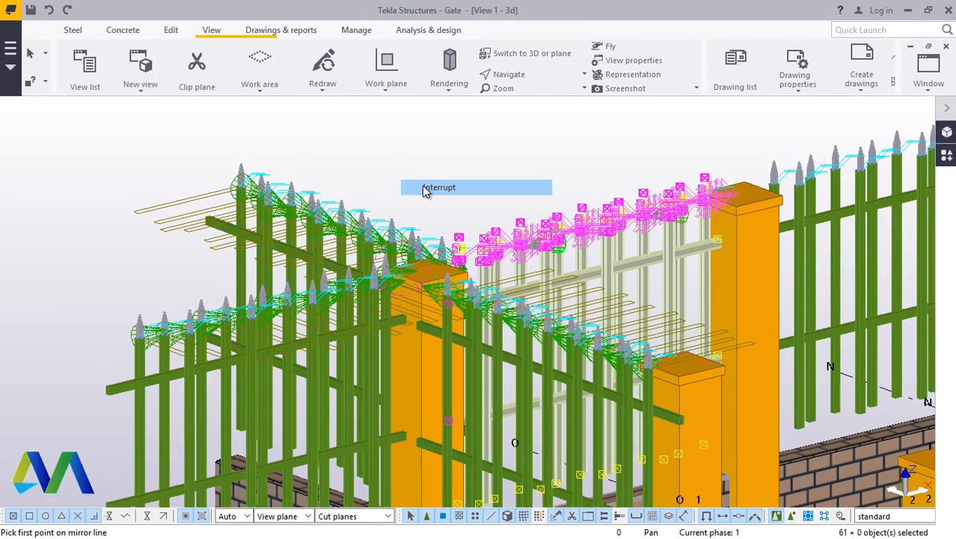
Step: Delete the surplus mirrored fence sections that extend outside corner column P, including their brick walls
ctrl+middle_drag(335, 208, 341, 232)
drag(241, 251, 180, 419)
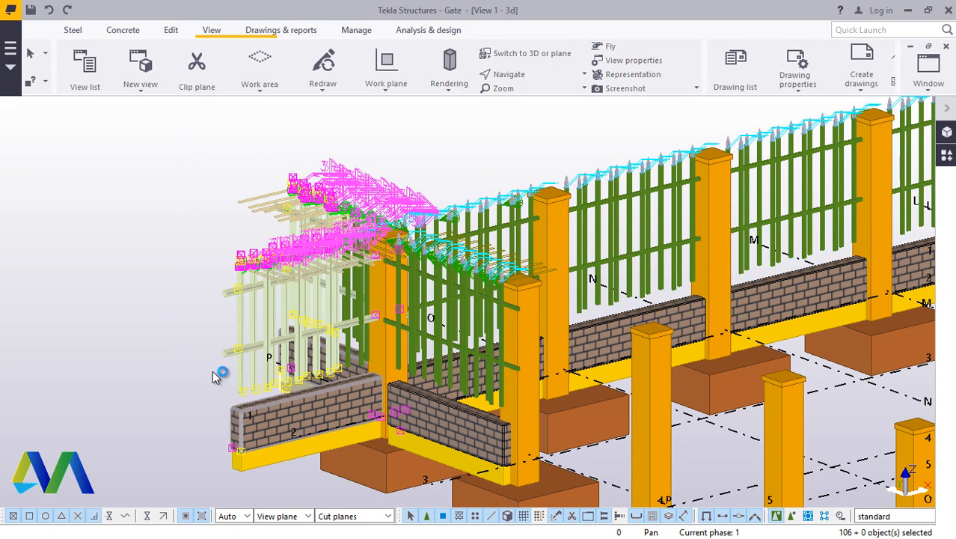
right_click(147, 201)
click(202, 292)
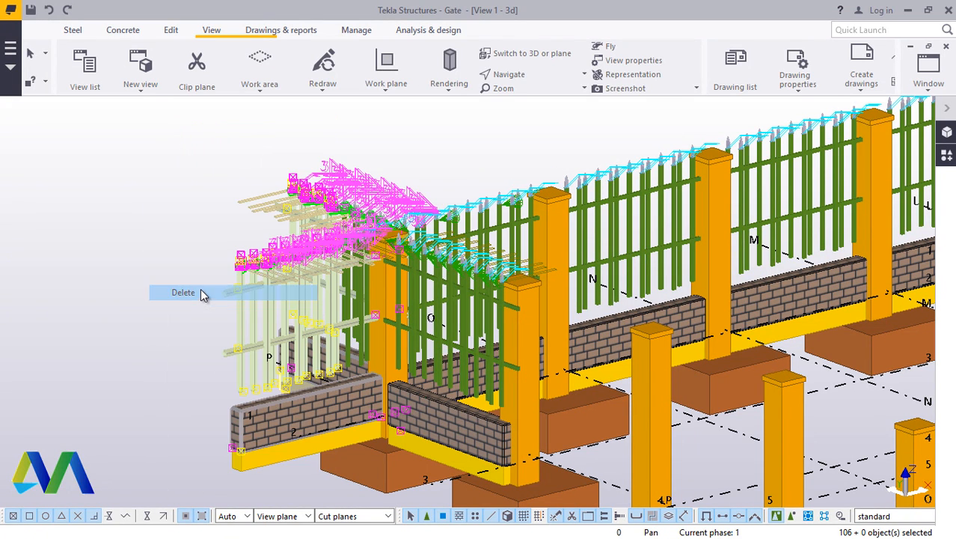
Step: Delete the six leftover pickets with their spear tips that stand outside the fence line beyond corner column P
scroll(333, 244, up, 3)
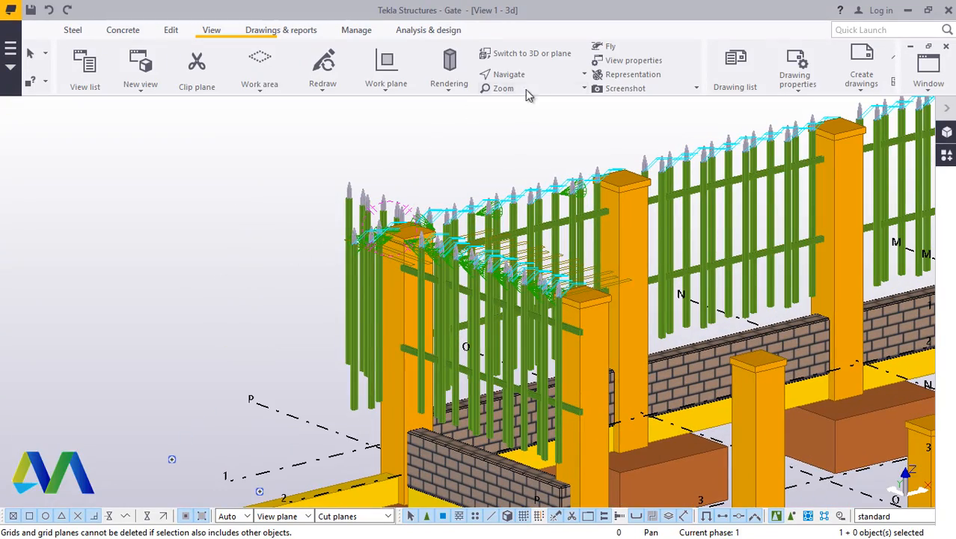
click(529, 78)
click(533, 98)
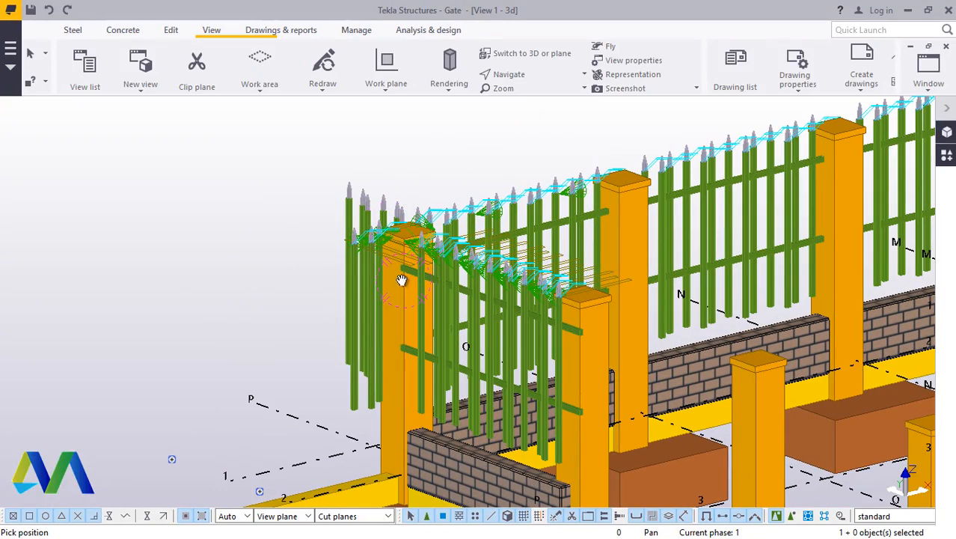
drag(401, 275, 877, 311)
drag(508, 301, 588, 289)
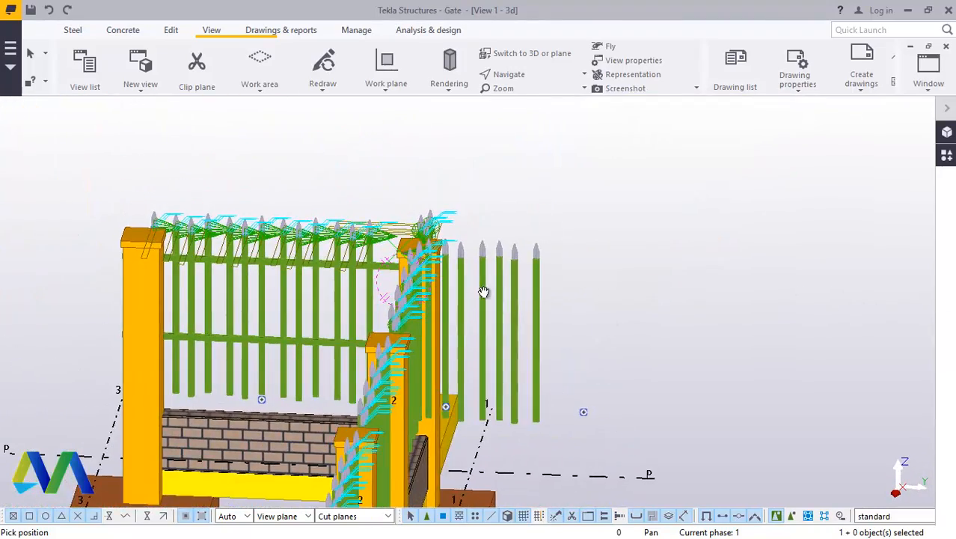
scroll(484, 288, up, 2)
scroll(483, 288, up, 1)
right_click(625, 185)
click(668, 188)
drag(657, 200, 428, 301)
right_click(682, 186)
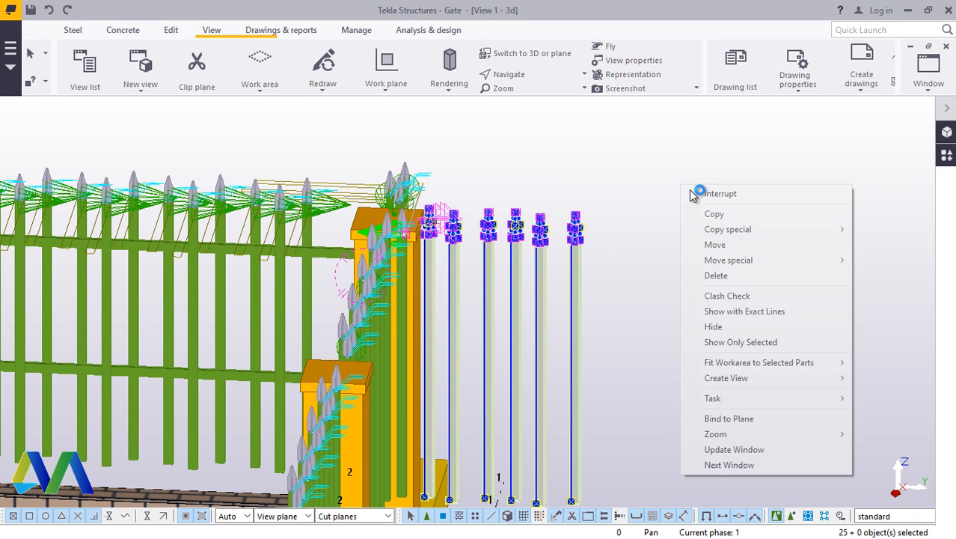
click(725, 276)
scroll(519, 208, down, 2)
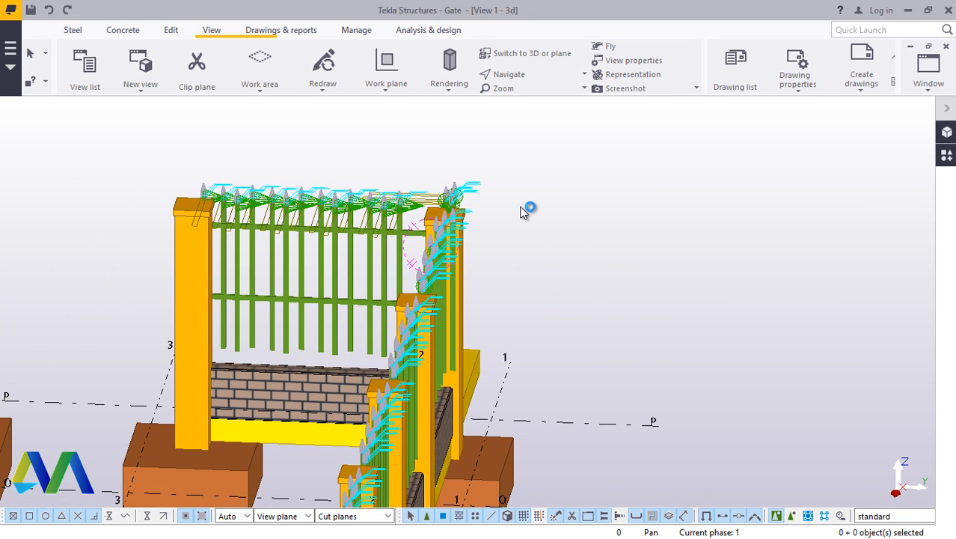
Step: Delete the surplus ground beam that projects outward from corner column P along grid line 1
scroll(523, 335, up, 1)
click(539, 78)
click(533, 93)
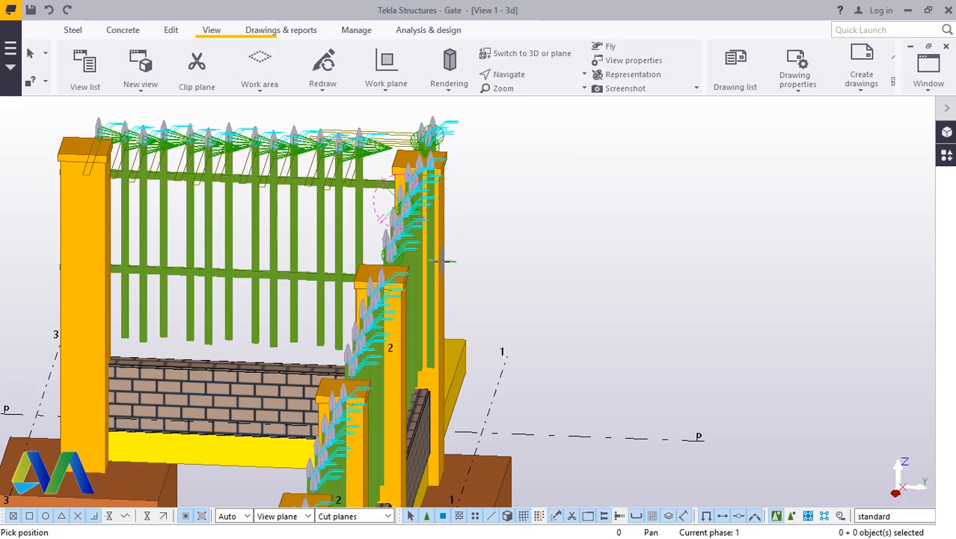
drag(450, 273, 128, 263)
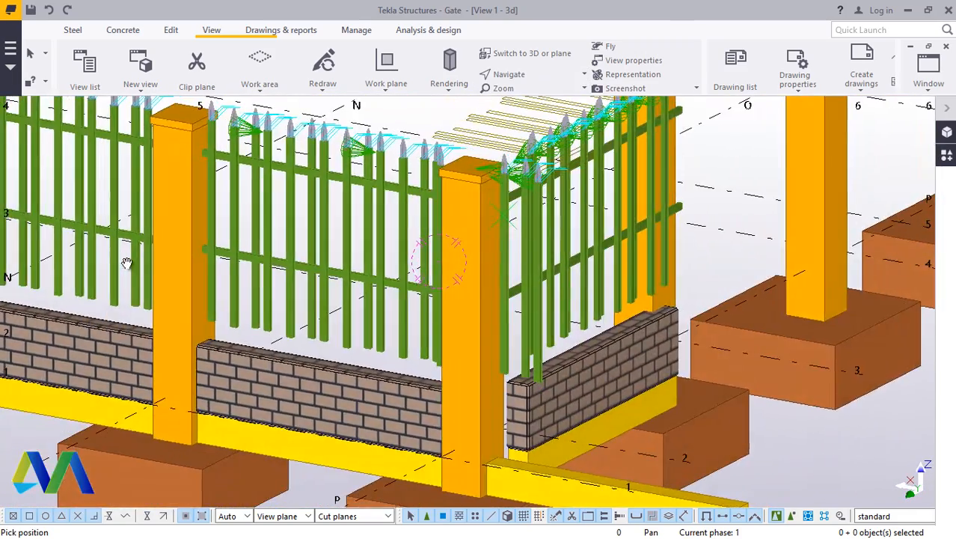
scroll(394, 276, down, 2)
scroll(397, 276, up, 3)
right_click(774, 407)
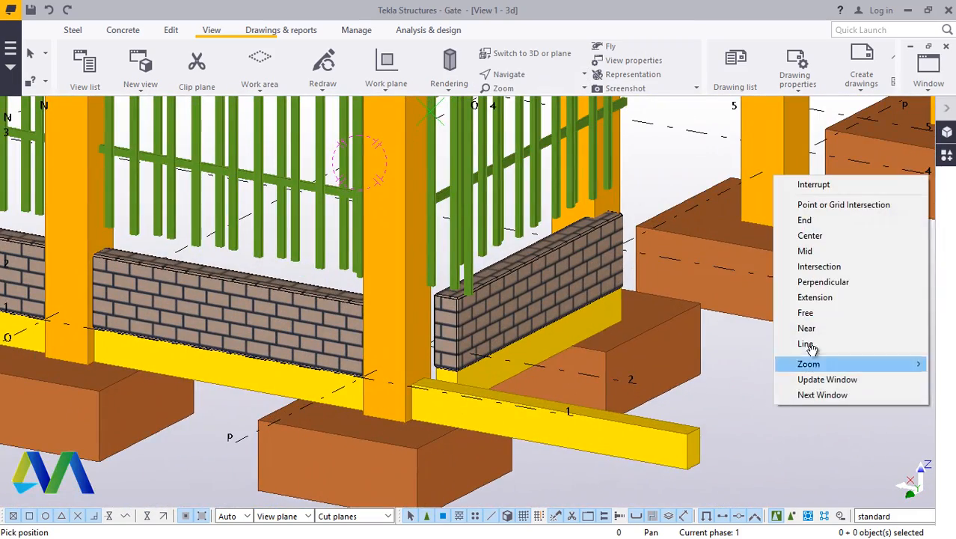
click(814, 185)
click(655, 435)
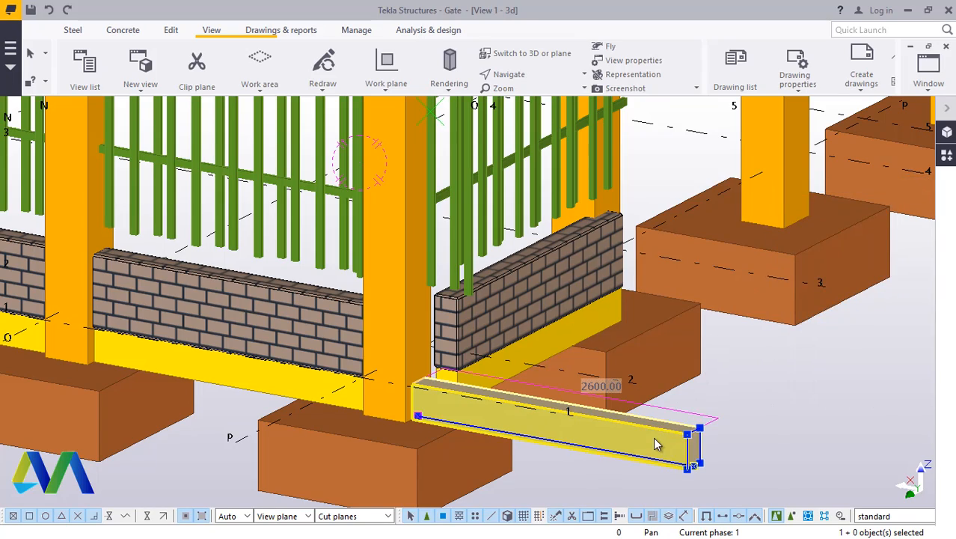
right_click(653, 437)
click(690, 171)
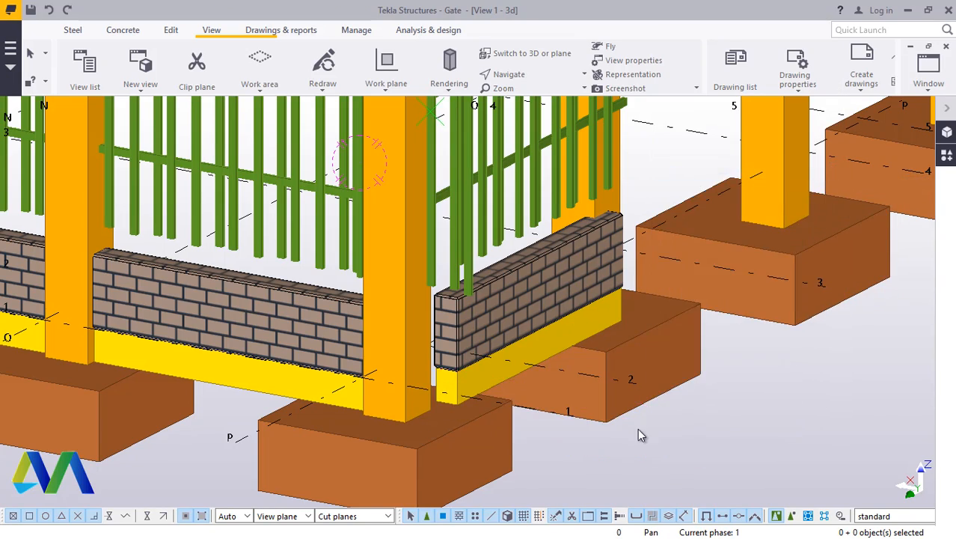
Step: Delete the remaining three stray pickets with their spear tips standing outside the fence beside corner column P
scroll(638, 428, down, 3)
scroll(582, 149, up, 2)
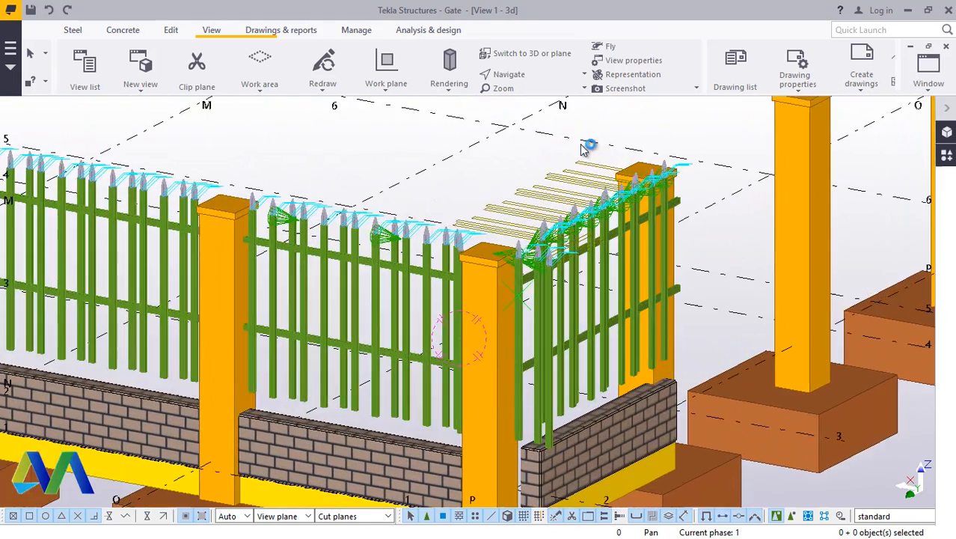
click(510, 77)
click(511, 98)
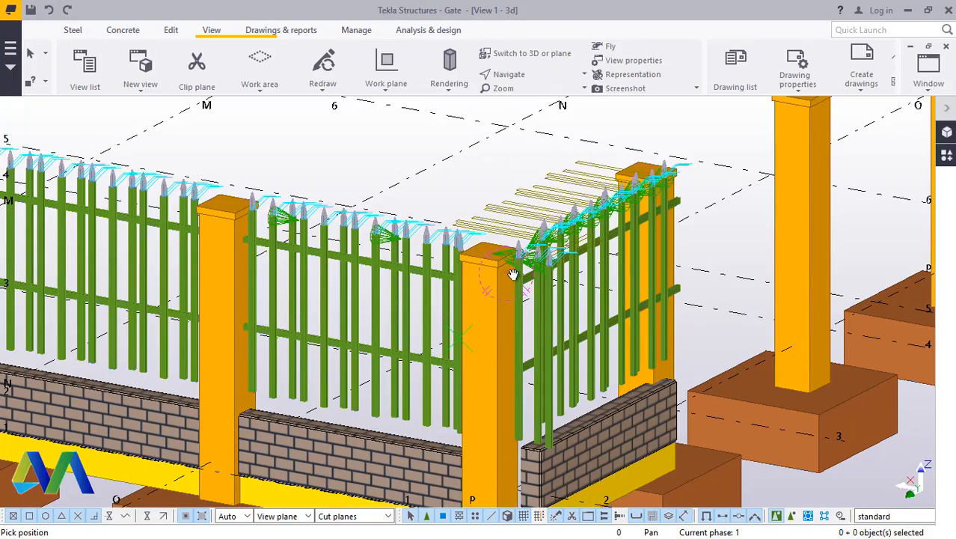
drag(513, 274, 408, 171)
right_click(408, 170)
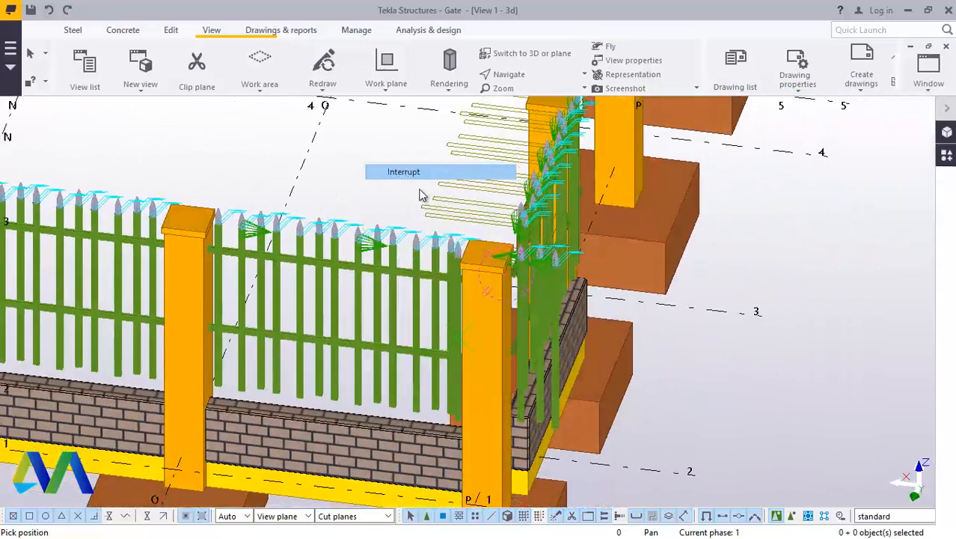
scroll(573, 286, up, 10)
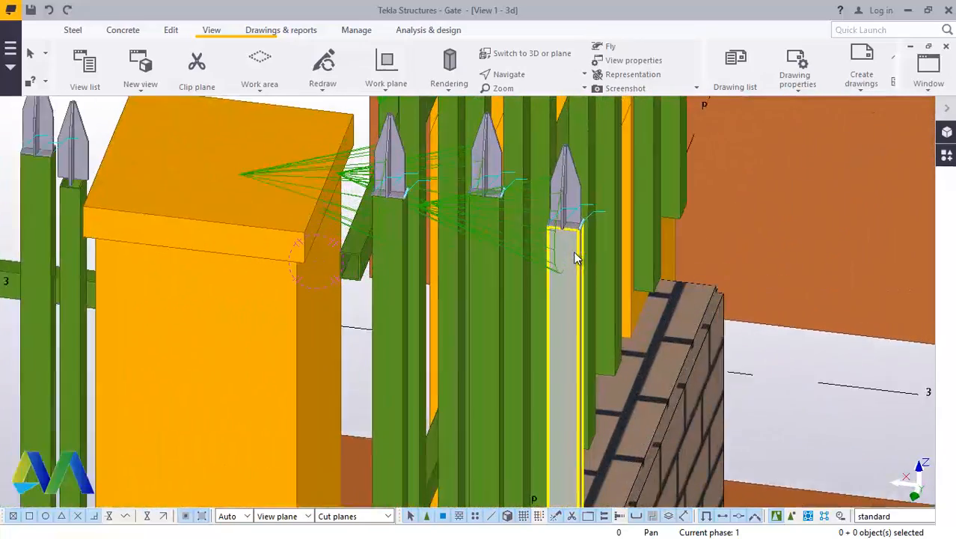
scroll(575, 258, up, 2)
click(569, 259)
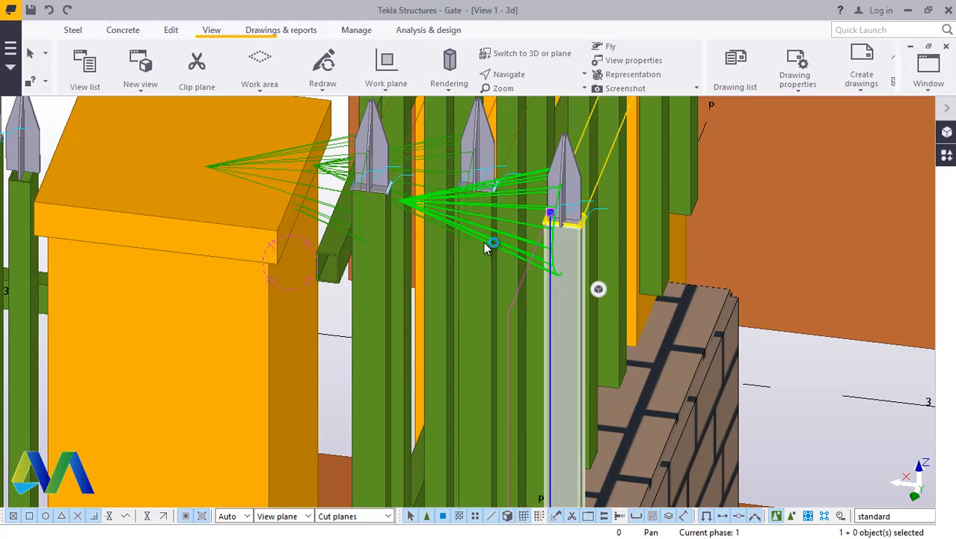
scroll(476, 249, up, 2)
scroll(504, 279, down, 3)
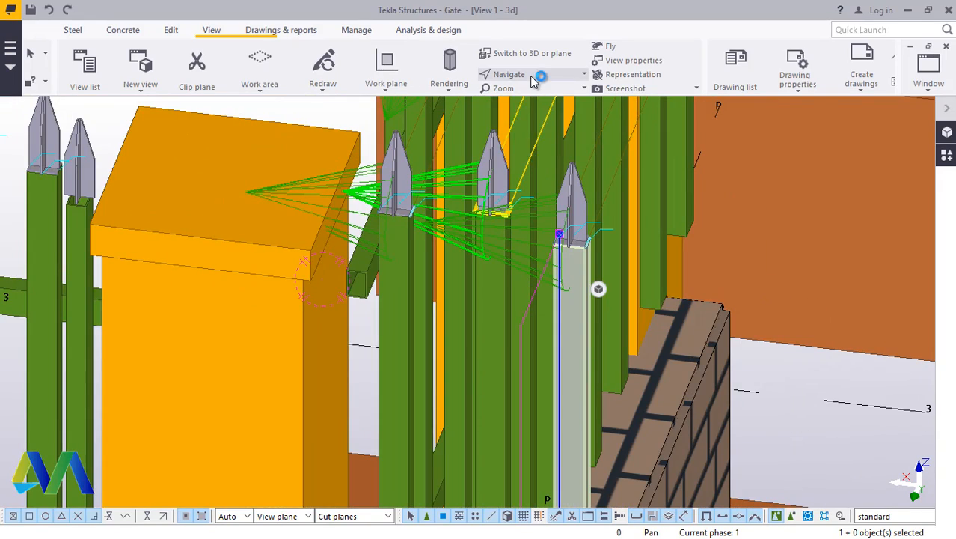
click(532, 76)
click(449, 150)
drag(490, 274, 49, 250)
right_click(164, 169)
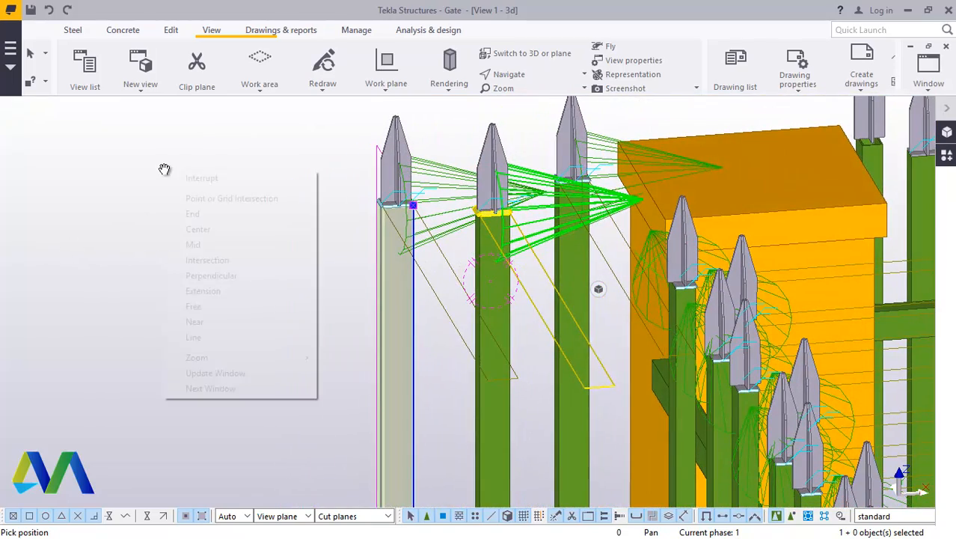
click(228, 178)
drag(599, 117, 273, 332)
right_click(235, 249)
click(288, 334)
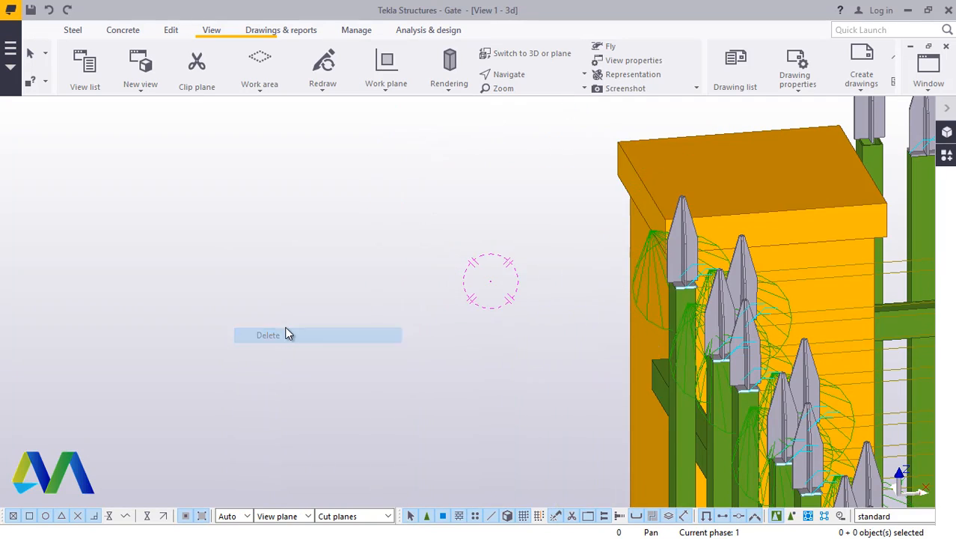
Step: Examine how the upper rail and the first picket meet corner column P beneath its cap
scroll(293, 330, down, 3)
scroll(679, 221, up, 2)
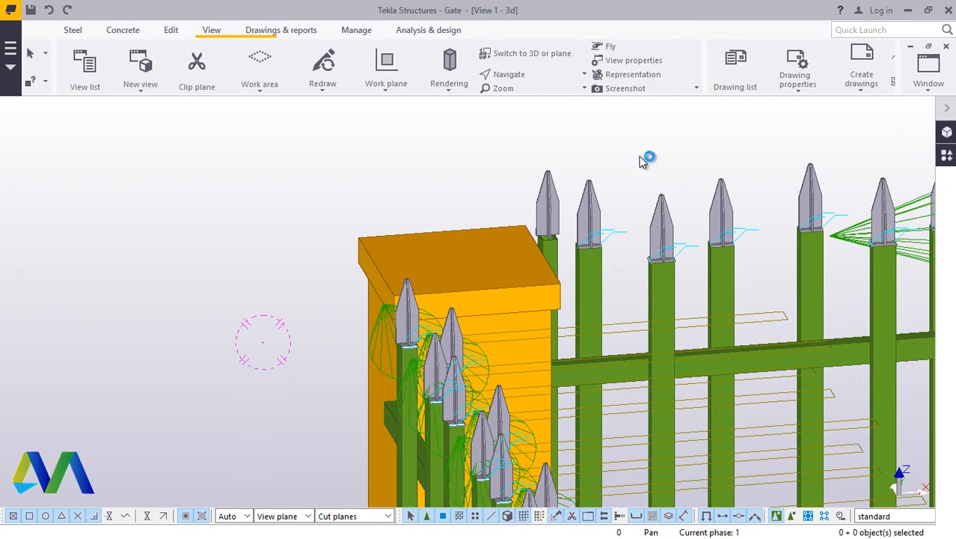
click(531, 82)
click(530, 92)
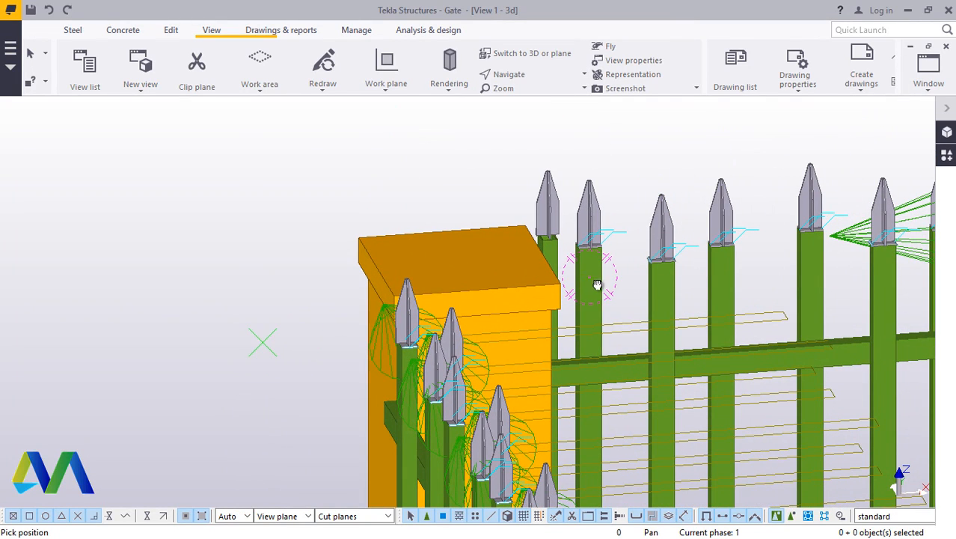
drag(597, 284, 429, 332)
scroll(429, 332, up, 5)
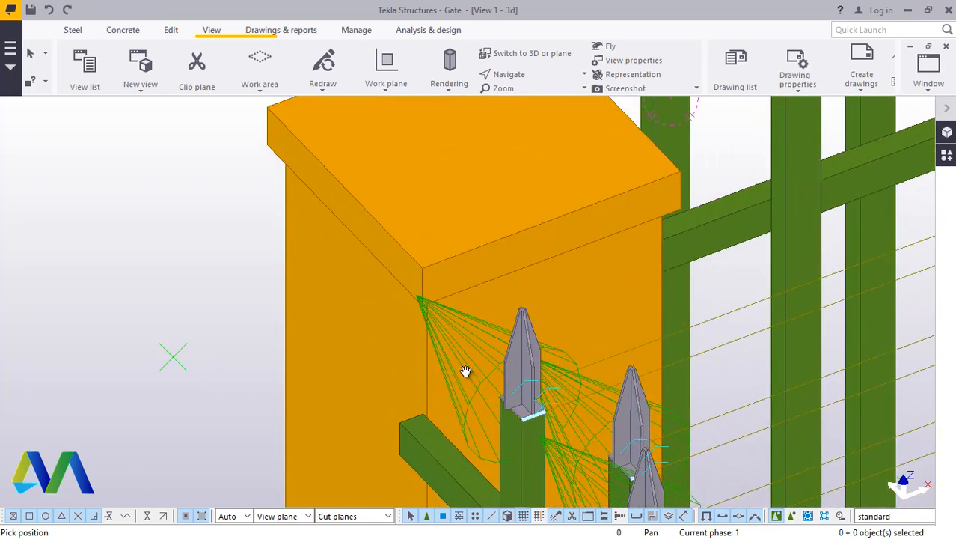
right_click(164, 185)
click(184, 186)
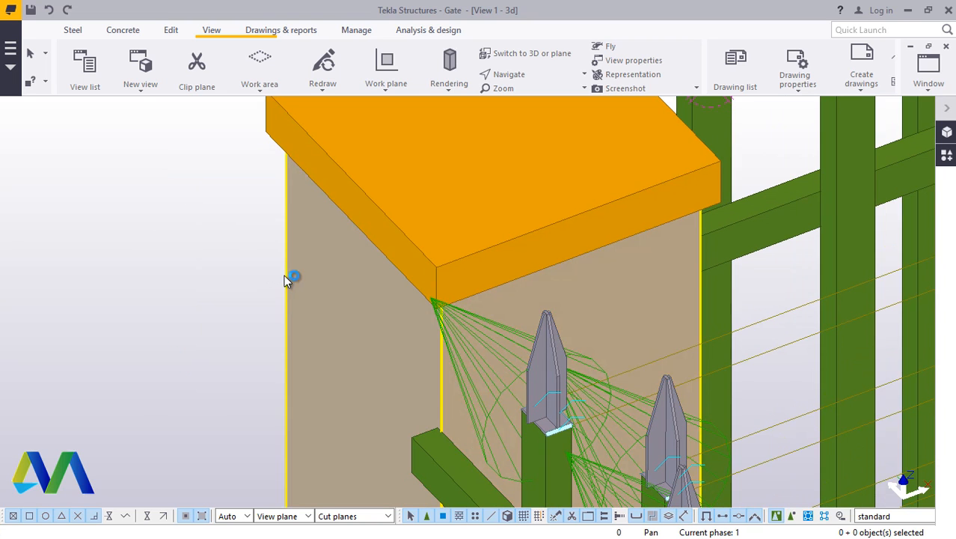
scroll(444, 413, up, 3)
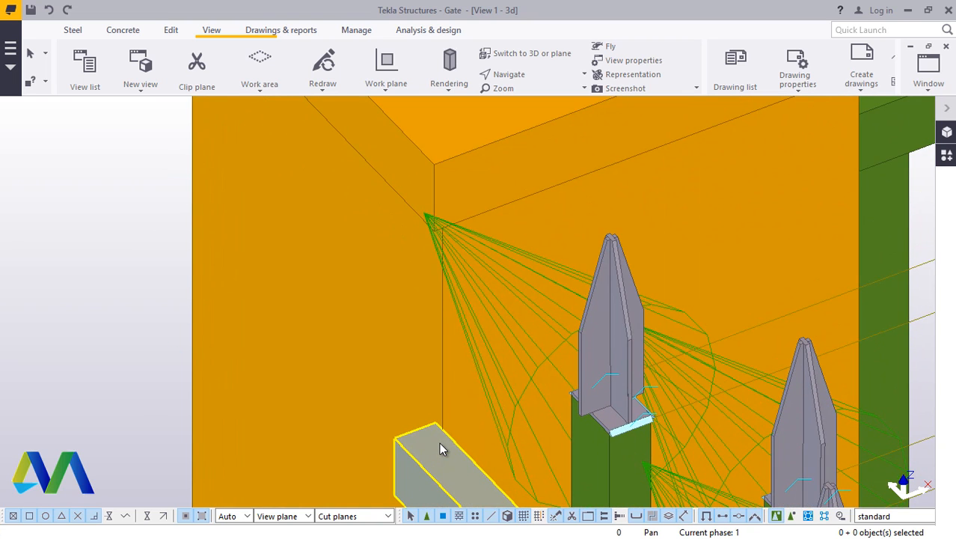
scroll(439, 445, down, 4)
scroll(370, 380, up, 2)
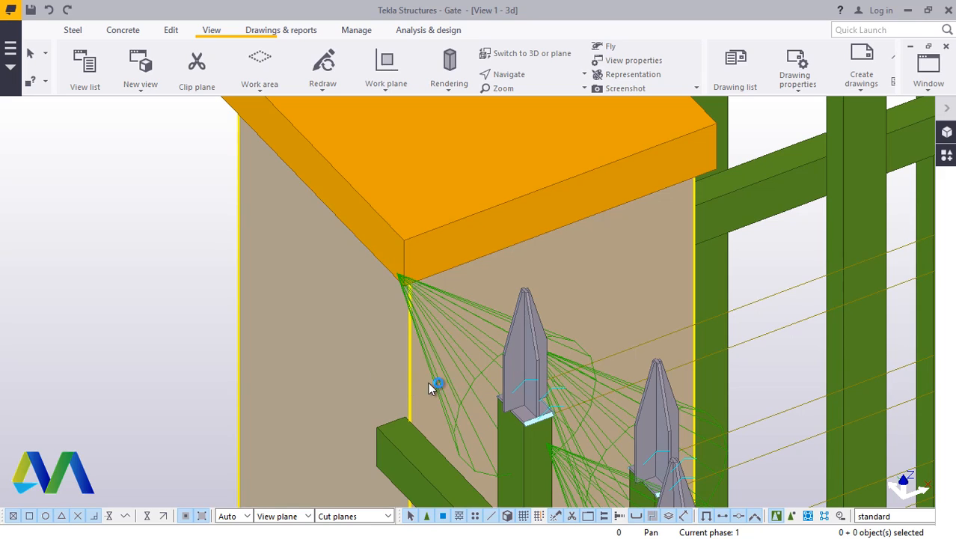
scroll(303, 204, up, 2)
scroll(384, 404, down, 3)
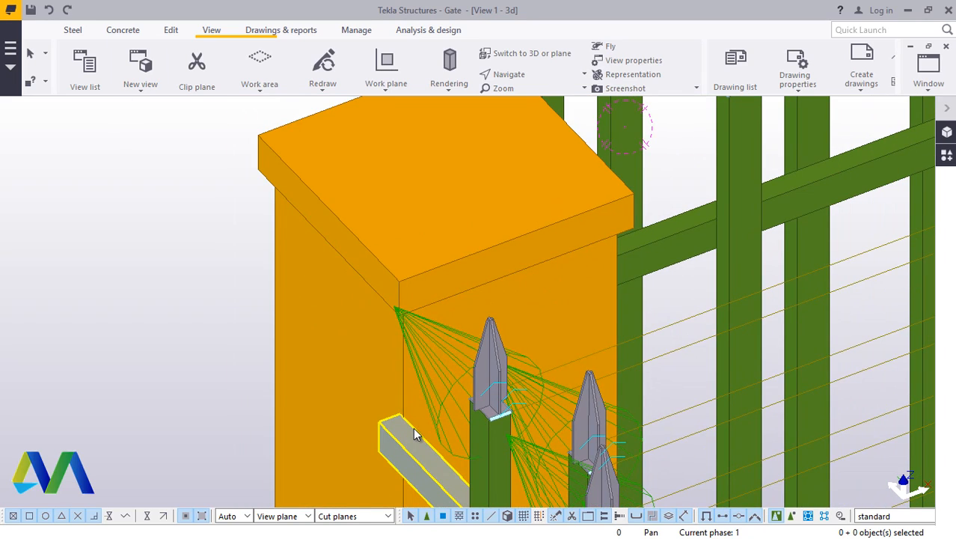
scroll(412, 426, down, 6)
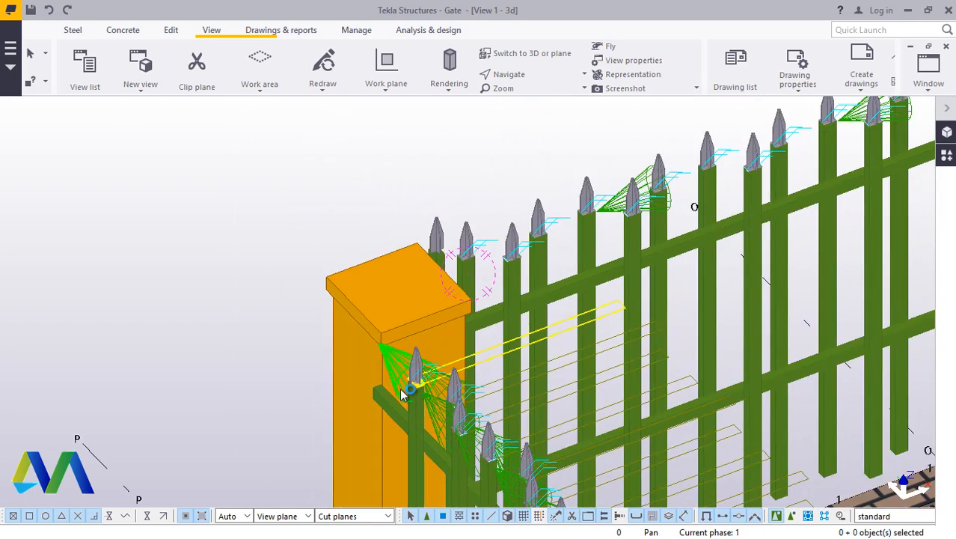
scroll(403, 391, up, 3)
scroll(509, 353, up, 2)
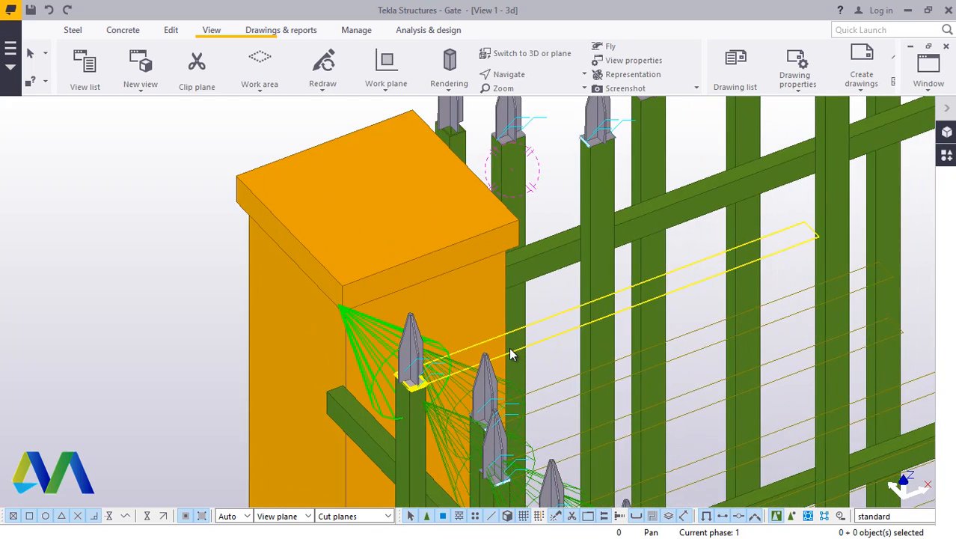
scroll(507, 348, up, 3)
scroll(494, 352, up, 2)
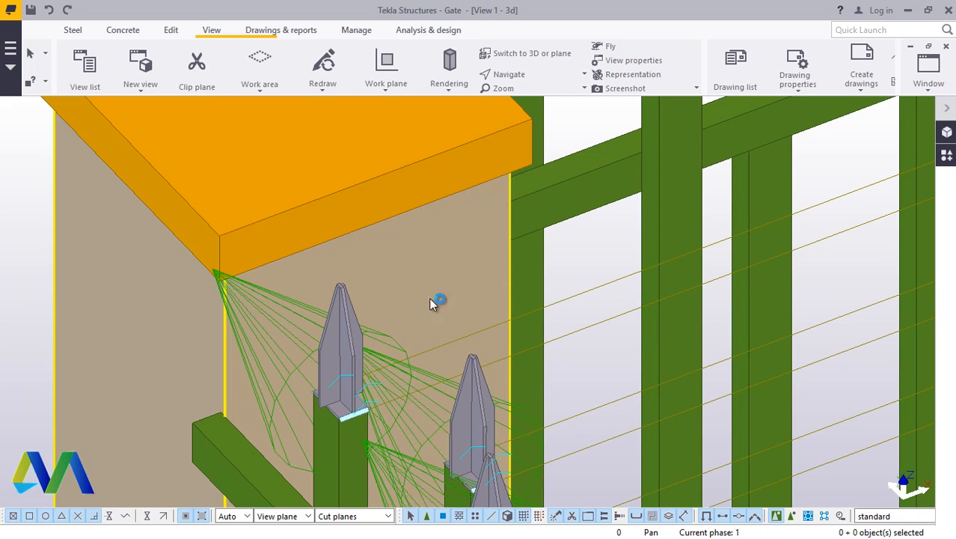
click(171, 30)
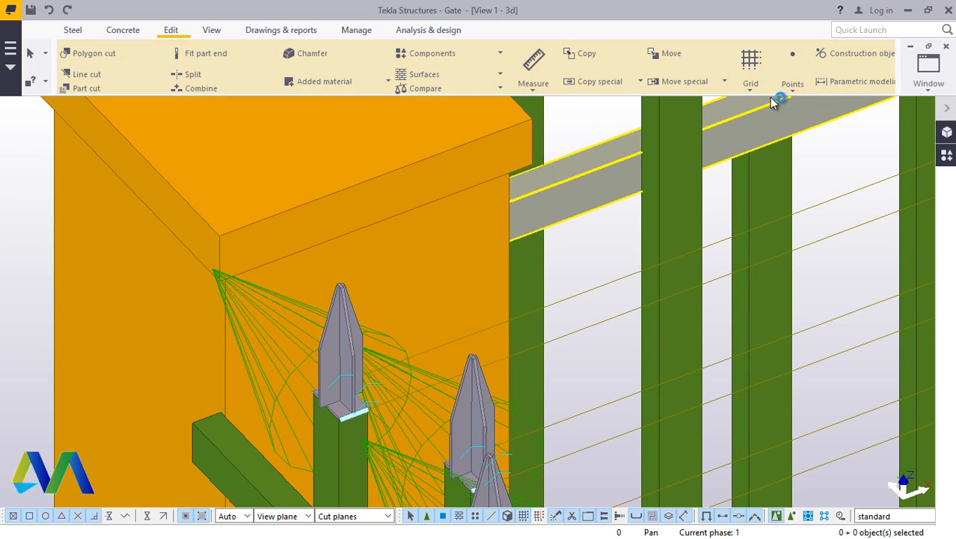
click(793, 90)
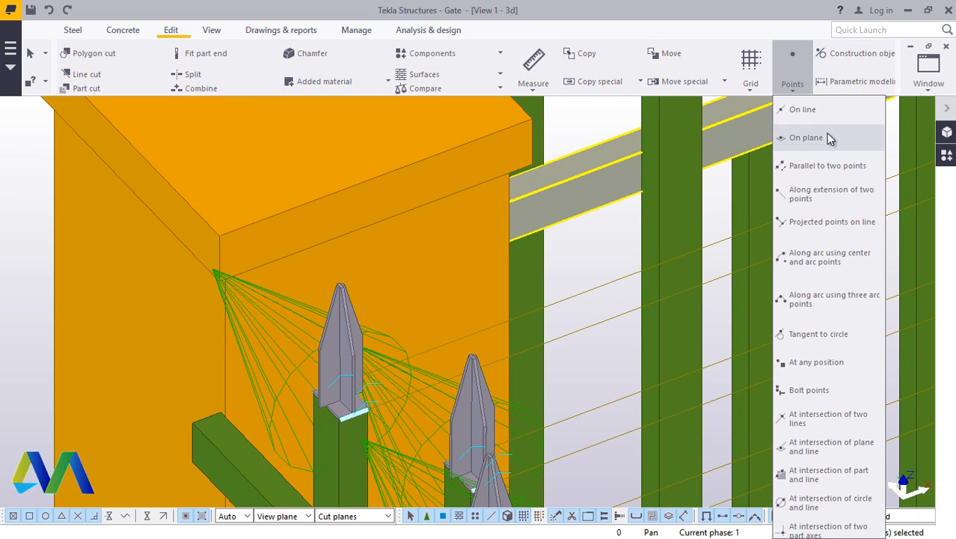
click(822, 134)
scroll(228, 429, up, 2)
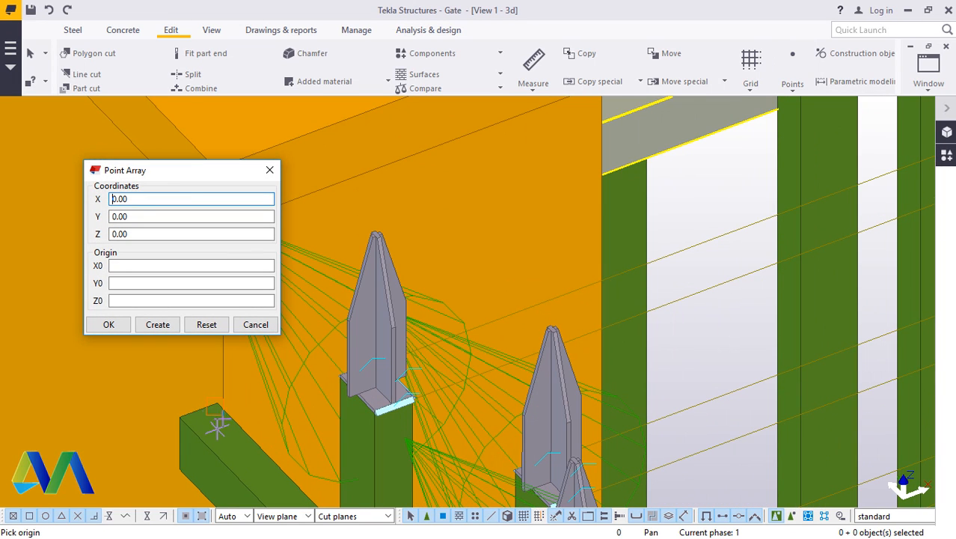
scroll(224, 408, up, 2)
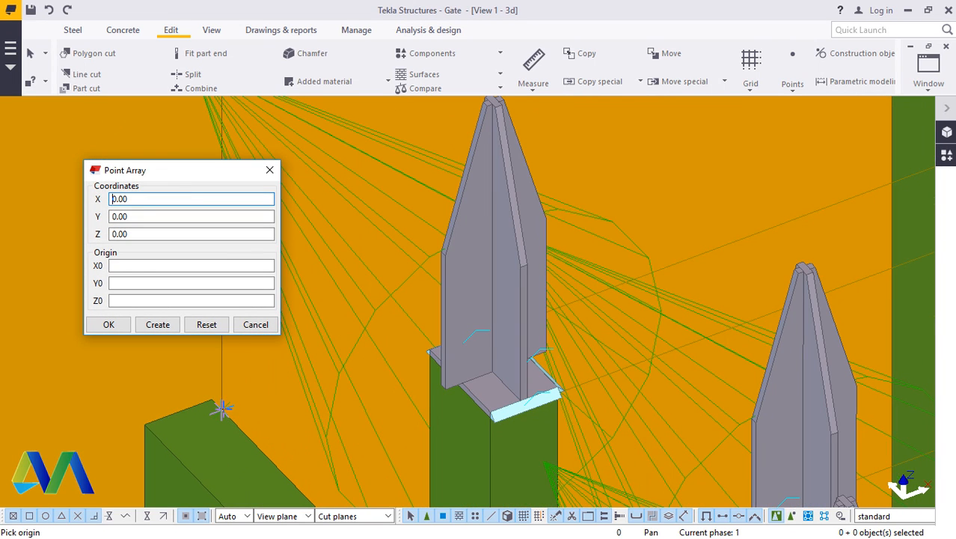
click(225, 411)
scroll(299, 421, down, 1)
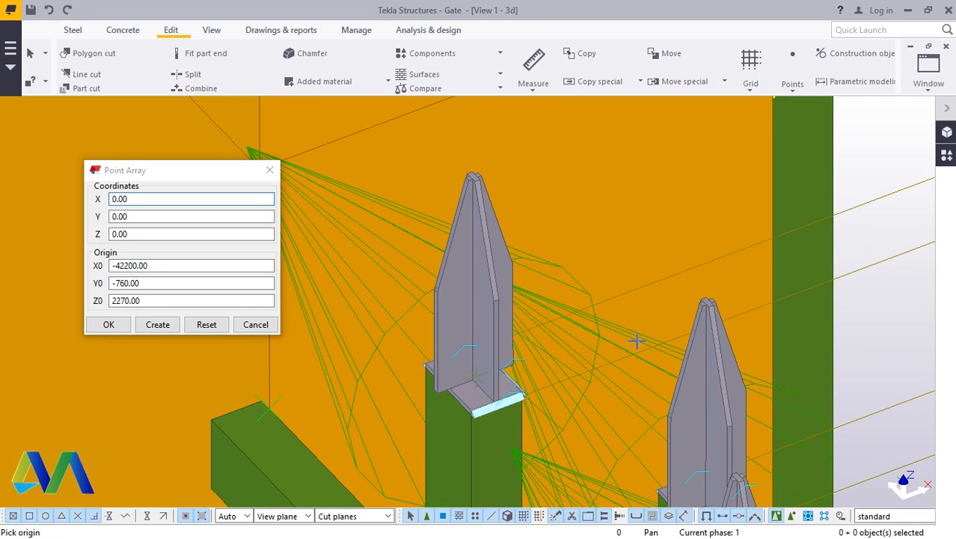
scroll(674, 321, down, 1)
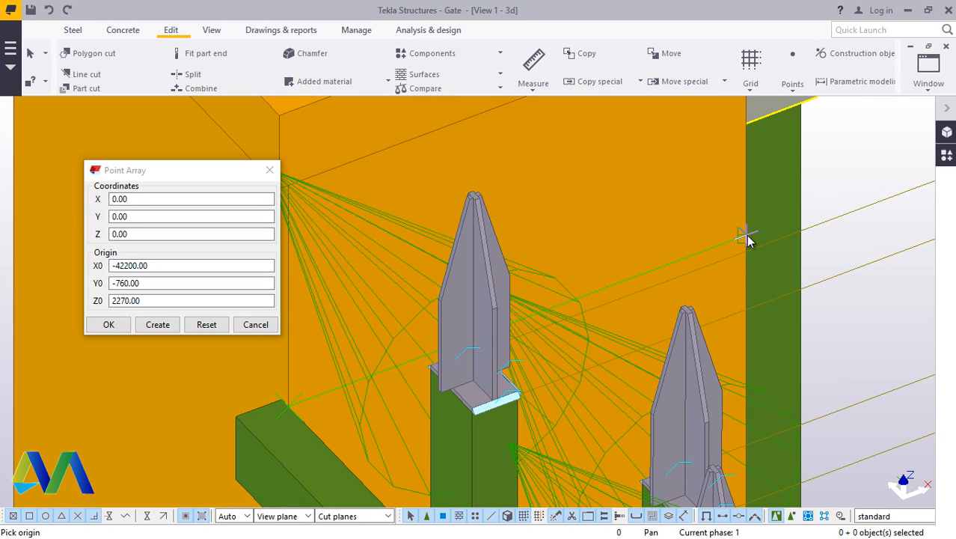
right_click(561, 214)
click(588, 224)
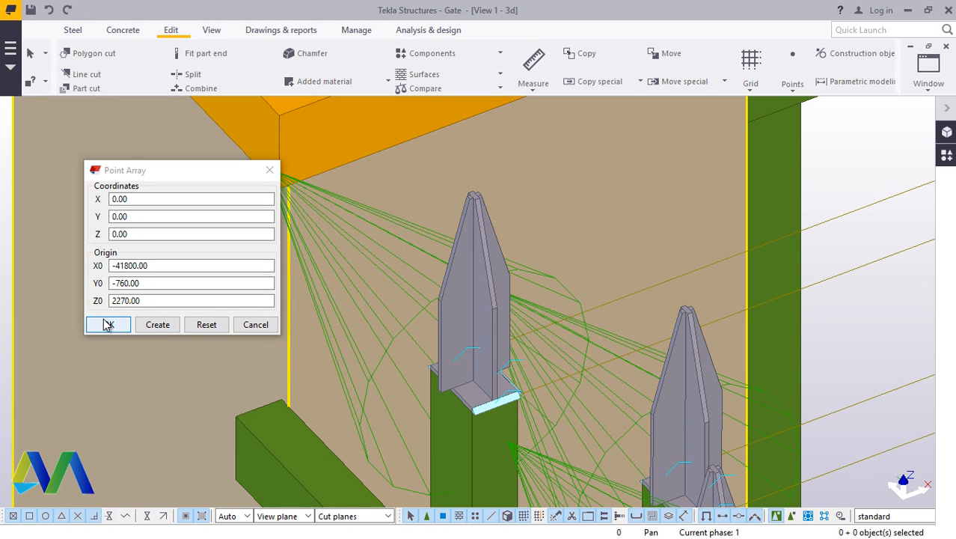
click(109, 324)
click(271, 172)
scroll(406, 284, down, 4)
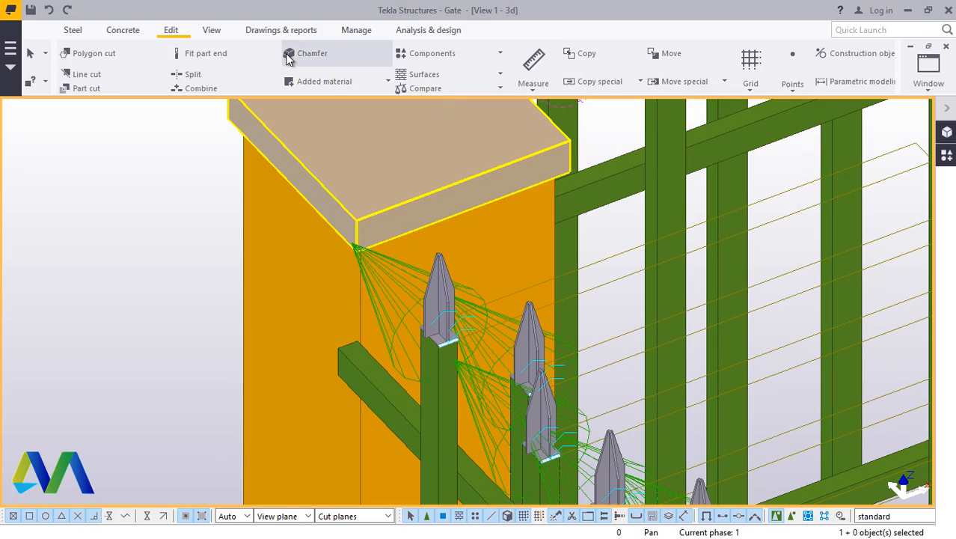
Step: Create one divided-line point on corner column P's vertical edge, starting where that edge meets the top of the upper rail
click(212, 30)
click(510, 72)
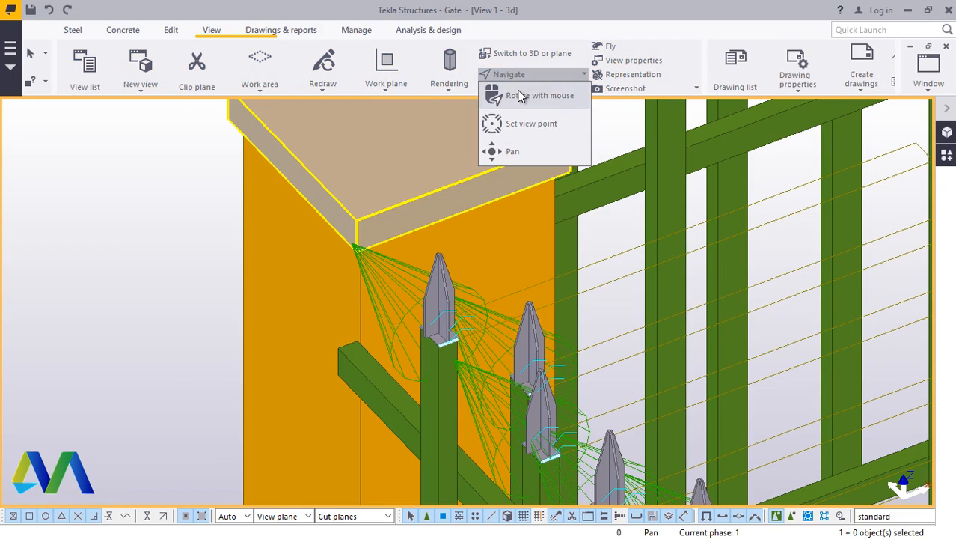
click(516, 95)
drag(410, 323, 485, 306)
drag(380, 359, 383, 339)
scroll(383, 338, down, 2)
right_click(93, 179)
click(121, 187)
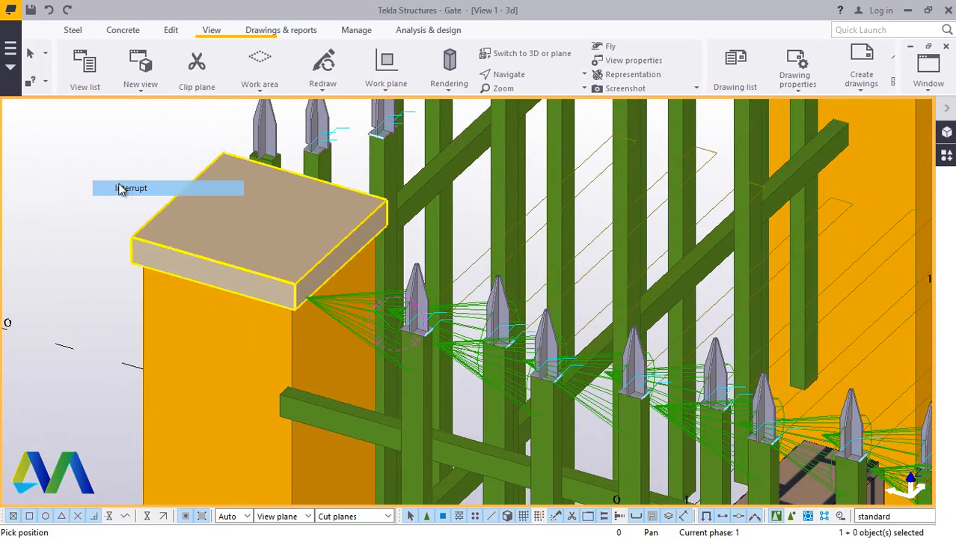
scroll(293, 341, up, 5)
scroll(639, 174, down, 1)
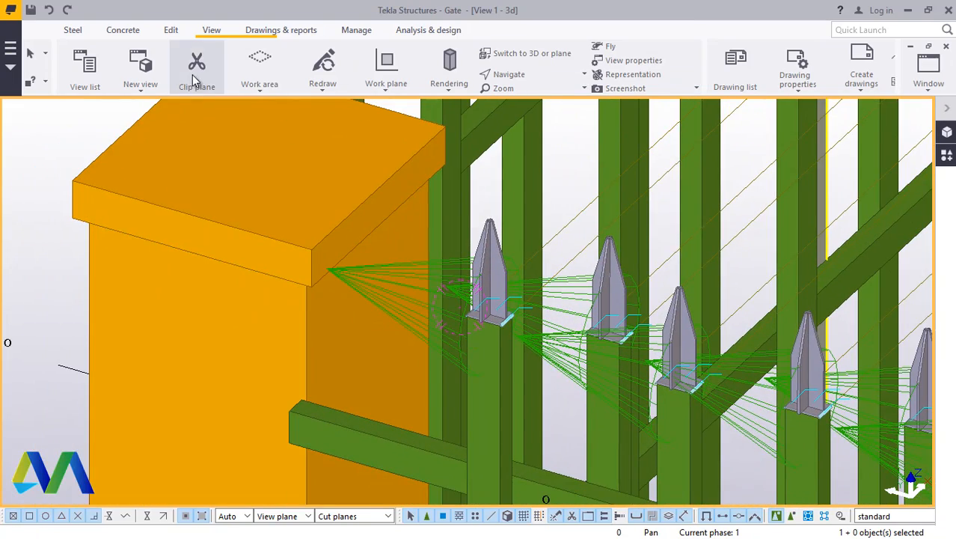
click(170, 32)
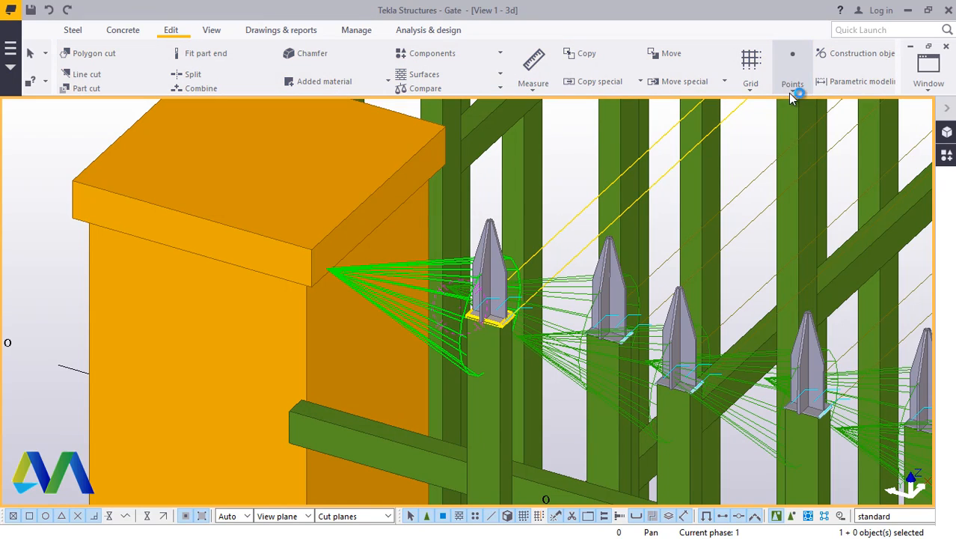
click(794, 87)
click(801, 116)
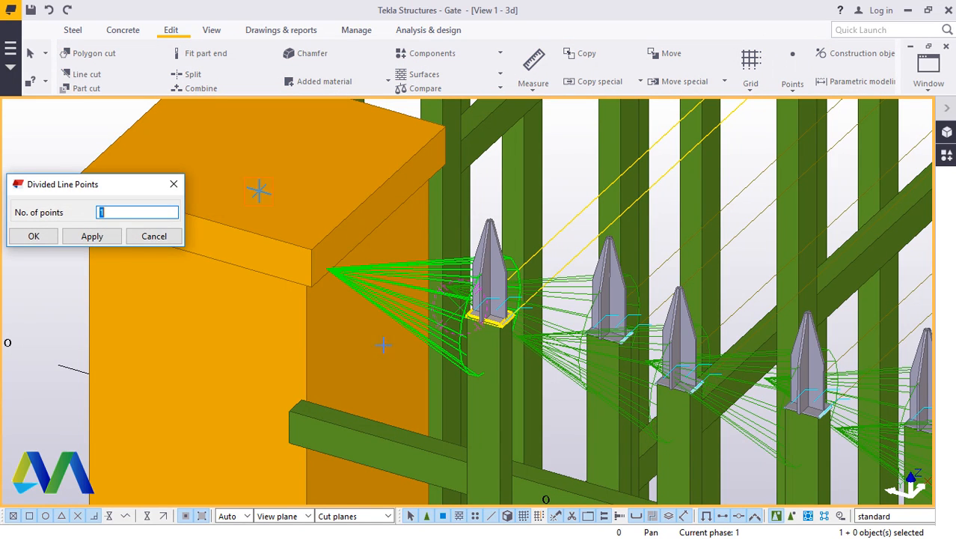
scroll(305, 239, up, 2)
scroll(309, 399, up, 3)
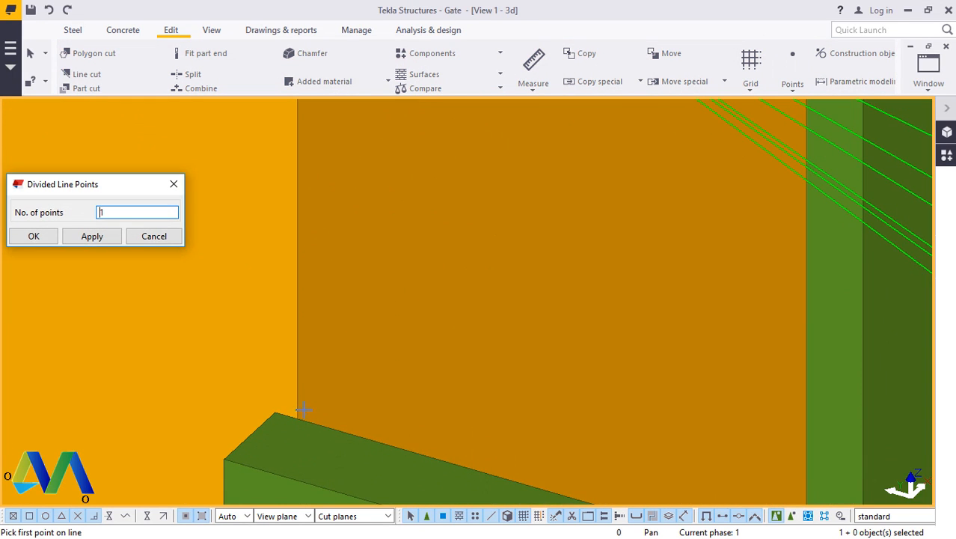
click(298, 420)
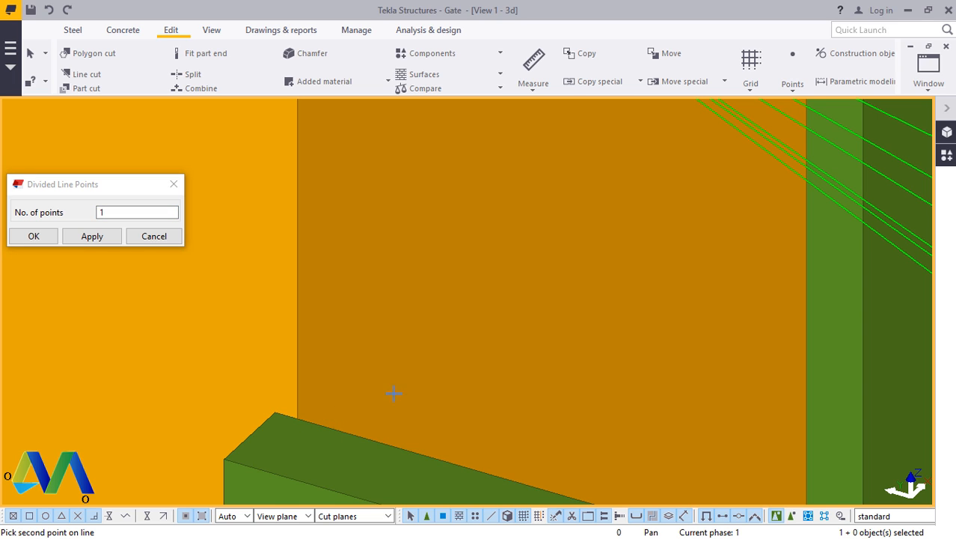
click(299, 418)
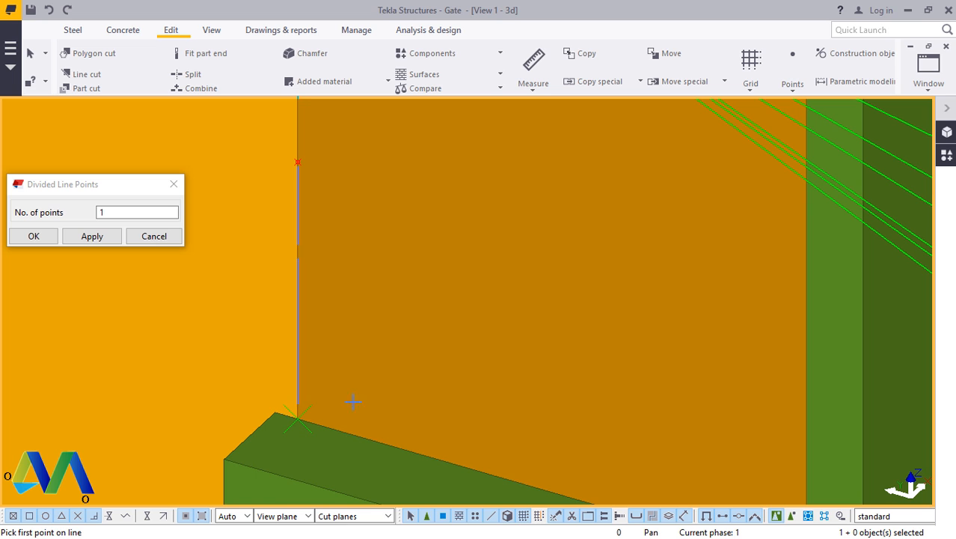
scroll(378, 392, down, 1)
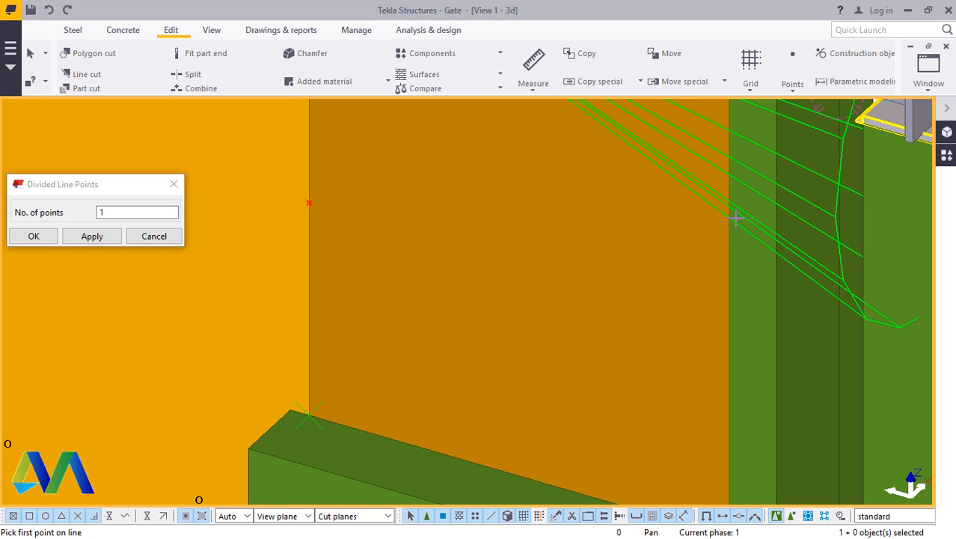
scroll(603, 367, down, 3)
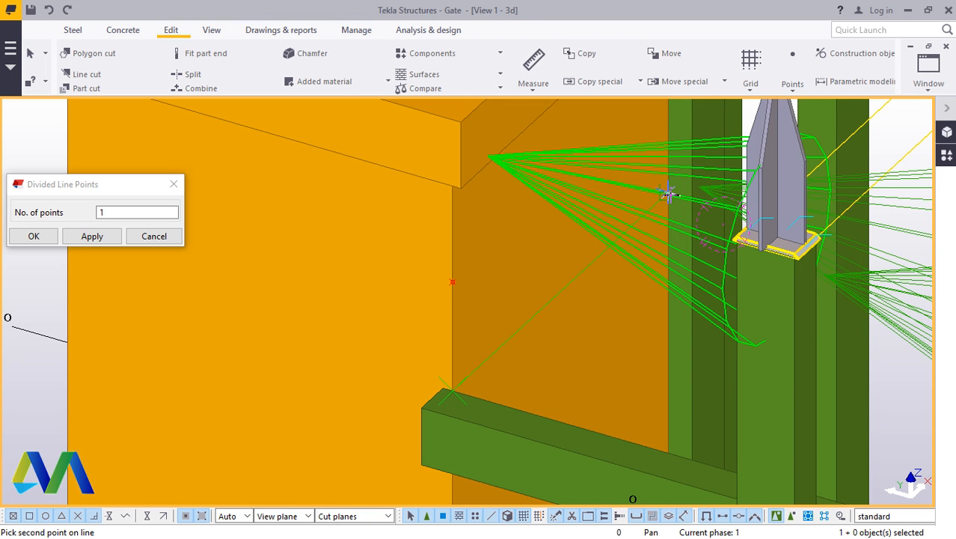
scroll(427, 385, down, 4)
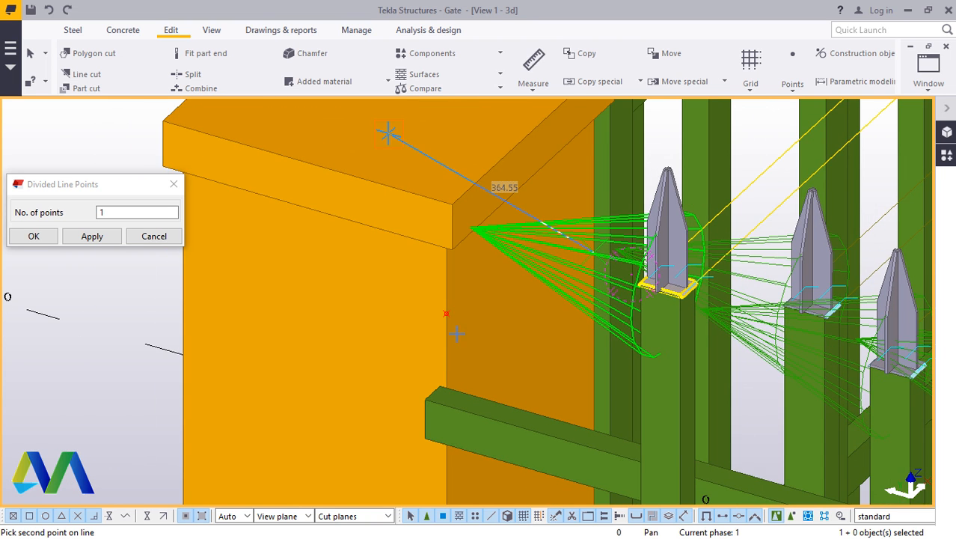
scroll(479, 337, down, 2)
right_click(505, 323)
click(504, 313)
scroll(479, 325, up, 5)
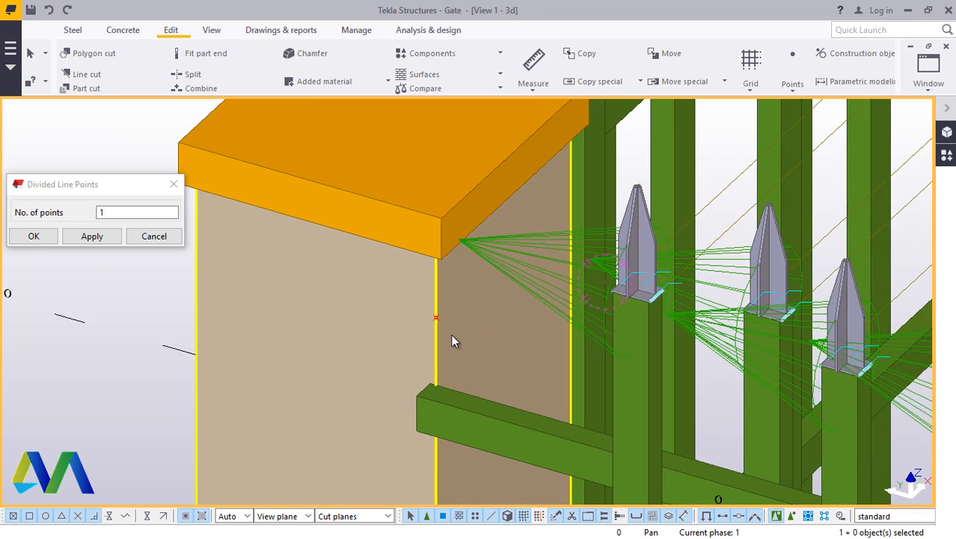
click(174, 186)
Step: Create one divided-line point midway across corner column P's side face, starting where its vertical edge meets the upper rail's top
scroll(404, 390, up, 5)
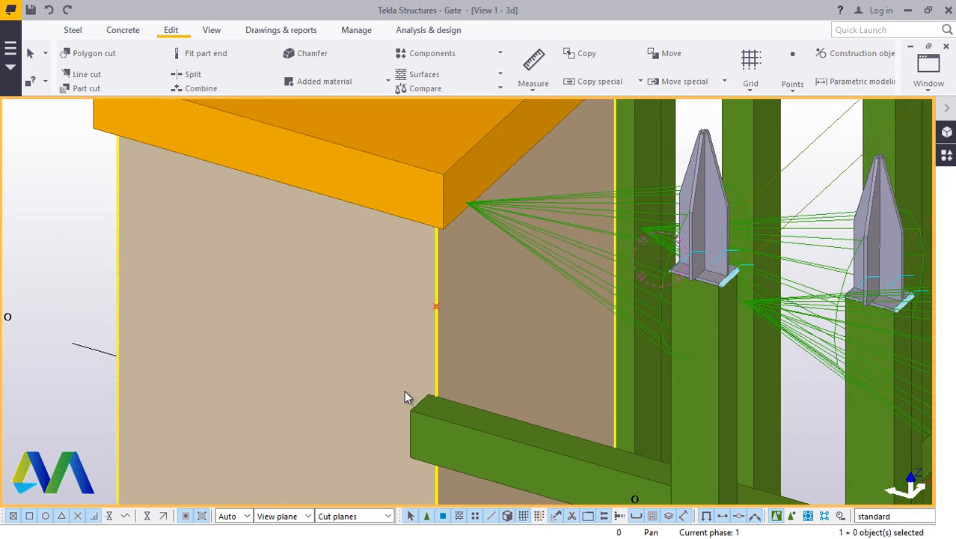
scroll(446, 396, up, 3)
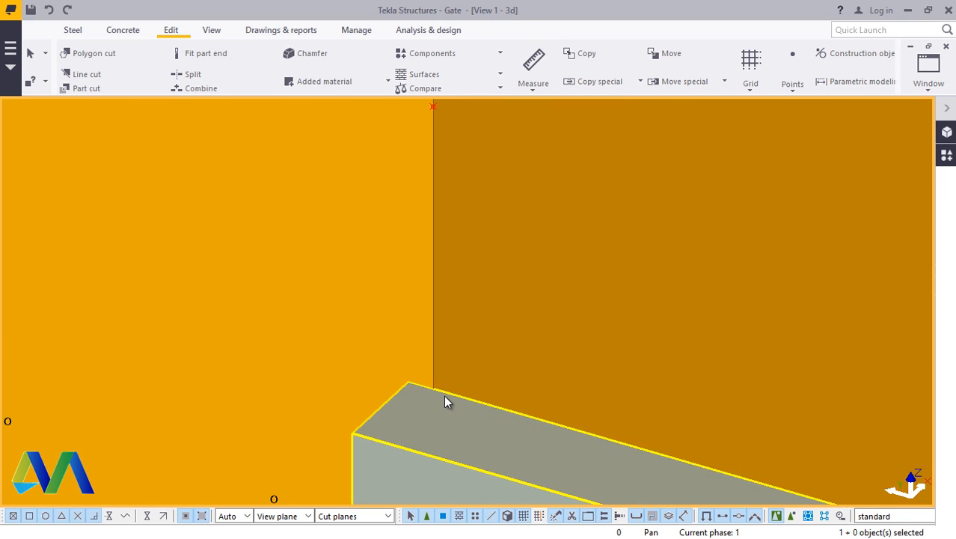
scroll(443, 395, down, 2)
scroll(440, 402, up, 1)
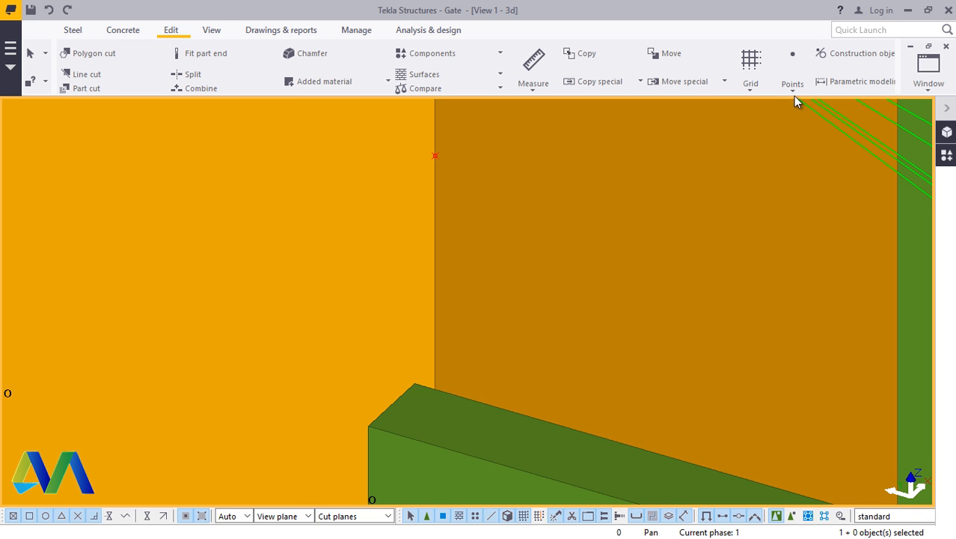
click(793, 91)
click(803, 107)
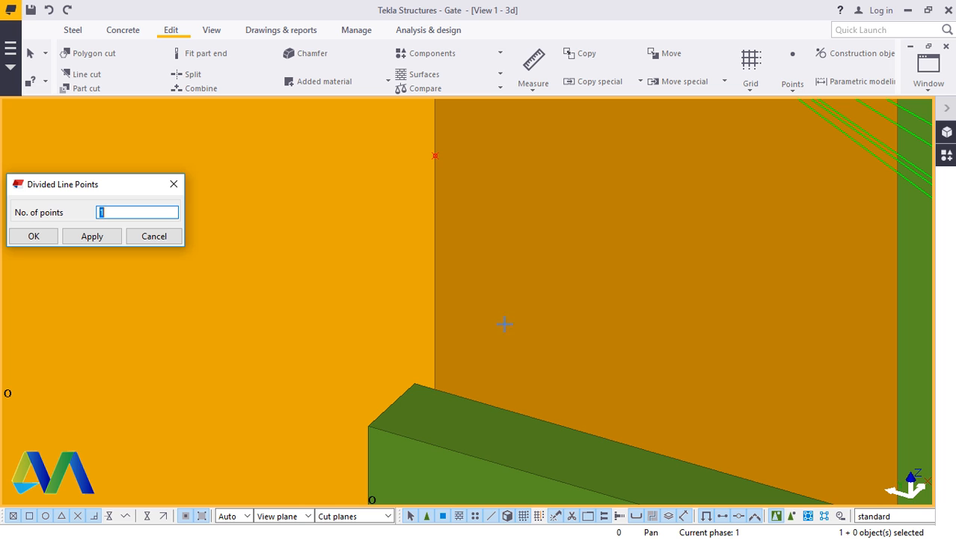
click(435, 389)
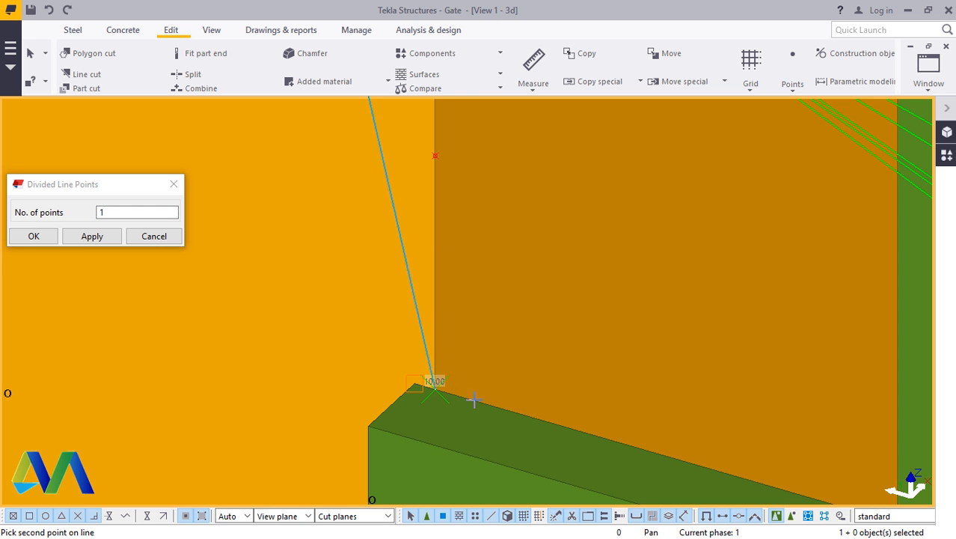
scroll(389, 410, down, 3)
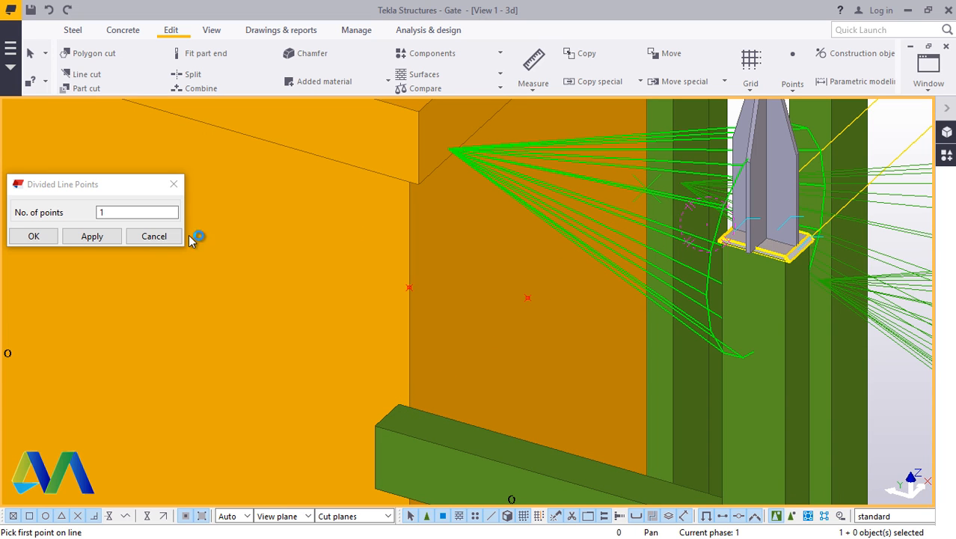
click(34, 236)
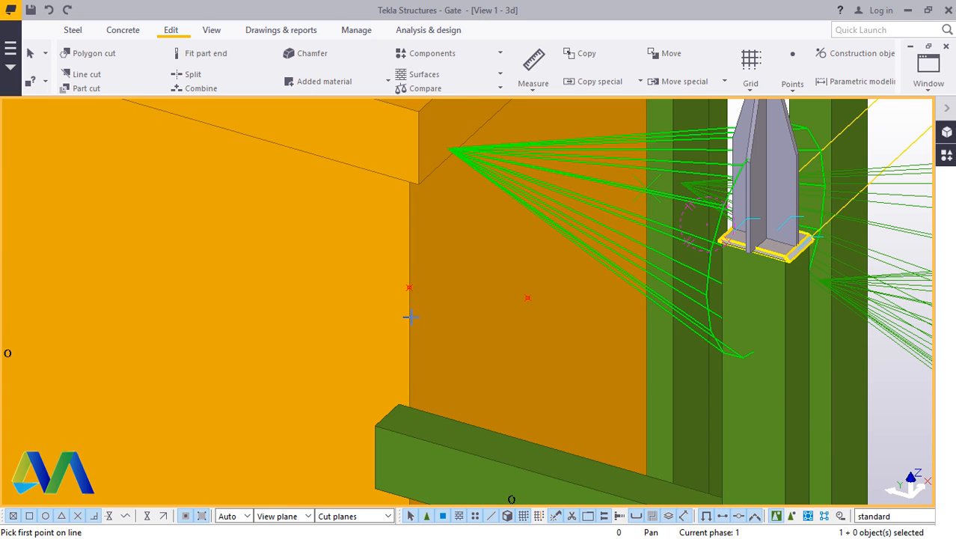
scroll(411, 317, down, 5)
scroll(447, 311, up, 3)
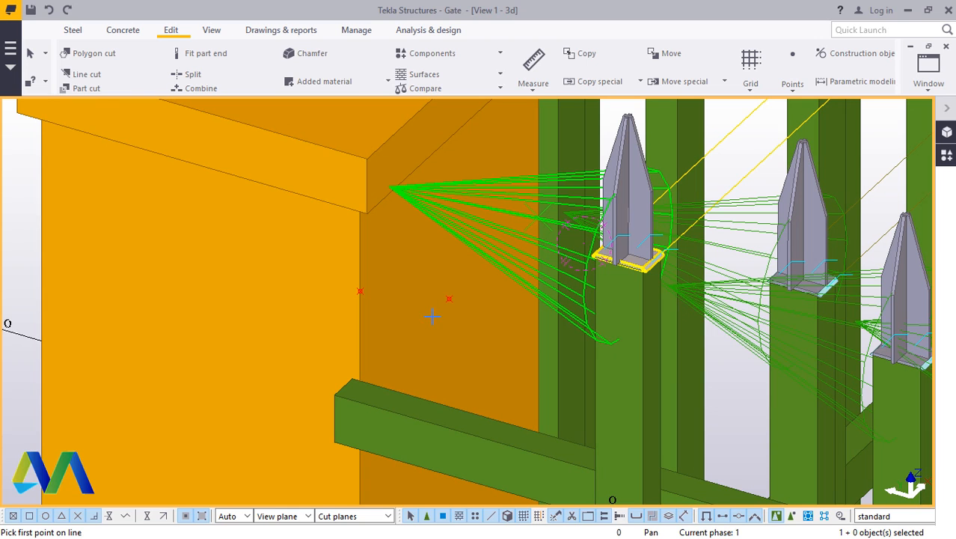
scroll(348, 344, down, 2)
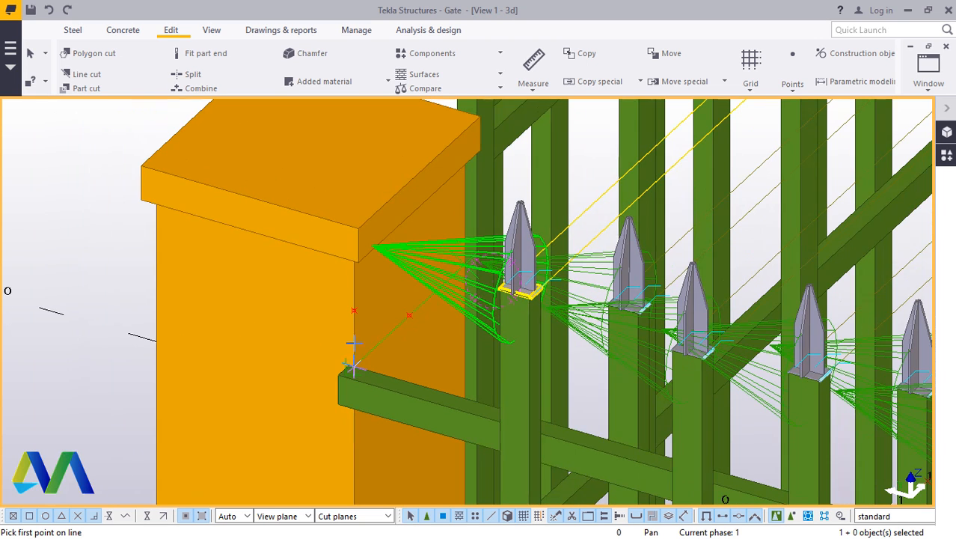
right_click(93, 255)
click(104, 265)
Step: Create one divided-line point midway across the upper rail's top face, starting where the rail meets corner column P's vertical edge
scroll(360, 374, up, 6)
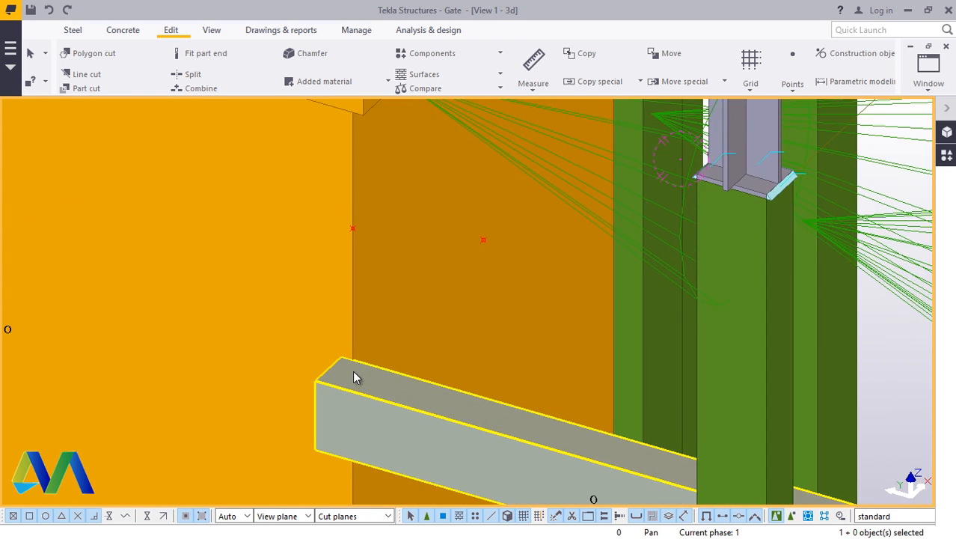
scroll(354, 376, up, 2)
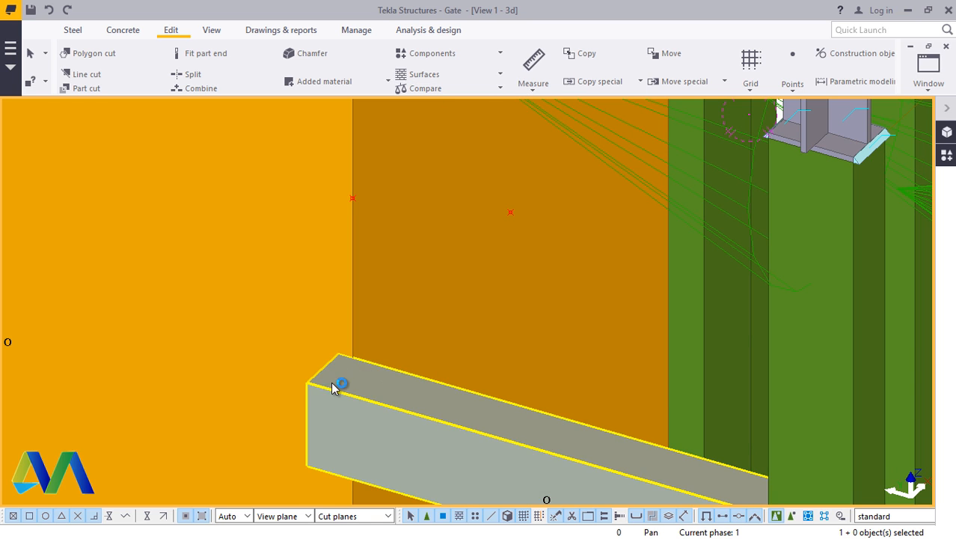
click(793, 92)
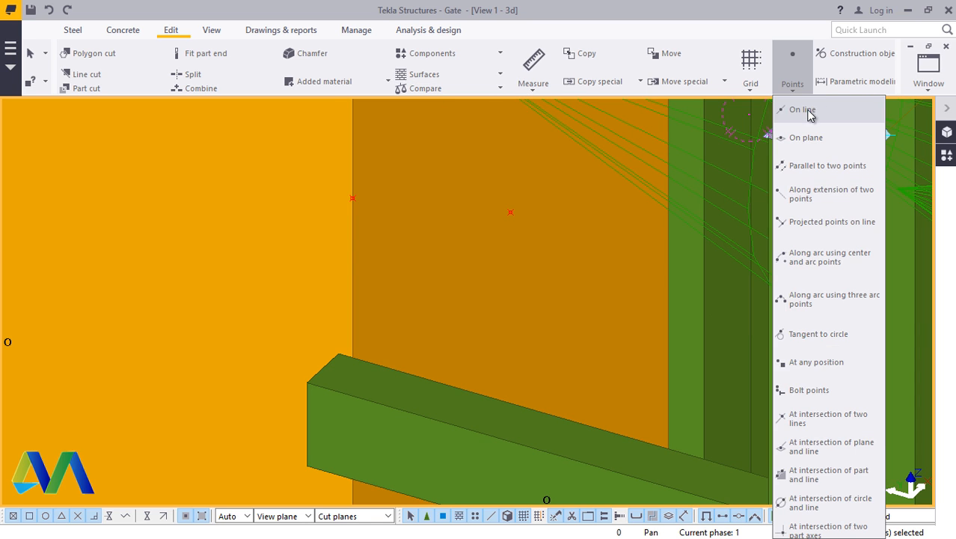
click(806, 108)
scroll(310, 369, up, 4)
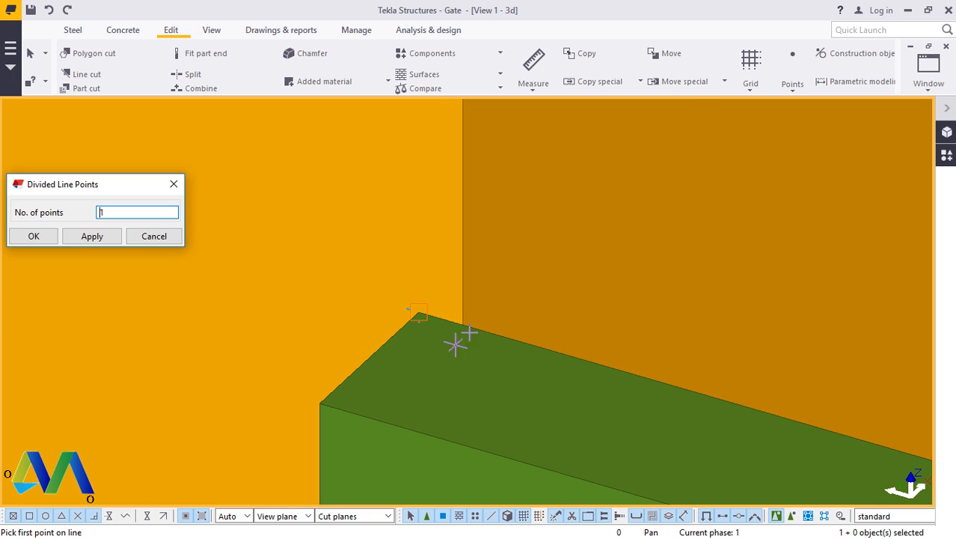
click(463, 325)
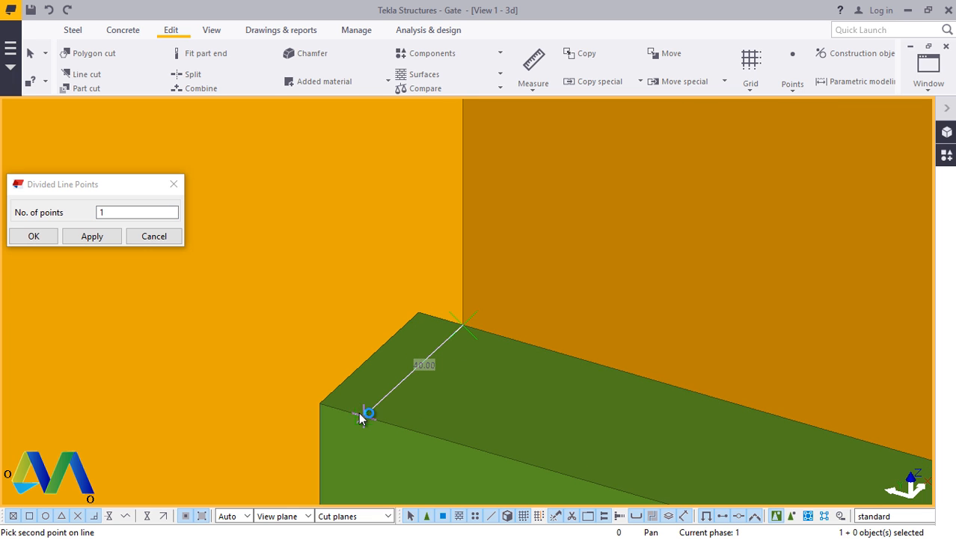
right_click(452, 394)
click(501, 163)
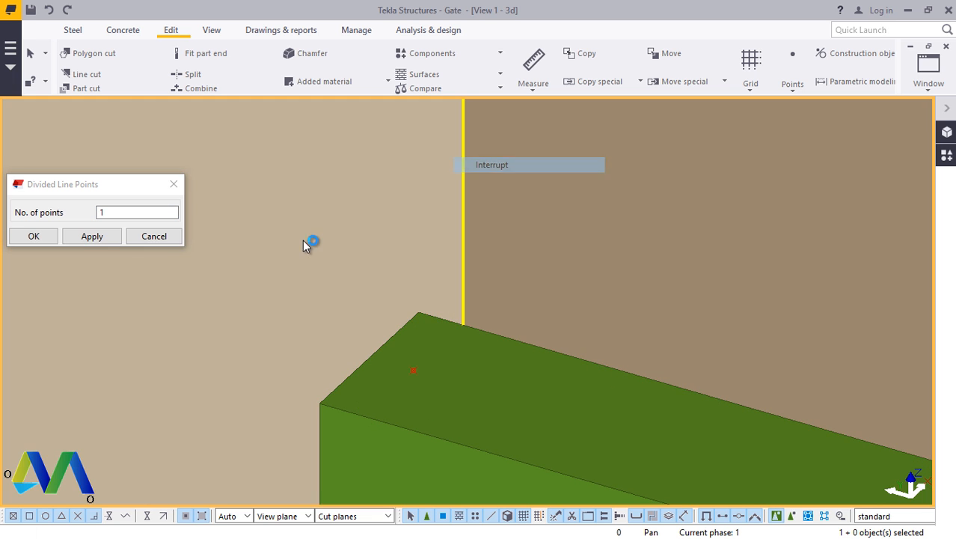
click(48, 236)
scroll(286, 288, down, 3)
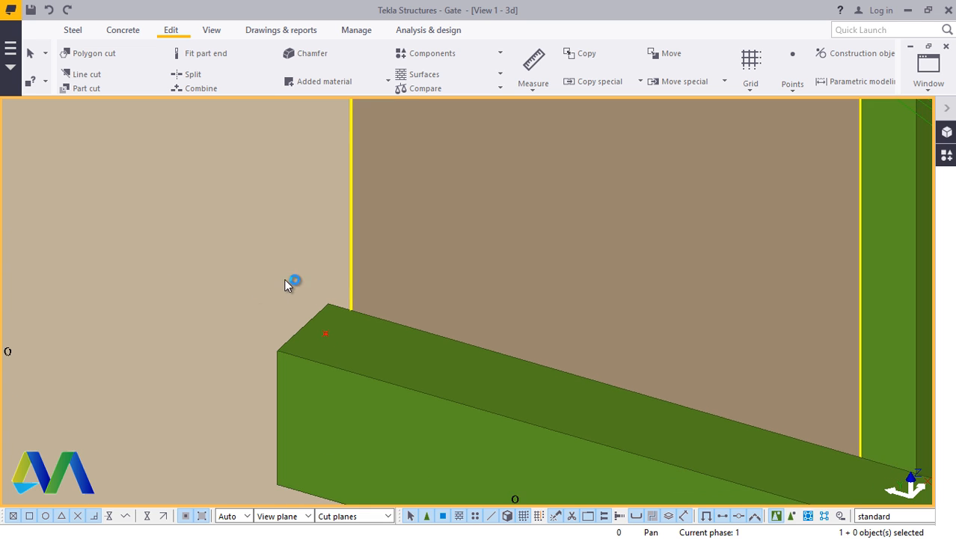
scroll(330, 323, down, 4)
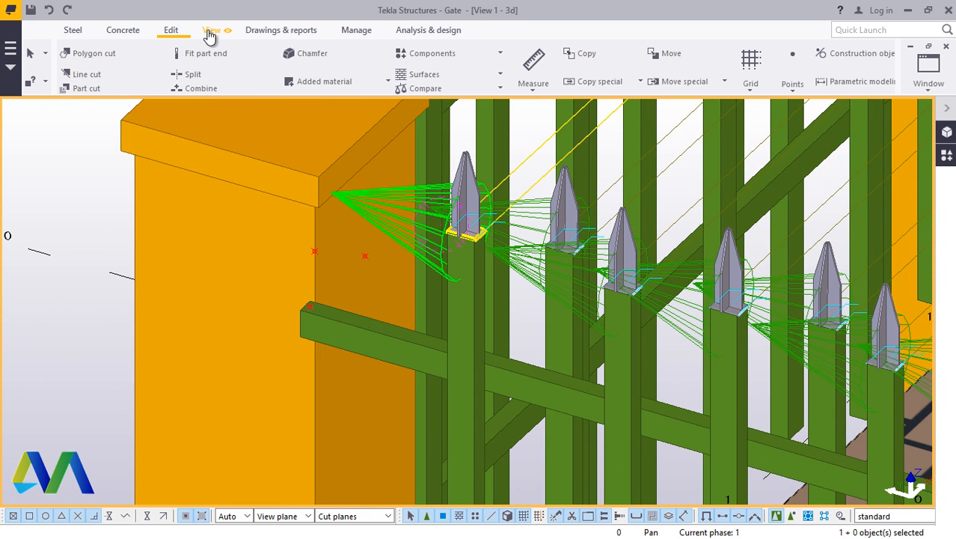
Step: Select the grid line P bay's brick wall, ground beam, both rails and three middle pickets with their spear tips
click(211, 30)
click(521, 75)
click(532, 103)
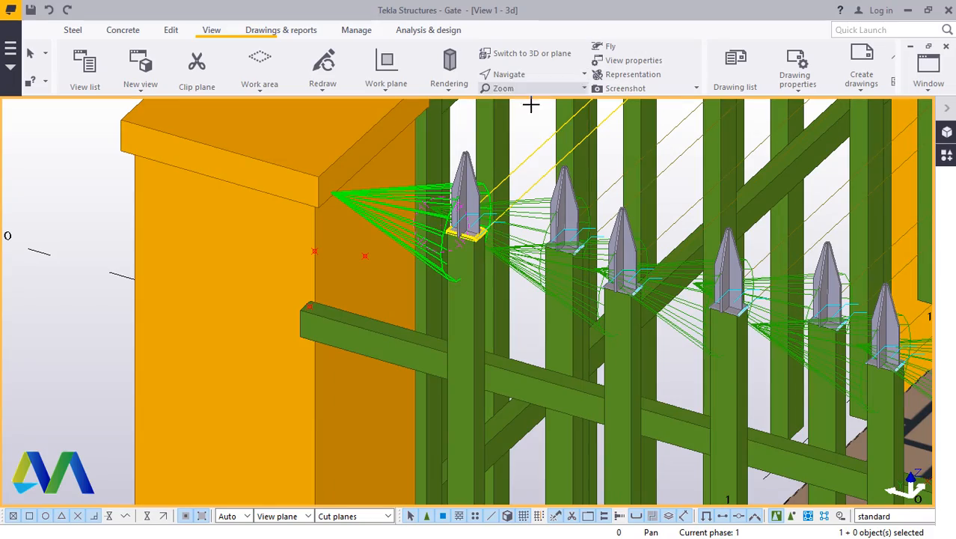
drag(482, 272, 597, 215)
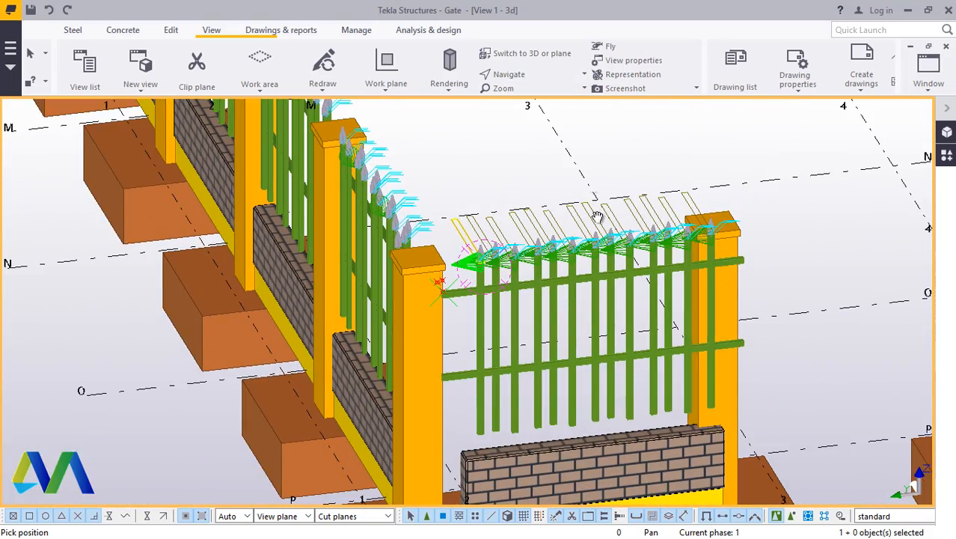
right_click(503, 160)
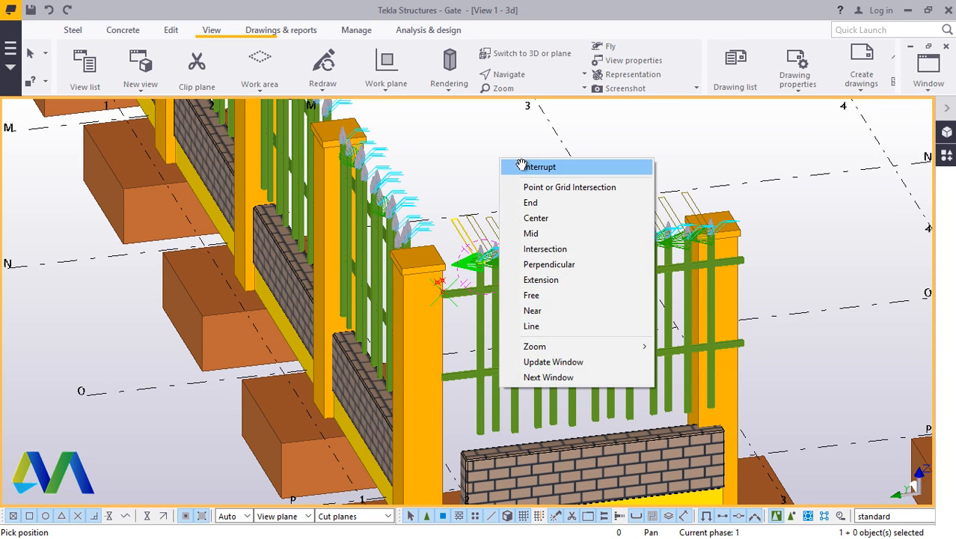
click(523, 166)
scroll(657, 225, down, 2)
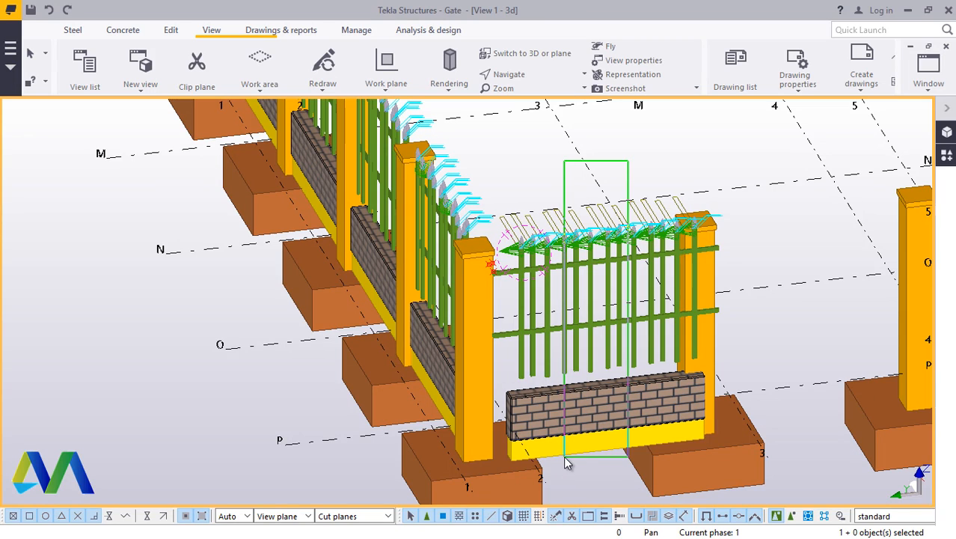
drag(575, 447, 549, 411)
click(778, 204)
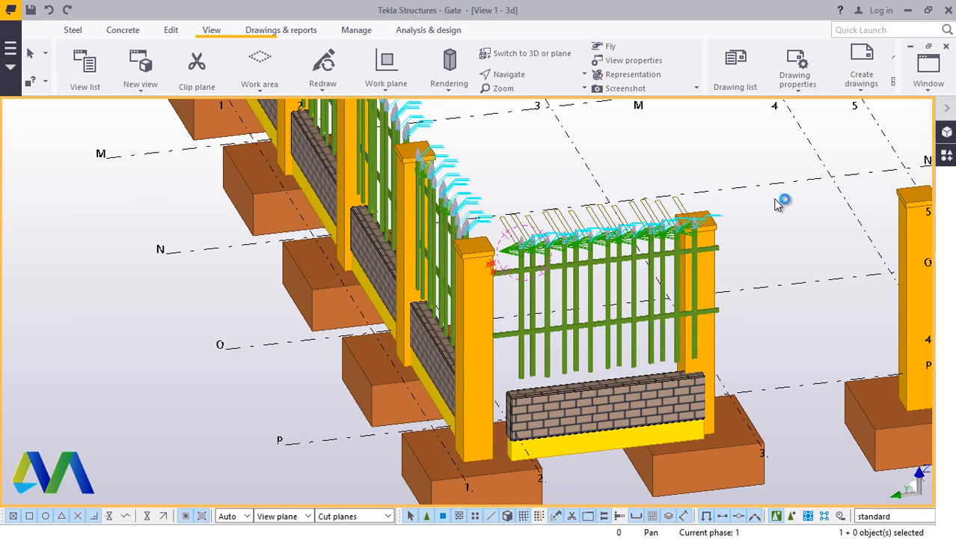
click(543, 77)
click(542, 105)
mouse_move(628, 407)
mouse_down()
mouse_move(593, 408)
mouse_move(608, 396)
mouse_up()
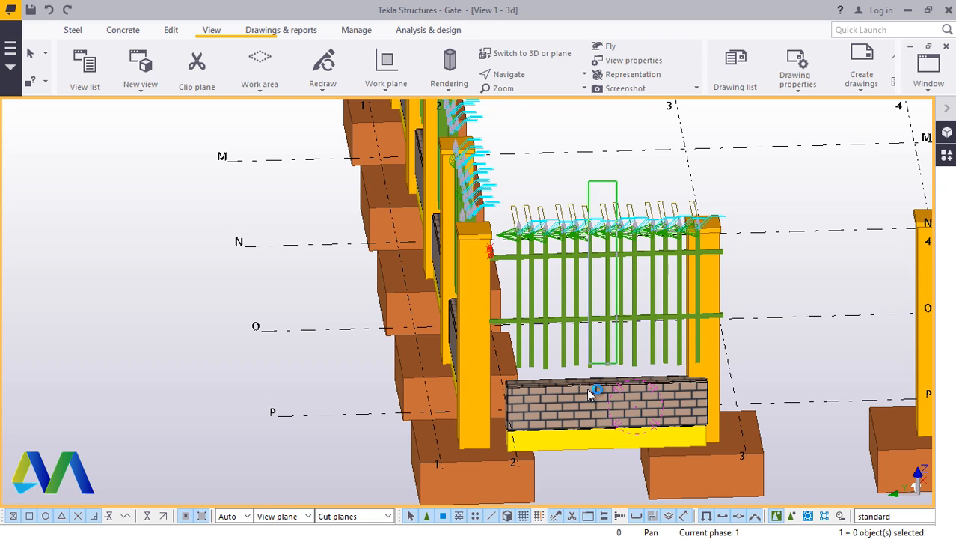
drag(570, 467, 572, 465)
scroll(648, 378, up, 6)
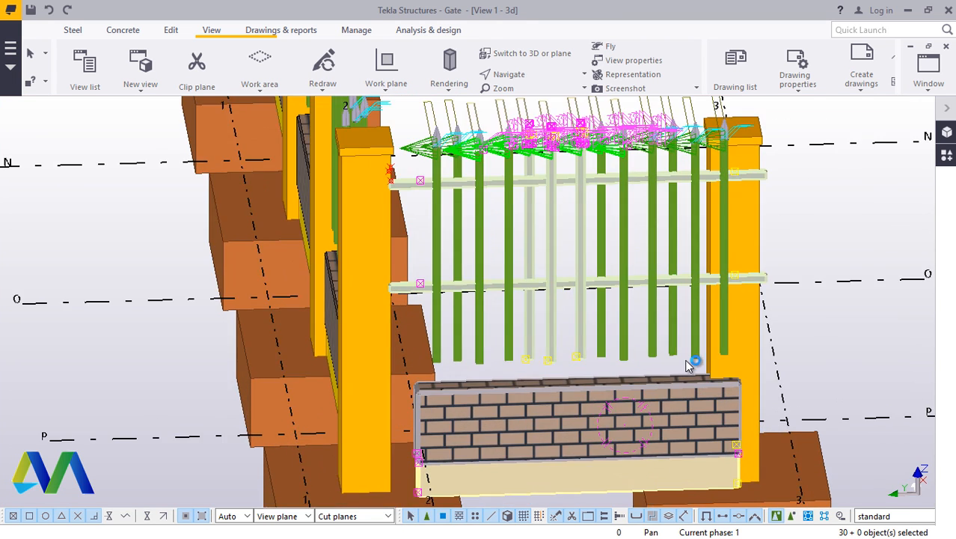
Step: Add the remaining ten pickets on both sides of the bay to the selection
scroll(684, 371, up, 4)
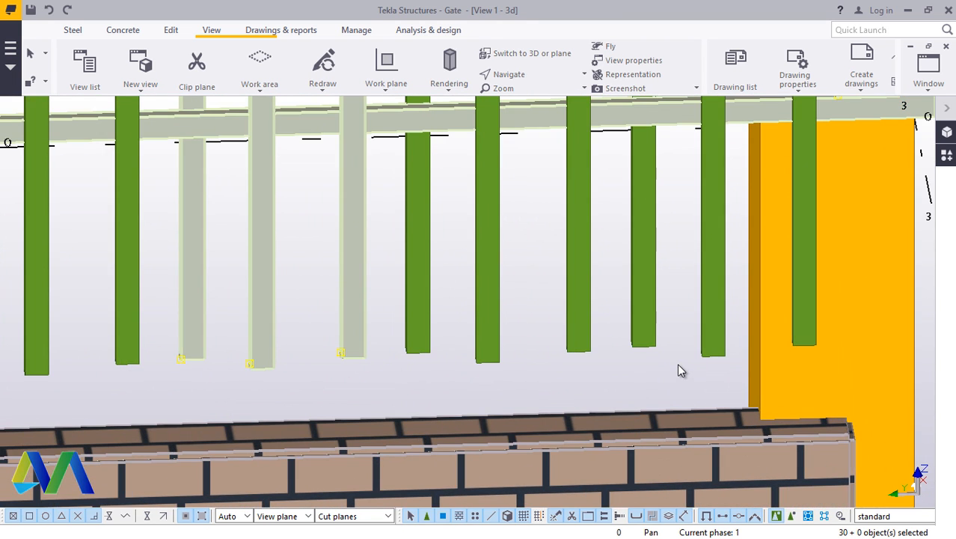
drag(679, 363, 397, 262)
shift+click(719, 306)
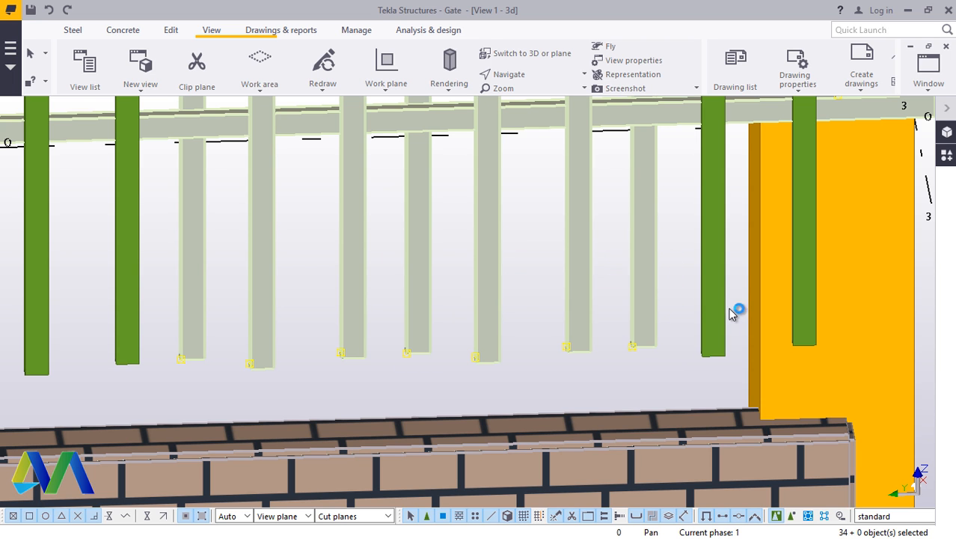
shift+click(801, 279)
scroll(801, 283, down, 3)
scroll(303, 304, up, 1)
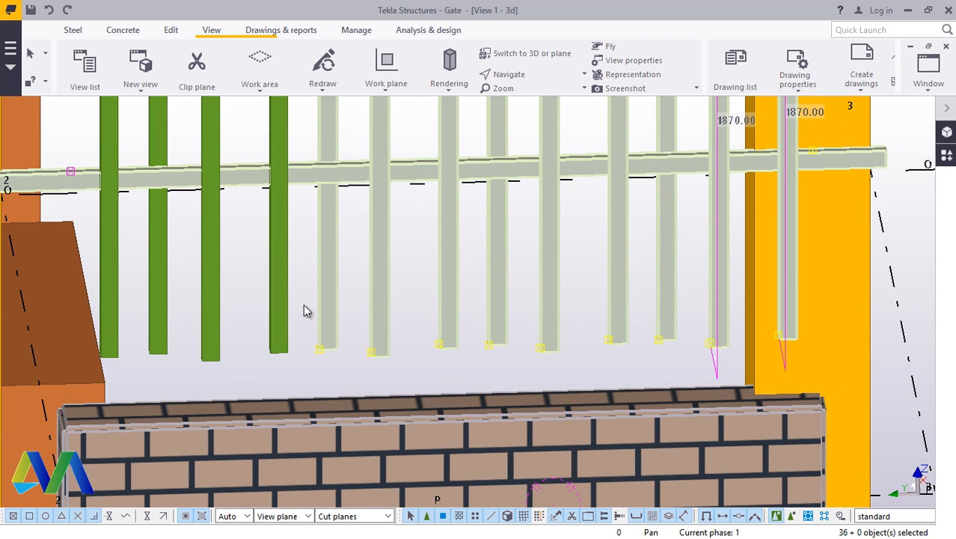
shift+click(274, 298)
shift+click(217, 291)
shift+click(159, 284)
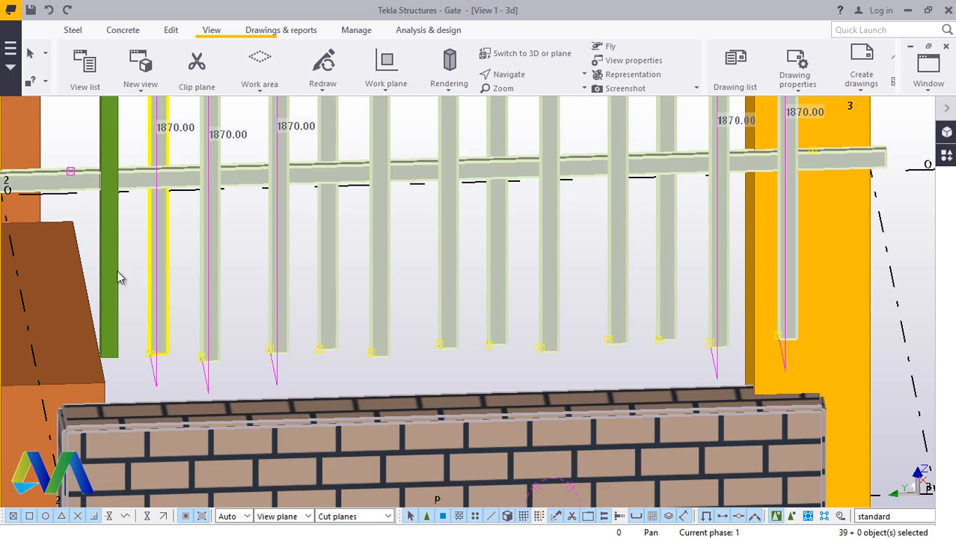
shift+click(112, 273)
scroll(401, 330, down, 4)
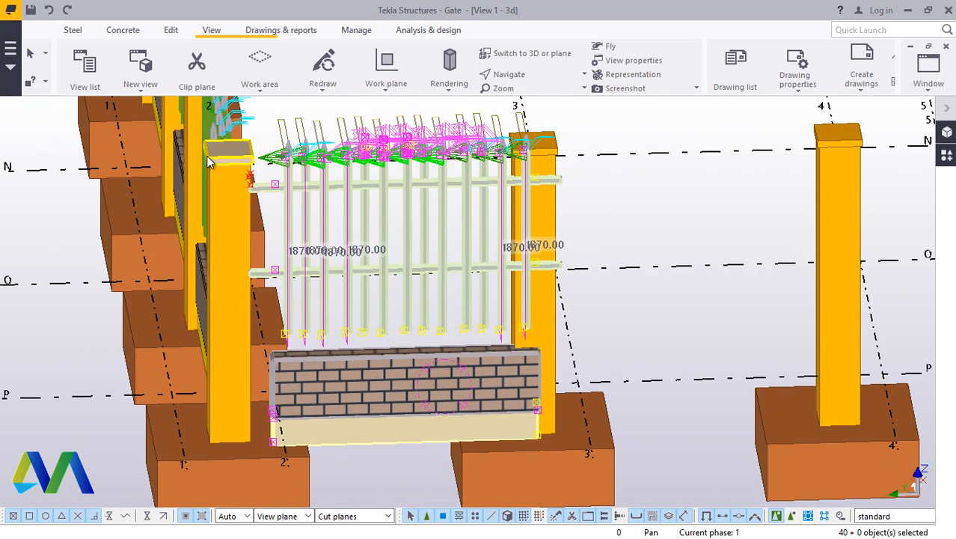
Step: Move the selected fence bay from the reference point on the upper rail's top to the reference point on corner column P's side face
scroll(207, 155, up, 4)
click(529, 75)
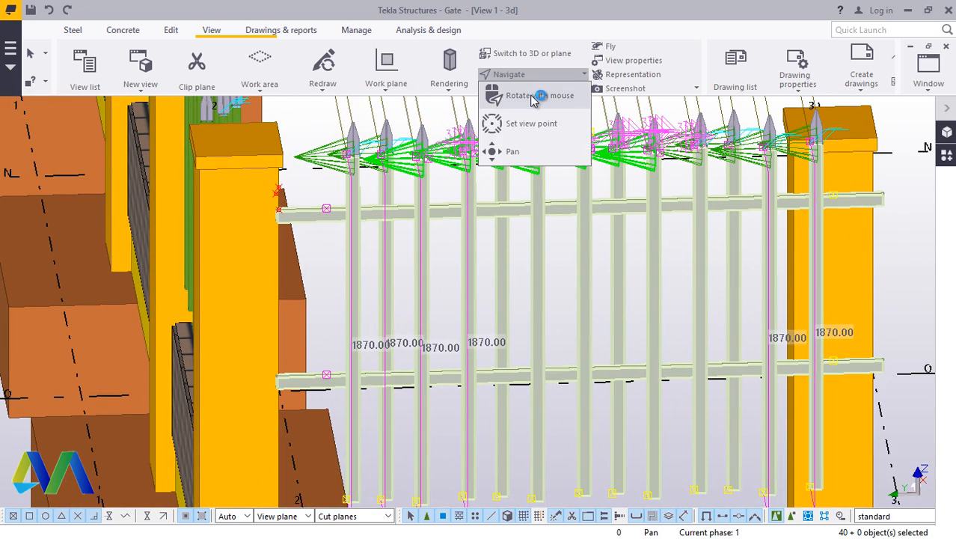
click(534, 95)
ctrl+middle_drag(254, 293, 262, 209)
scroll(263, 209, up, 1)
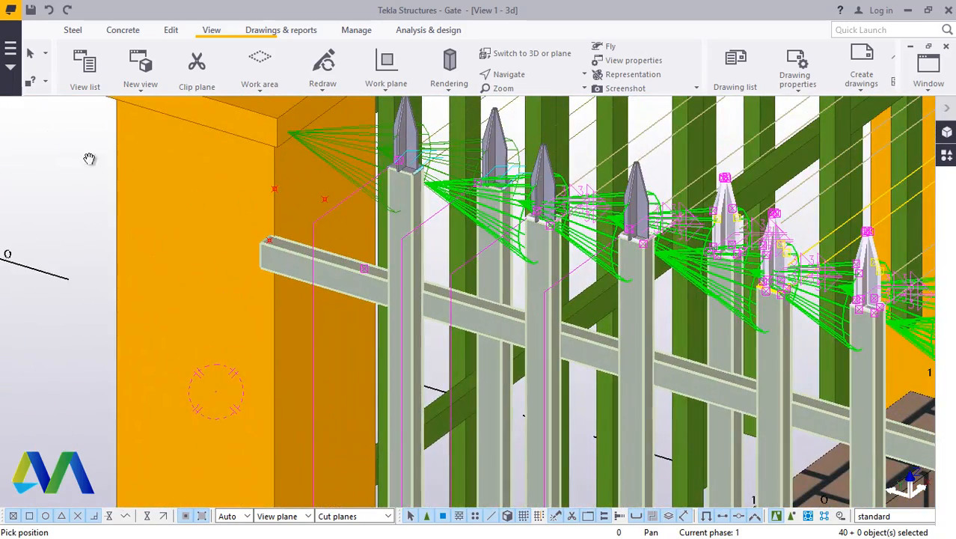
right_click(44, 133)
click(52, 139)
right_click(47, 132)
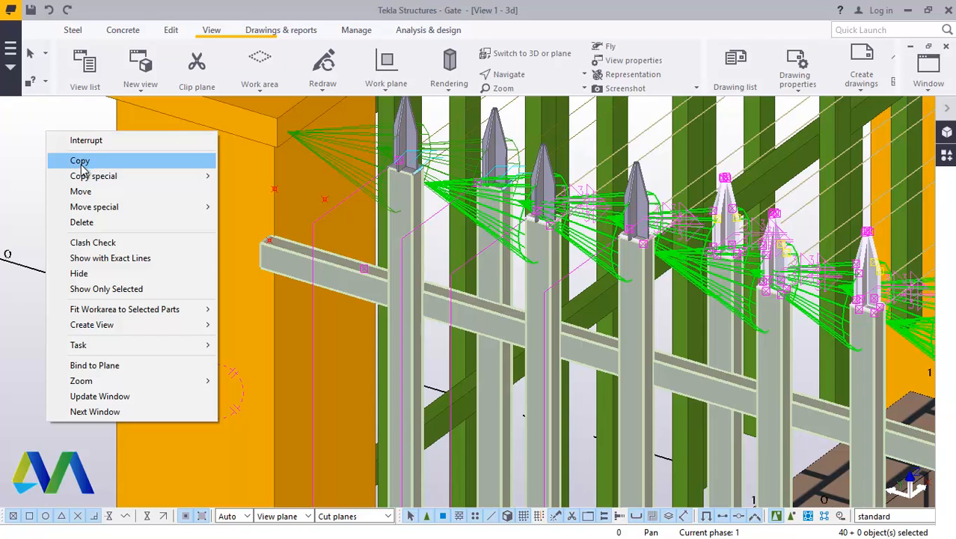
click(95, 191)
scroll(263, 238, up, 4)
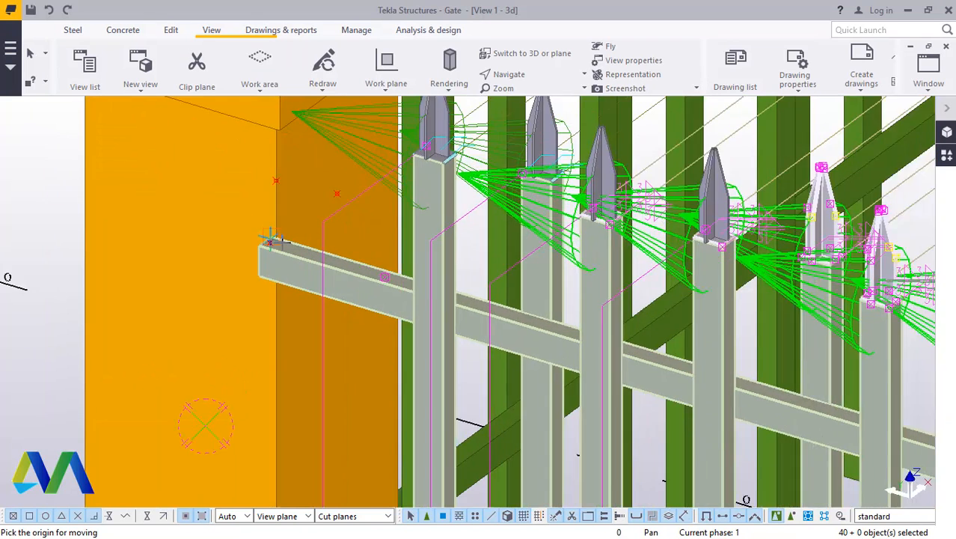
scroll(263, 238, up, 3)
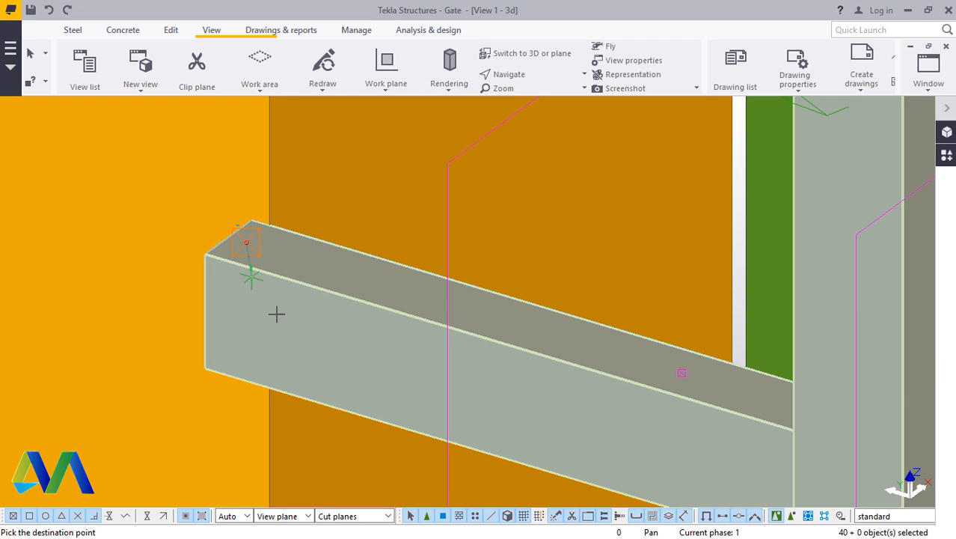
scroll(276, 313, down, 5)
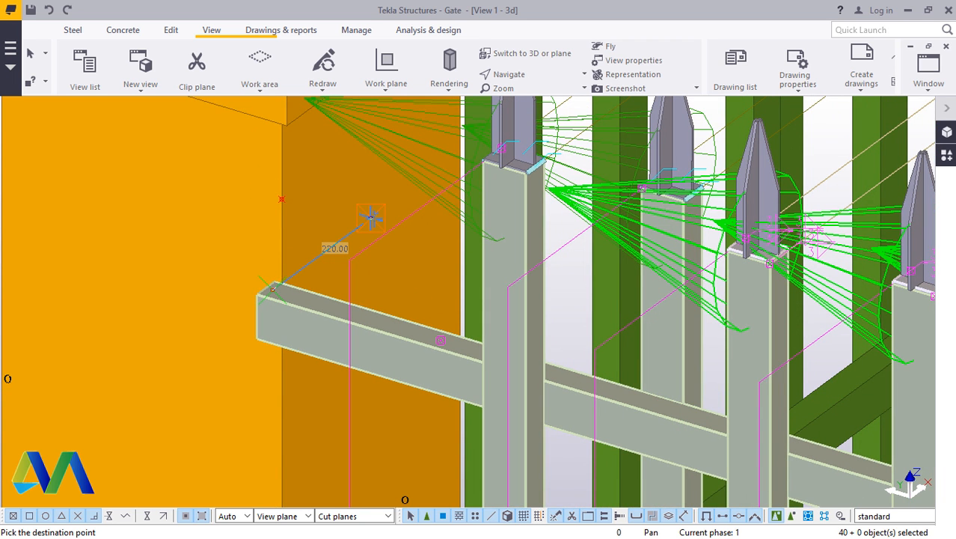
Step: Try to move the selected fence parts from the upper rail's end to the construction point on the pillar's side face
click(371, 219)
scroll(284, 218, down, 6)
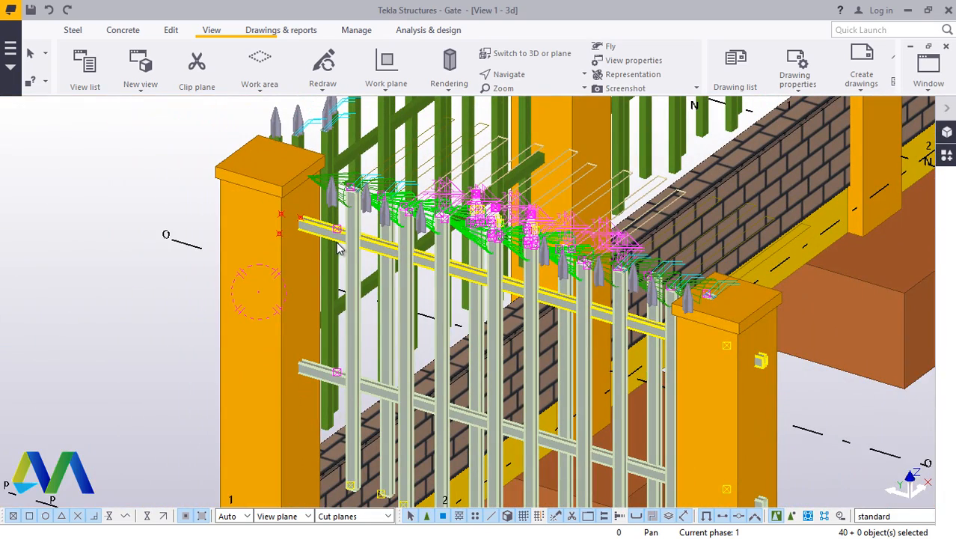
click(532, 73)
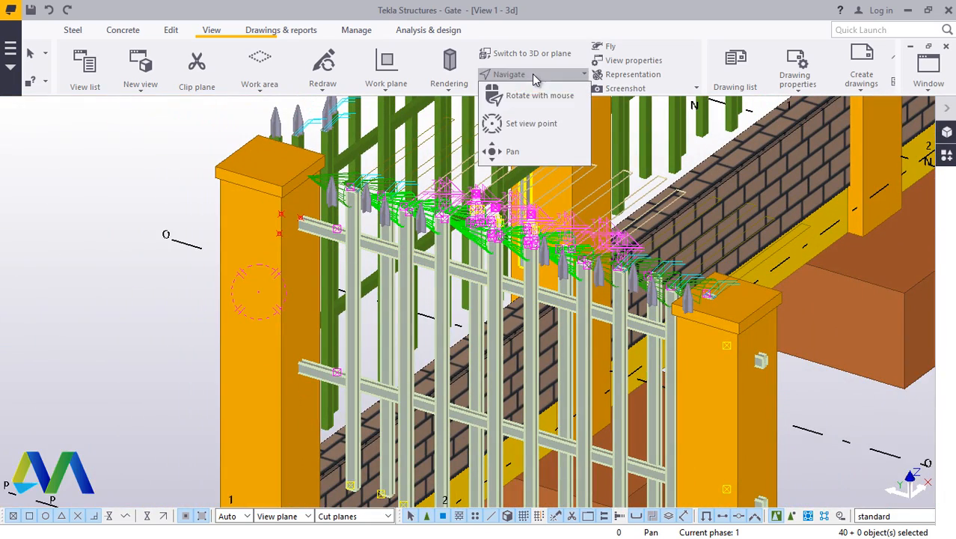
click(531, 98)
drag(323, 247, 412, 215)
ctrl+middle_drag(413, 214, 325, 278)
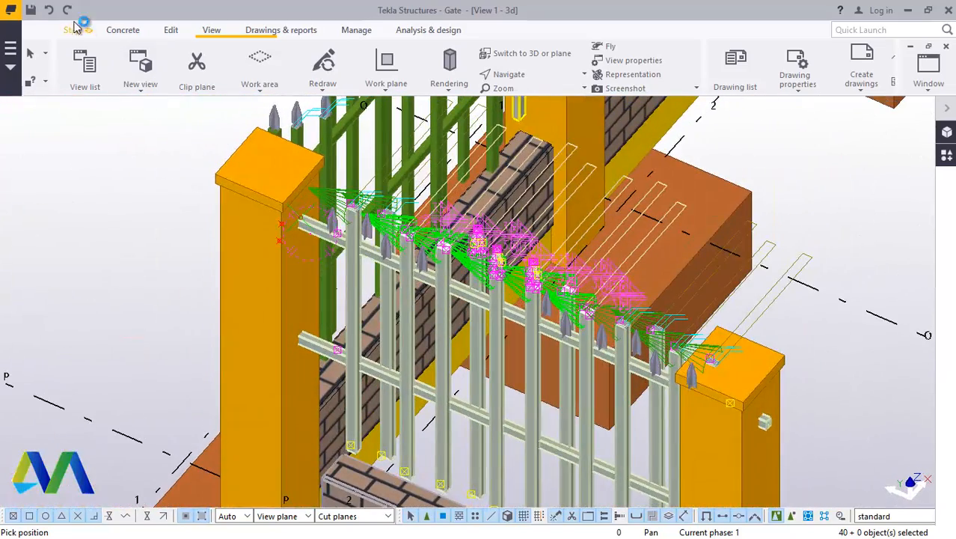
click(49, 11)
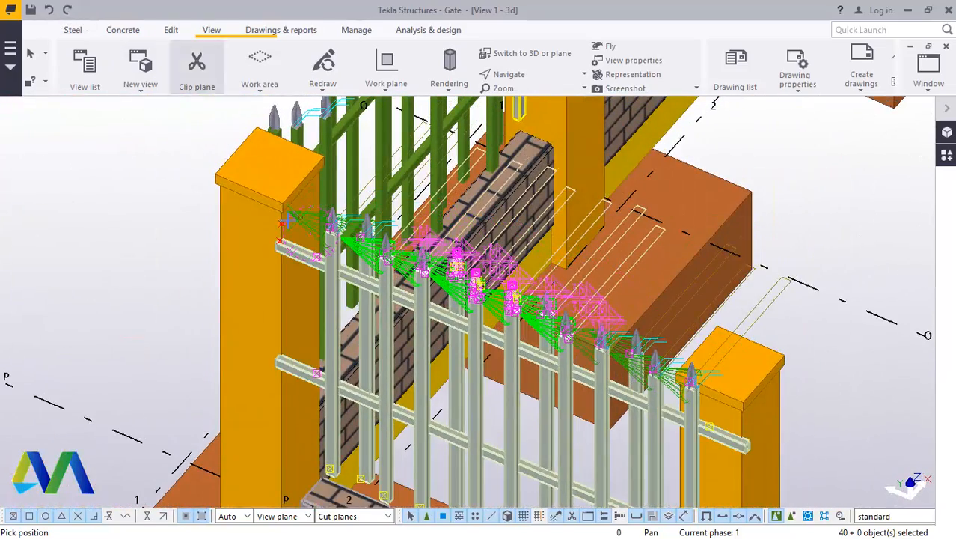
Step: Examine the fence panel's rails, pickets and spear tips from both sides of the corner pillar
scroll(380, 275, up, 5)
scroll(426, 258, down, 3)
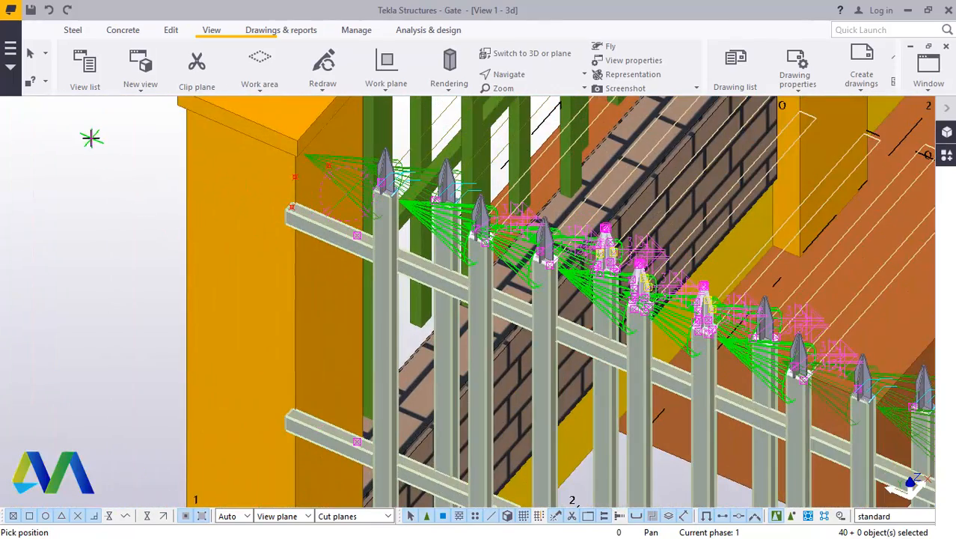
right_click(85, 138)
click(172, 141)
scroll(273, 193, up, 5)
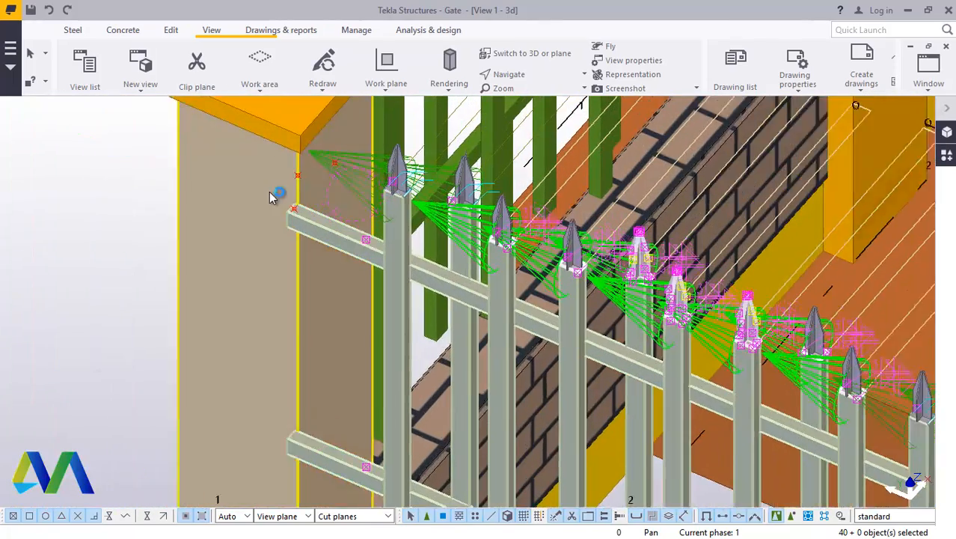
scroll(279, 196, down, 5)
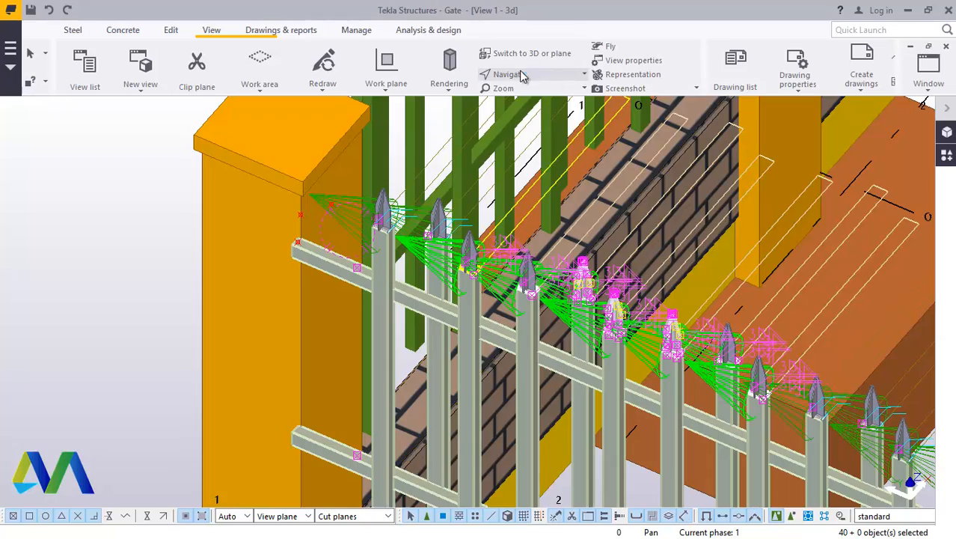
ctrl+middle_drag(461, 316, 566, 257)
scroll(567, 257, down, 5)
right_click(518, 166)
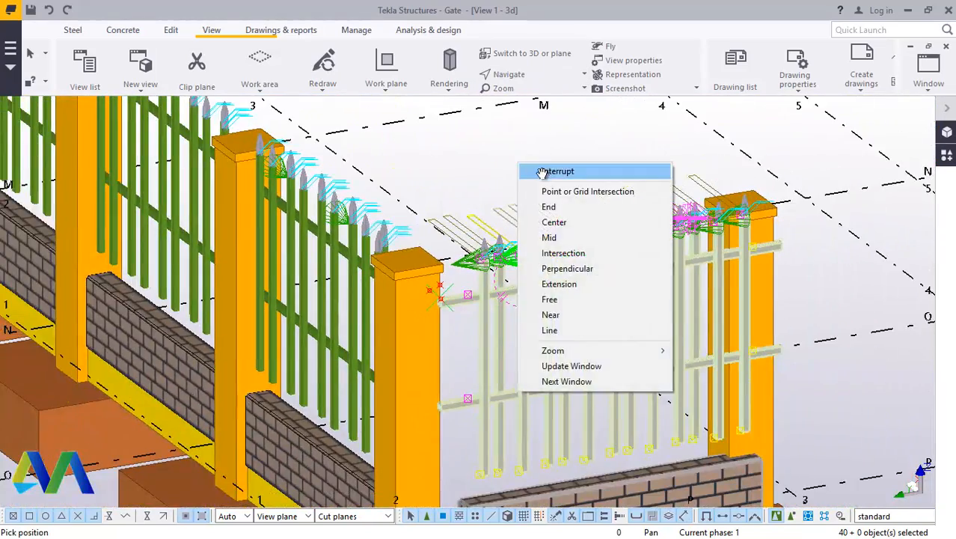
click(543, 172)
scroll(618, 252, up, 4)
scroll(618, 252, up, 8)
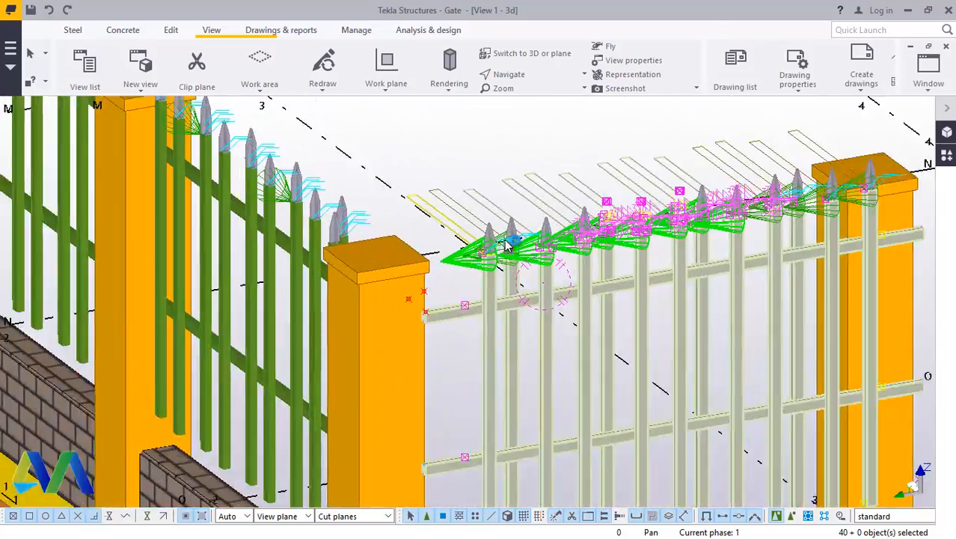
scroll(487, 161, down, 8)
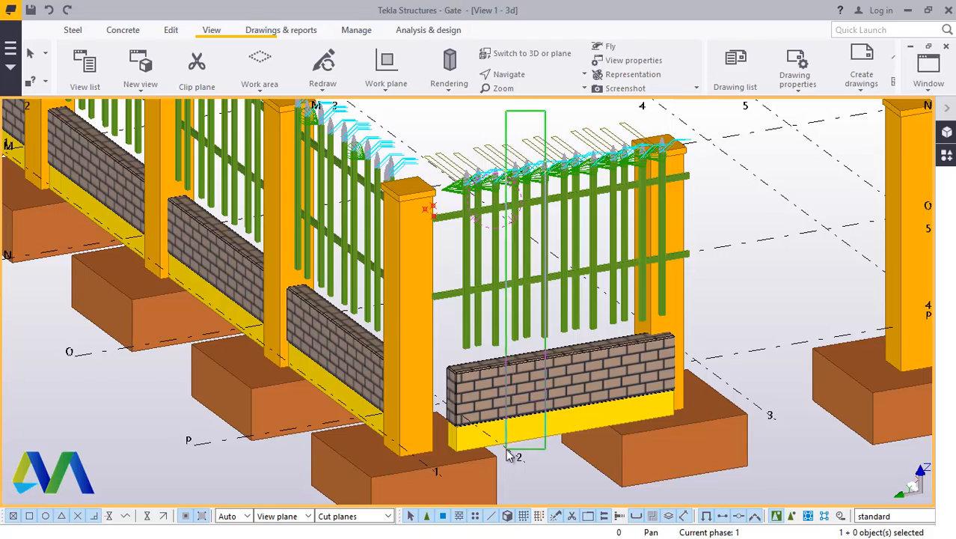
Step: Select both rails, the brick wall, its base beam and the middle pickets of the panel with a crossing selection window
drag(508, 454, 508, 453)
scroll(506, 241, up, 6)
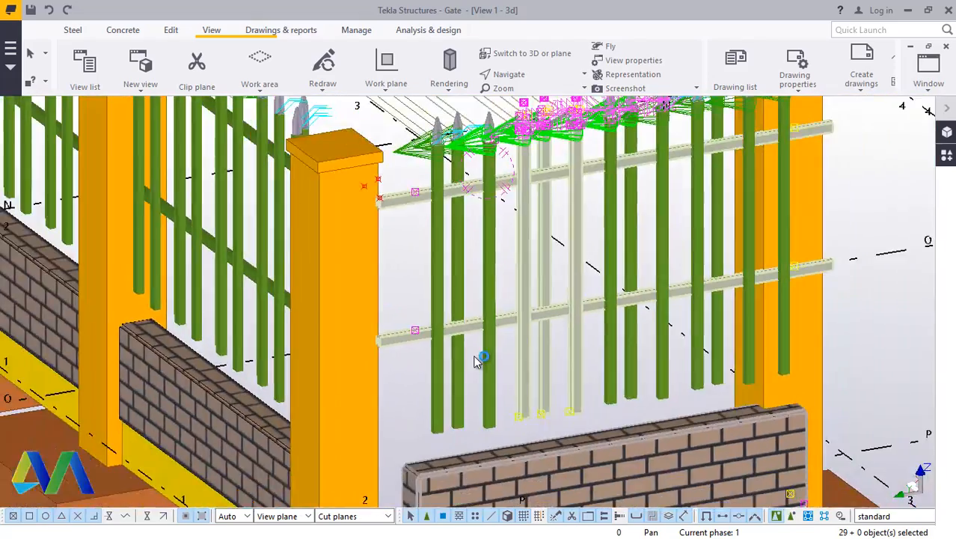
scroll(477, 359, down, 5)
Step: Add the spear tips of the three pickets nearest the corner pillar to the selection
scroll(503, 247, up, 10)
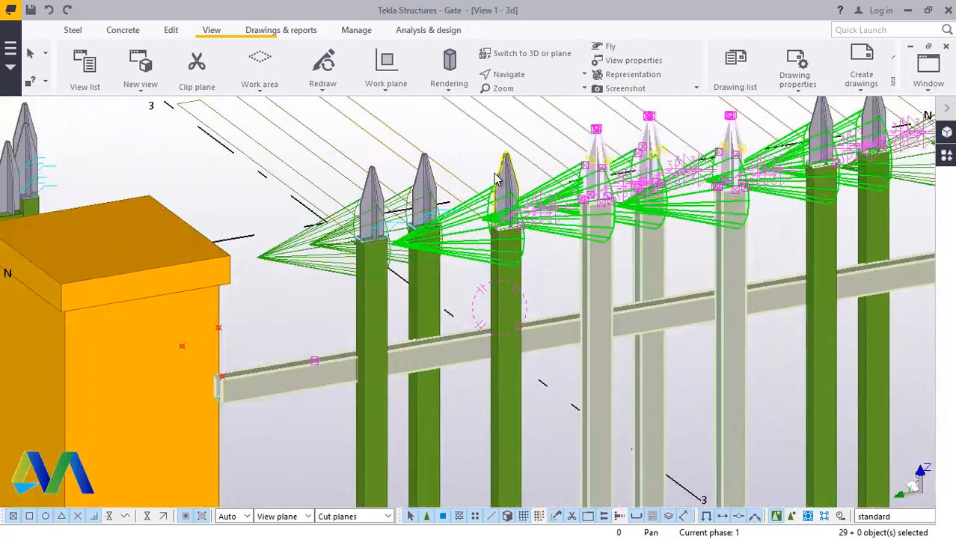
scroll(496, 178, up, 2)
scroll(508, 176, up, 2)
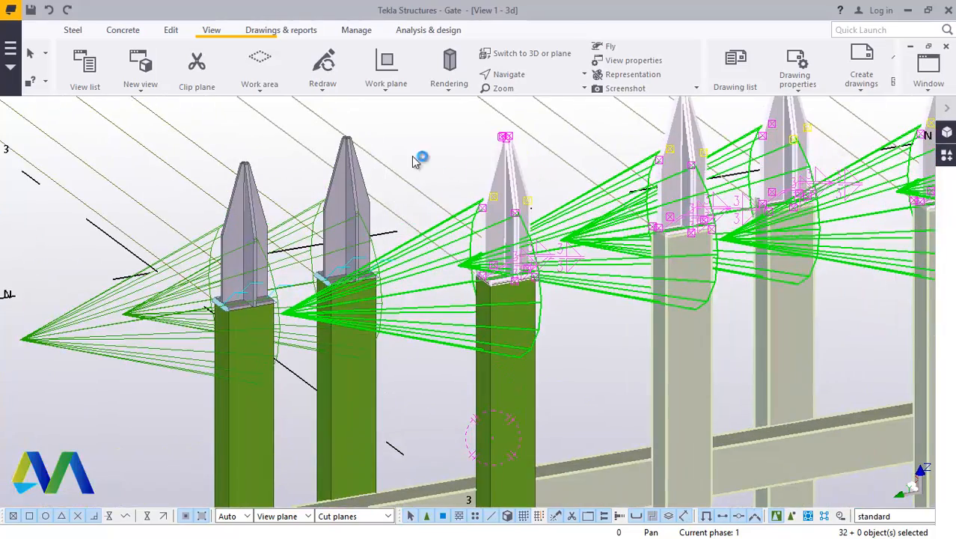
scroll(389, 164, up, 2)
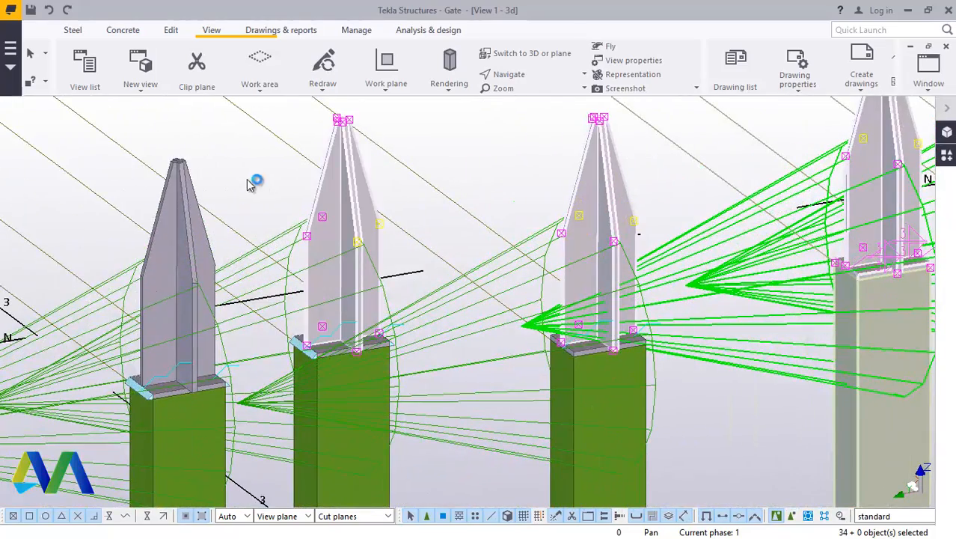
scroll(150, 196, down, 8)
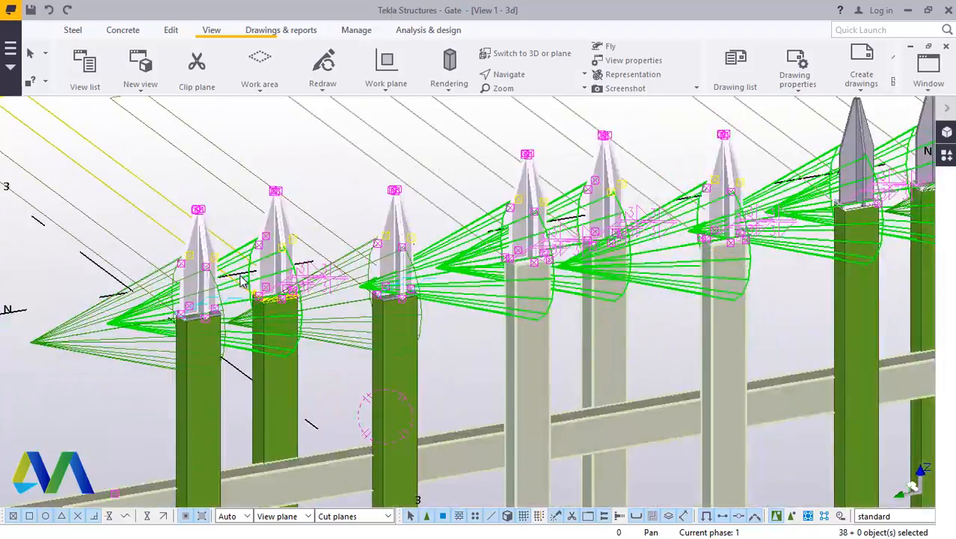
Step: Add the spear tips of the five pickets between the selected middle group and the last two pickets to the selection
scroll(668, 158, up, 3)
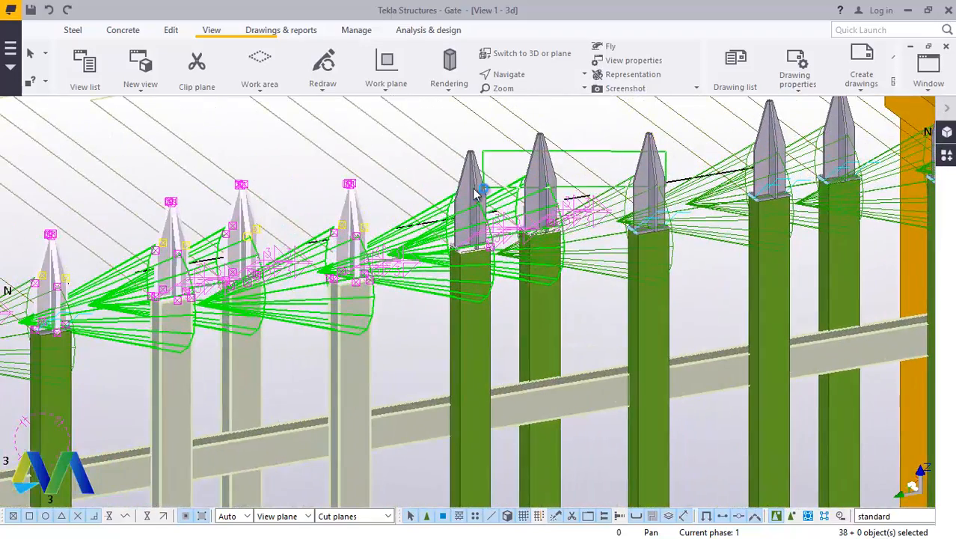
scroll(476, 193, down, 4)
scroll(737, 163, up, 4)
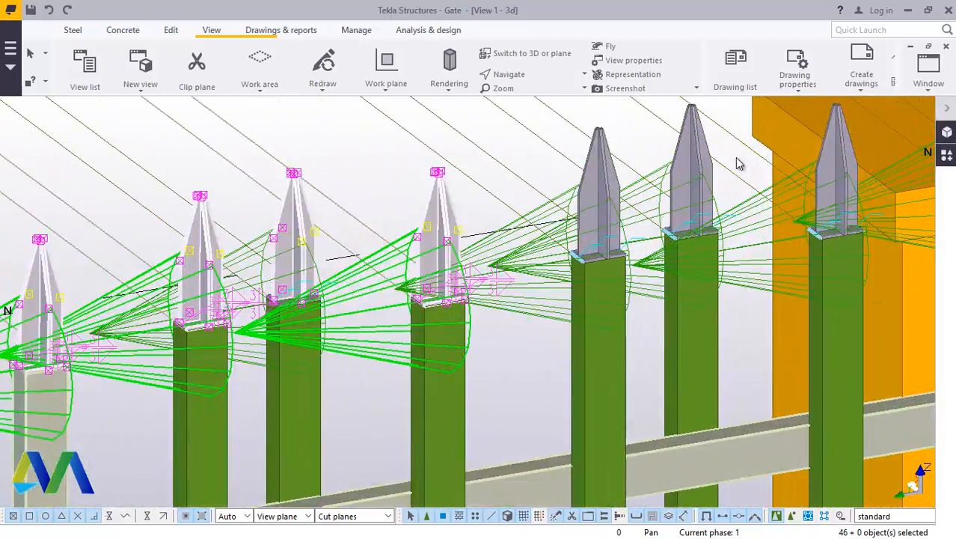
scroll(574, 179, down, 3)
scroll(668, 172, up, 6)
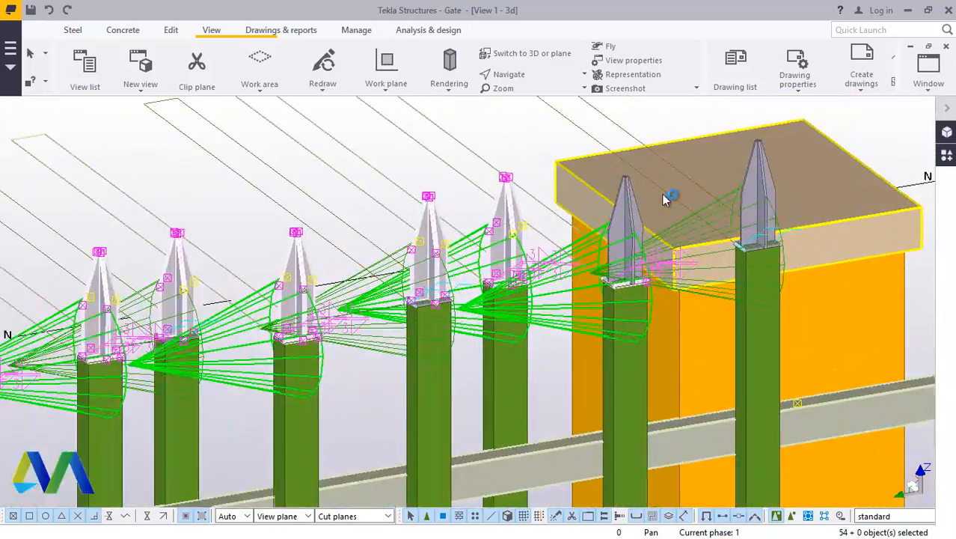
scroll(632, 192, up, 5)
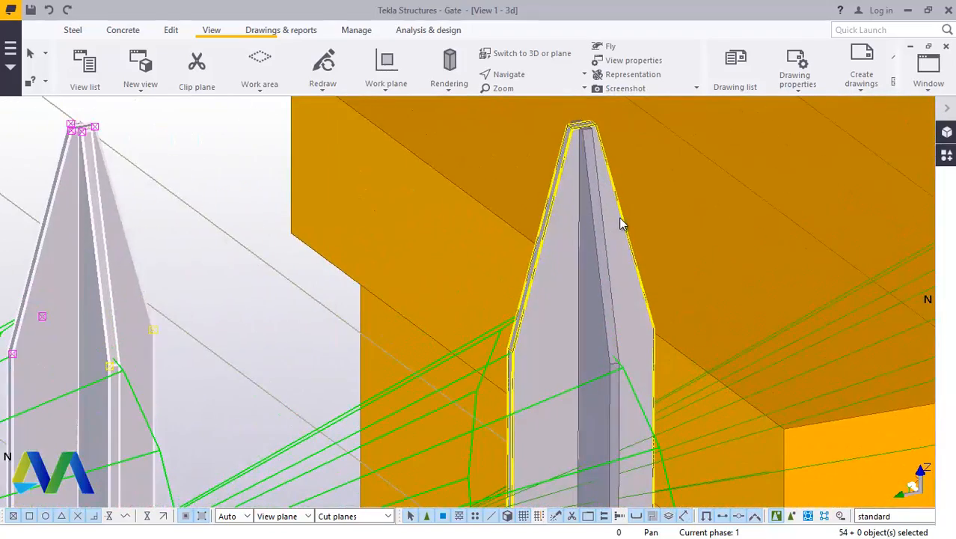
Step: Add all spear tip plates of the last two pickets, in front of the far pillar, to the selection
shift+click(597, 212)
scroll(555, 235, down, 5)
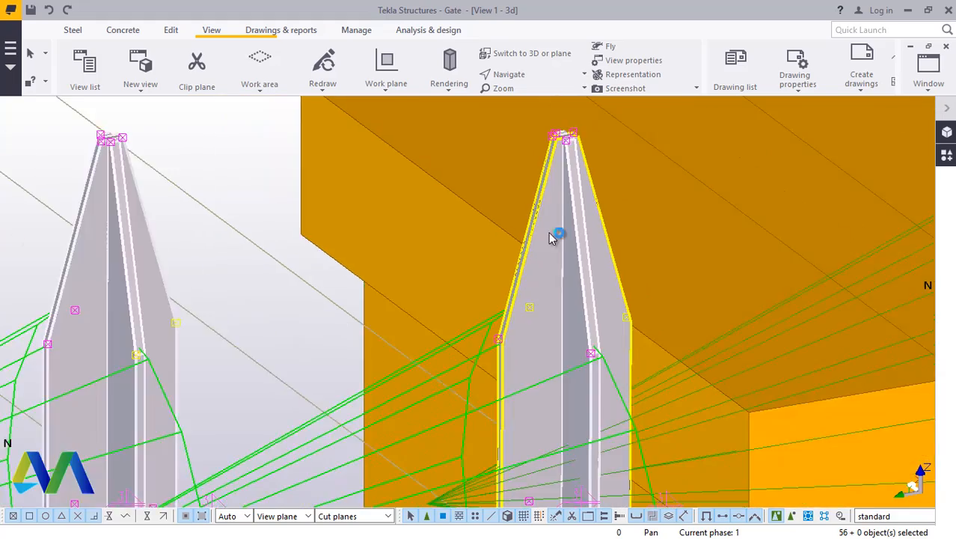
scroll(565, 241, down, 2)
scroll(735, 245, up, 3)
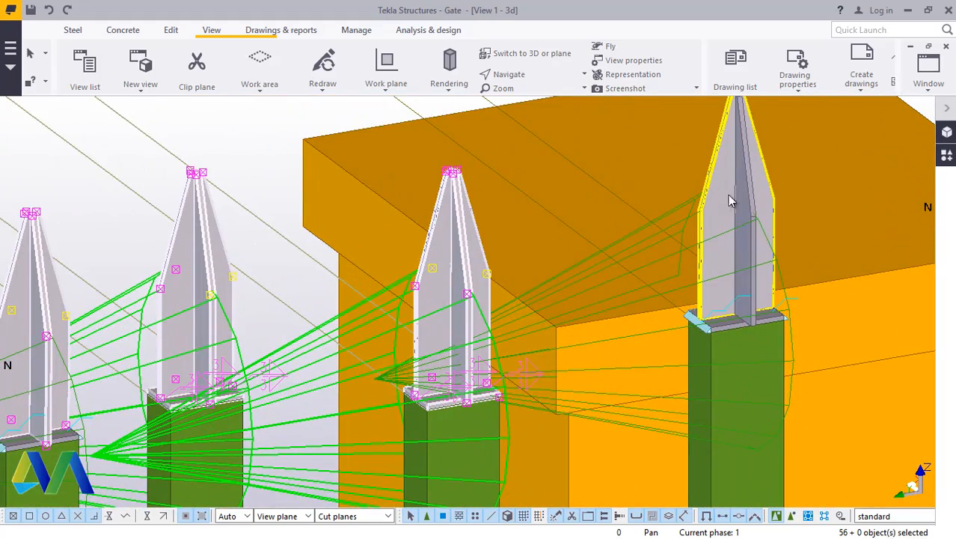
shift+click(749, 190)
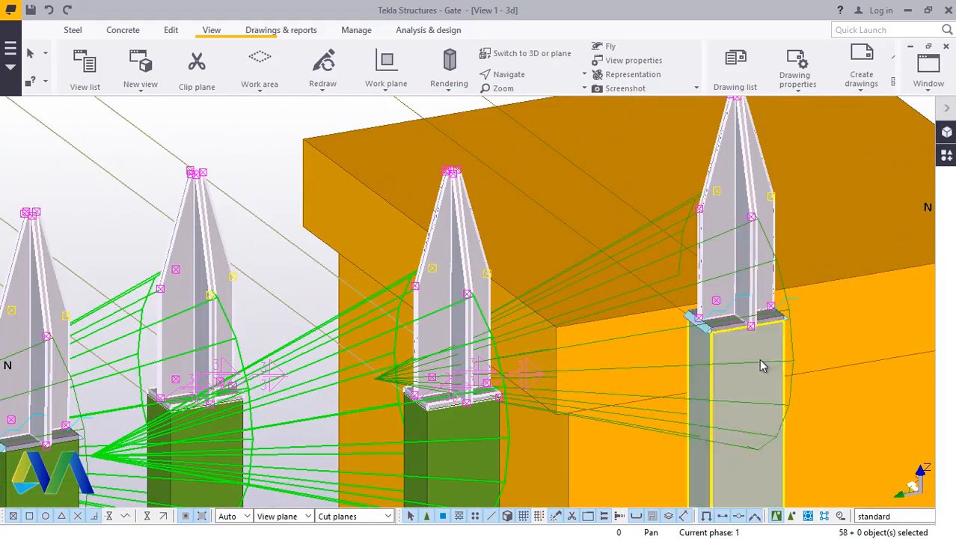
Step: Add the seven picket posts between the middle group and the far end of the panel to the selection
shift+click(763, 466)
shift+click(480, 421)
scroll(565, 231, down, 5)
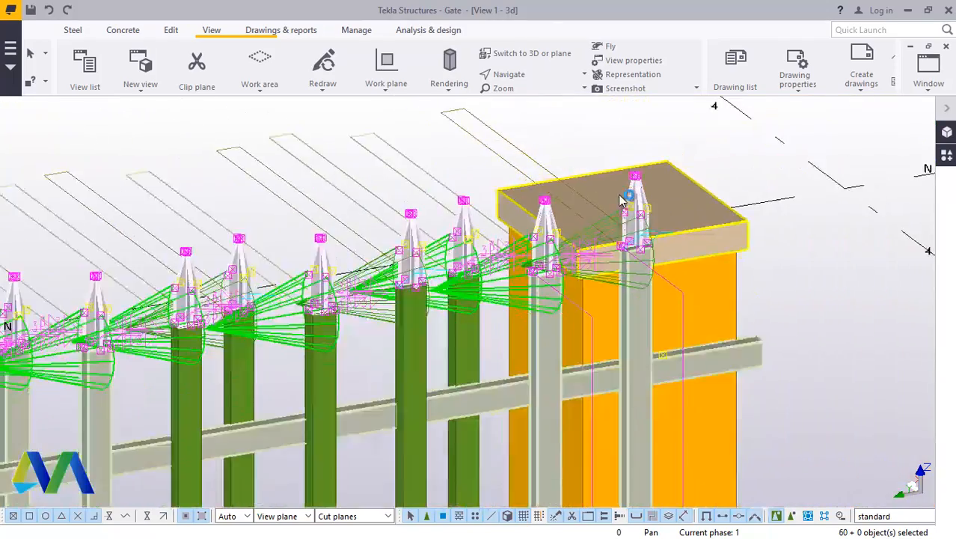
scroll(641, 184, down, 4)
scroll(572, 334, up, 3)
shift+click(577, 321)
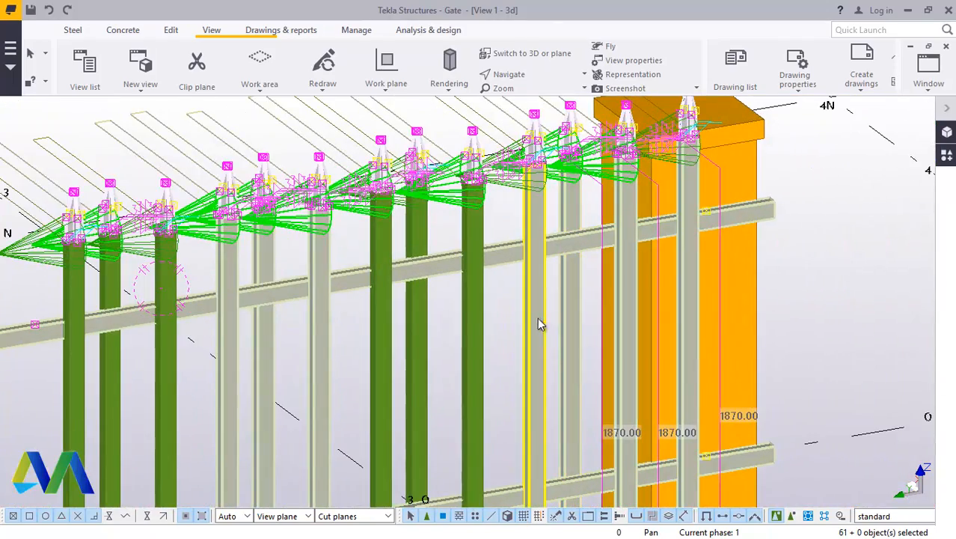
shift+click(538, 319)
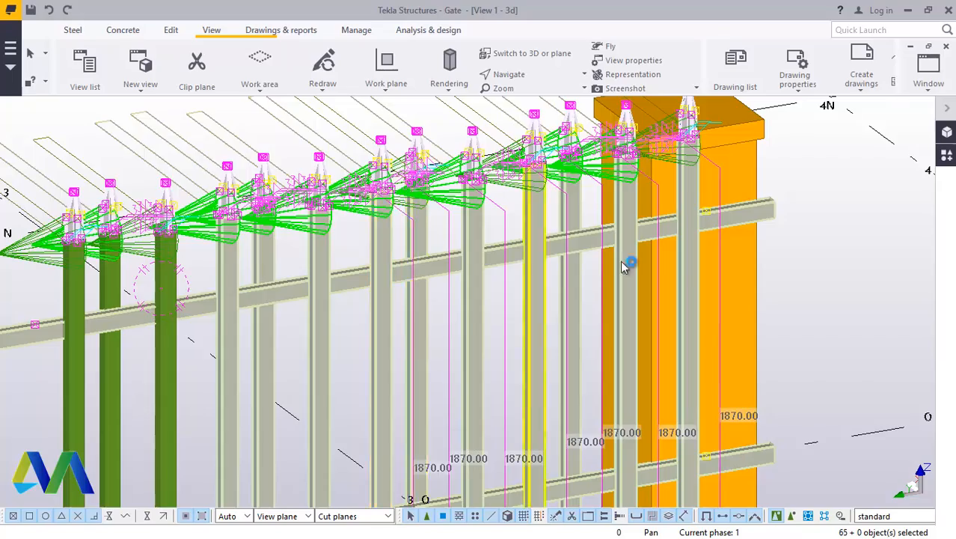
Step: Add the three picket posts nearest the corner pillar to the selection and check that the whole panel is covered
scroll(621, 263, down, 5)
scroll(454, 324, up, 4)
shift+click(400, 323)
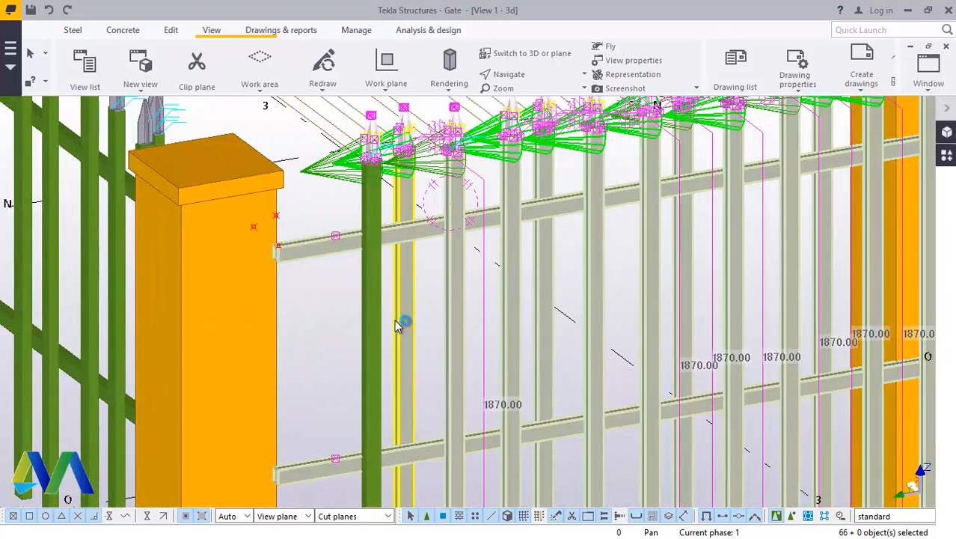
shift+click(373, 319)
shift+click(374, 318)
scroll(374, 317, down, 5)
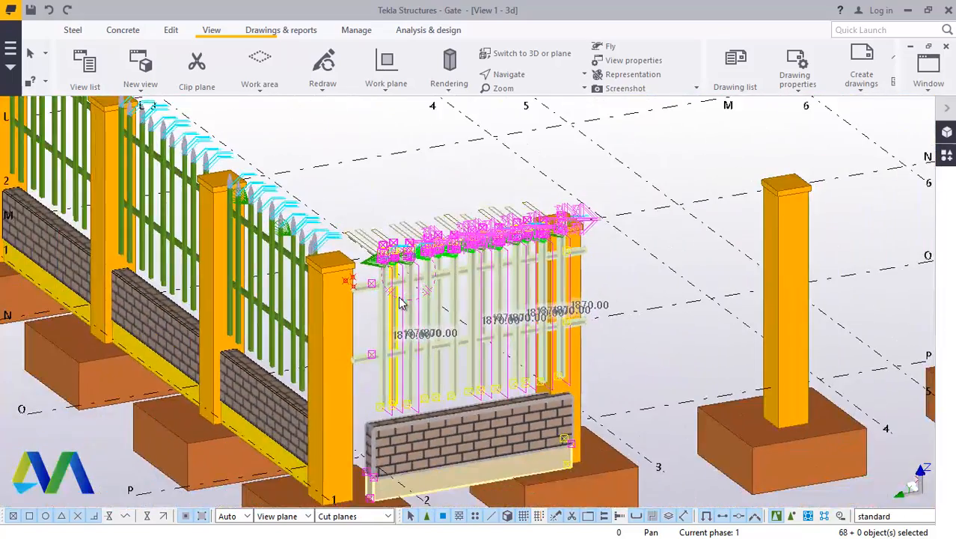
scroll(630, 265, up, 6)
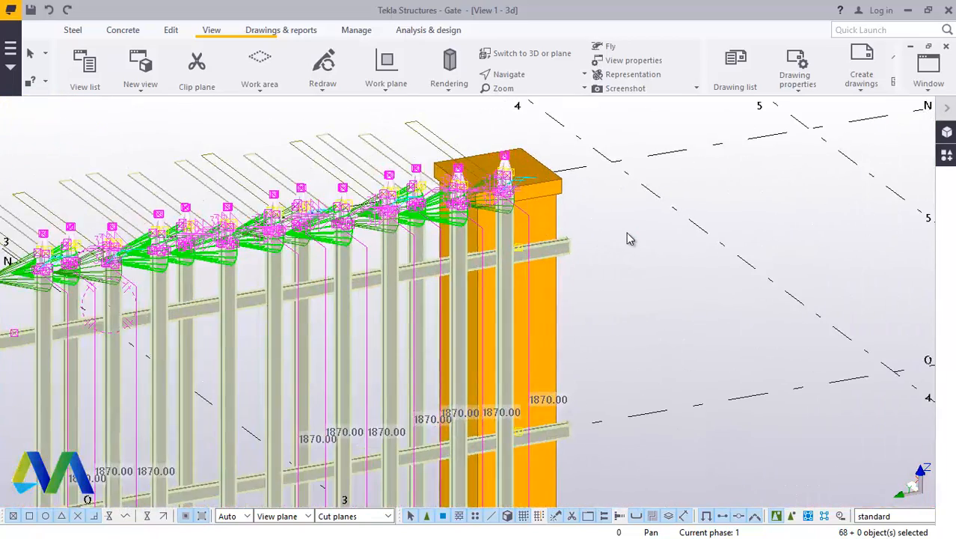
scroll(630, 238, down, 2)
Step: Move the selected fence panel from the top rail's end at the corner pillar to the reference point on the pillar's side face
click(527, 75)
click(530, 97)
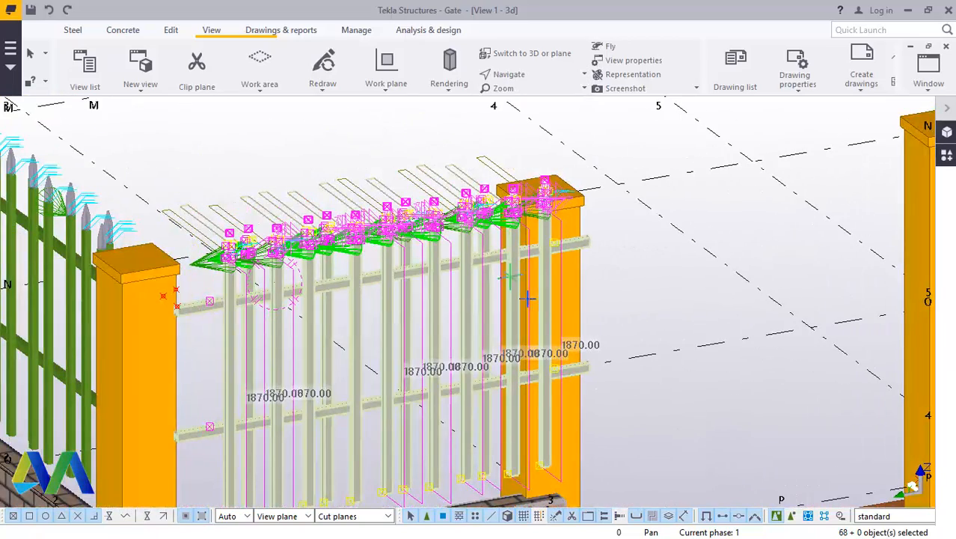
ctrl+middle_drag(520, 315, 649, 314)
scroll(262, 242, up, 2)
scroll(323, 254, up, 2)
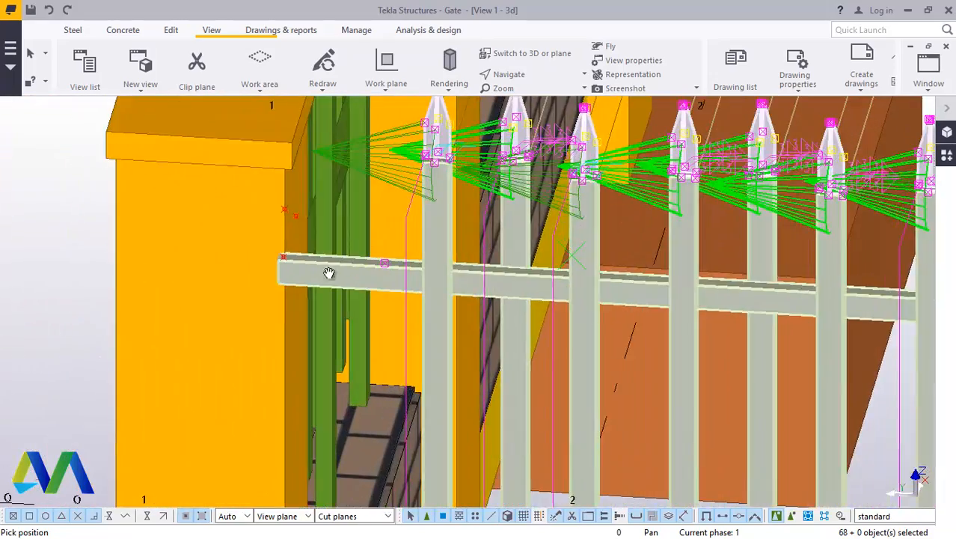
ctrl+middle_drag(329, 273, 280, 285)
scroll(380, 372, down, 2)
scroll(356, 213, up, 2)
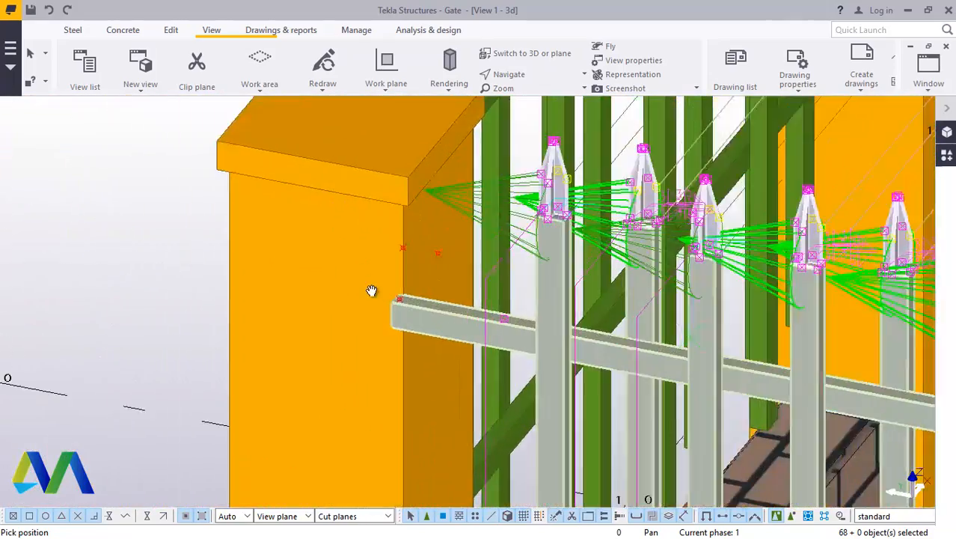
scroll(371, 288, up, 2)
right_click(70, 166)
click(95, 180)
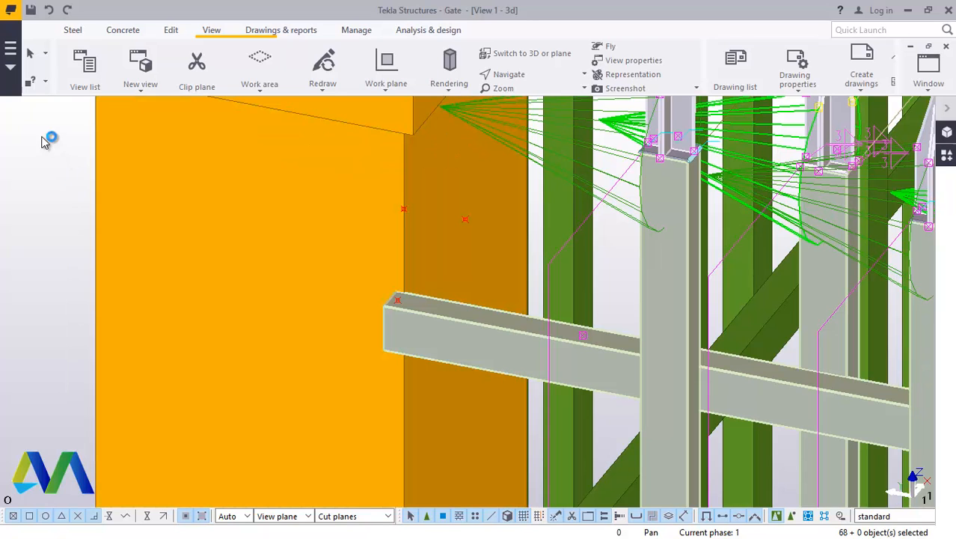
right_click(40, 138)
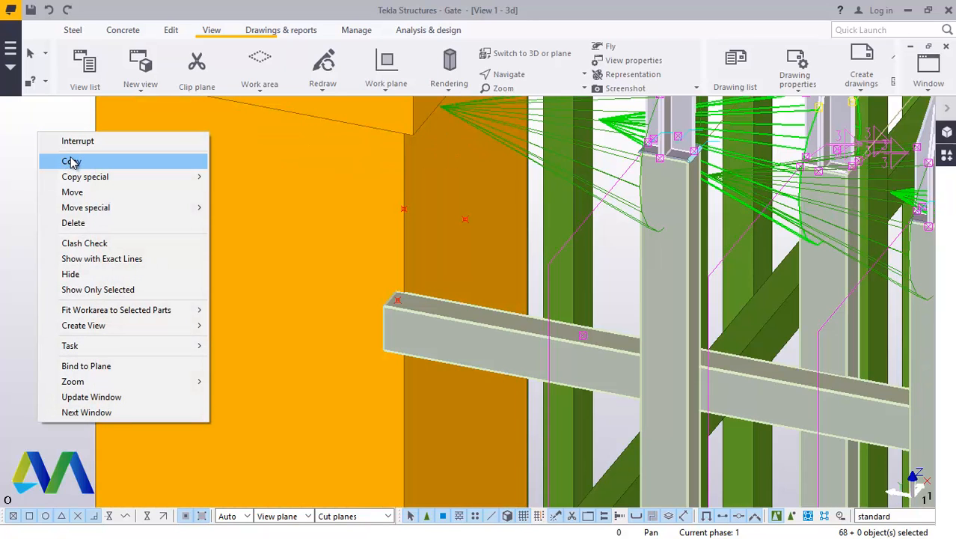
click(72, 193)
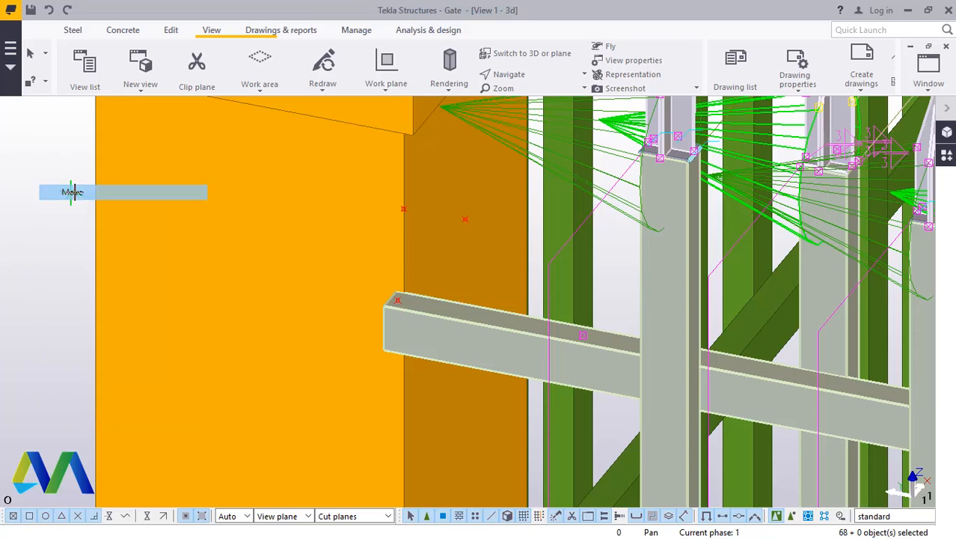
scroll(366, 293, up, 4)
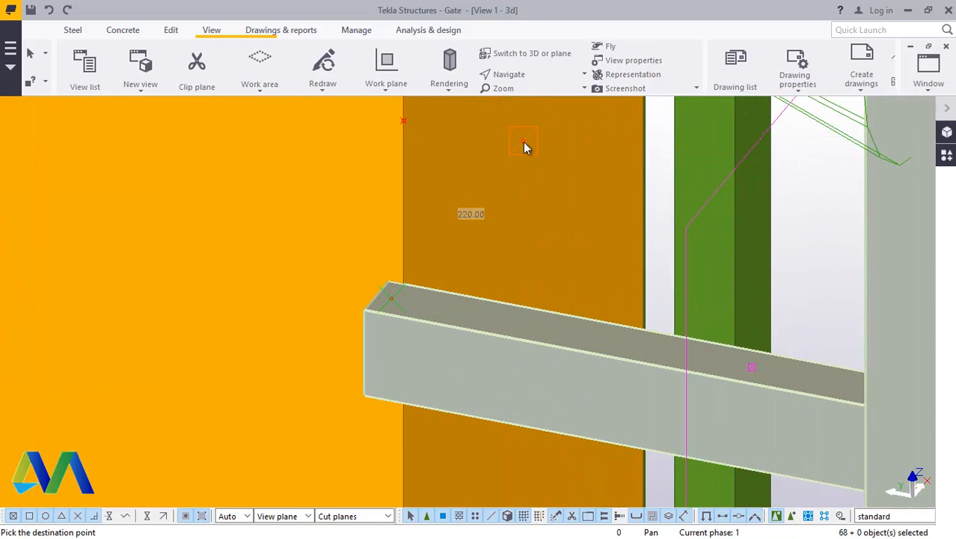
scroll(428, 244, down, 10)
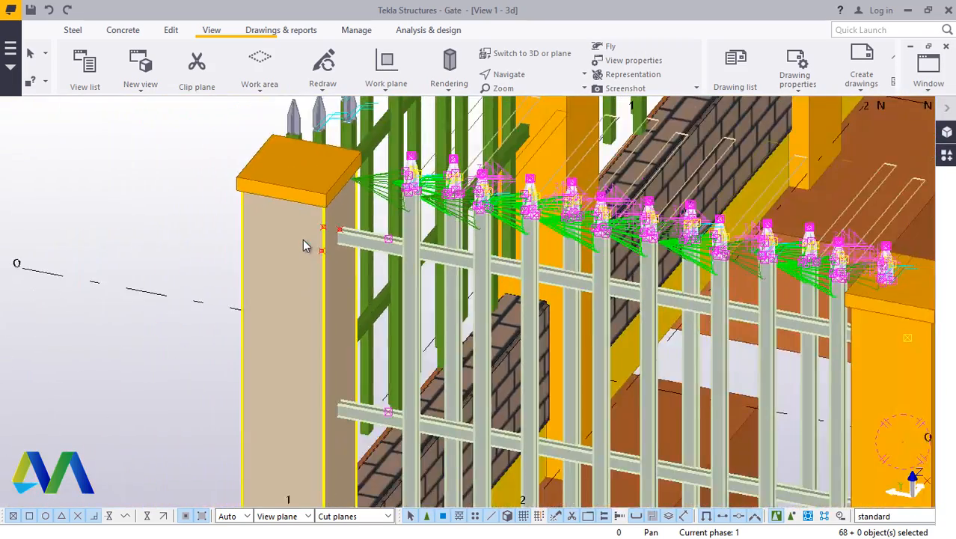
scroll(306, 245, down, 4)
scroll(714, 306, up, 6)
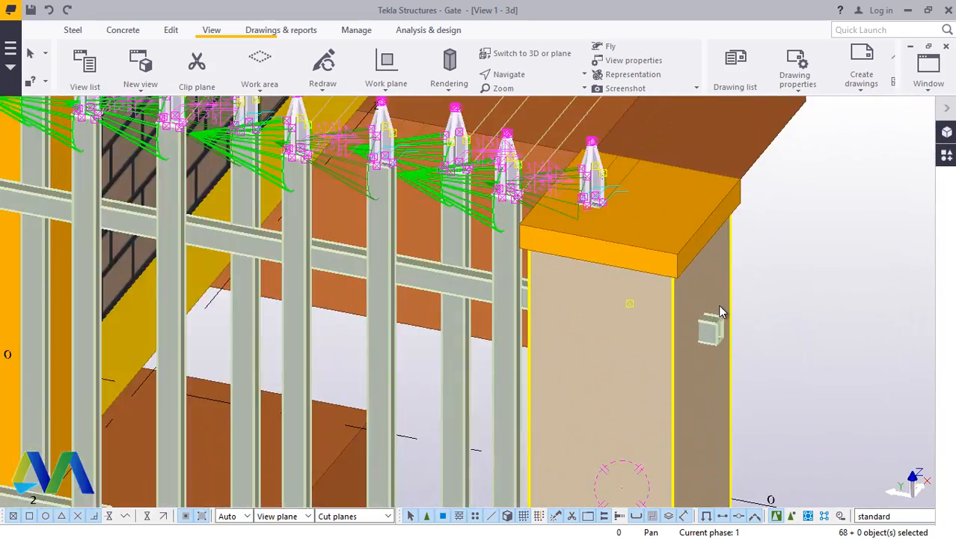
scroll(719, 312, up, 8)
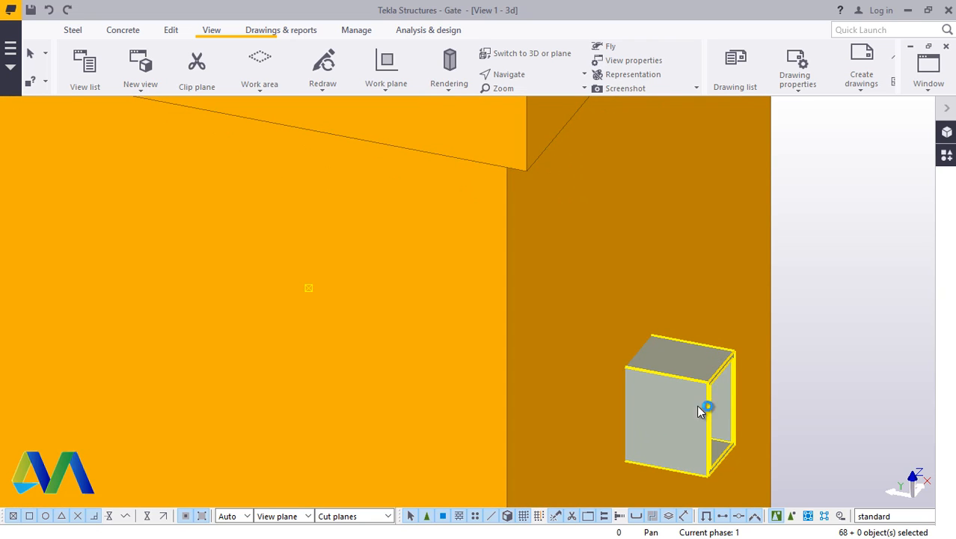
scroll(700, 411, down, 3)
right_click(806, 198)
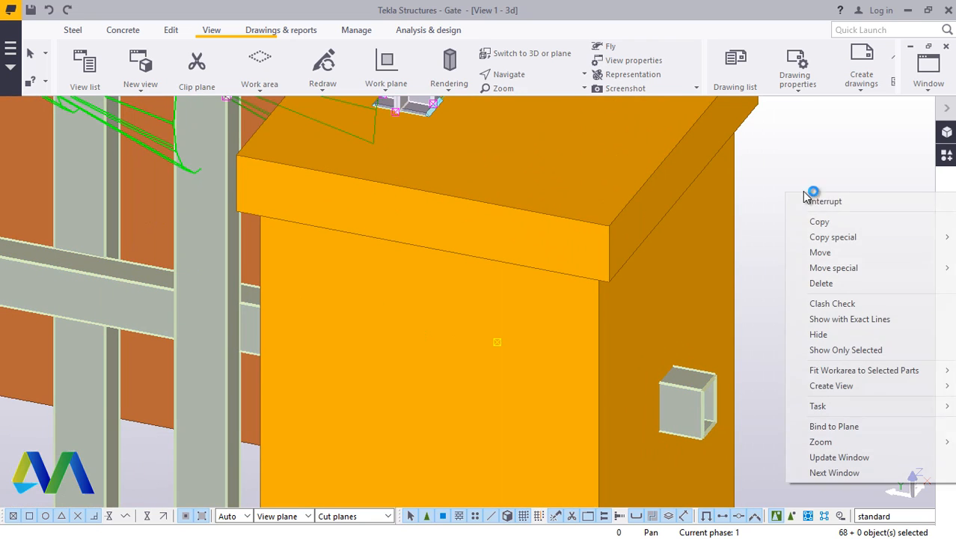
click(835, 259)
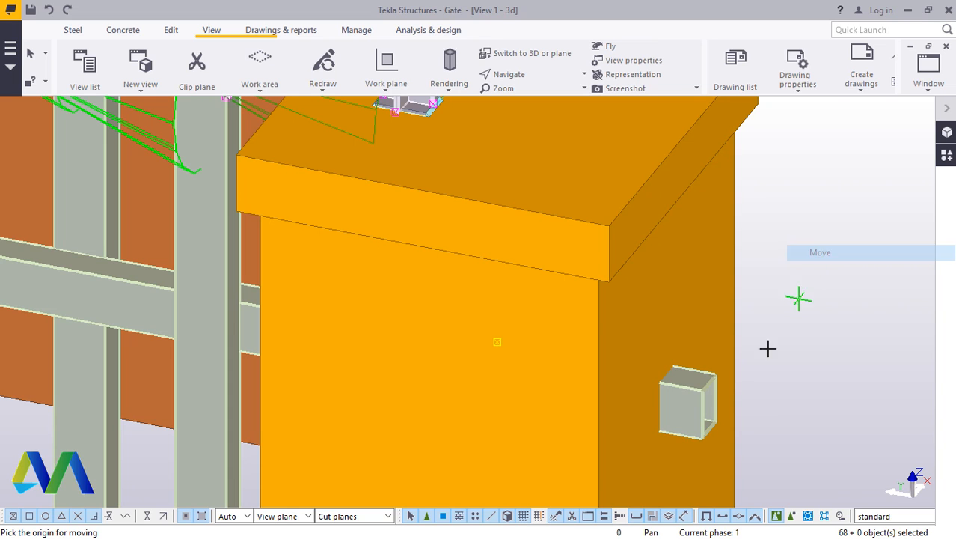
scroll(692, 404, up, 5)
scroll(694, 399, up, 4)
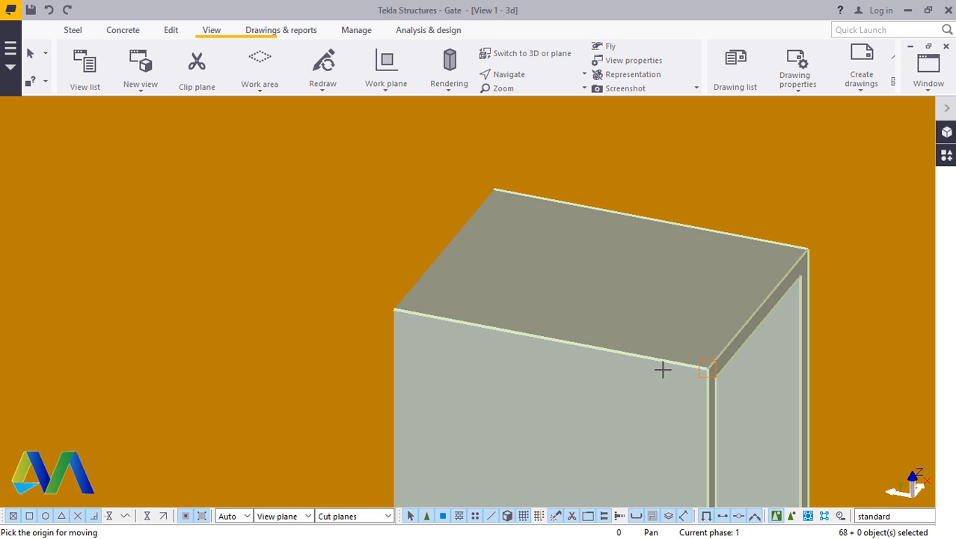
scroll(647, 353, down, 8)
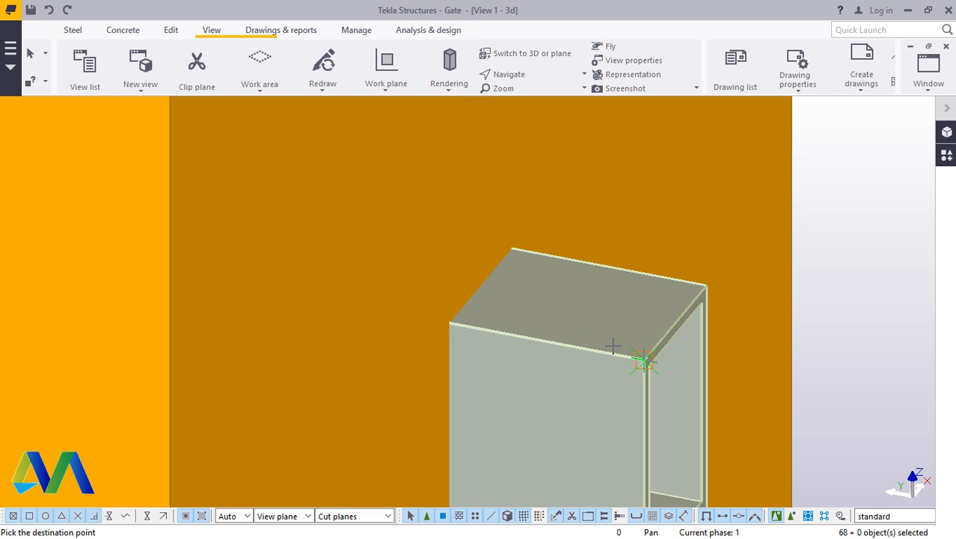
scroll(672, 356, down, 3)
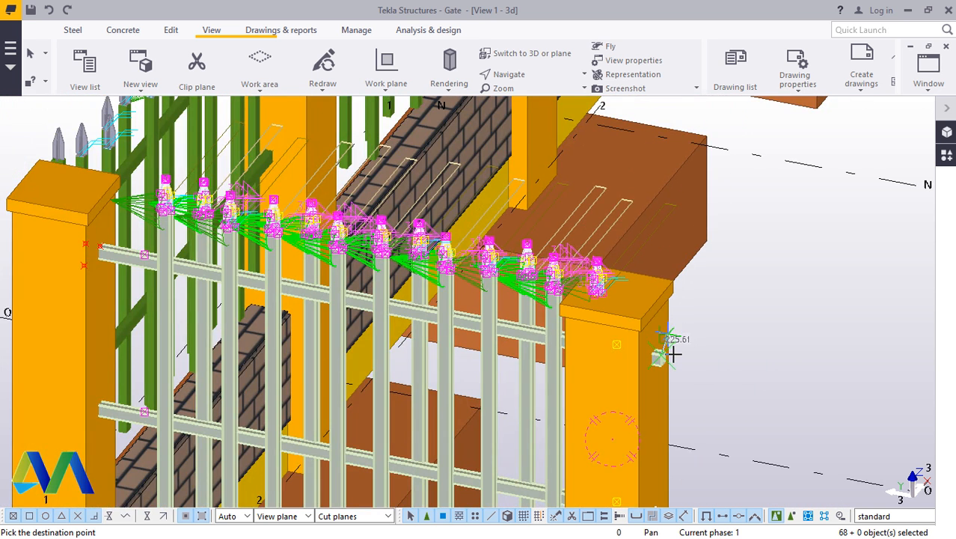
scroll(182, 305, up, 6)
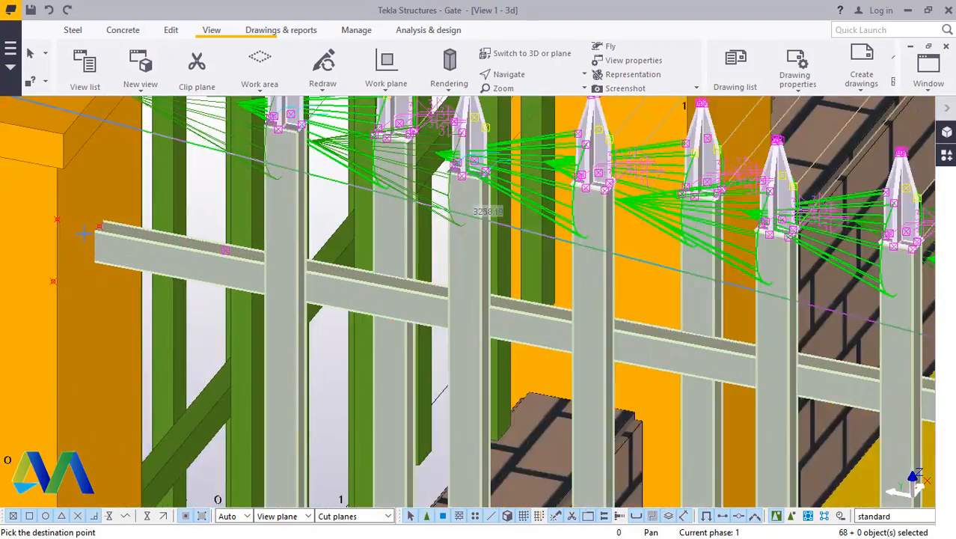
scroll(103, 229, up, 5)
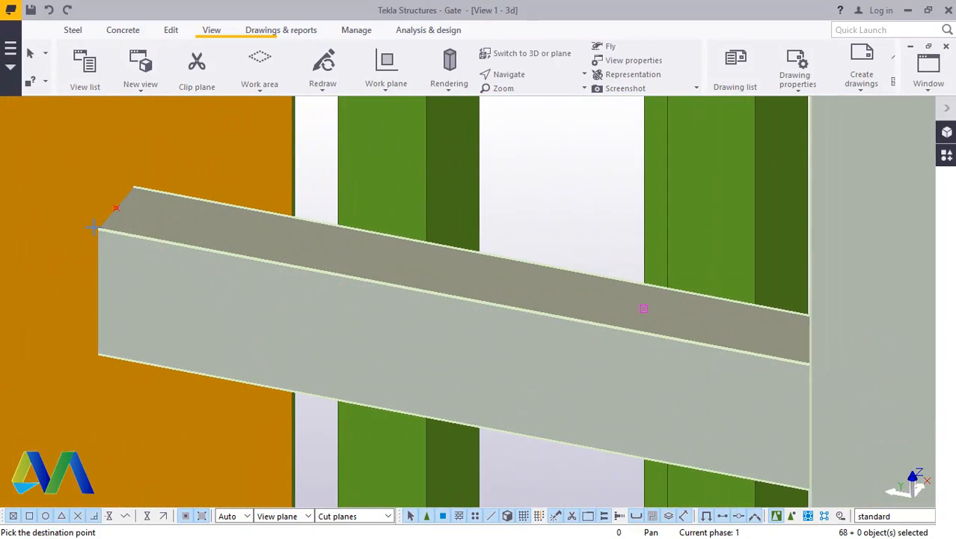
scroll(102, 229, down, 8)
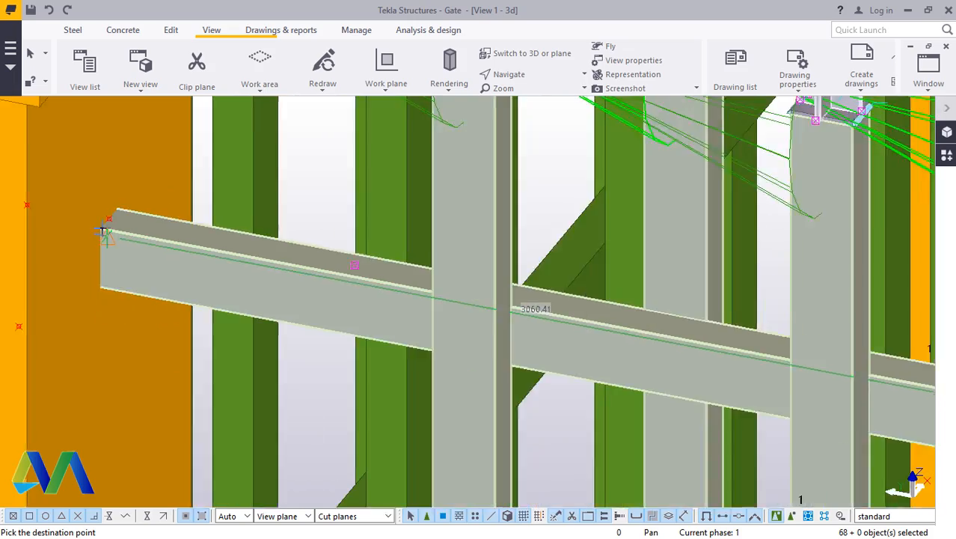
scroll(103, 227, down, 5)
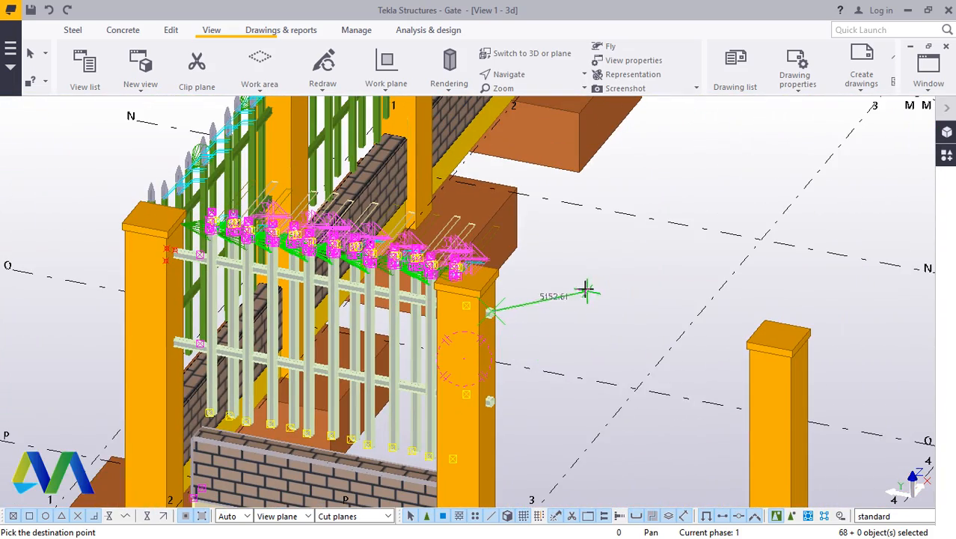
right_click(609, 290)
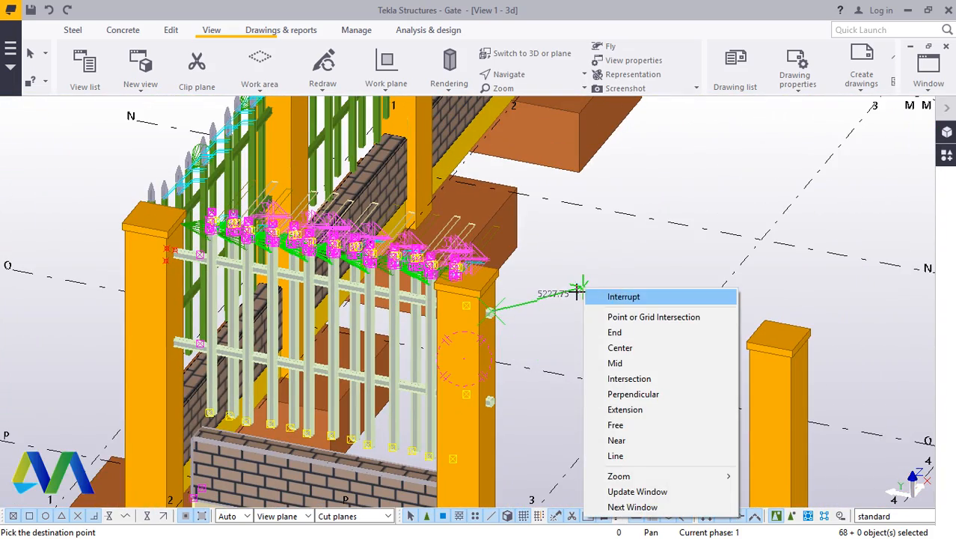
click(616, 297)
Step: Move the selected fence panel 250 mm along the top rail's direction toward the corner pillar
scroll(485, 313, up, 5)
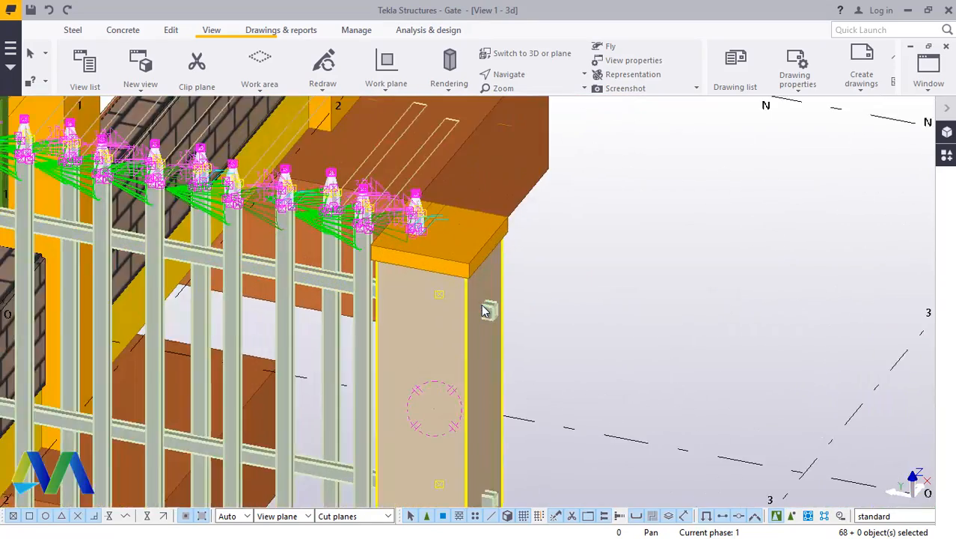
scroll(570, 337, down, 6)
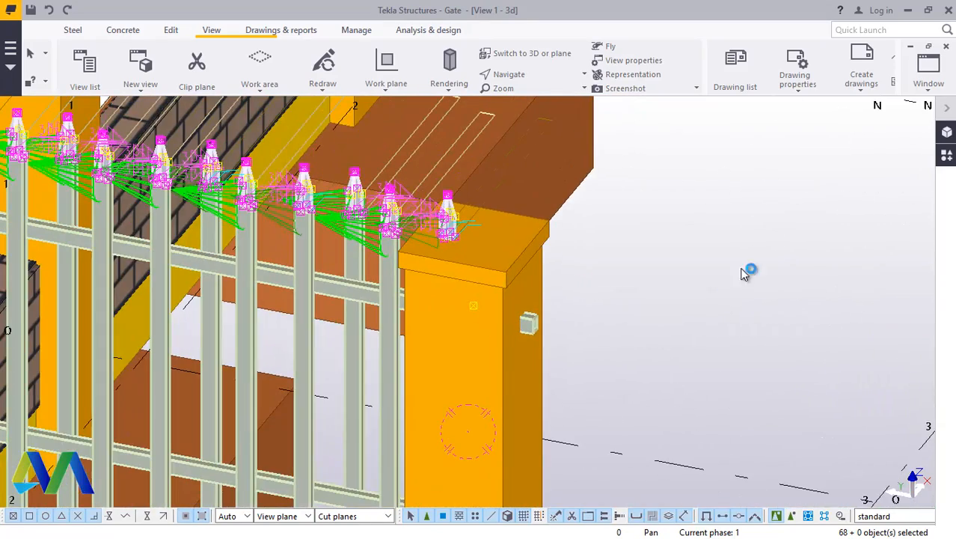
right_click(747, 258)
click(796, 313)
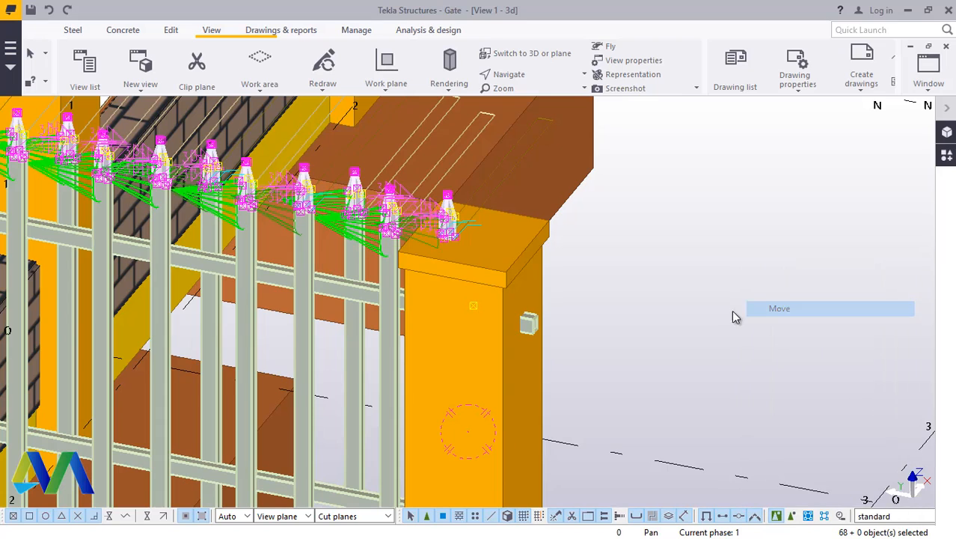
scroll(296, 281, up, 8)
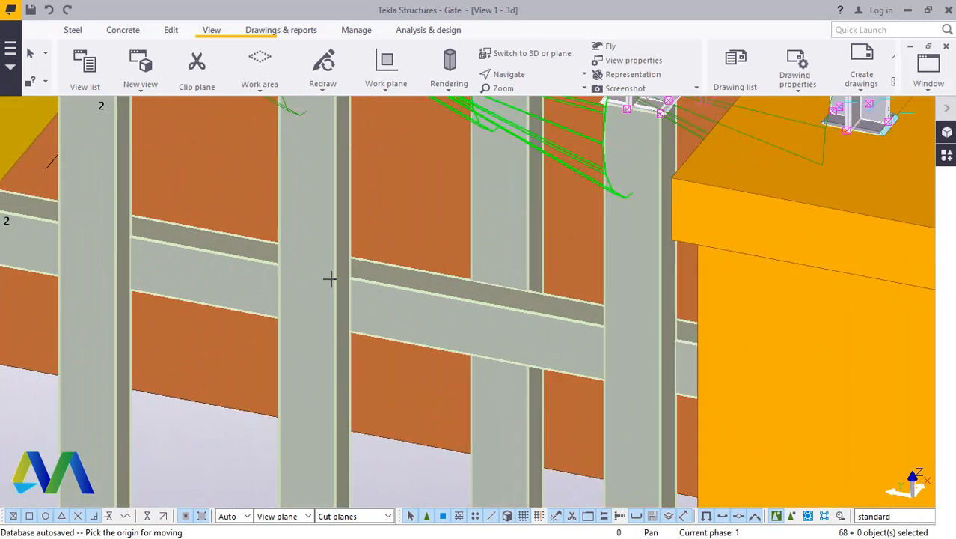
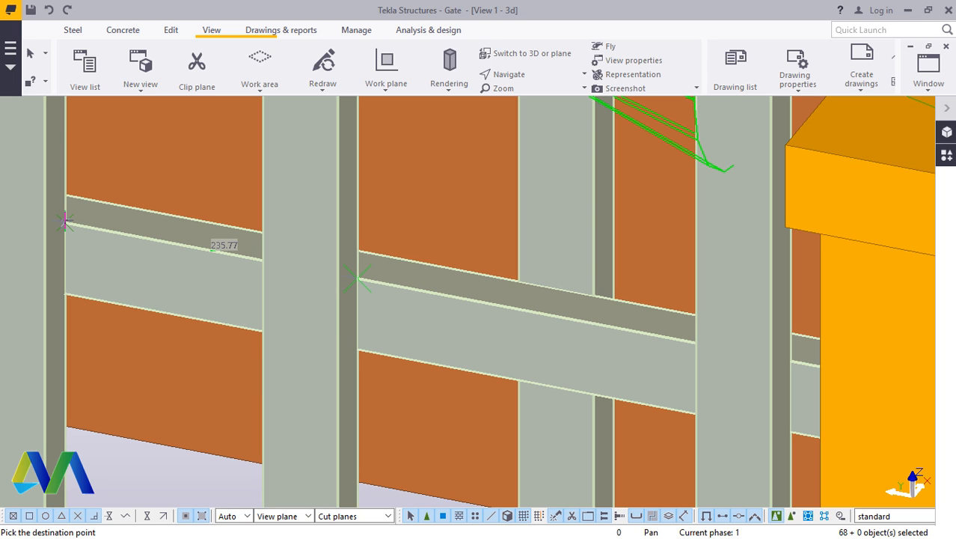
text(250)
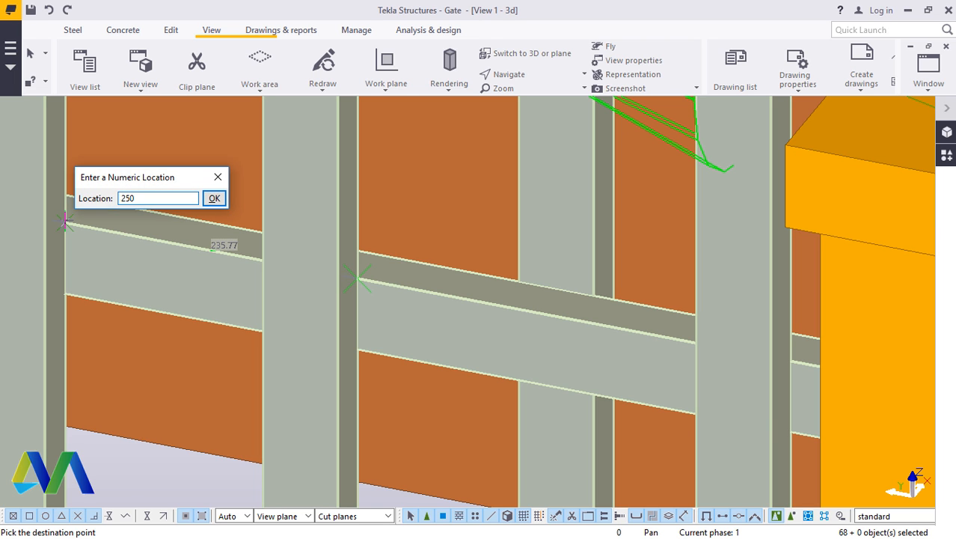
key(Return)
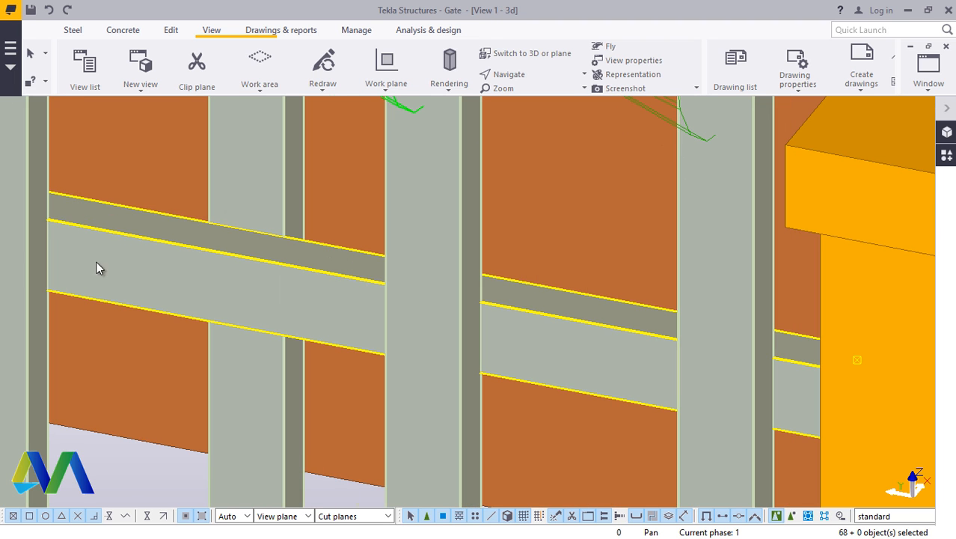
Step: Examine the fit of the moved panel between its two pillars from the front, including the rail end at the corner pillar
scroll(377, 354, down, 6)
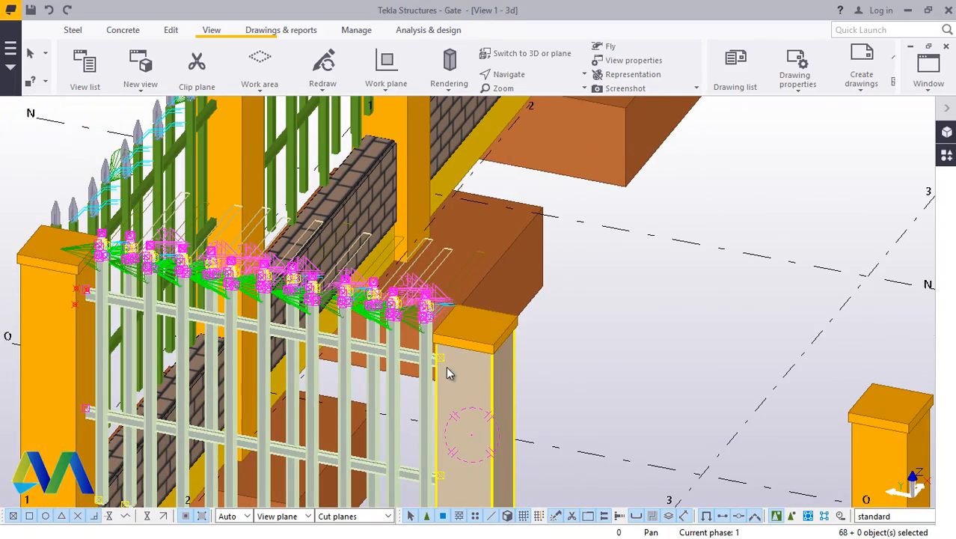
click(522, 75)
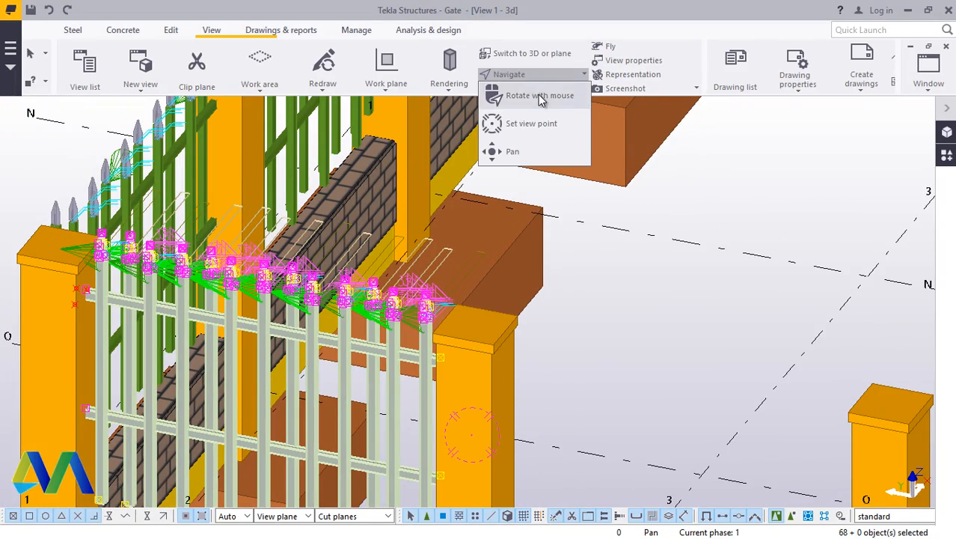
click(540, 98)
drag(182, 366, 247, 333)
scroll(392, 270, down, 3)
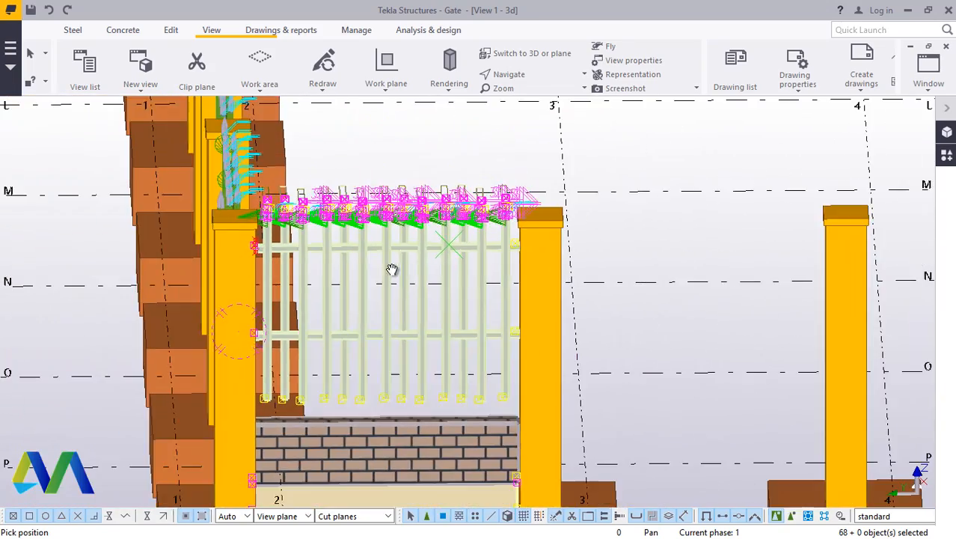
scroll(316, 242, up, 6)
scroll(256, 198, up, 5)
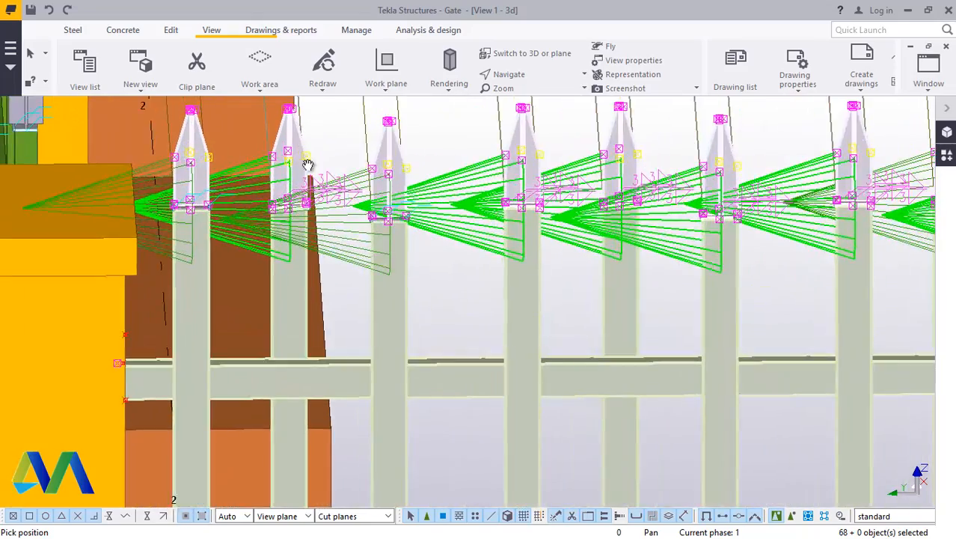
scroll(341, 170, down, 7)
scroll(400, 180, down, 4)
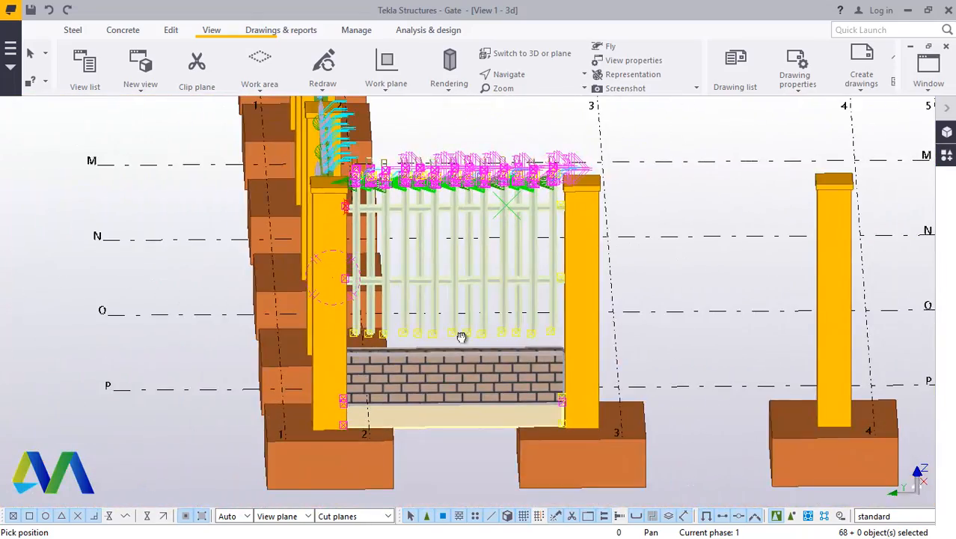
ctrl+middle_drag(461, 336, 453, 307)
scroll(466, 299, down, 2)
right_click(211, 209)
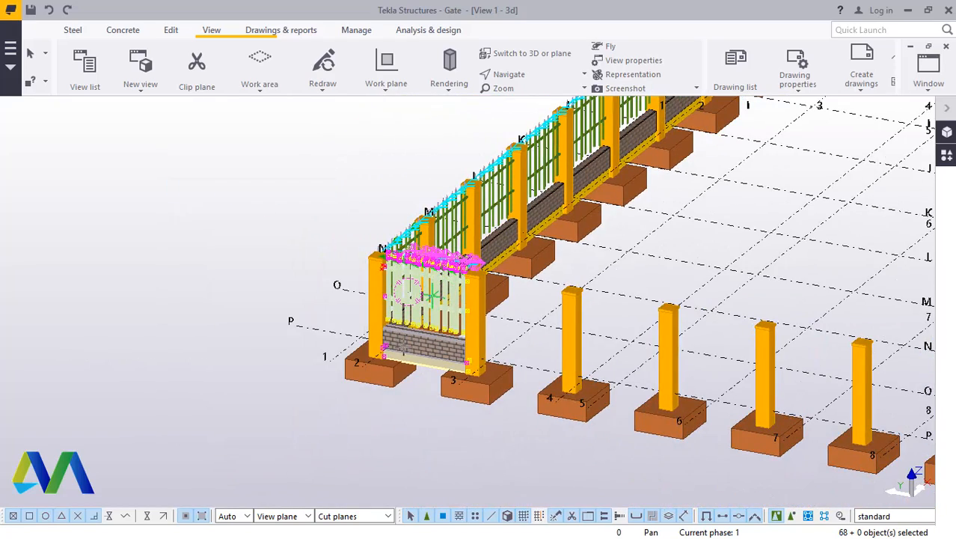
scroll(368, 359, up, 8)
key(ctrl+c)
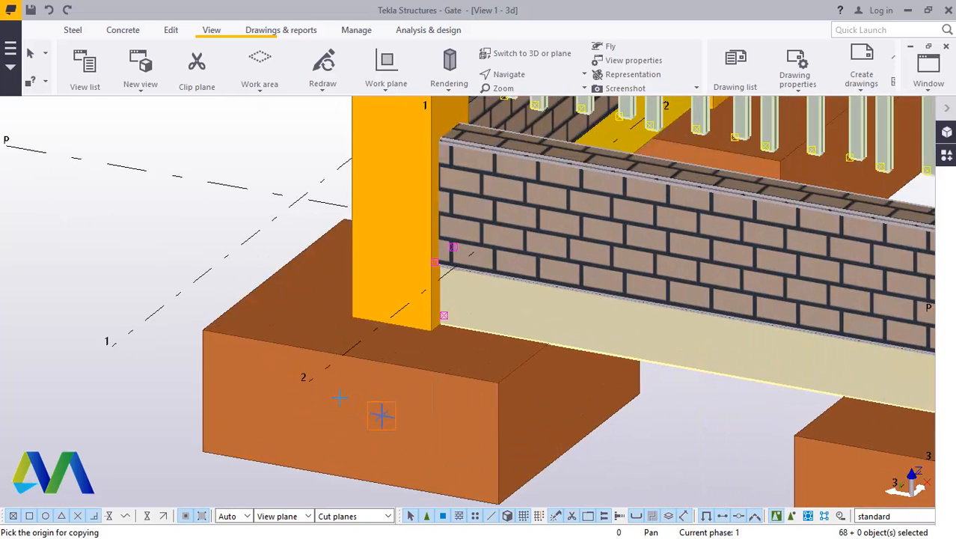
scroll(340, 397, down, 2)
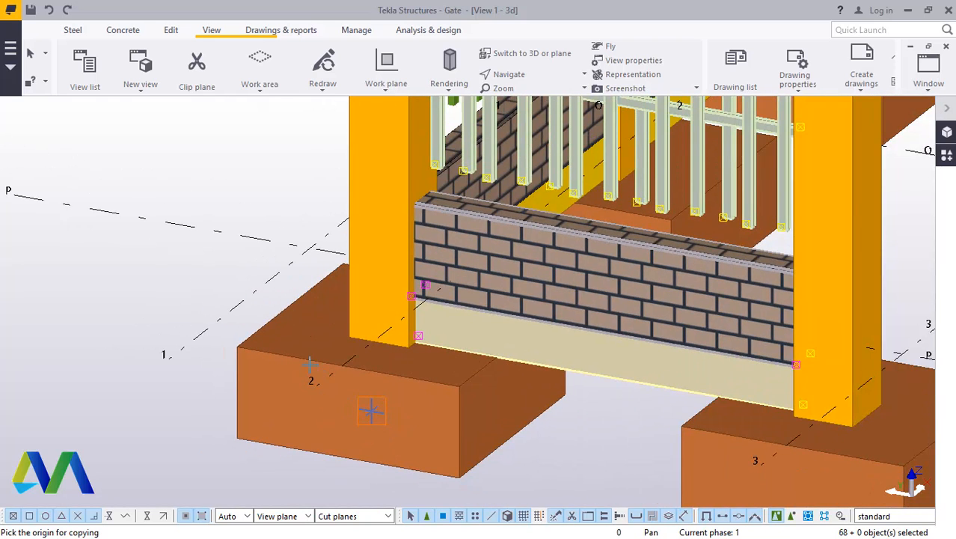
ctrl+middle_drag(372, 410, 461, 341)
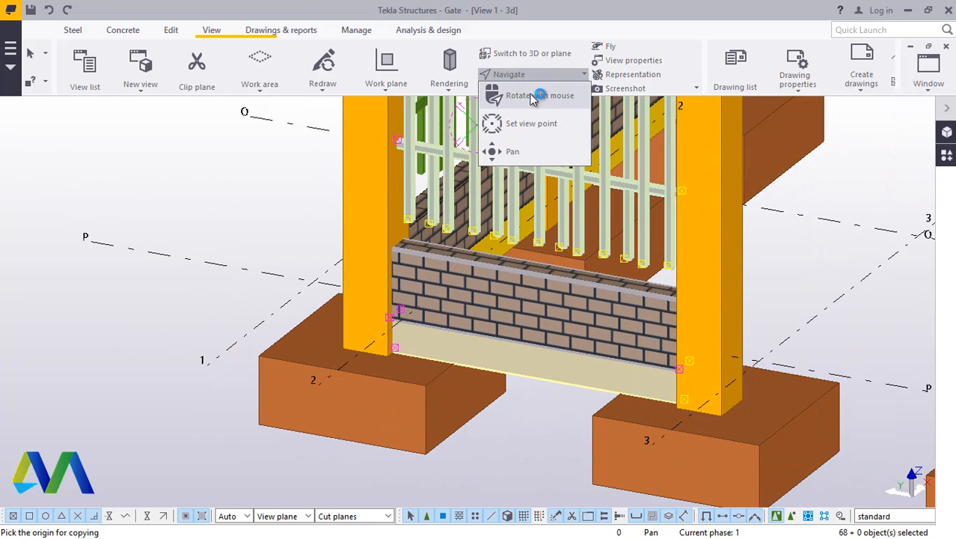
Step: Examine the selected fence panel at the corner and the empty front bays beside it from several angles
ctrl+middle_drag(644, 376, 691, 435)
scroll(691, 436, down, 6)
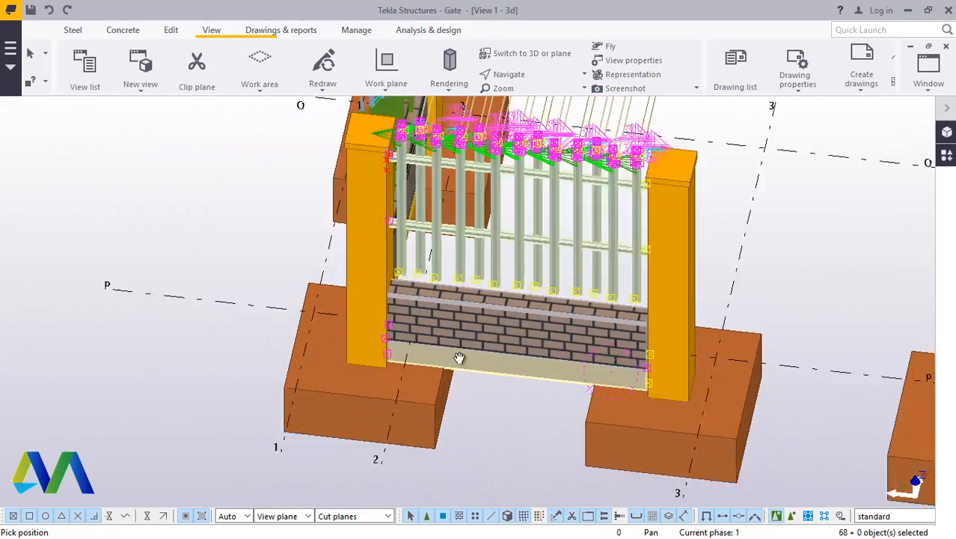
ctrl+middle_drag(567, 348, 621, 335)
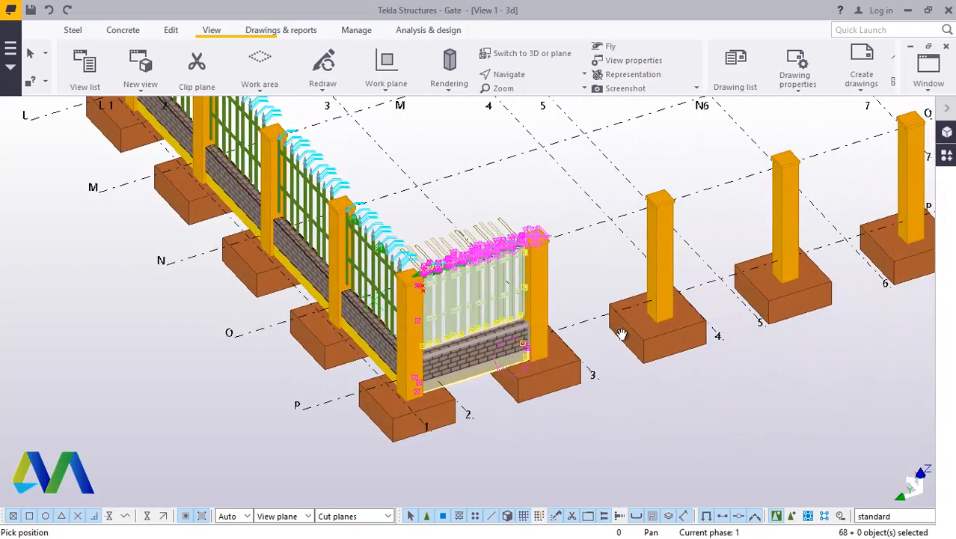
scroll(558, 385, up, 5)
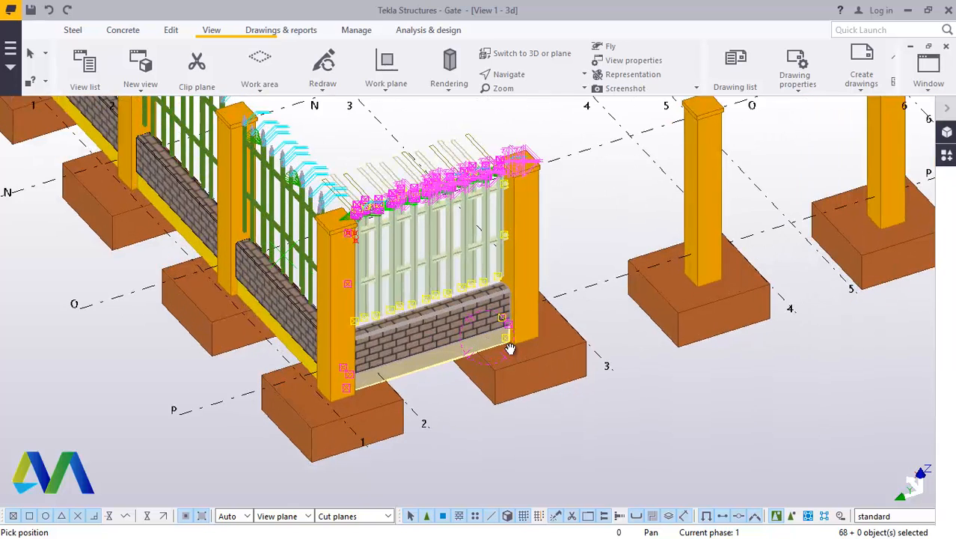
right_click(582, 427)
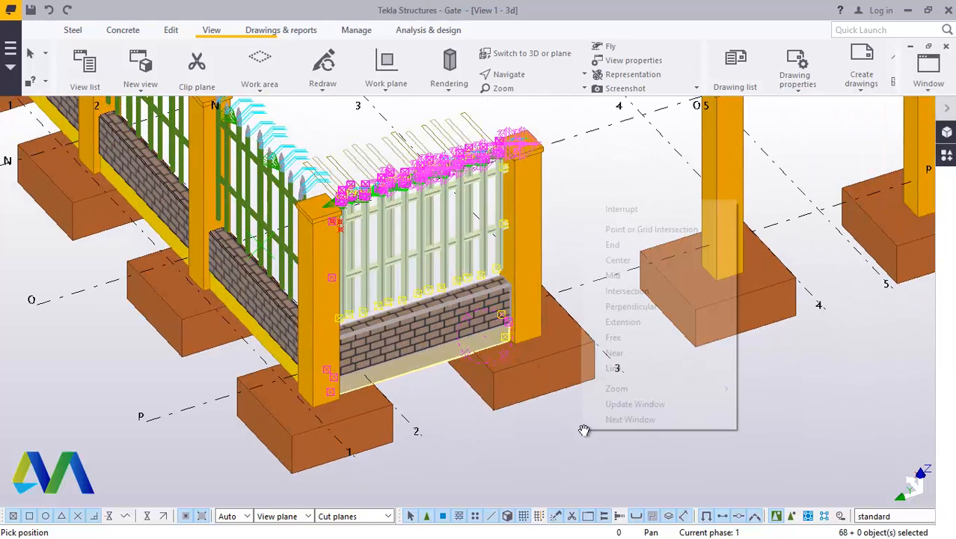
click(619, 209)
right_click(600, 178)
click(615, 186)
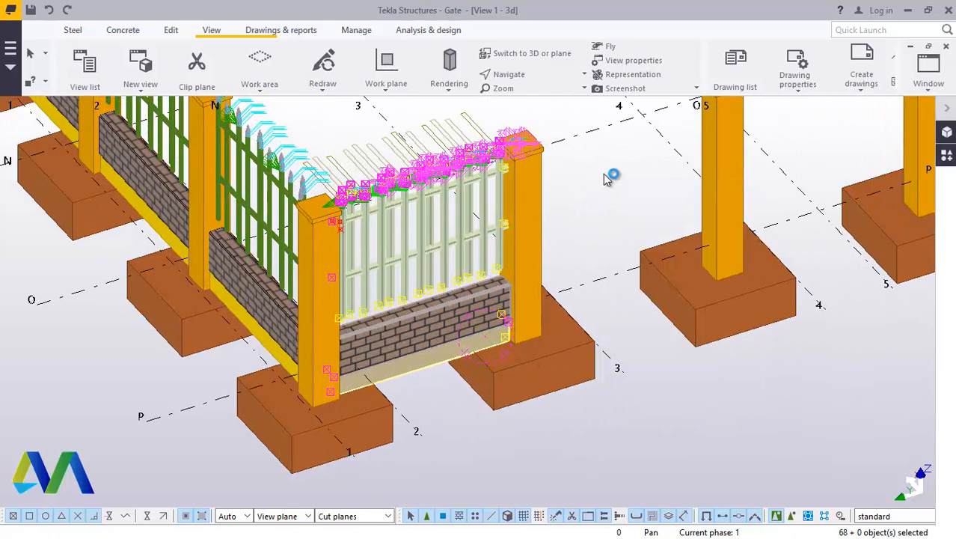
Step: Copy the selected fence panel linearly along the front pillars, with 16 copies at dX 0, dY -3000 and dZ 0
right_click(615, 177)
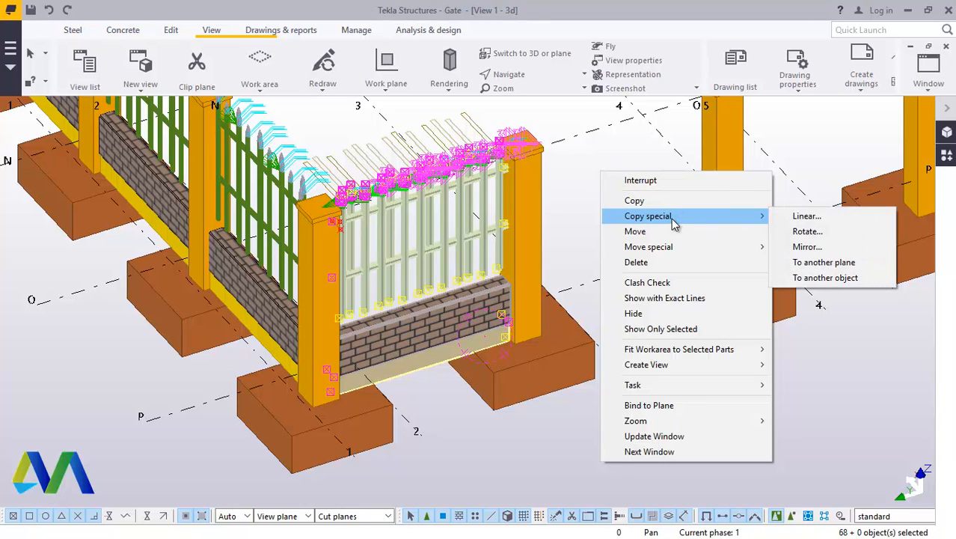
click(814, 218)
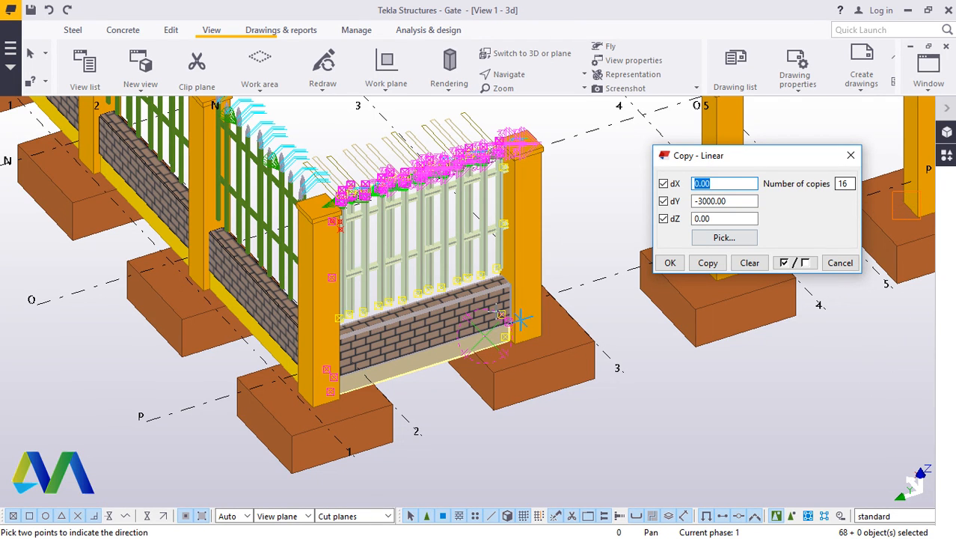
scroll(401, 394, down, 3)
scroll(200, 402, down, 2)
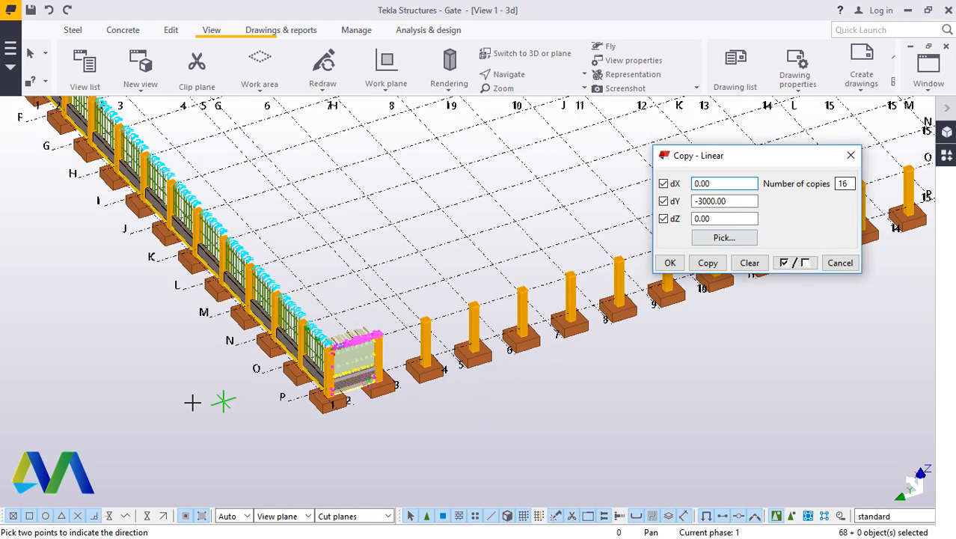
scroll(187, 397, down, 5)
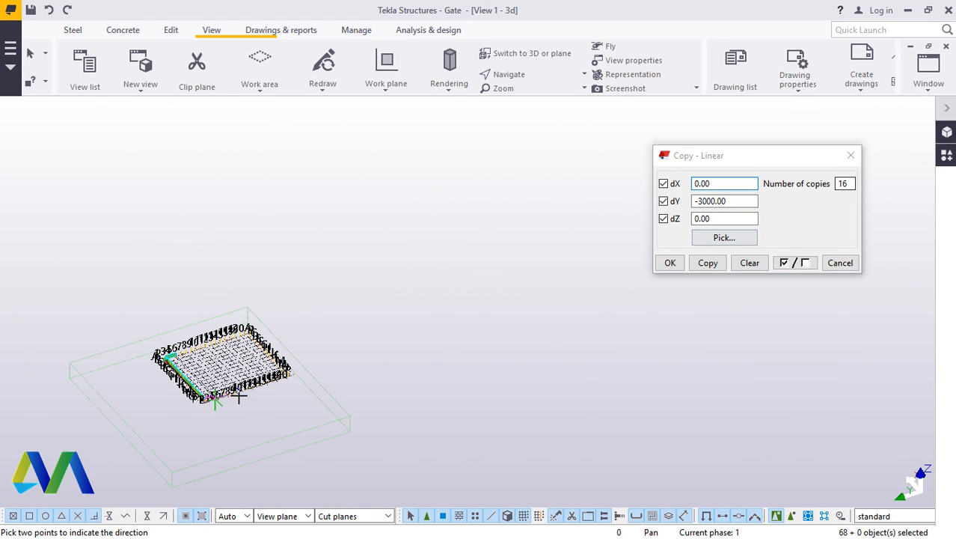
scroll(239, 394, up, 5)
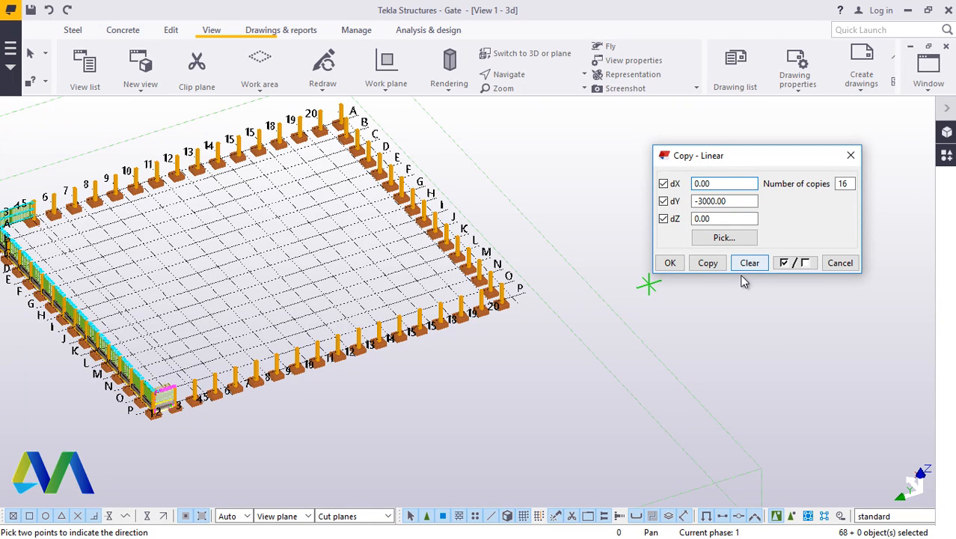
click(708, 263)
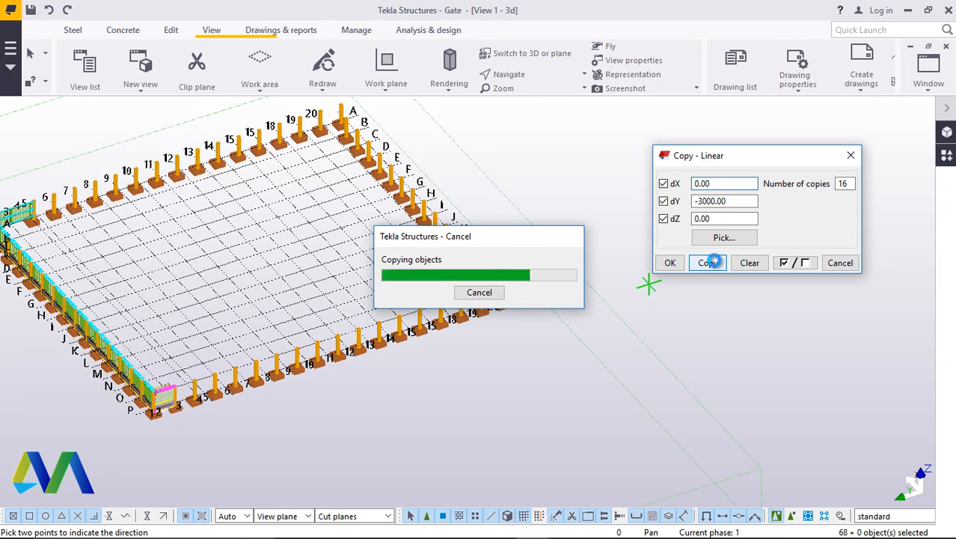
click(708, 263)
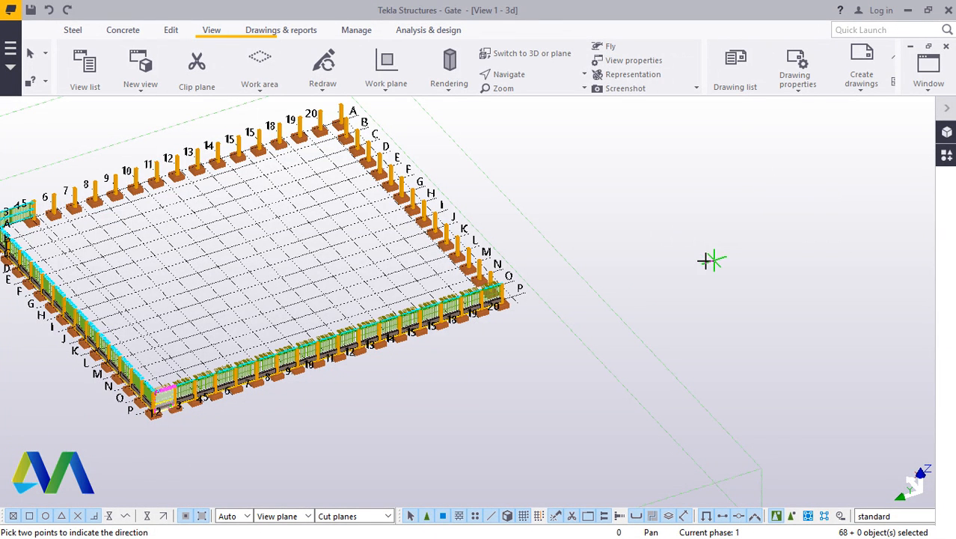
Step: Examine the copied fence panels between the front pillars up close and from several angles, and end the linear copy
scroll(202, 396, up, 5)
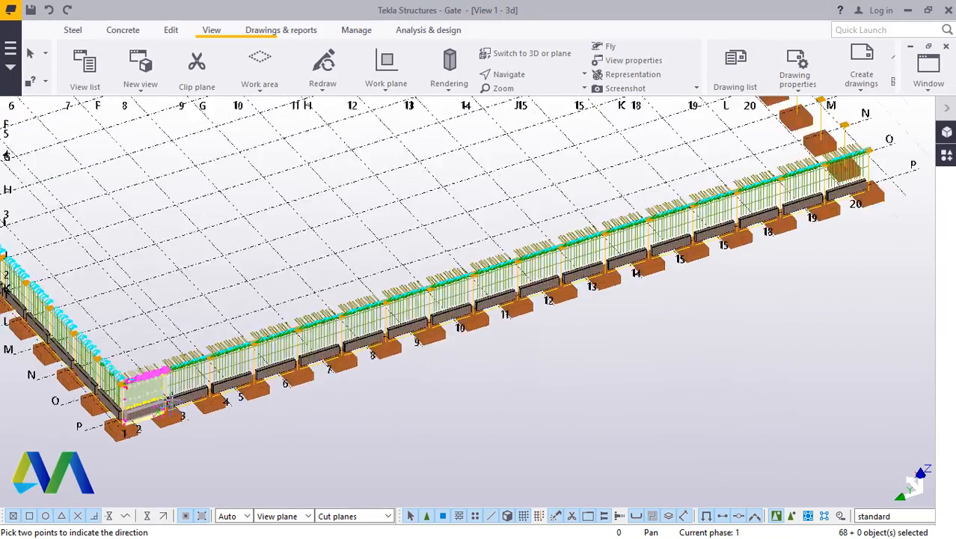
scroll(288, 351, up, 6)
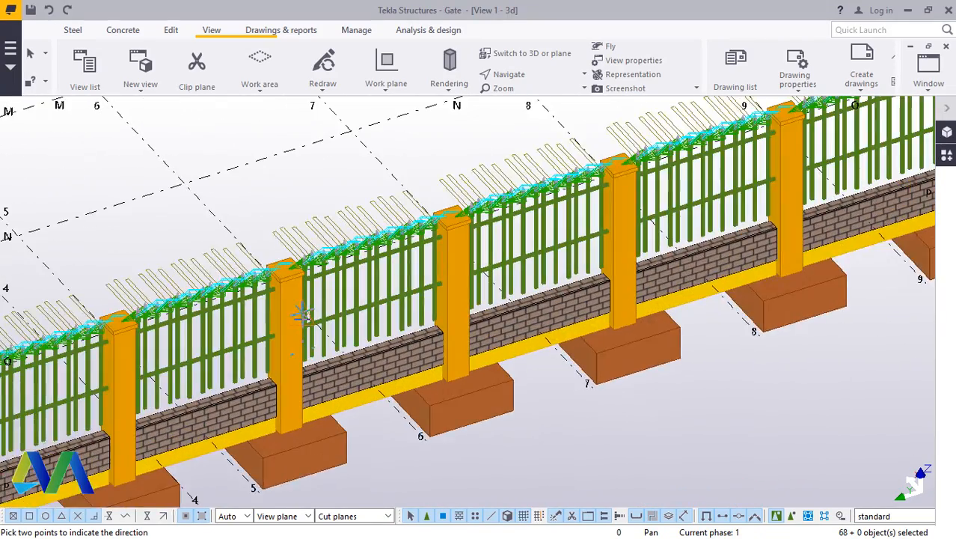
scroll(314, 288, up, 4)
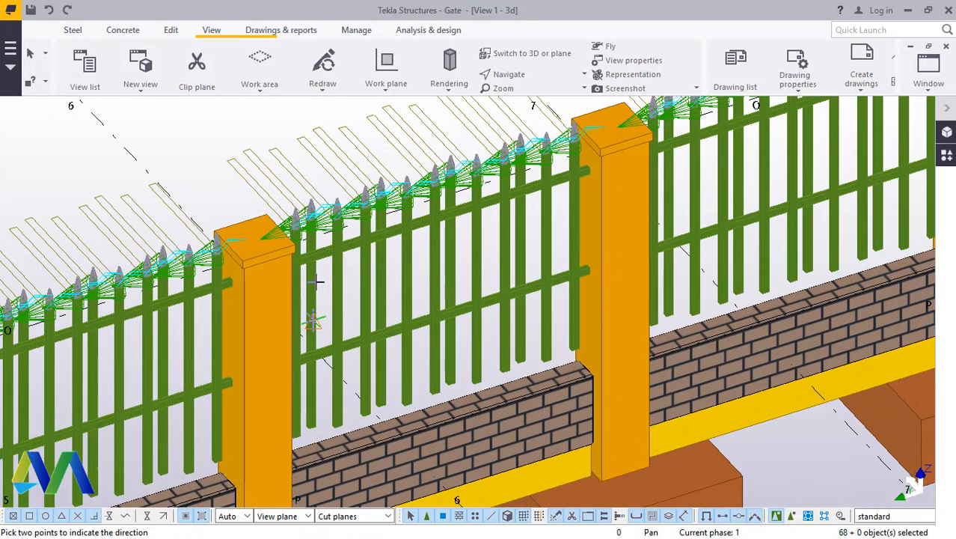
click(515, 76)
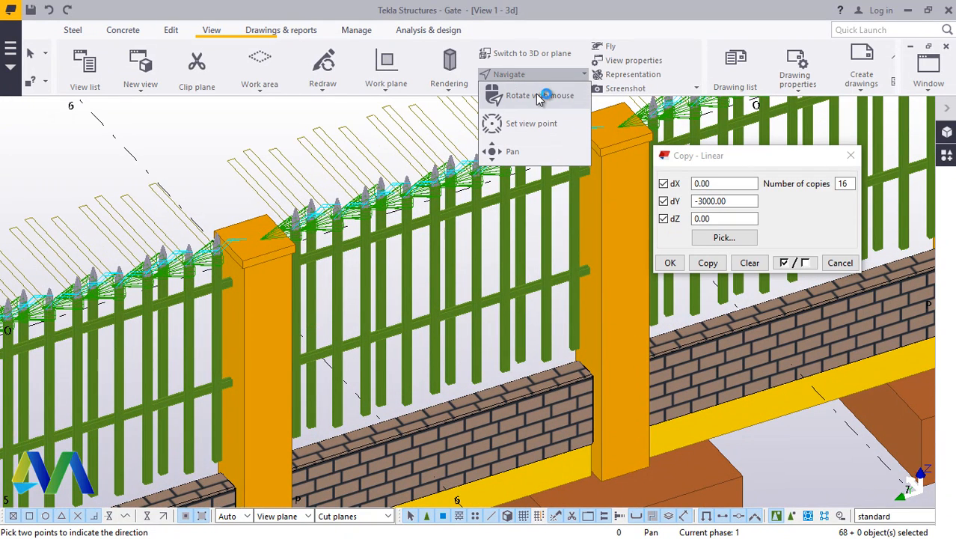
click(671, 263)
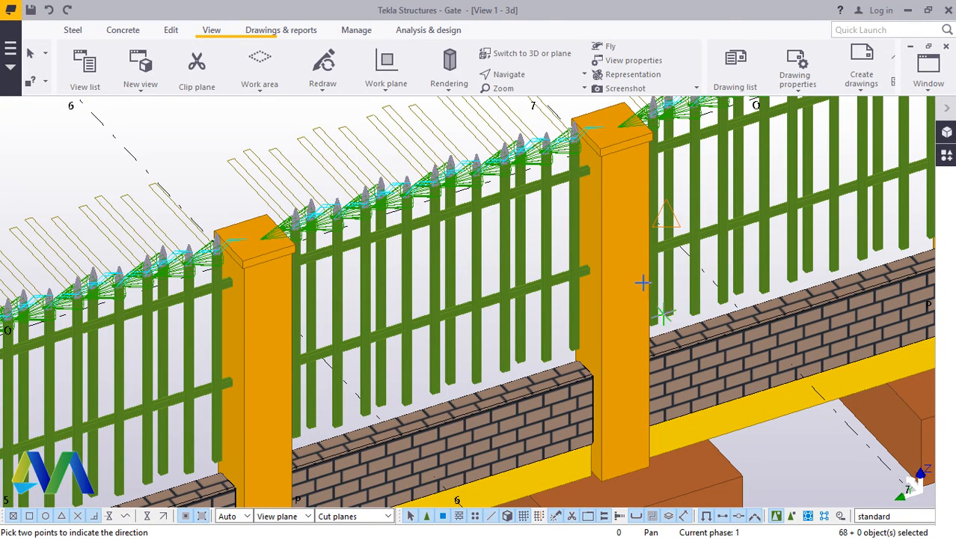
right_click(199, 135)
click(246, 147)
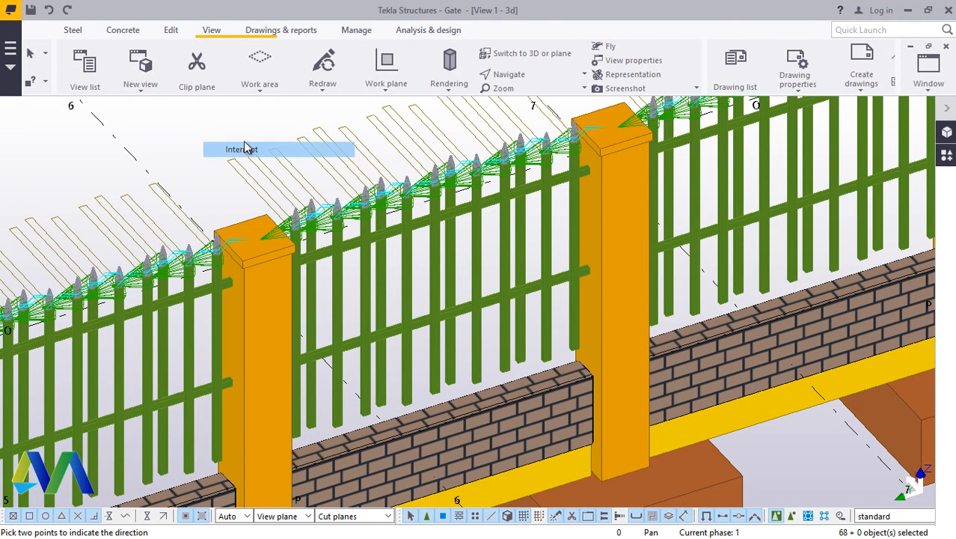
click(534, 78)
click(533, 96)
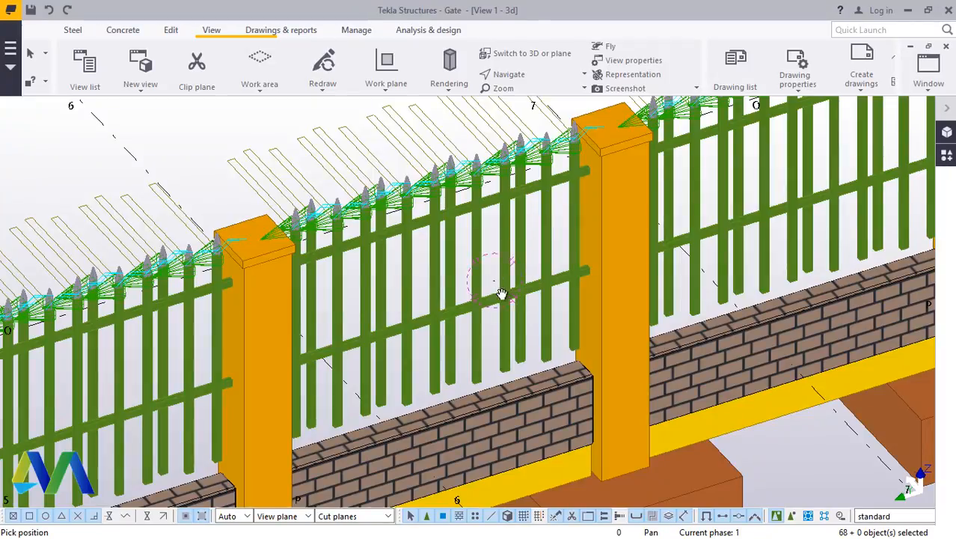
scroll(501, 293, down, 8)
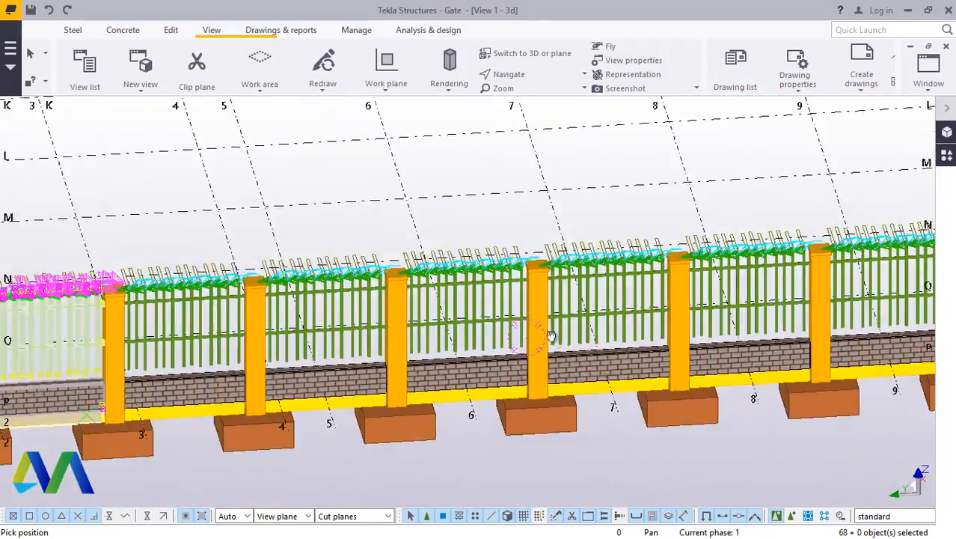
mouse_move(550, 336)
ctrl+middle_down()
mouse_move(475, 285)
mouse_move(436, 300)
mouse_move(457, 331)
mouse_move(596, 297)
mouse_move(586, 393)
ctrl+middle_up()
scroll(586, 439, up, 5)
right_click(606, 439)
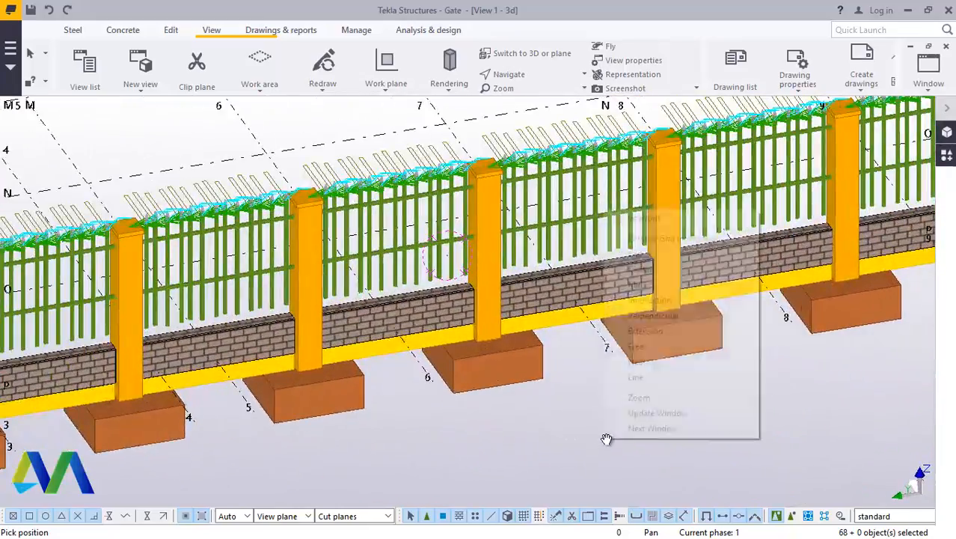
click(636, 218)
Step: Clear the fence panel selection and refresh the view to remove the temporary lines
right_click(580, 455)
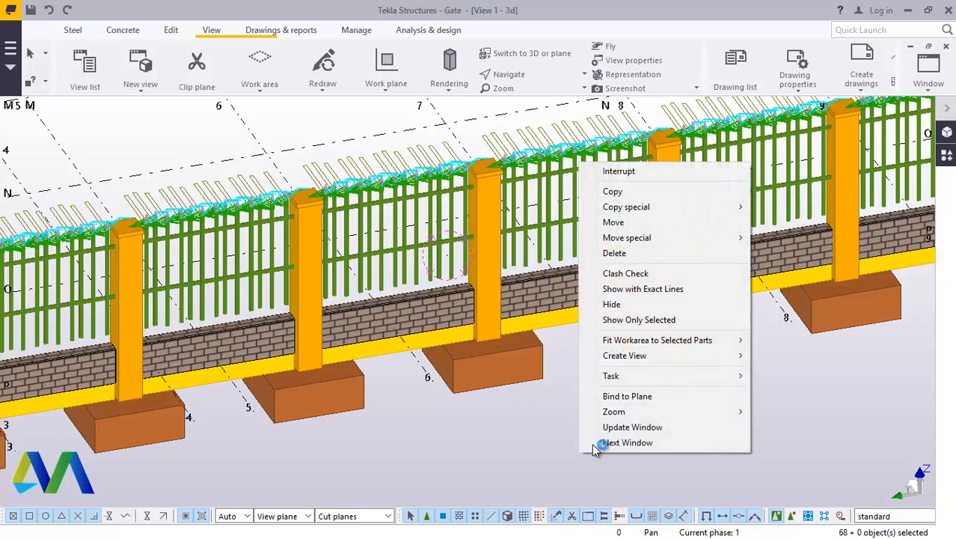
click(540, 447)
right_click(543, 447)
click(589, 350)
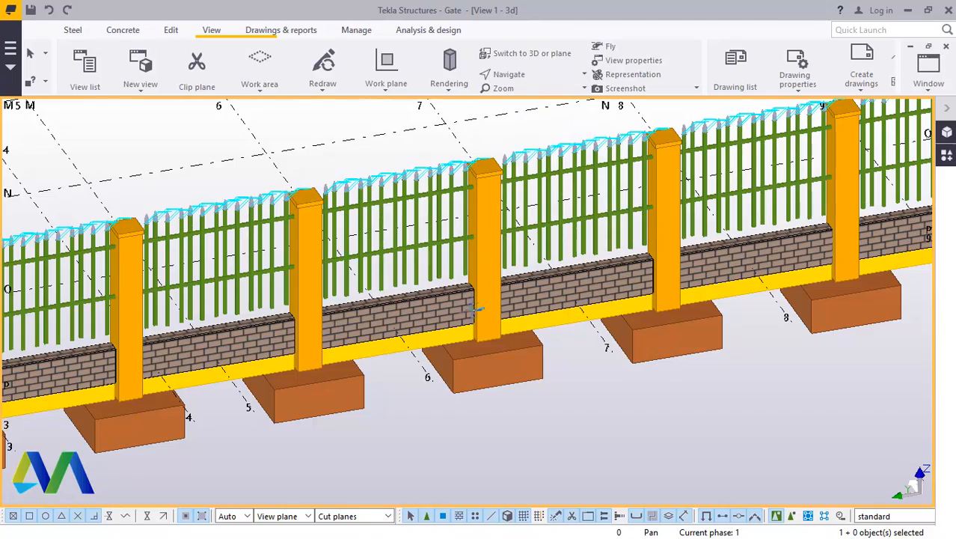
Step: Examine both completed fence sides and the corner where they meet, including the rails and pickets of the bays next to it
ctrl+middle_drag(492, 327, 582, 299)
scroll(582, 299, down, 3)
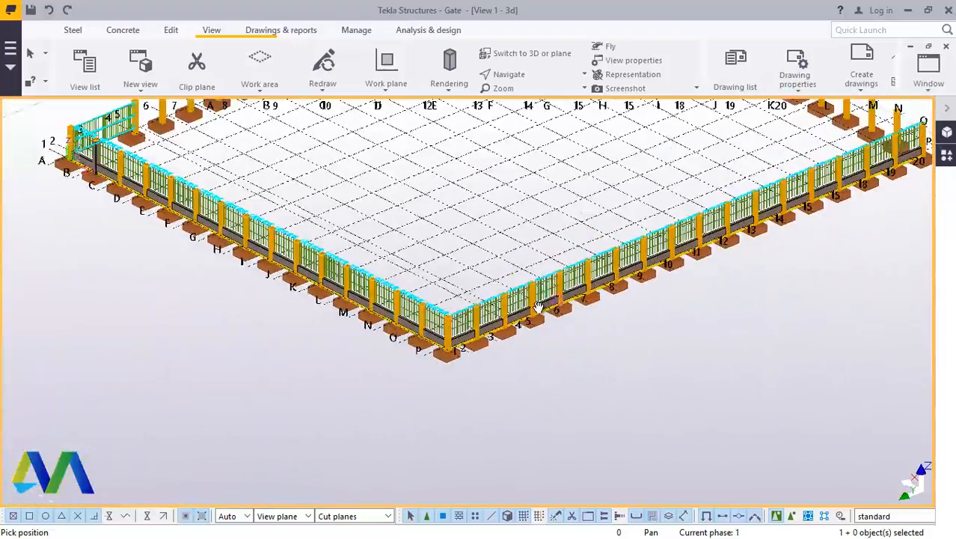
ctrl+middle_drag(428, 307, 517, 399)
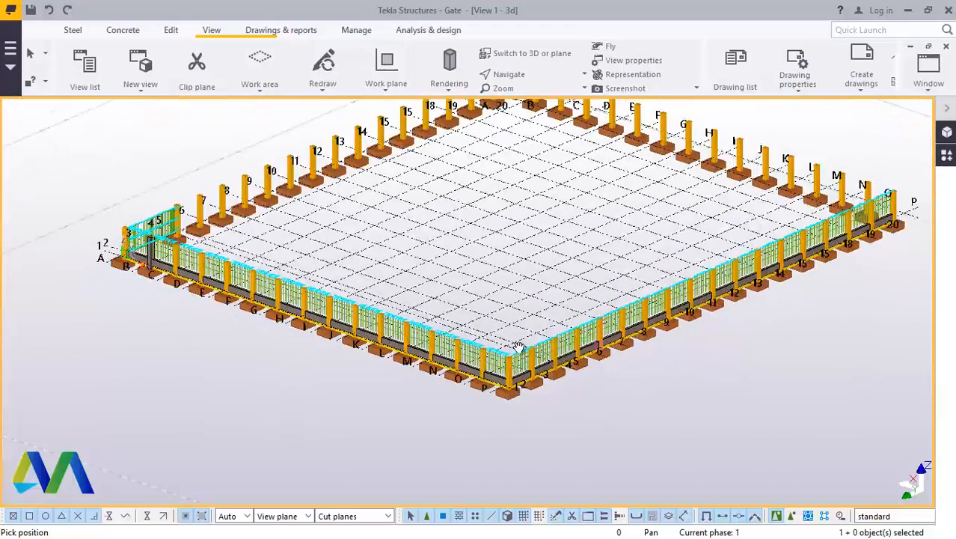
scroll(519, 348, up, 8)
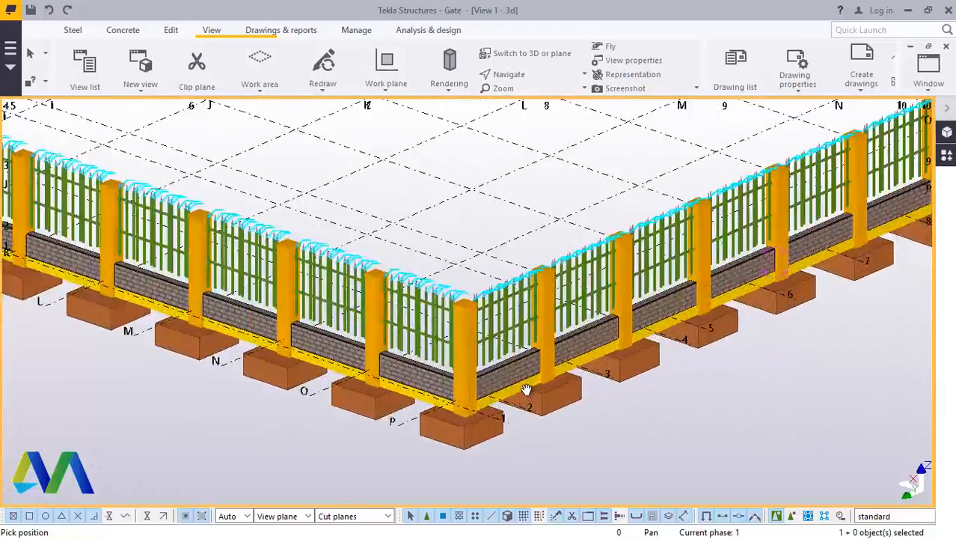
scroll(526, 390, up, 5)
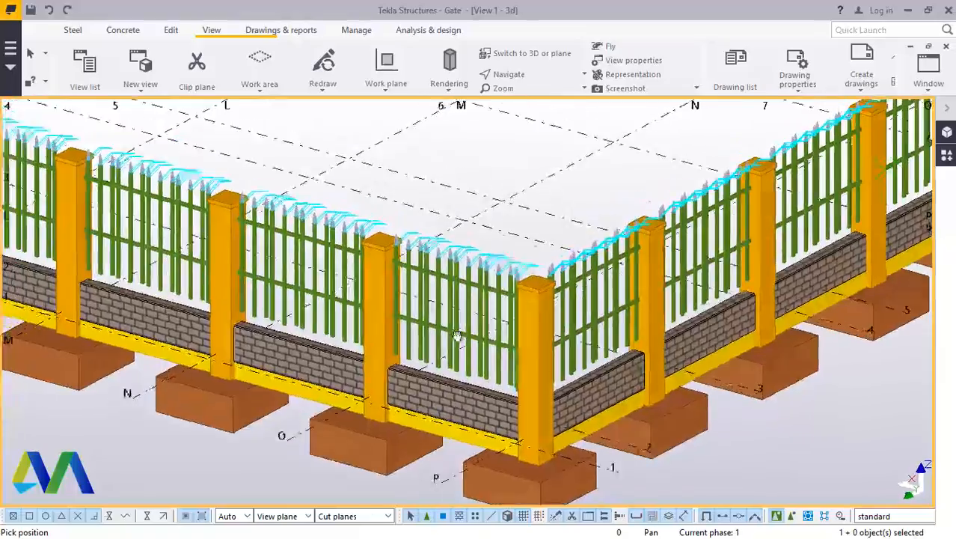
scroll(457, 336, down, 6)
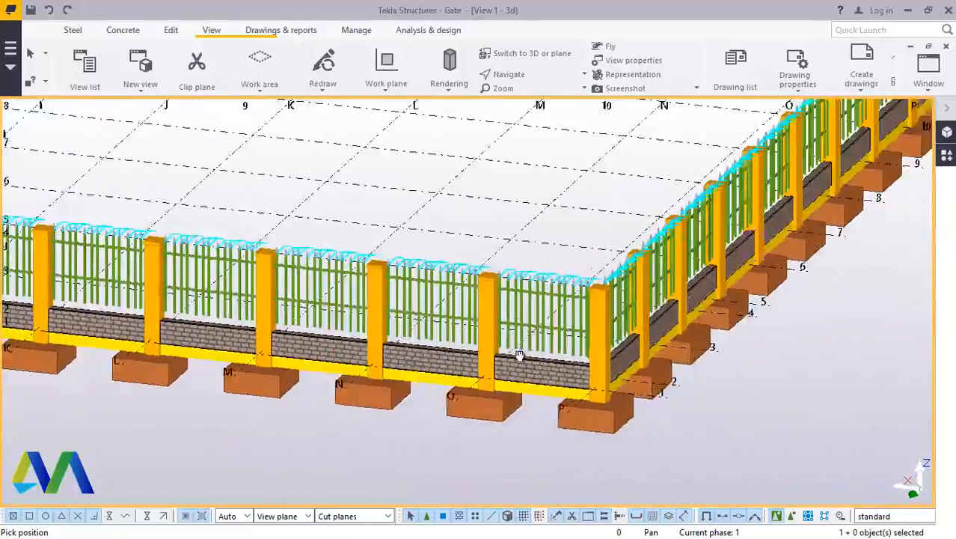
mouse_move(519, 355)
ctrl+middle_down()
mouse_move(535, 346)
mouse_move(529, 339)
ctrl+middle_up()
scroll(611, 340, up, 2)
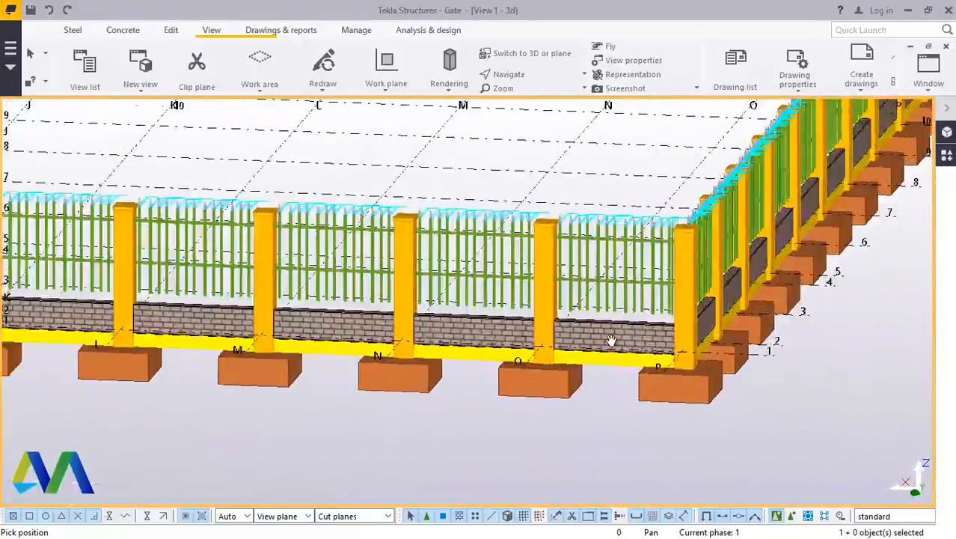
scroll(612, 340, up, 4)
scroll(641, 331, down, 3)
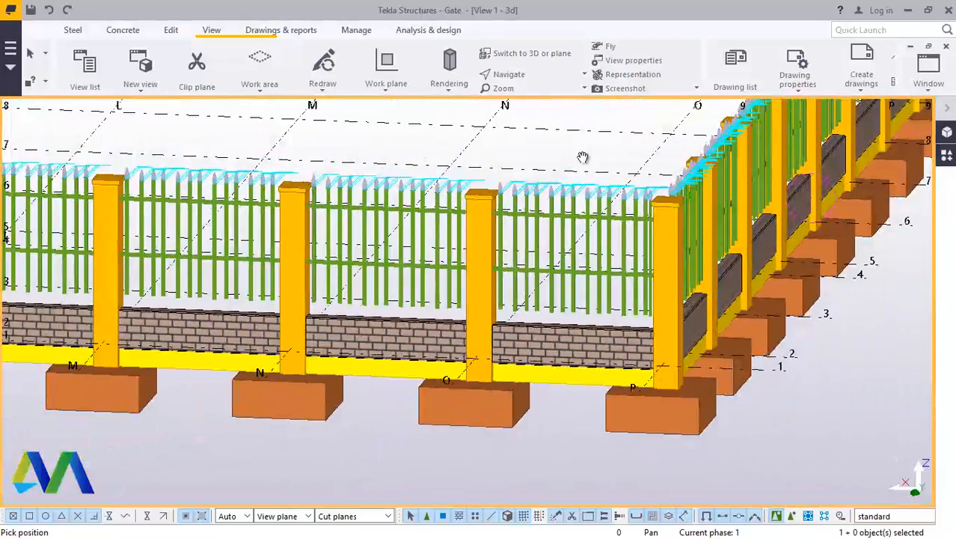
right_click(576, 139)
click(598, 150)
scroll(599, 166, up, 3)
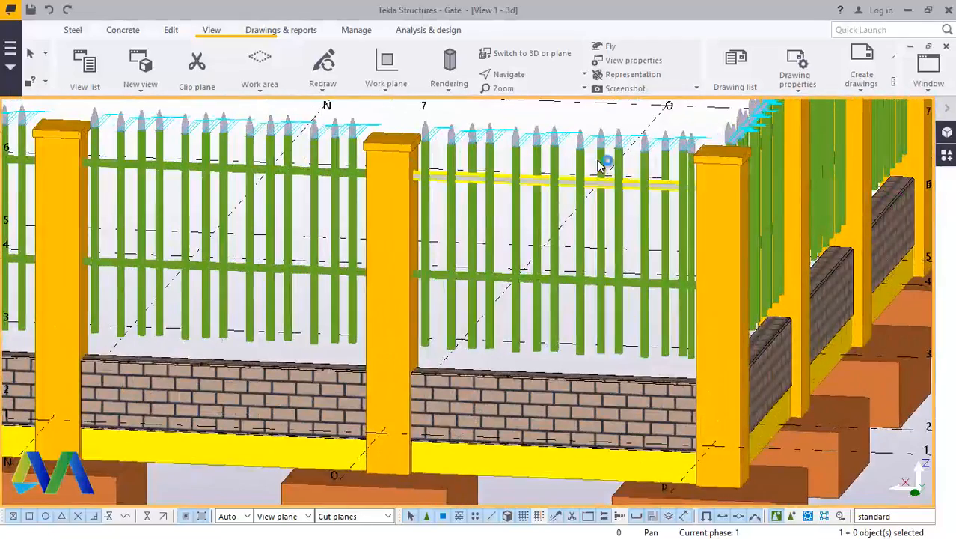
drag(504, 381, 563, 228)
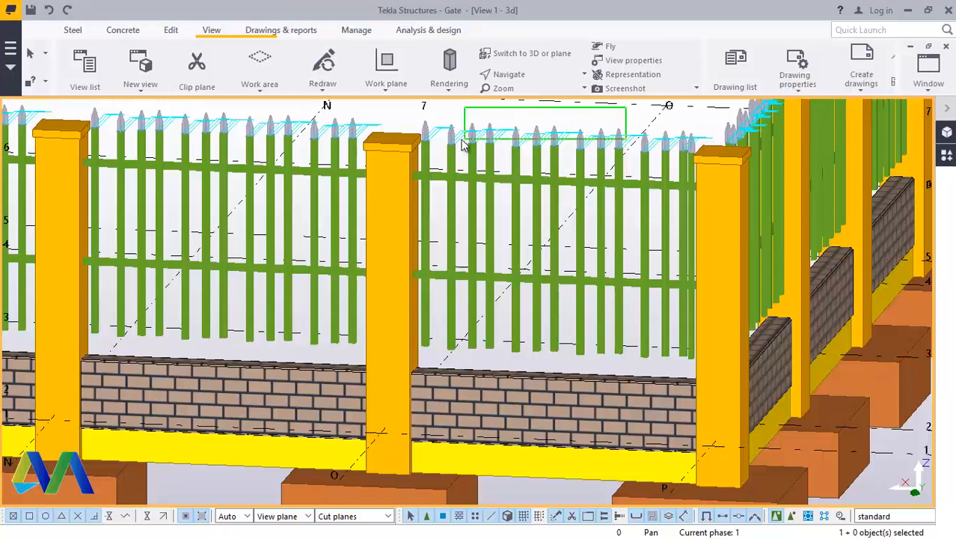
drag(425, 159, 428, 160)
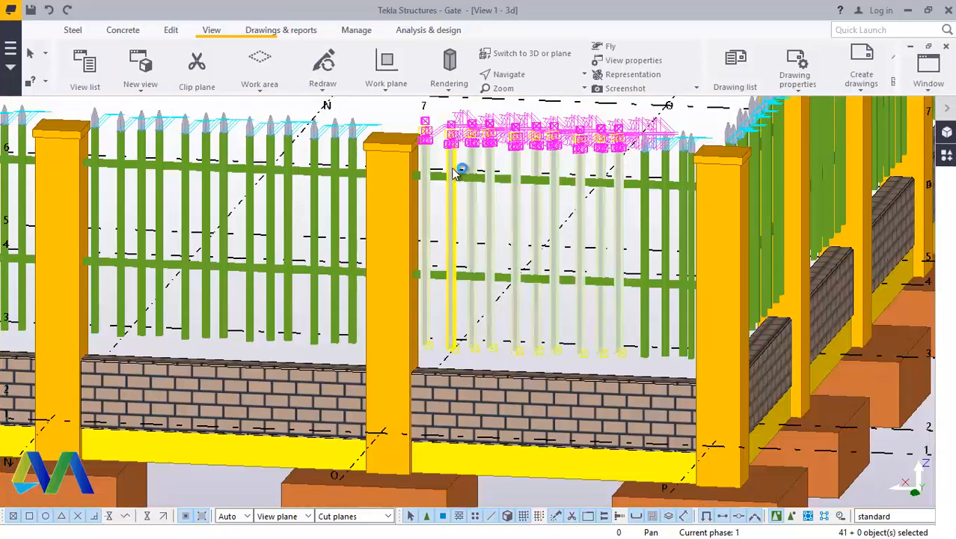
scroll(711, 143, up, 5)
scroll(711, 143, up, 2)
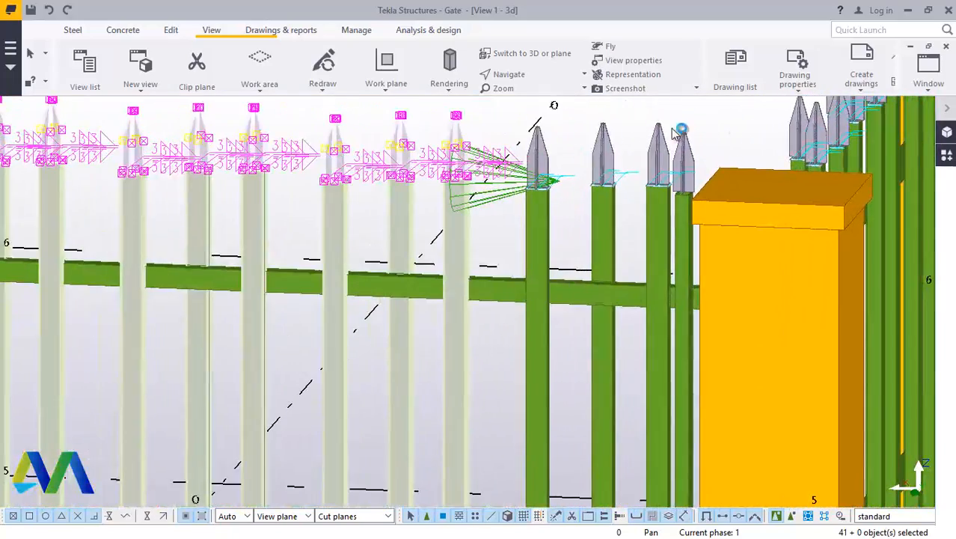
drag(518, 142, 527, 142)
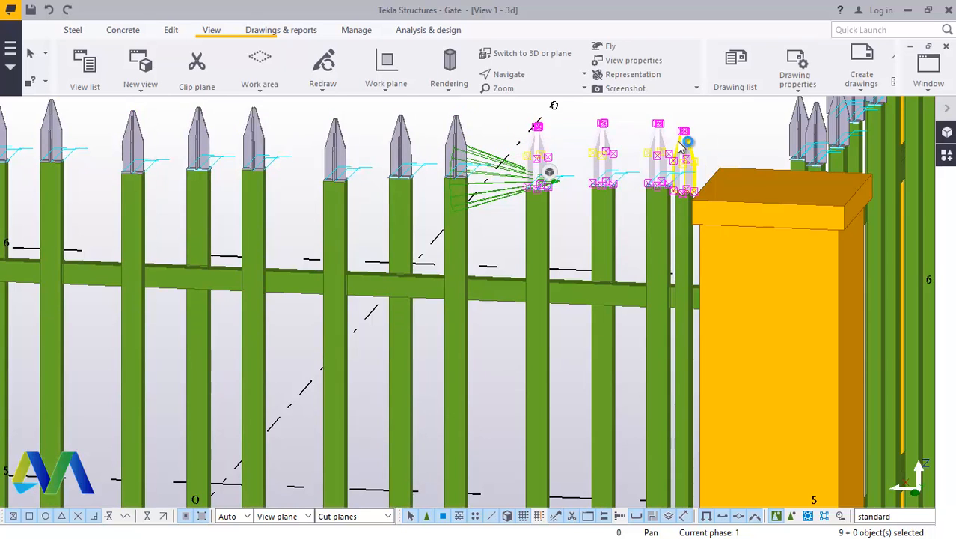
scroll(676, 148, down, 2)
Step: Select all the pickets and their pointed tips in the fence bay between the pillars at grids O and P
drag(697, 117, 105, 143)
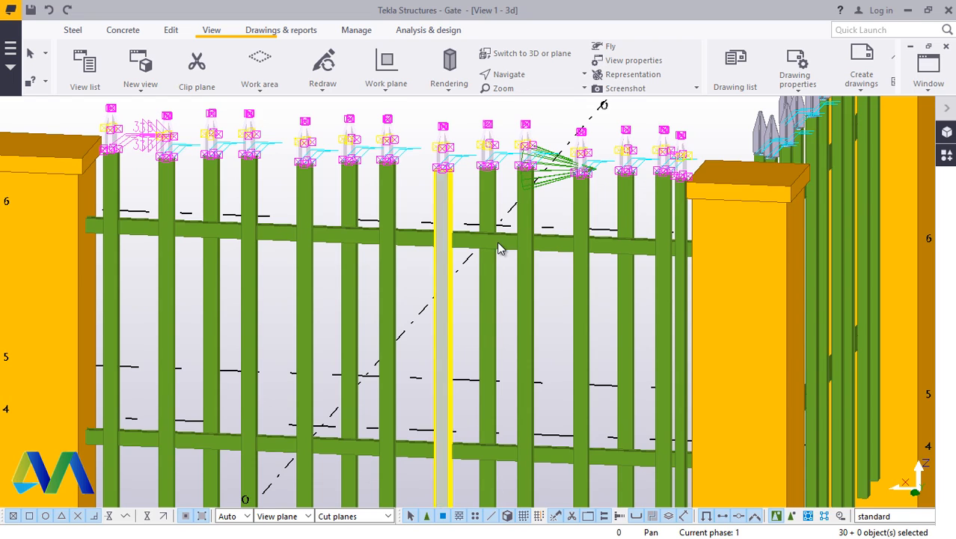
scroll(497, 241, up, 1)
shift+drag(624, 315, 21, 284)
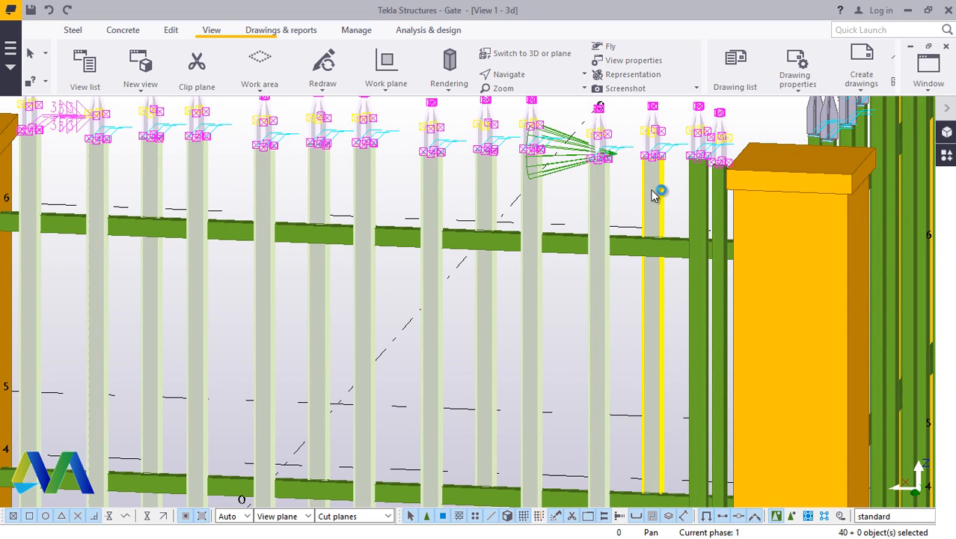
shift+click(720, 224)
scroll(732, 217, up, 1)
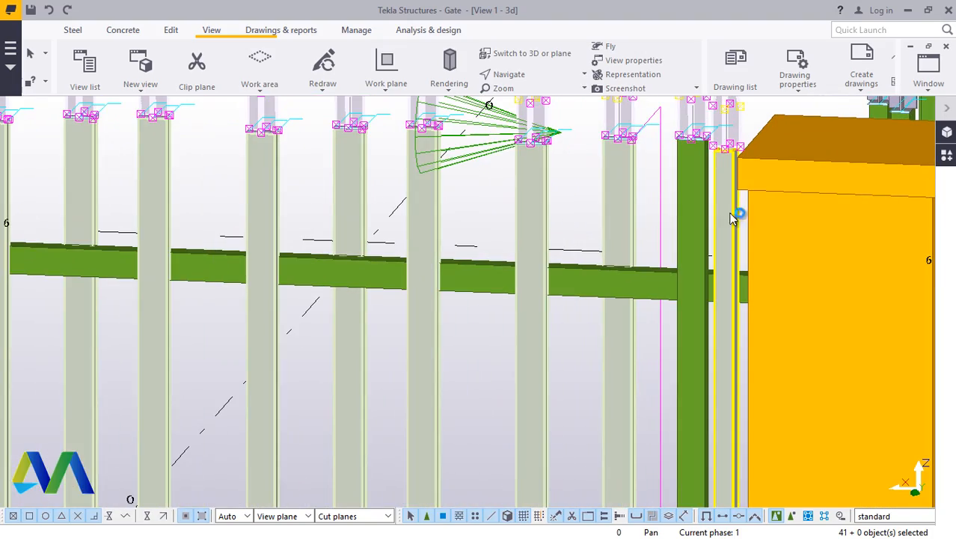
shift+click(694, 185)
Step: Add the bay's two horizontal rails, the brick wall and the beam beneath it to the selection
scroll(449, 196, down, 5)
scroll(451, 193, up, 3)
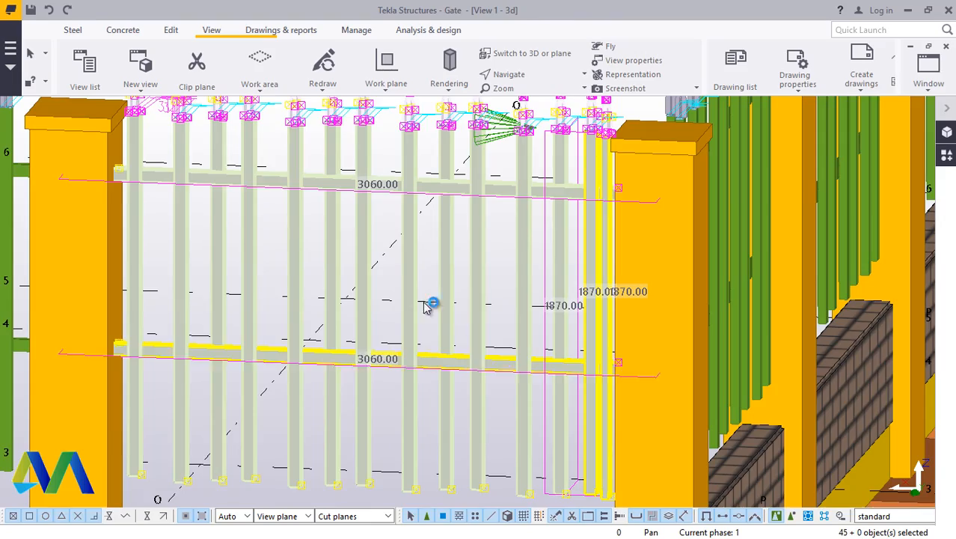
scroll(426, 307, down, 5)
scroll(389, 441, up, 5)
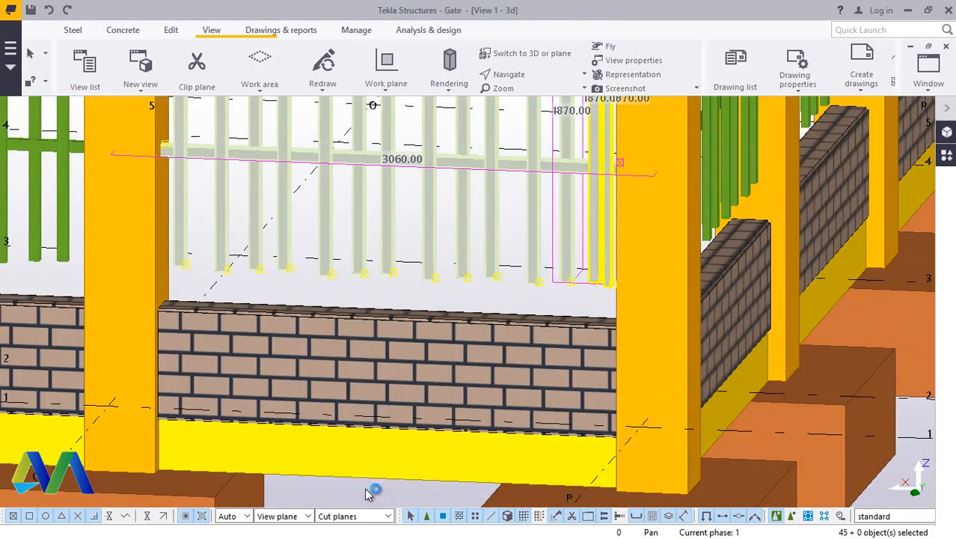
shift+click(303, 318)
scroll(320, 312, down, 5)
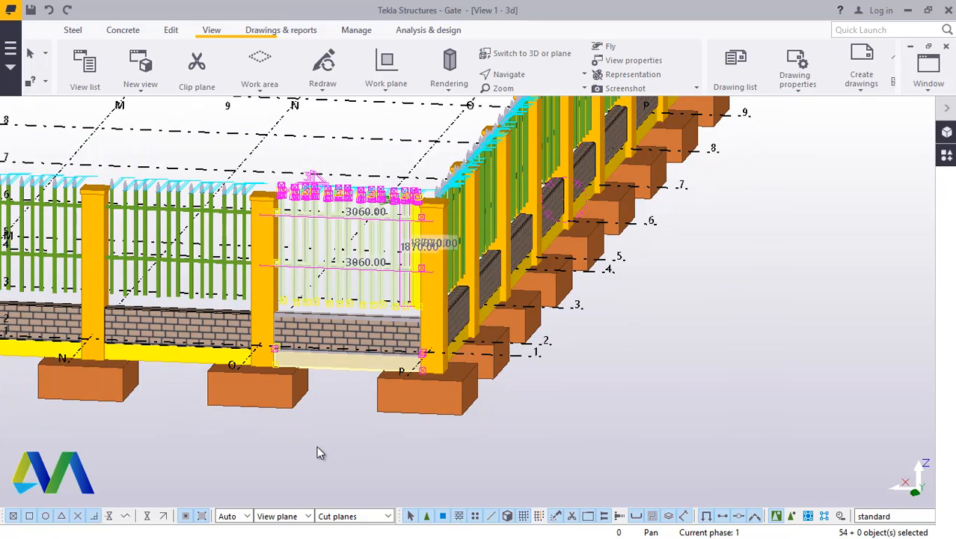
right_click(317, 452)
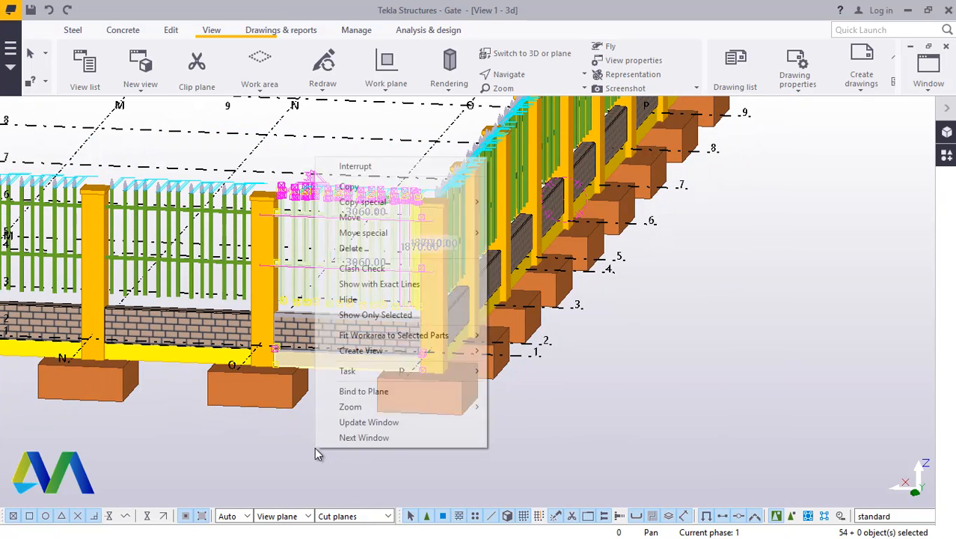
click(363, 188)
scroll(485, 339, up, 5)
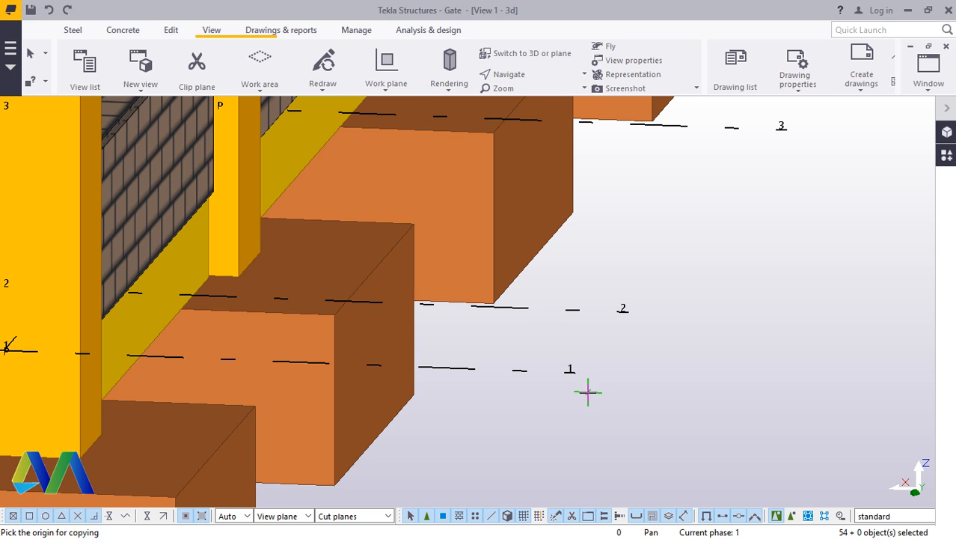
scroll(588, 392, down, 2)
scroll(571, 393, down, 6)
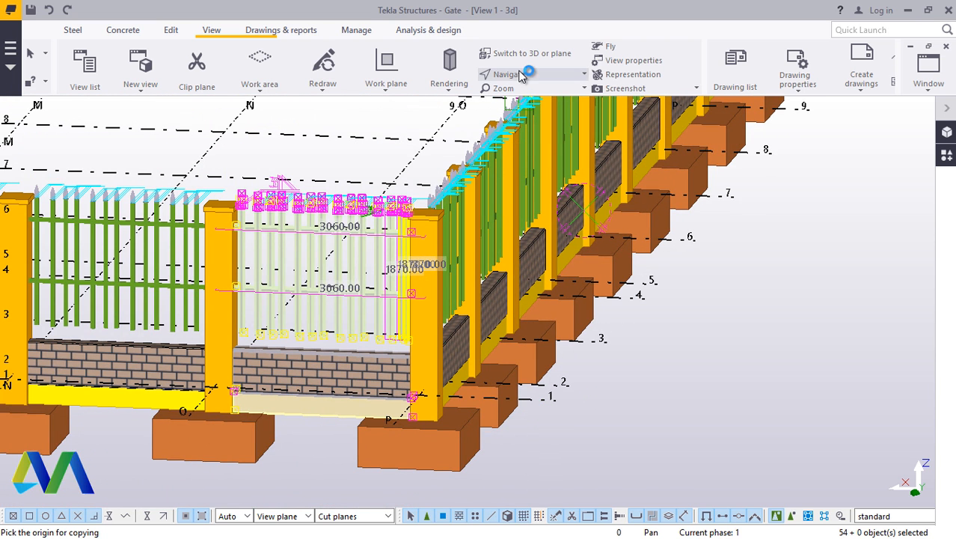
Step: Set a new view point at the corner pillar on grid P and end the command
click(521, 75)
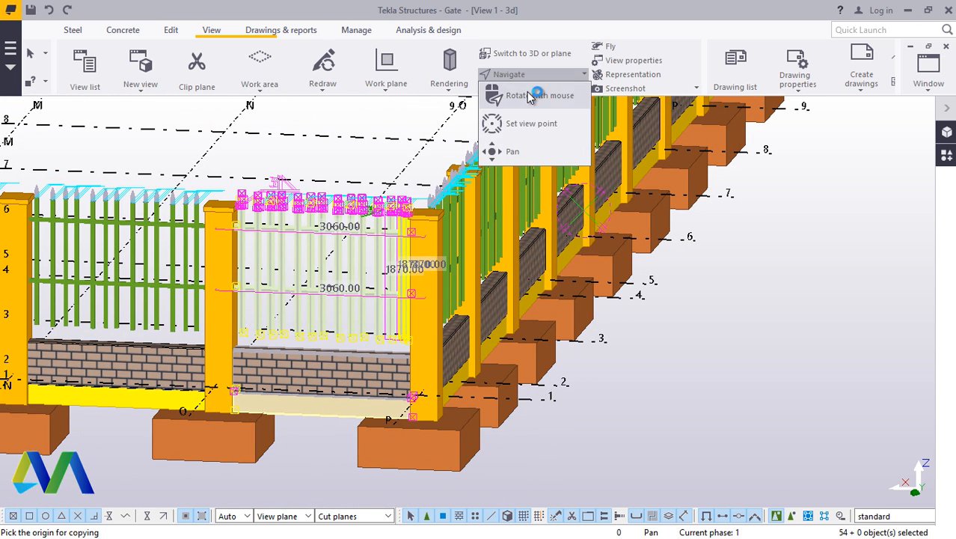
click(532, 122)
ctrl+middle_drag(433, 237, 401, 324)
scroll(472, 358, up, 3)
right_click(707, 269)
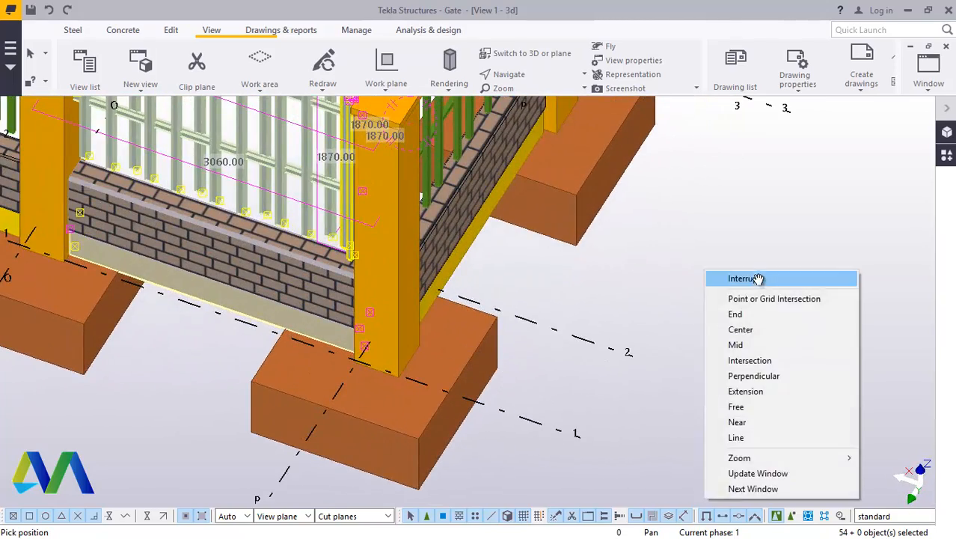
click(758, 275)
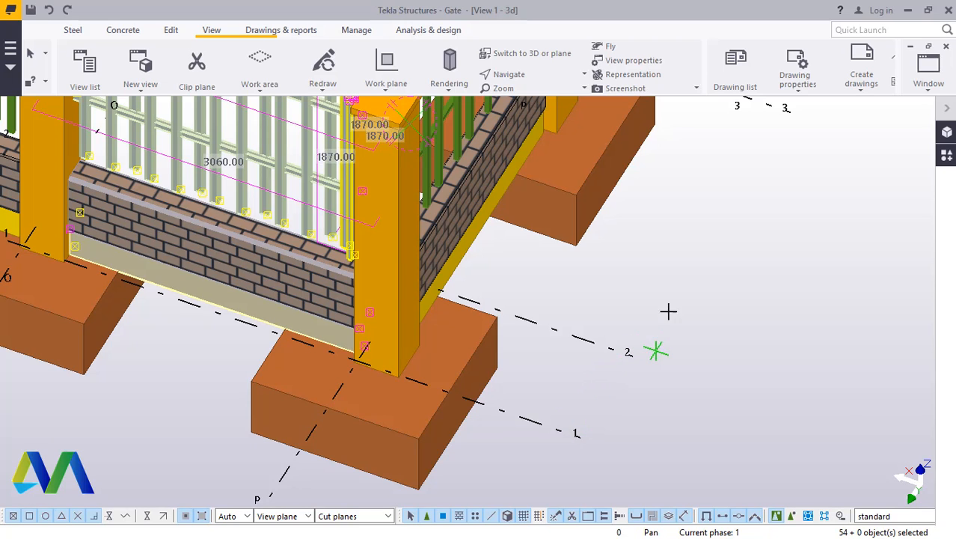
right_click(680, 243)
click(707, 254)
Step: Create one divided point on the line between the outer ends of grid lines 1 and 2
click(171, 31)
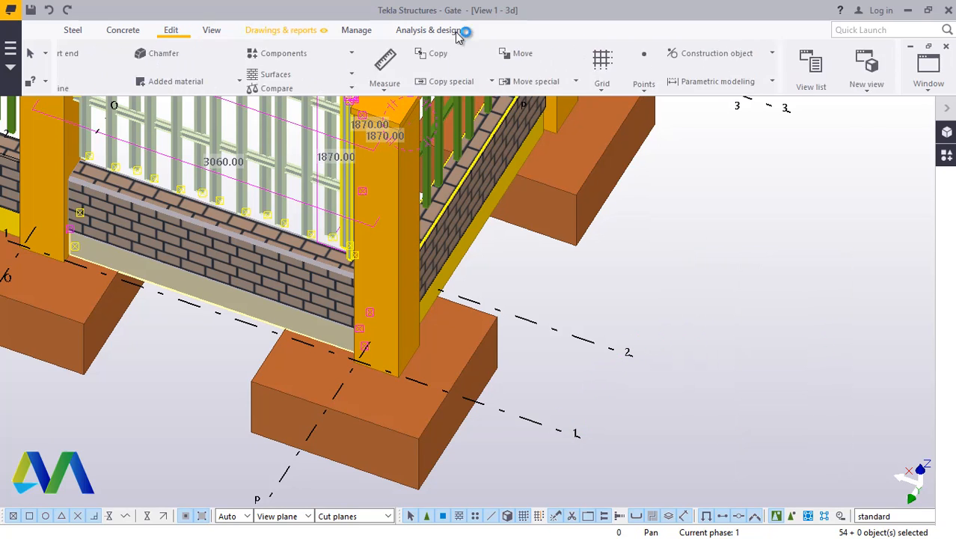
click(795, 83)
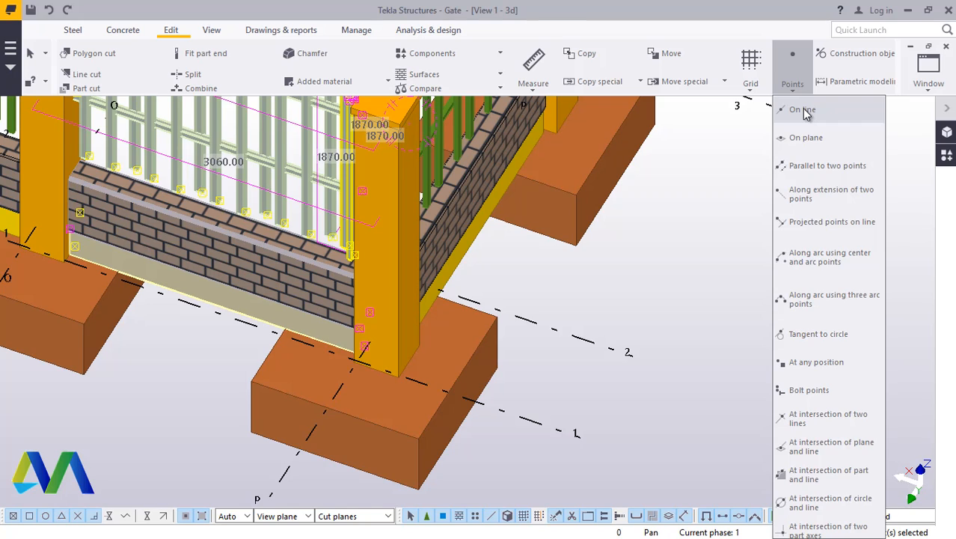
click(802, 110)
click(580, 437)
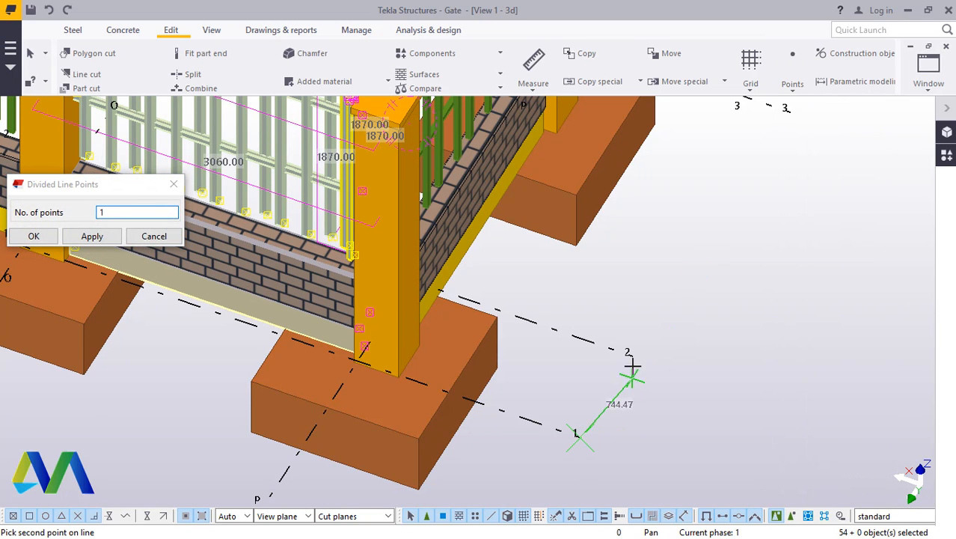
right_click(689, 238)
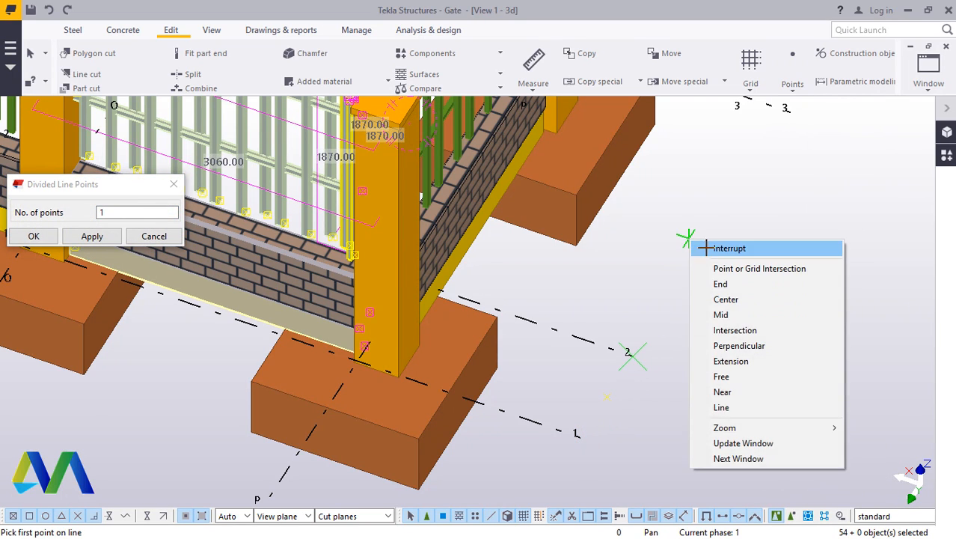
click(719, 250)
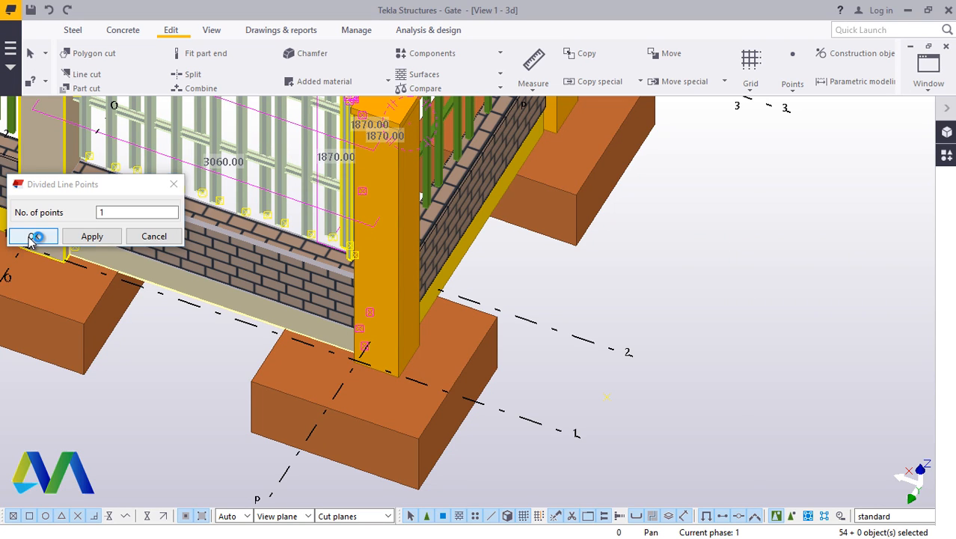
right_click(706, 245)
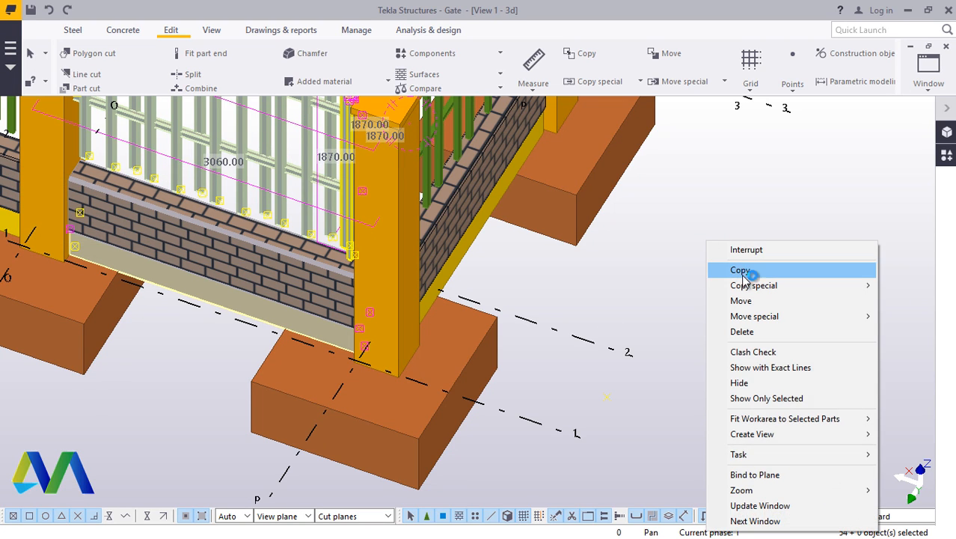
click(743, 273)
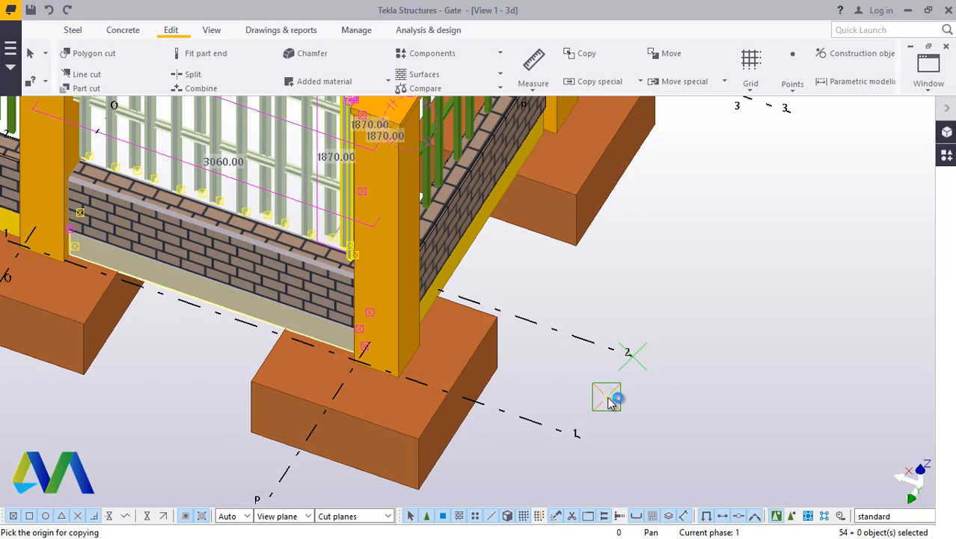
scroll(447, 429, down, 10)
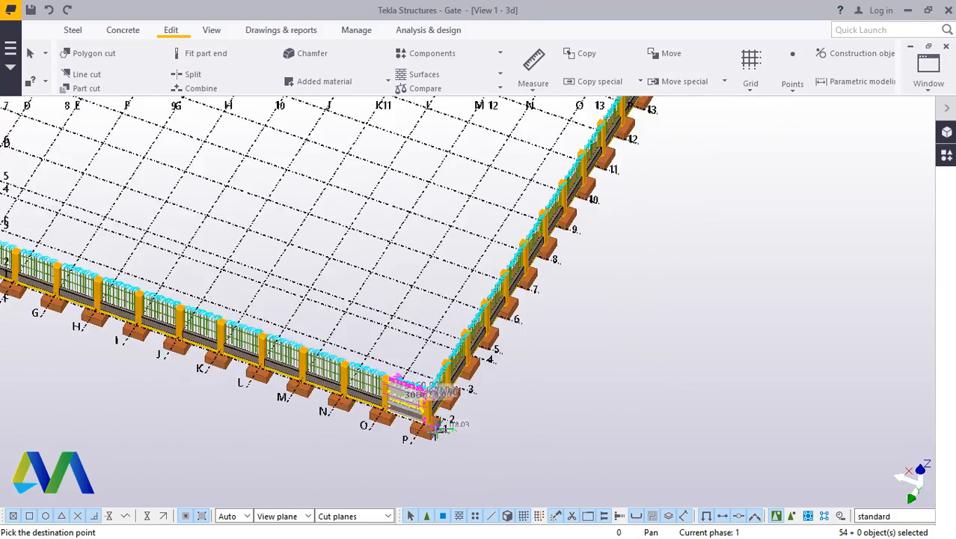
scroll(447, 423, down, 4)
scroll(497, 386, down, 3)
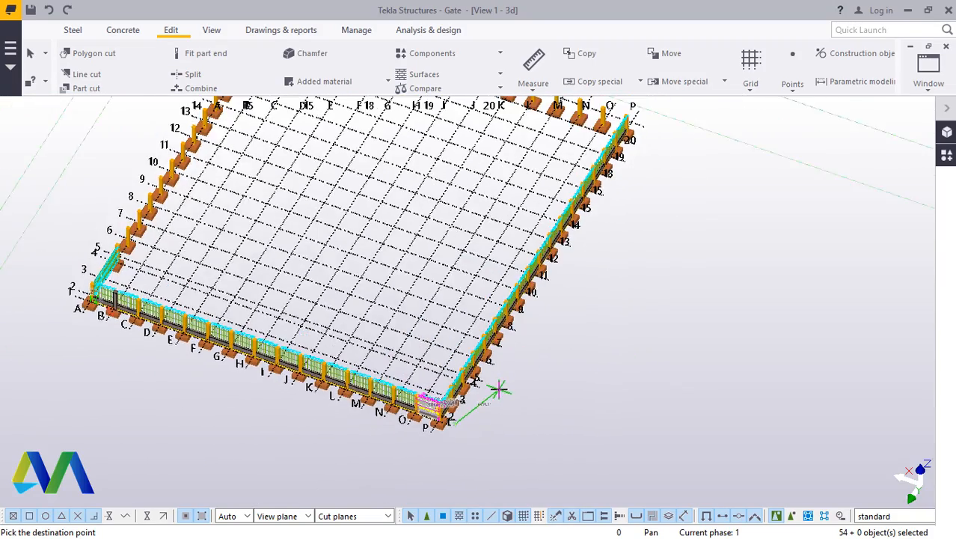
scroll(630, 145, up, 8)
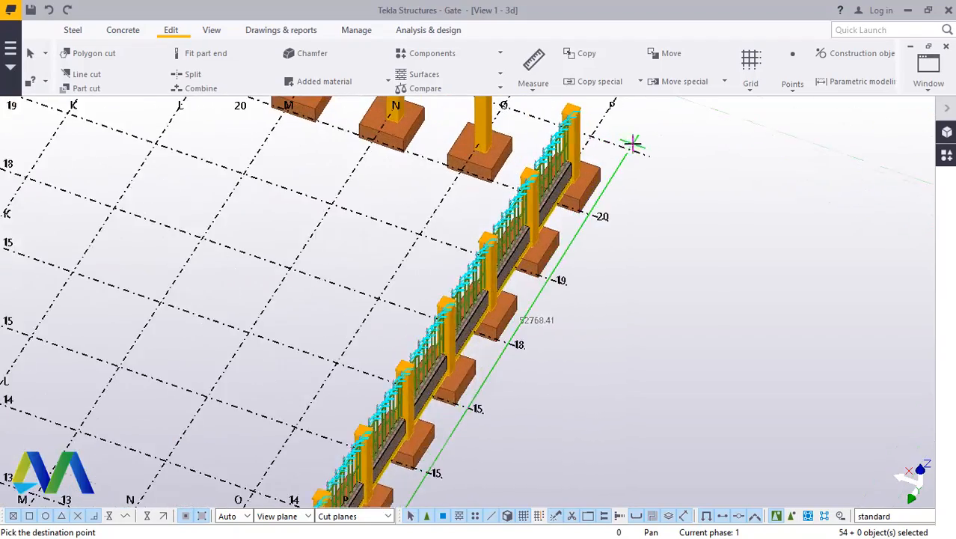
scroll(633, 142, up, 4)
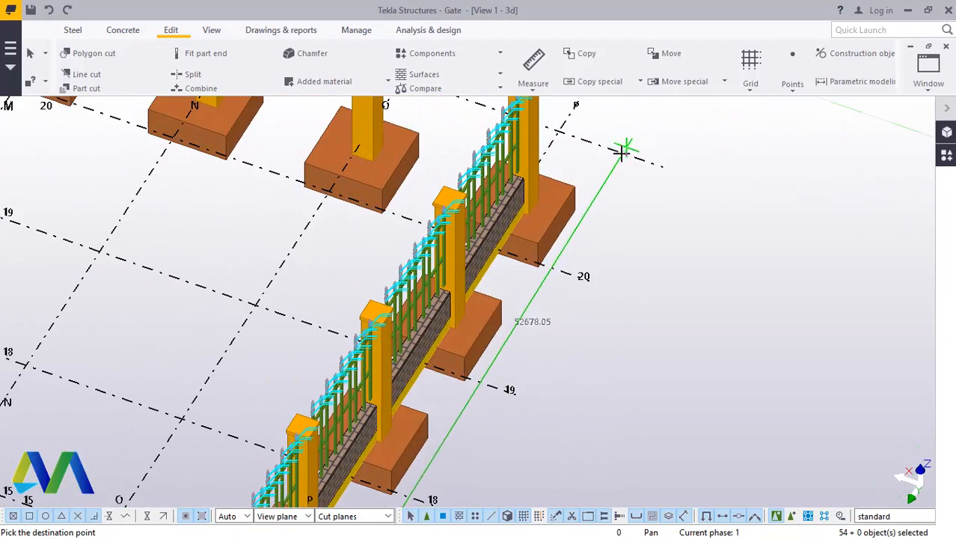
right_click(687, 202)
click(711, 213)
Step: Create one divided point on the line between the outer ends of grid line 20 and the last grid line beyond it
scroll(649, 221, up, 3)
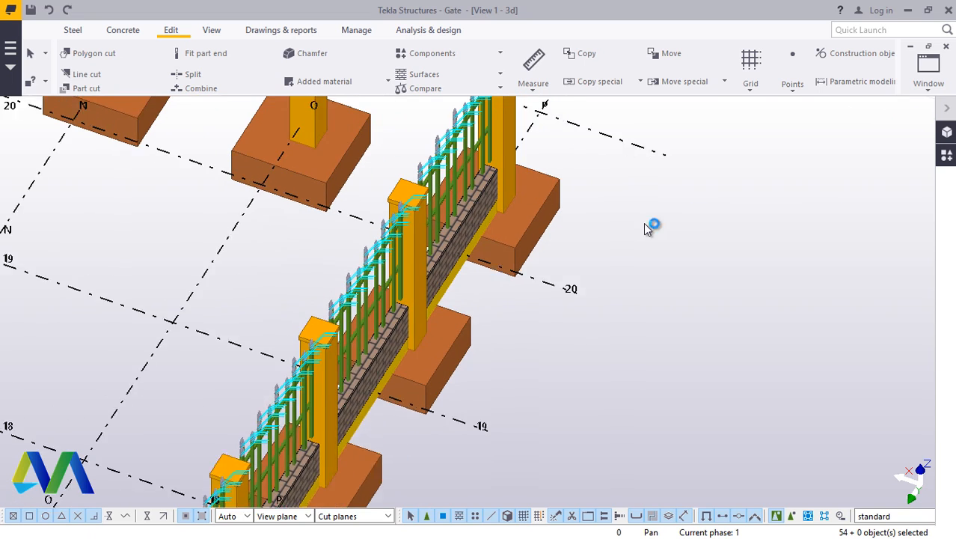
click(792, 92)
click(796, 105)
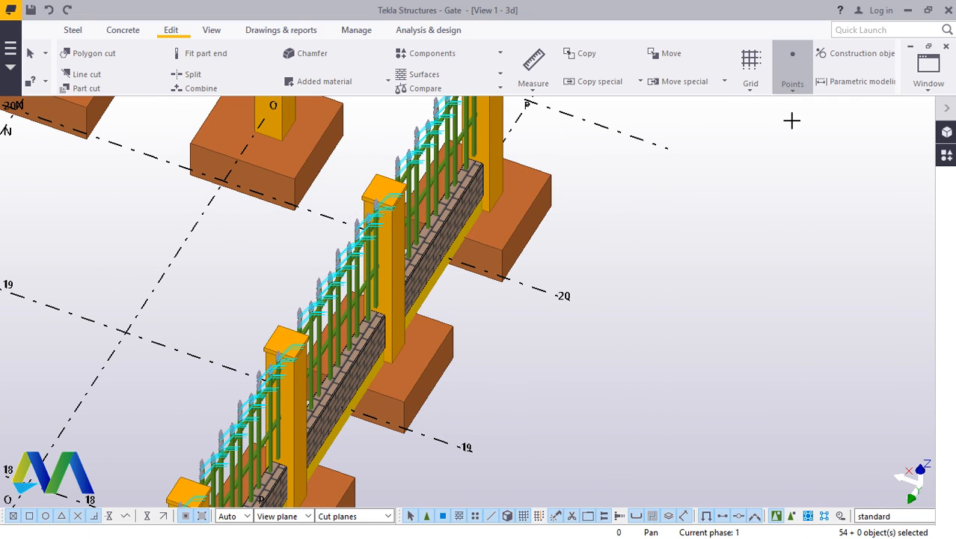
click(572, 300)
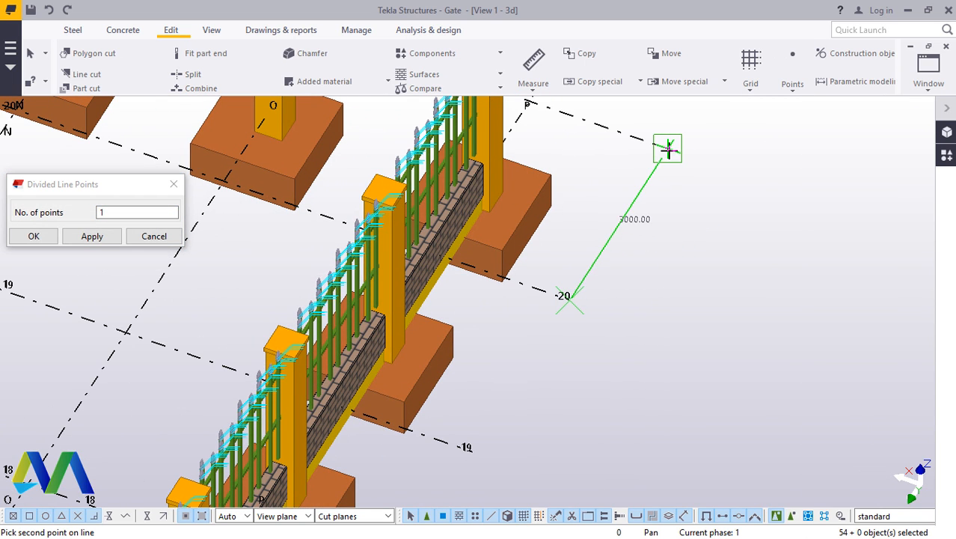
right_click(732, 135)
click(735, 145)
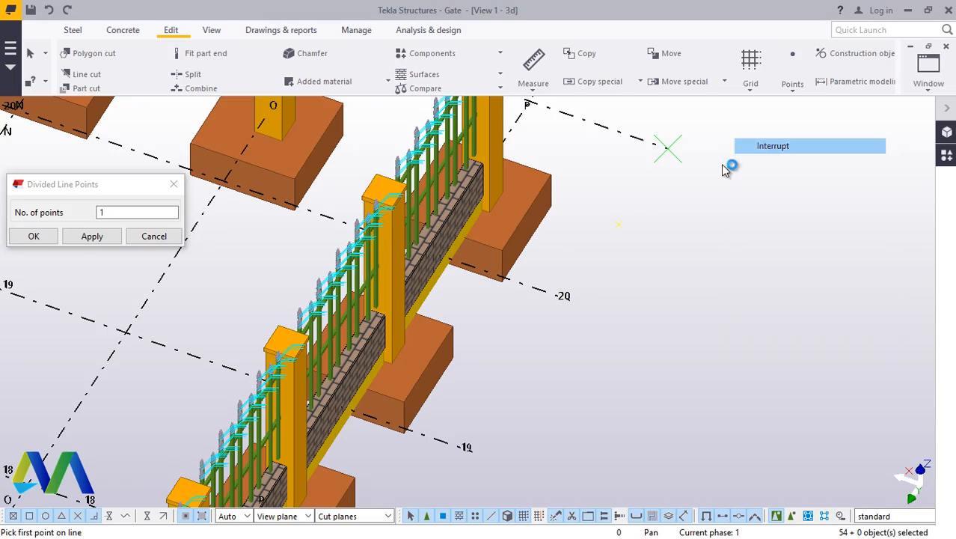
Step: Copy the selected bay from the divided point near grid lines 1 and 2 to the divided point beyond grid line 20, and close the divided points settings
scroll(636, 226, up, 3)
scroll(614, 202, down, 10)
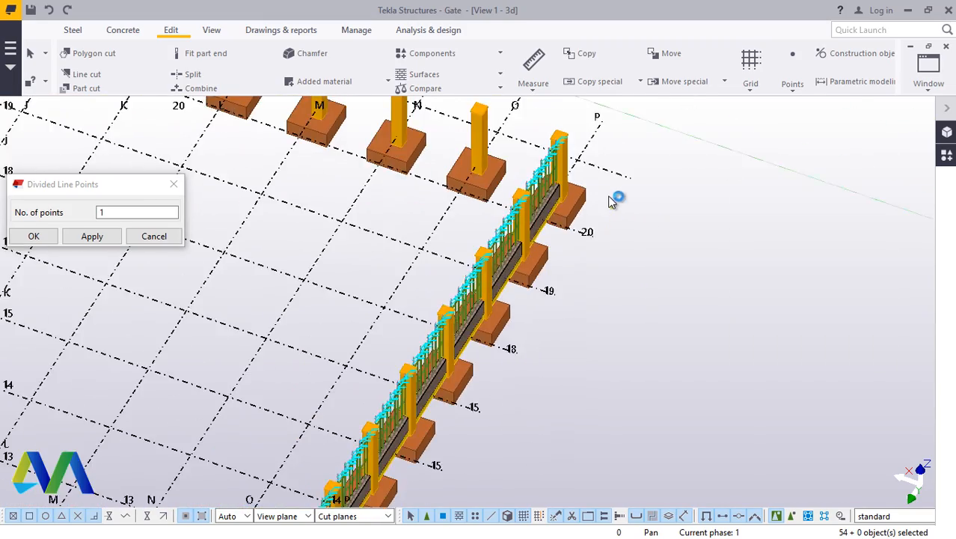
scroll(488, 411, up, 5)
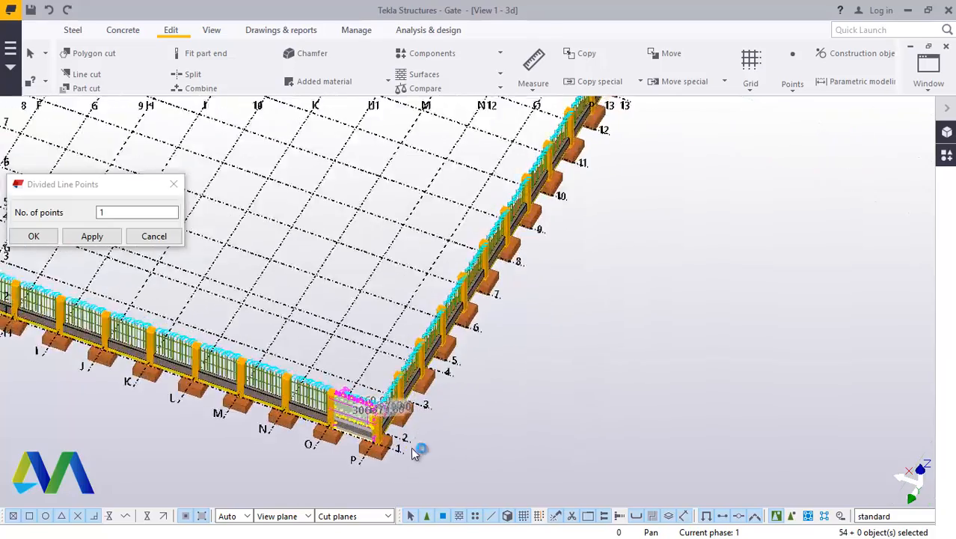
right_click(699, 315)
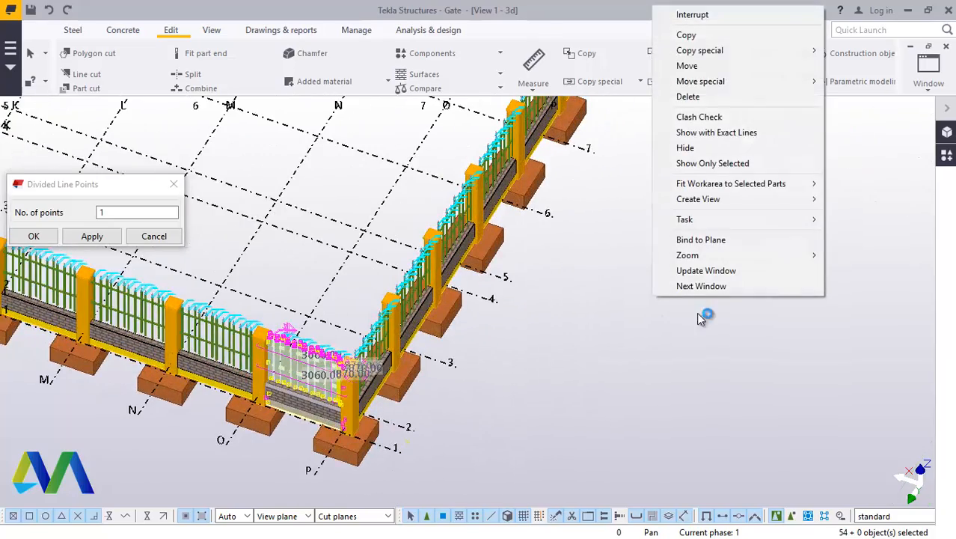
click(686, 35)
scroll(393, 466, up, 2)
scroll(393, 465, up, 5)
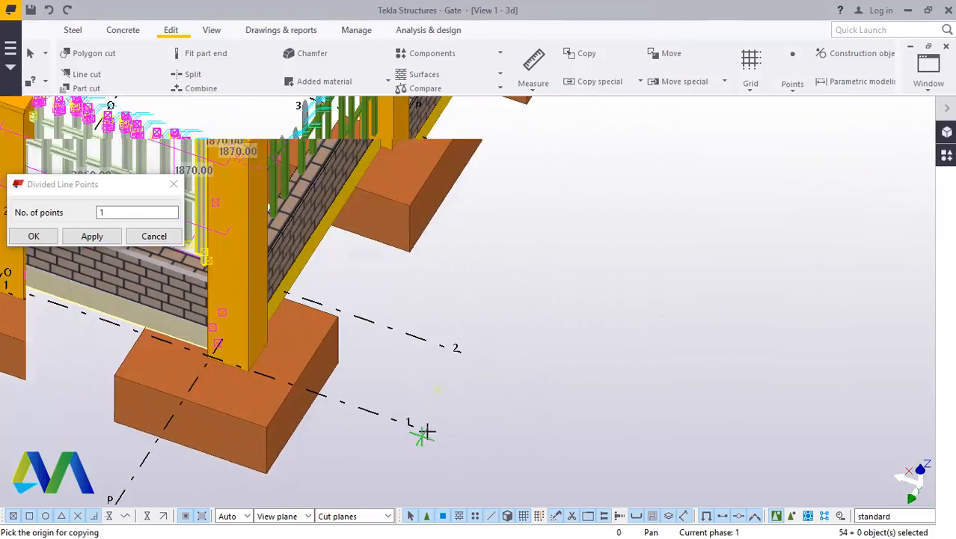
scroll(411, 420, down, 10)
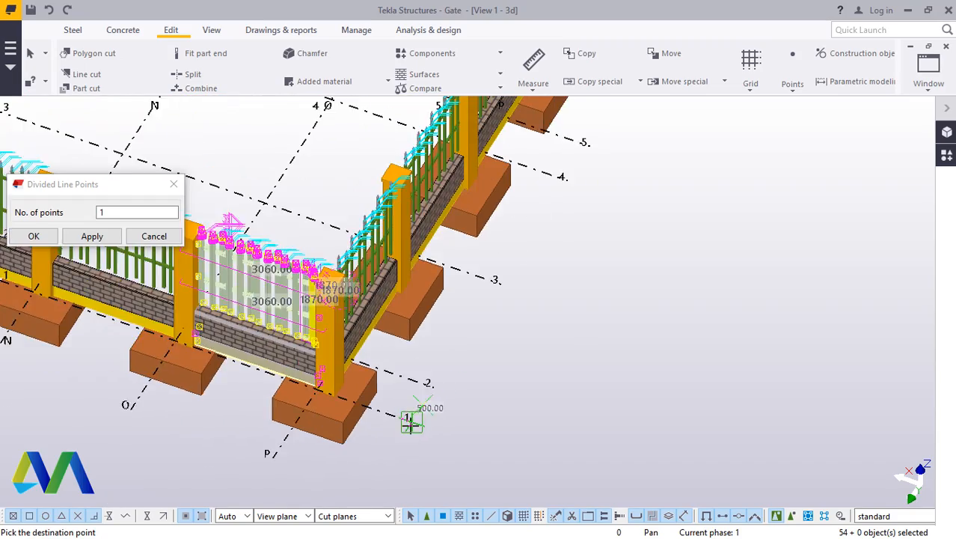
scroll(411, 421, down, 2)
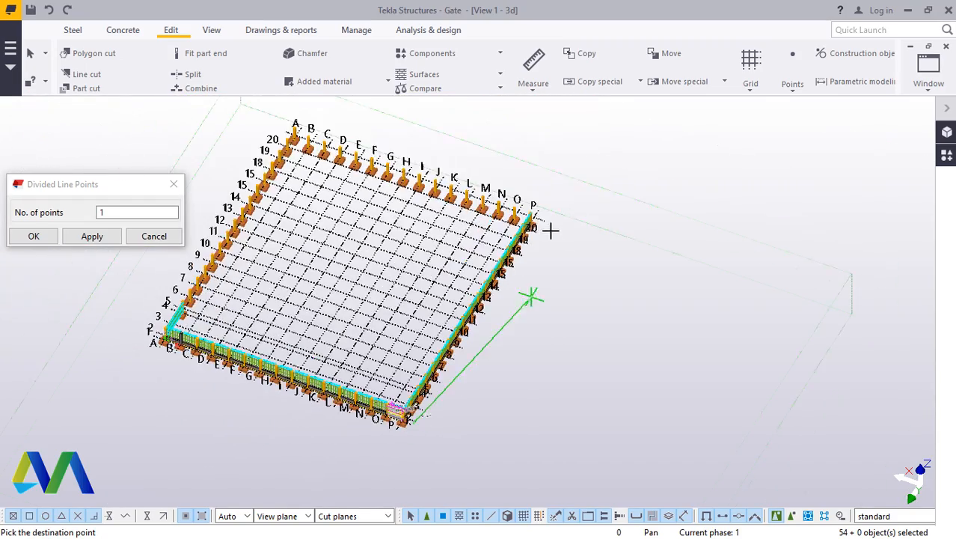
scroll(543, 223, up, 6)
scroll(529, 212, up, 8)
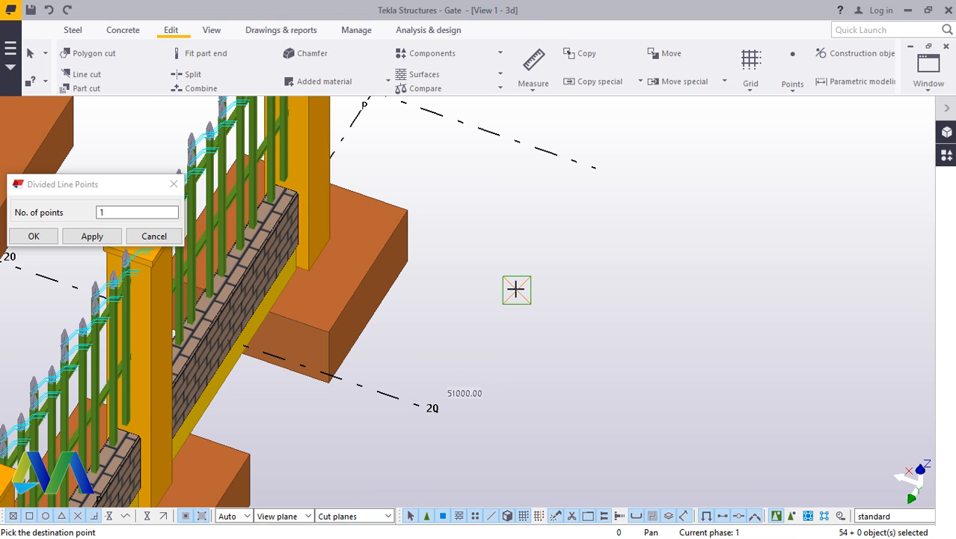
scroll(550, 352, down, 5)
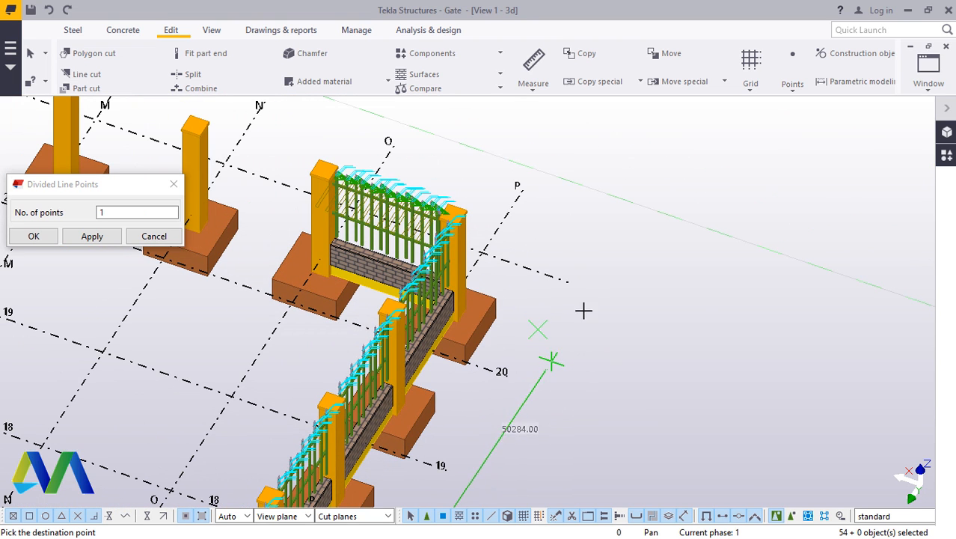
click(33, 236)
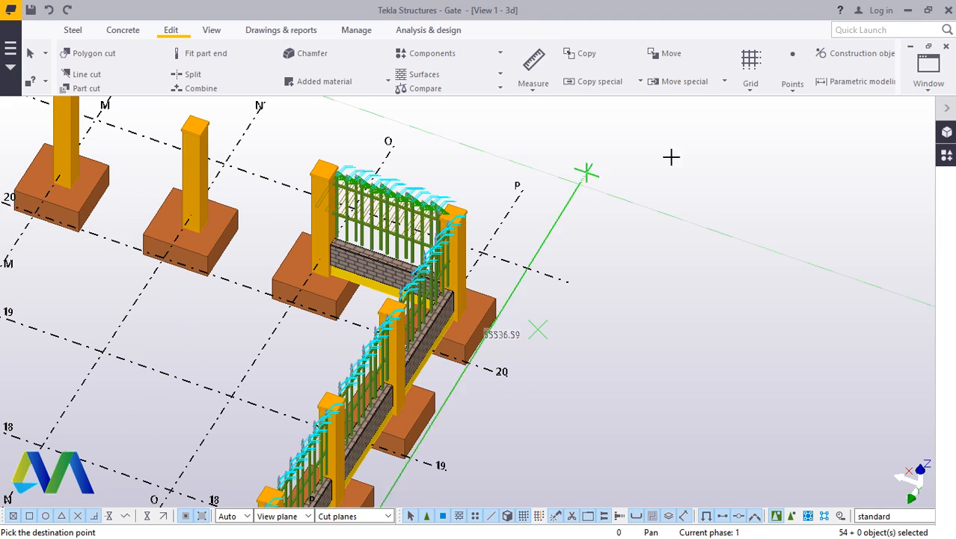
Step: Set a new view point at the corner pillar on grid P and turn the view to the outer side of the copied bay
click(211, 30)
click(533, 74)
click(540, 95)
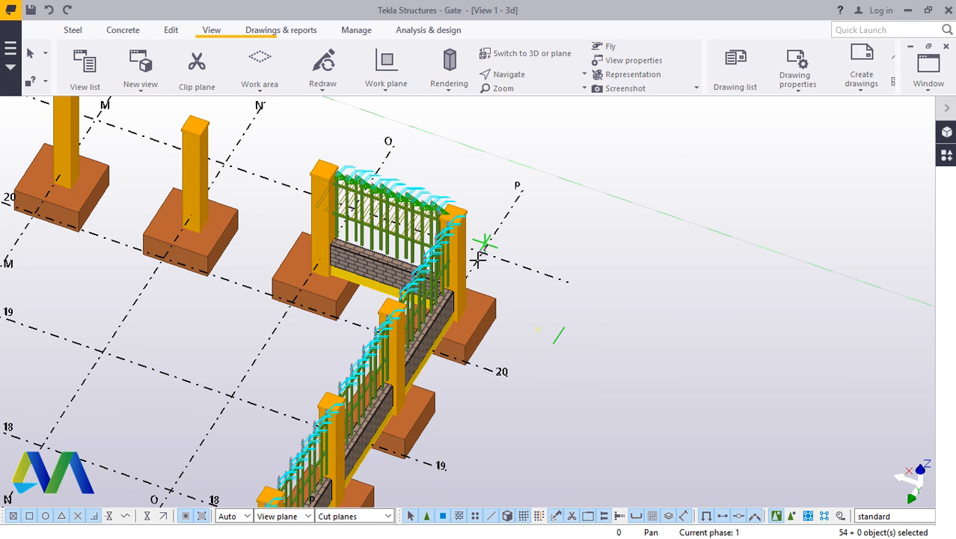
drag(475, 314, 159, 210)
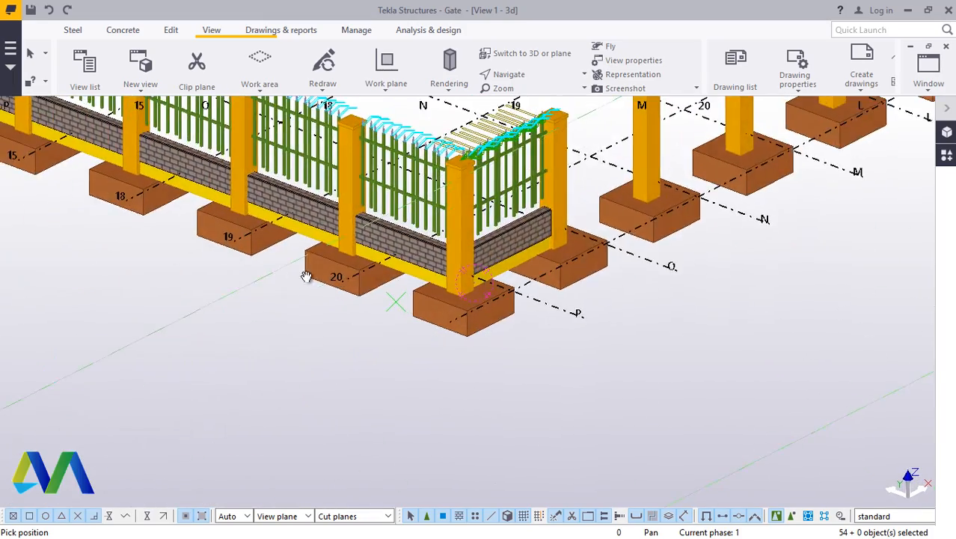
scroll(322, 283, down, 2)
drag(462, 238, 605, 363)
right_click(605, 363)
click(651, 143)
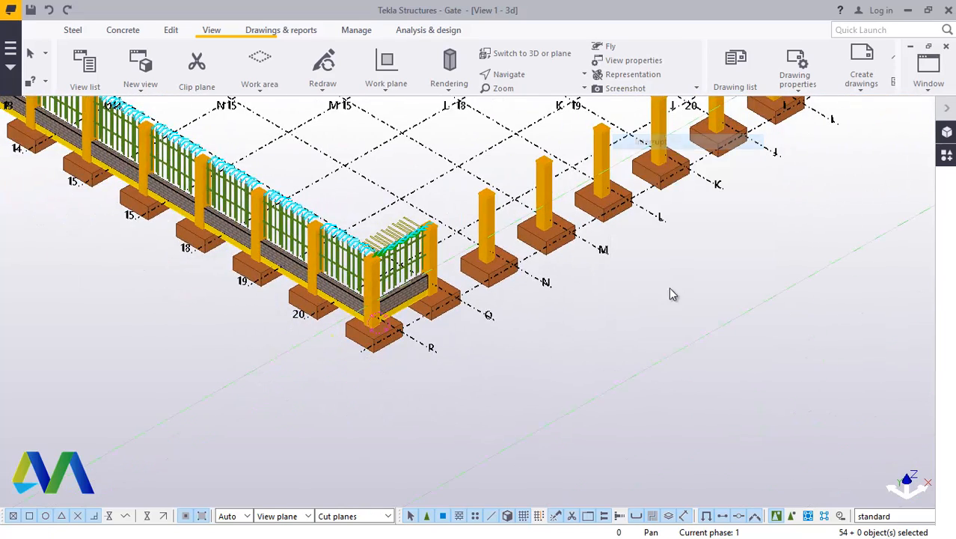
Step: End the active command and redraw the view
right_click(669, 286)
click(715, 143)
right_click(629, 358)
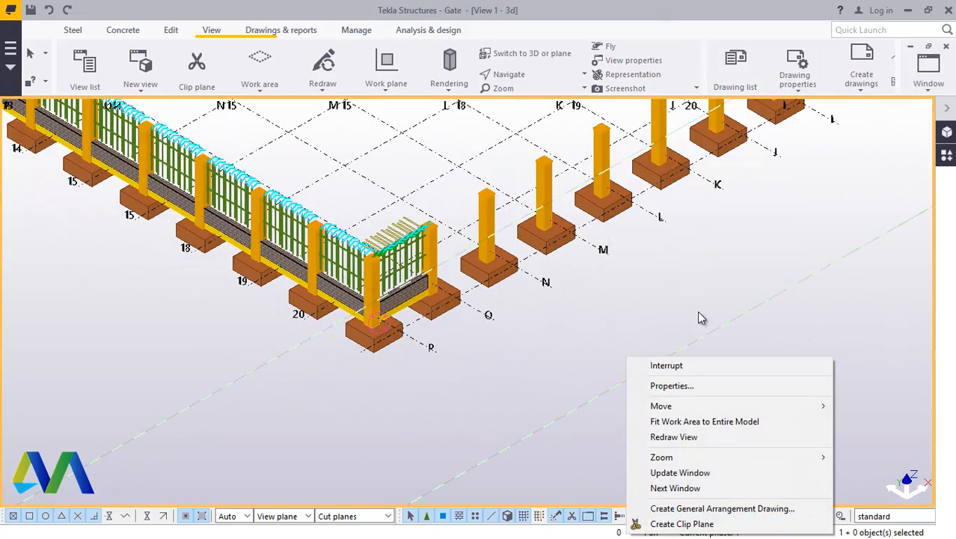
click(686, 438)
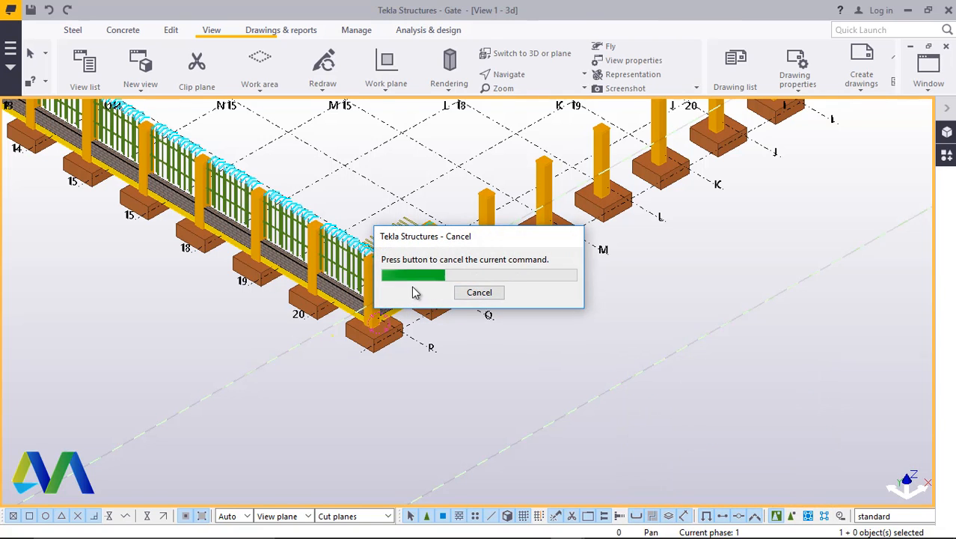
Step: Set new view points on the copied bay and turn the view until it faces the bay between grids P and O
scroll(414, 292, up, 5)
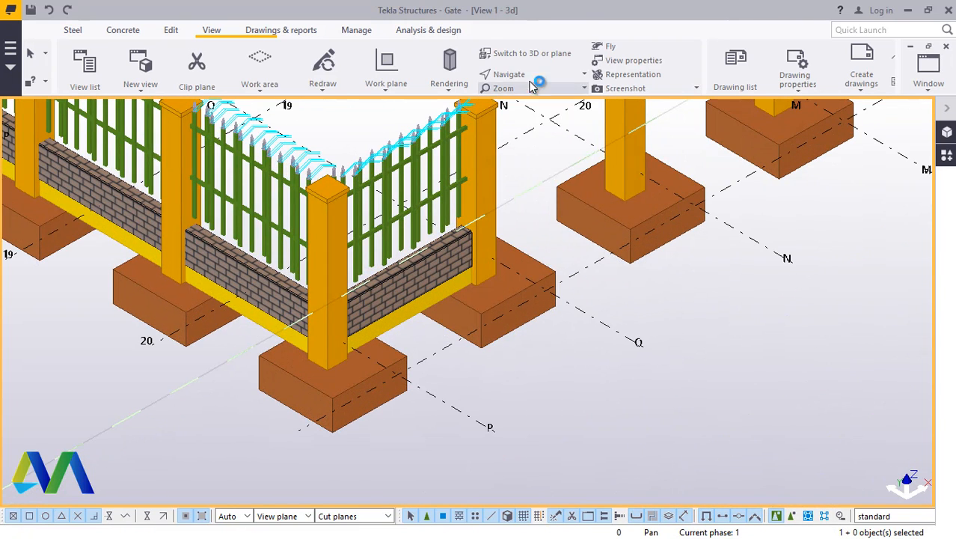
click(529, 86)
click(551, 96)
ctrl+middle_drag(432, 286, 346, 251)
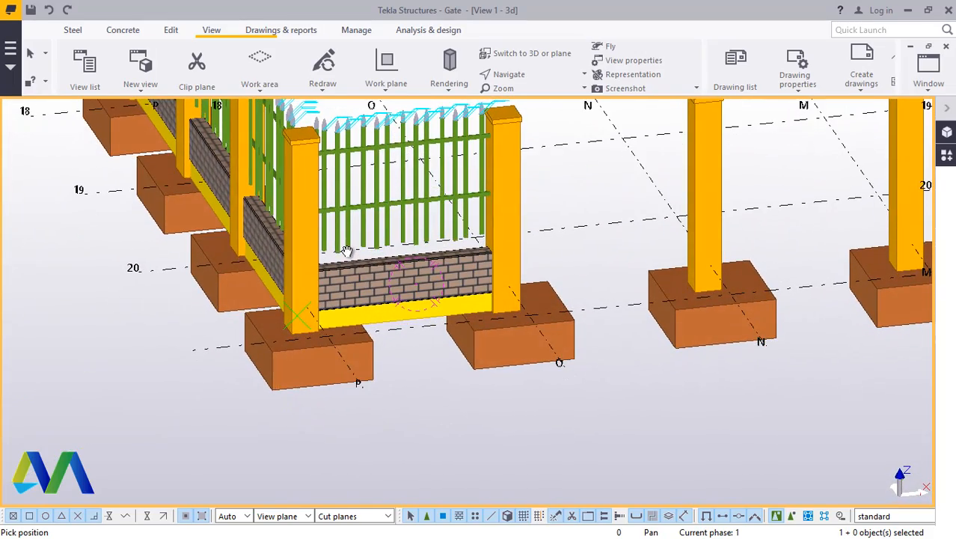
scroll(416, 321, down, 3)
scroll(391, 192, up, 6)
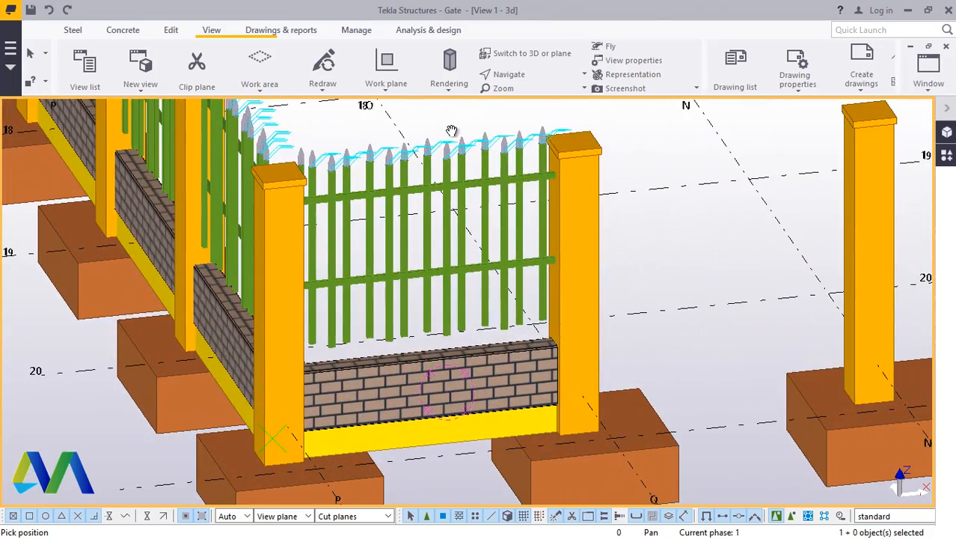
right_click(450, 131)
click(488, 140)
scroll(550, 124, up, 5)
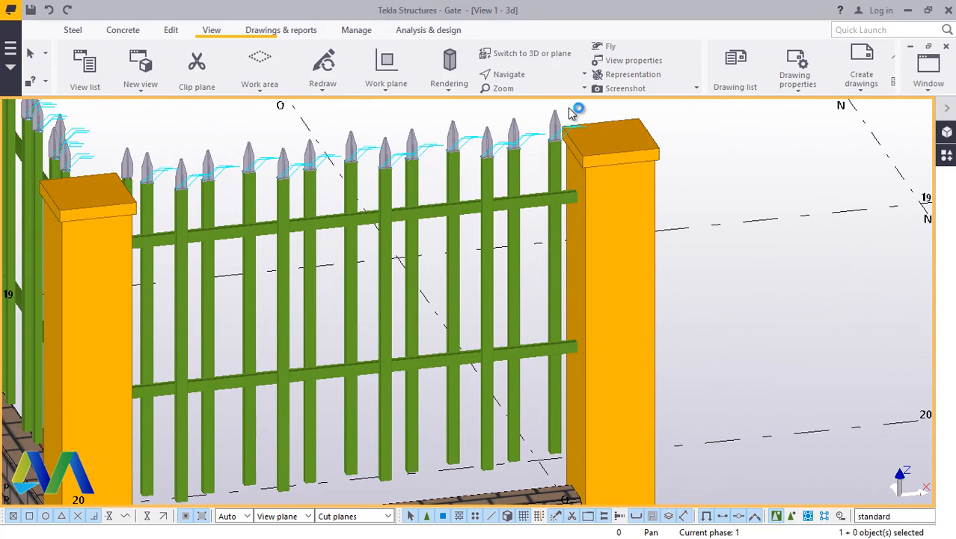
drag(169, 132, 397, 129)
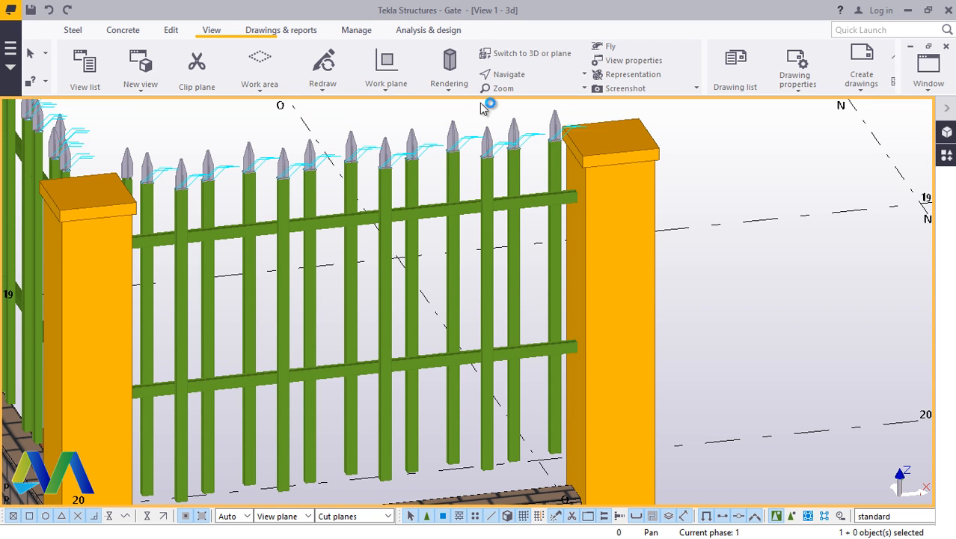
mouse_move(504, 217)
ctrl+middle_down()
mouse_move(474, 202)
mouse_move(483, 190)
mouse_move(474, 182)
mouse_move(483, 238)
mouse_move(393, 151)
ctrl+middle_up()
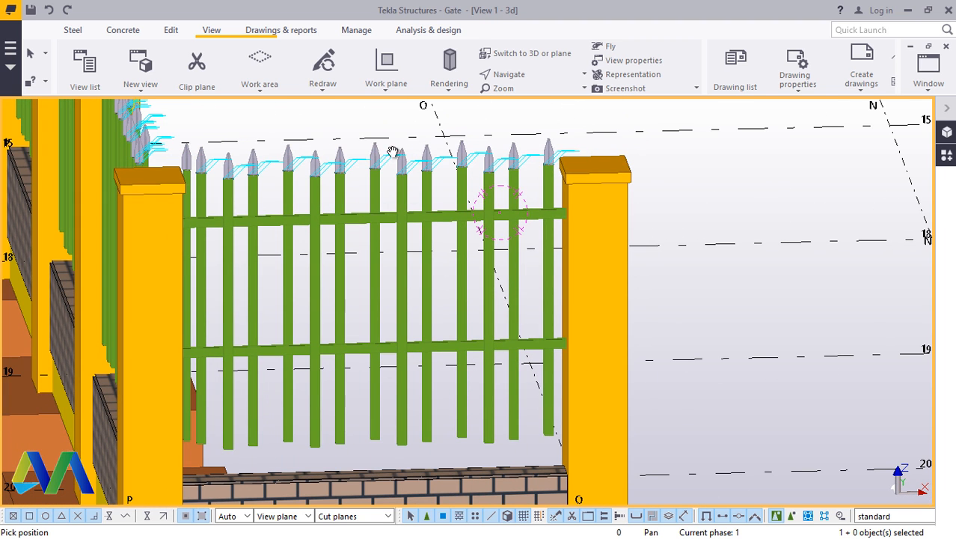
right_click(339, 130)
click(363, 136)
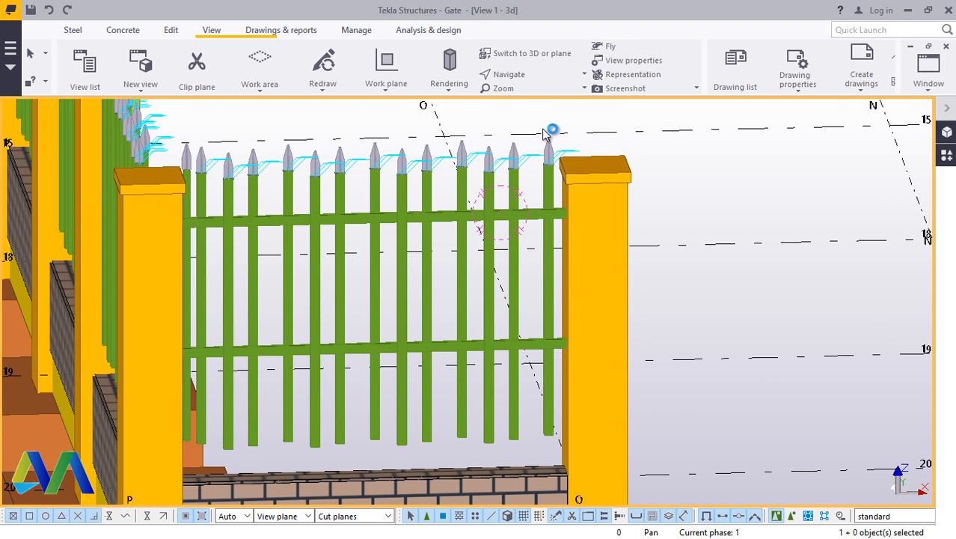
Step: Select the copied bay's middle pickets with their spearheads and upper rail, and add the end spearhead beside the grid P pillar
drag(532, 127, 318, 215)
drag(205, 230, 202, 231)
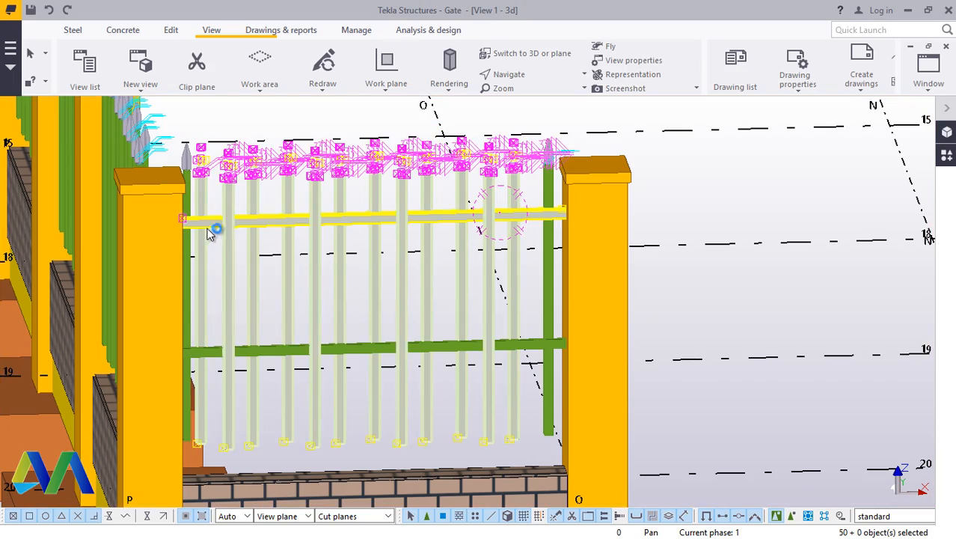
scroll(181, 143, up, 4)
scroll(181, 143, up, 5)
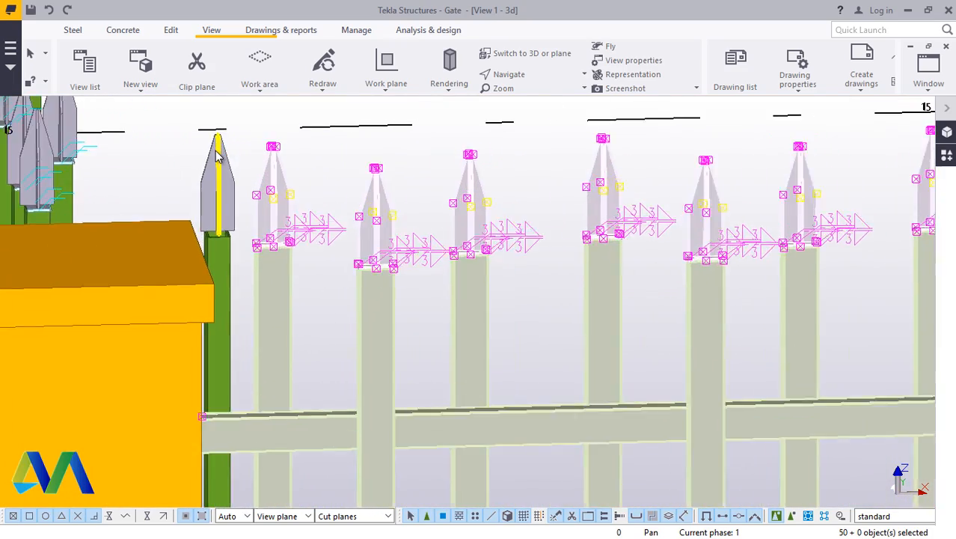
scroll(182, 217, down, 5)
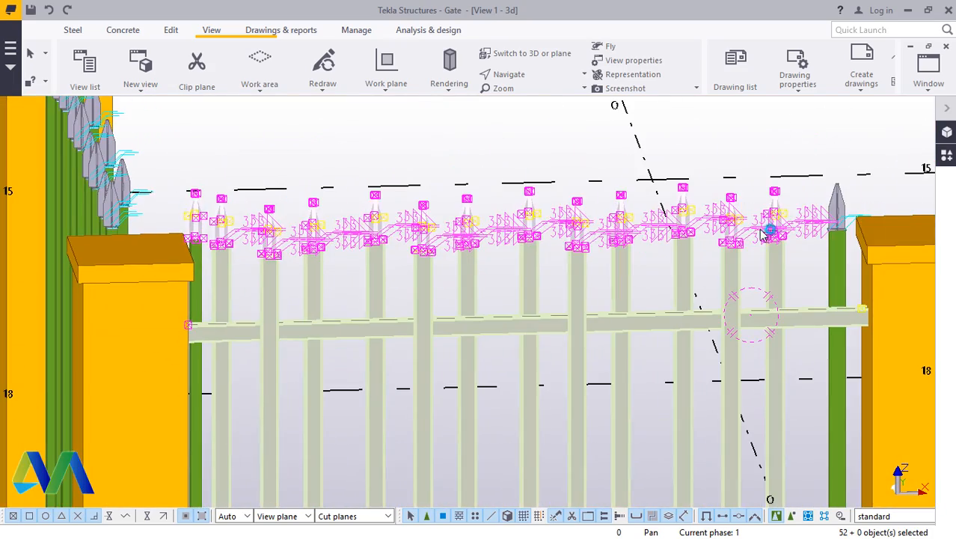
Step: Add the end spearhead beside the grid O pillar, its picket and the small plate between them to the selection
scroll(859, 188, up, 2)
shift+click(829, 196)
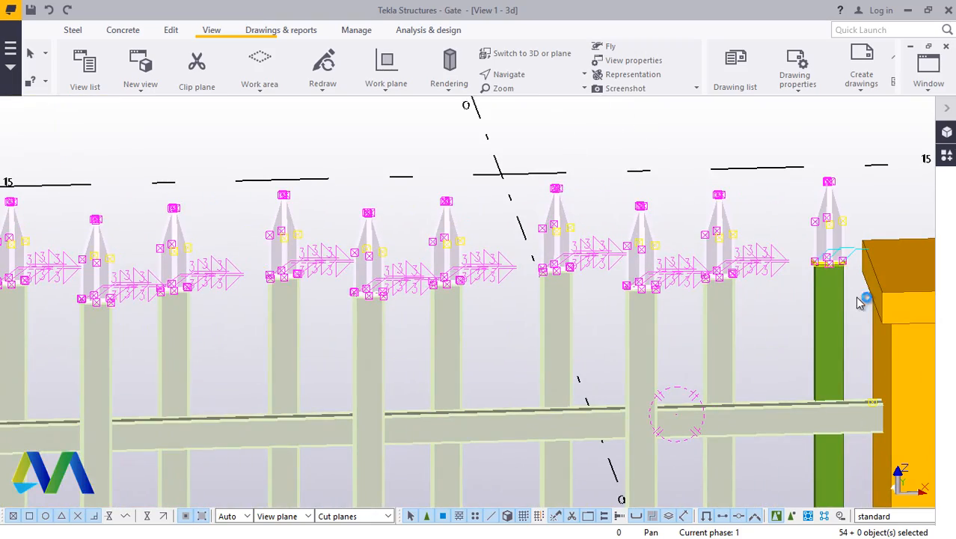
shift+click(817, 317)
scroll(669, 196, down, 3)
ctrl+middle_drag(669, 196, 703, 225)
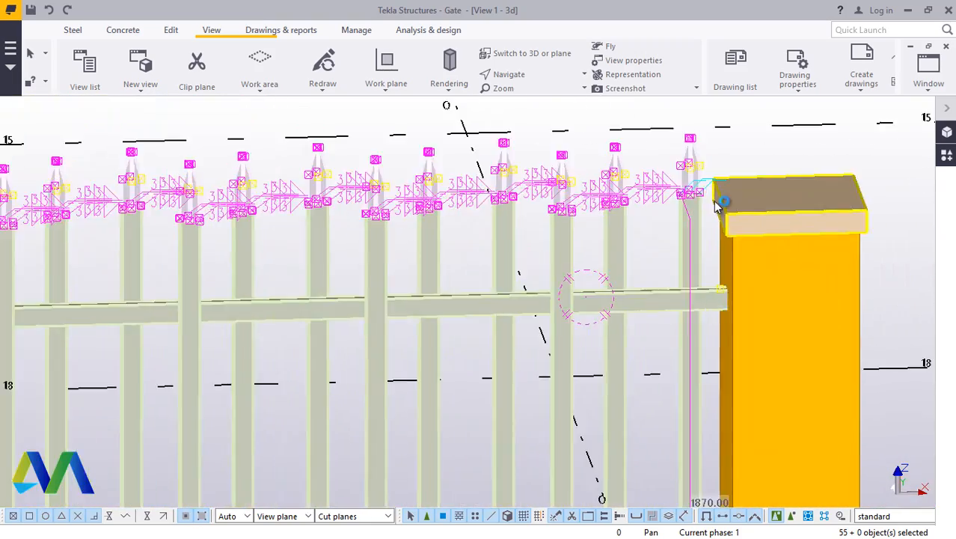
scroll(696, 183, up, 3)
scroll(673, 207, down, 1)
scroll(700, 192, up, 6)
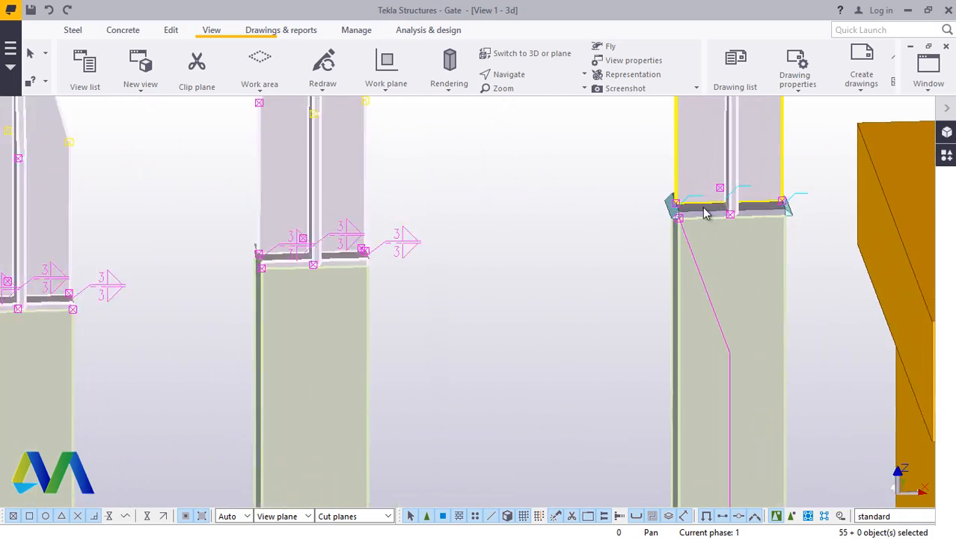
shift+click(706, 210)
scroll(592, 190, down, 5)
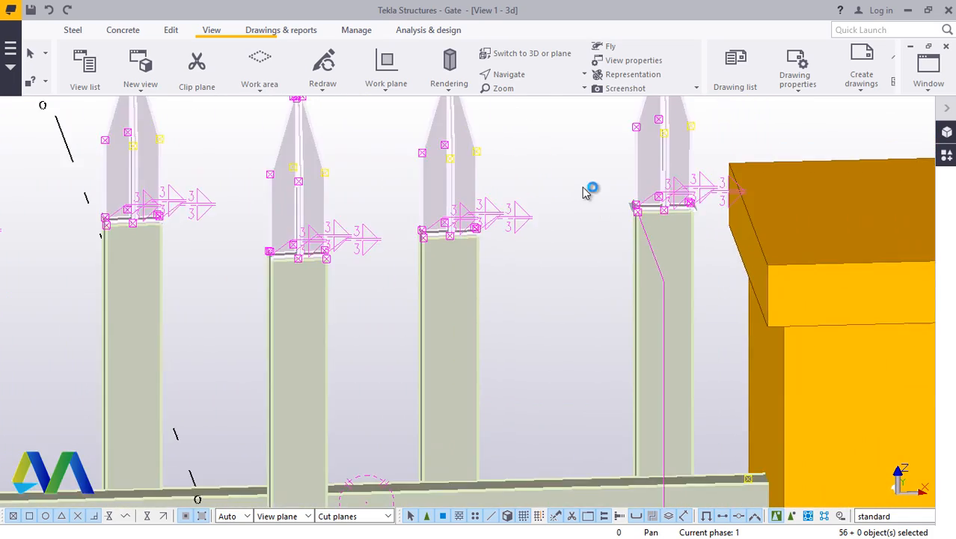
Step: Add the copied bay's lower rail, brick wall and the beam beneath it to the selection
scroll(595, 186, down, 3)
scroll(516, 374, up, 6)
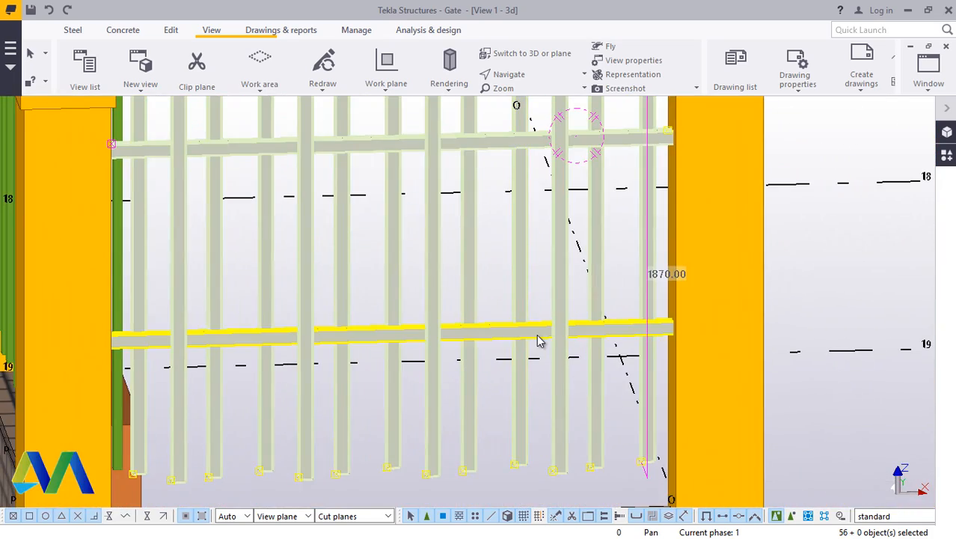
scroll(524, 310, down, 4)
scroll(479, 351, up, 3)
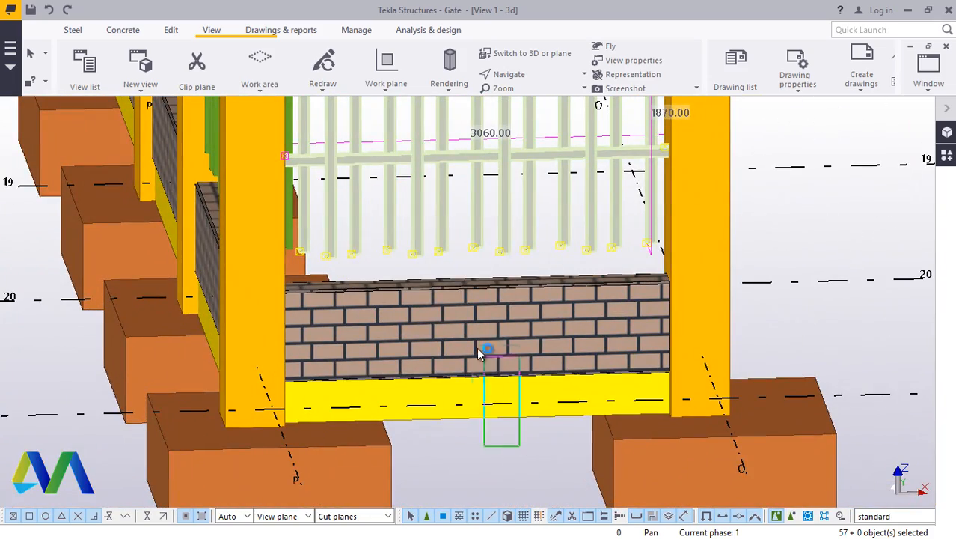
shift+click(428, 287)
scroll(424, 318, down, 5)
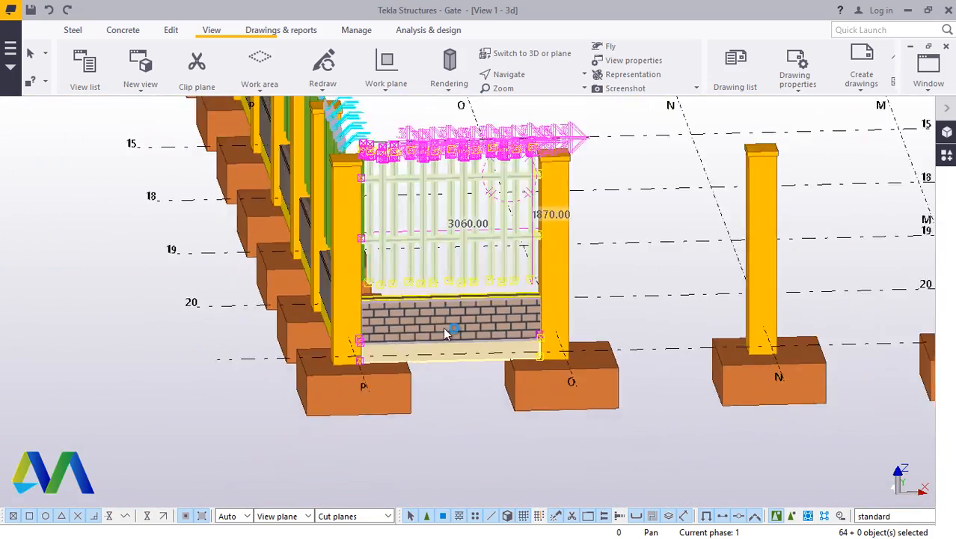
Step: Try to copy the selected bay linearly with dX -3000, dY 0, dZ 0 and 16 copies
scroll(453, 386, down, 6)
right_click(532, 427)
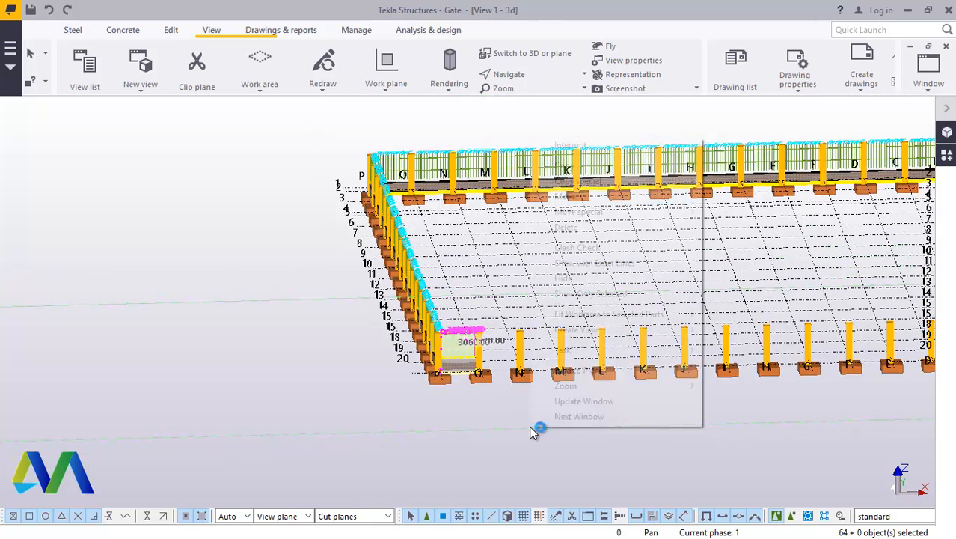
mouse_move(593, 184)
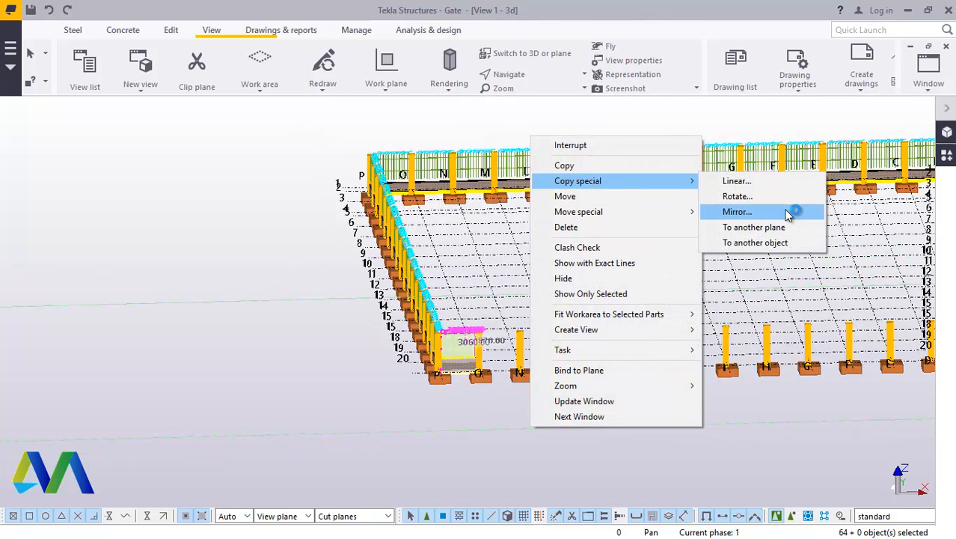
click(749, 182)
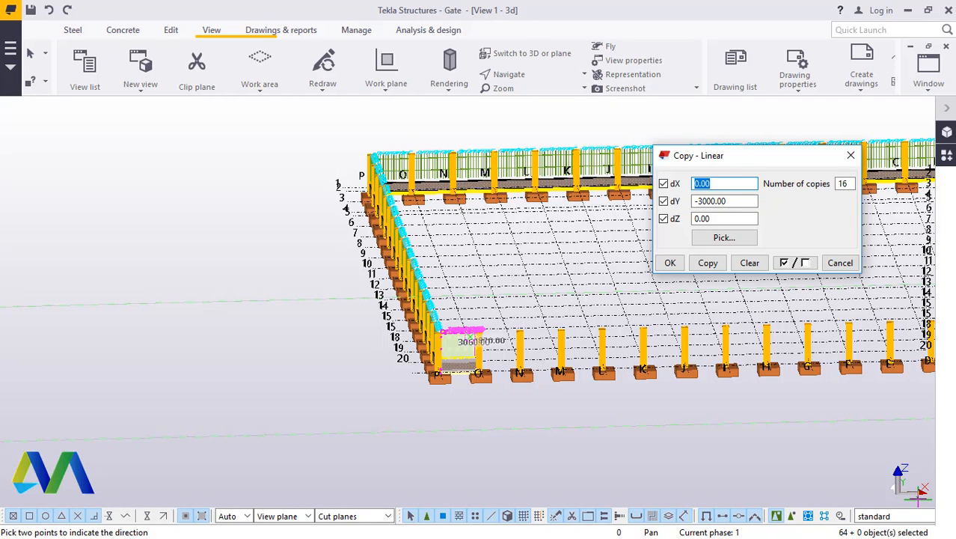
right_click(713, 203)
click(752, 244)
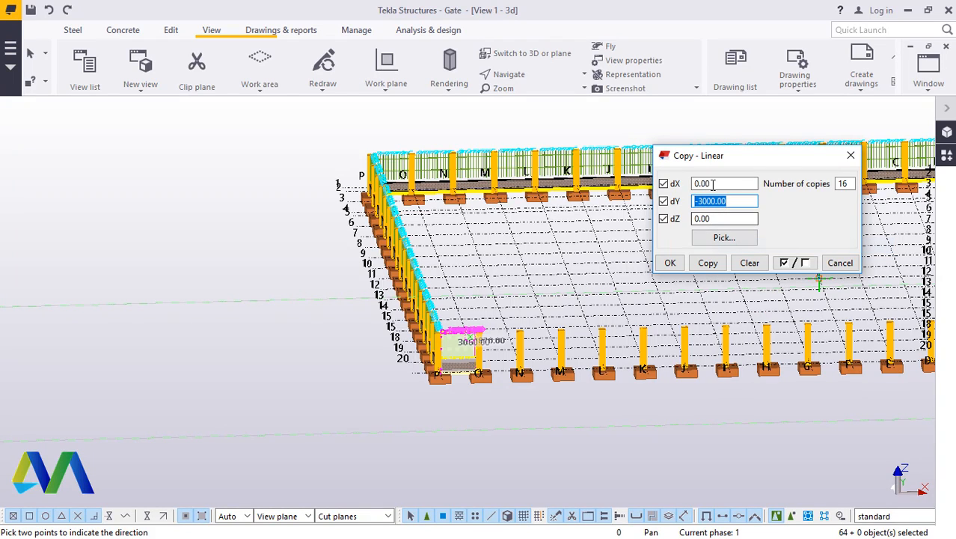
right_click(696, 184)
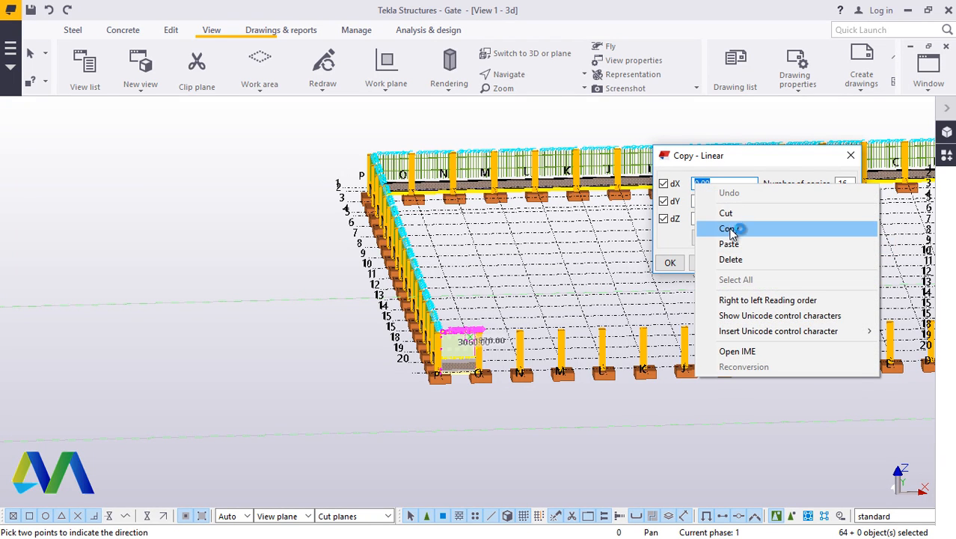
click(737, 245)
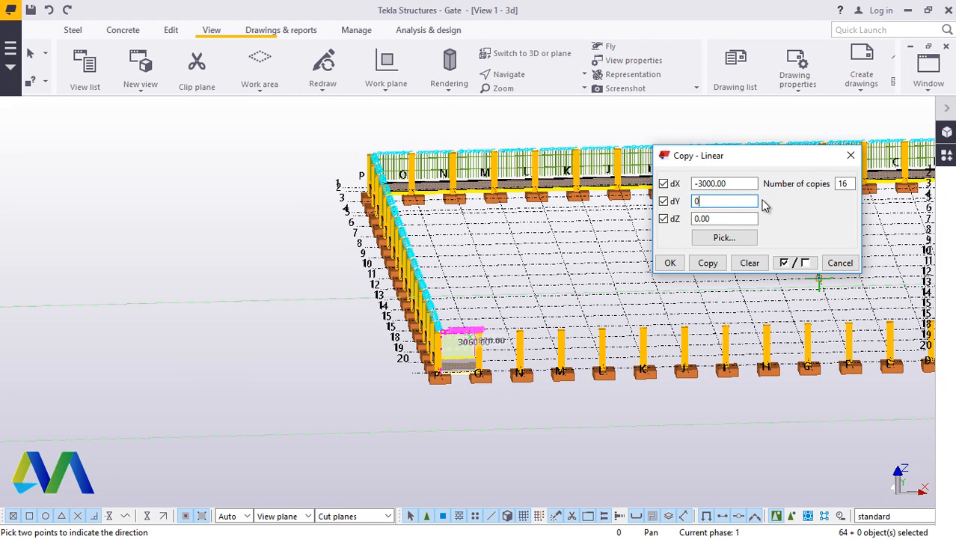
click(707, 264)
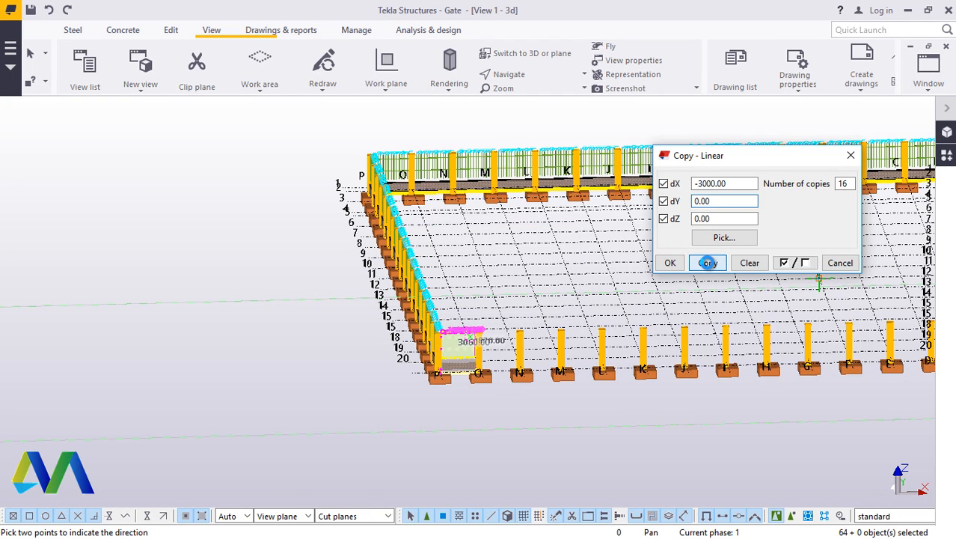
click(707, 263)
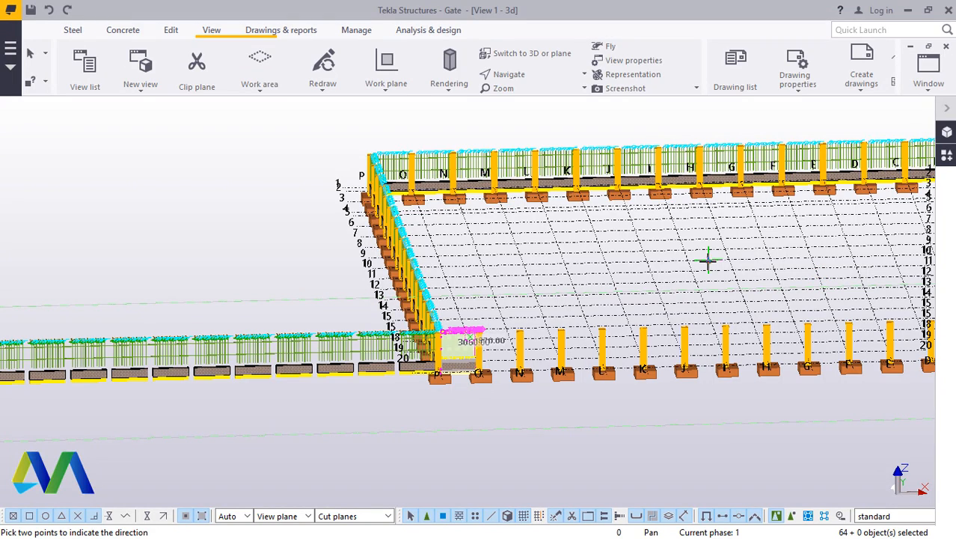
Step: Undo the linear copy of the bay and end the copy command
click(51, 11)
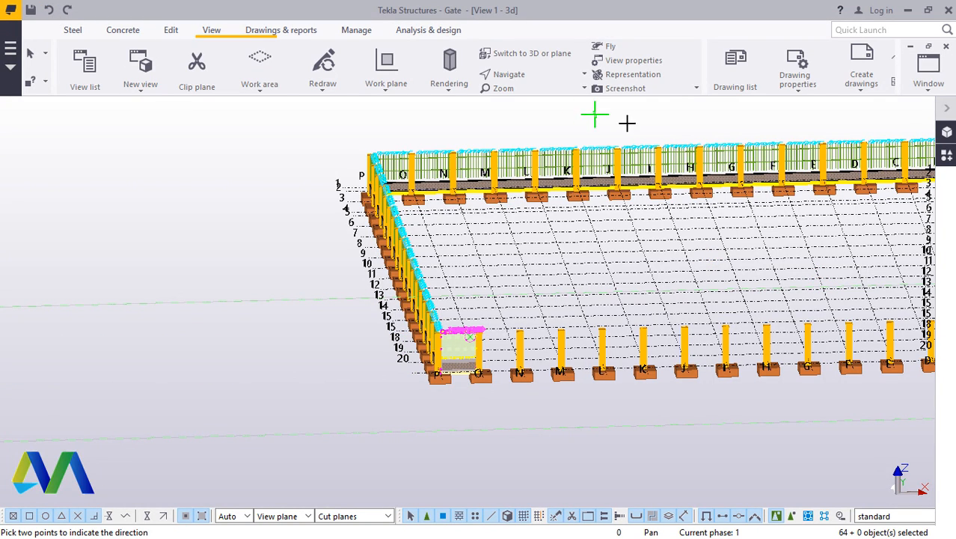
right_click(628, 417)
click(657, 199)
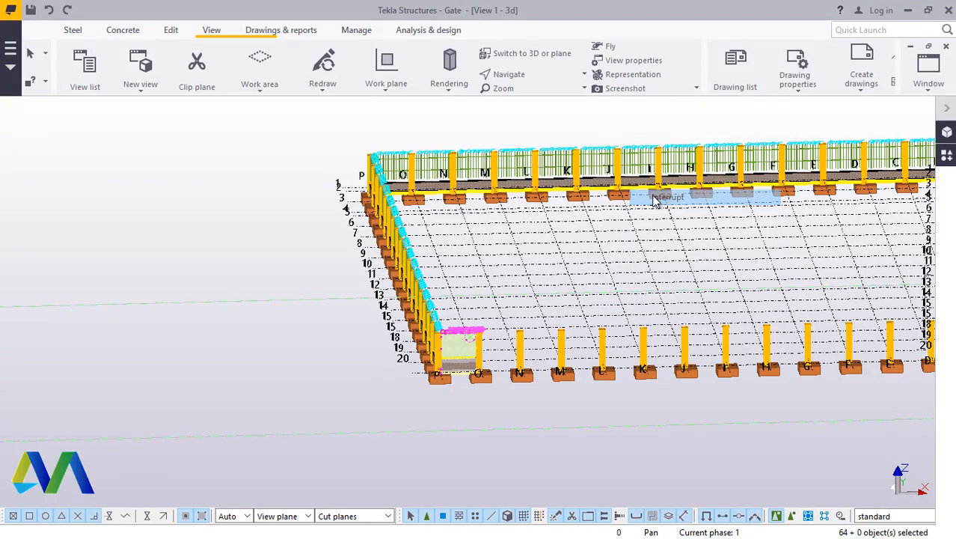
Step: Clear the bay selection, redraw the view and close the linear copy settings
scroll(459, 378, up, 10)
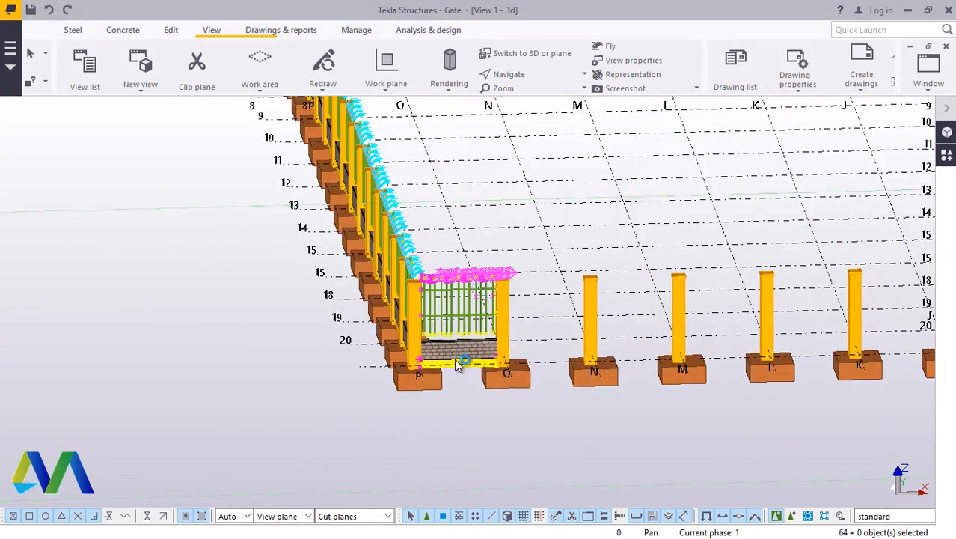
scroll(482, 250, up, 3)
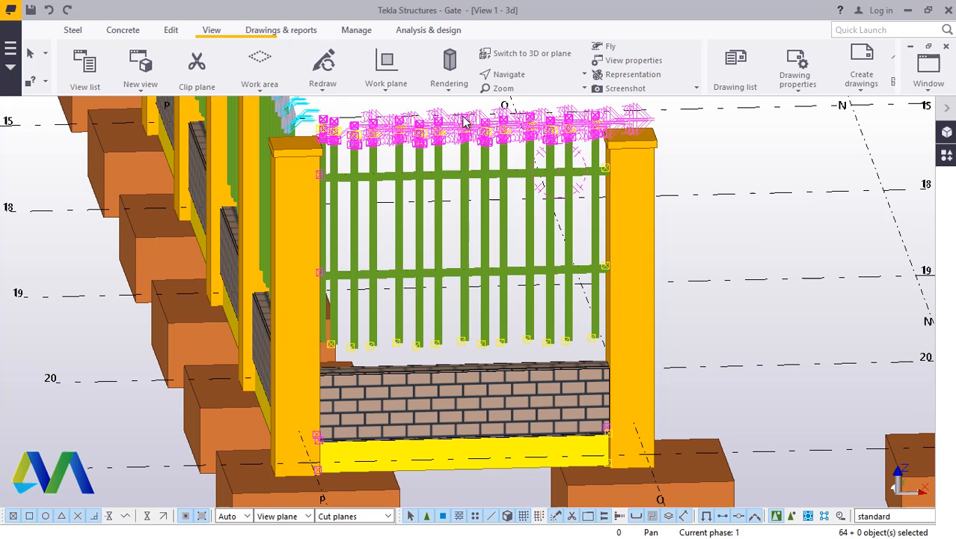
right_click(734, 149)
click(713, 161)
right_click(709, 150)
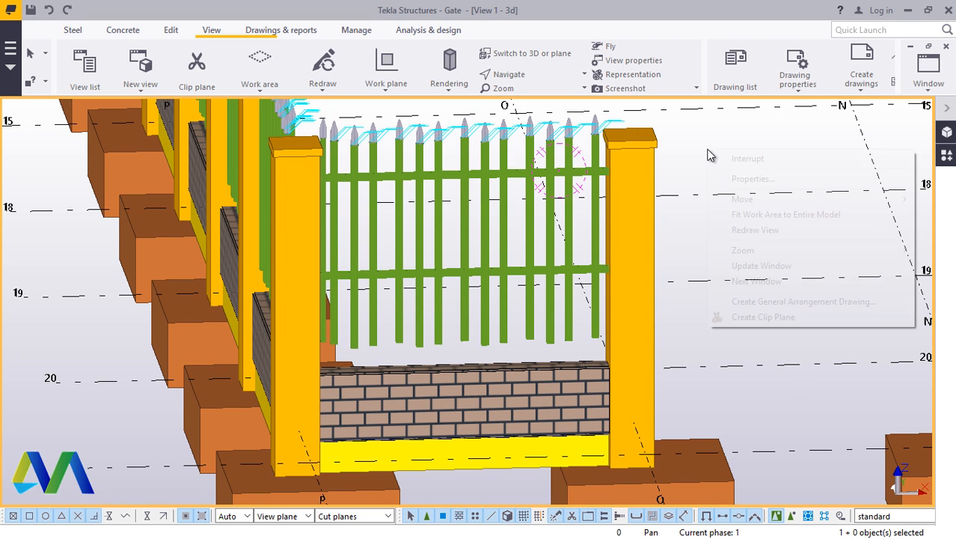
click(755, 230)
scroll(763, 262, down, 3)
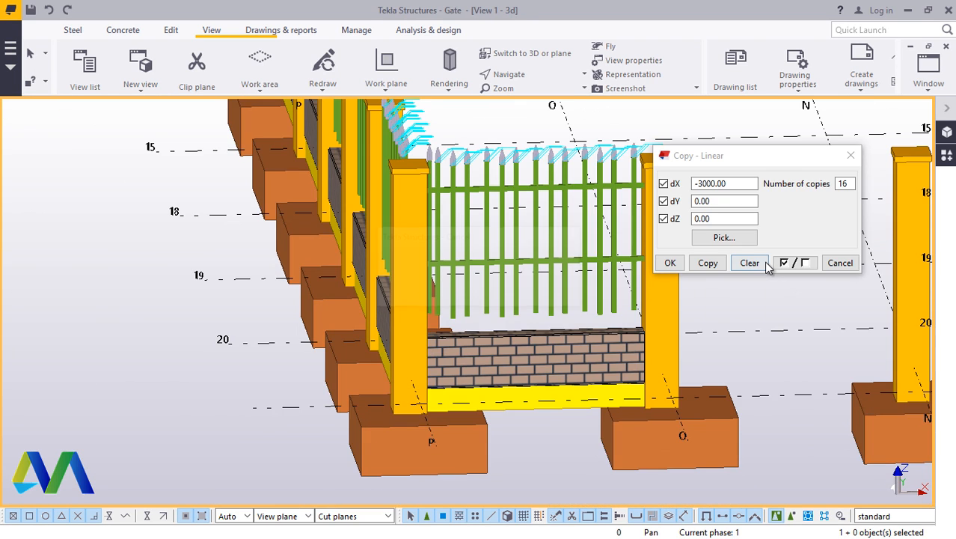
scroll(585, 155, up, 5)
click(851, 155)
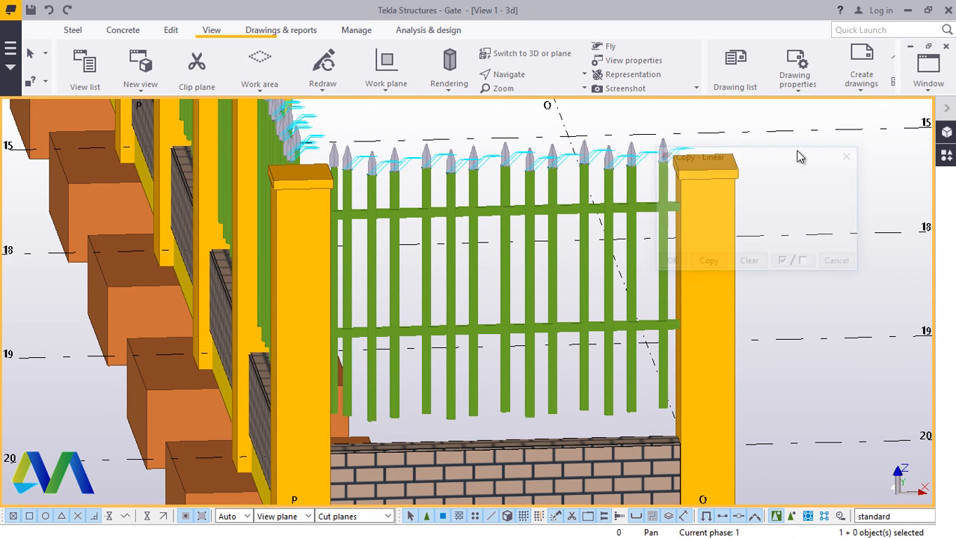
Step: Select the whole bay between grids P and O again: spearheads, pickets, both rails, brick wall and the beam beneath it
scroll(677, 145, up, 2)
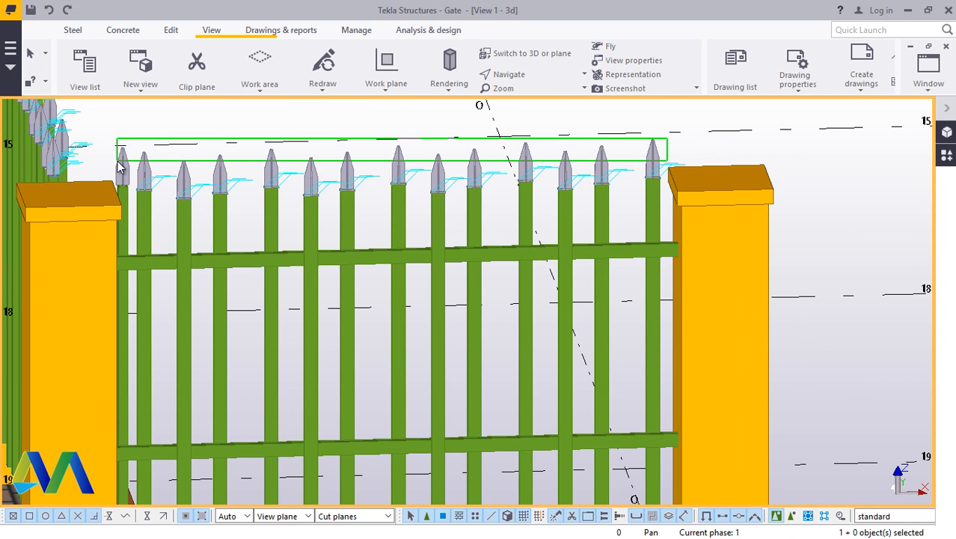
click(117, 167)
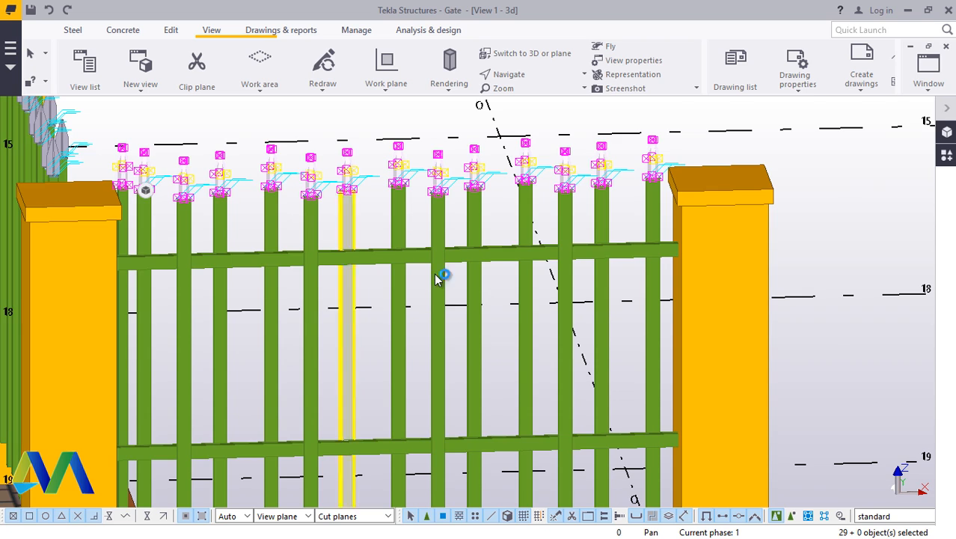
scroll(438, 273, up, 1)
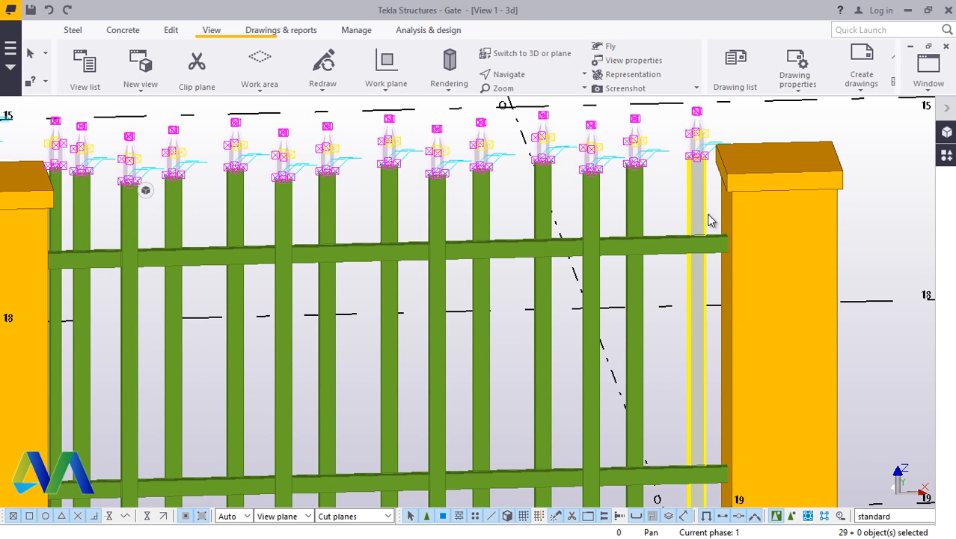
shift+drag(628, 228, 71, 217)
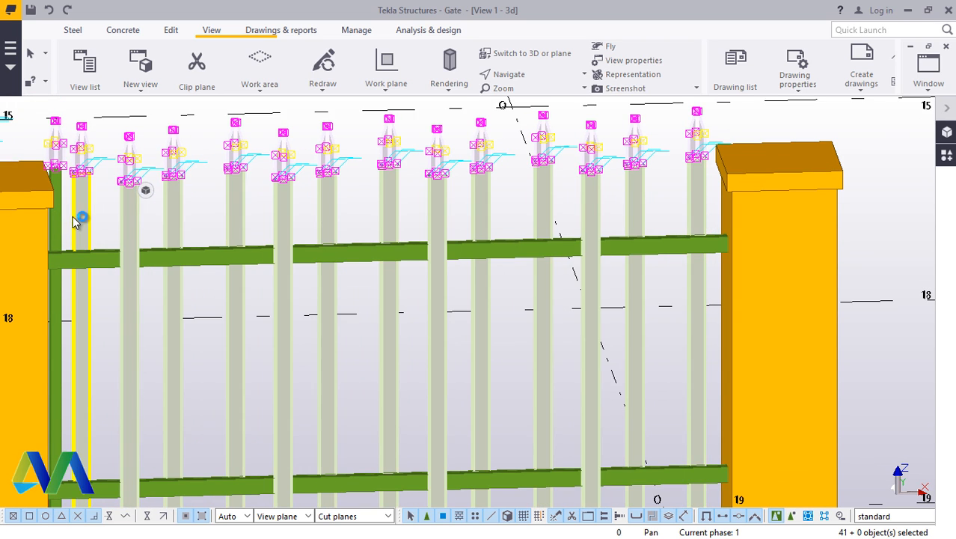
shift+click(225, 260)
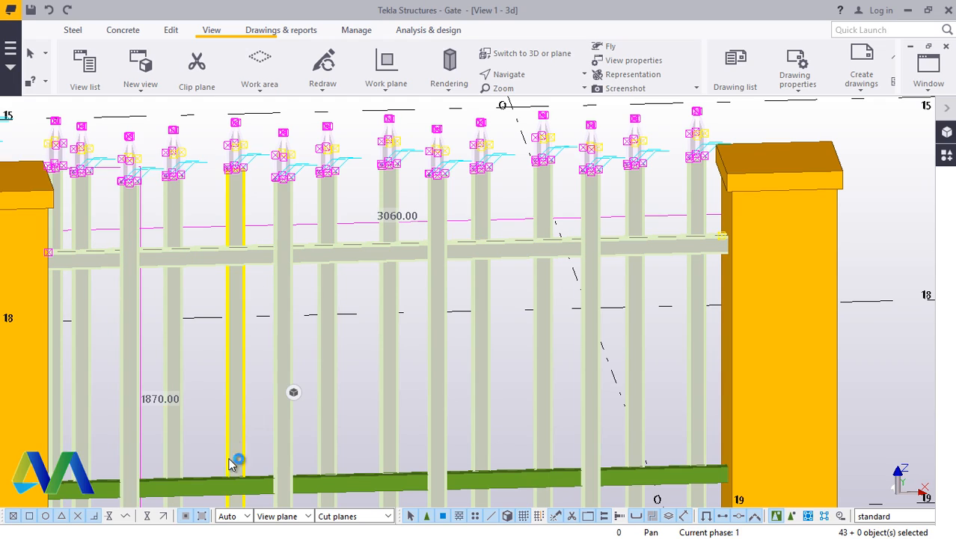
mouse_move(341, 215)
ctrl+middle_down()
mouse_move(429, 419)
mouse_move(433, 488)
ctrl+middle_up()
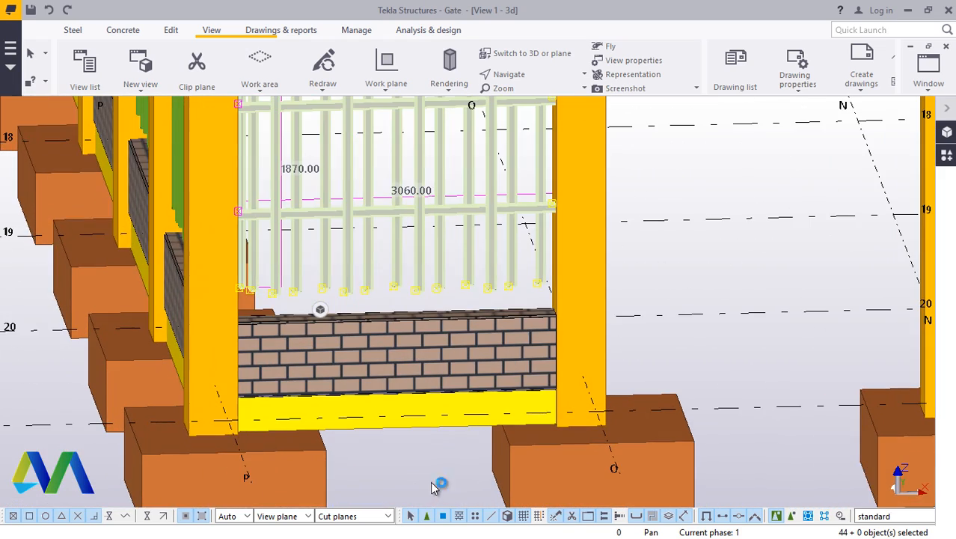
shift+click(355, 318)
Step: Copy the selected bay linearly along grid 20 with dX 3000, dY 0, dZ 0 and 16 copies
scroll(354, 310, down, 5)
right_click(570, 462)
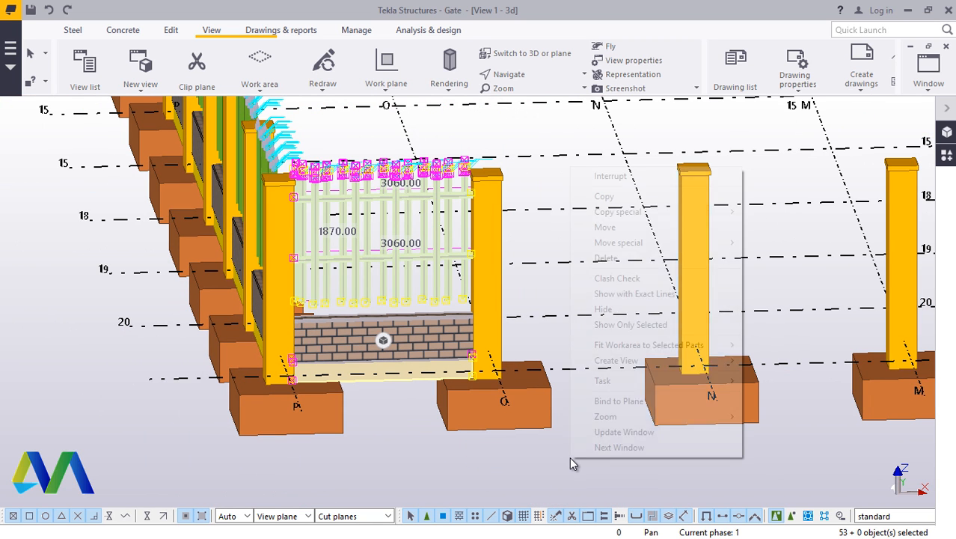
mouse_move(664, 211)
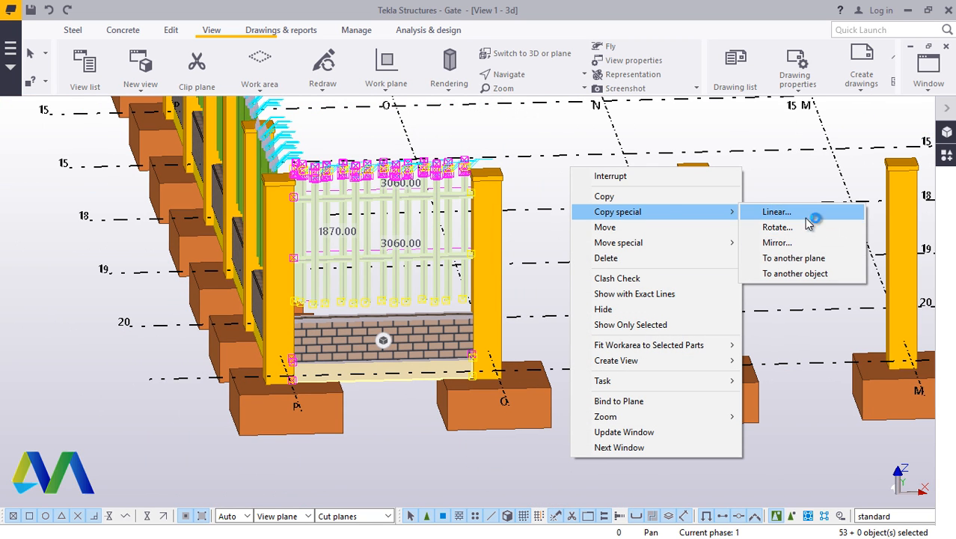
click(777, 212)
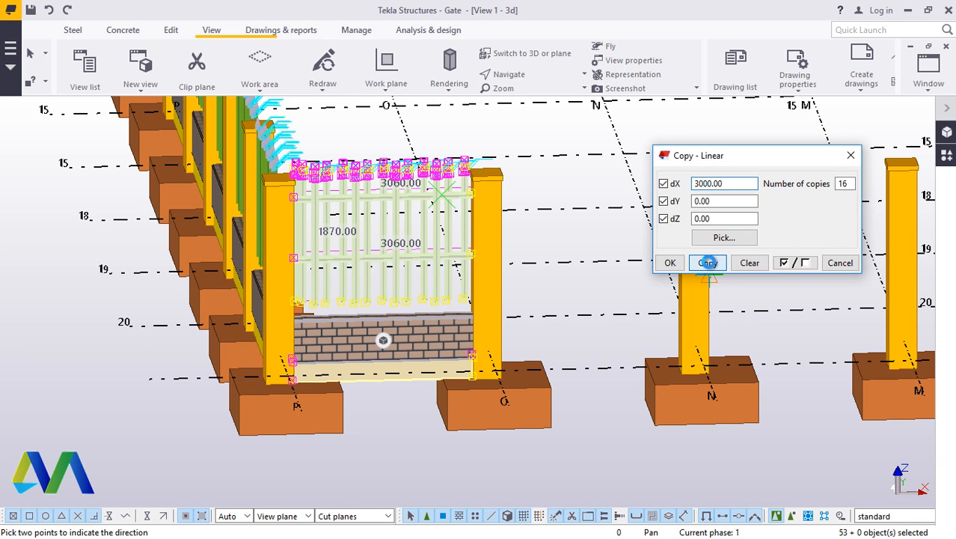
click(708, 264)
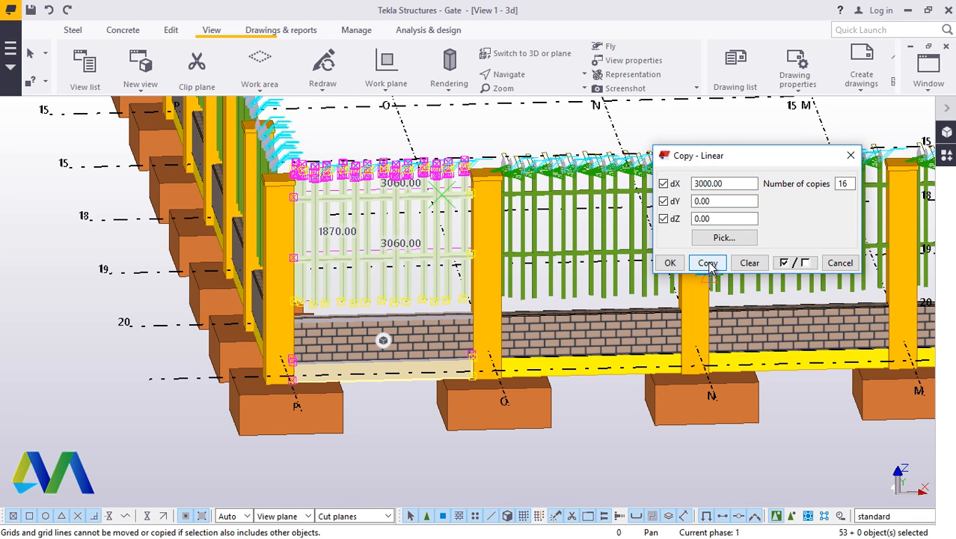
click(669, 264)
Step: End the copy command, then select and delete the surplus bays beyond the grid A corner pillar
scroll(288, 365, down, 6)
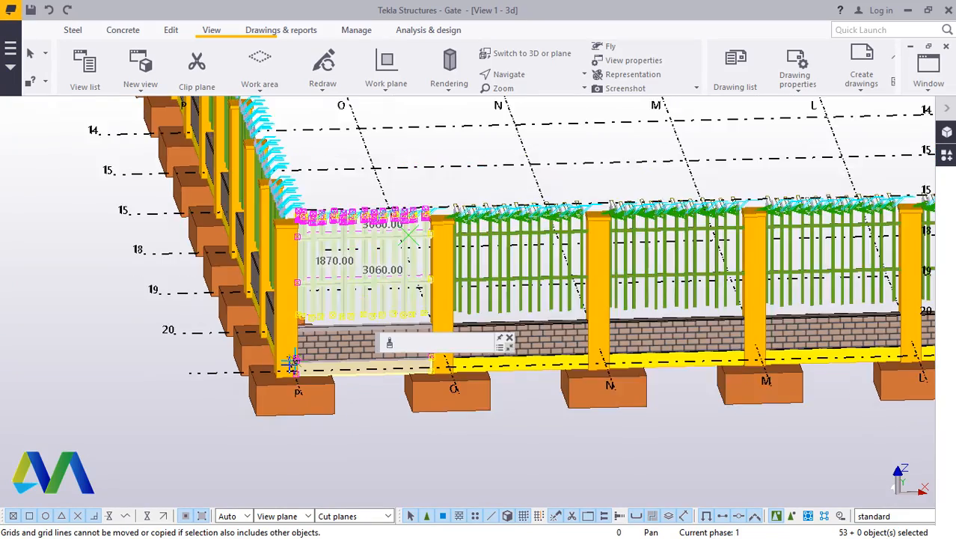
scroll(283, 366, down, 4)
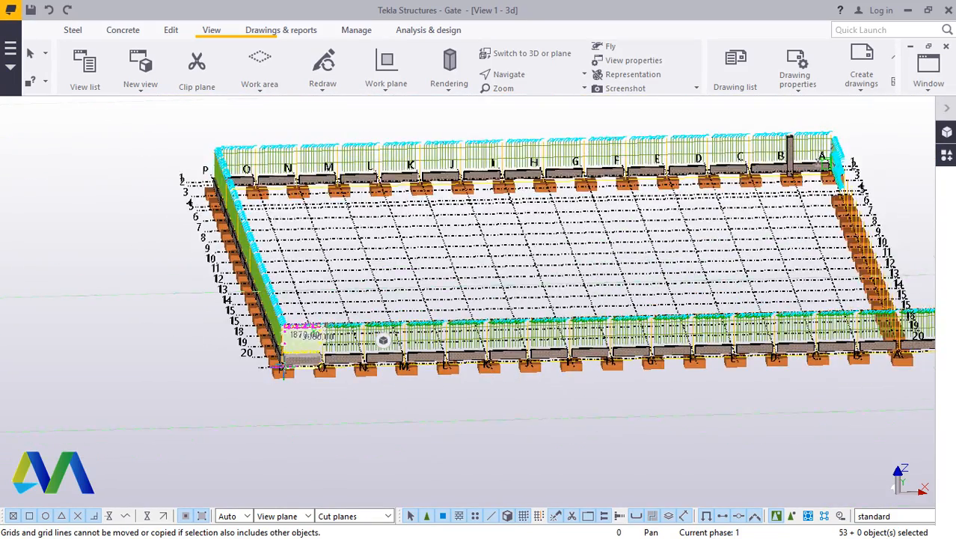
scroll(866, 357, up, 10)
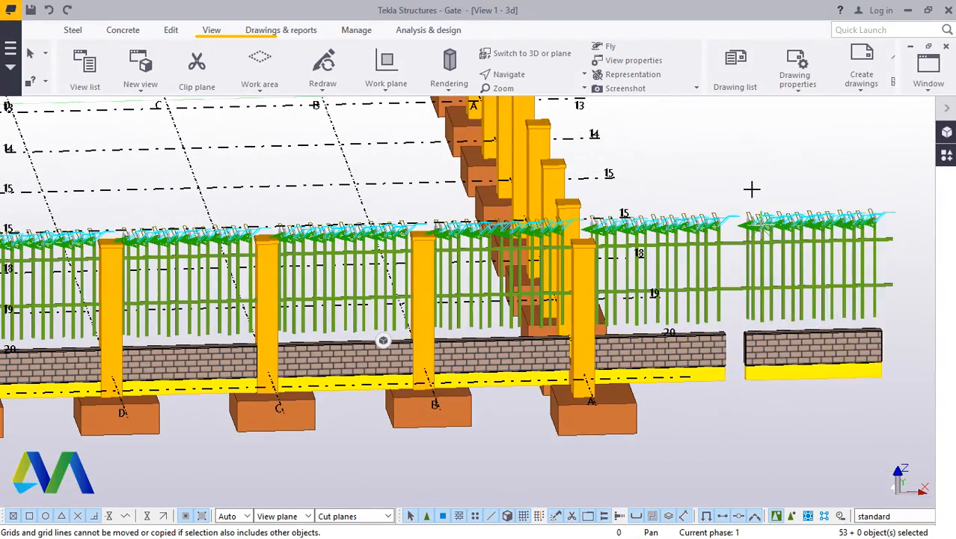
right_click(751, 188)
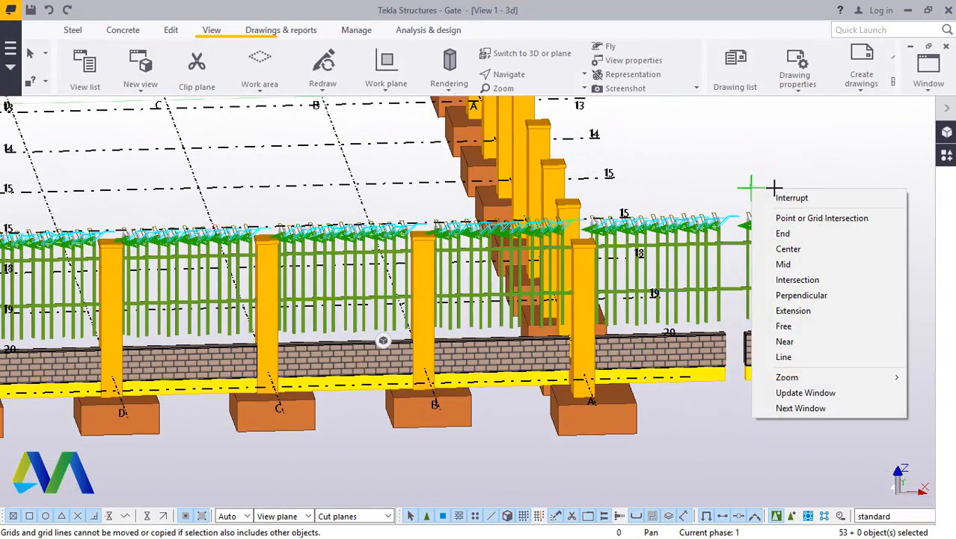
click(760, 196)
drag(880, 124, 655, 382)
right_click(717, 174)
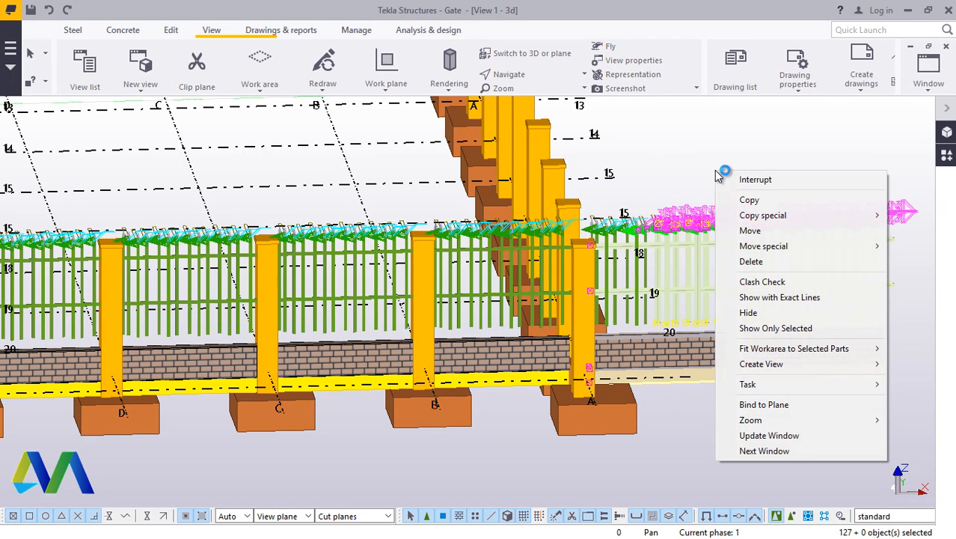
click(755, 261)
Step: Turn the view around the grid A corner and delete the leftover pickets with their spearheads beyond the corner pillar
click(536, 76)
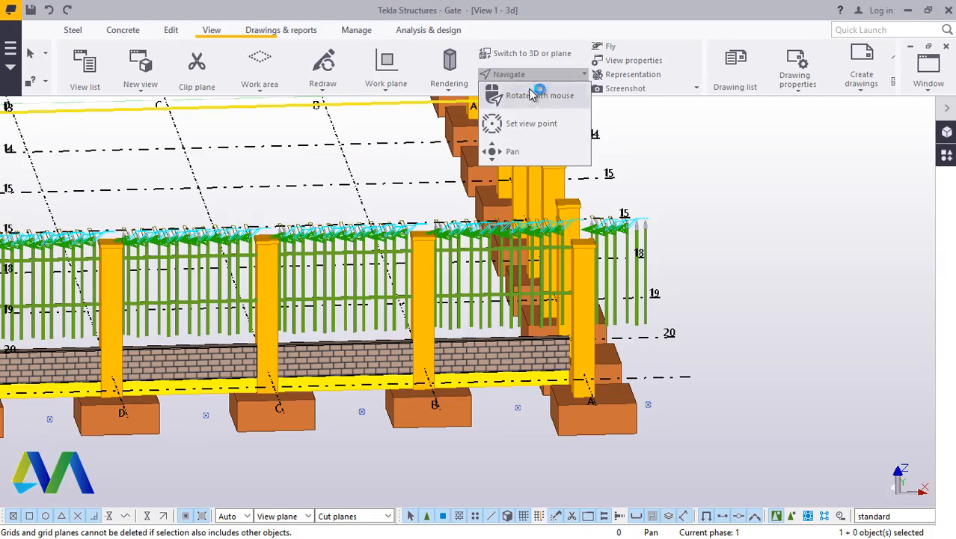
click(531, 92)
drag(594, 328, 504, 365)
scroll(602, 291, up, 1)
drag(606, 292, 573, 339)
scroll(714, 244, up, 4)
right_click(622, 146)
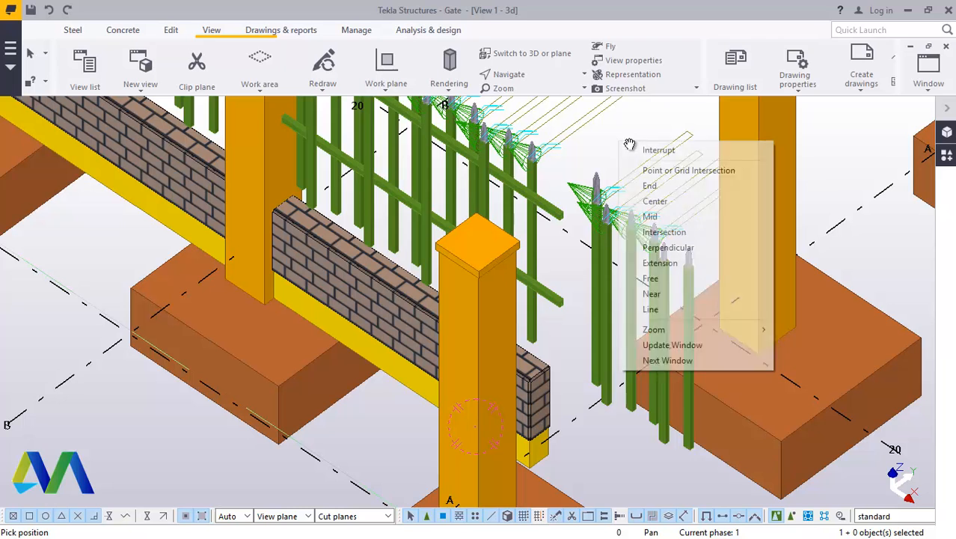
click(645, 148)
scroll(700, 168, up, 2)
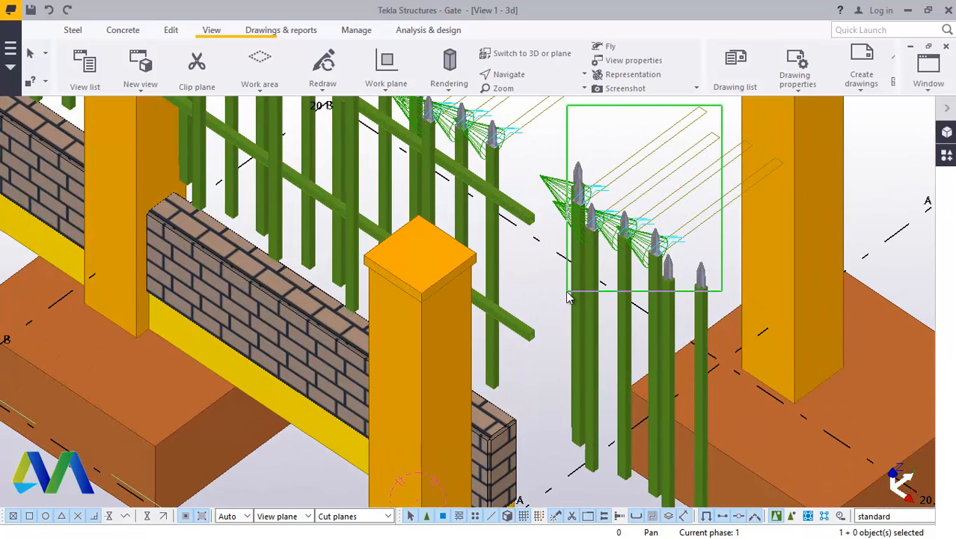
click(625, 196)
right_click(613, 133)
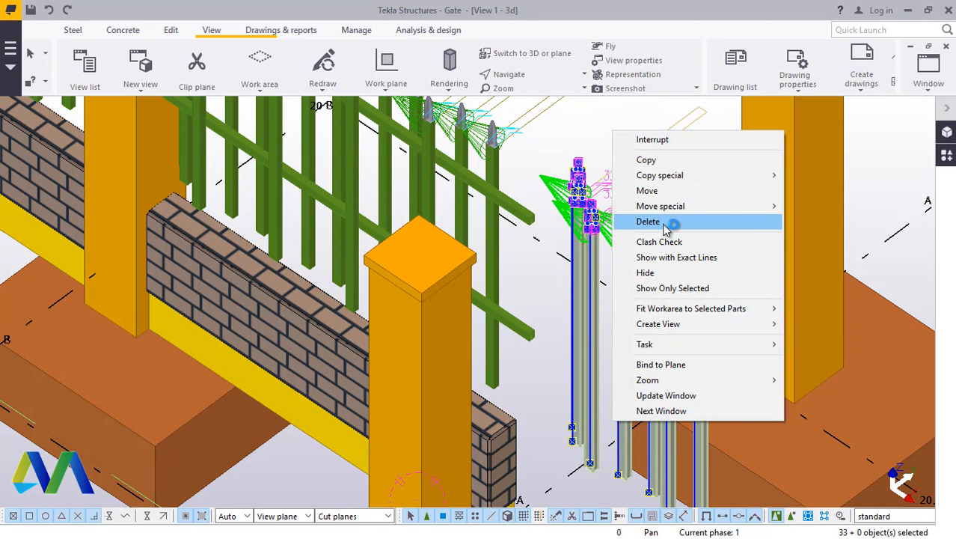
click(666, 224)
scroll(629, 222, down, 3)
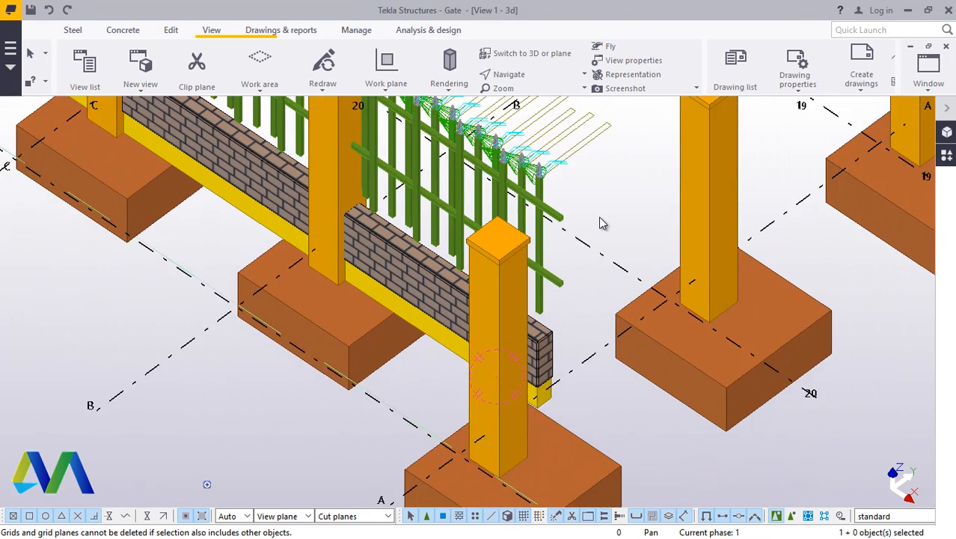
Step: Select the corner pillar on grid A with its footing and cap, and delete all three parts
scroll(600, 218, down, 2)
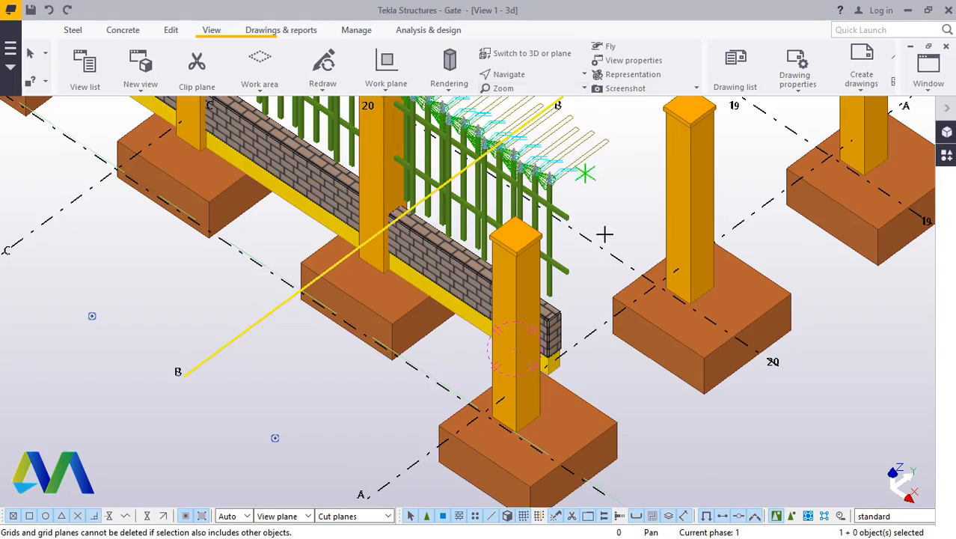
mouse_move(605, 235)
ctrl+middle_down()
mouse_move(459, 228)
mouse_move(542, 216)
mouse_move(453, 217)
mouse_move(678, 210)
mouse_move(803, 231)
mouse_move(749, 292)
mouse_move(743, 221)
mouse_move(686, 215)
mouse_move(565, 257)
mouse_move(420, 279)
mouse_move(422, 244)
mouse_move(495, 245)
mouse_move(458, 256)
mouse_move(565, 245)
mouse_move(476, 278)
mouse_move(401, 274)
mouse_move(395, 259)
mouse_move(423, 241)
mouse_move(446, 237)
mouse_move(312, 306)
mouse_move(373, 269)
mouse_move(411, 282)
mouse_move(343, 384)
ctrl+middle_up()
click(307, 400)
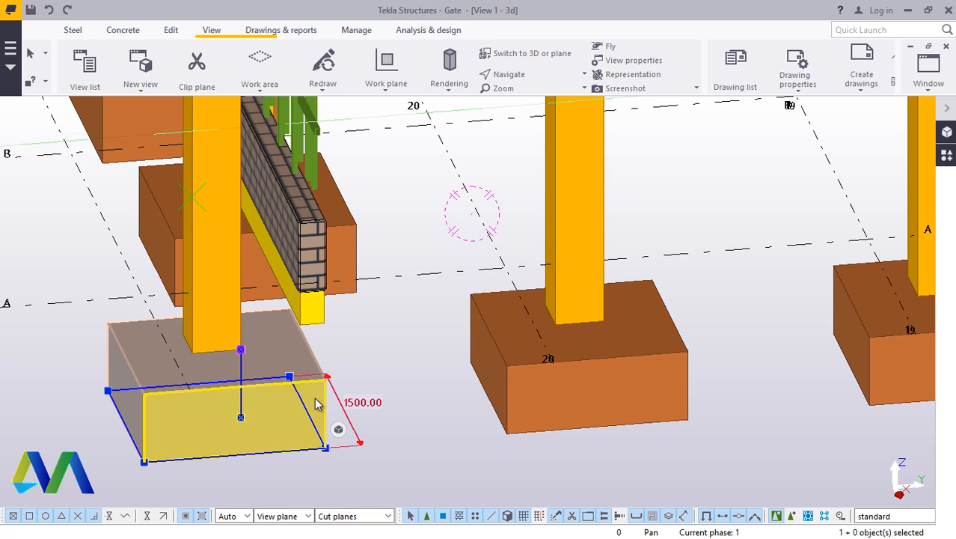
ctrl+click(226, 270)
scroll(421, 413, down, 5)
scroll(307, 222, up, 5)
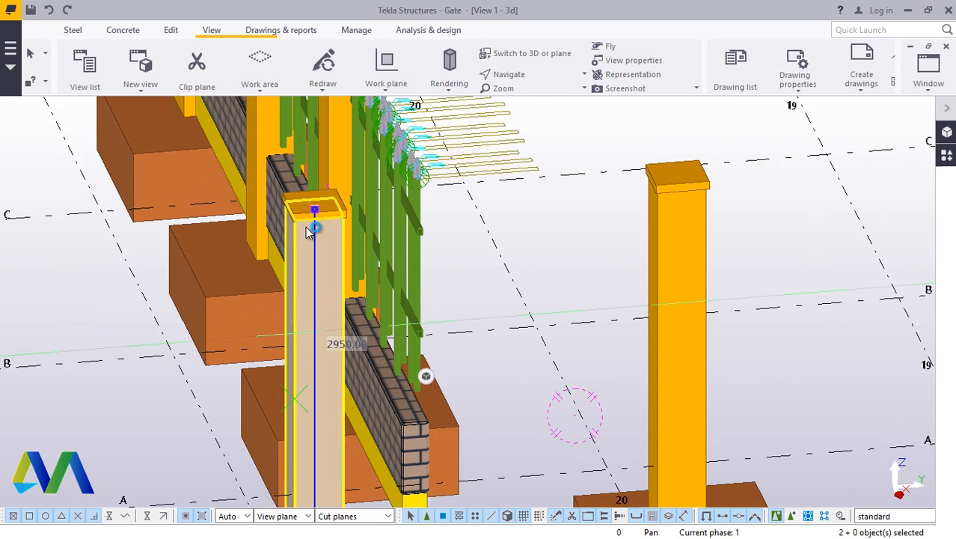
scroll(305, 227, up, 1)
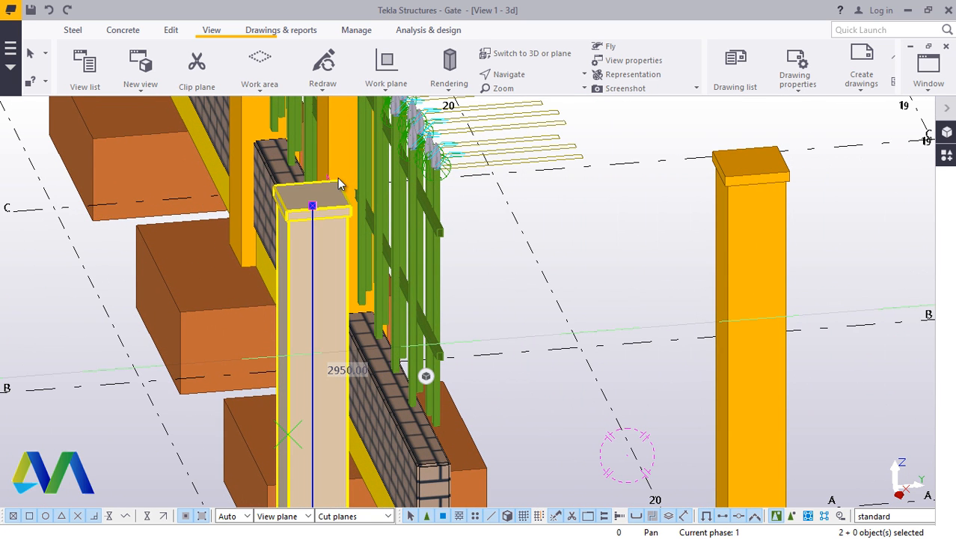
ctrl+click(338, 179)
right_click(621, 211)
click(656, 294)
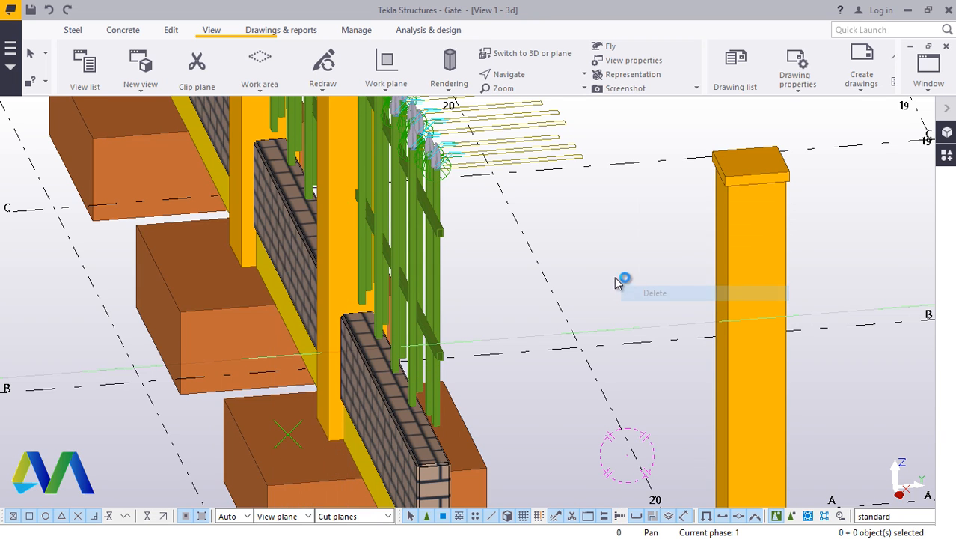
Step: Copy the neighbouring grid A pillar with its cap and footing 2000 mm along the footing's edge towards the open fence end
scroll(591, 262, down, 8)
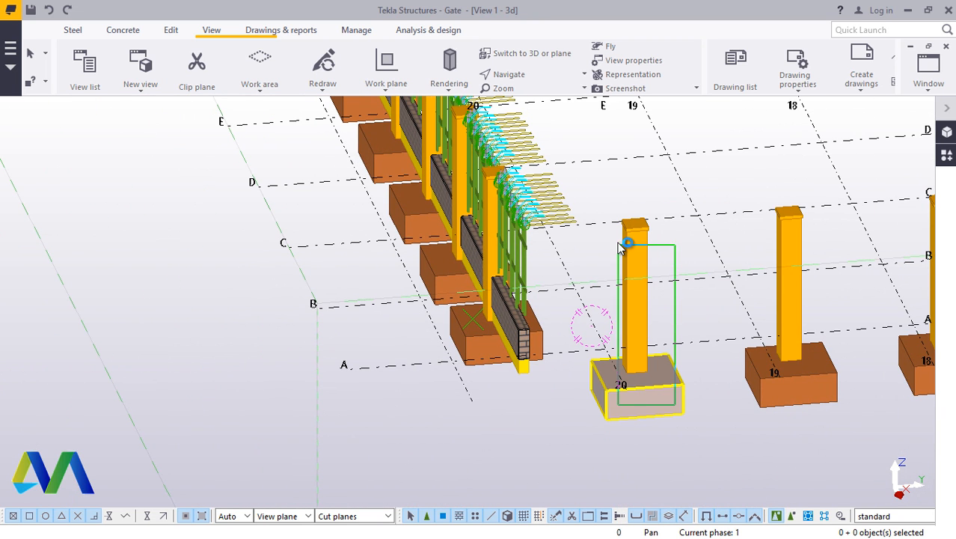
drag(618, 227, 618, 227)
right_click(673, 242)
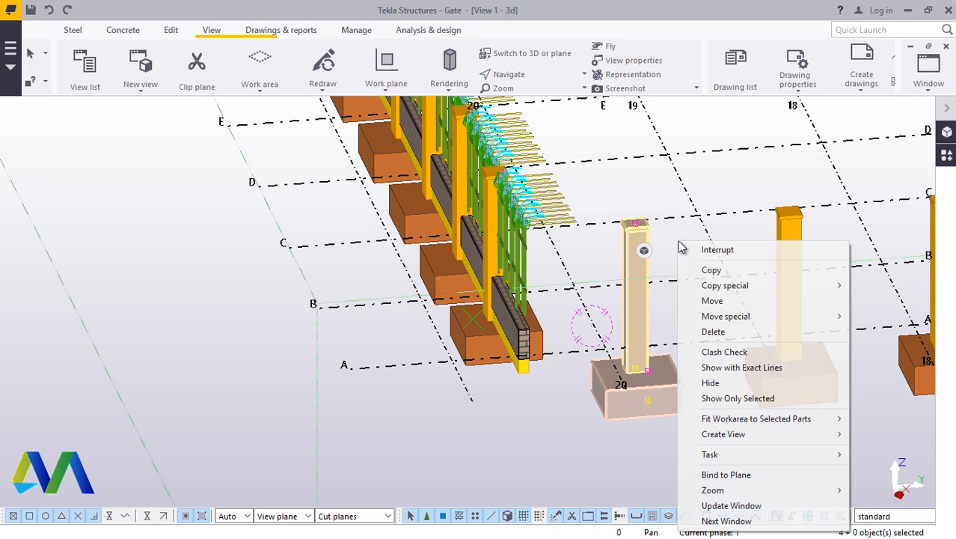
click(715, 270)
scroll(642, 394, up, 5)
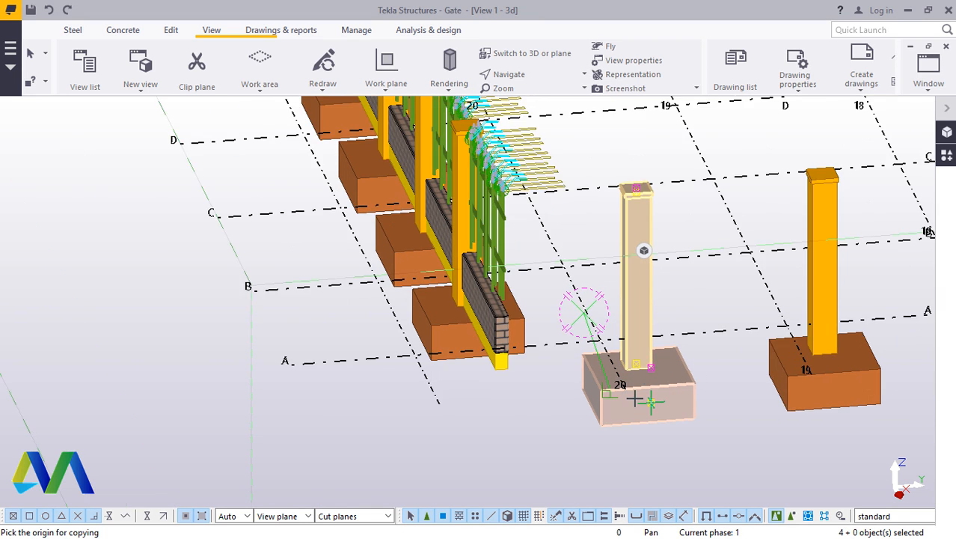
scroll(642, 394, up, 3)
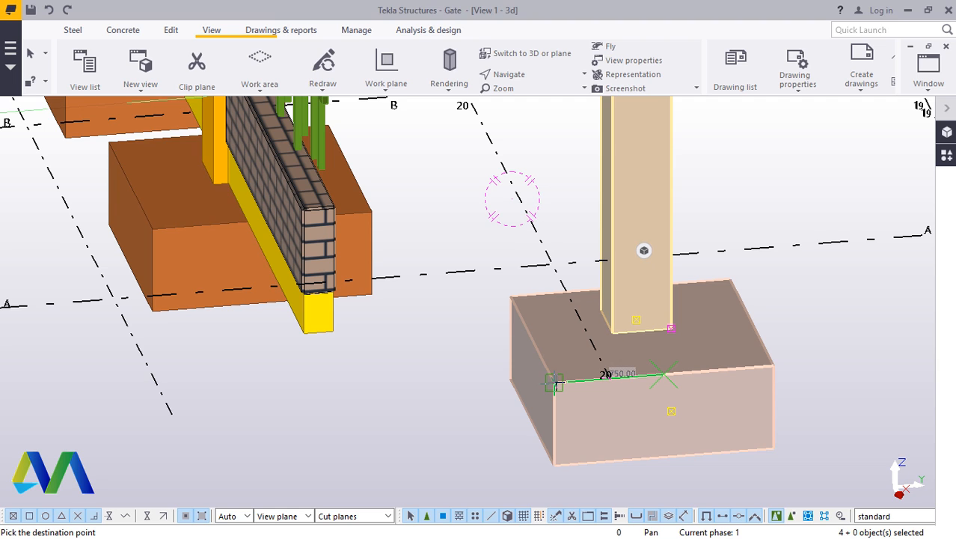
text(2000)
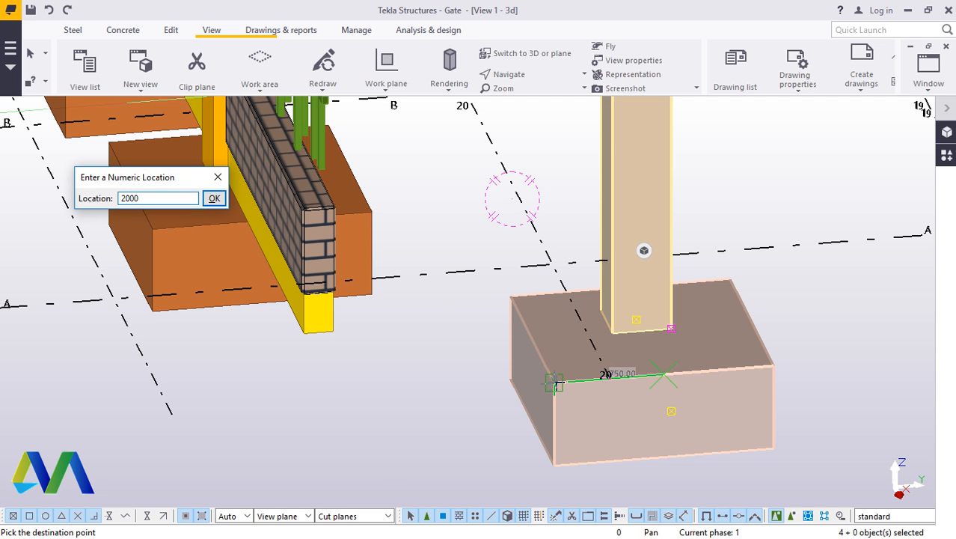
key(Return)
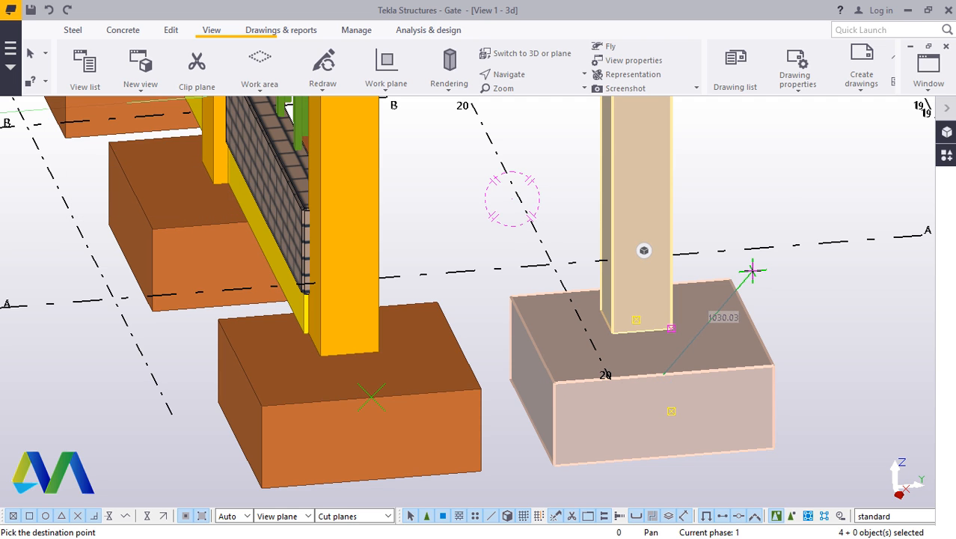
Step: Rotate the view and examine closely how the brick wall's end meets the newly copied corner pillar
click(527, 77)
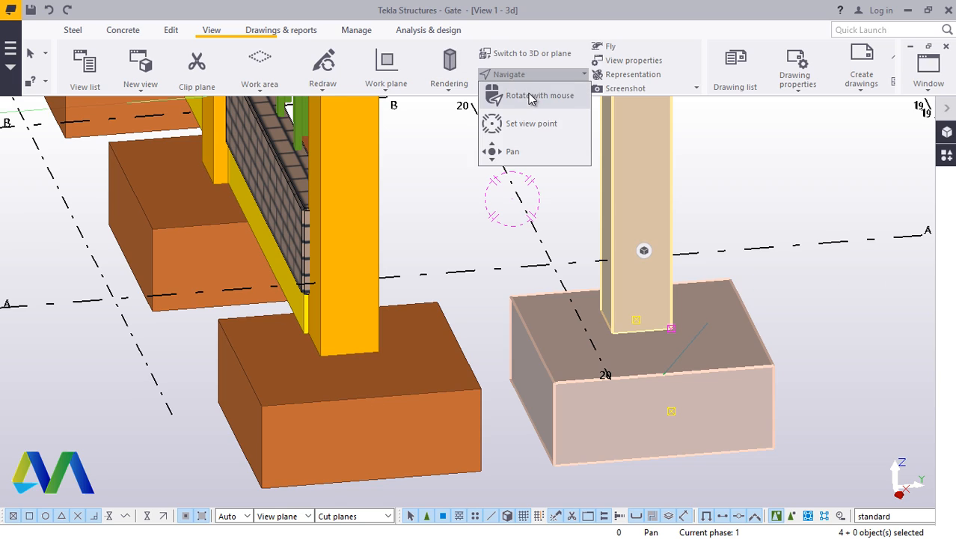
click(530, 95)
mouse_move(341, 301)
mouse_down()
mouse_move(565, 327)
mouse_move(623, 338)
mouse_move(660, 363)
mouse_up()
scroll(325, 270, up, 2)
scroll(282, 274, up, 6)
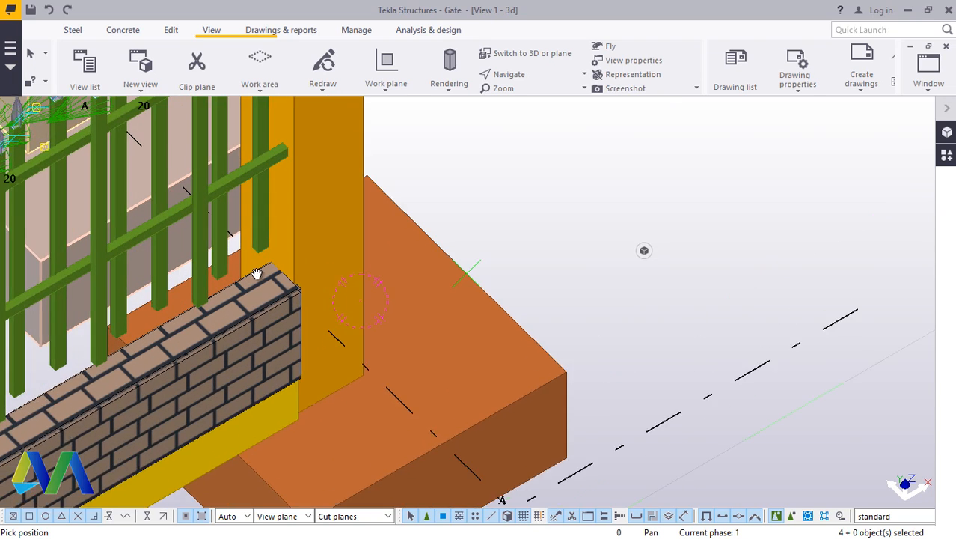
scroll(281, 273, up, 3)
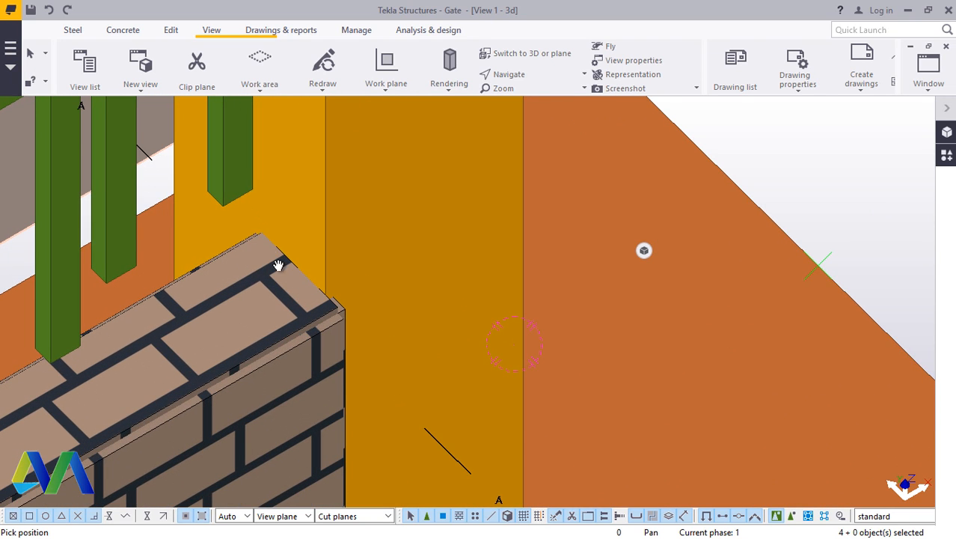
scroll(339, 295, down, 3)
right_click(664, 205)
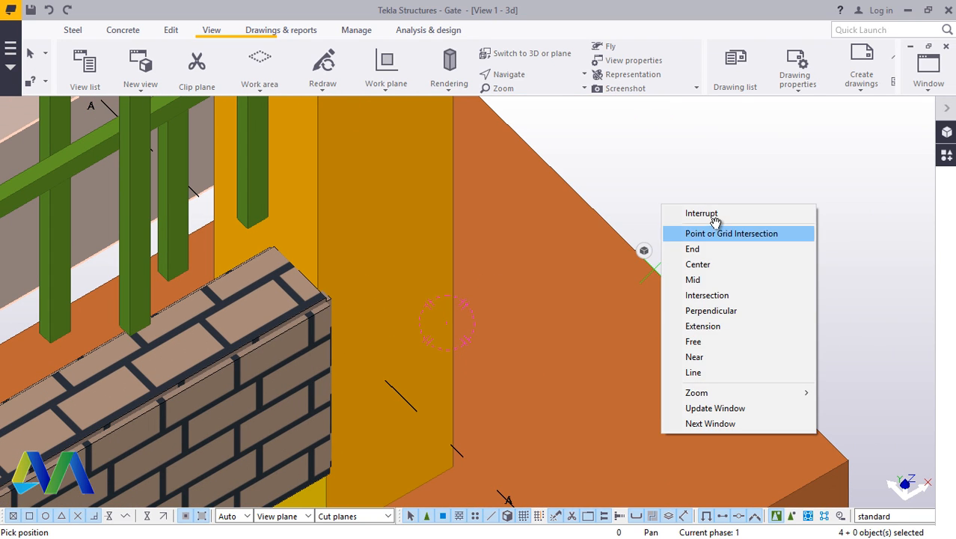
click(711, 213)
click(178, 32)
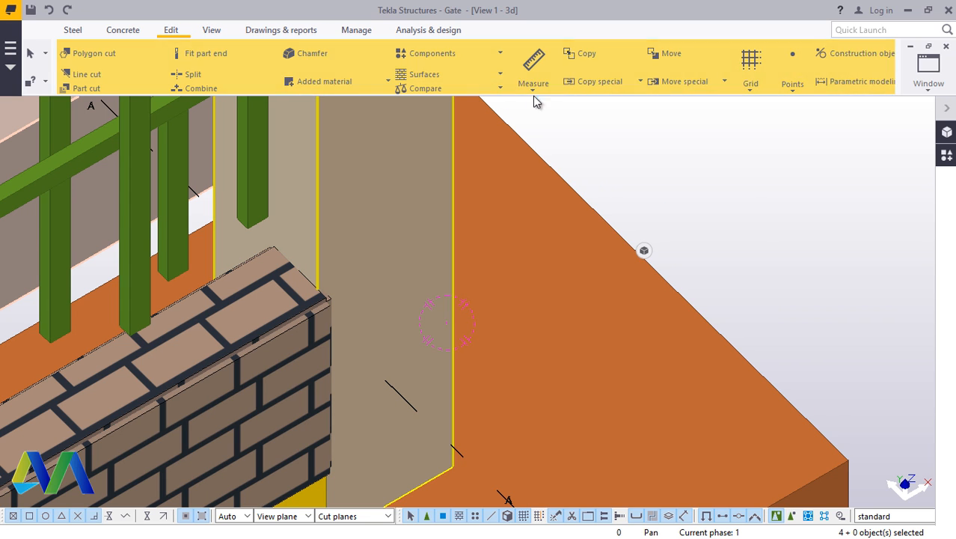
click(794, 90)
click(802, 110)
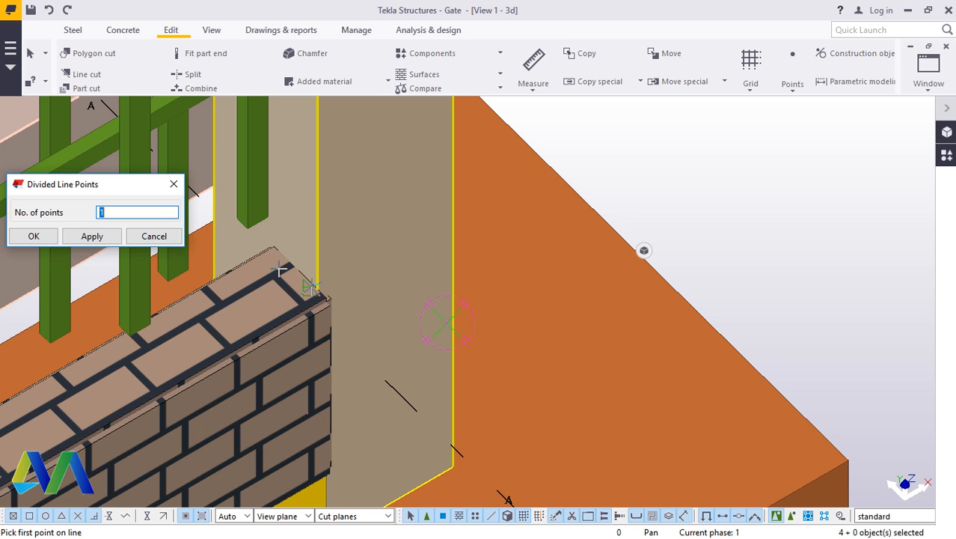
scroll(214, 211, up, 3)
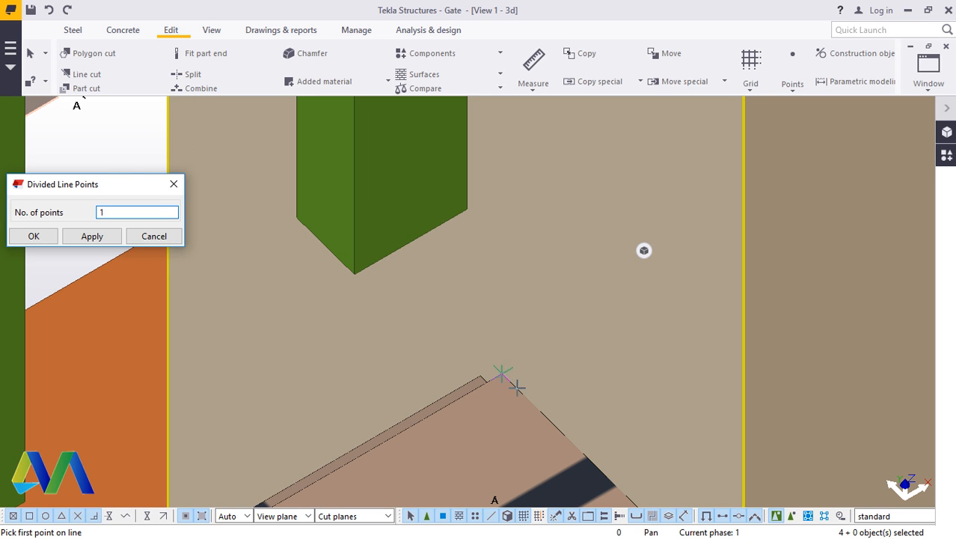
scroll(488, 366, down, 4)
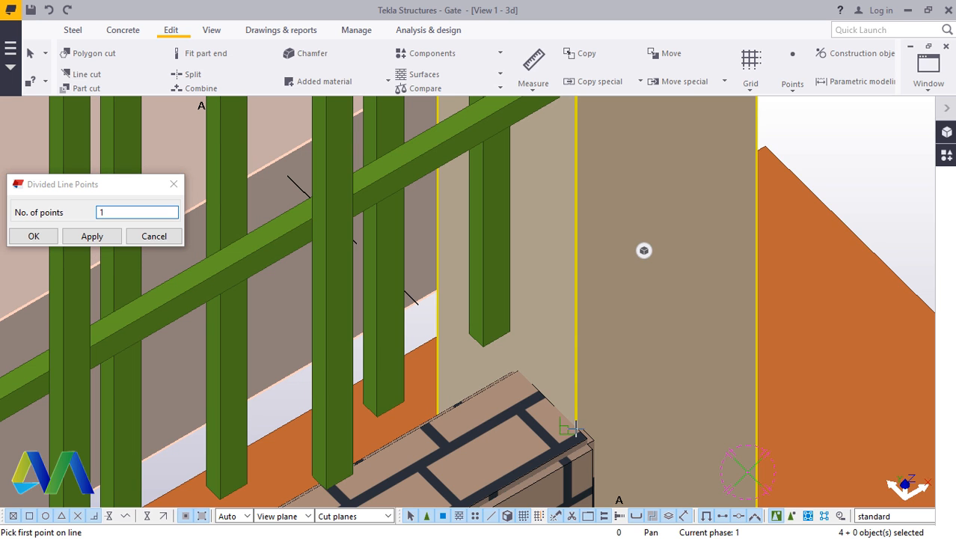
right_click(533, 411)
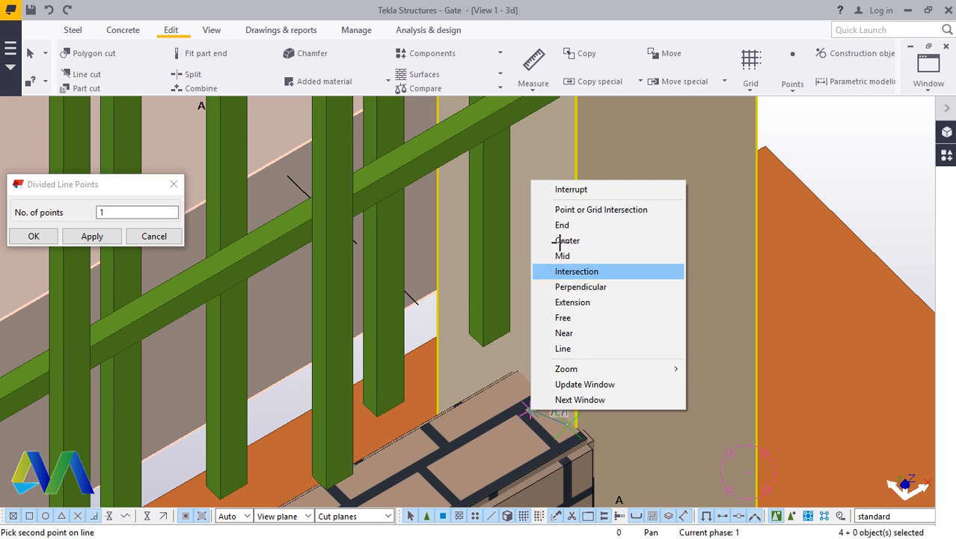
click(557, 191)
Step: Place one dividing point midway across the corner pillar face that meets the wall
click(793, 88)
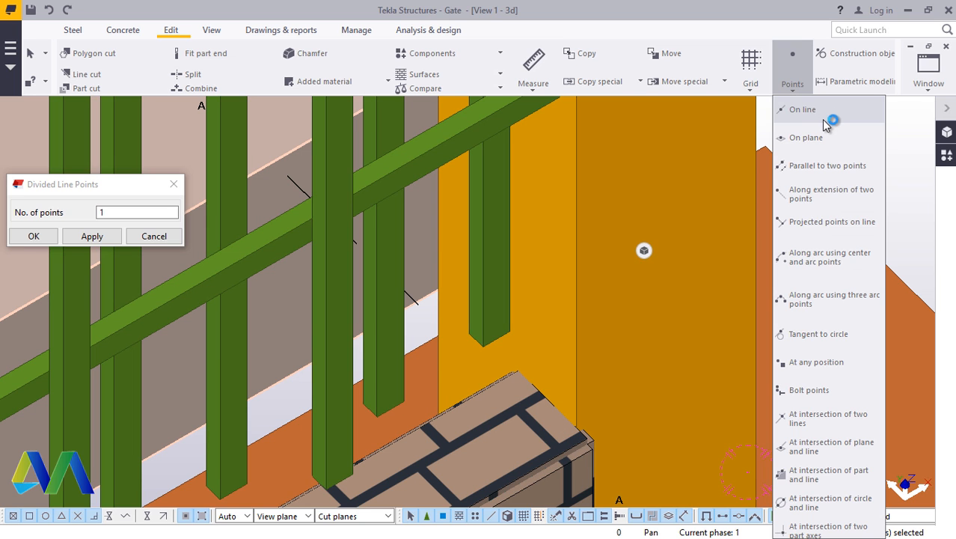
click(831, 112)
scroll(573, 442, up, 4)
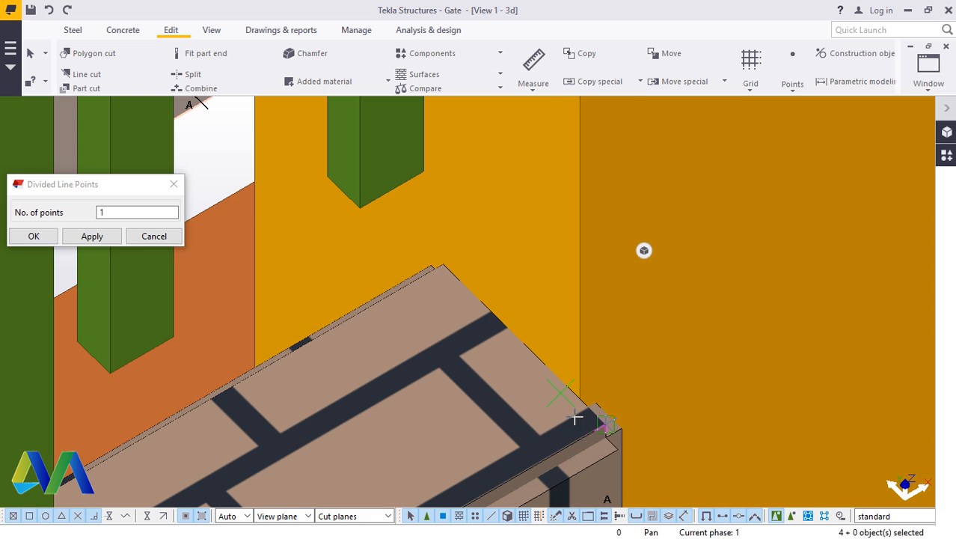
scroll(575, 417, down, 5)
scroll(581, 431, up, 5)
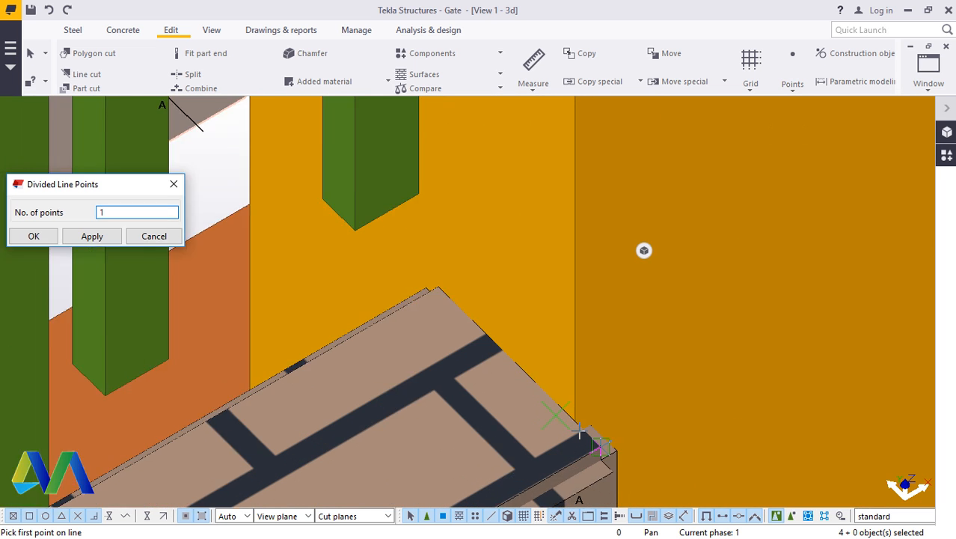
click(573, 417)
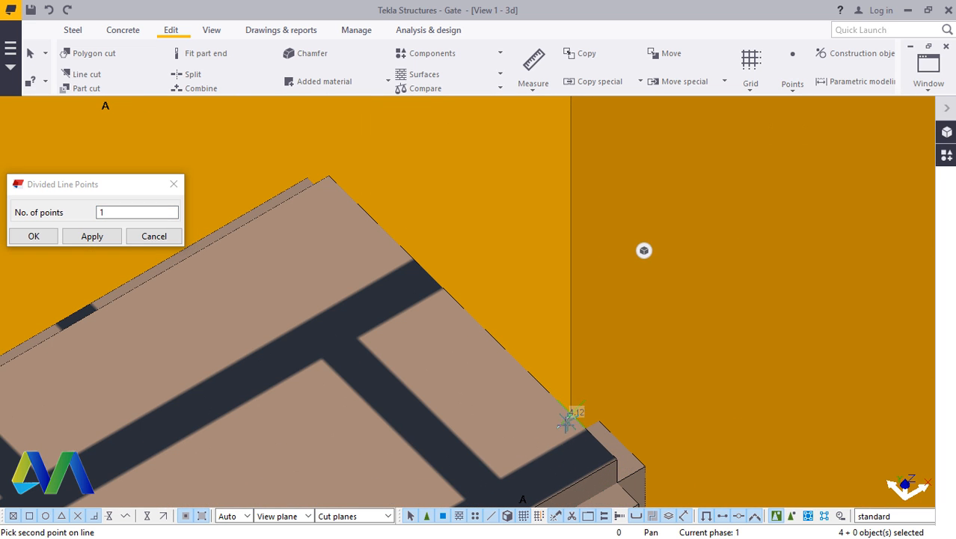
scroll(530, 351, down, 3)
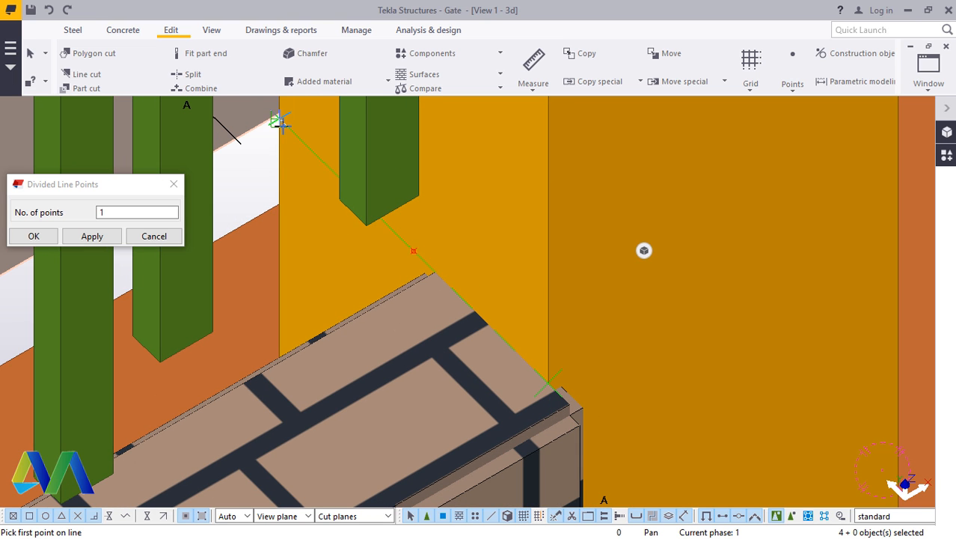
right_click(309, 189)
click(320, 194)
Step: Place one dividing point midway across the top edge of the brick wall's end
scroll(510, 374, down, 1)
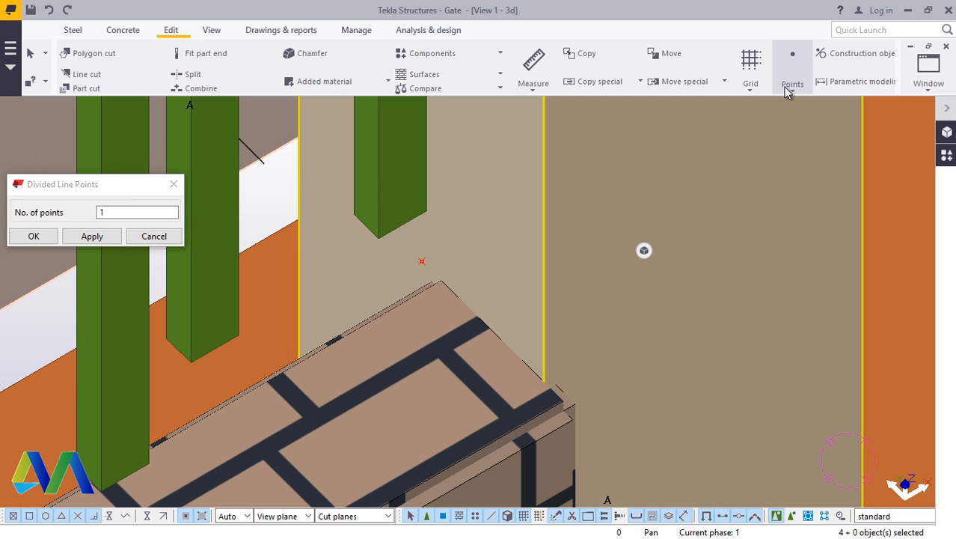
click(784, 86)
click(801, 107)
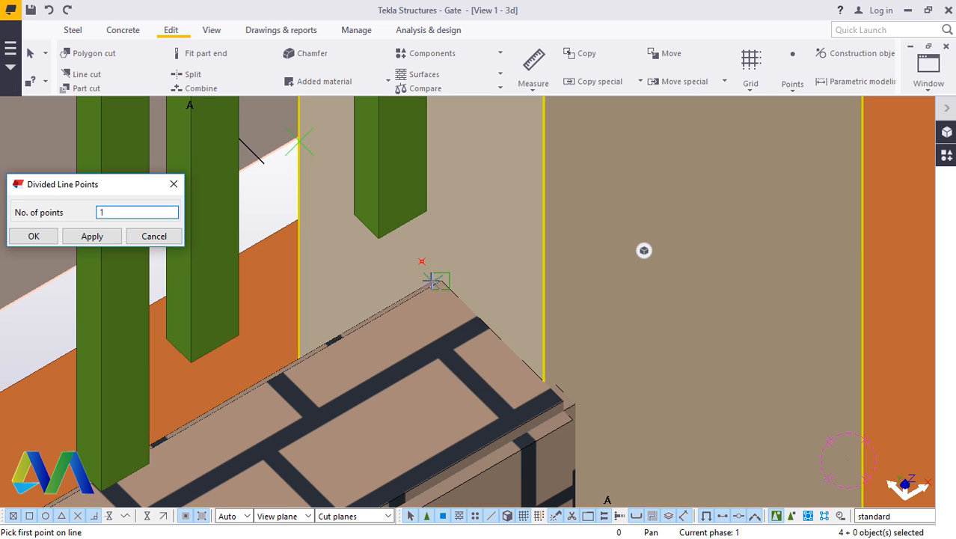
click(432, 282)
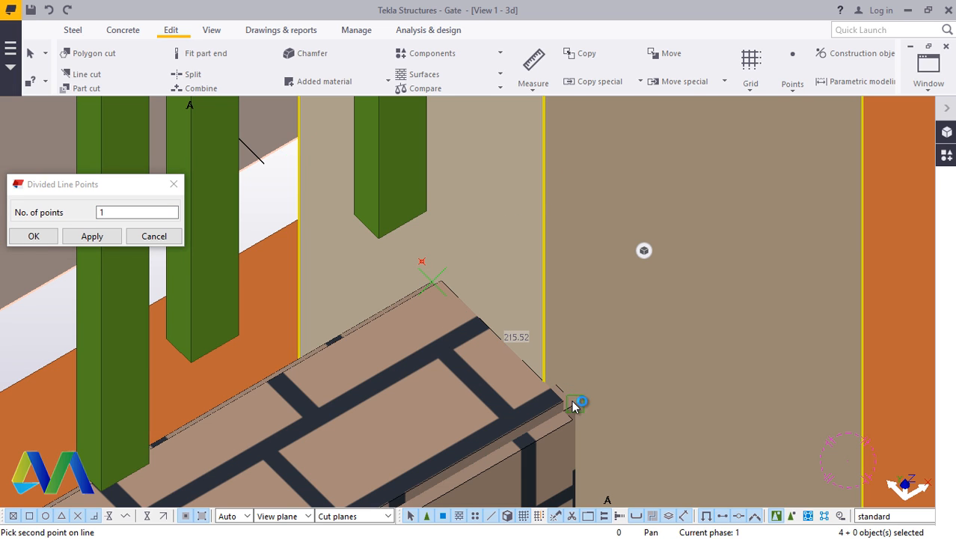
right_click(456, 339)
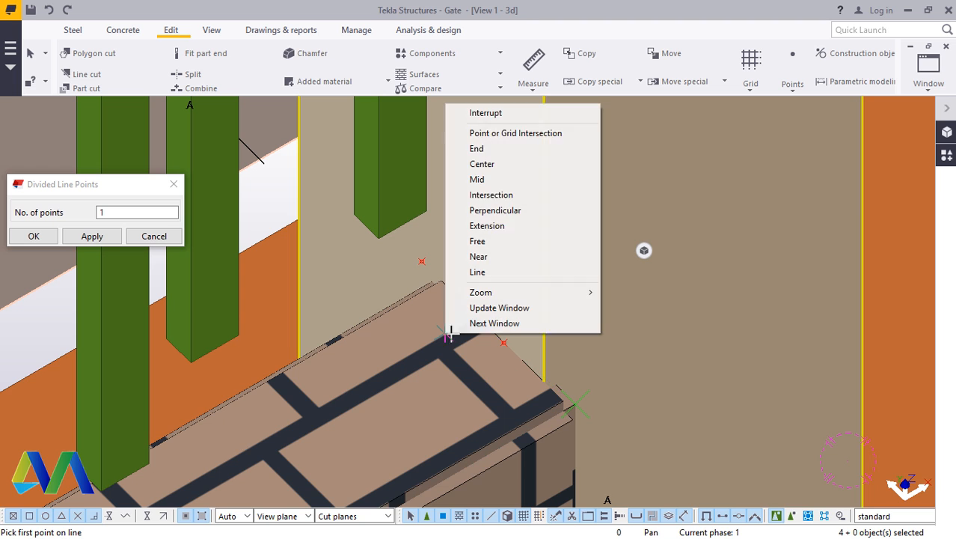
click(479, 111)
Step: Move the corner pillar, cap and footing together from the pillar face's midpoint to the wall end's midpoint
scroll(504, 344, down, 1)
scroll(507, 419, down, 3)
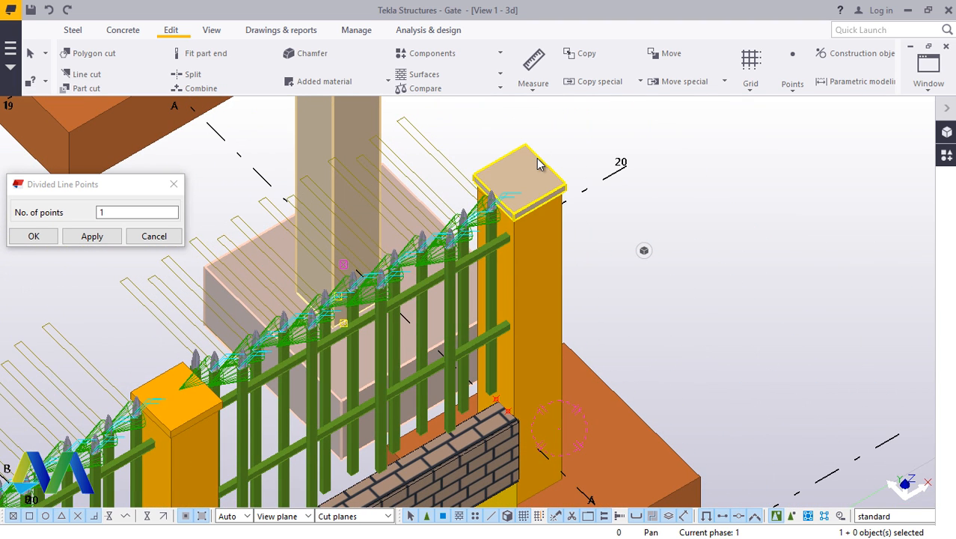
click(540, 164)
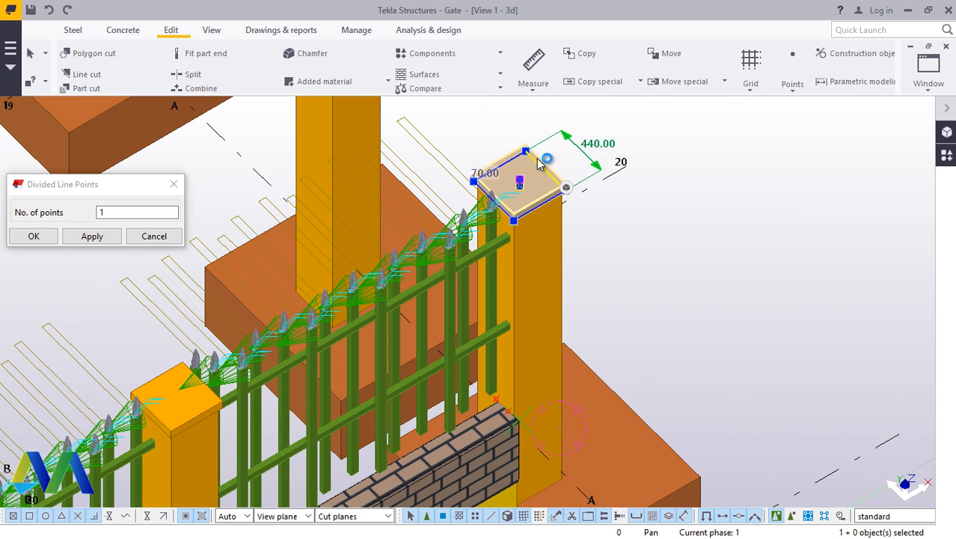
ctrl+click(621, 395)
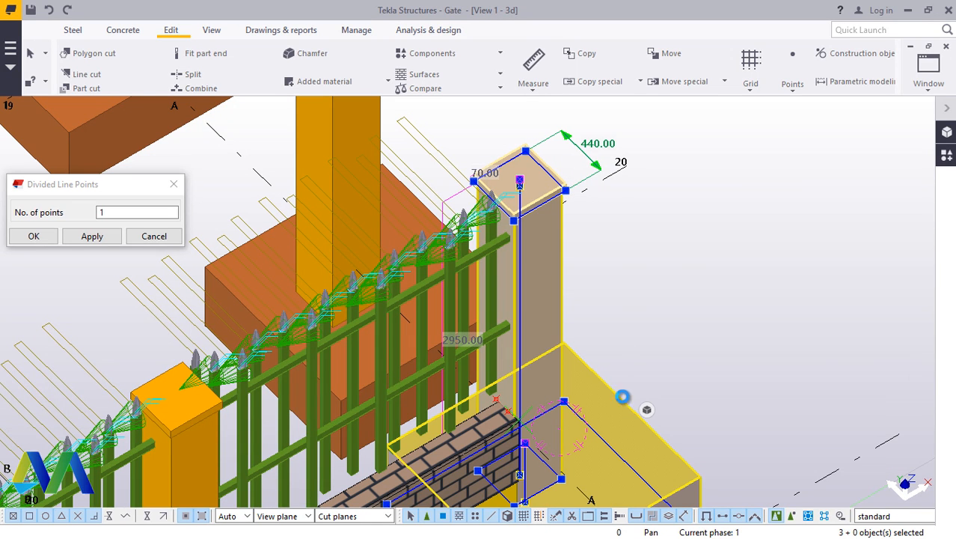
right_click(693, 247)
click(727, 262)
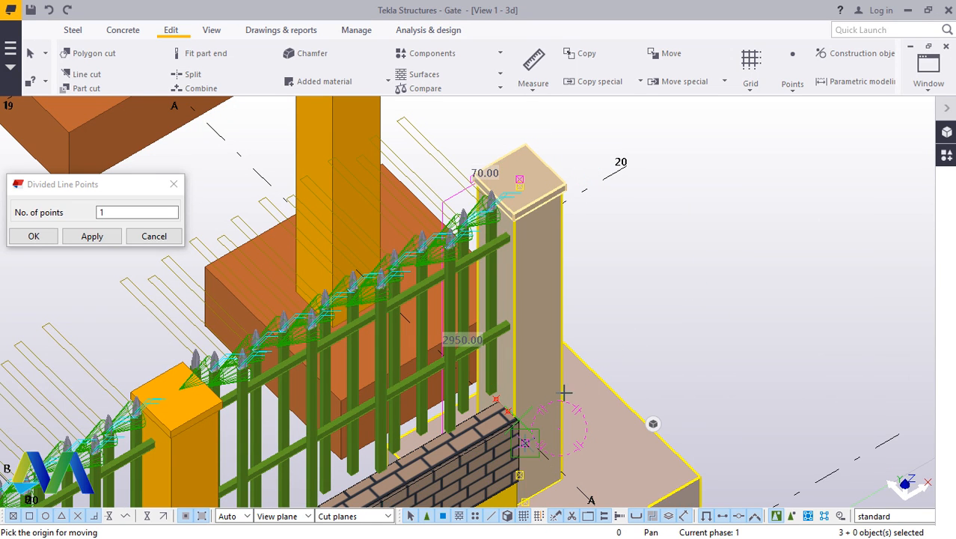
scroll(495, 383, up, 5)
scroll(495, 383, up, 2)
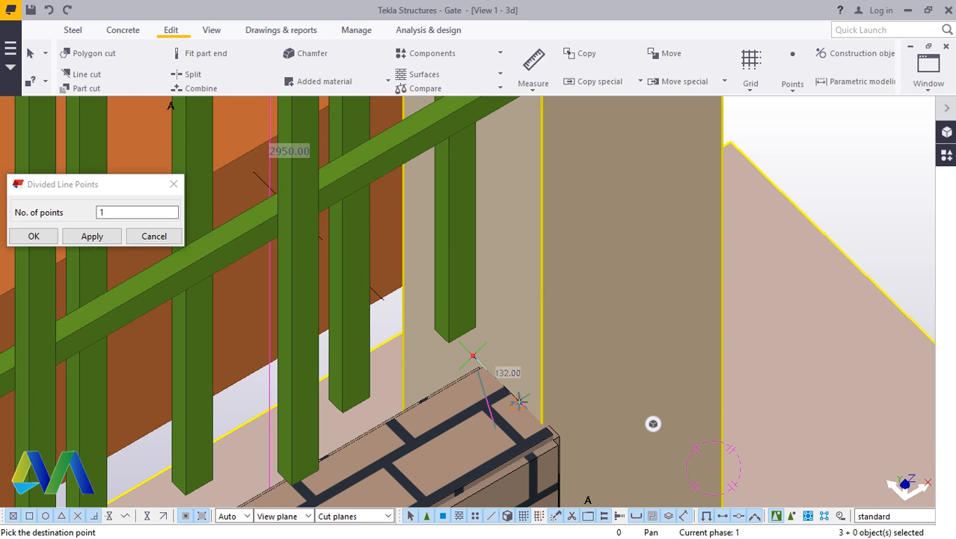
scroll(519, 403, down, 6)
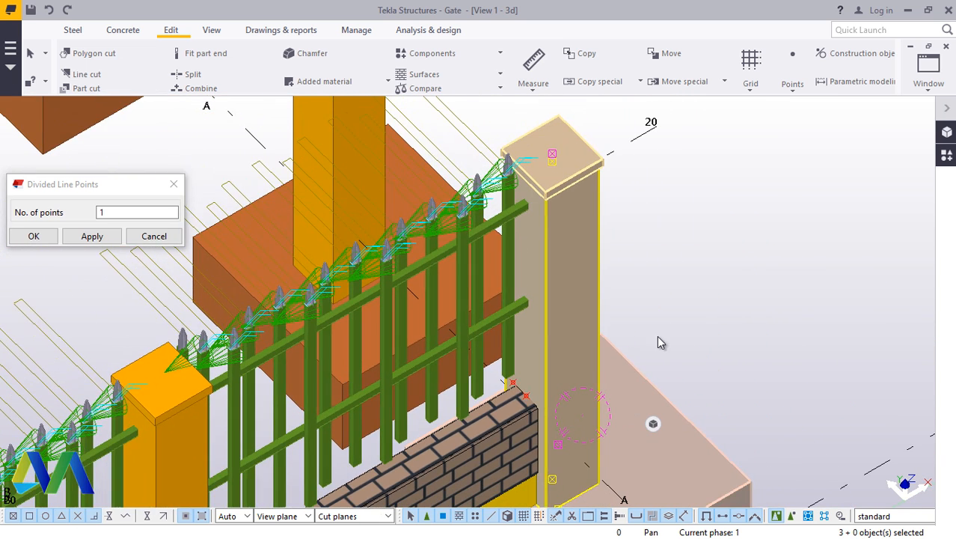
Step: Close the dividing-point settings and examine the completed fence along grid 20 and the full perimeter layout
scroll(750, 265, down, 5)
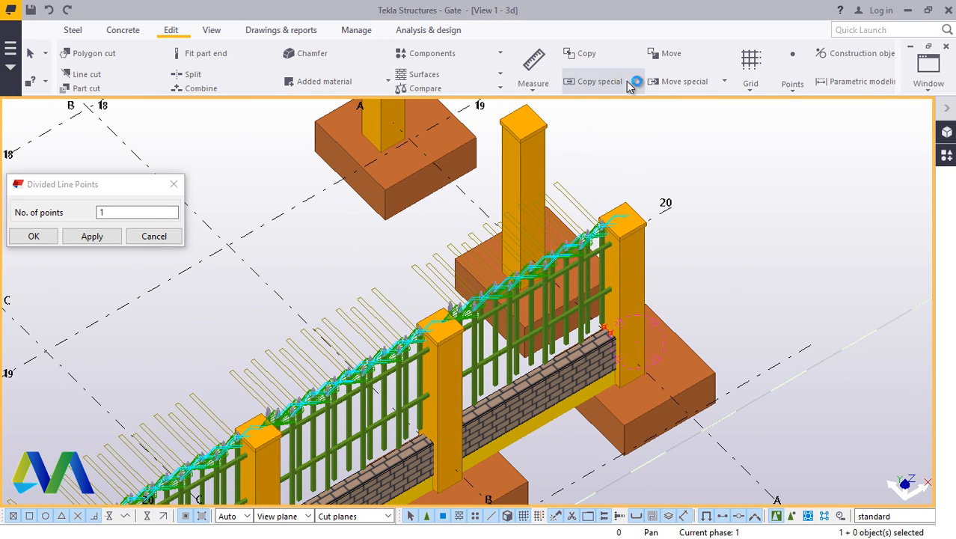
click(54, 238)
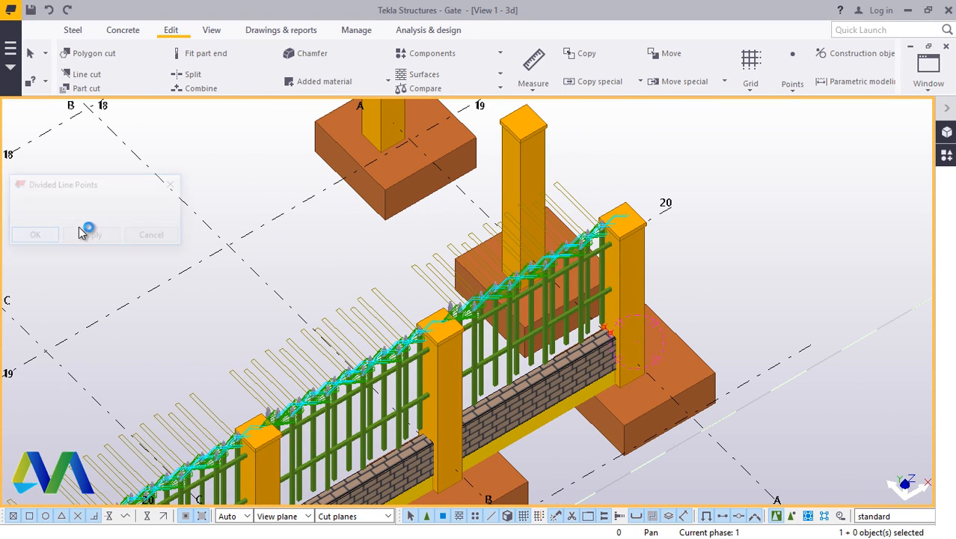
click(210, 34)
click(528, 76)
click(537, 122)
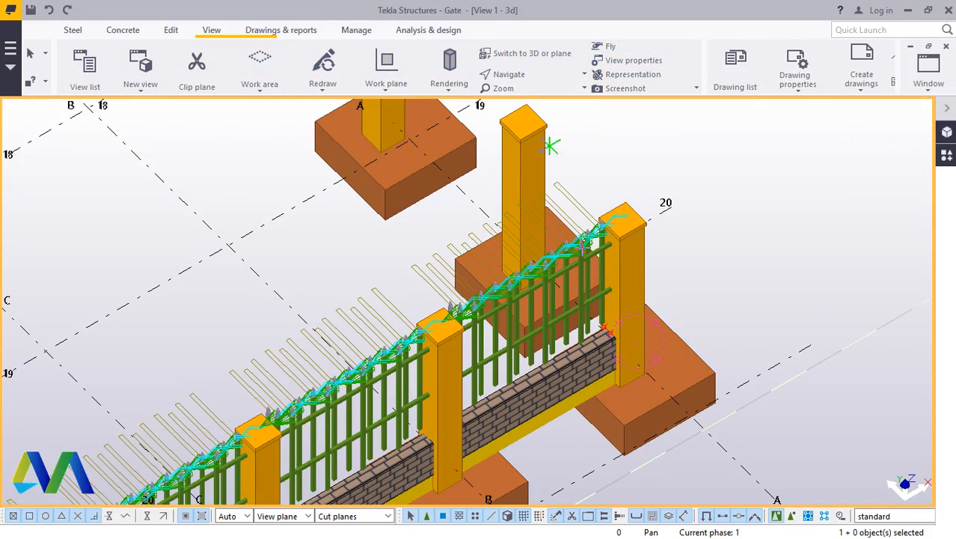
drag(607, 320, 413, 259)
scroll(514, 301, down, 3)
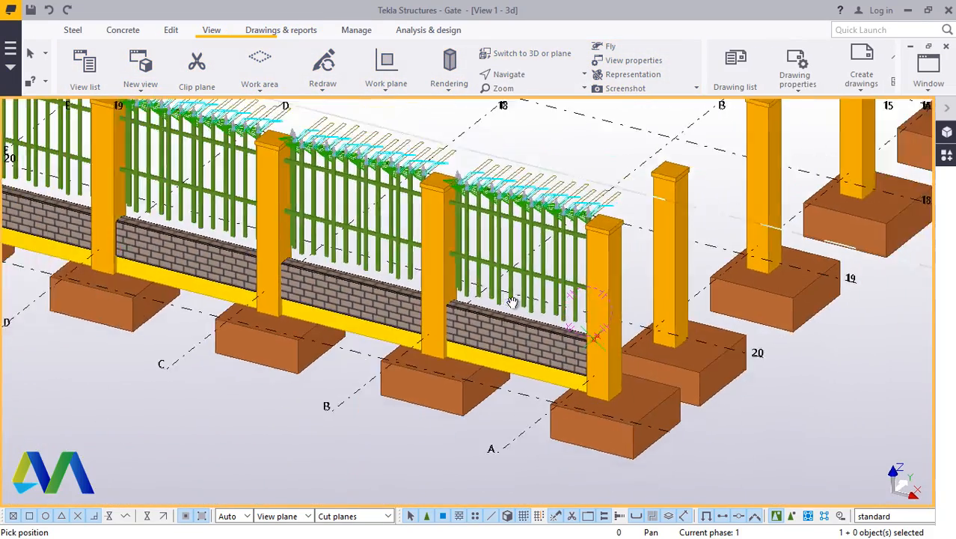
mouse_move(552, 300)
mouse_down()
mouse_move(542, 250)
mouse_move(588, 258)
mouse_move(559, 310)
mouse_up()
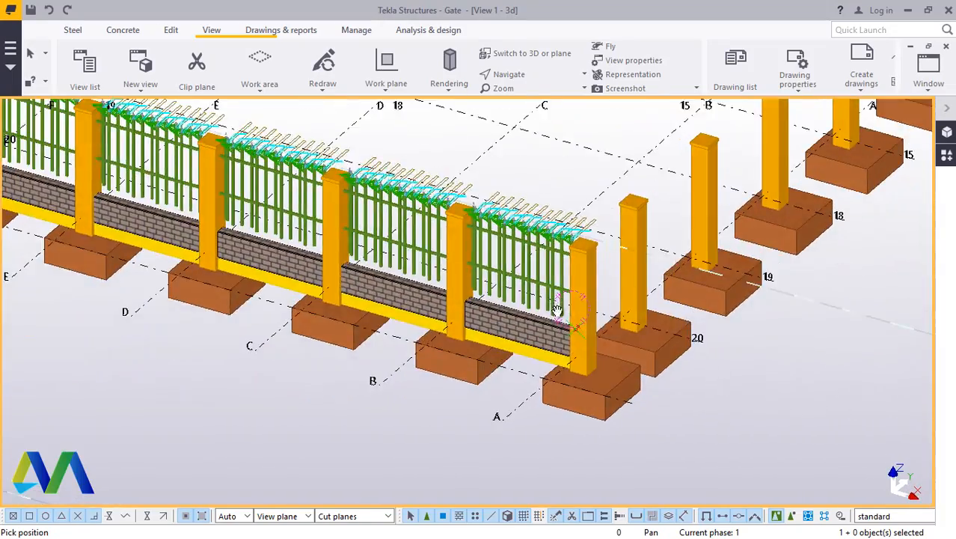
scroll(611, 330, down, 2)
scroll(627, 343, down, 6)
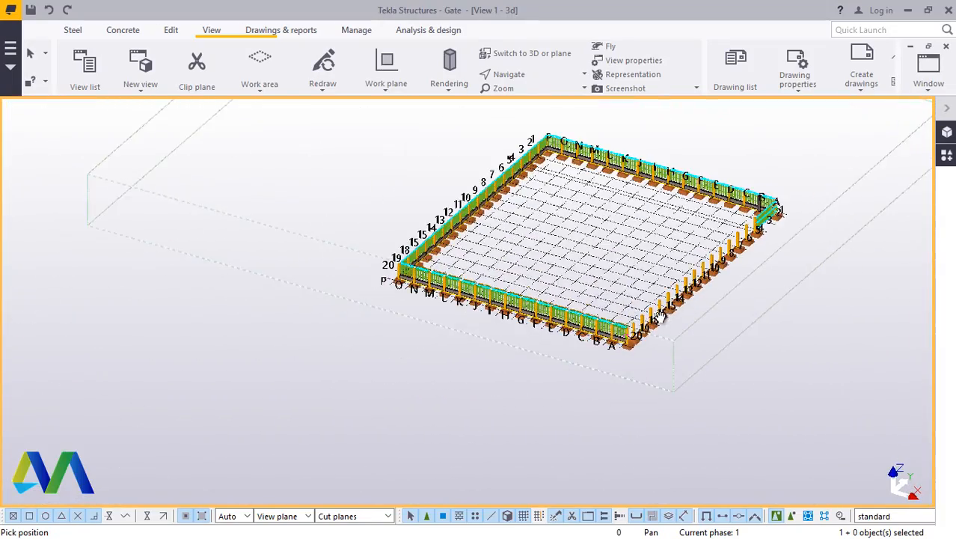
scroll(657, 323, up, 7)
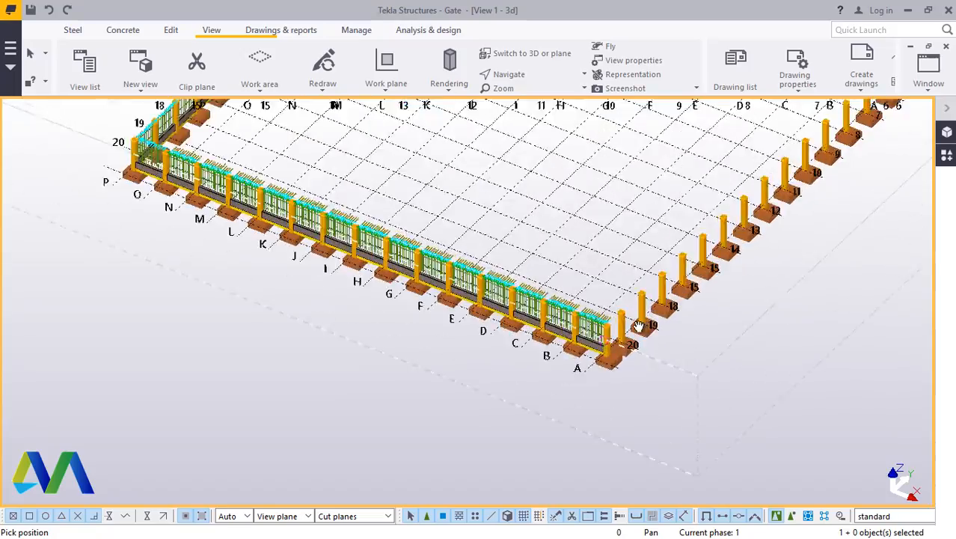
scroll(646, 375, down, 5)
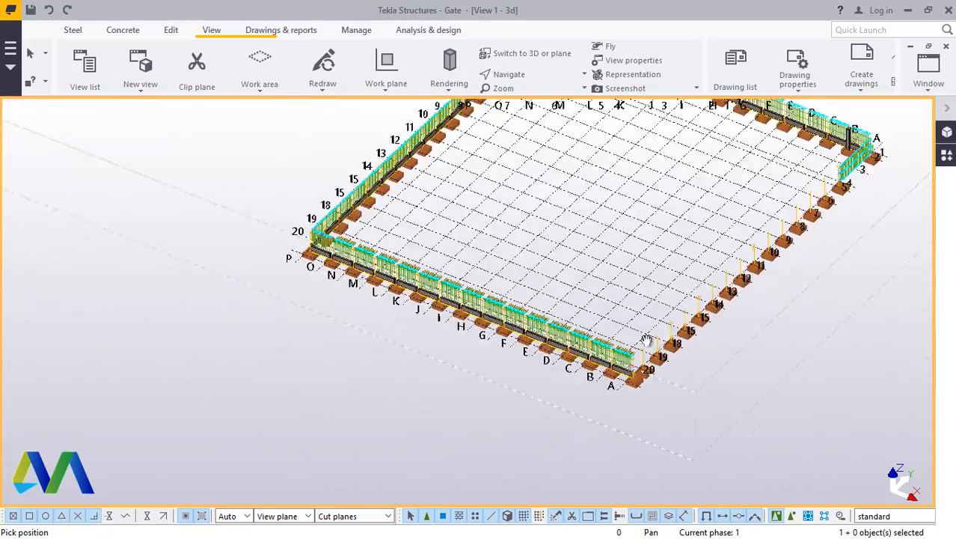
scroll(309, 232, up, 3)
scroll(308, 232, up, 3)
ctrl+middle_drag(404, 253, 492, 205)
scroll(492, 205, down, 5)
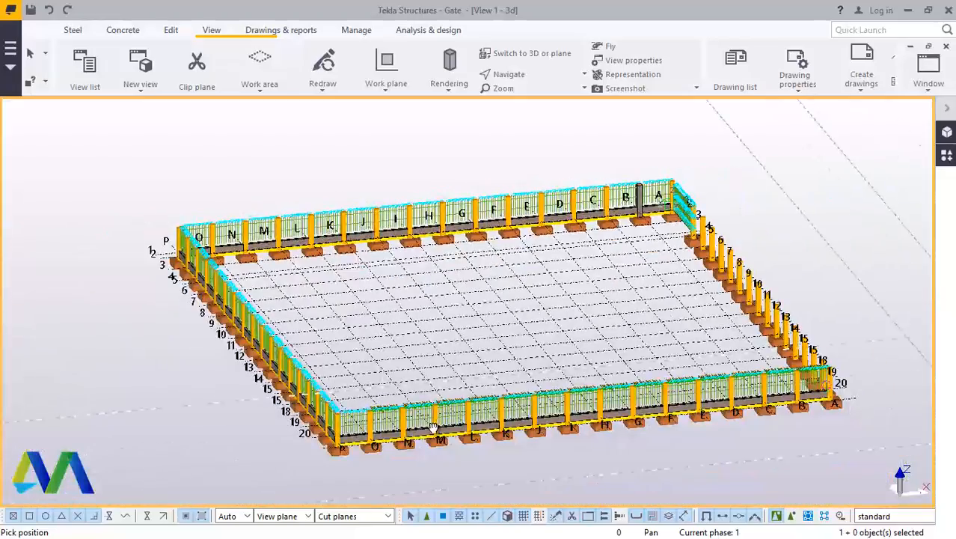
Step: Examine the fence panels and corner pillar where the grid P and grid 20 fences meet
ctrl+middle_drag(432, 427, 470, 419)
scroll(363, 458, up, 3)
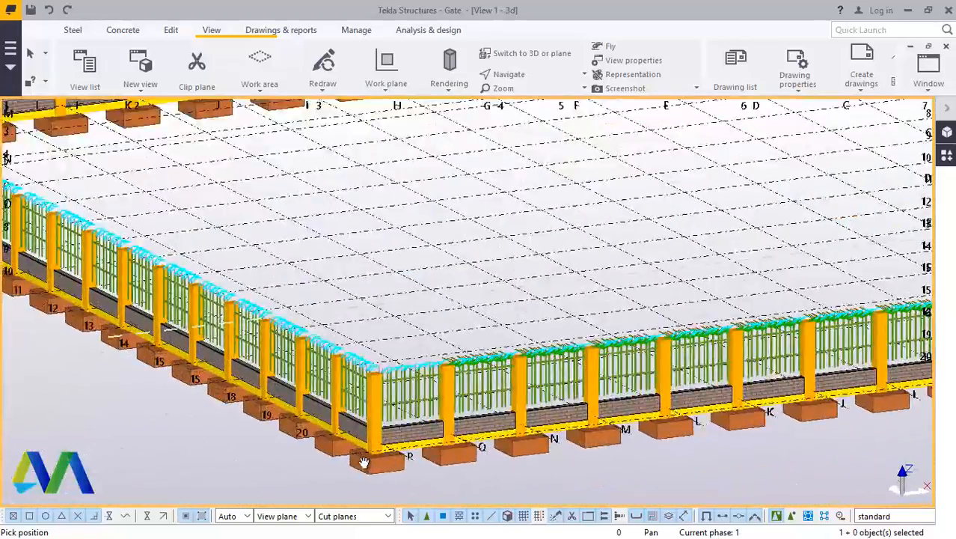
scroll(363, 461, up, 2)
click(544, 88)
click(530, 91)
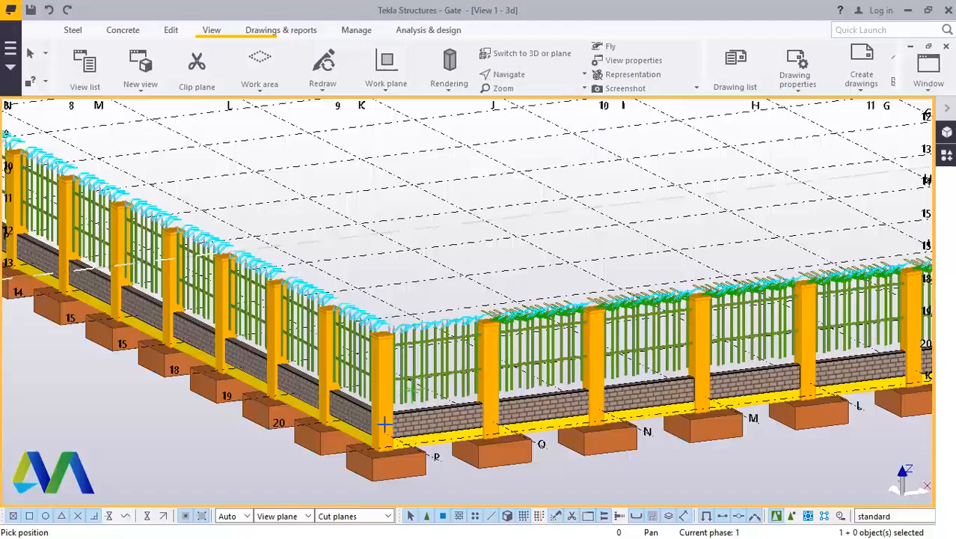
ctrl+middle_drag(390, 438, 493, 461)
scroll(493, 449, down, 3)
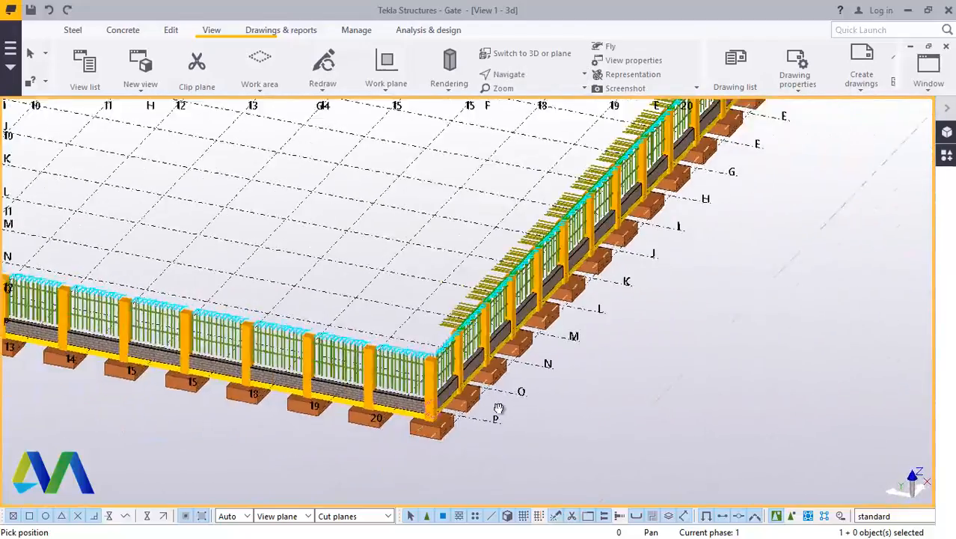
scroll(492, 417, up, 6)
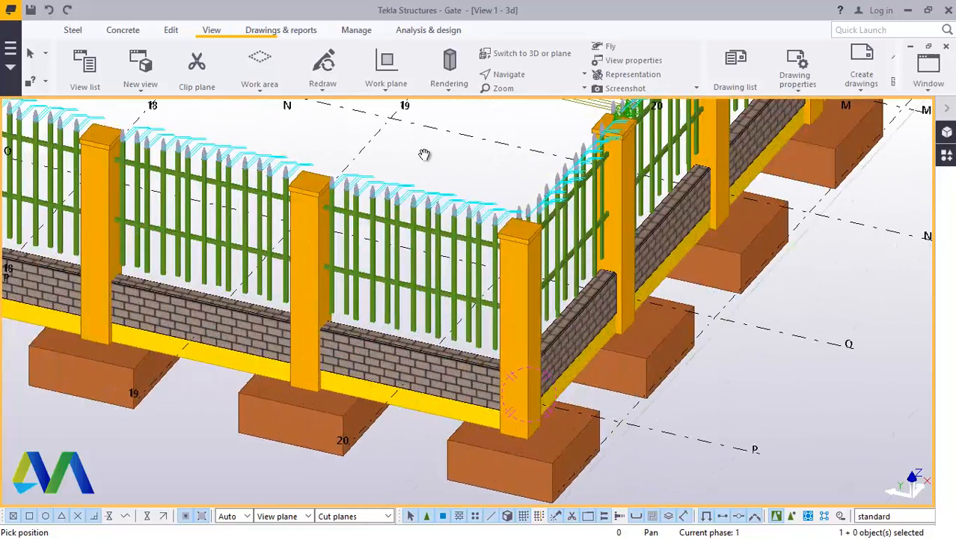
right_click(423, 154)
click(453, 162)
scroll(412, 324, up, 5)
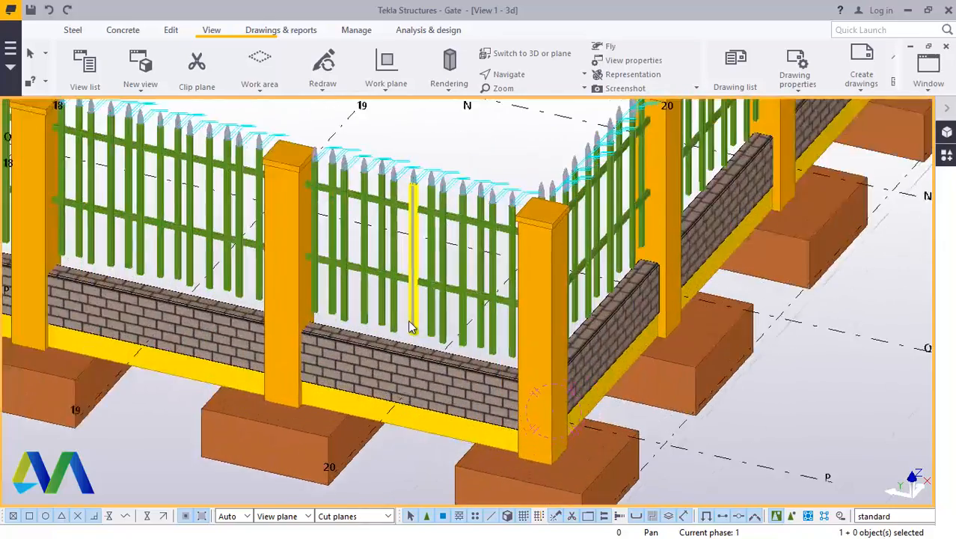
scroll(509, 245, down, 3)
scroll(510, 245, up, 3)
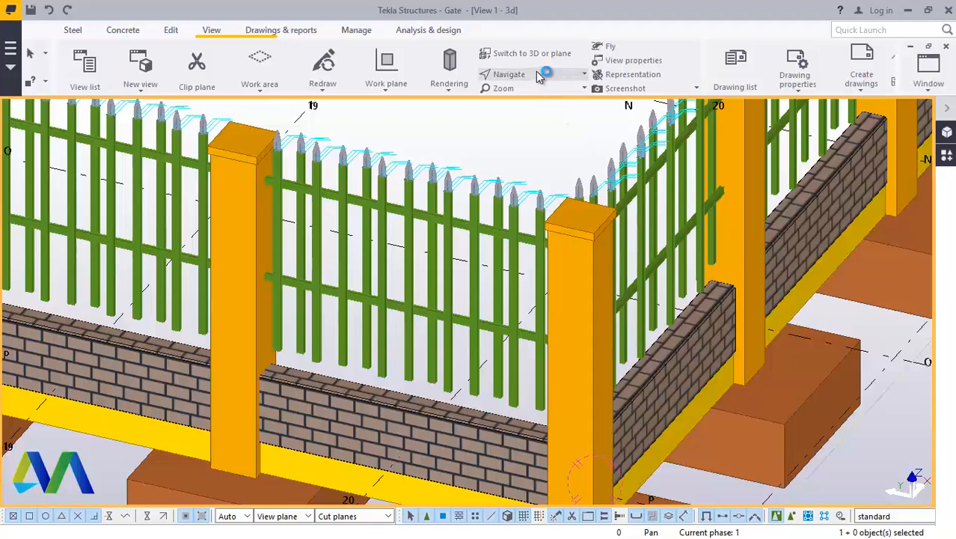
Step: Try to select the grid P panel nearest the grid 20 corner, including its spiked pickets, rails, wall and ground beam
click(509, 74)
click(520, 96)
click(490, 262)
ctrl+middle_drag(490, 262, 598, 185)
scroll(526, 370, down, 4)
right_click(507, 140)
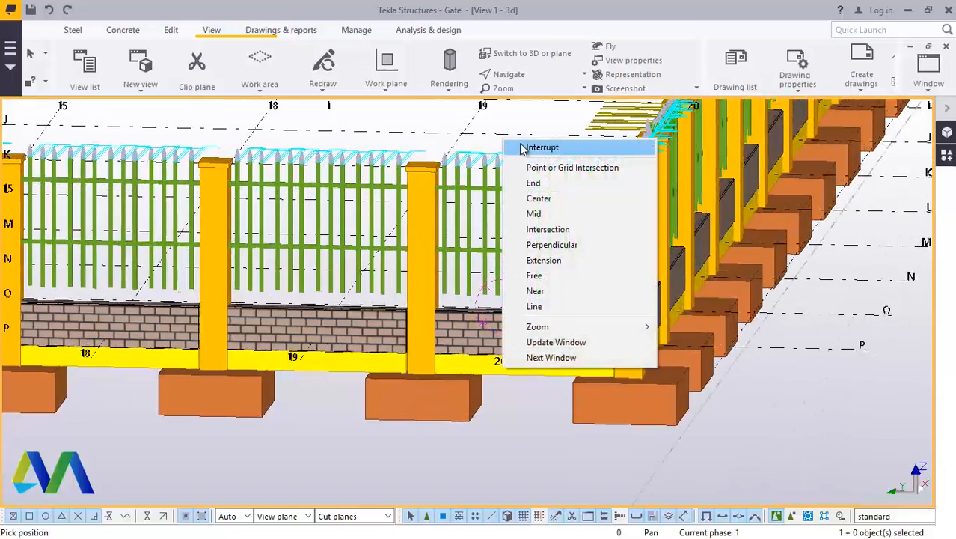
click(523, 150)
scroll(644, 146, up, 3)
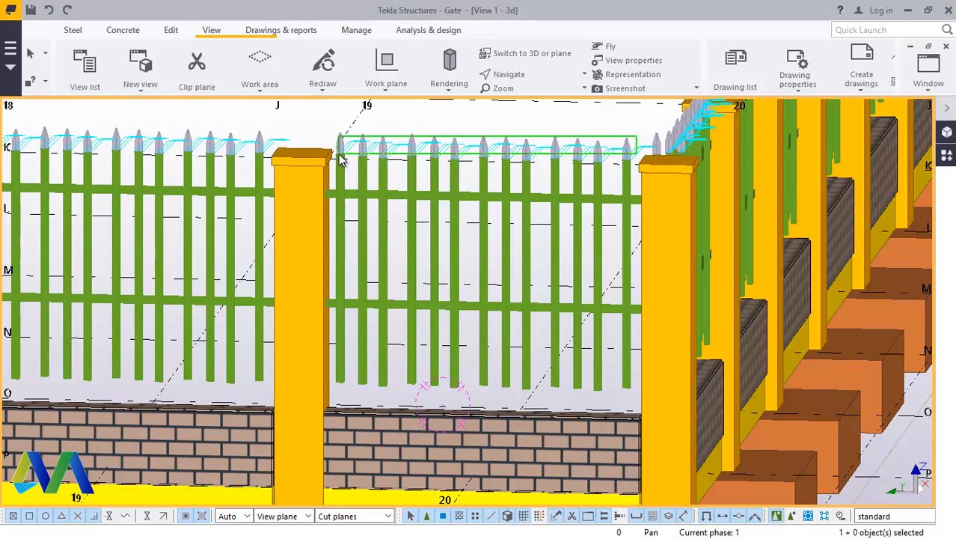
drag(336, 166, 337, 171)
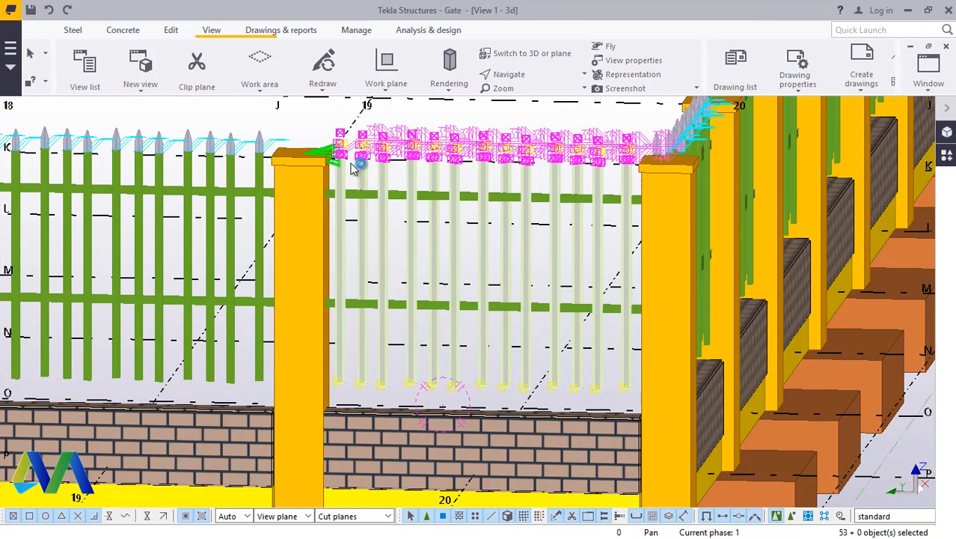
scroll(542, 238, up, 2)
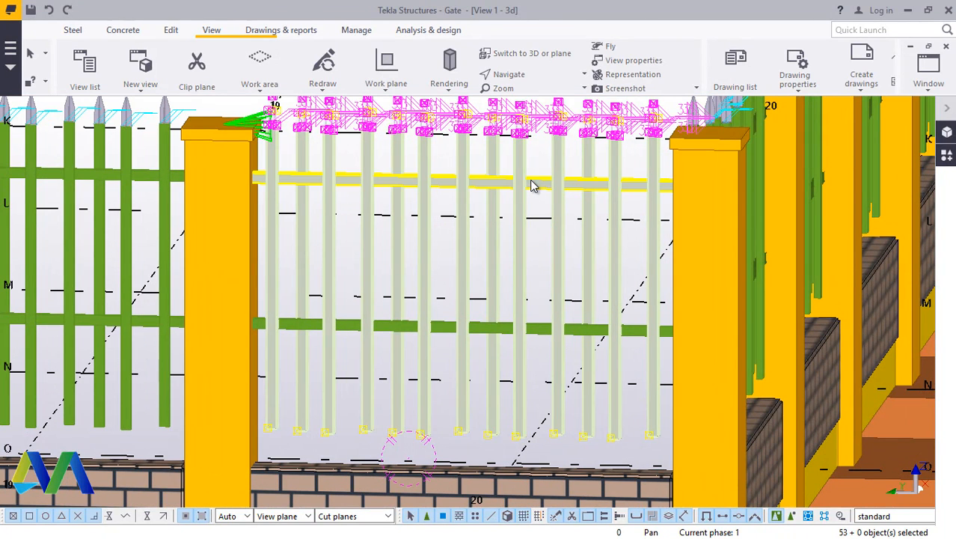
shift+click(547, 322)
scroll(531, 285, down, 4)
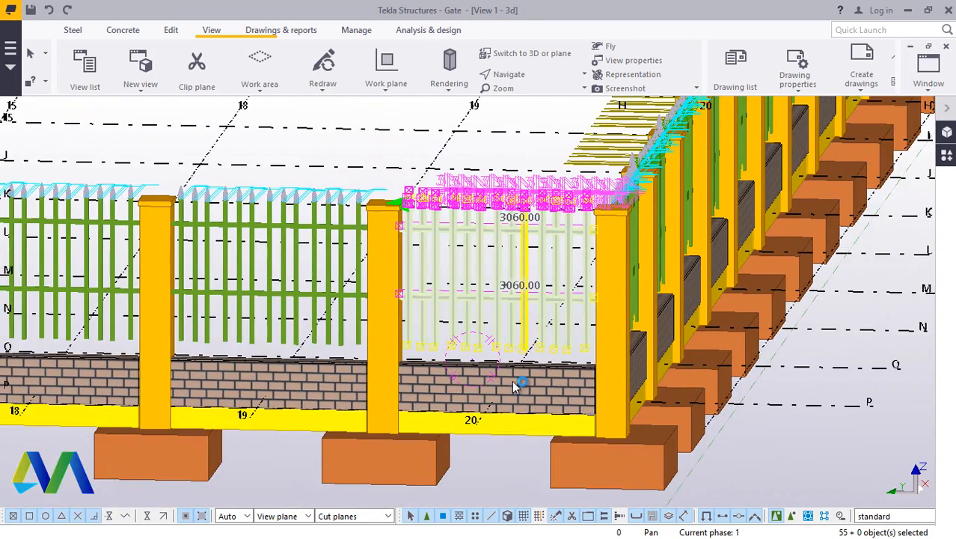
scroll(502, 457, up, 4)
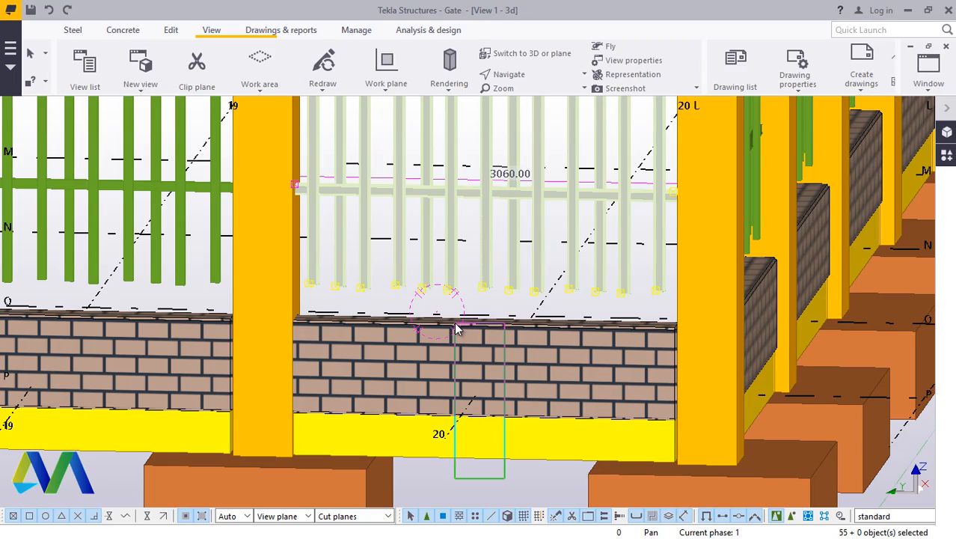
shift+drag(481, 475, 483, 477)
click(485, 469)
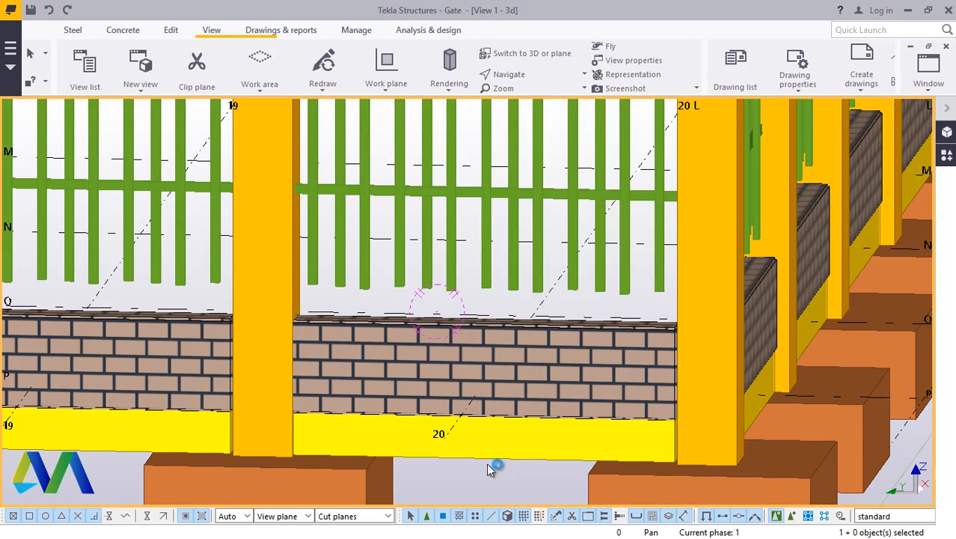
Step: Examine the selected grid P panel near grid 19 and how its wire supports meet the adjoining pillars
scroll(590, 367, down, 4)
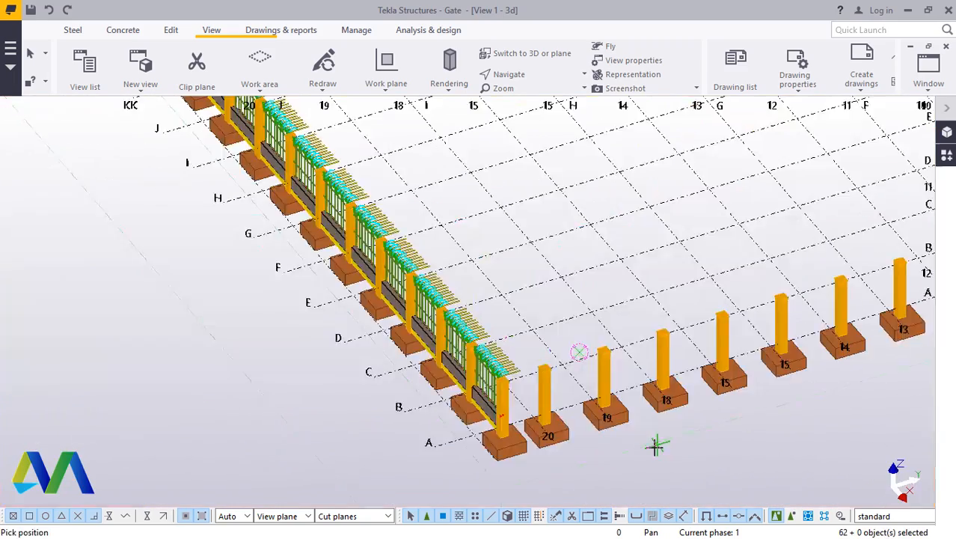
scroll(655, 447, down, 5)
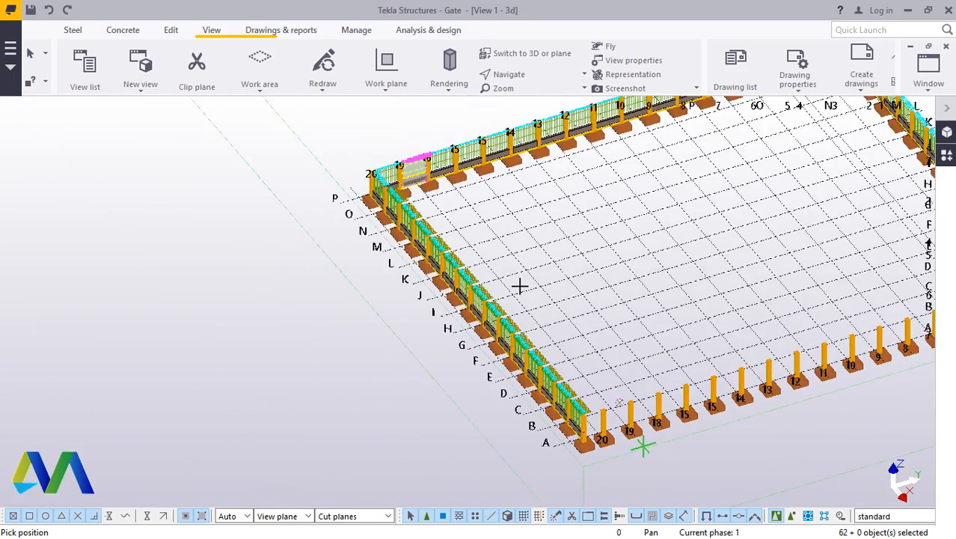
scroll(430, 200, up, 1)
scroll(430, 200, up, 6)
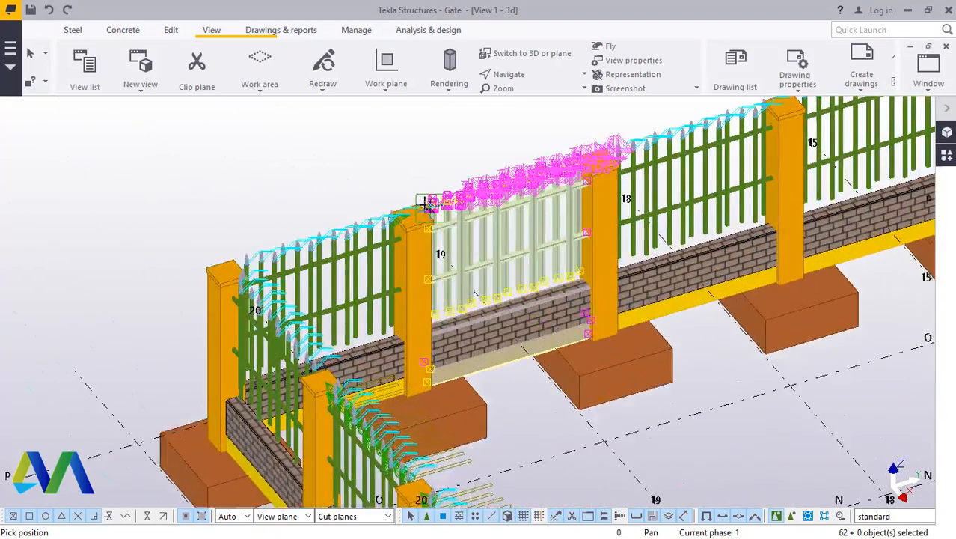
scroll(426, 204, up, 4)
right_click(195, 153)
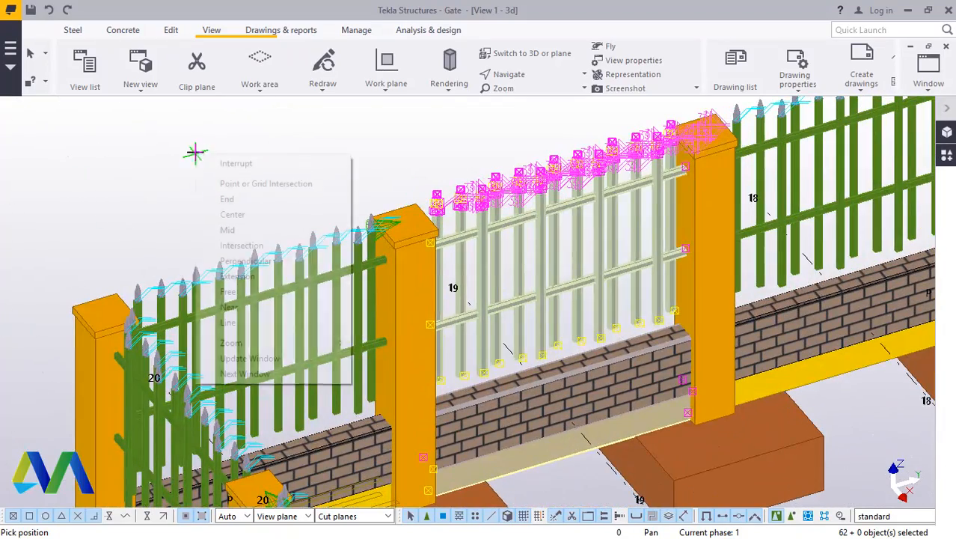
click(213, 161)
scroll(670, 196, up, 2)
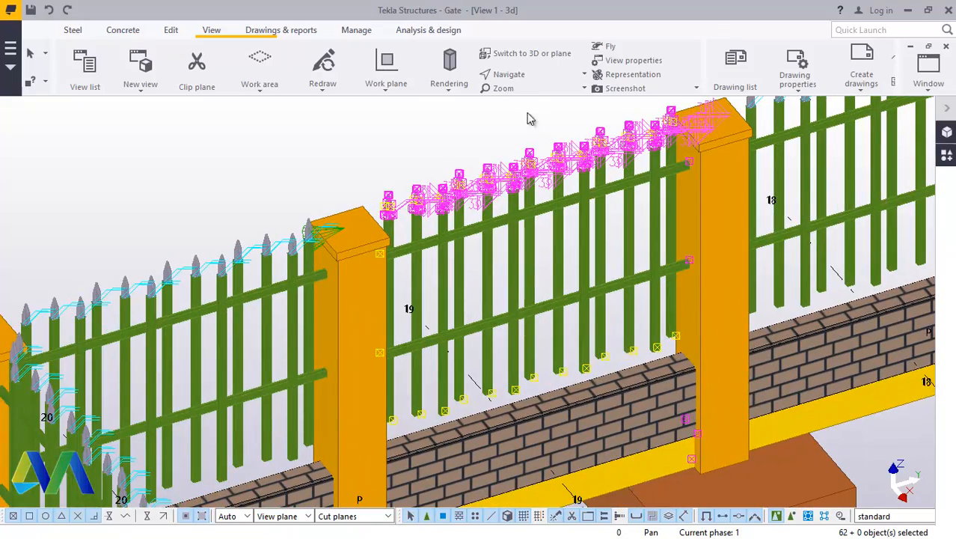
Step: Face the grid P panel near grid 19 from outside the fence, clear the selection and redraw the view
click(533, 73)
click(543, 95)
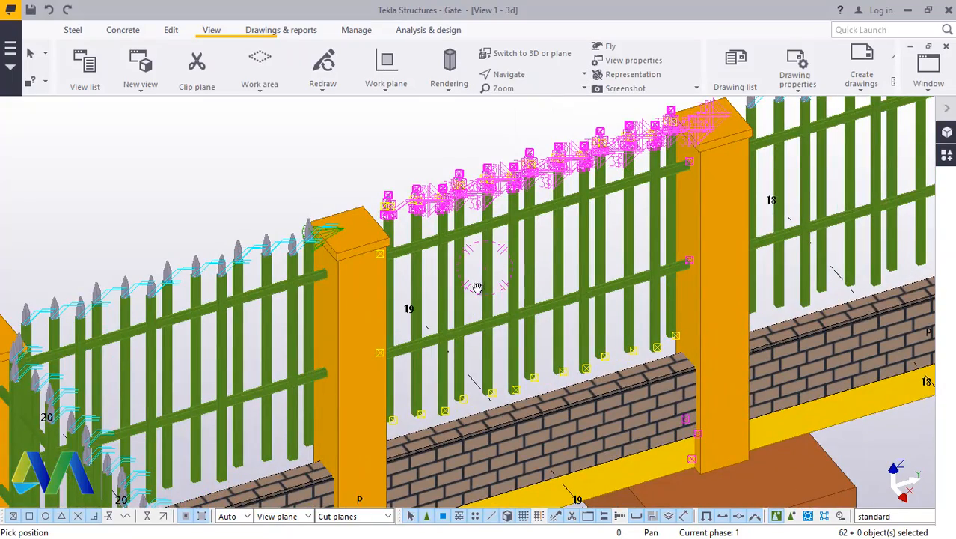
drag(478, 288, 893, 268)
right_click(425, 126)
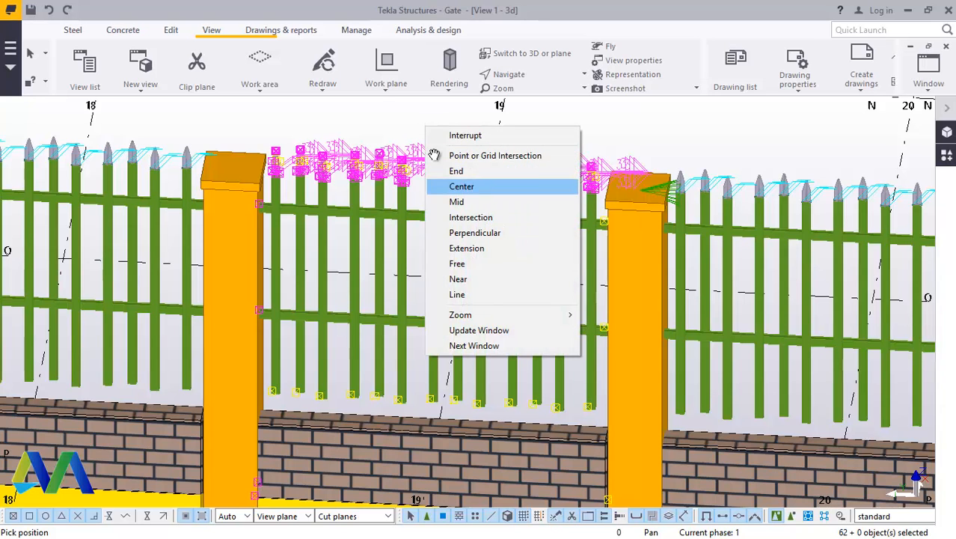
click(382, 124)
right_click(382, 123)
click(419, 131)
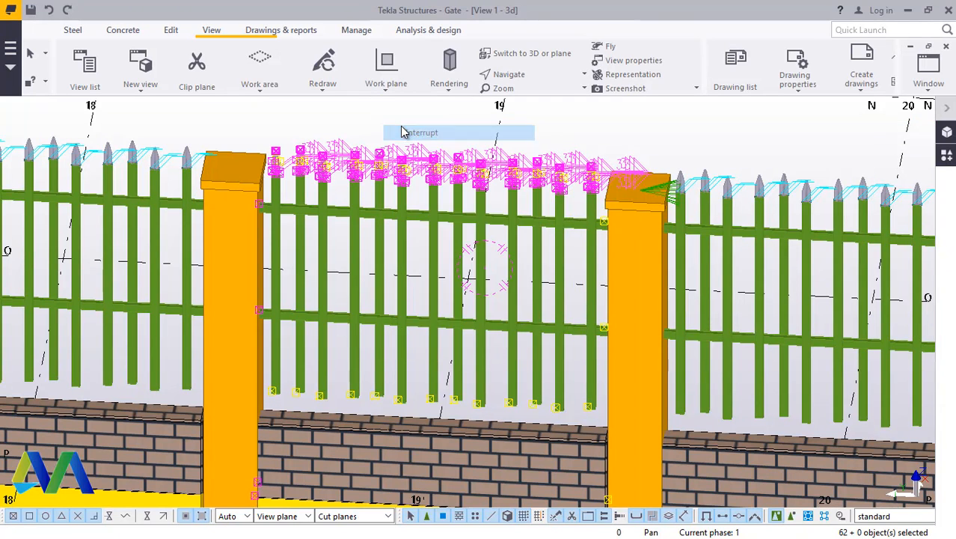
right_click(410, 119)
click(363, 120)
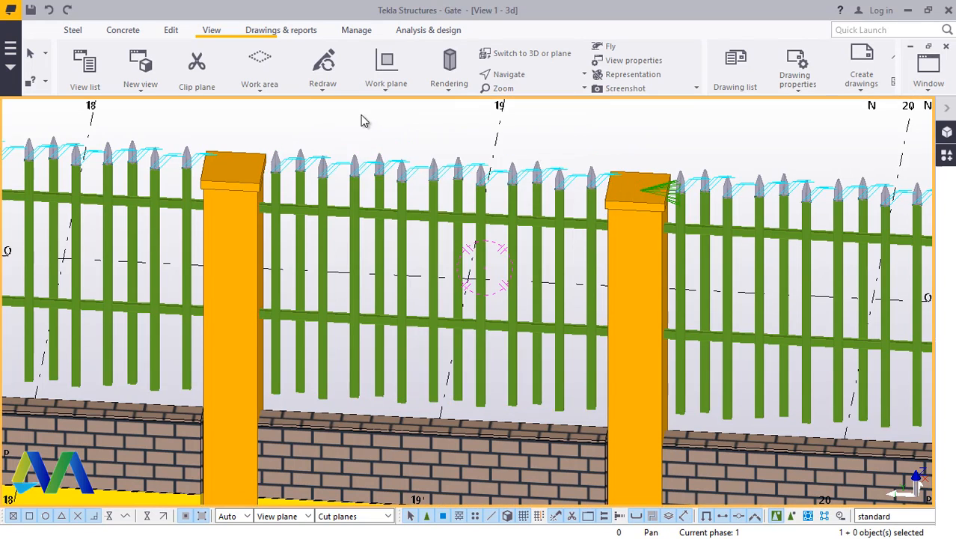
right_click(360, 115)
click(416, 195)
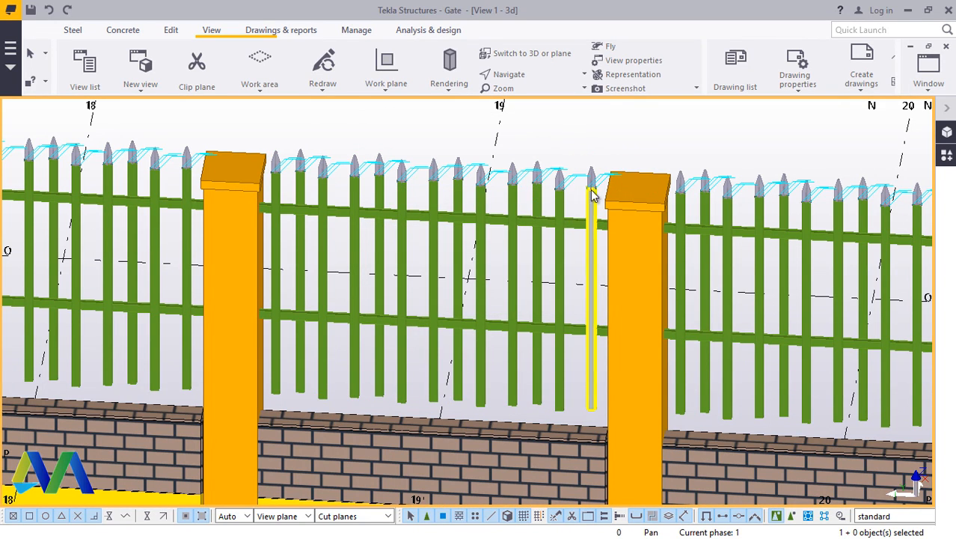
Step: Select the complete grid P fence panel near grid 19 with its footings and copy it, using the adjoining pillar cap's edge as origin
drag(472, 292, 273, 510)
scroll(392, 325, down, 3)
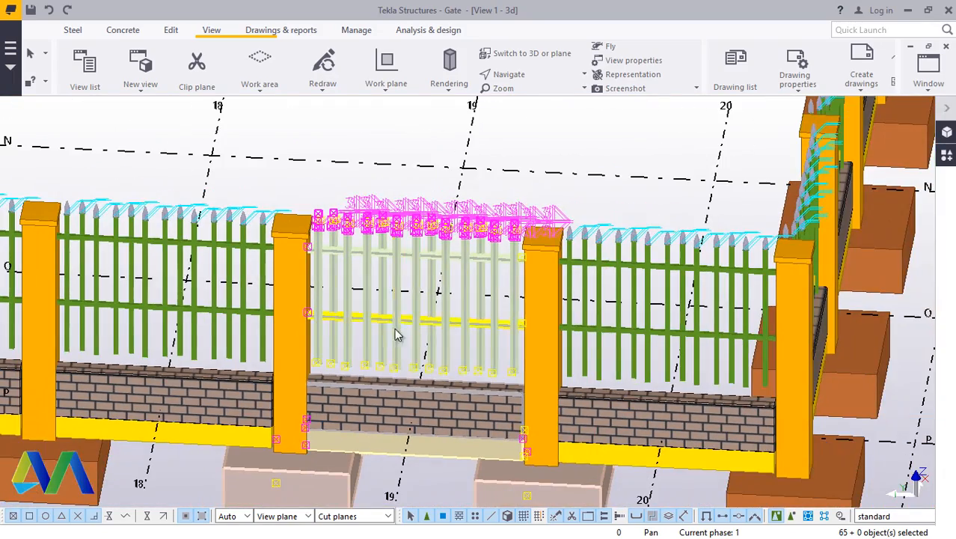
scroll(567, 196, up, 5)
right_click(541, 205)
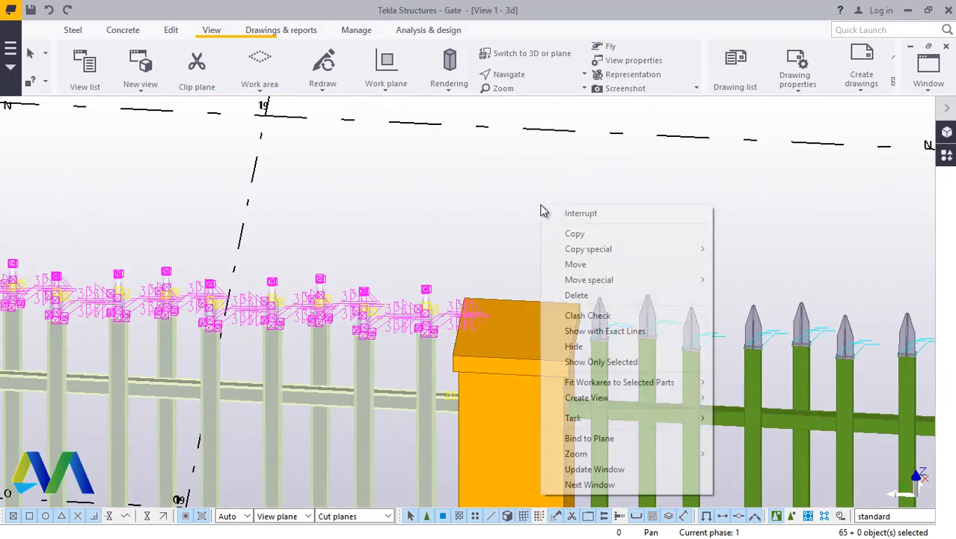
click(581, 233)
scroll(449, 329, up, 5)
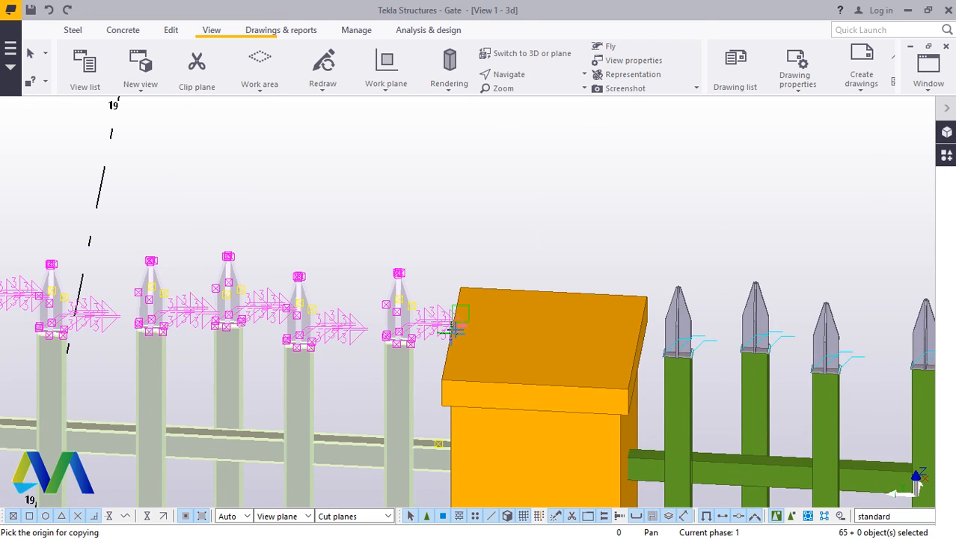
scroll(448, 336, up, 3)
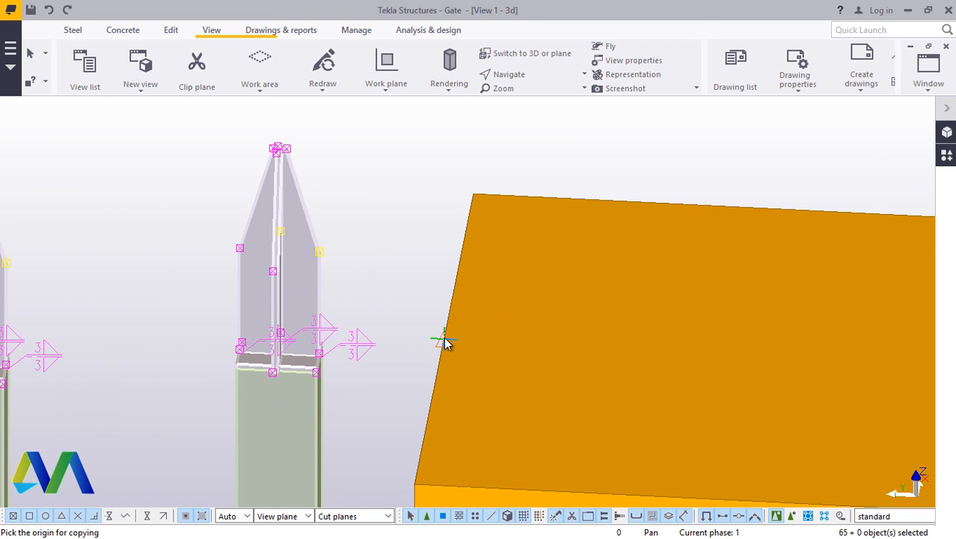
click(445, 342)
Step: Place the panel copy on grid A against the cap edge of the pillar near grid 20, filling the bay towards grid 19
scroll(551, 386, down, 10)
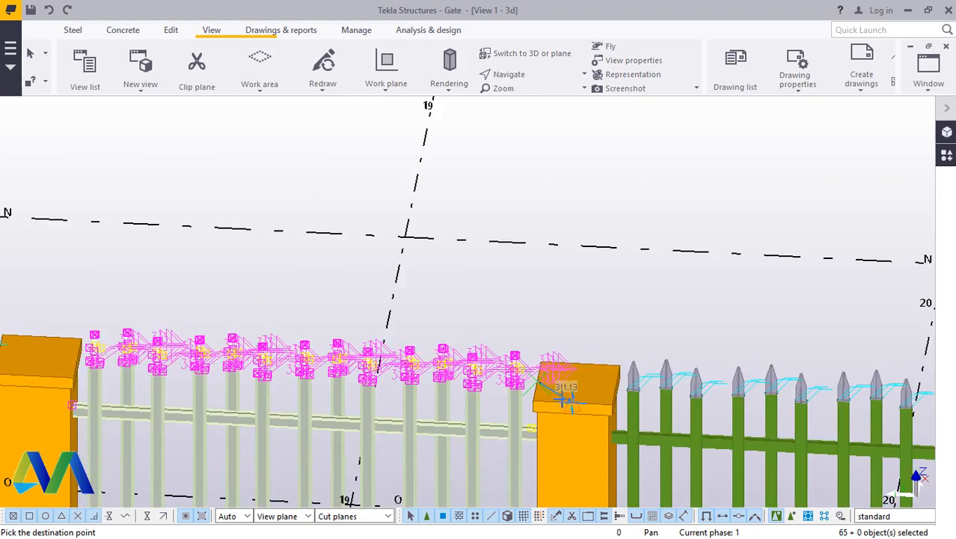
scroll(567, 396, down, 10)
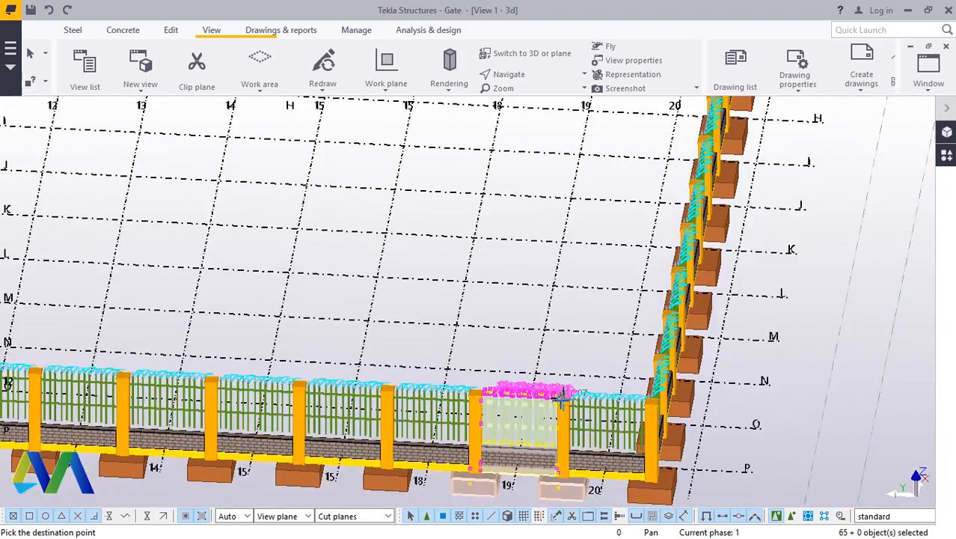
scroll(561, 399, down, 6)
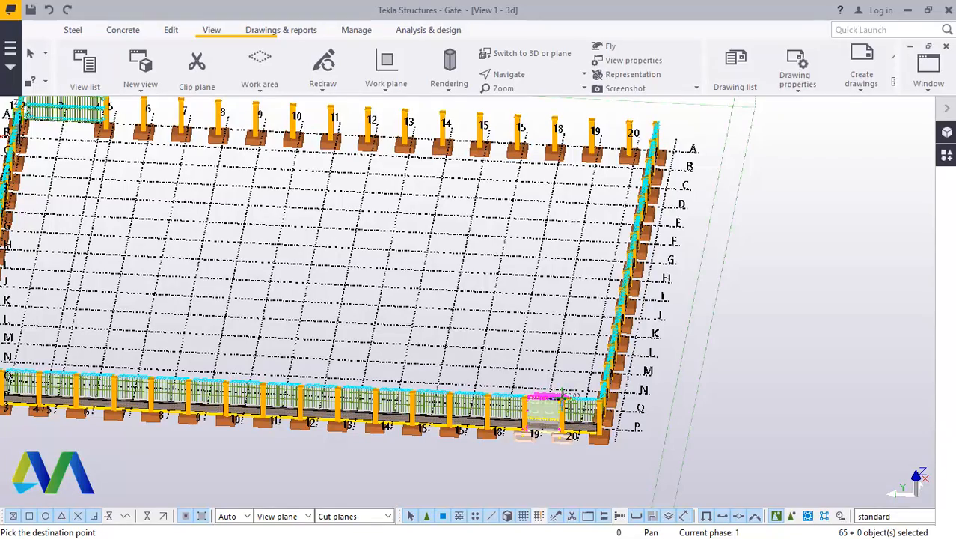
scroll(657, 139, up, 10)
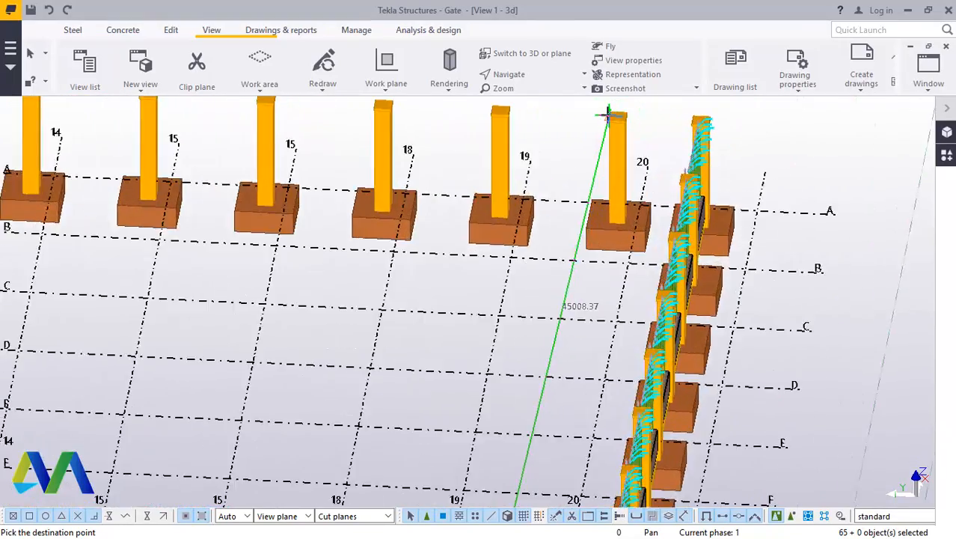
scroll(612, 112, up, 10)
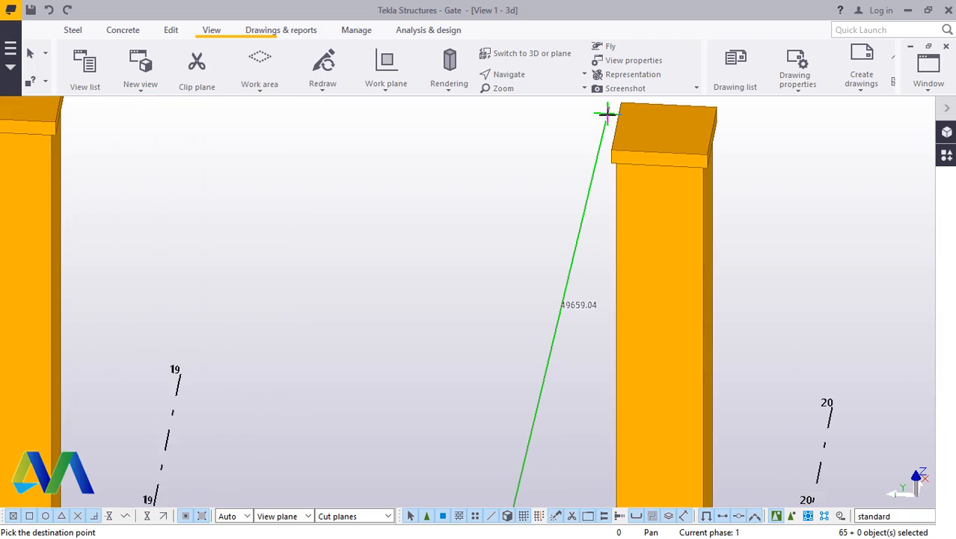
scroll(615, 118, up, 4)
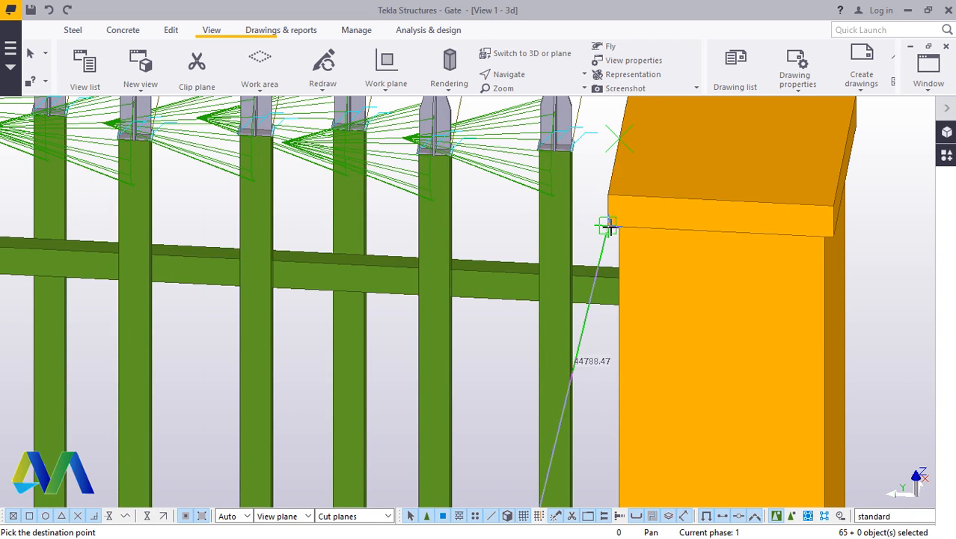
scroll(610, 226, down, 5)
scroll(641, 233, down, 3)
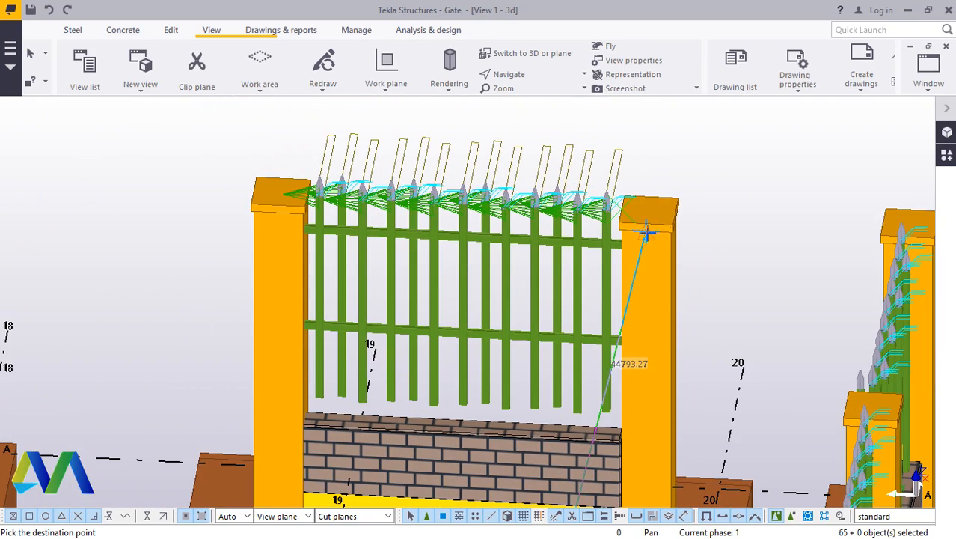
Step: End the copy and examine the new grid A panel between the grid 20 and grid 19 pillars from outside the fence
click(536, 75)
click(538, 97)
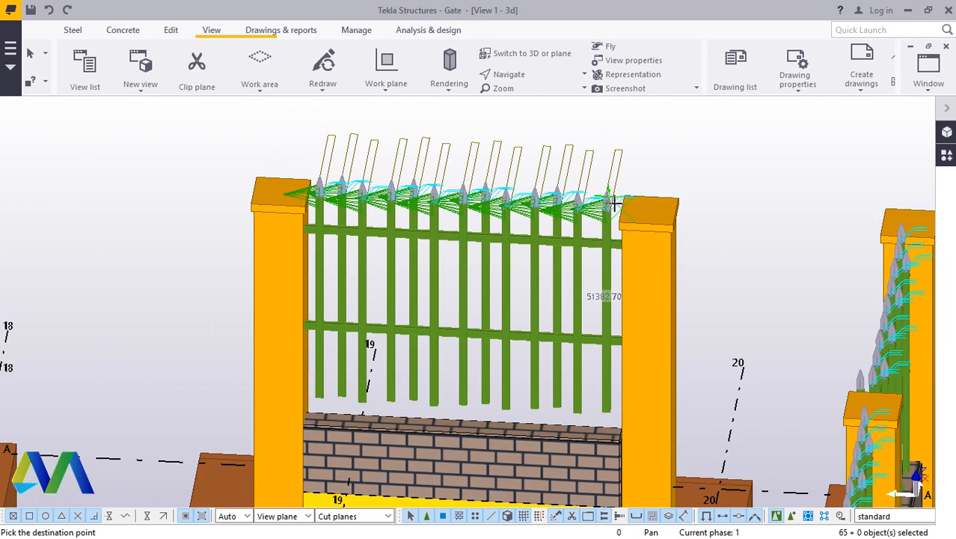
drag(625, 207, 402, 257)
scroll(402, 258, down, 3)
drag(483, 243, 505, 258)
scroll(438, 181, up, 5)
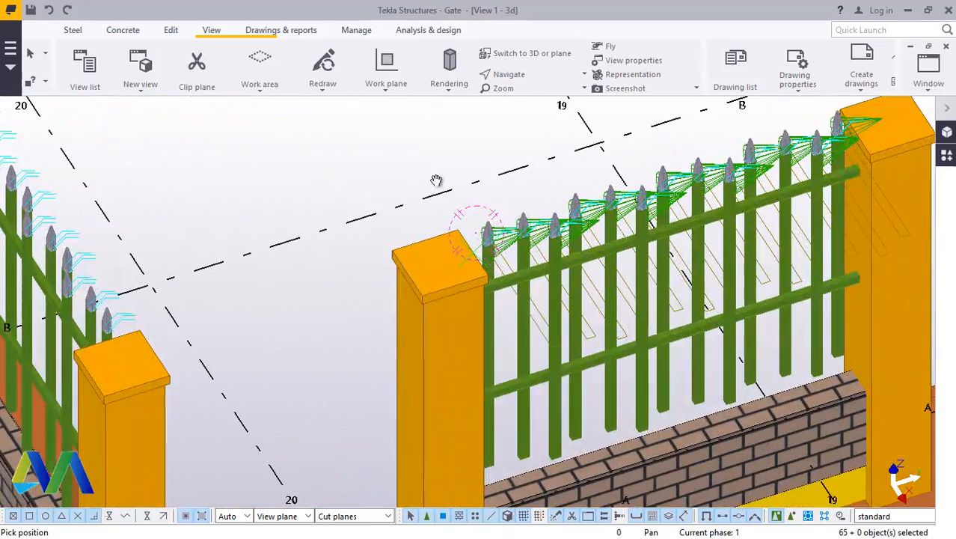
right_click(395, 159)
click(431, 165)
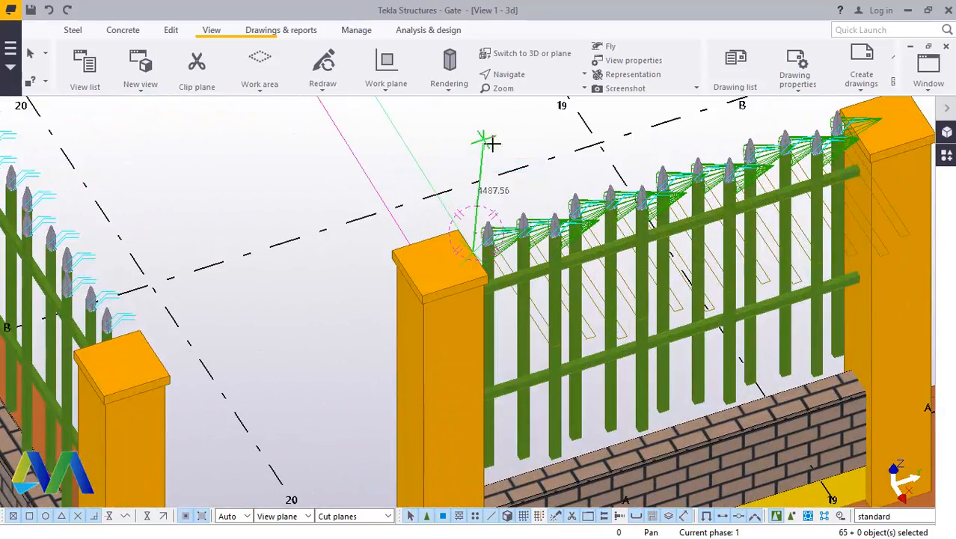
scroll(435, 294, down, 3)
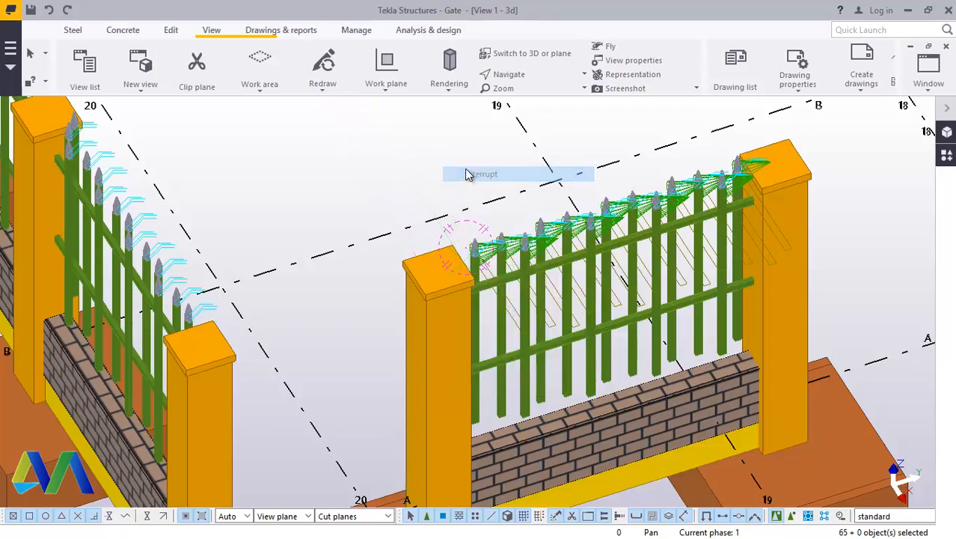
scroll(467, 174, down, 5)
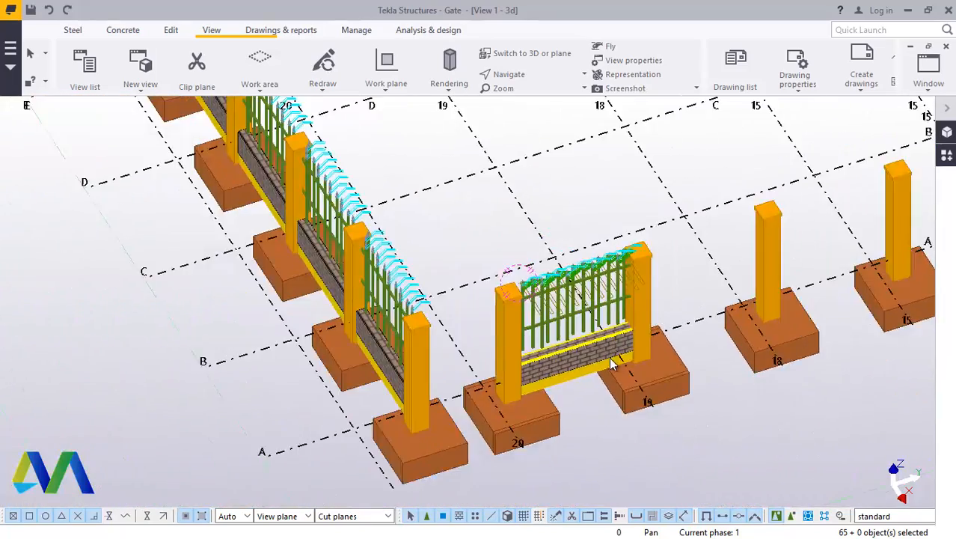
Step: Copy the selected grid P panel from its pillar cap edge to the grid 19 pillar on grid A, keeping duplicates
scroll(612, 364, down, 3)
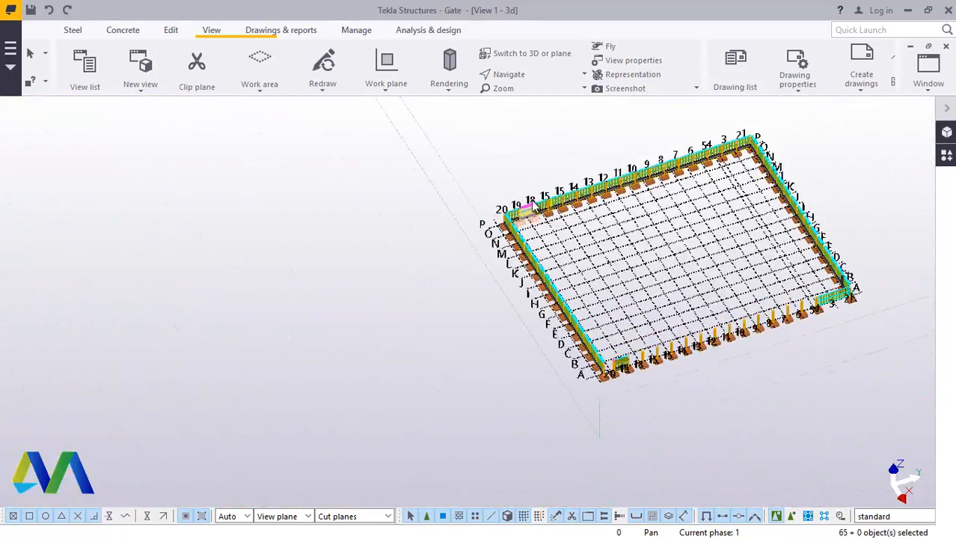
scroll(518, 213, up, 2)
scroll(502, 234, up, 3)
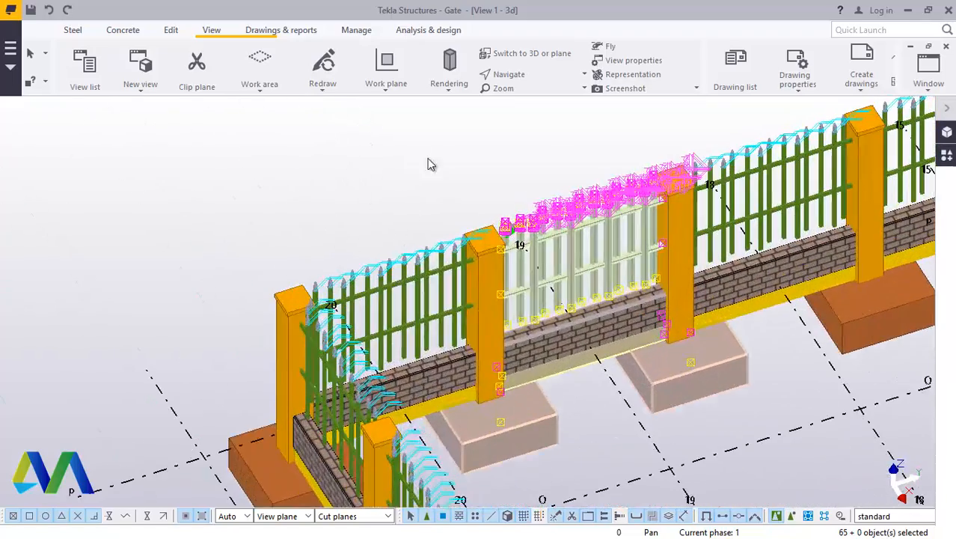
key(ctrl+c)
scroll(501, 234, up, 5)
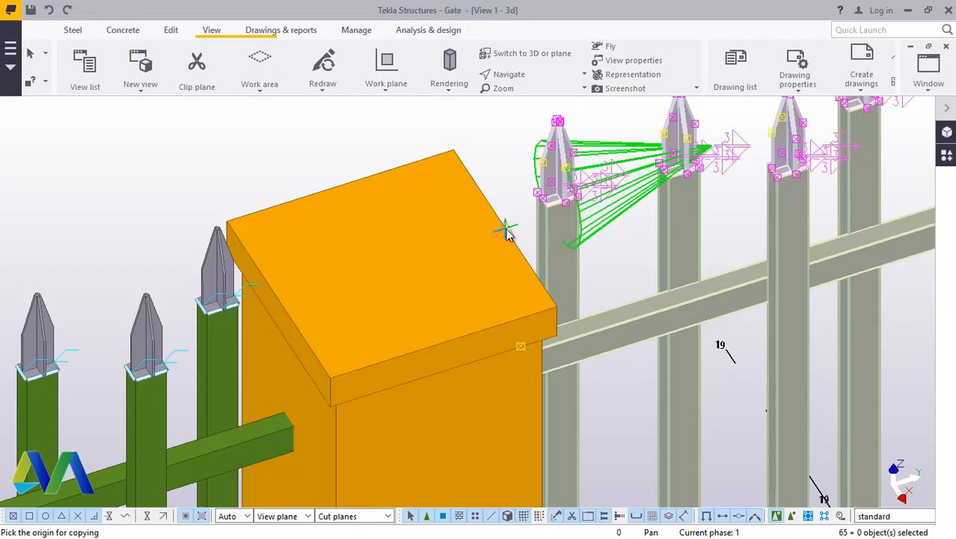
scroll(381, 244, down, 8)
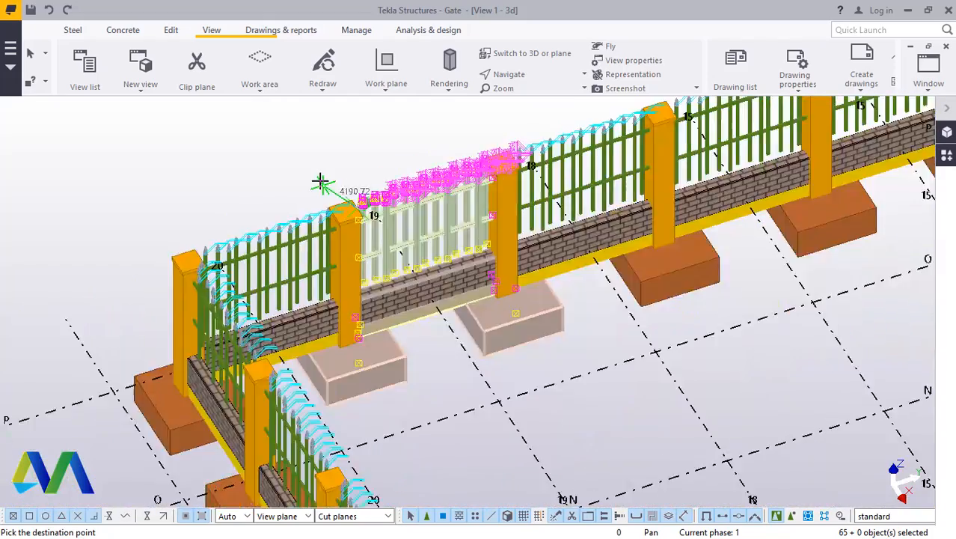
scroll(319, 180, down, 5)
scroll(479, 422, up, 6)
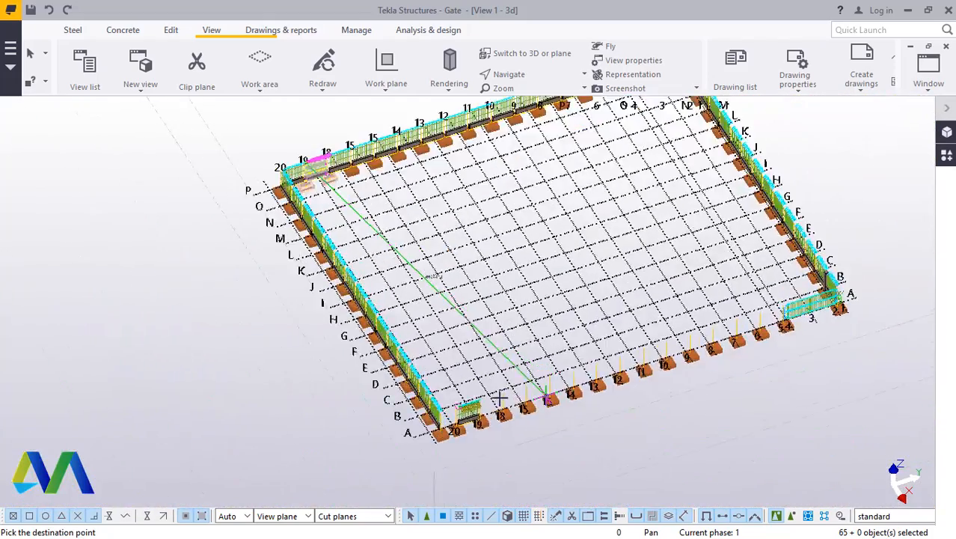
scroll(479, 421, up, 7)
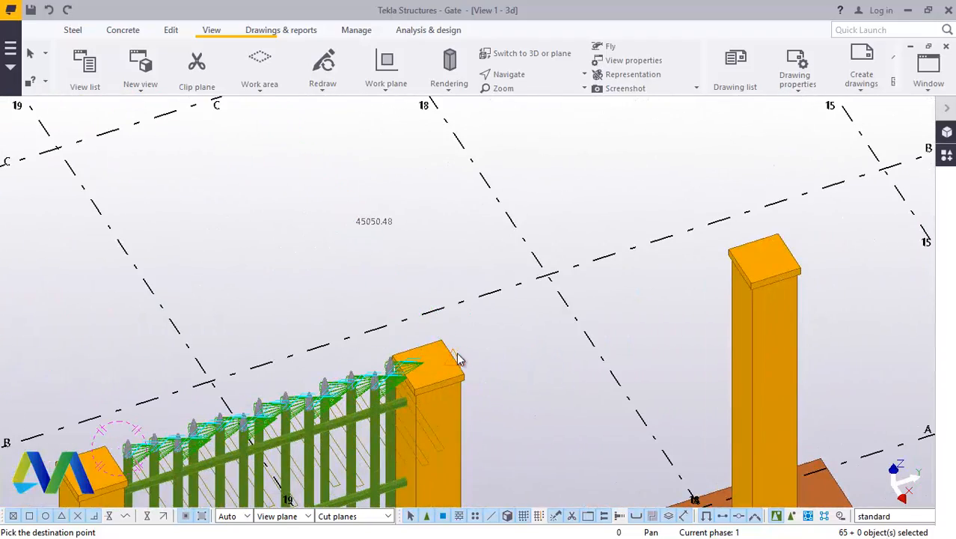
click(459, 360)
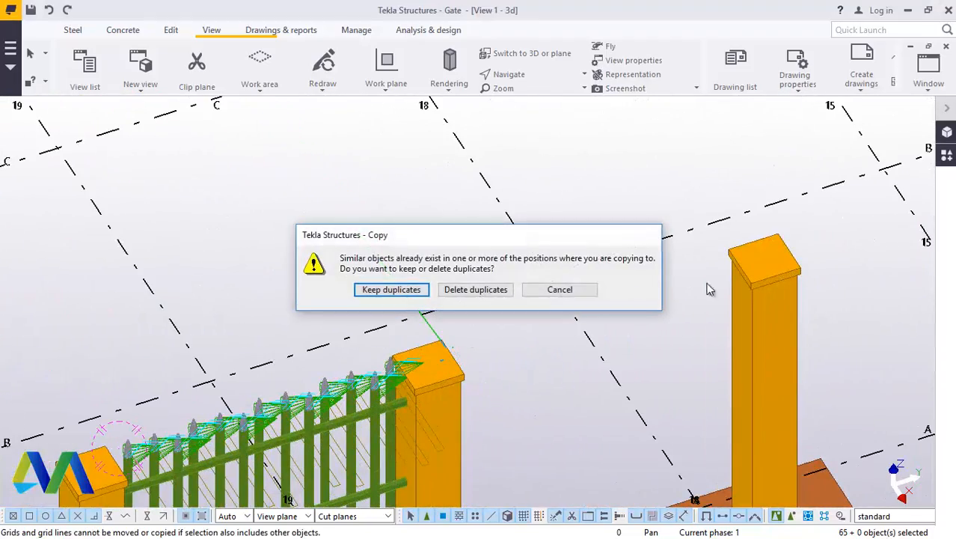
click(391, 290)
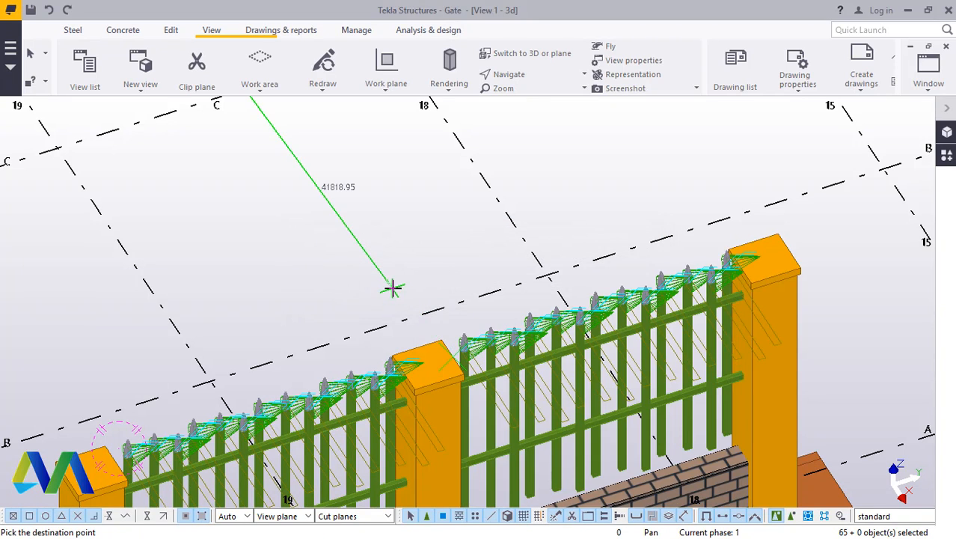
Step: Place another copy of the panel in the following grid A bay, starting from the grid 18 pillar's cap edge
scroll(464, 296, down, 2)
scroll(743, 269, up, 4)
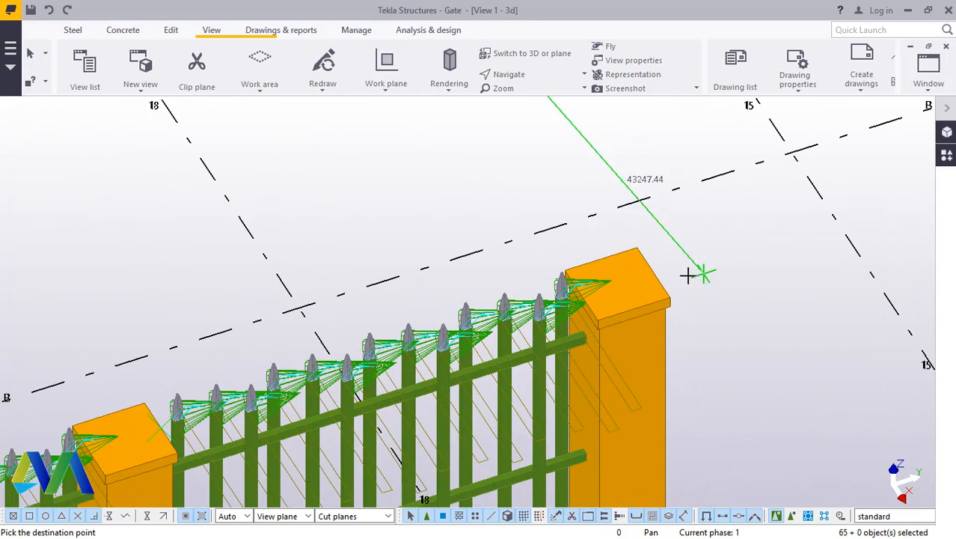
click(656, 278)
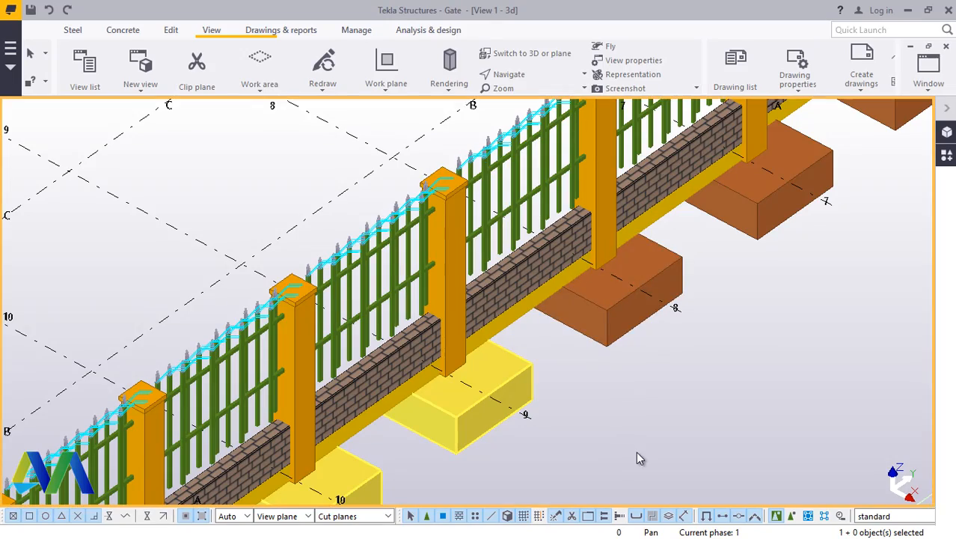
Step: Delete the duplicate footing at grid 10 beneath the grid A fence
scroll(625, 401, down, 6)
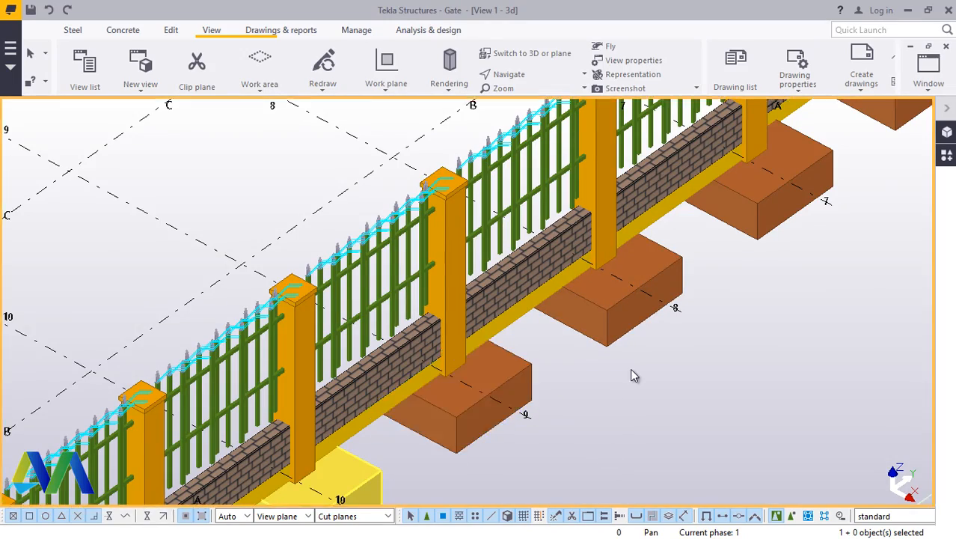
scroll(539, 432, up, 3)
scroll(539, 432, up, 4)
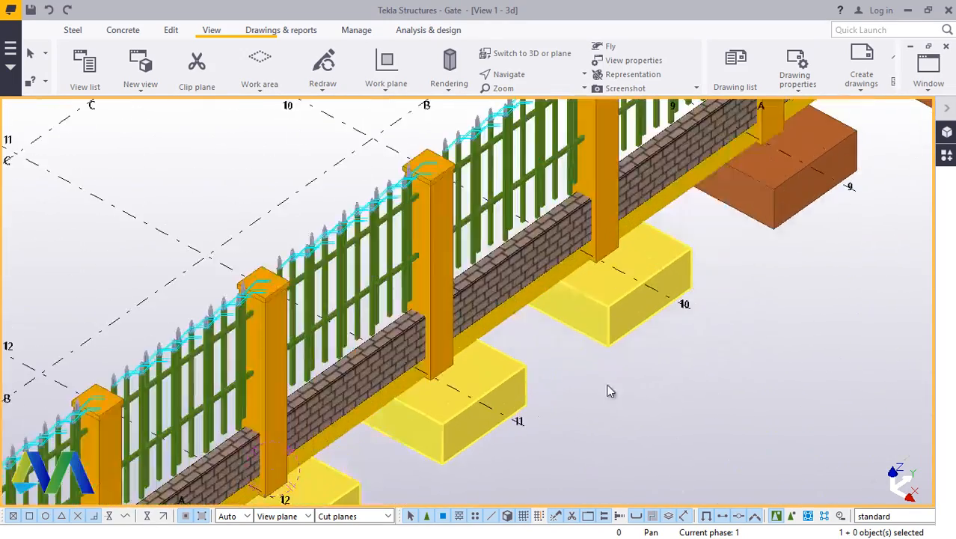
right_click(641, 294)
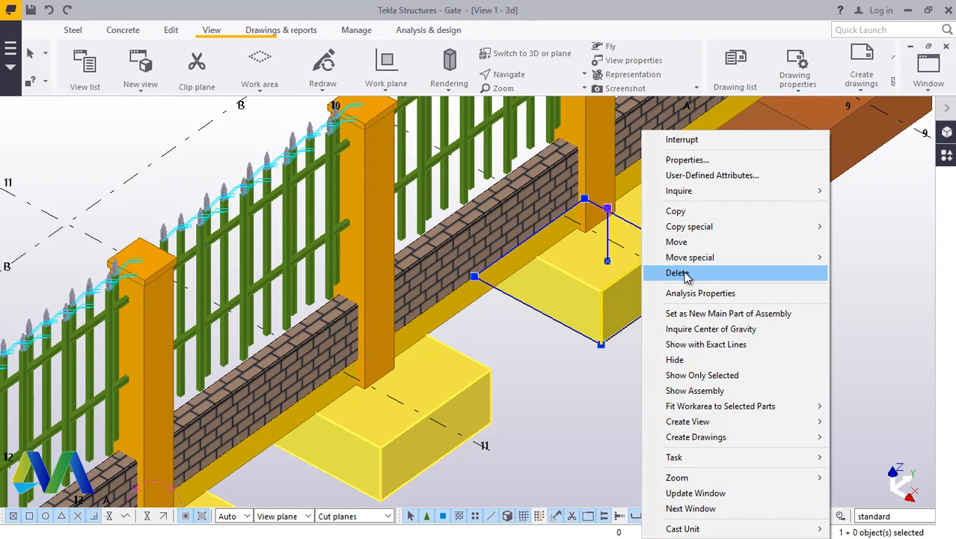
click(677, 274)
scroll(710, 362, down, 3)
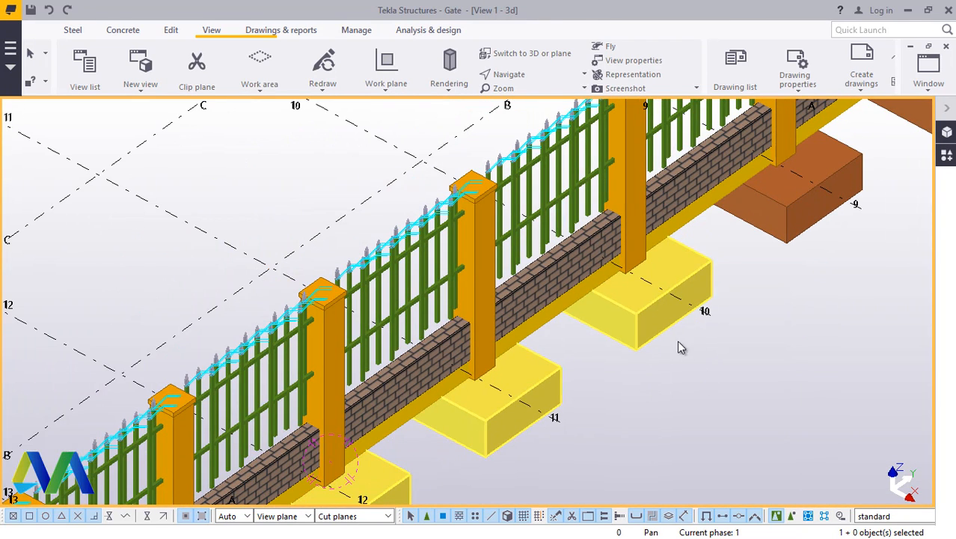
Step: Select the duplicate footing at grid 11 beneath the grid A fence and delete it
click(546, 388)
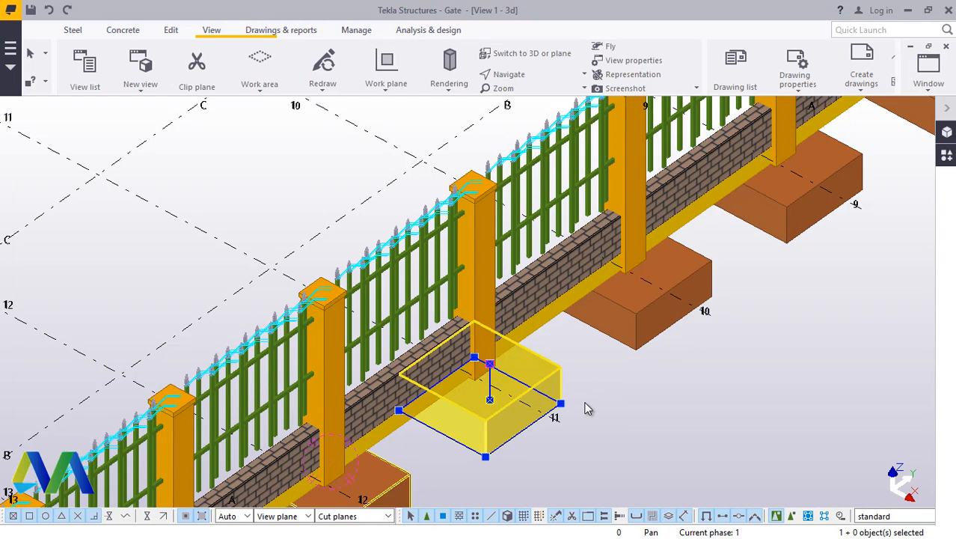
right_click(556, 395)
click(623, 406)
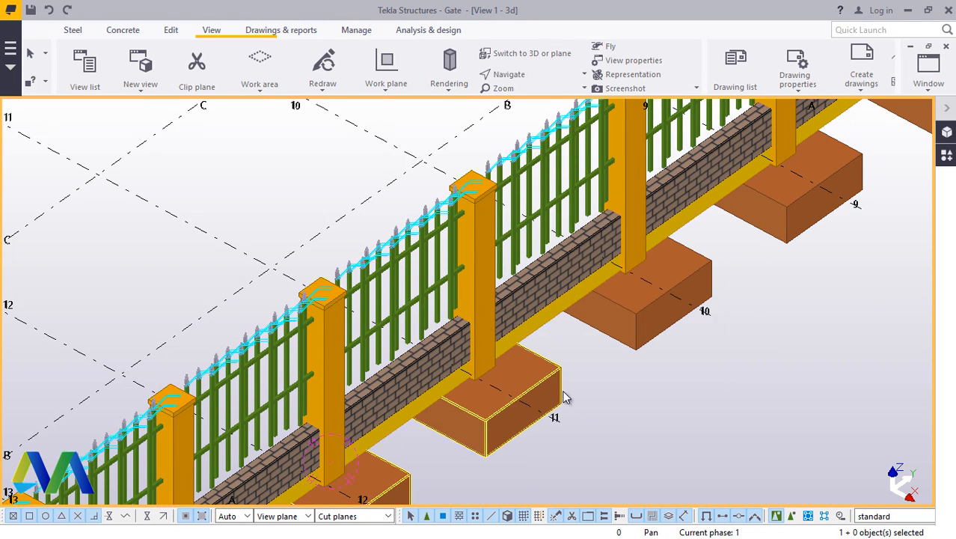
right_click(546, 379)
click(623, 428)
click(625, 132)
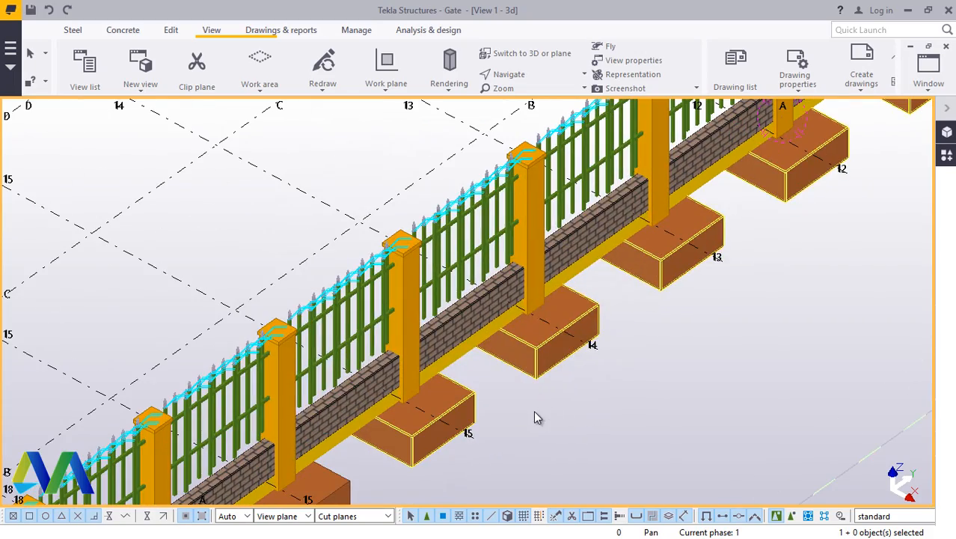
Step: Examine the footings beneath the grid A fence around the grid 20 corner in the 3D view
scroll(566, 344, down, 5)
scroll(433, 433, up, 5)
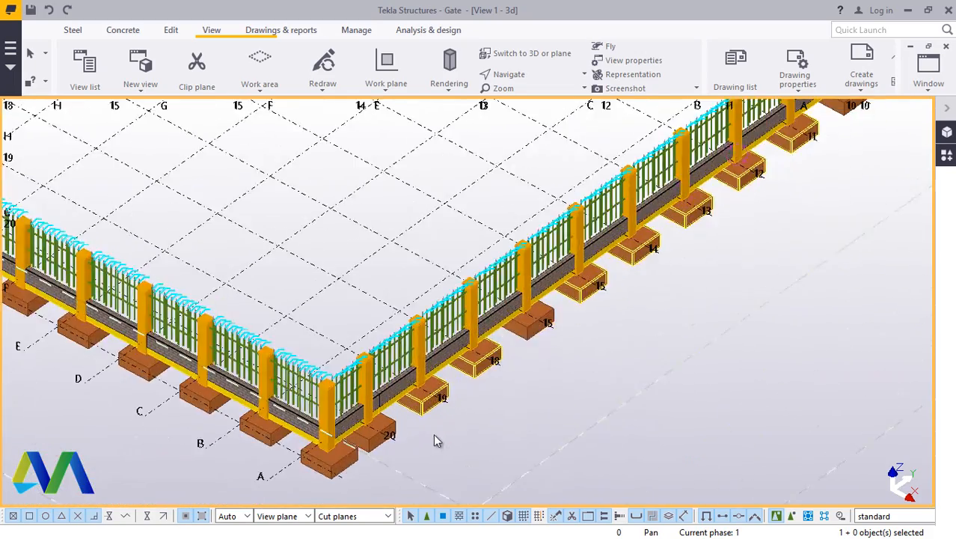
scroll(427, 400, up, 1)
right_click(427, 399)
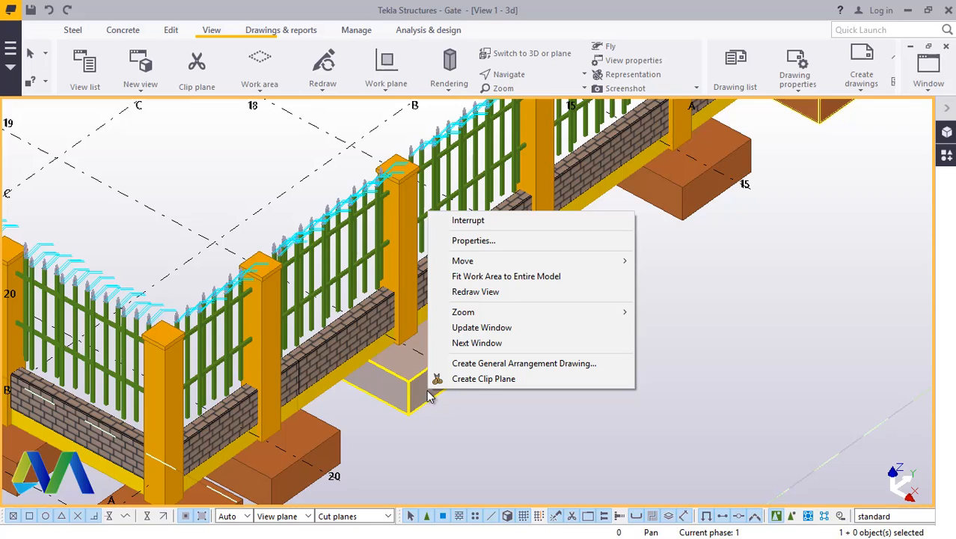
click(395, 427)
scroll(443, 372, down, 4)
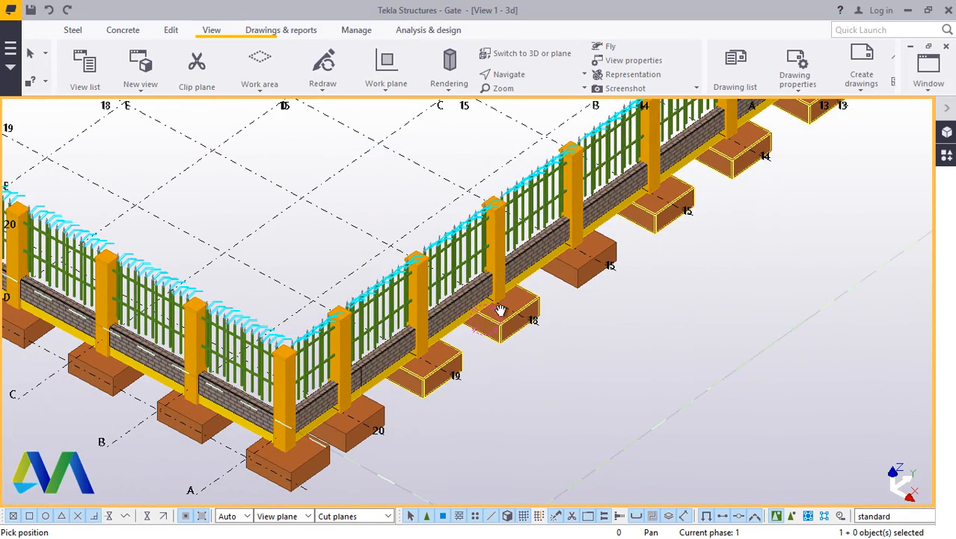
ctrl+middle_drag(501, 310, 271, 270)
scroll(306, 292, down, 4)
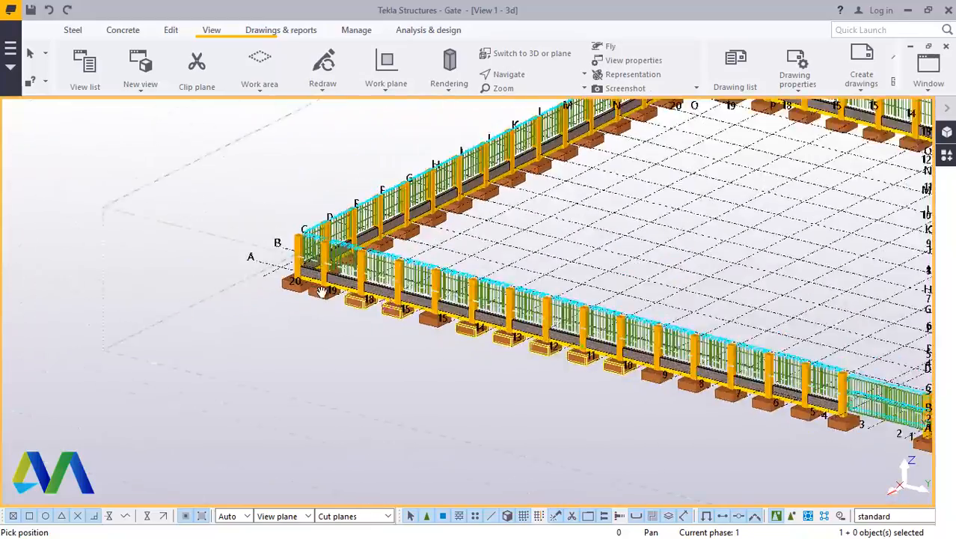
Step: Orbit to the gate end of the grid A fence and inspect the panels, pillars and footings between grids 4 and 9
scroll(322, 291, down, 2)
ctrl+middle_drag(503, 371, 523, 386)
scroll(708, 444, up, 5)
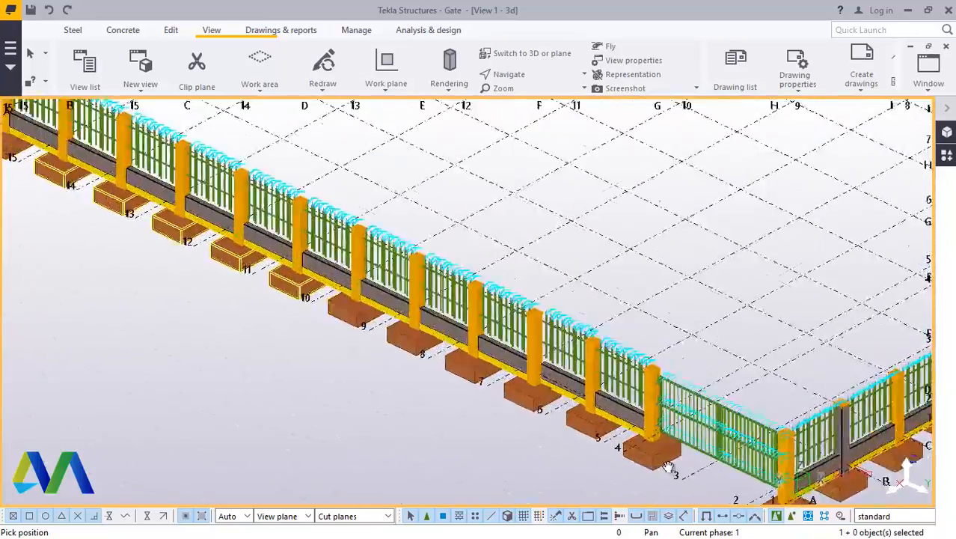
scroll(668, 467, up, 5)
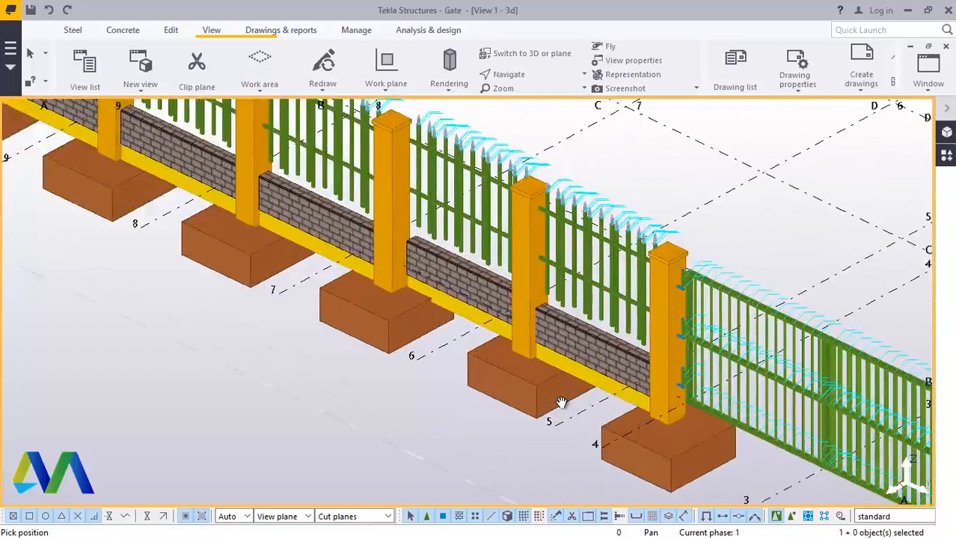
scroll(562, 403, up, 2)
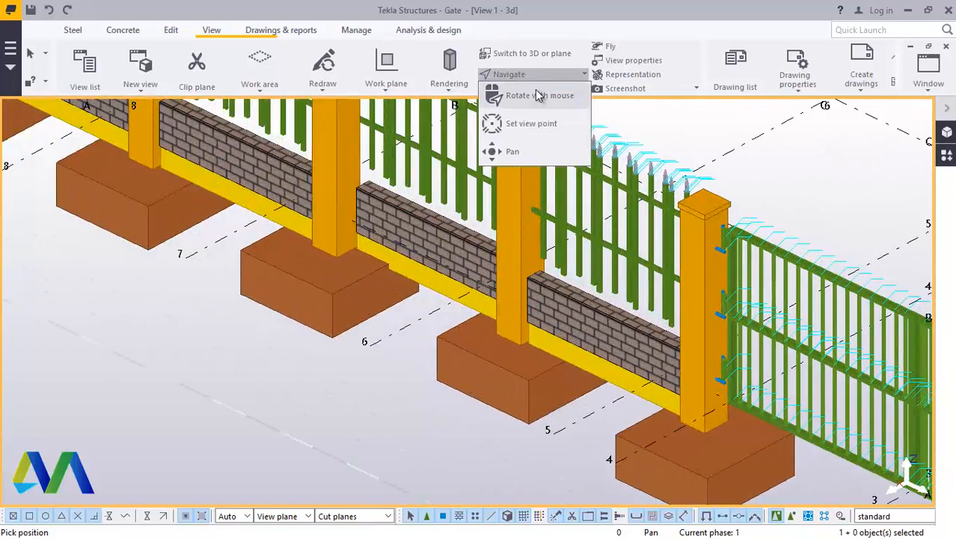
ctrl+middle_drag(581, 329, 640, 313)
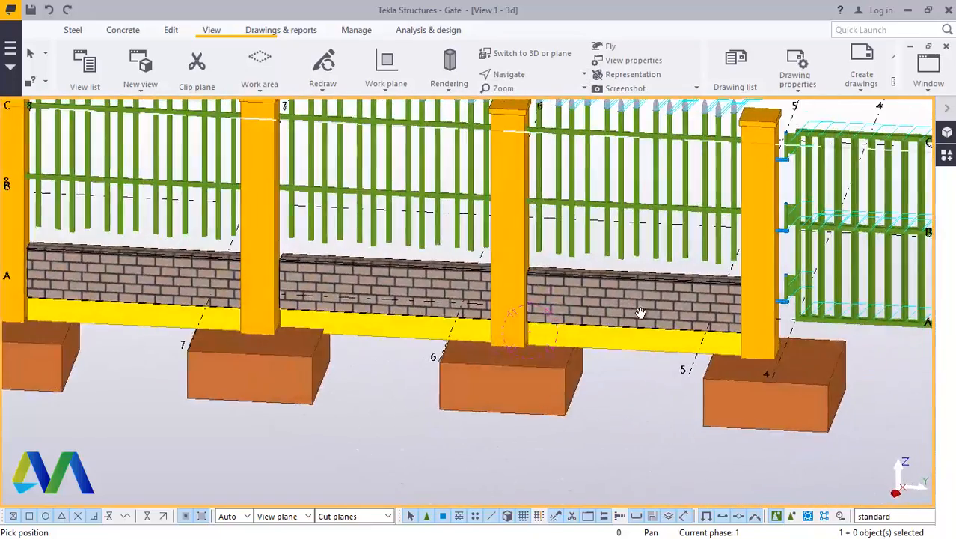
scroll(414, 365, down, 3)
ctrl+middle_drag(536, 322, 544, 294)
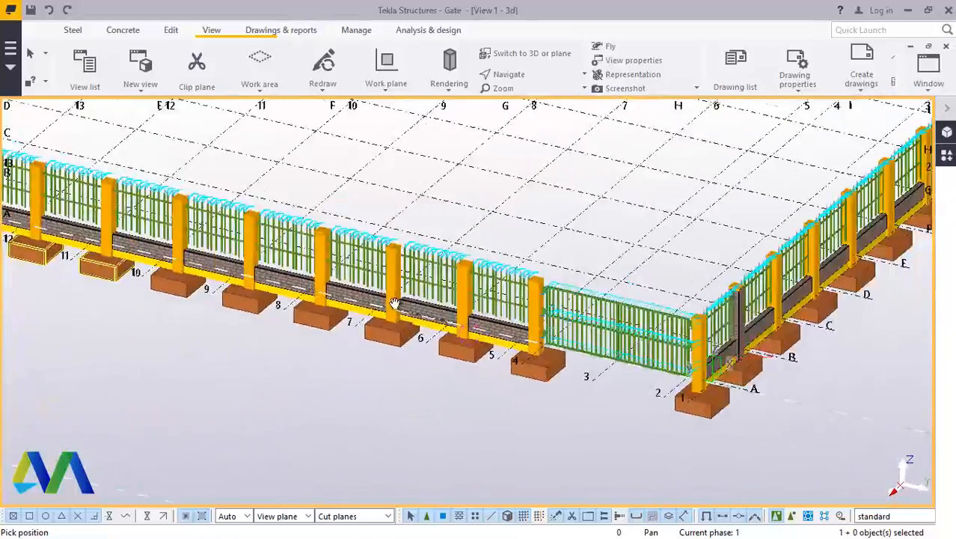
Step: Review the whole fence perimeter from above and check the footing row along grid A
ctrl+middle_drag(648, 302, 646, 443)
scroll(649, 439, down, 4)
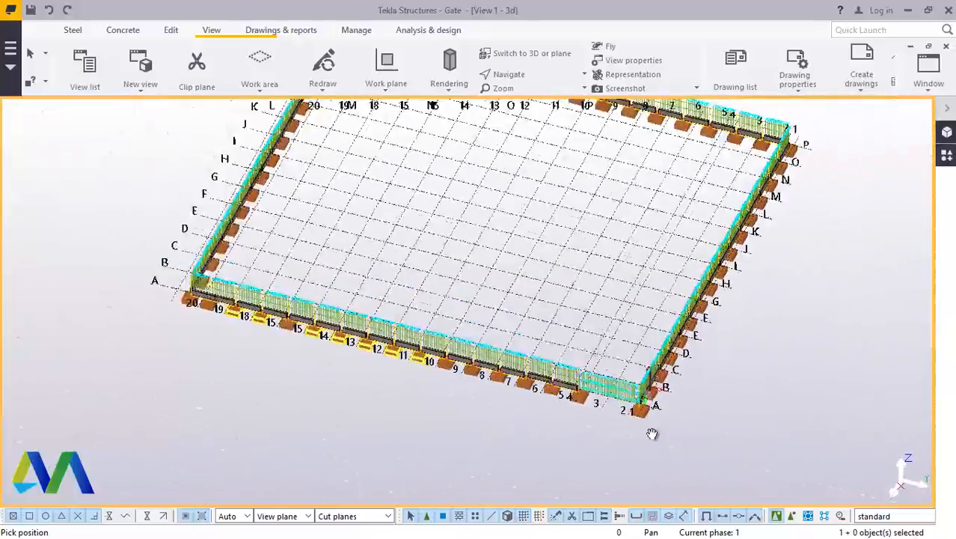
ctrl+middle_drag(675, 336, 648, 365)
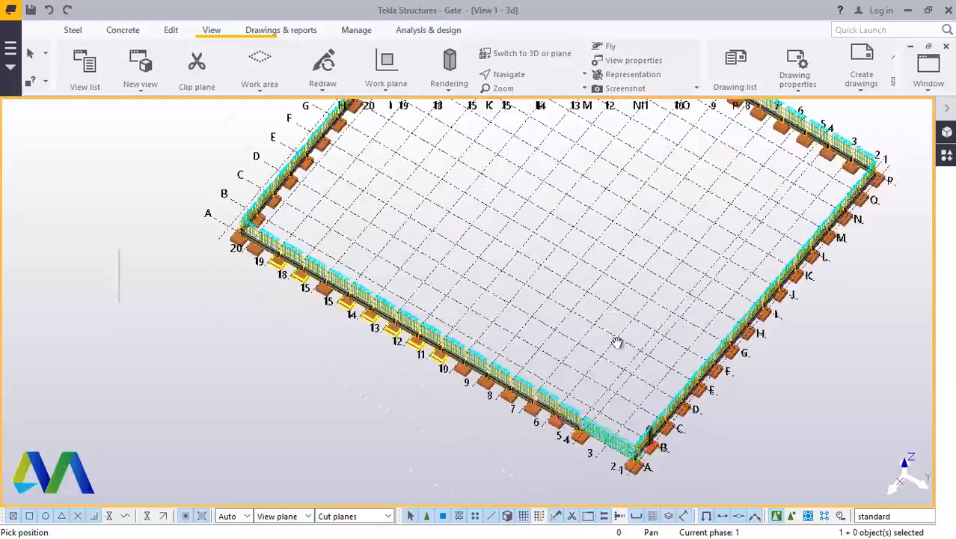
scroll(617, 342, up, 4)
scroll(576, 388, down, 3)
scroll(458, 410, up, 3)
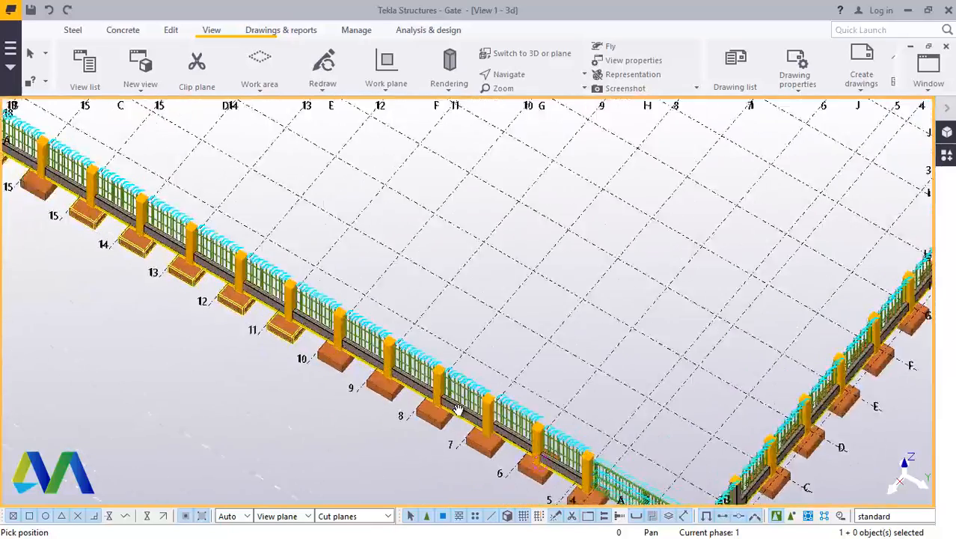
scroll(458, 410, up, 1)
Step: Switch the model to plan view and inspect the pillars and footings along the grid 20 side
click(530, 55)
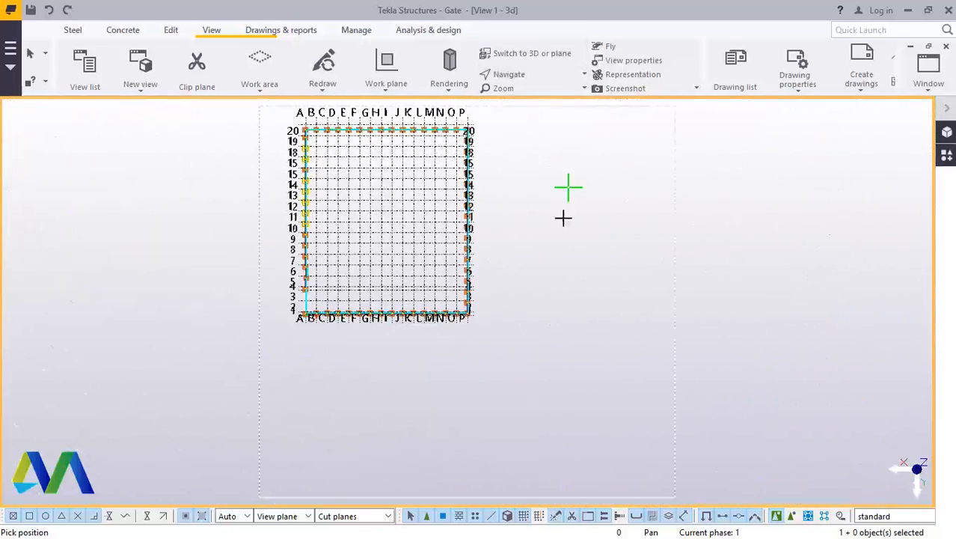
scroll(324, 129, up, 2)
scroll(321, 127, up, 10)
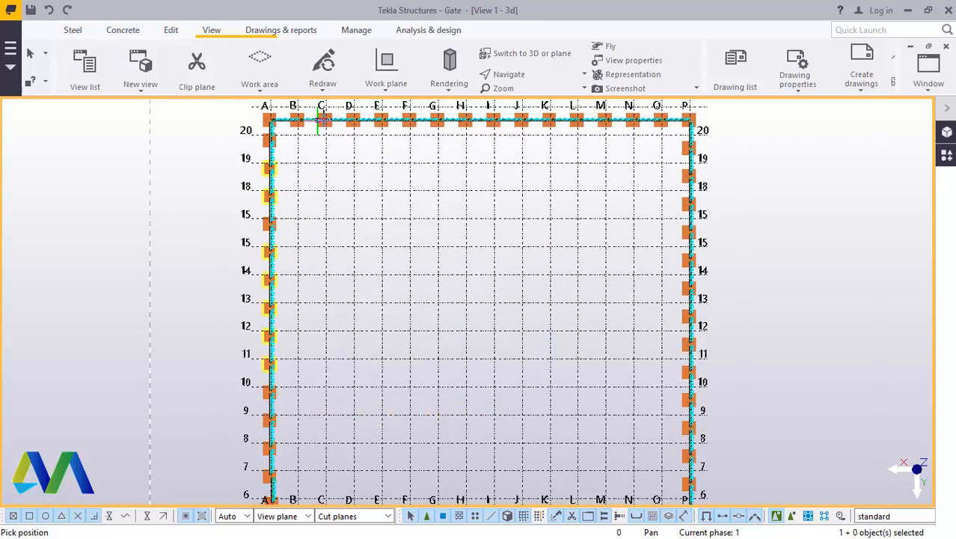
scroll(330, 116, up, 2)
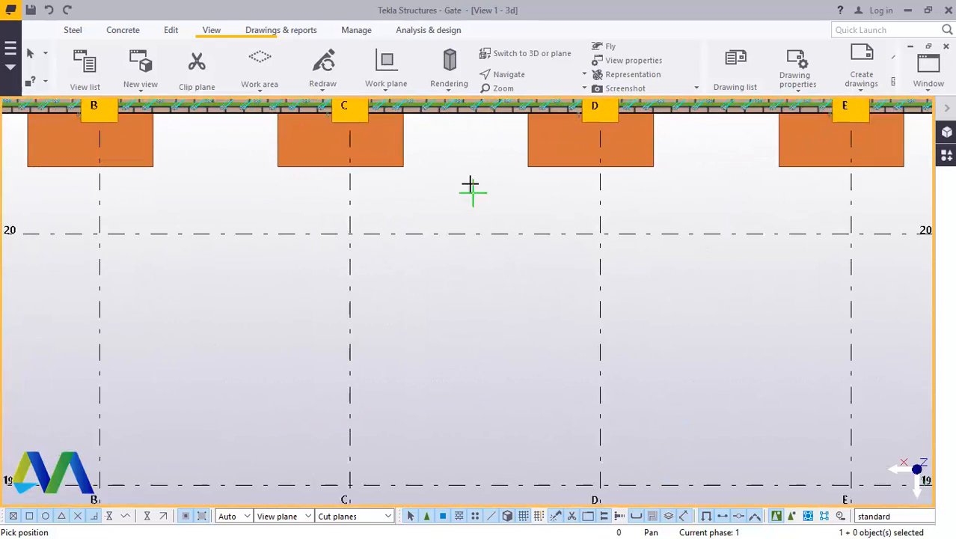
click(491, 187)
scroll(387, 202, down, 10)
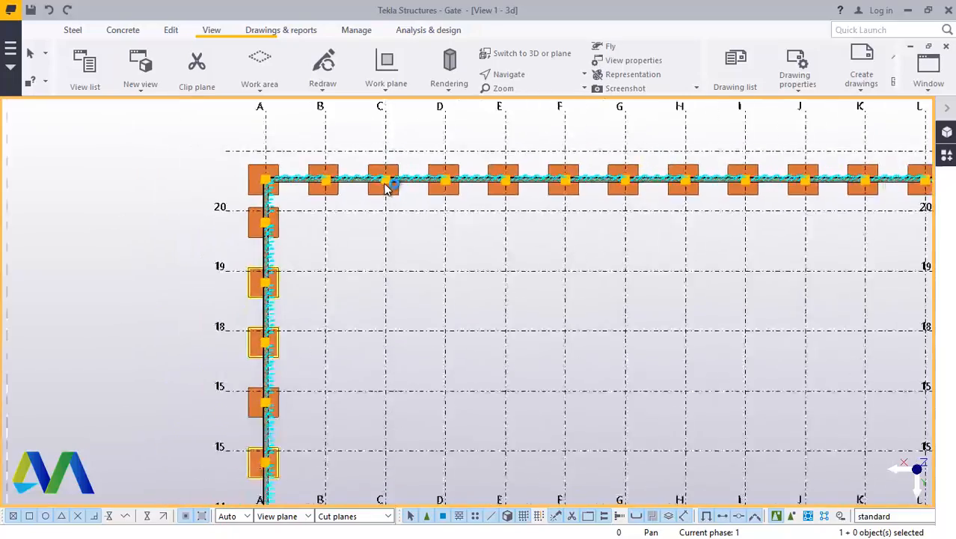
Step: Inspect the pillar and footing alignment along the grid 1 side up to the grid P corner in plan
scroll(408, 171, down, 3)
scroll(480, 442, up, 5)
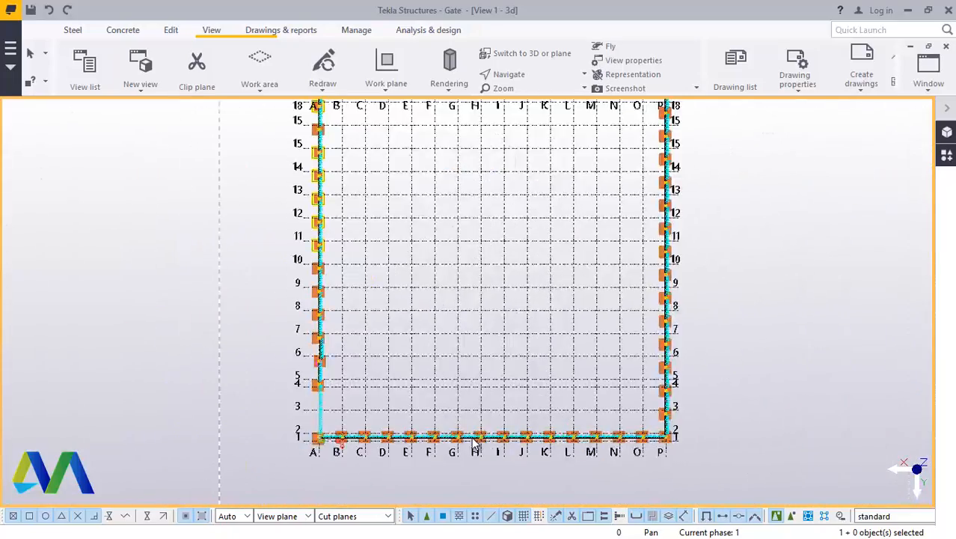
scroll(486, 458, up, 6)
scroll(523, 397, down, 5)
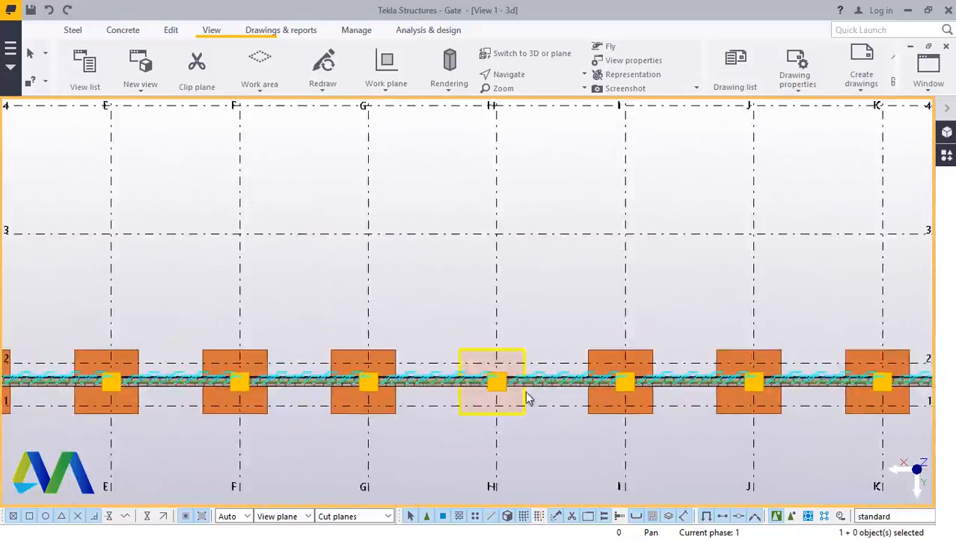
scroll(471, 381, down, 3)
scroll(730, 396, up, 5)
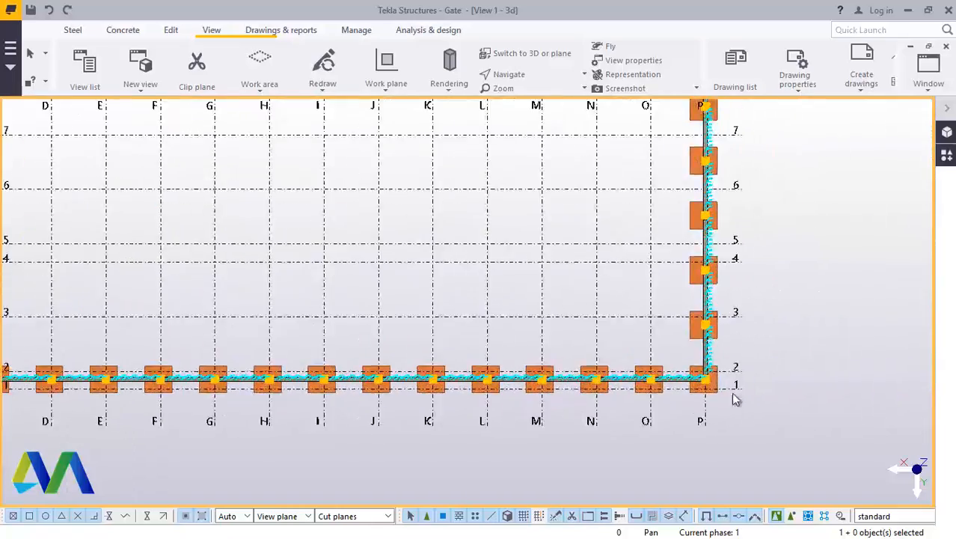
scroll(722, 410, up, 4)
scroll(720, 404, down, 1)
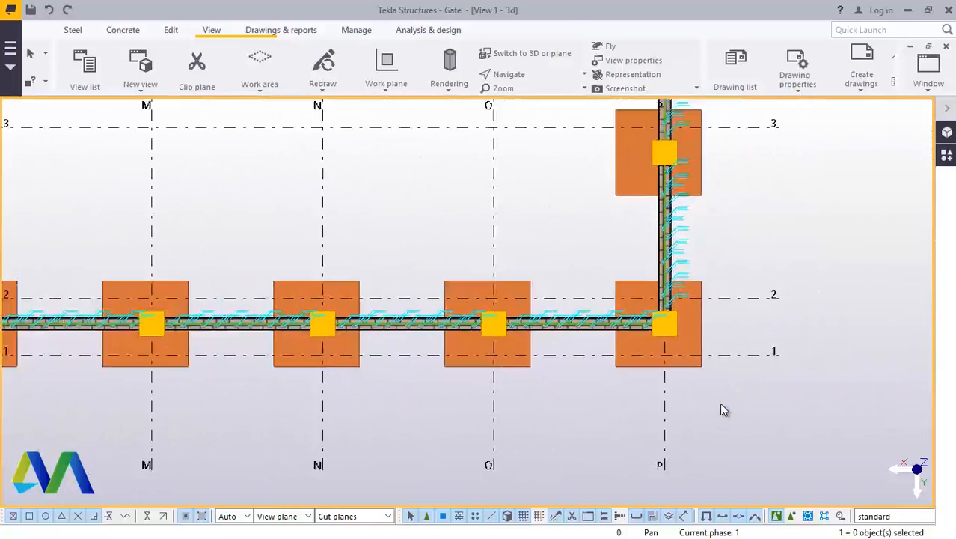
scroll(749, 384, up, 2)
scroll(721, 390, down, 5)
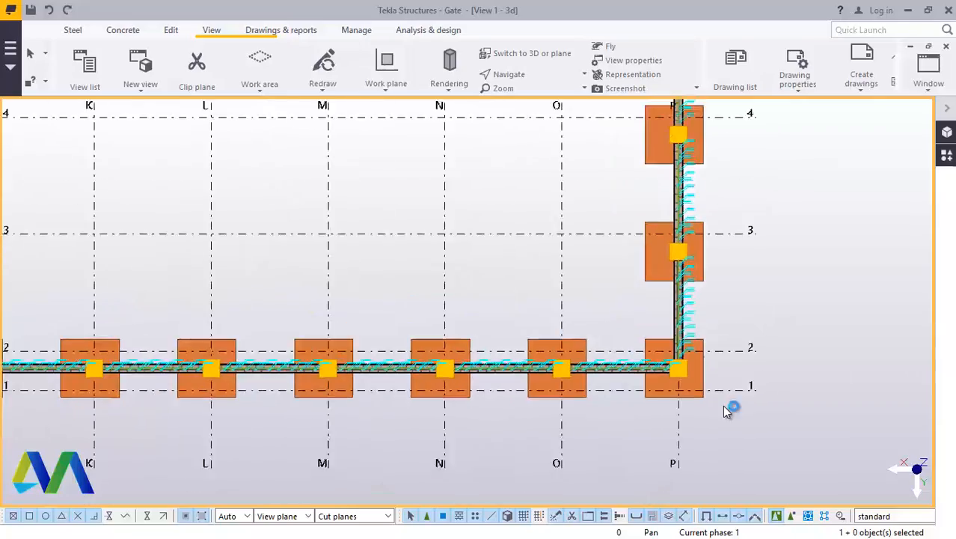
scroll(763, 404, down, 2)
scroll(340, 393, up, 8)
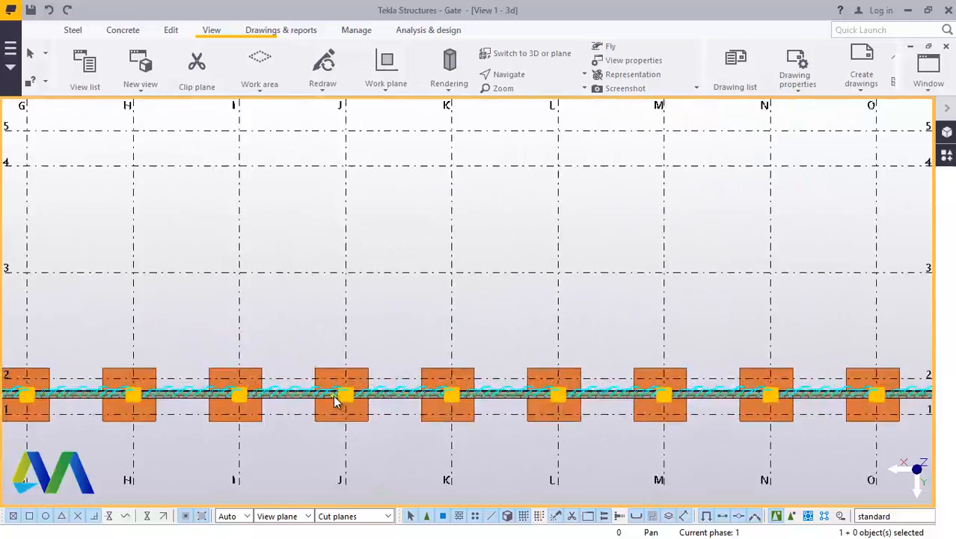
Step: Return to the 3D view and rotate the model to examine the gate on grid A between grids 1 and 4
click(528, 57)
click(533, 74)
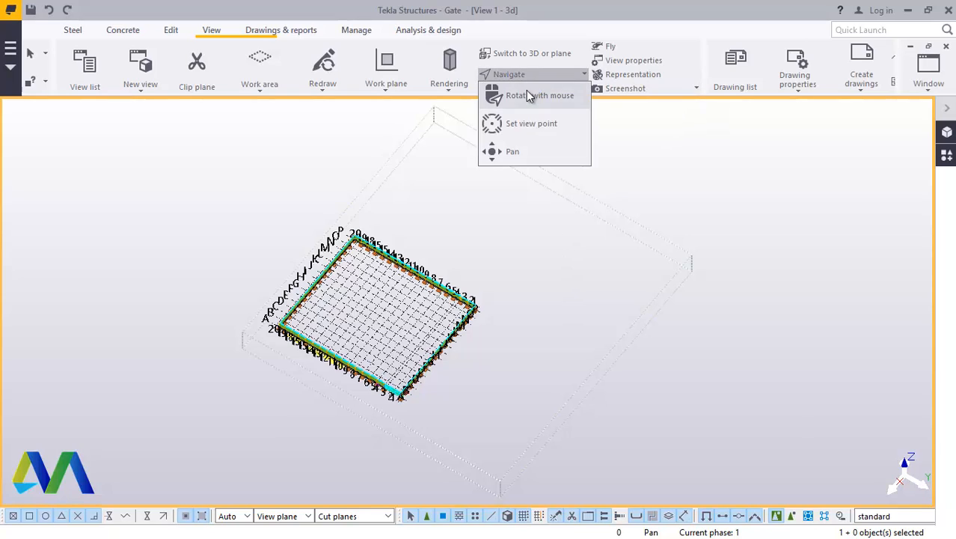
click(527, 93)
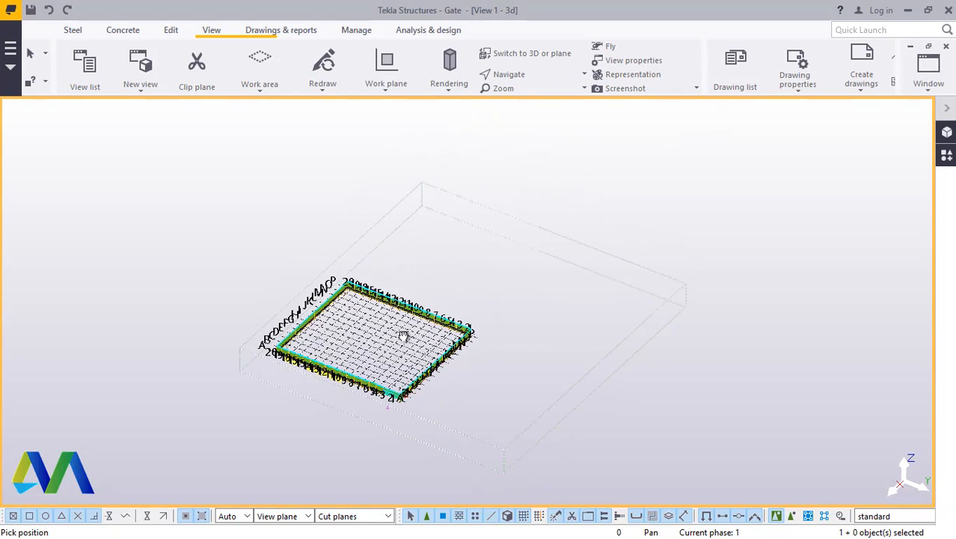
scroll(362, 410, up, 10)
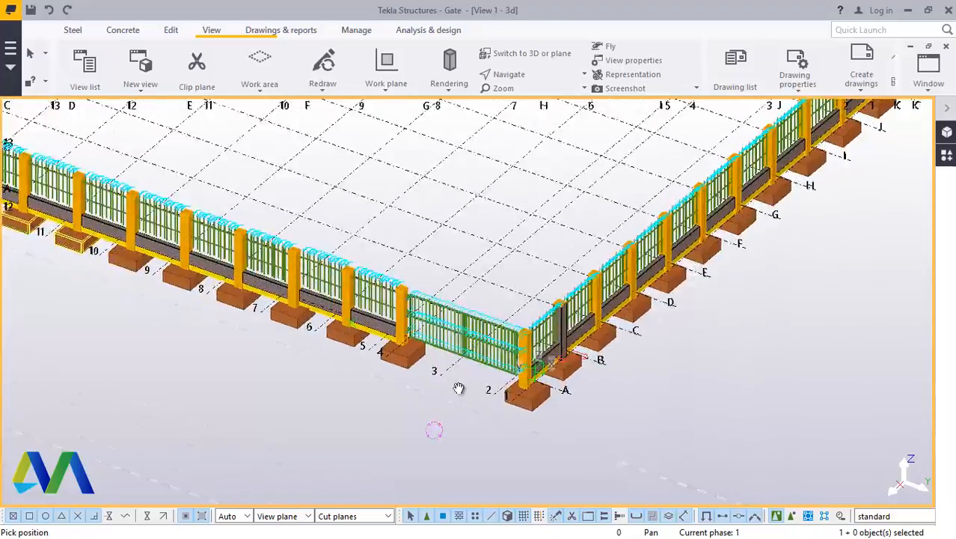
scroll(474, 385, up, 3)
ctrl+middle_drag(500, 356, 553, 314)
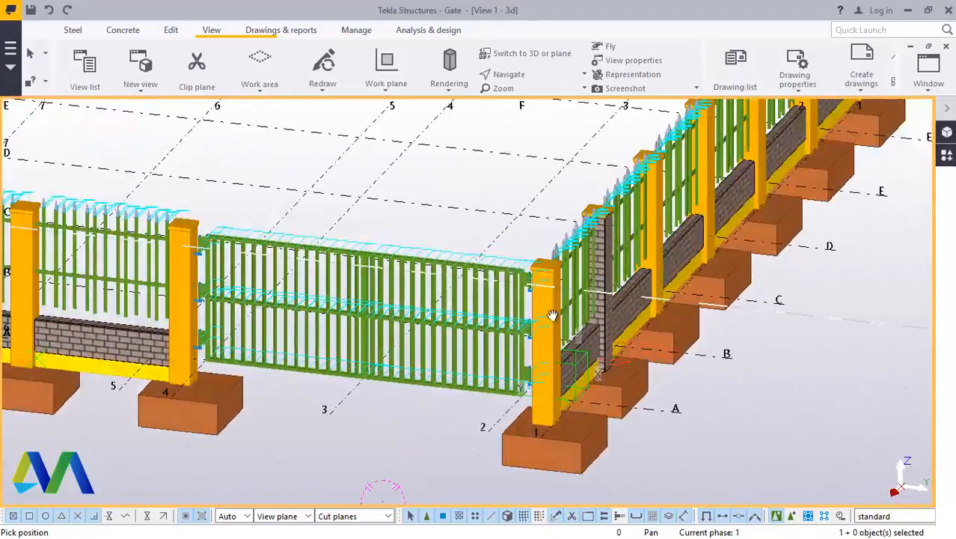
Step: Rotate the model to face the grid 1 side and inspect its fence panels, brick walls and footings
scroll(579, 302, down, 3)
ctrl+middle_drag(525, 342, 784, 380)
scroll(811, 378, up, 5)
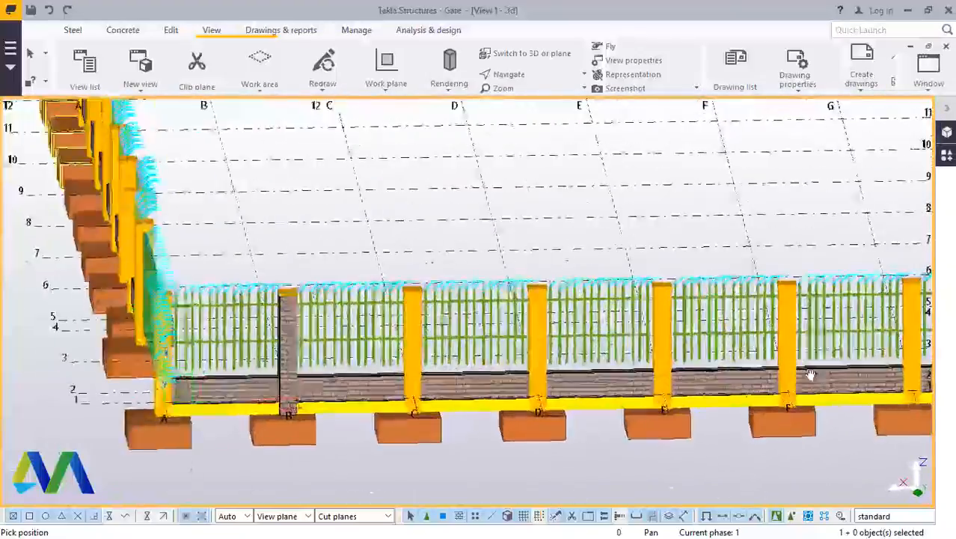
scroll(845, 402, up, 2)
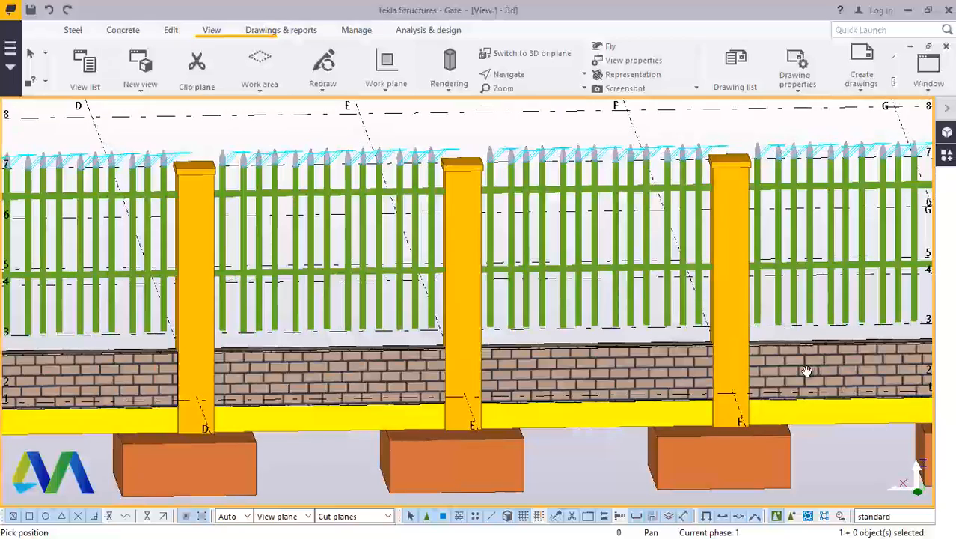
scroll(784, 369, down, 3)
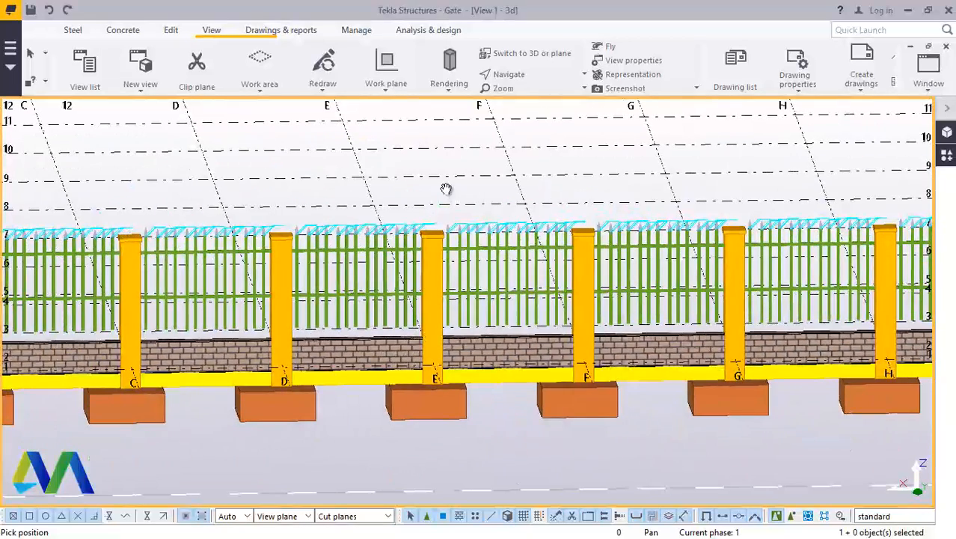